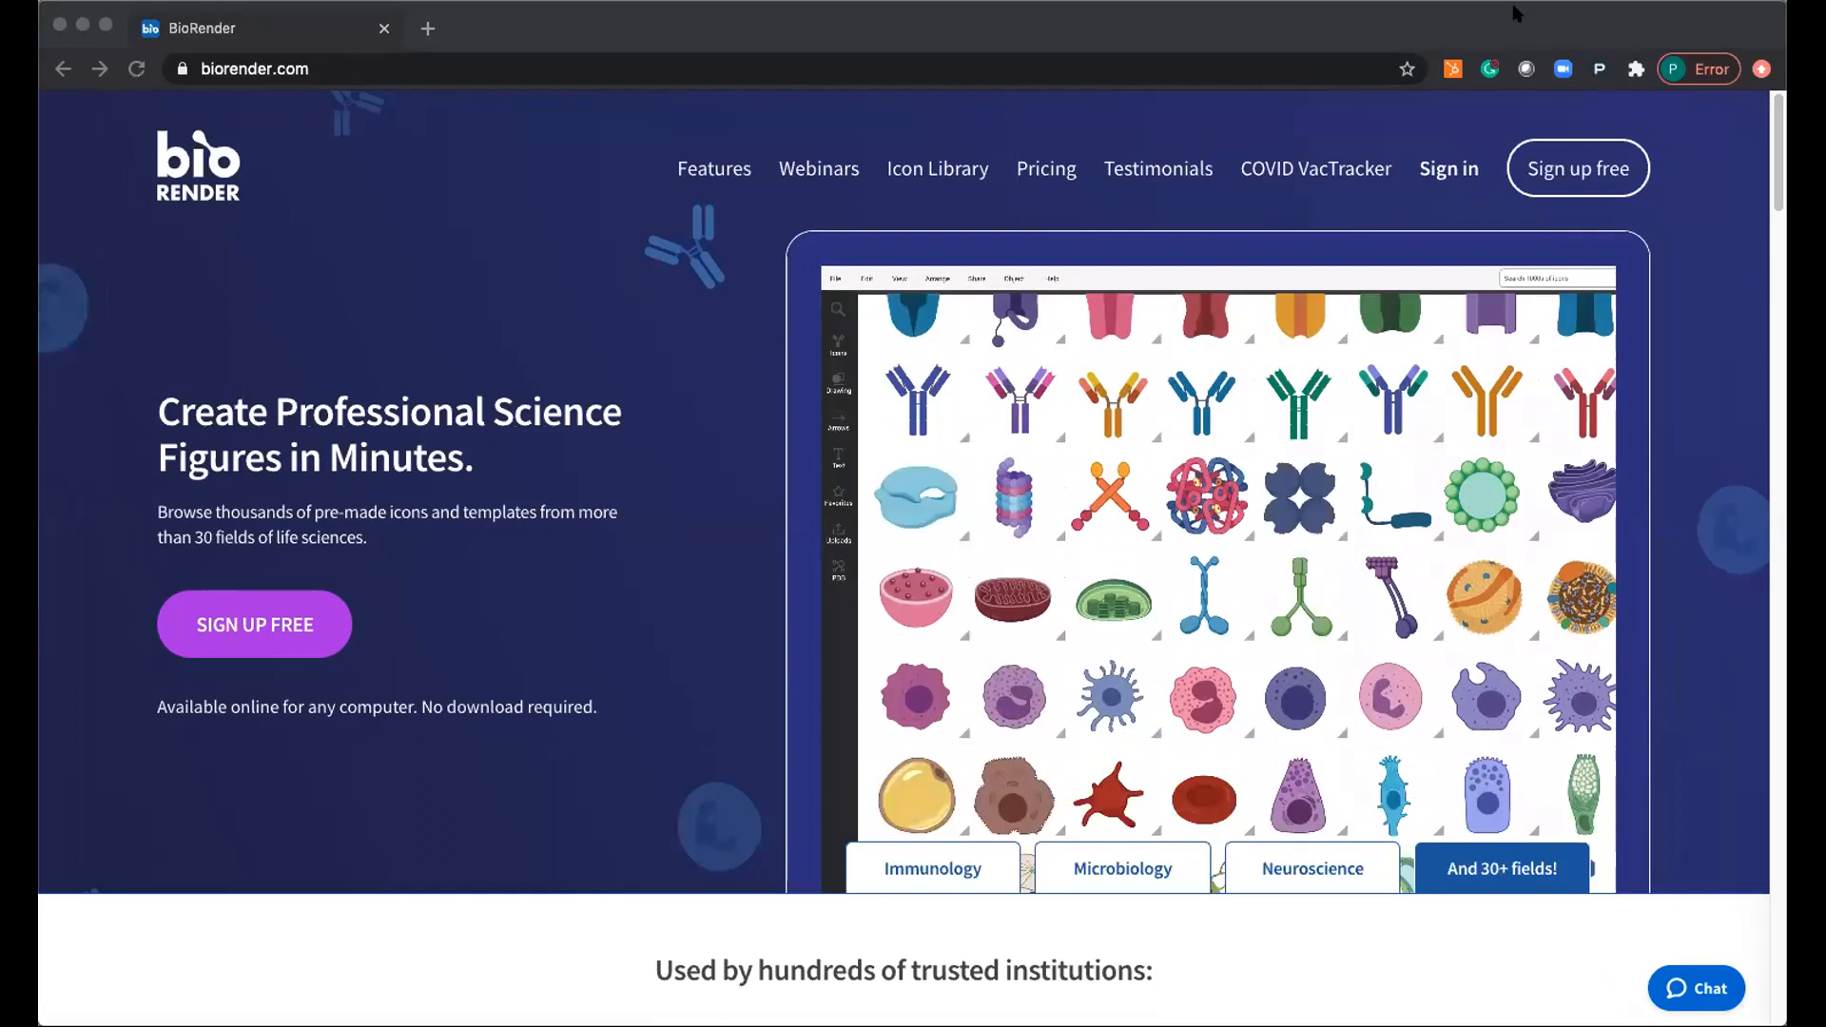
left_click(1516, 17)
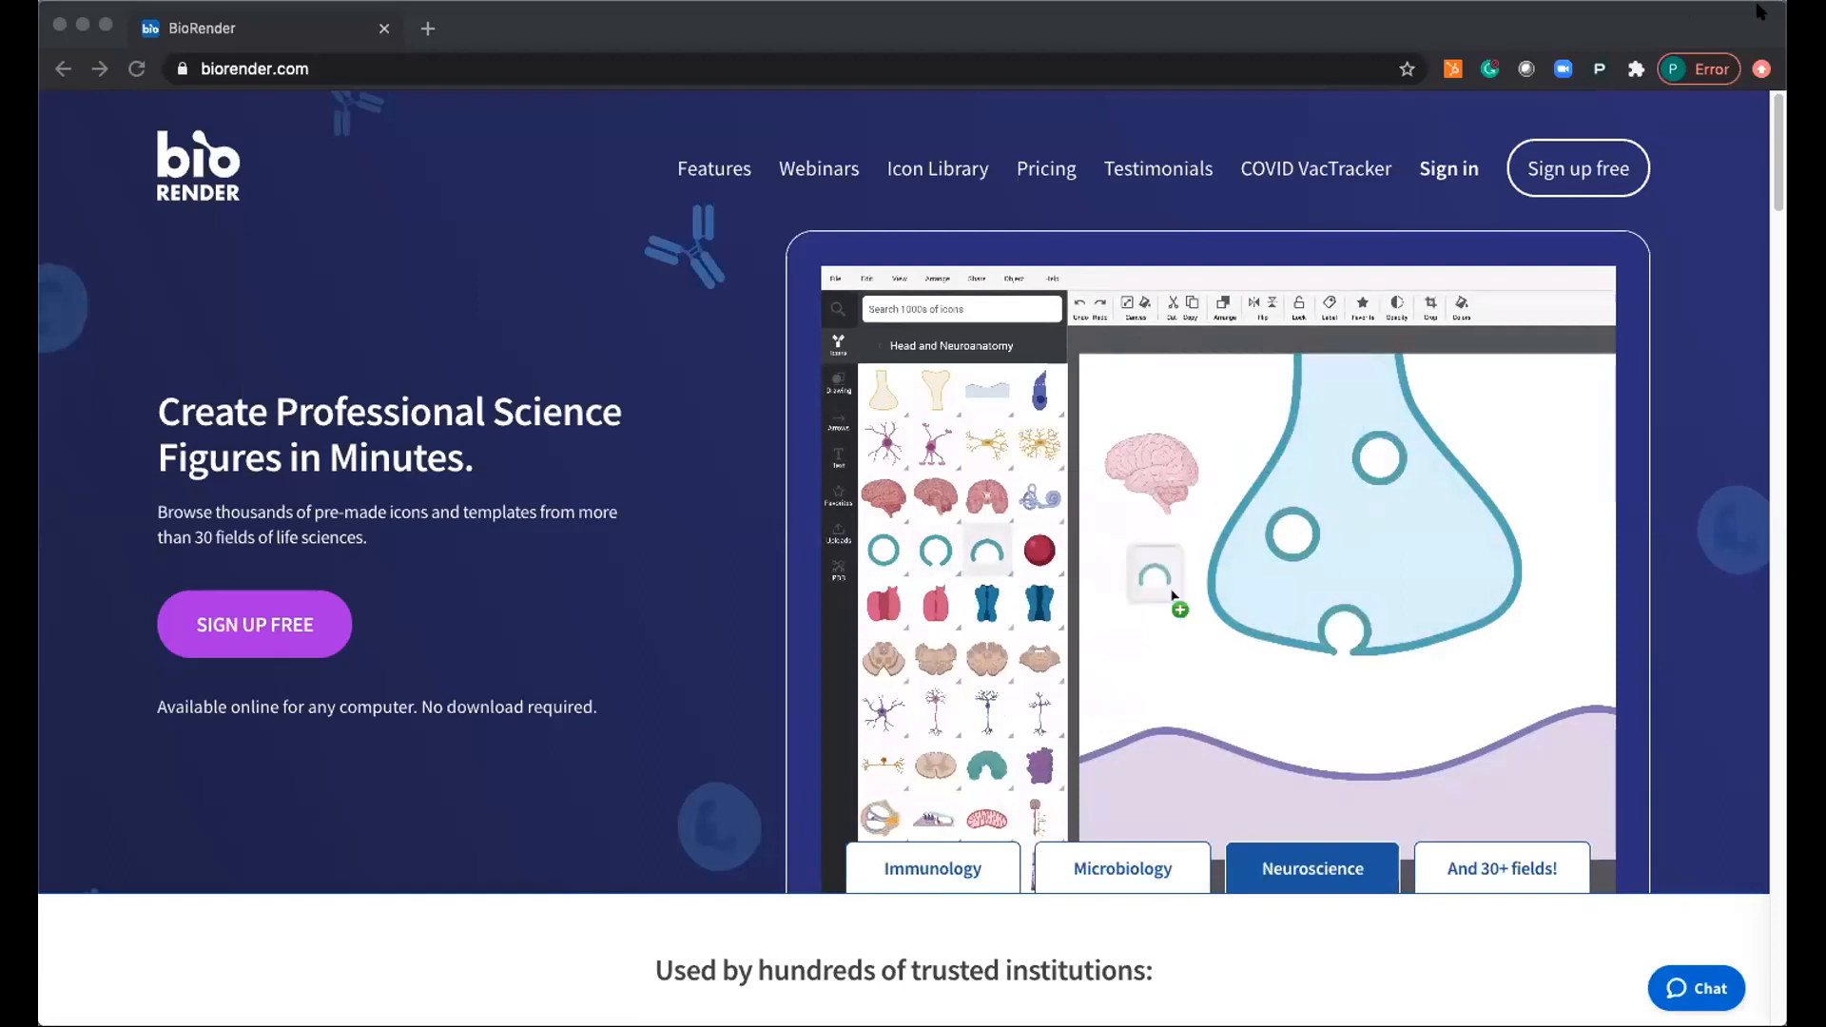
left_click(379, 172)
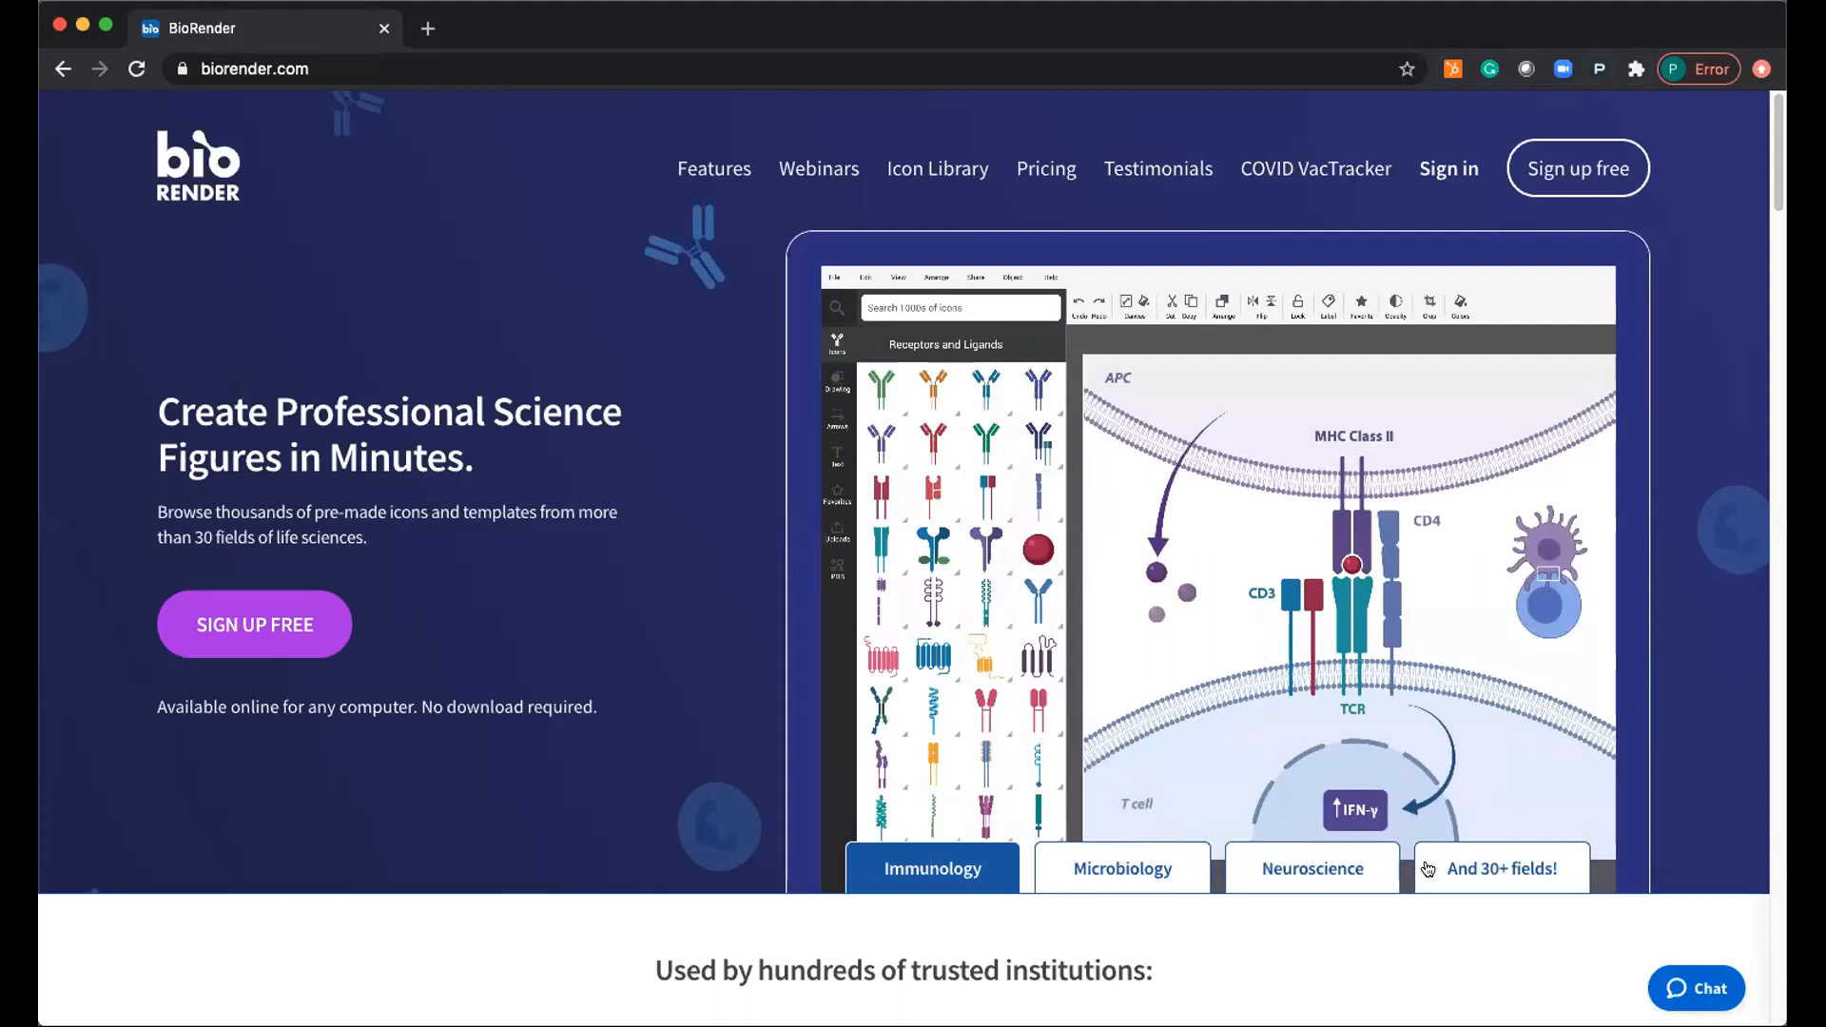
Look through the BioRender home page from the field previews to the "Thousands of Icons" section and return to its start.
scroll(1320, 752, "down", 3)
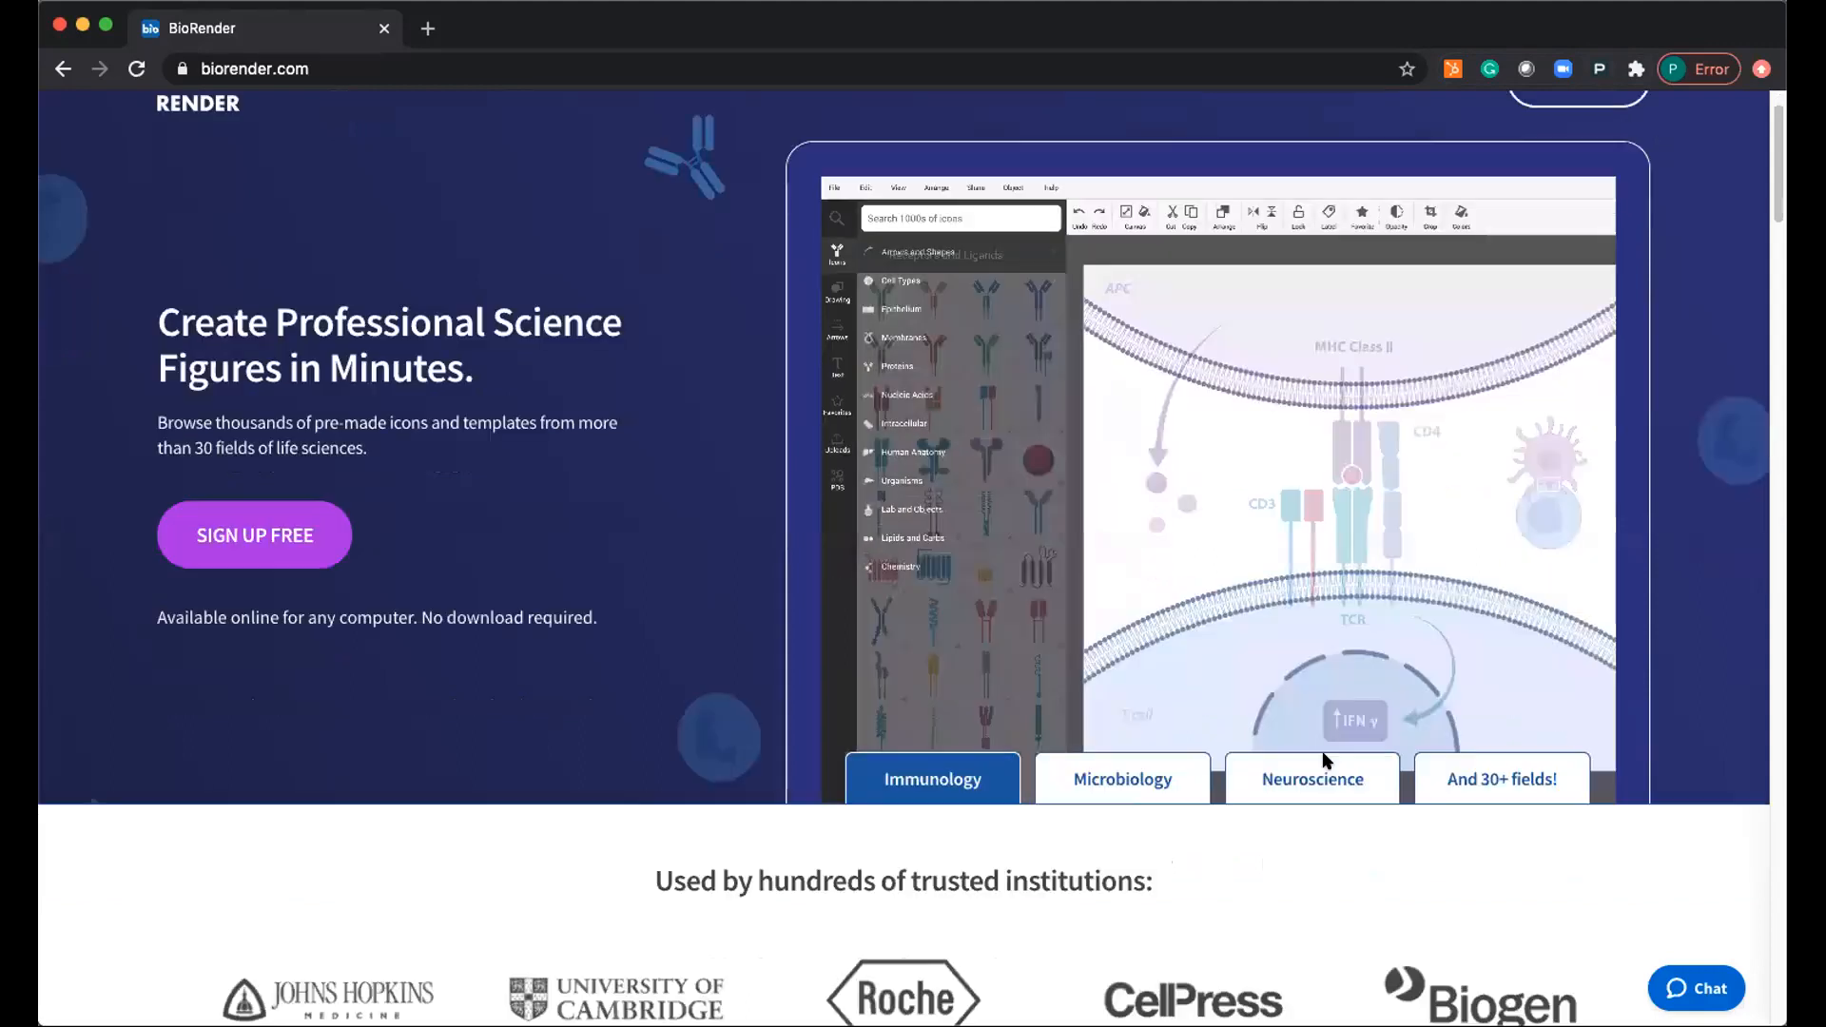
scroll(1322, 758, "down", 3)
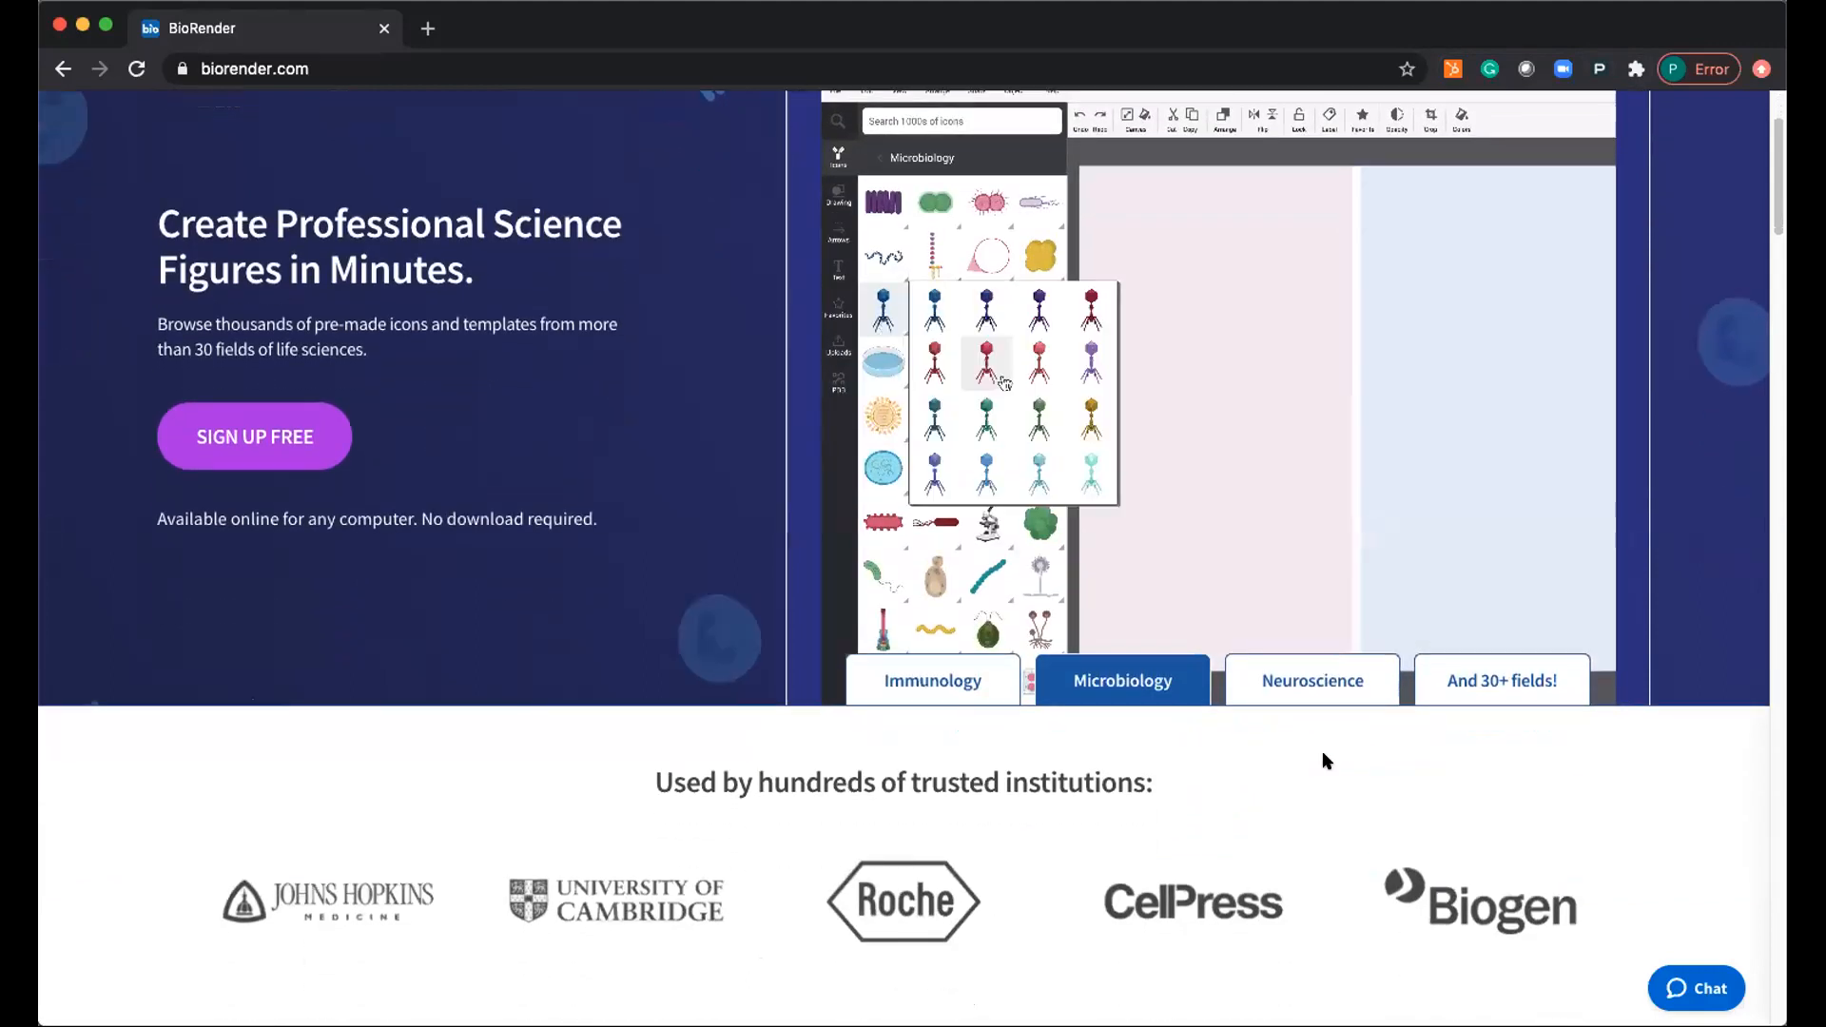
scroll(1326, 761, "down", 3)
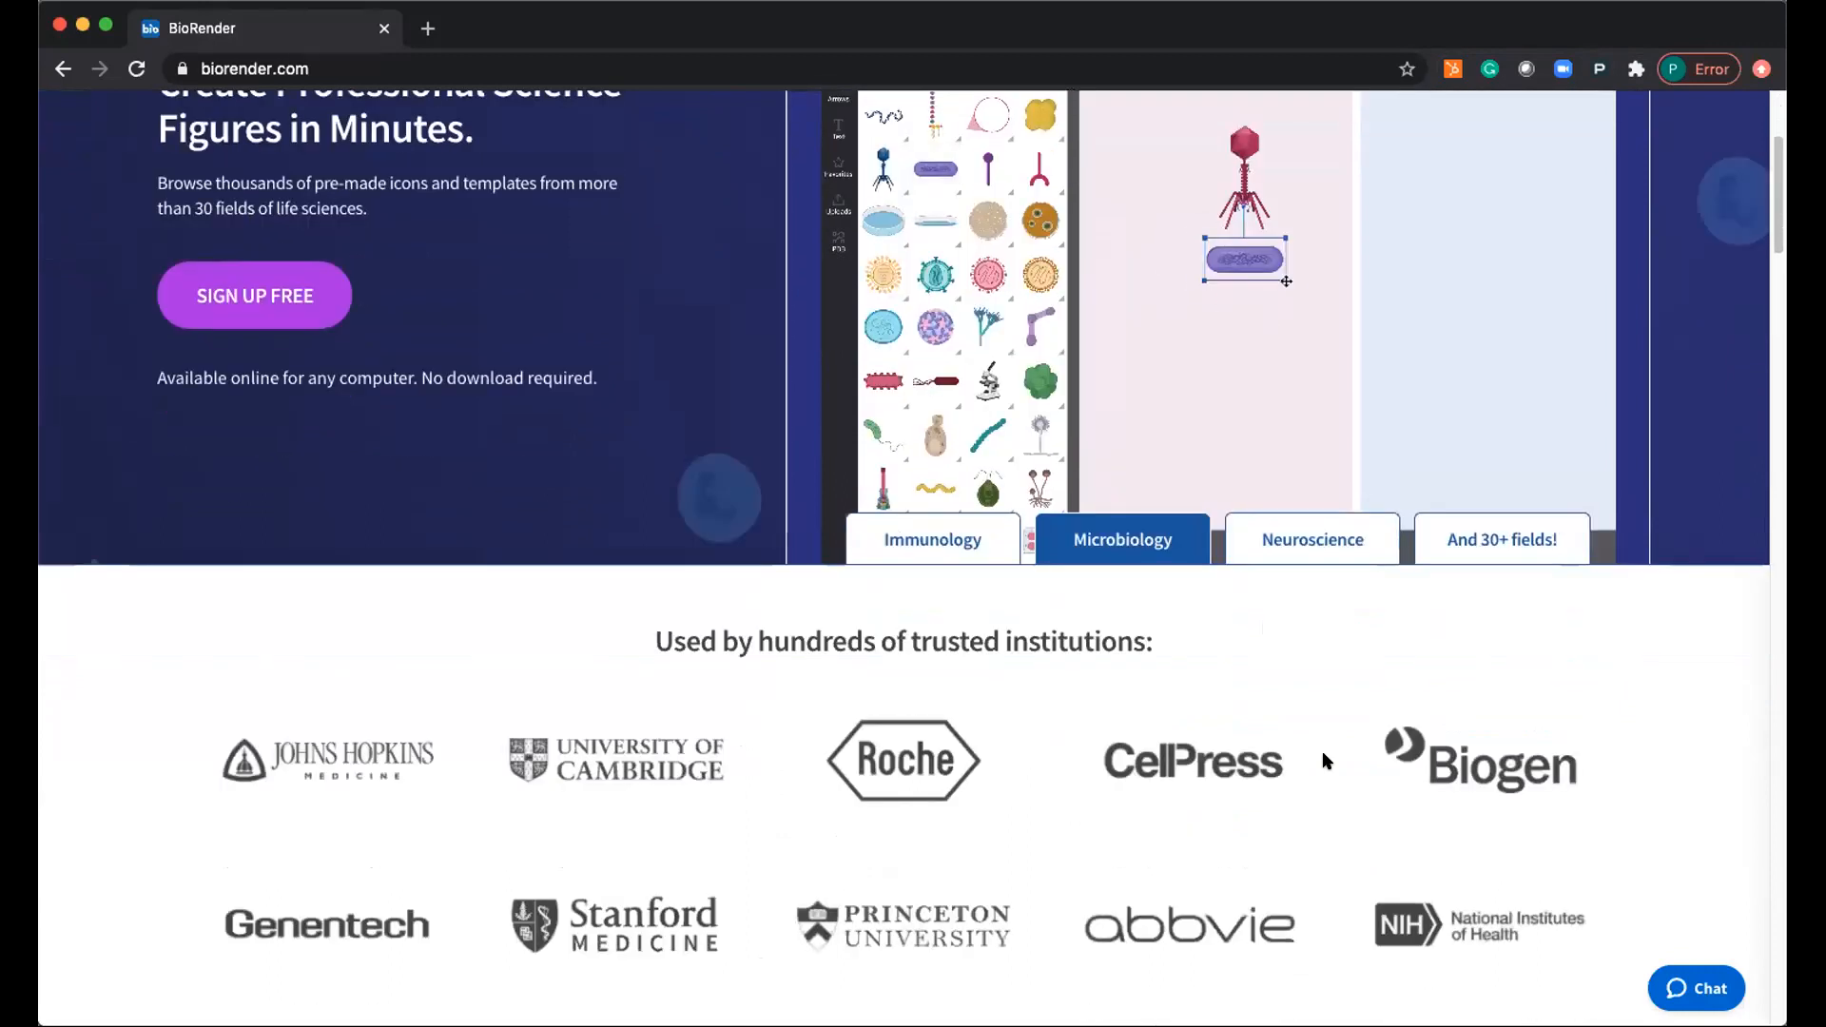
scroll(1327, 760, "down", 2)
scroll(1327, 760, "down", 12)
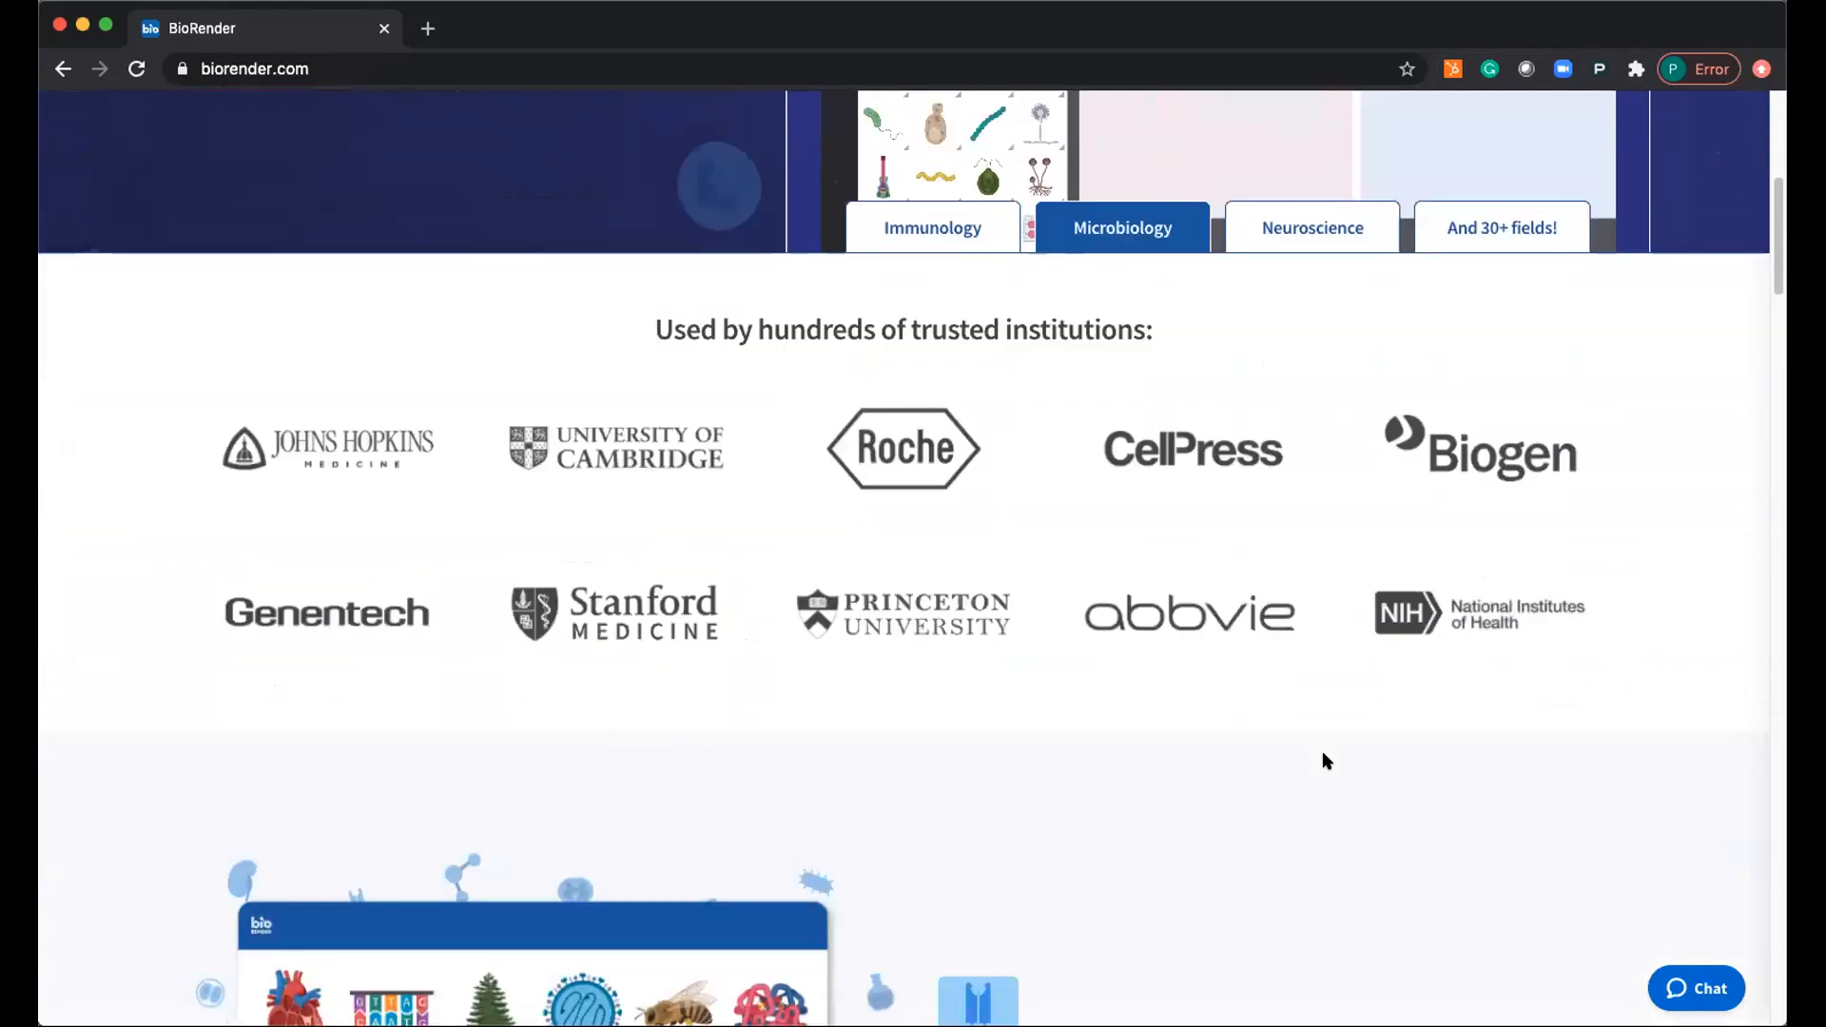
scroll(1327, 760, "down", 4)
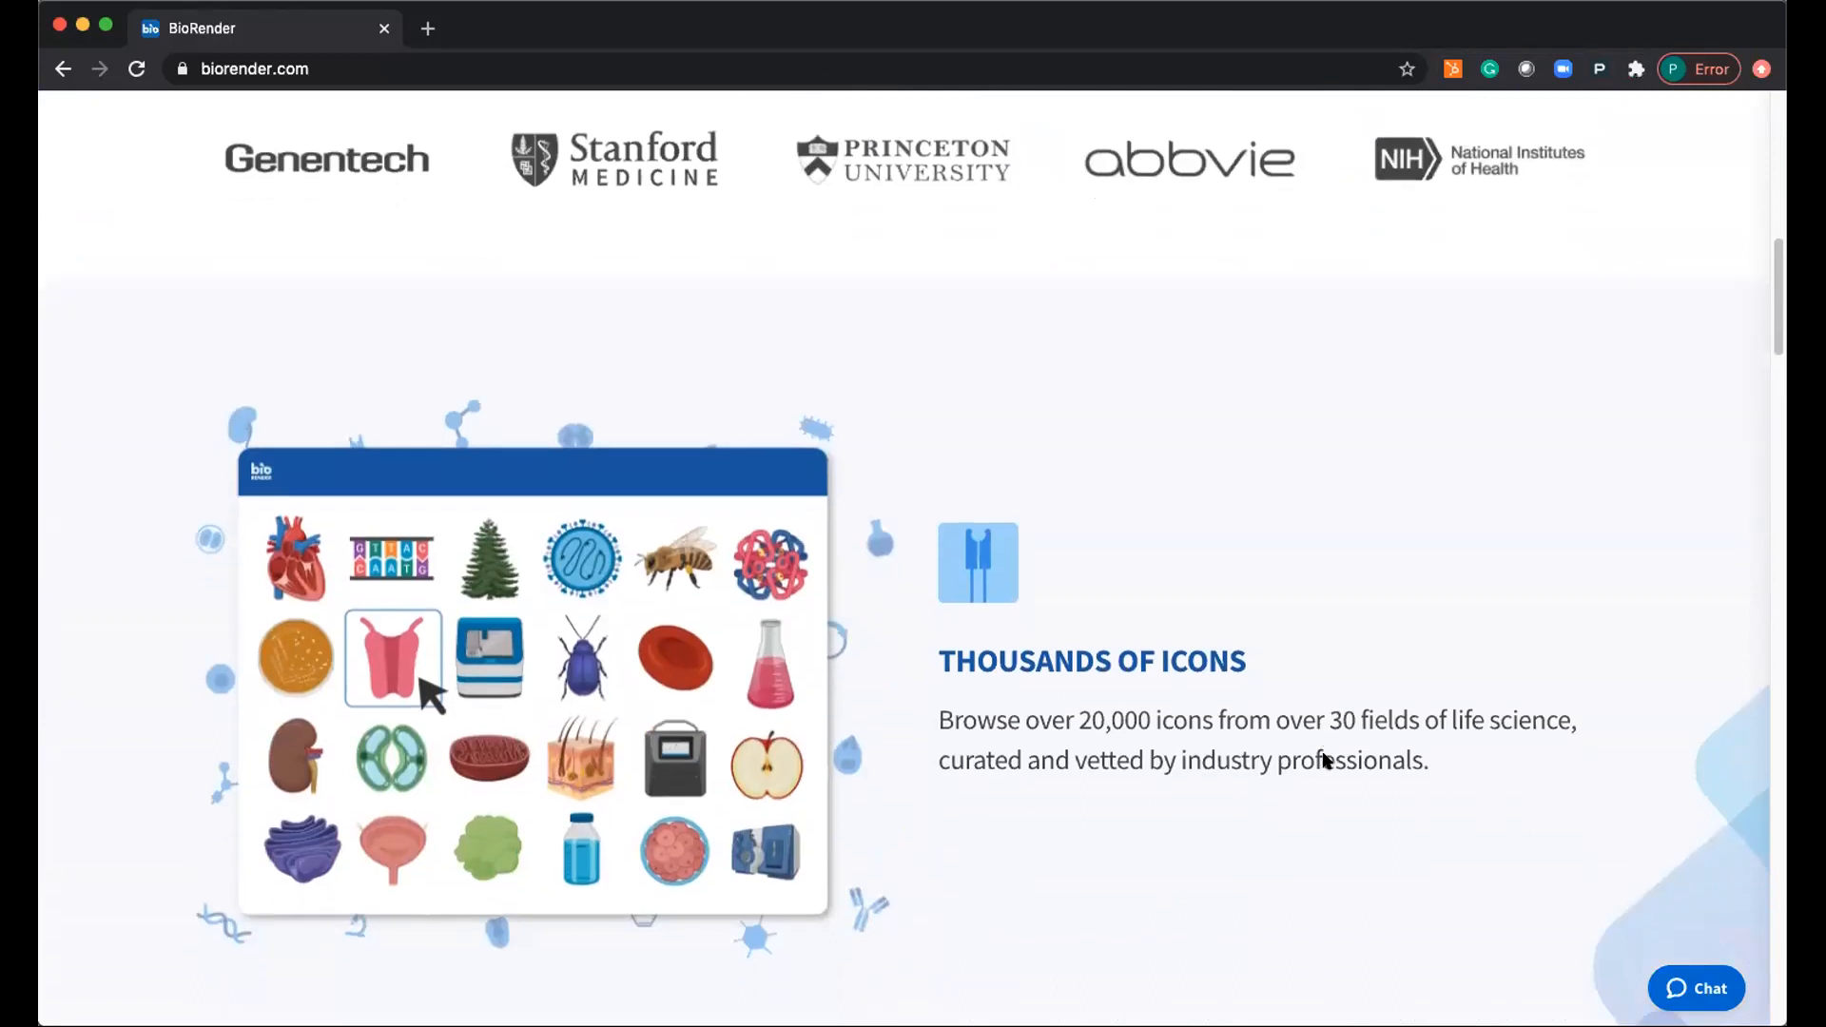
scroll(1137, 418, "up", 4)
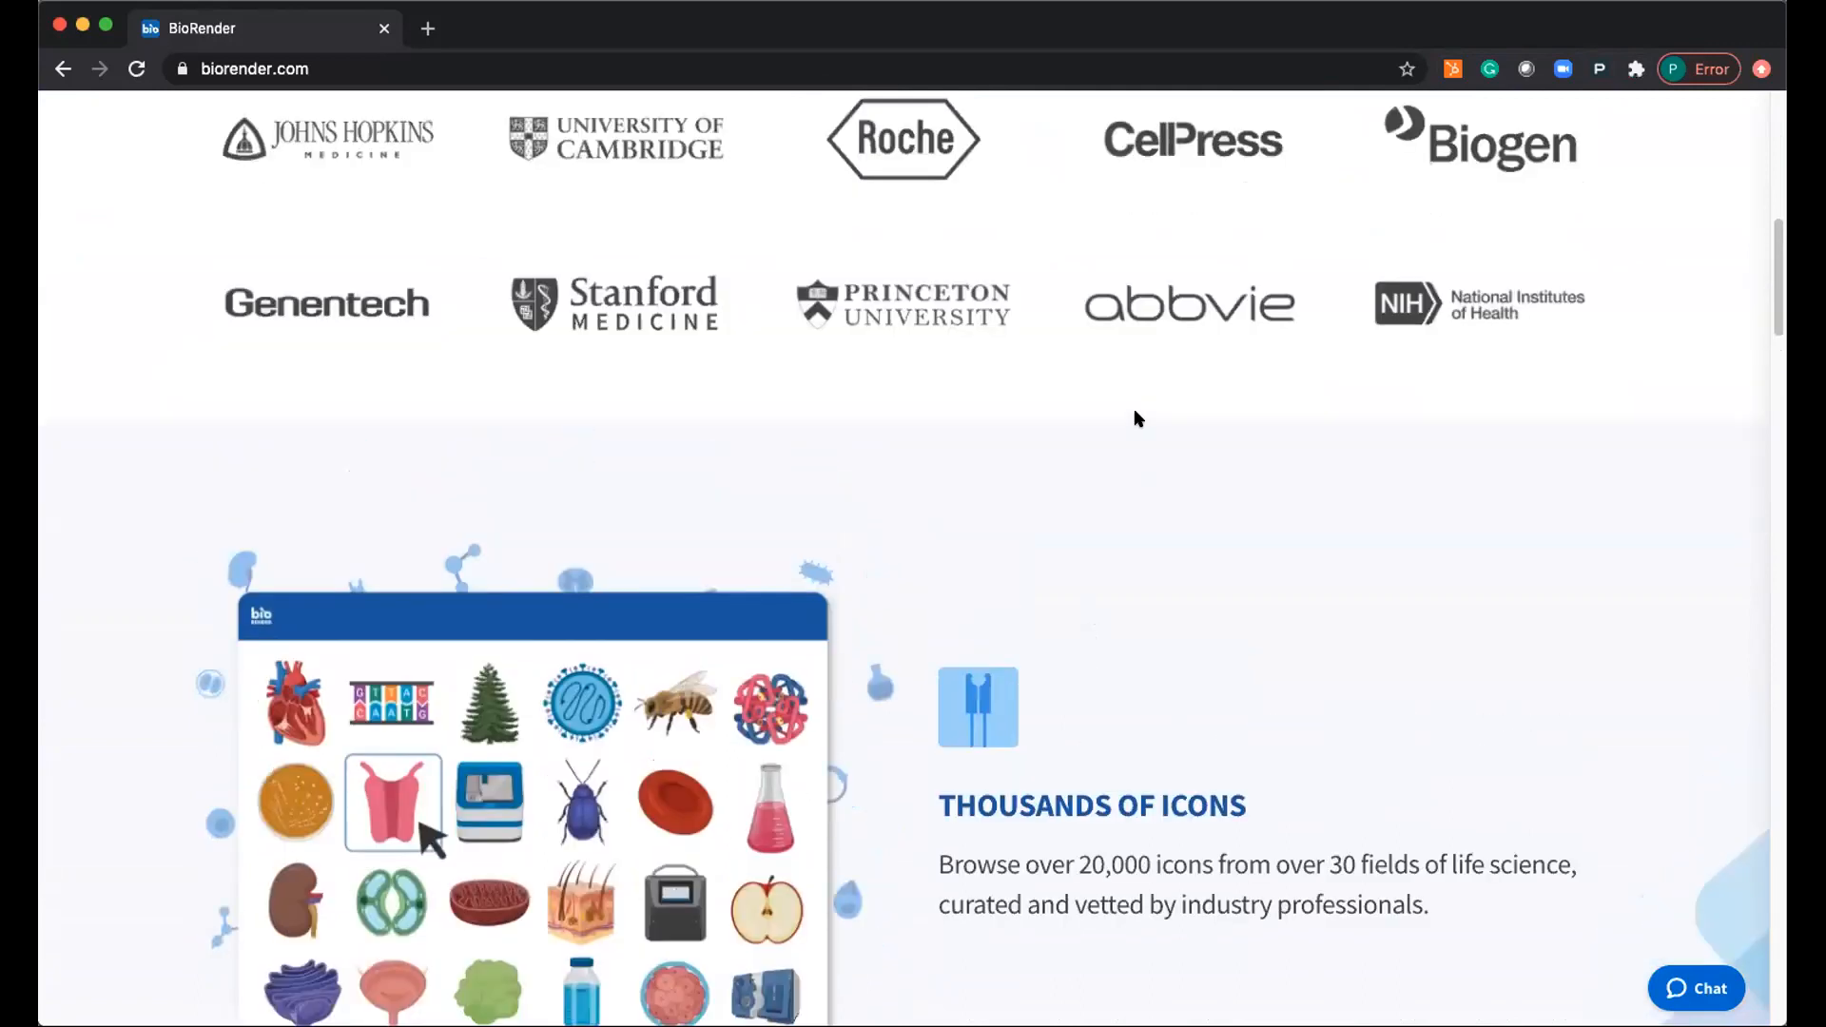
scroll(1174, 395, "up", 14)
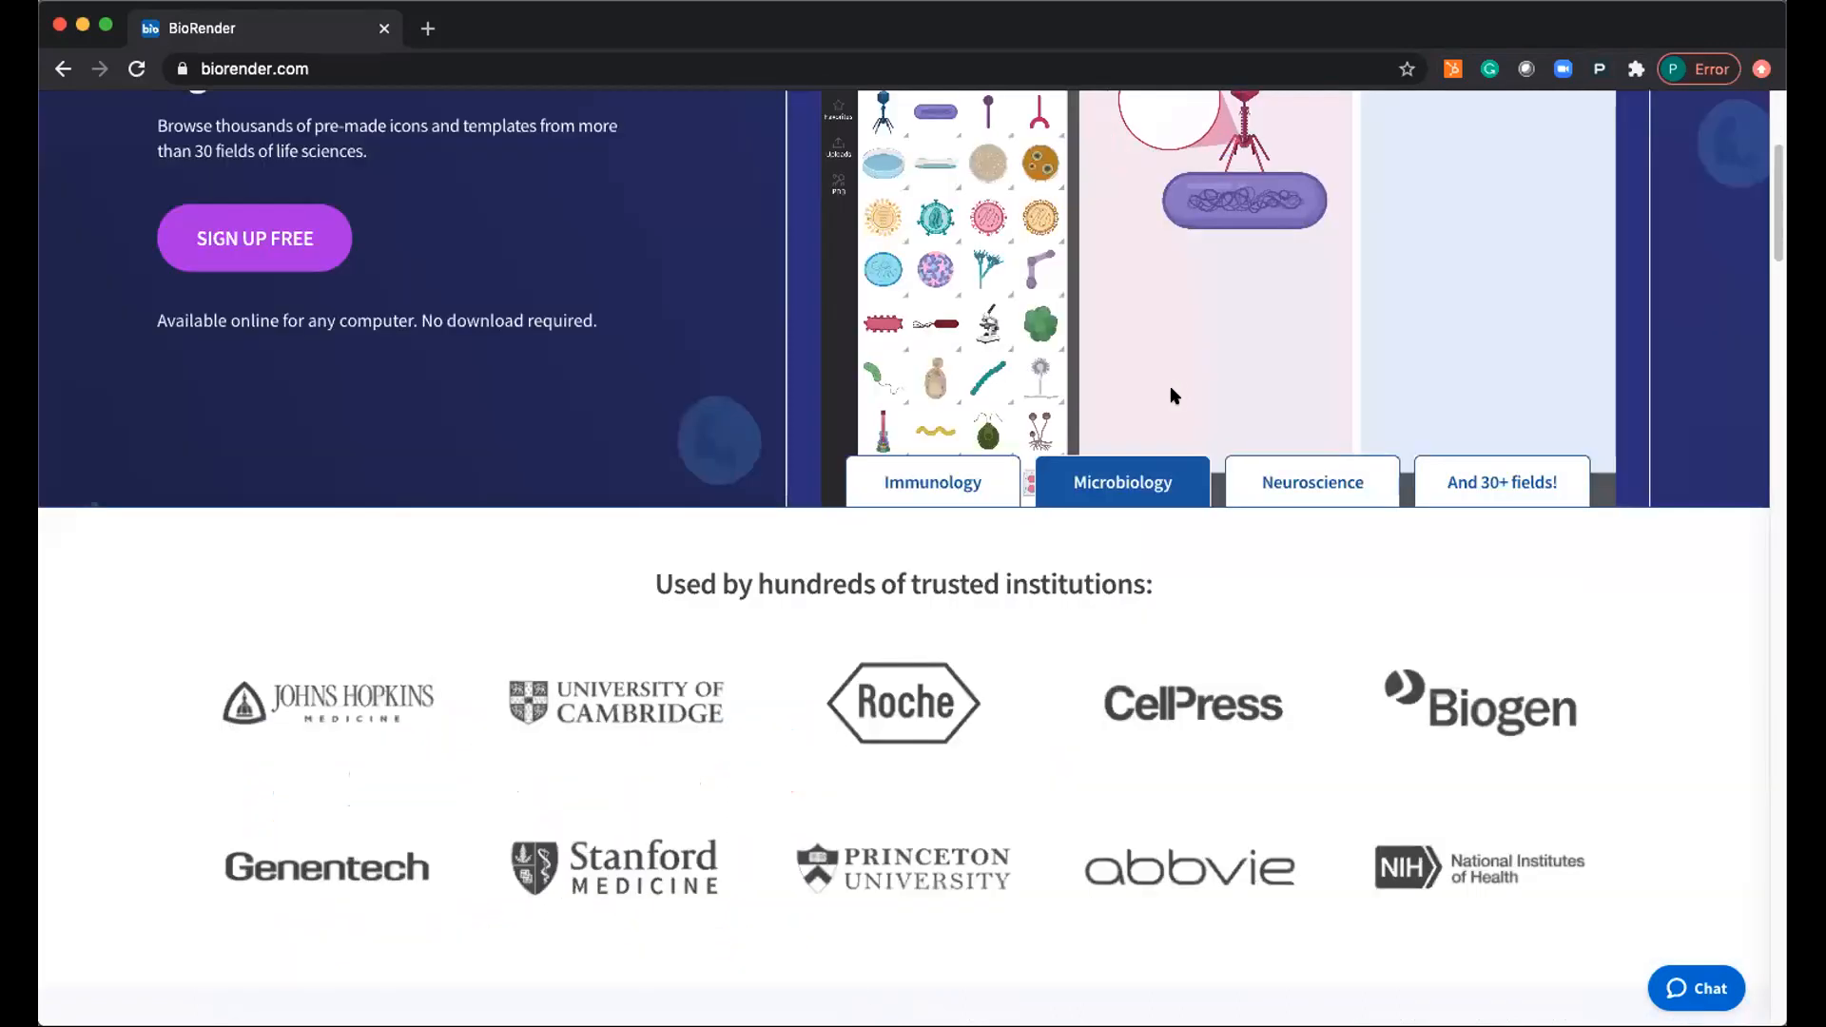
scroll(1281, 293, "up", 10)
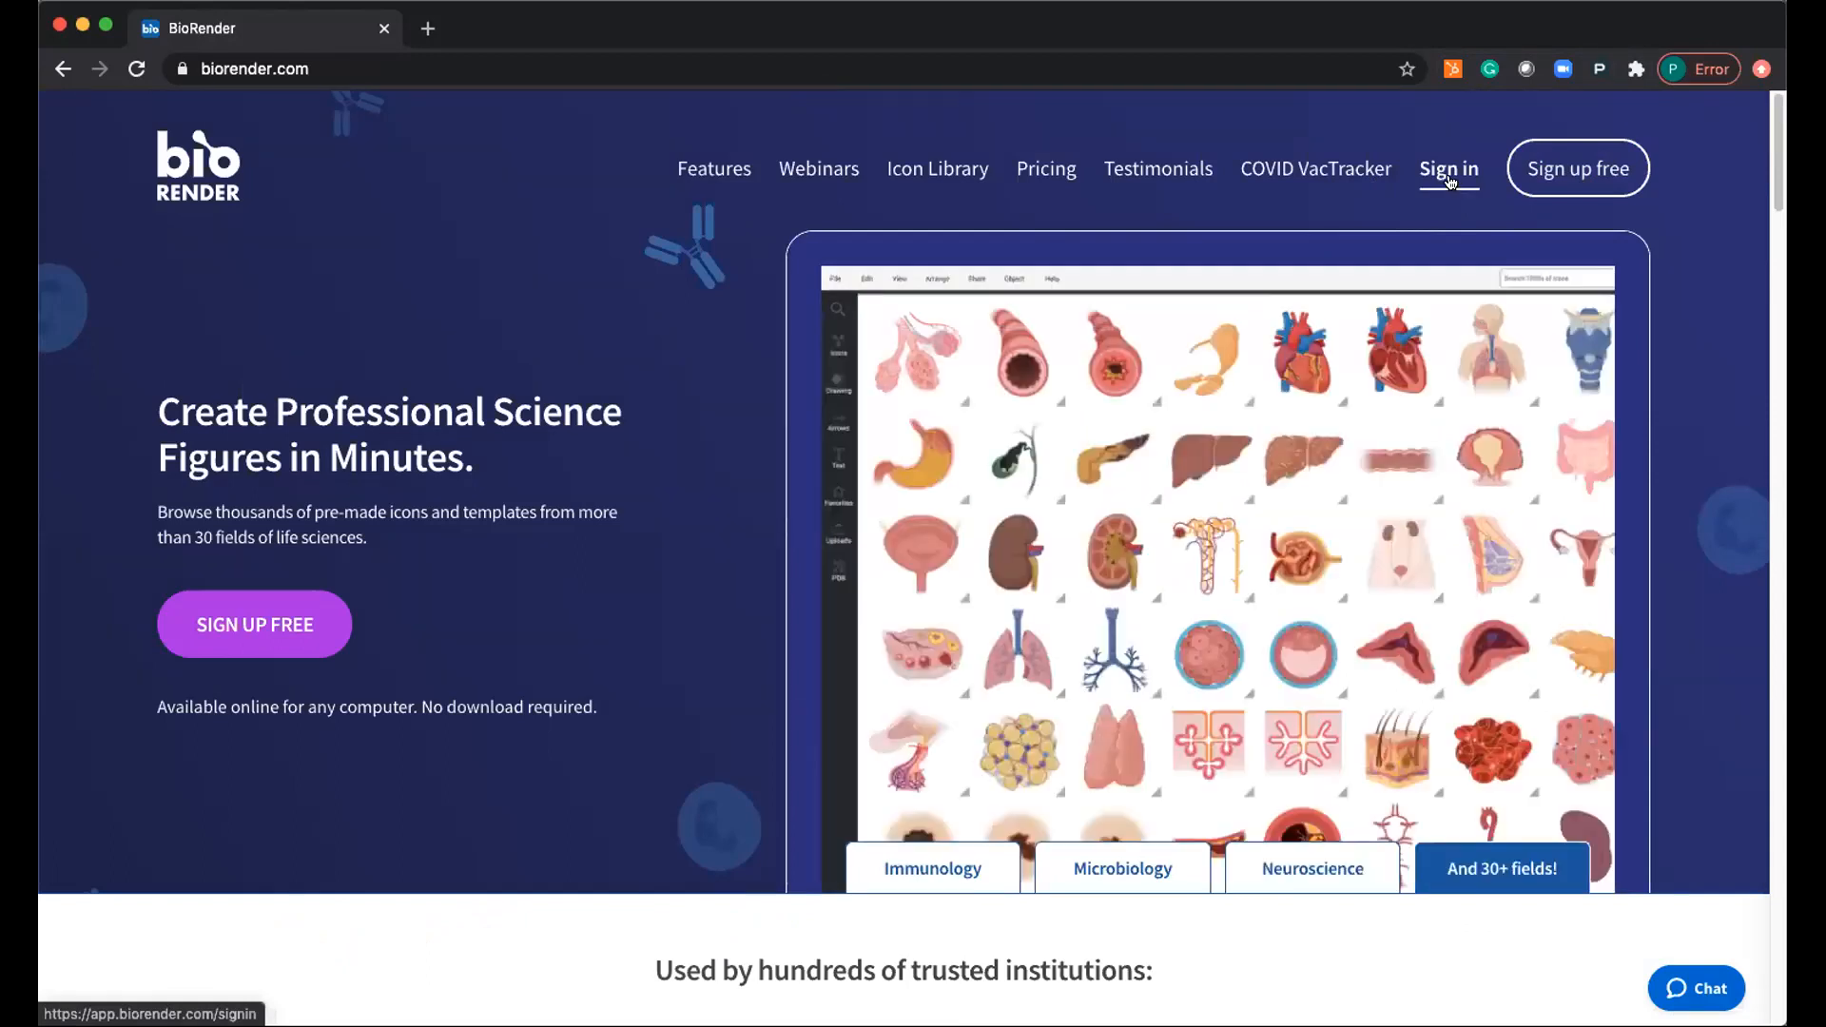
Sign in to BioRender and browse the saved illustrations in the gallery.
left_click(1451, 179)
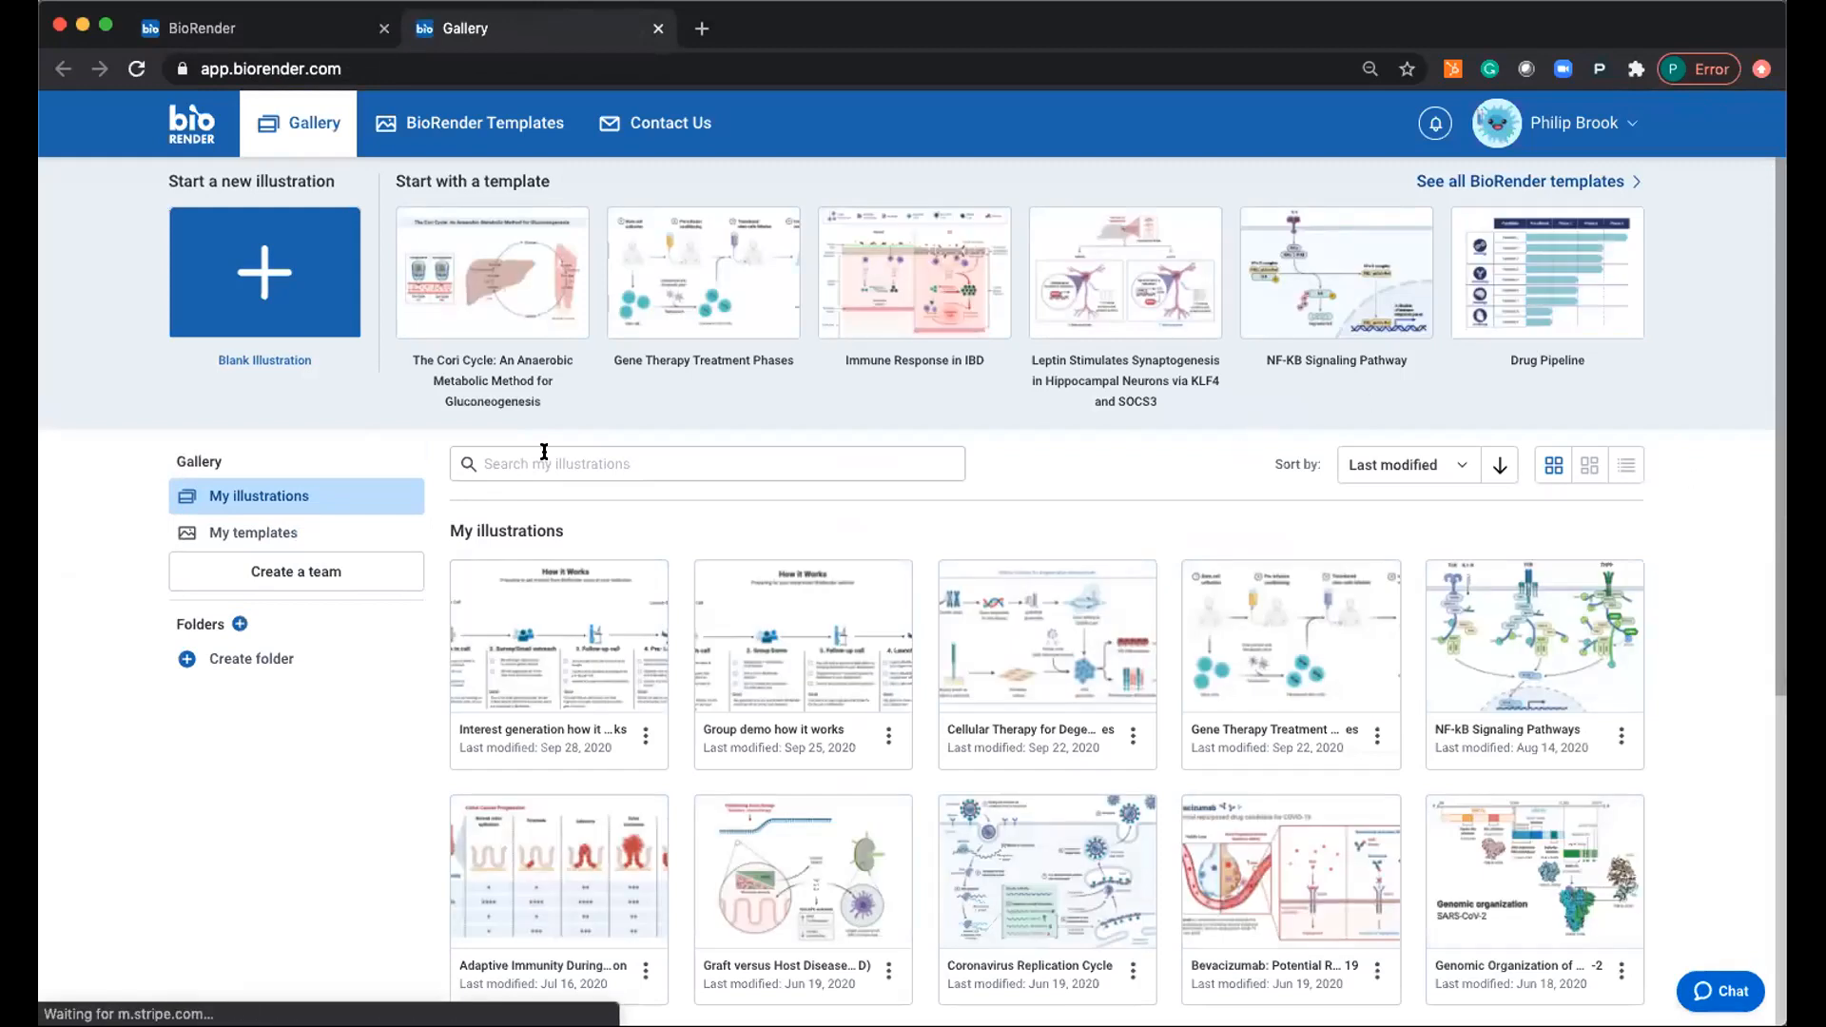
scroll(617, 593, "down", 1)
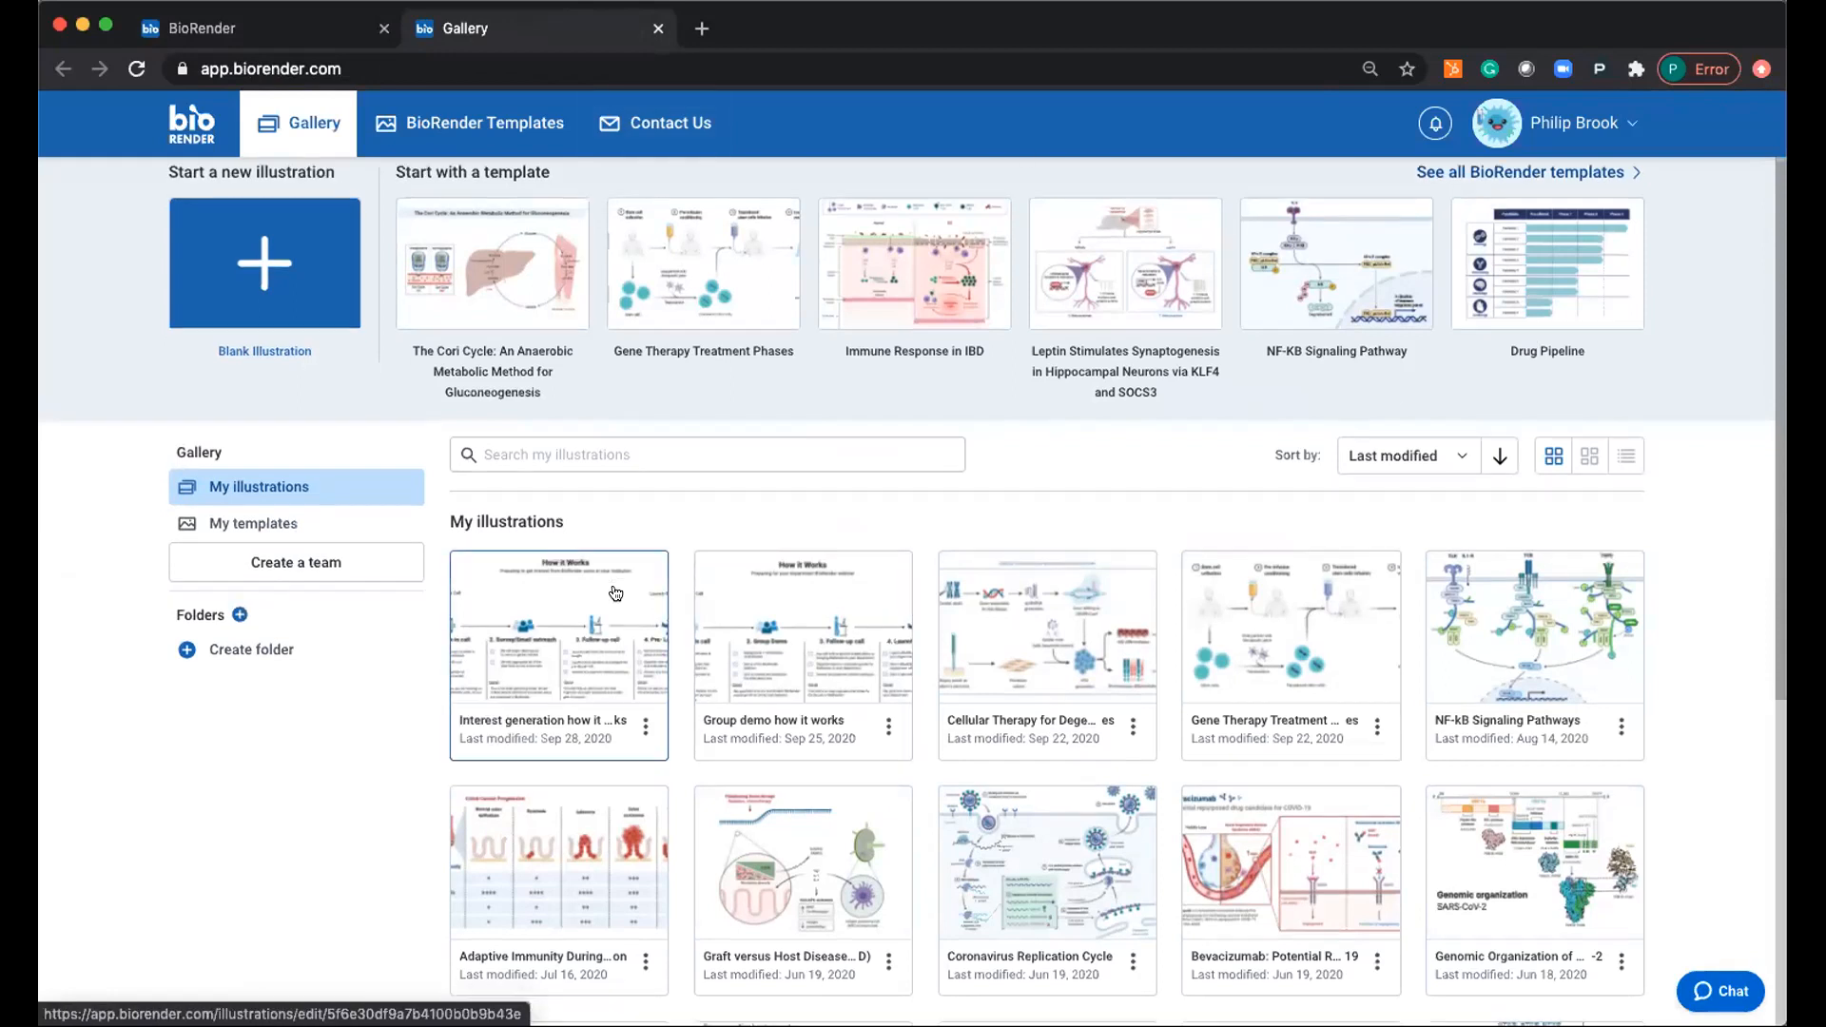
scroll(616, 594, "down", 5)
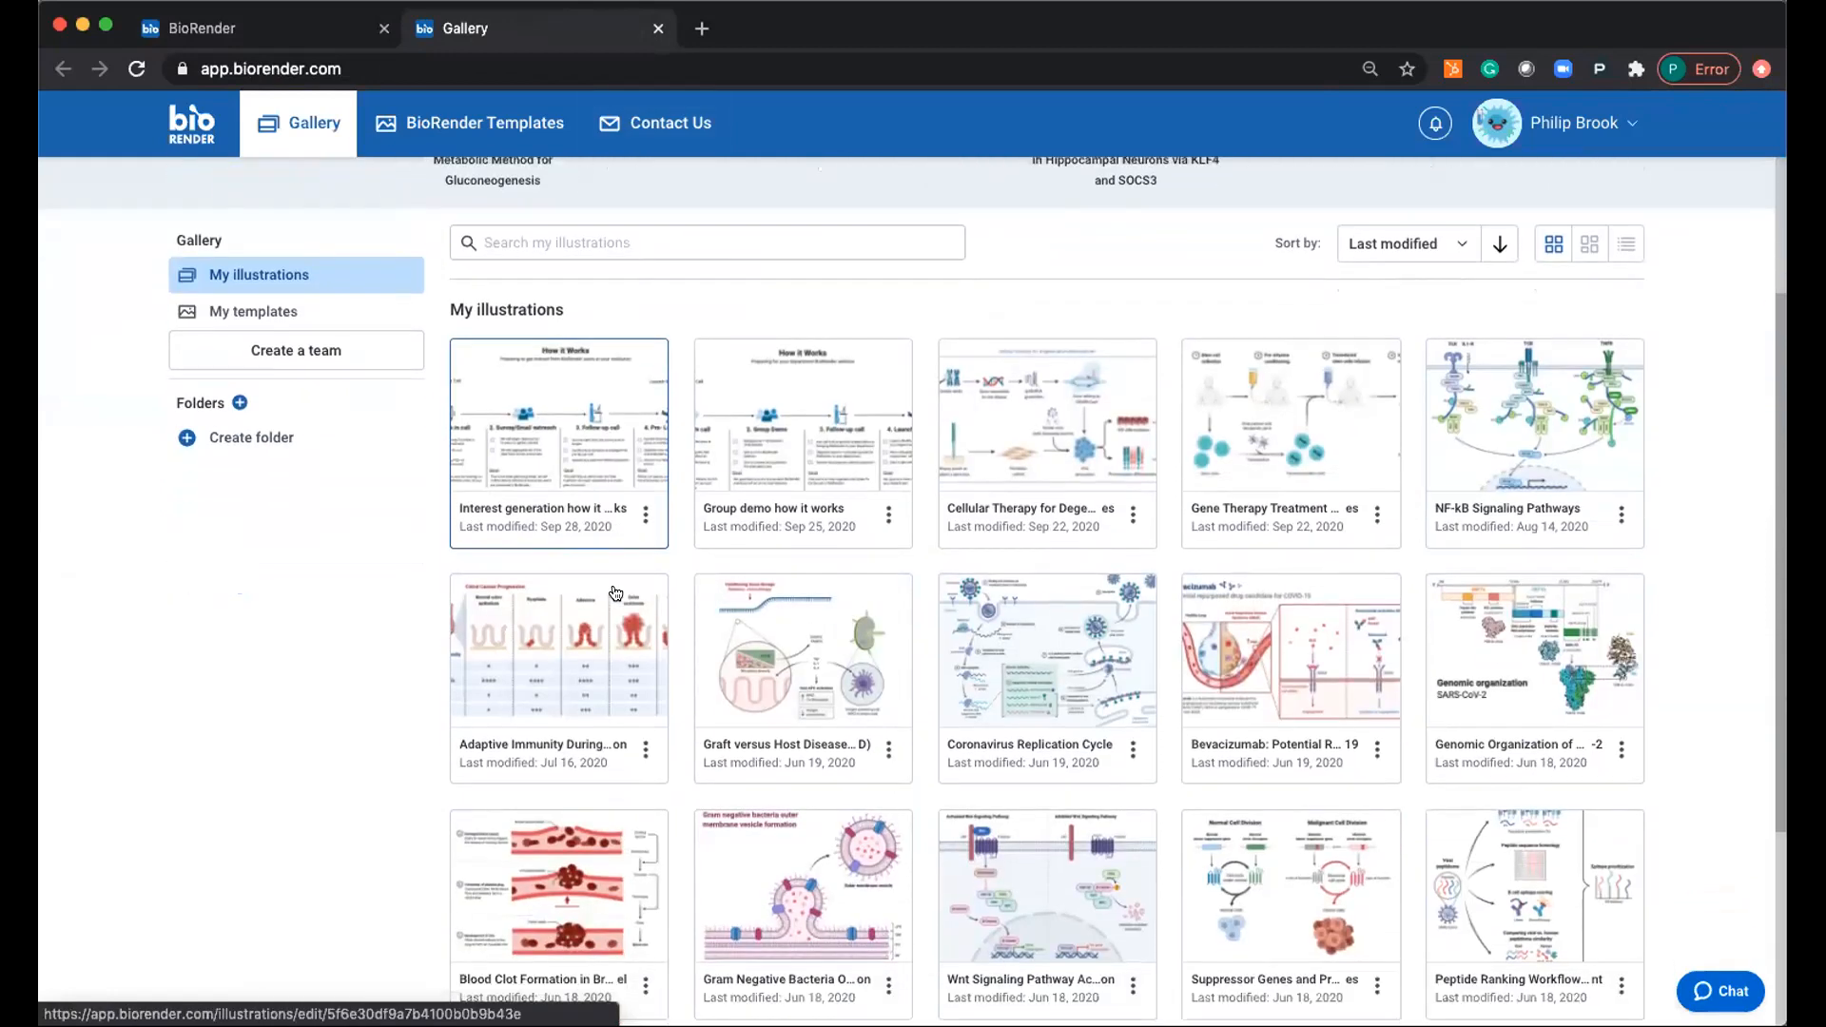
scroll(616, 593, "down", 5)
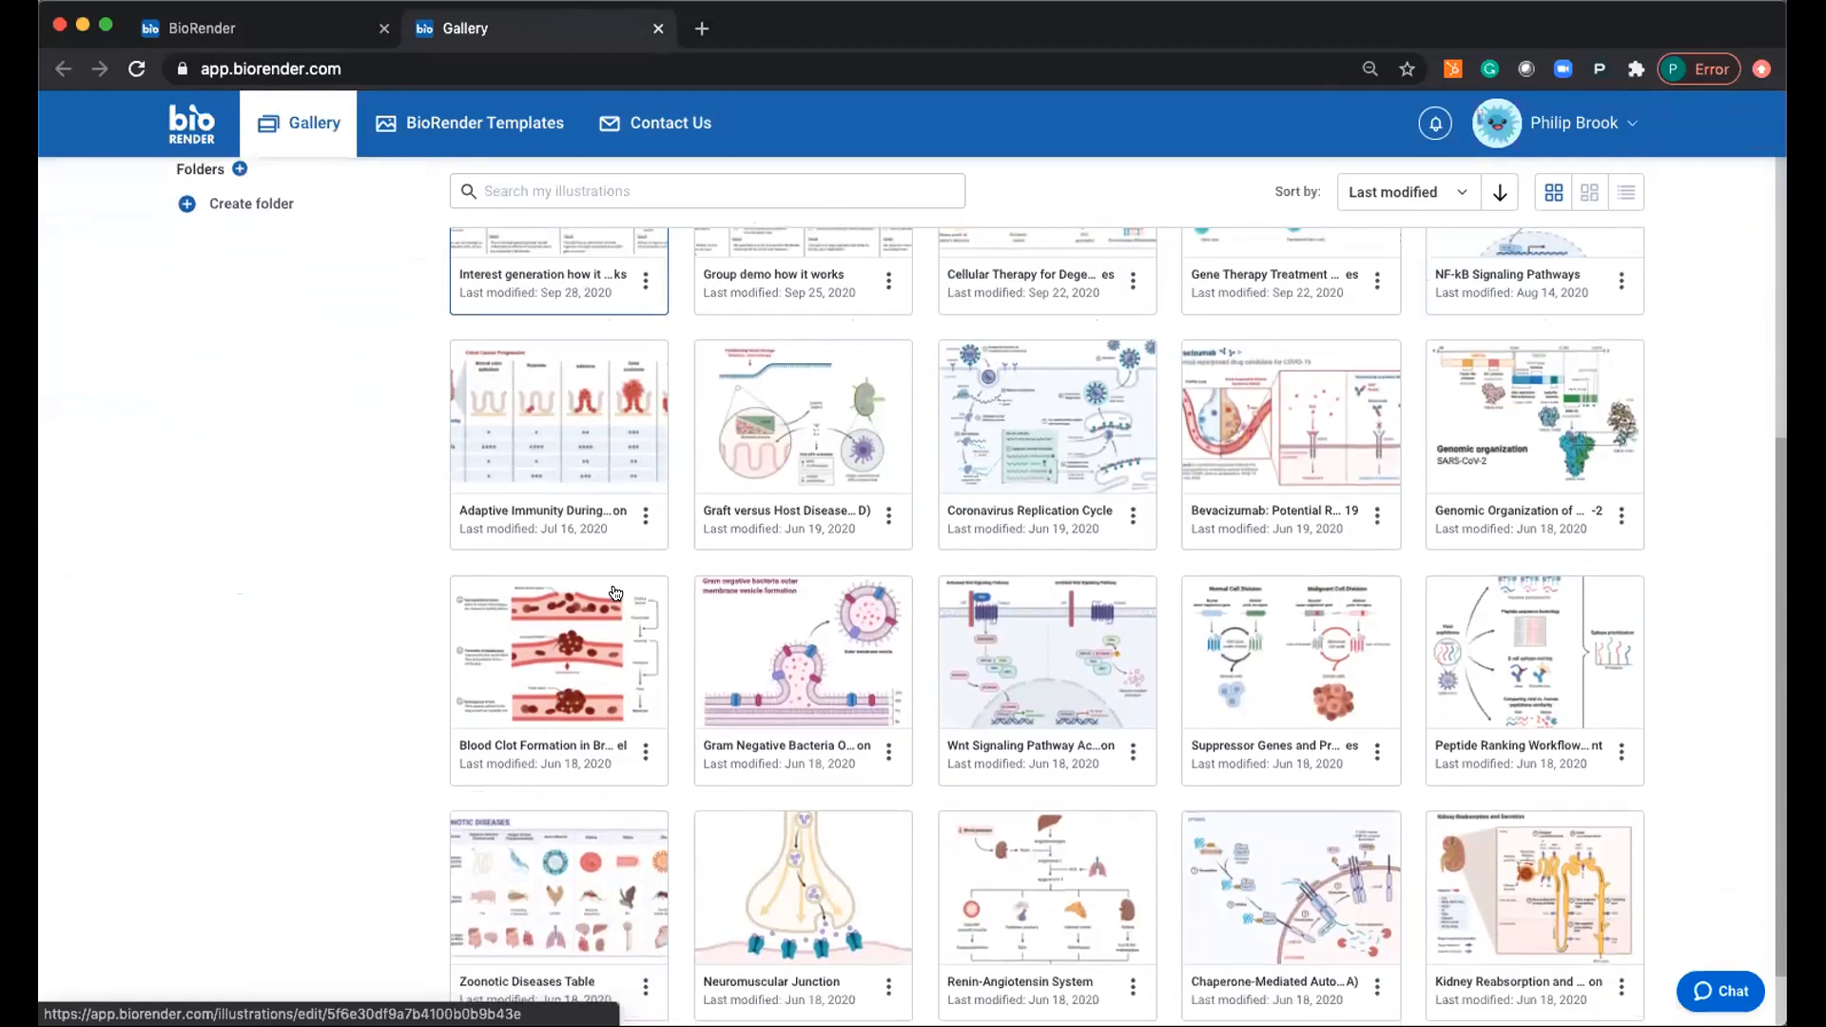
scroll(616, 593, "down", 1)
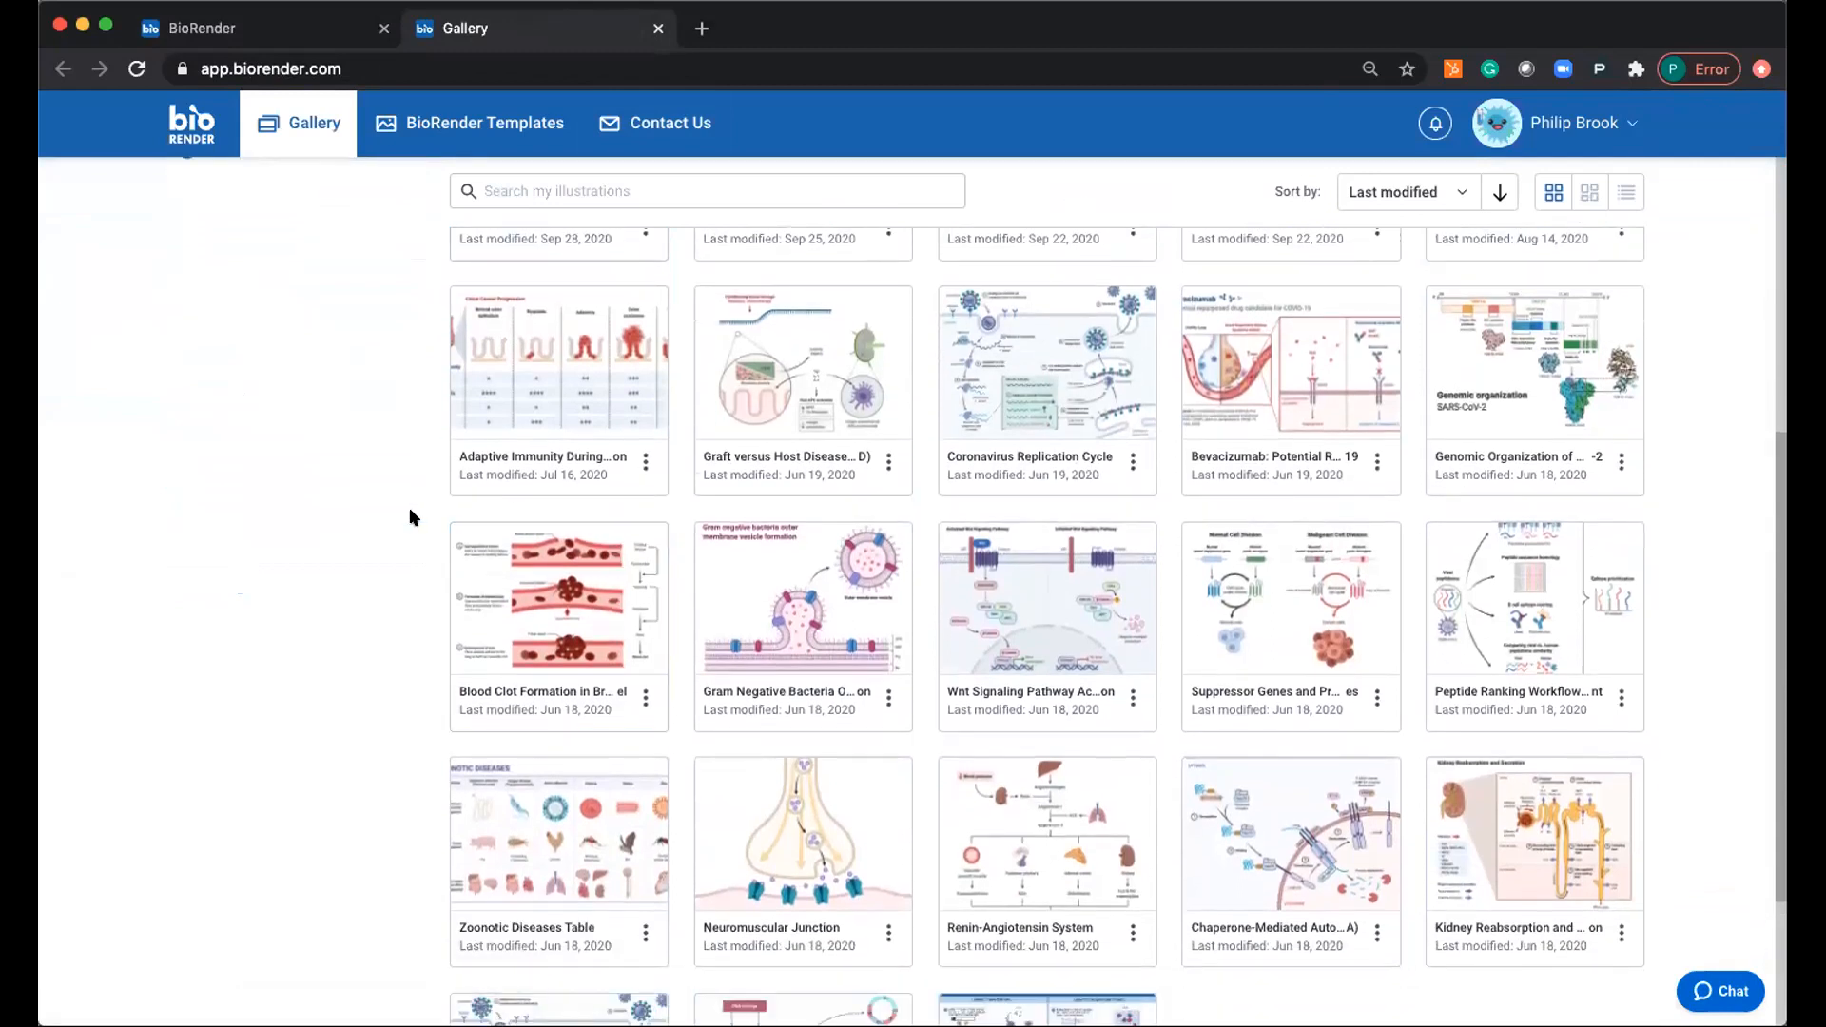
scroll(285, 466, "up", 10)
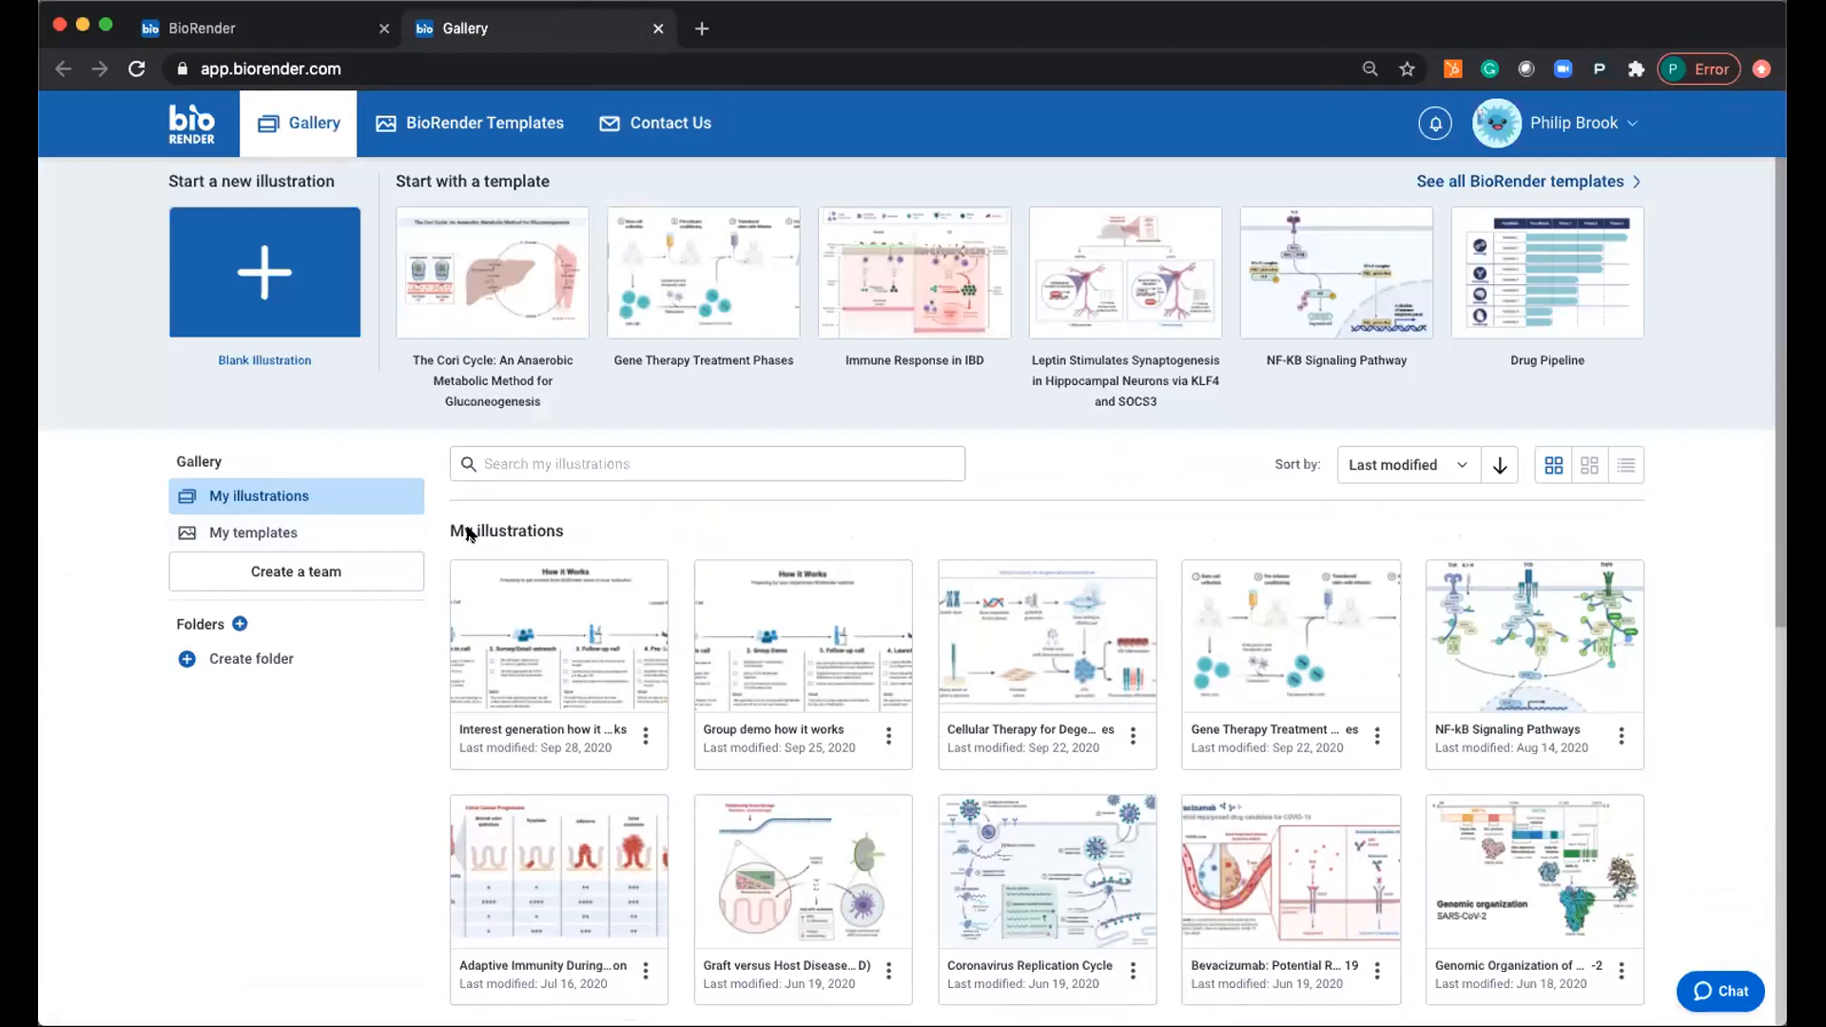
scroll(512, 531, "down", 2)
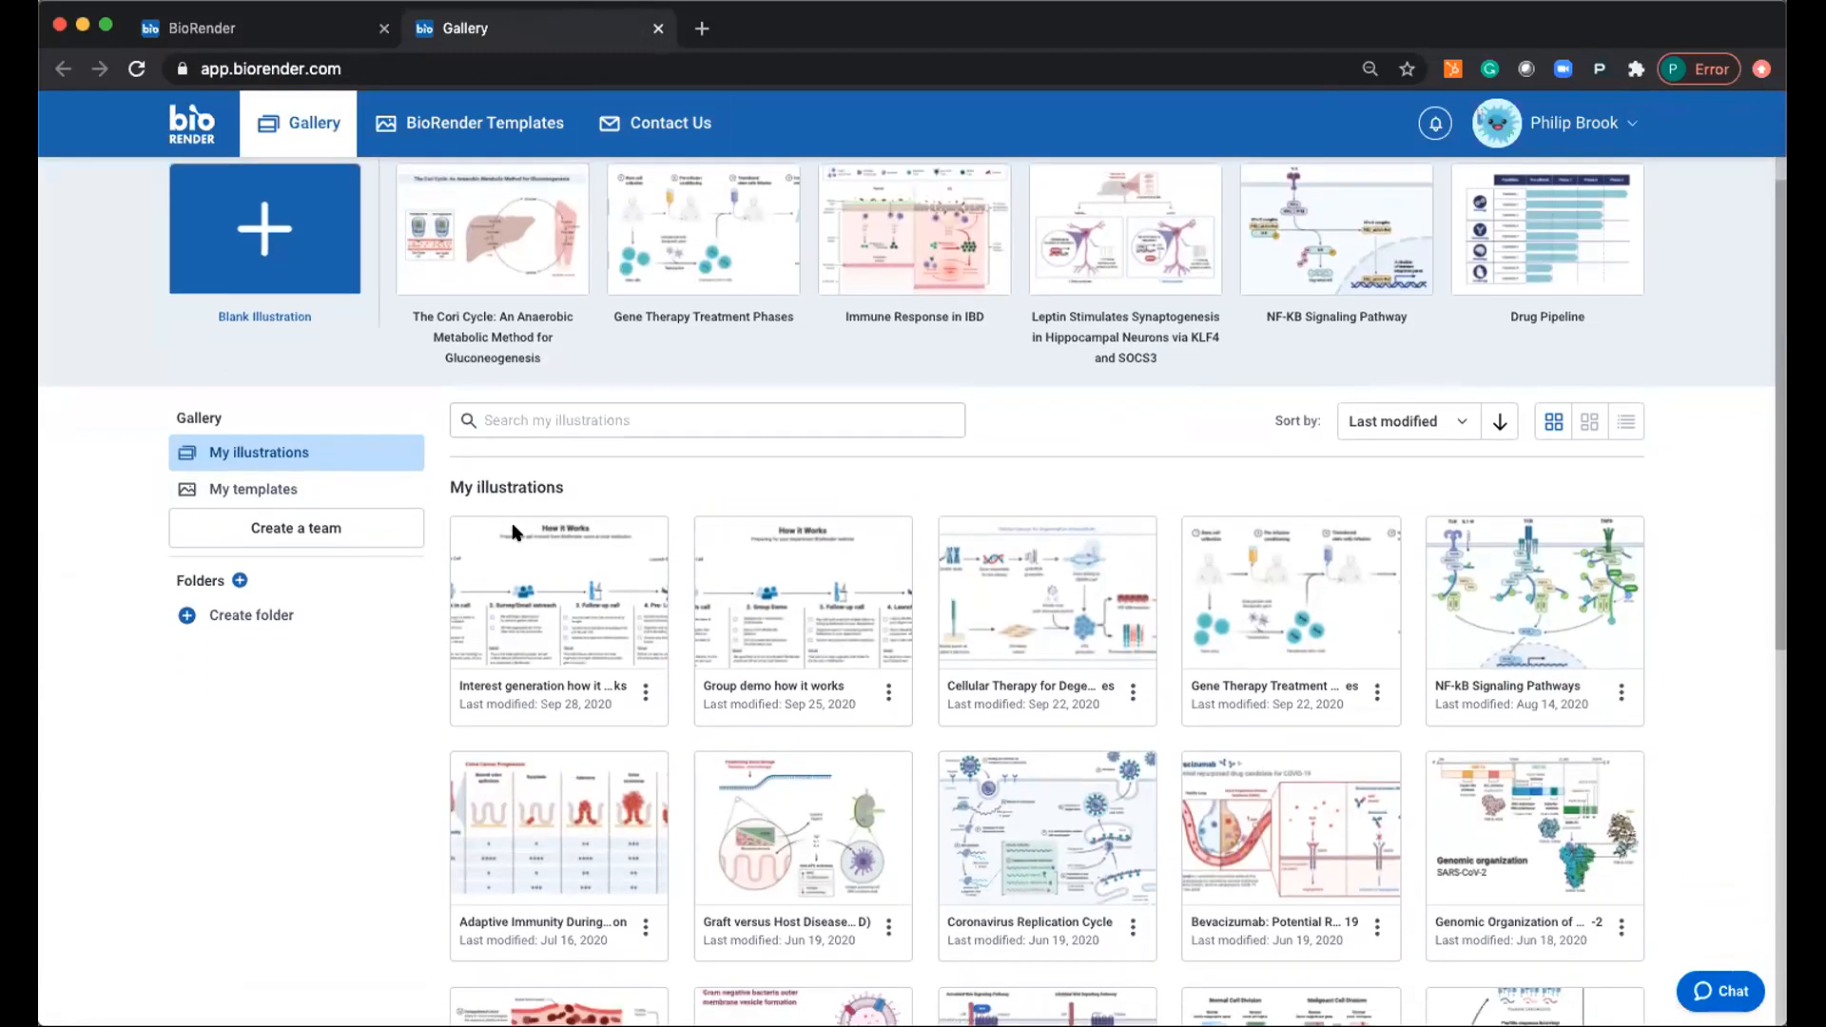
scroll(512, 531, "down", 8)
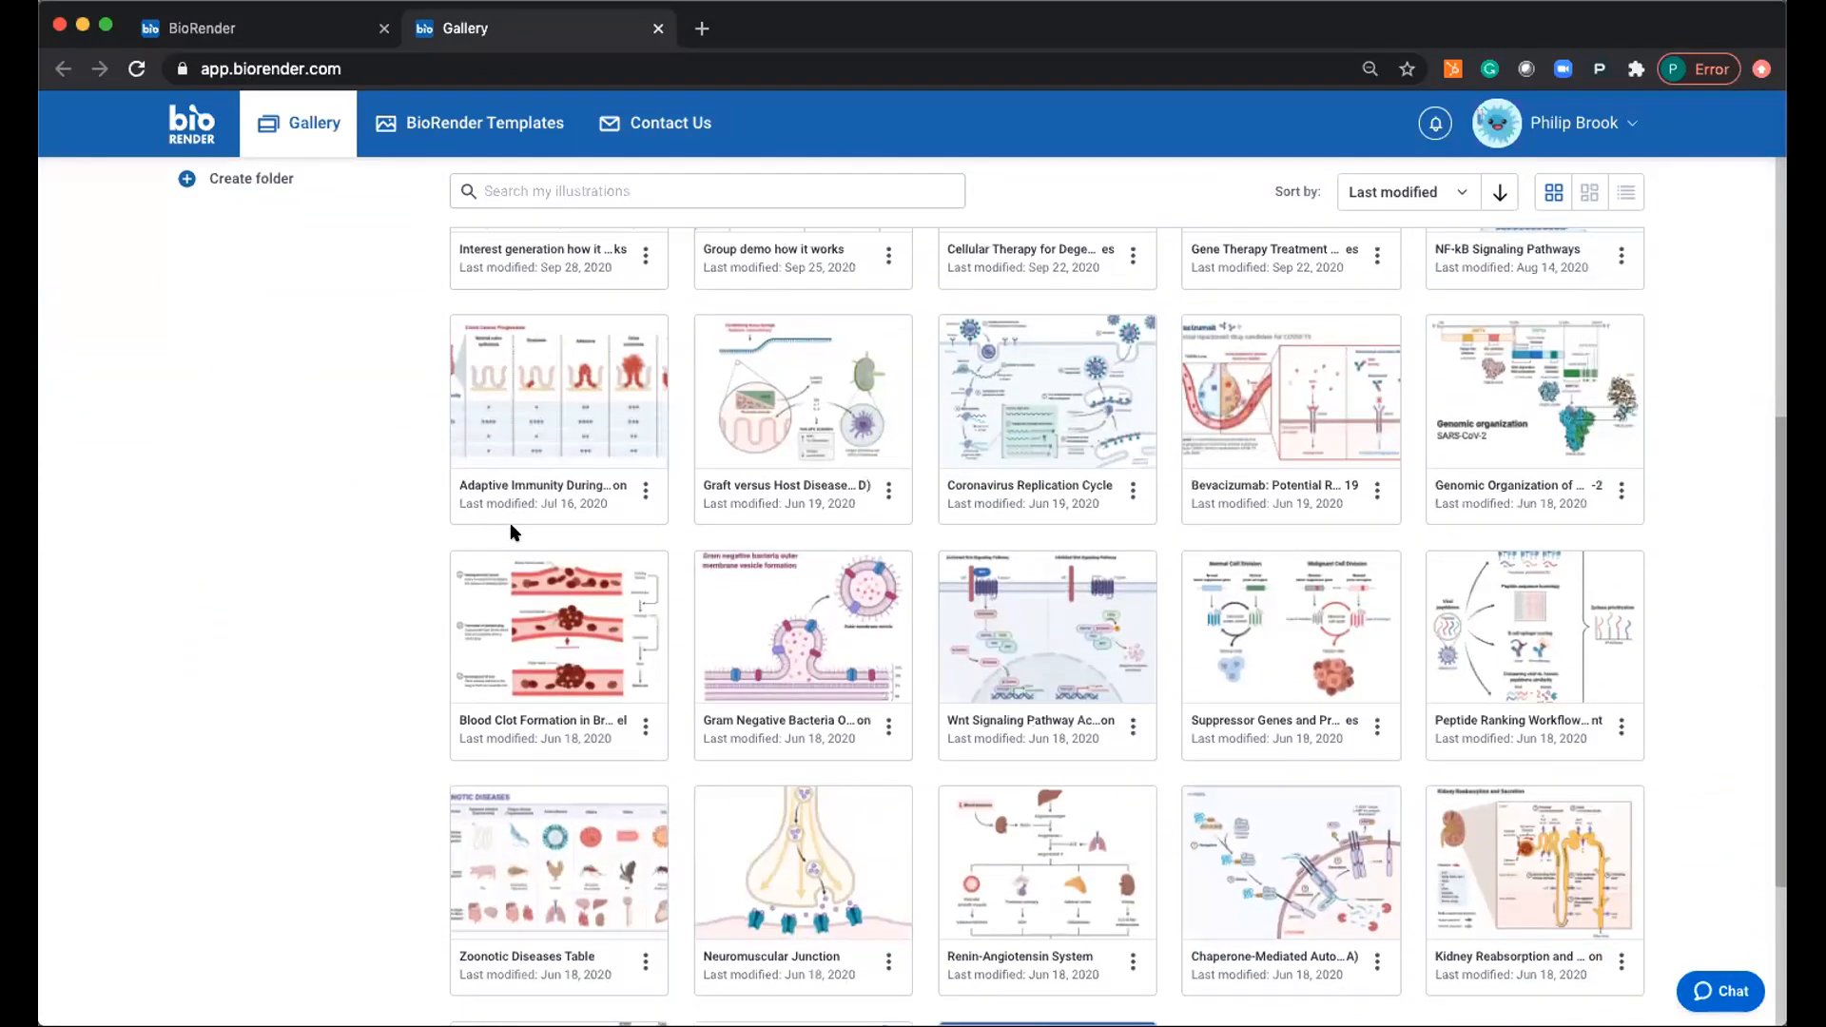
Check which file actions are available for the Coronavirus Replication Cycle illustration without applying any.
left_click(1132, 491)
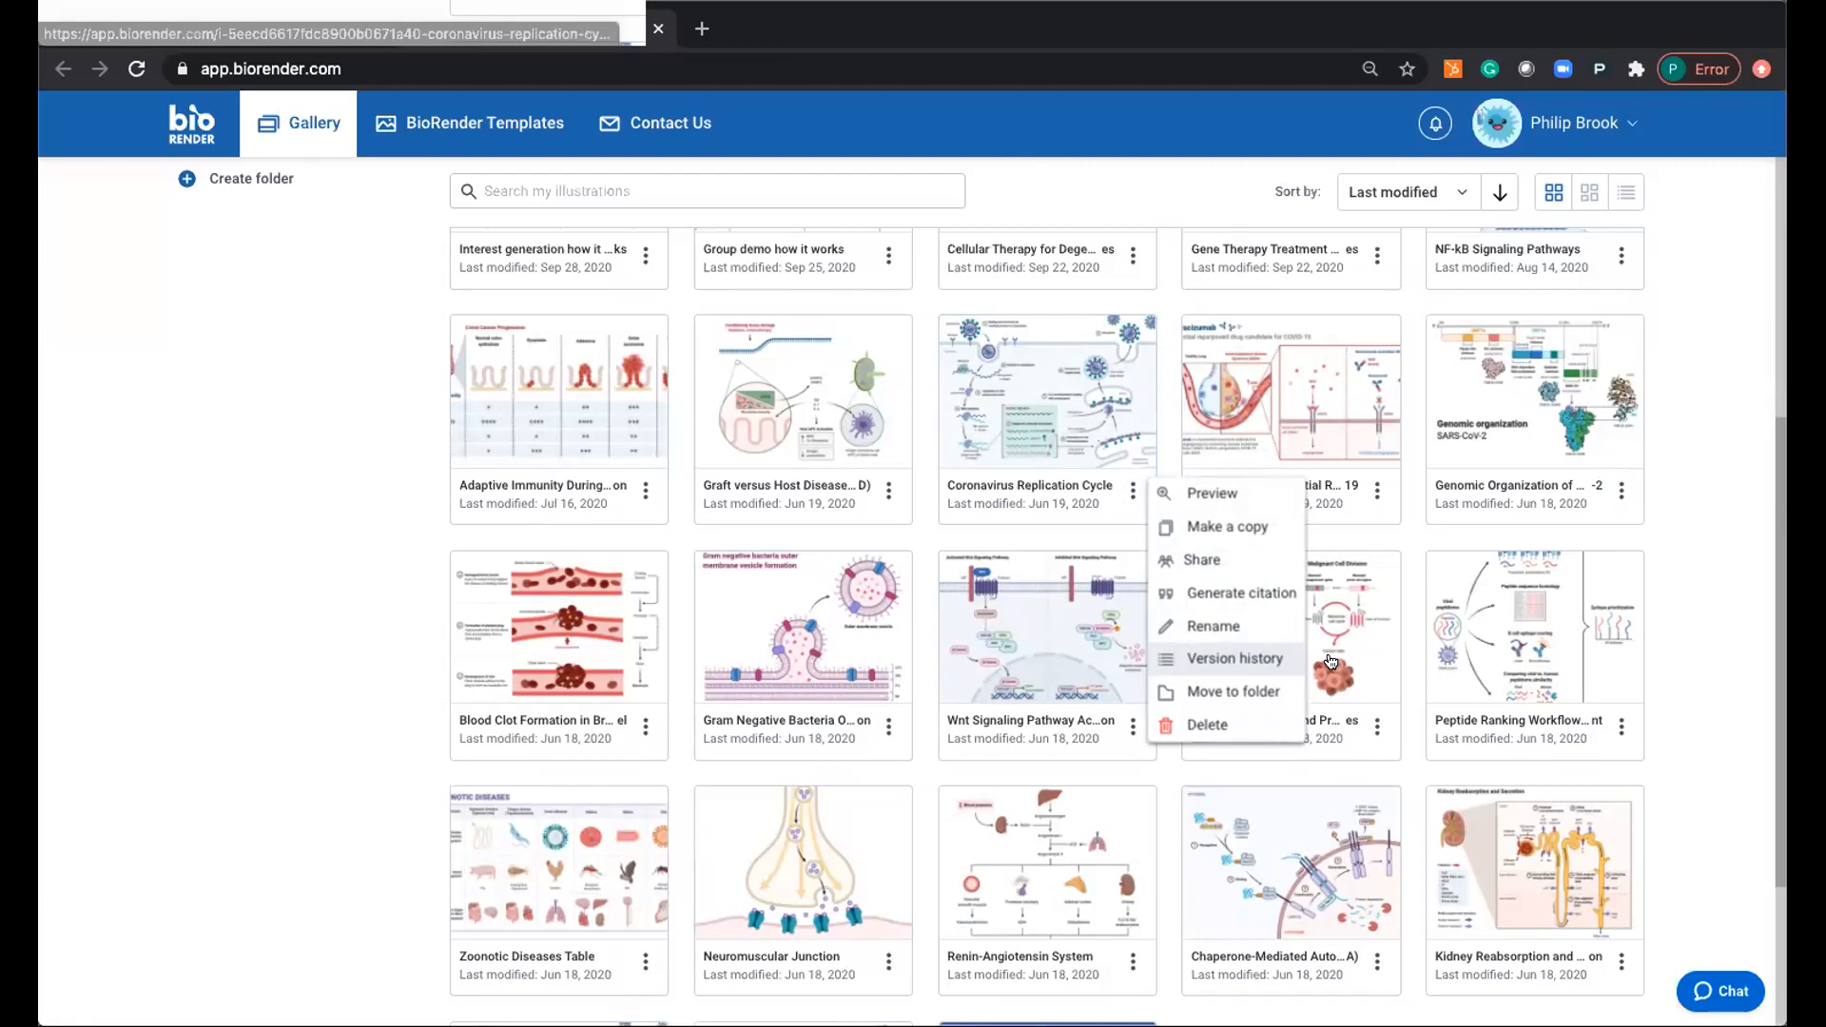
left_click(1717, 531)
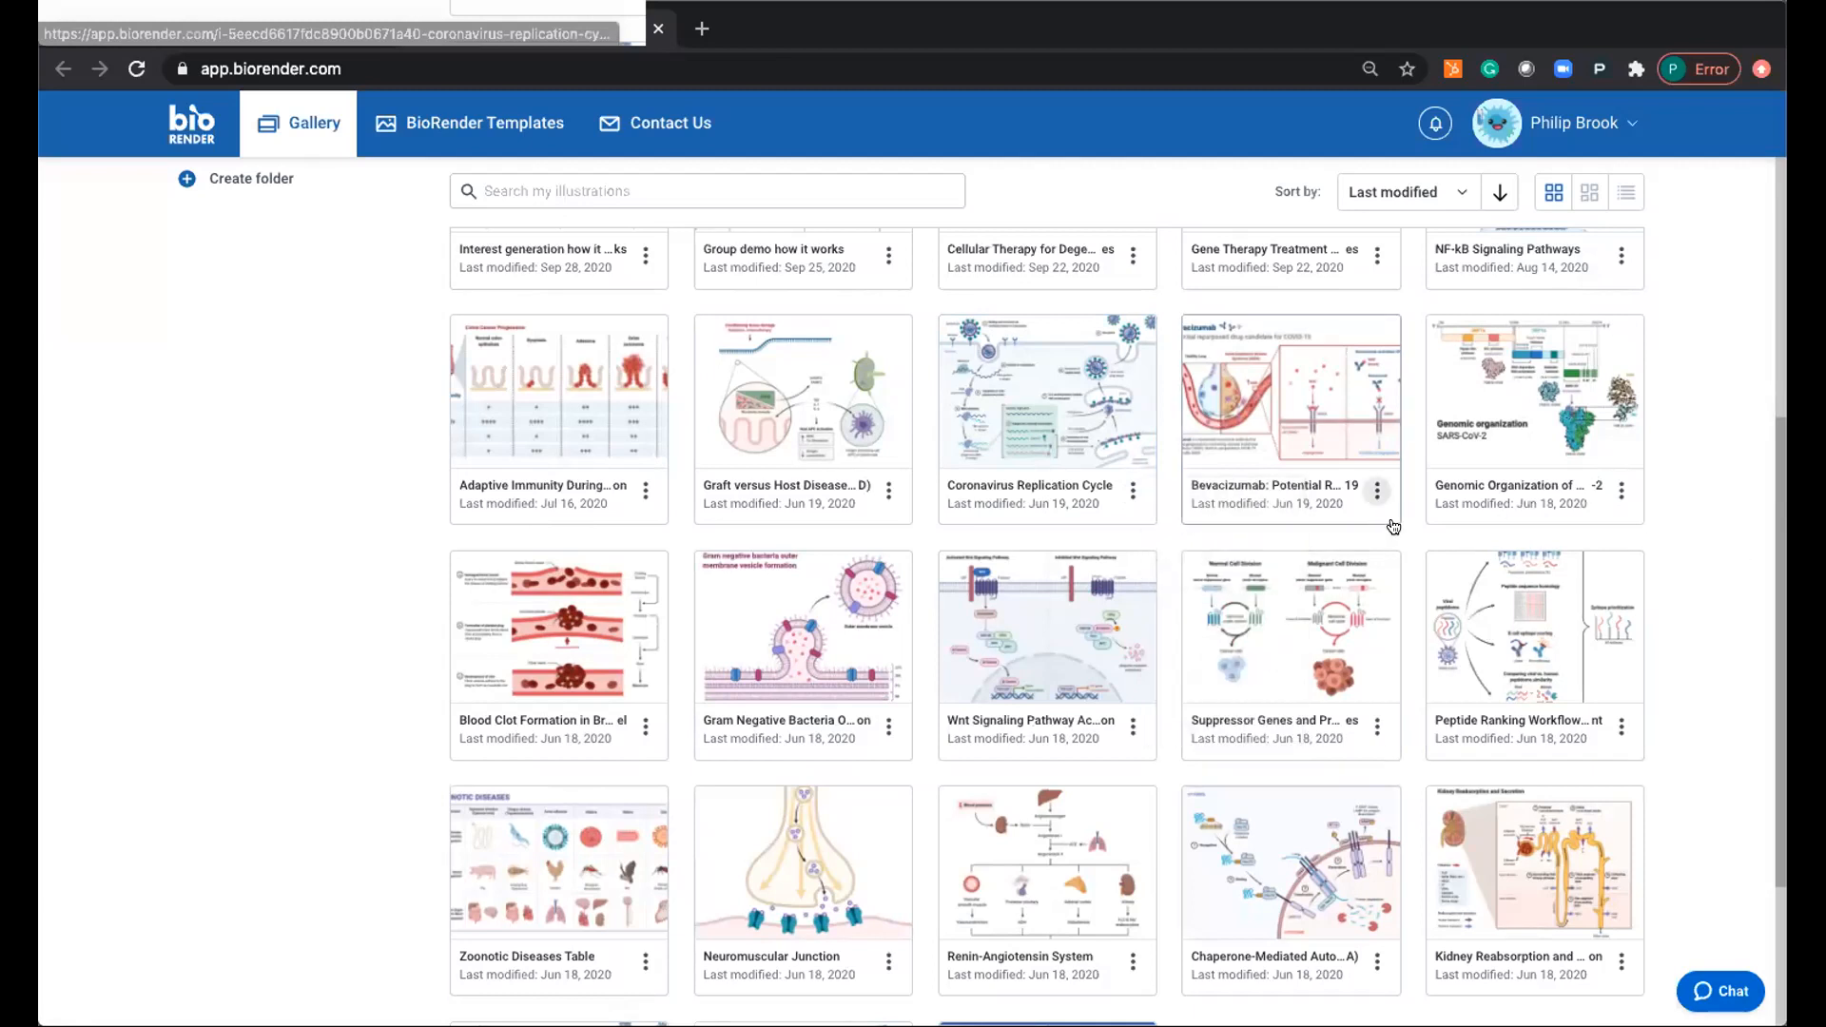
scroll(1383, 518, "up", 5)
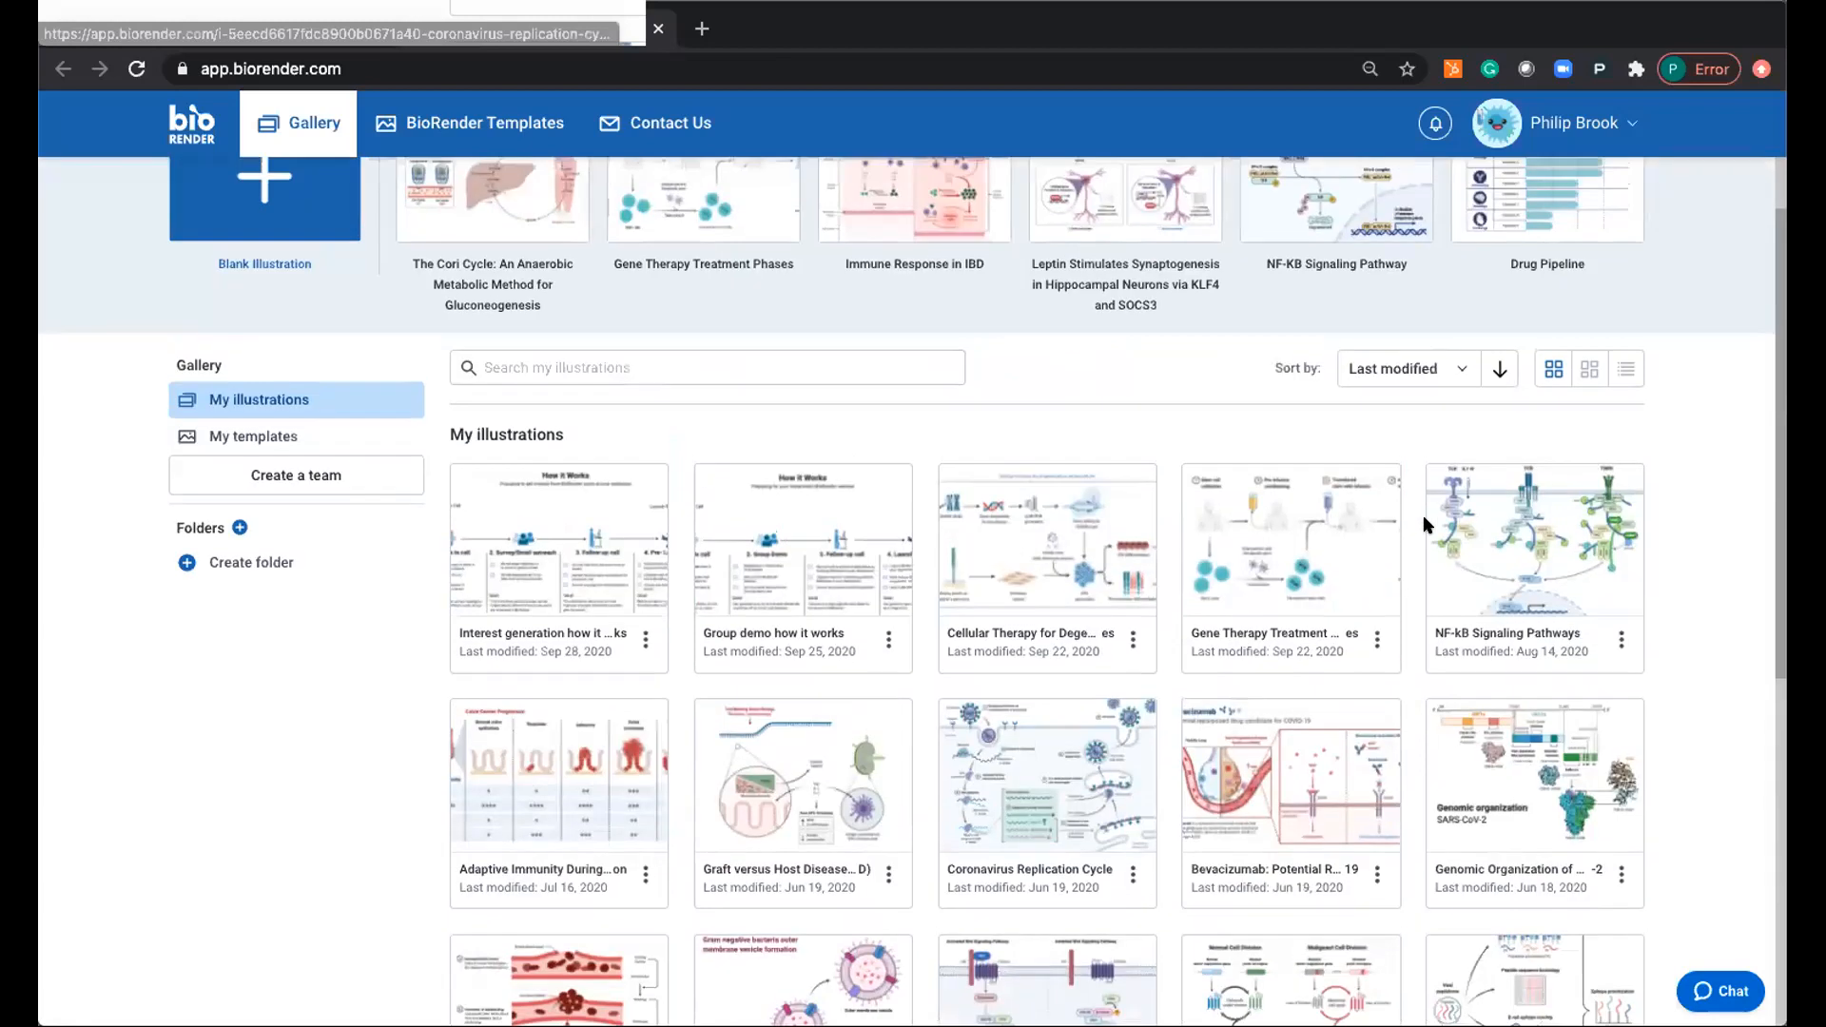
scroll(1422, 515, "up", 1)
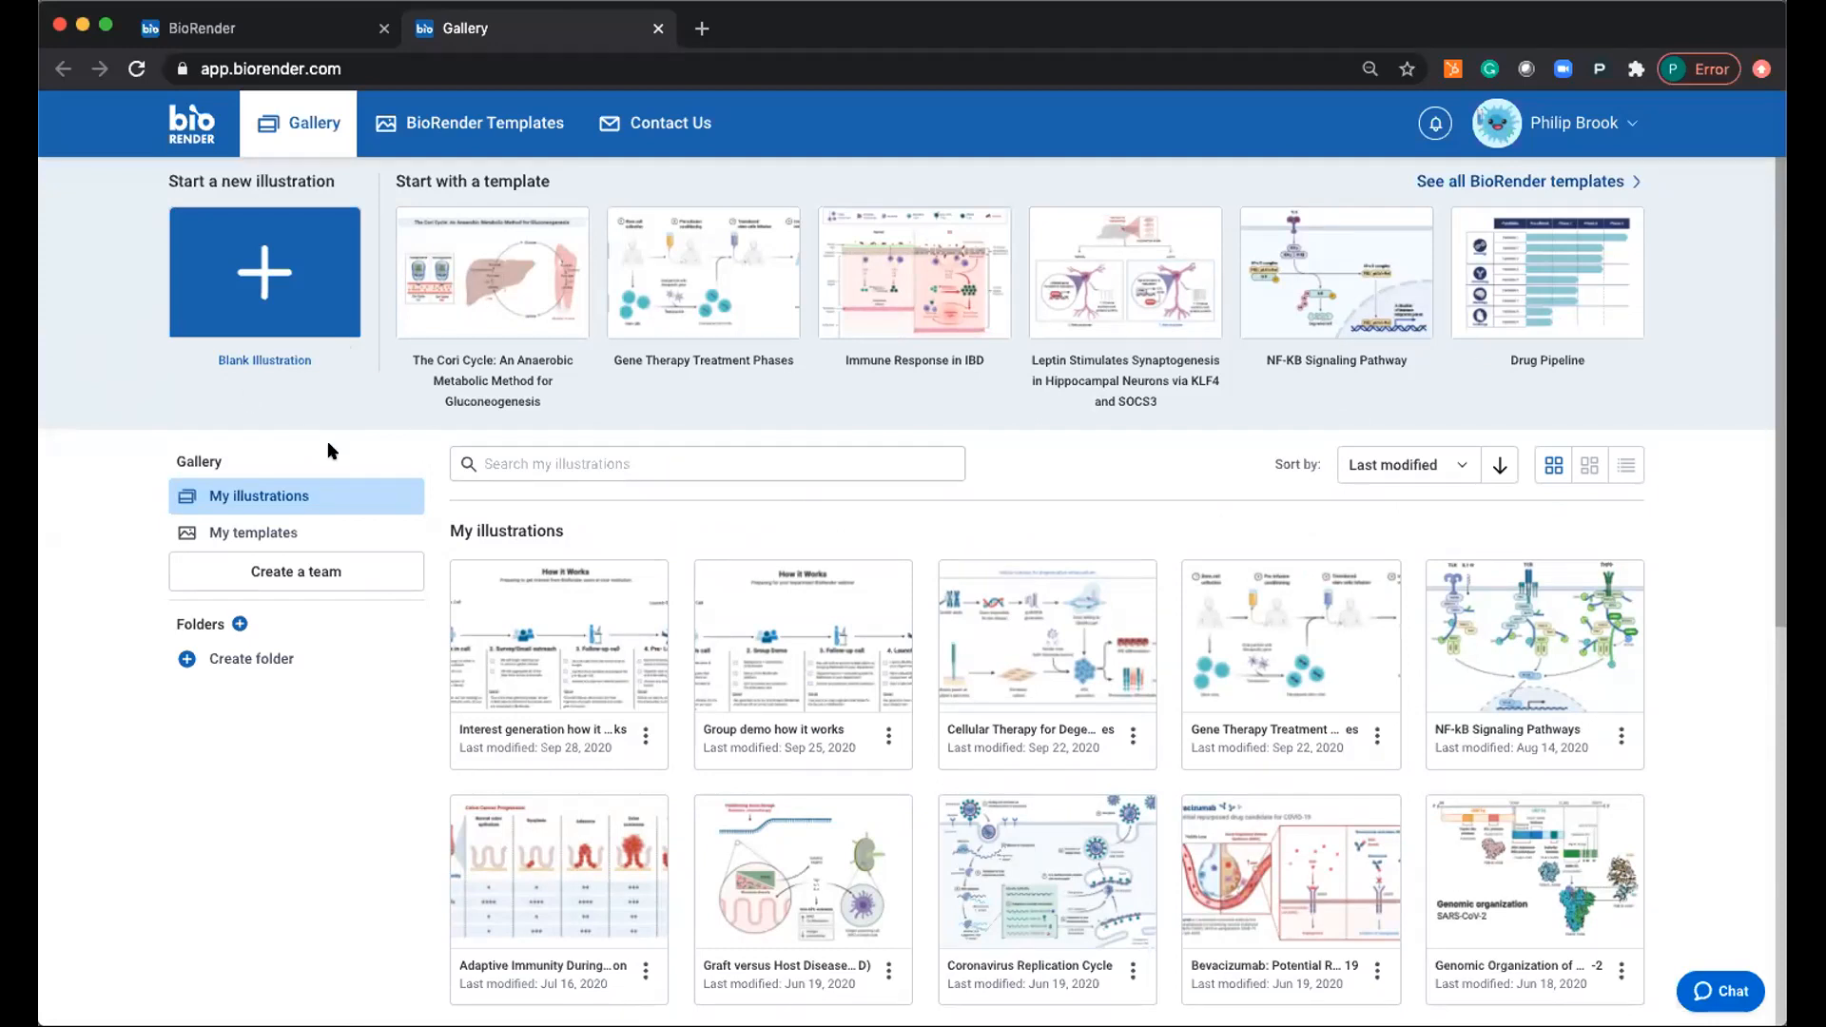
Create a blank slide-size illustration of 10 x 7 in named "BioRender 101 figure 1".
left_click(248, 260)
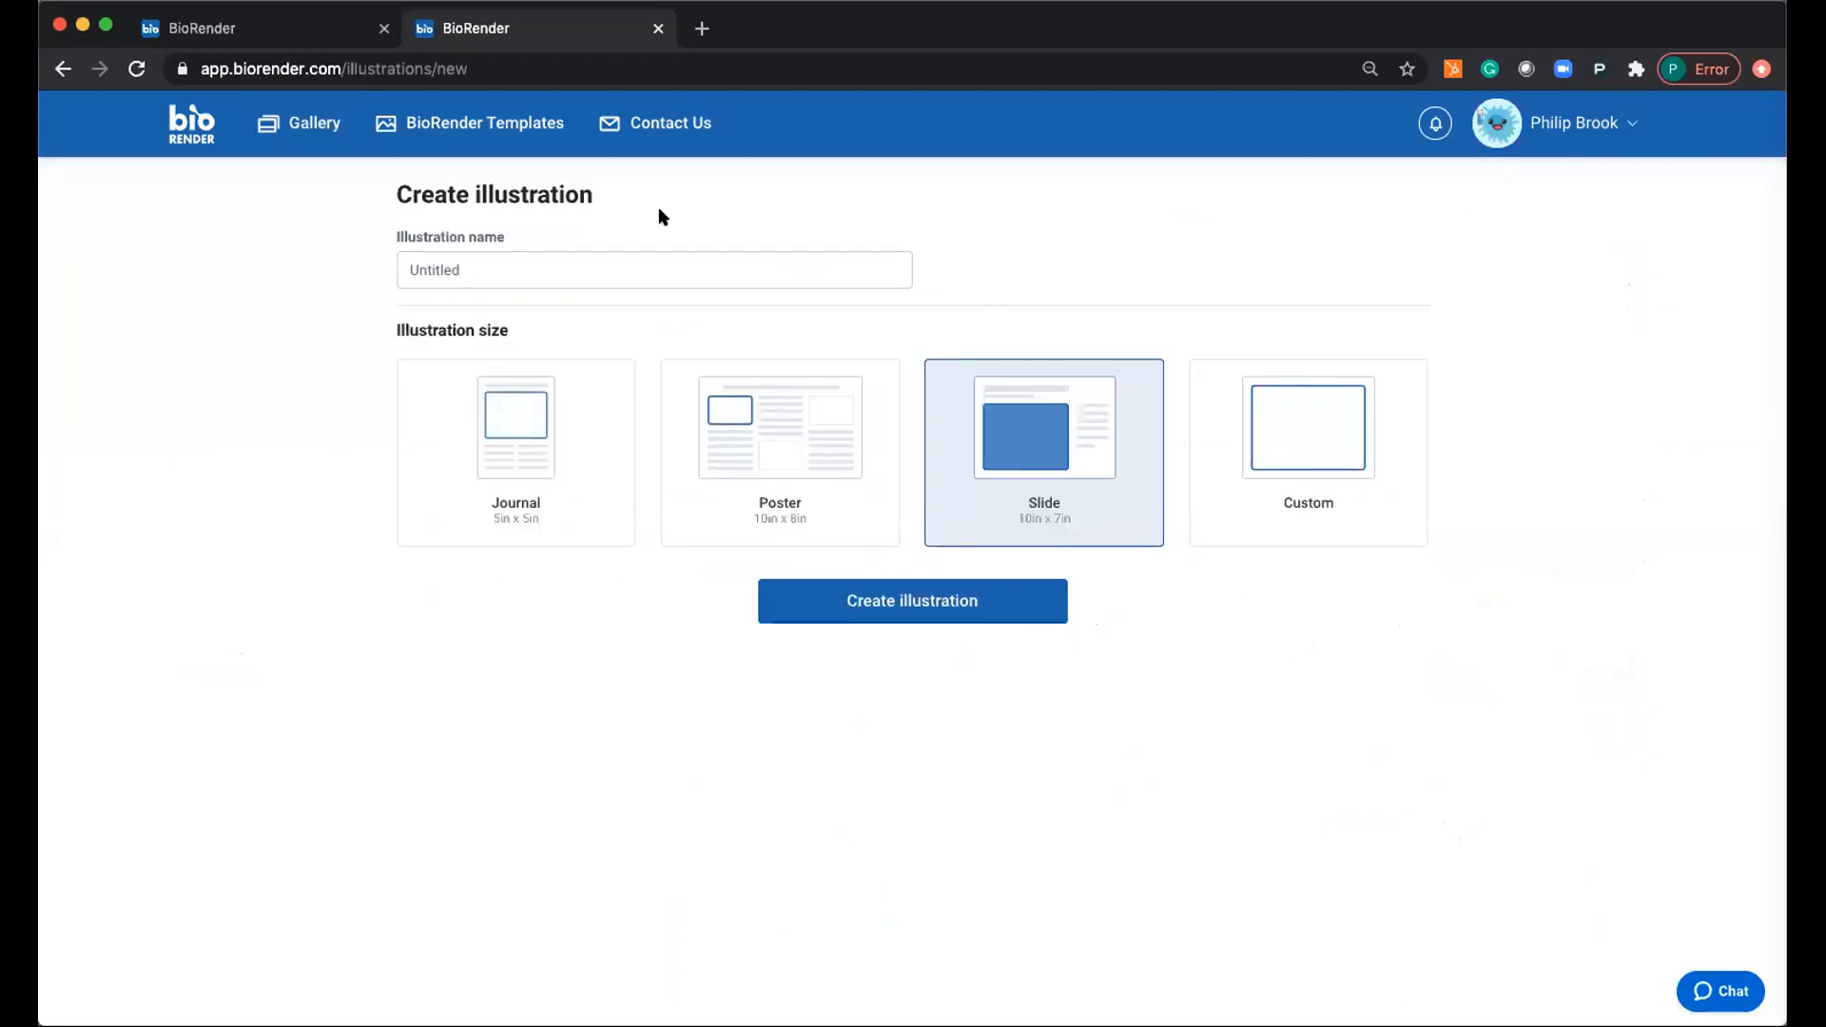
left_click(488, 259)
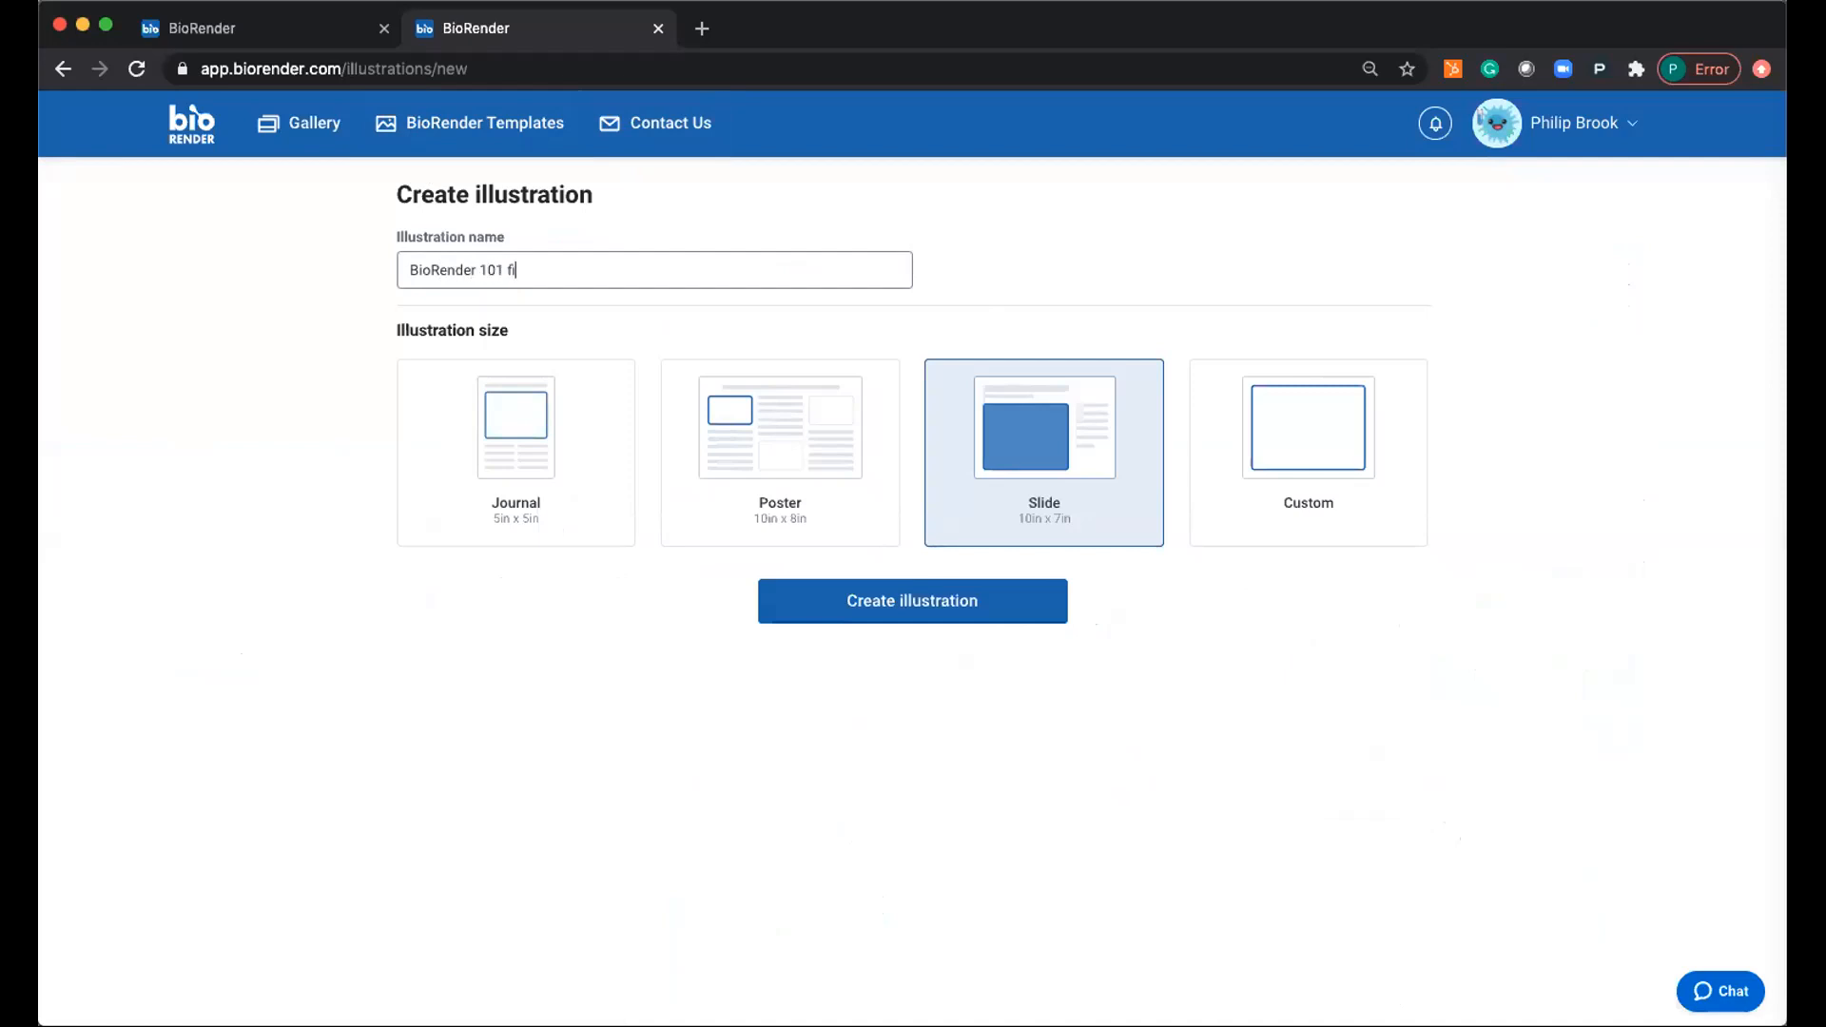
type("1")
left_click(939, 604)
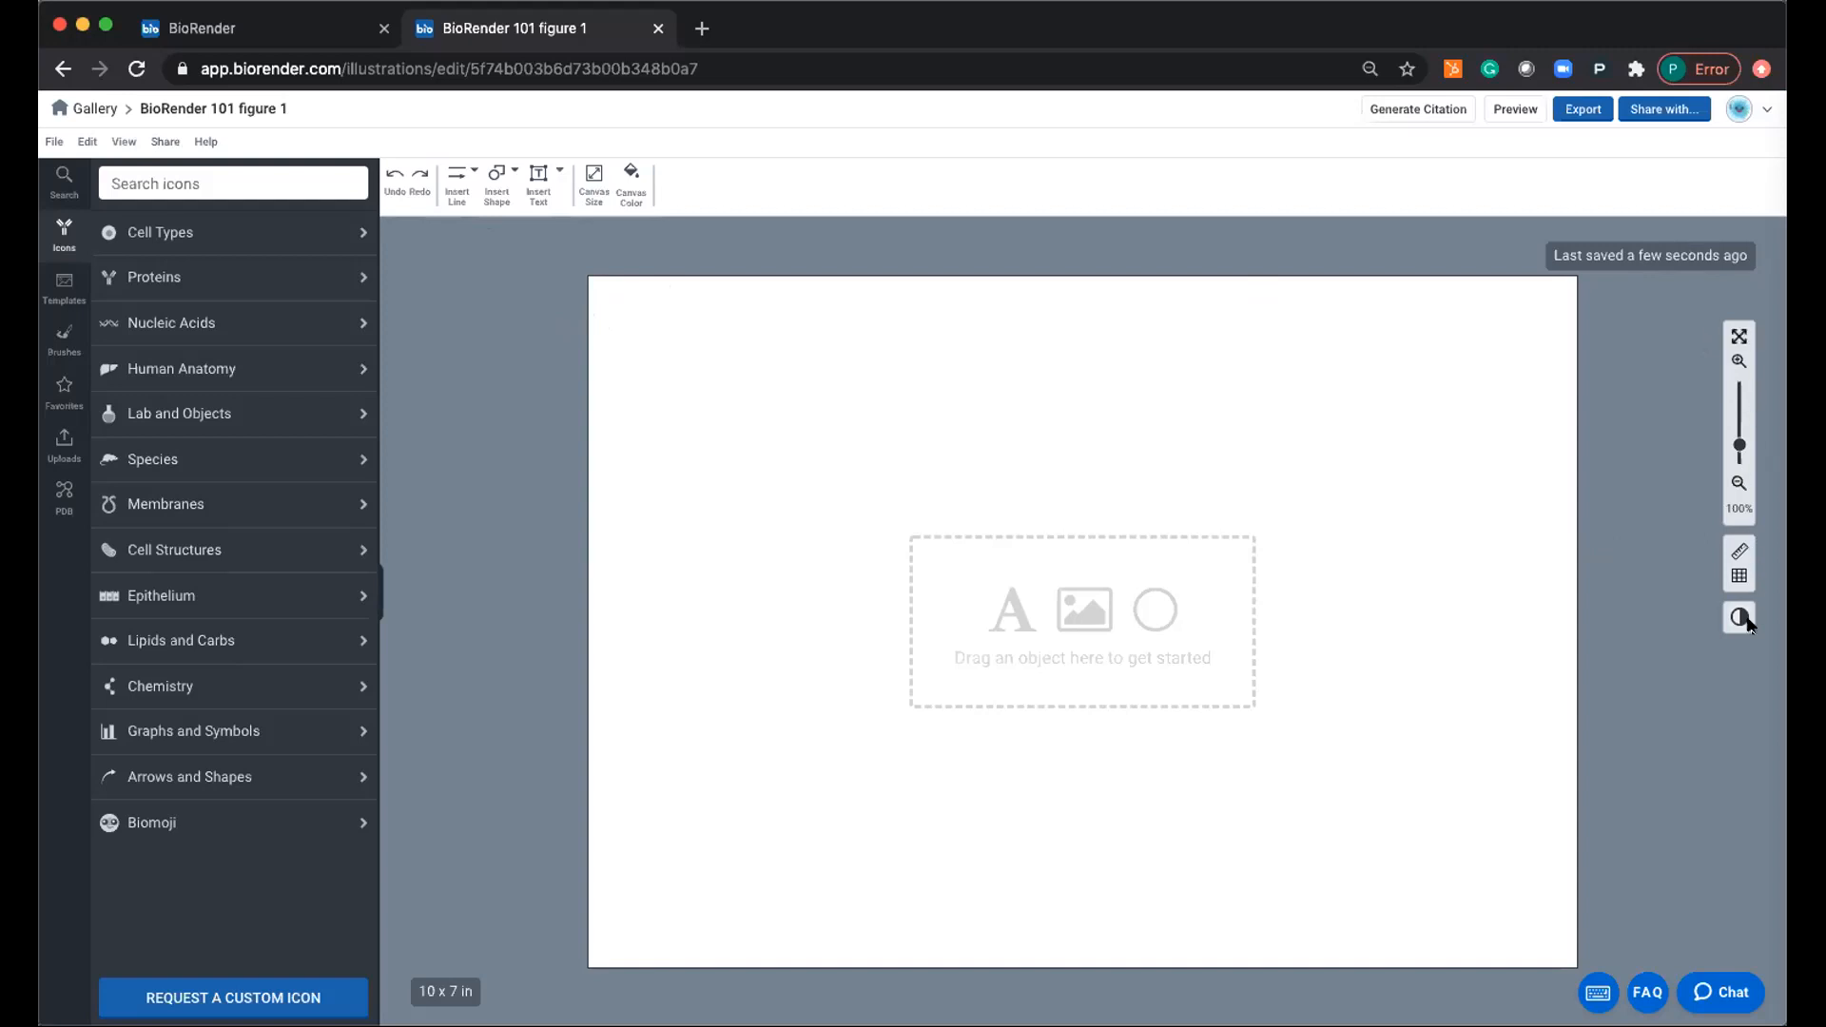
Set the canvas zoom level to 90%.
left_click(1739, 407)
left_click_drag(1740, 407, 1740, 449)
scroll(1475, 725, "down", 1)
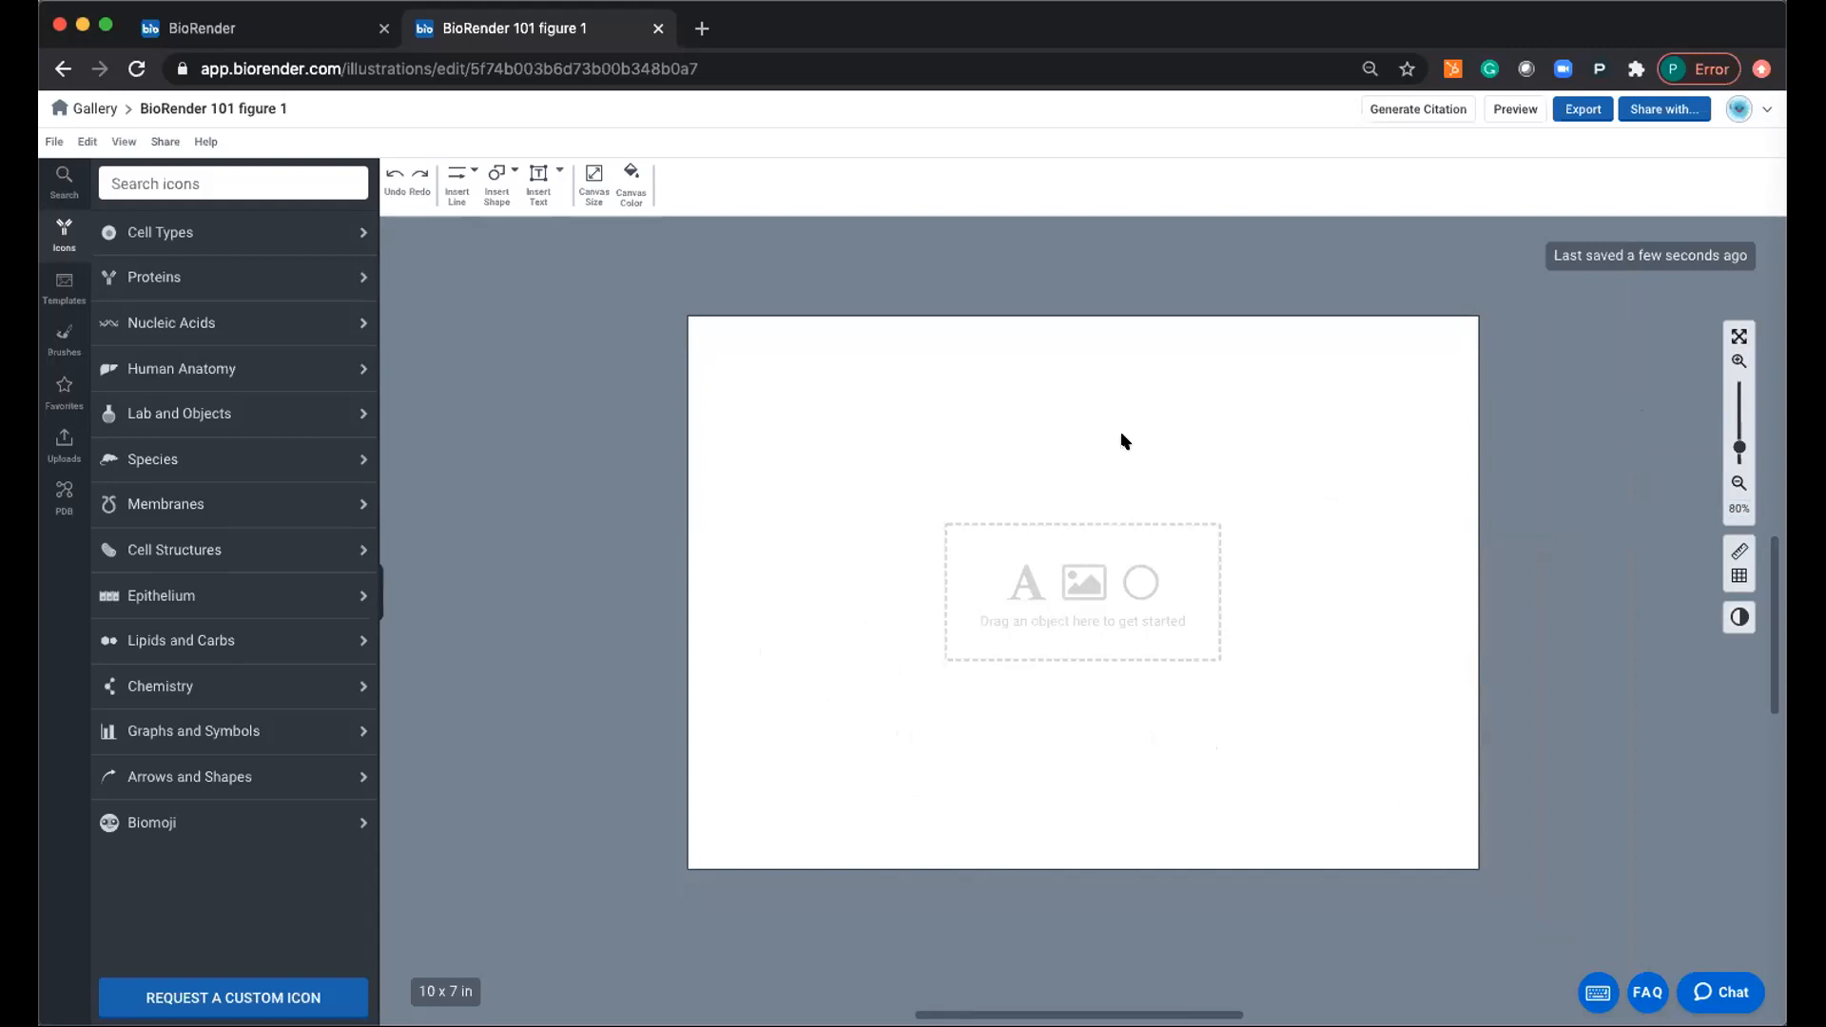
mouse_move(1738, 447)
left_mouse_down()
mouse_move(1739, 466)
mouse_move(1740, 447)
left_mouse_up()
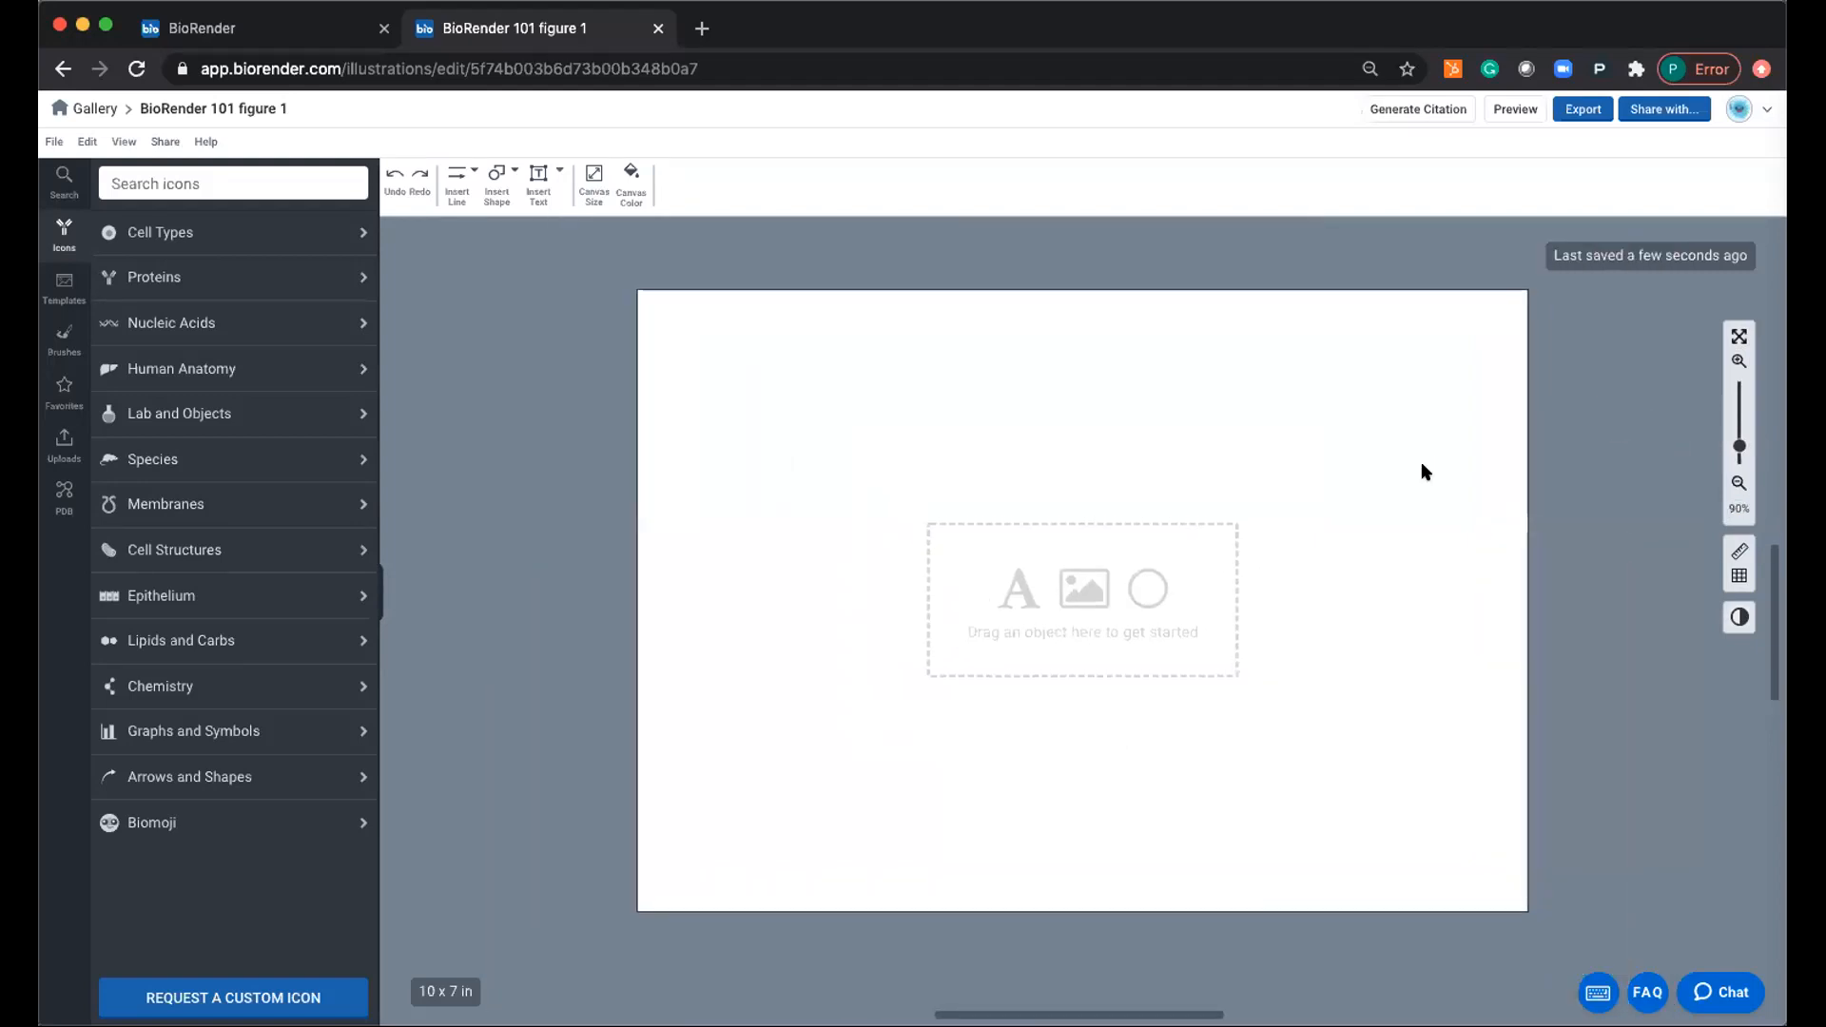
Show and hide the ruler, and do the same with the canvas grid.
left_click(1739, 550)
left_click(1739, 549)
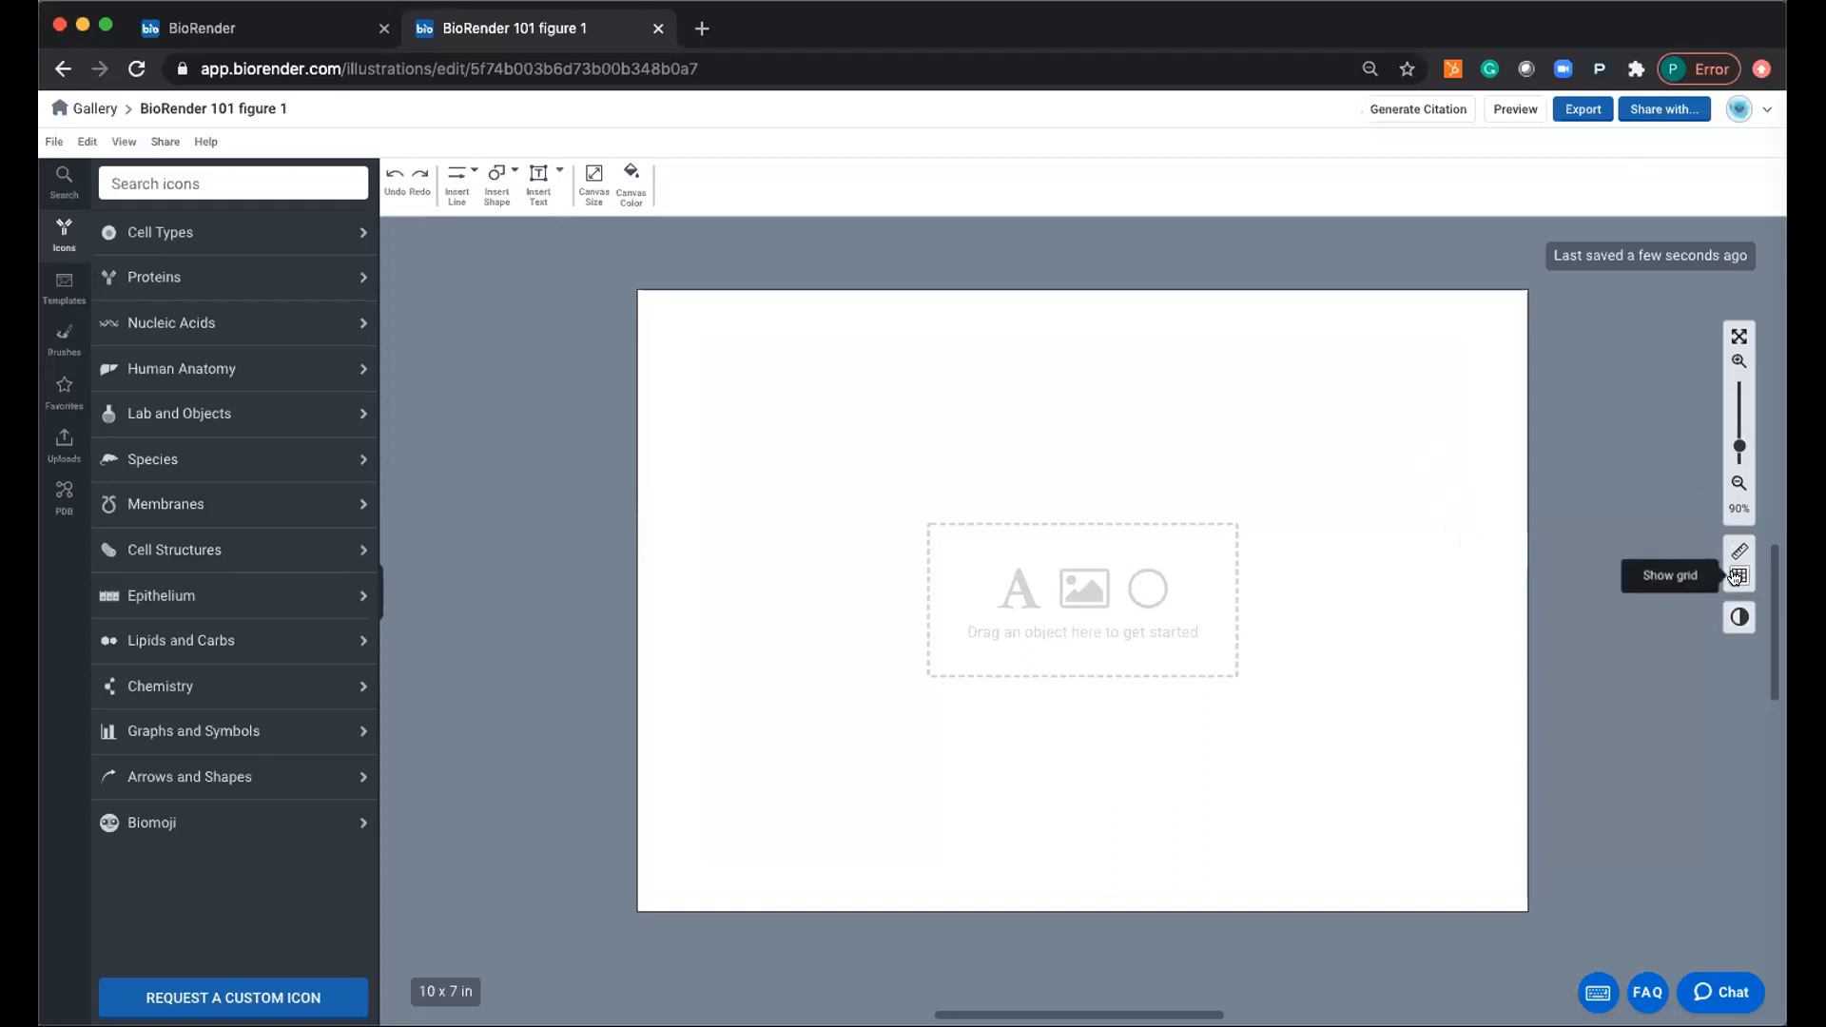
left_click(1738, 575)
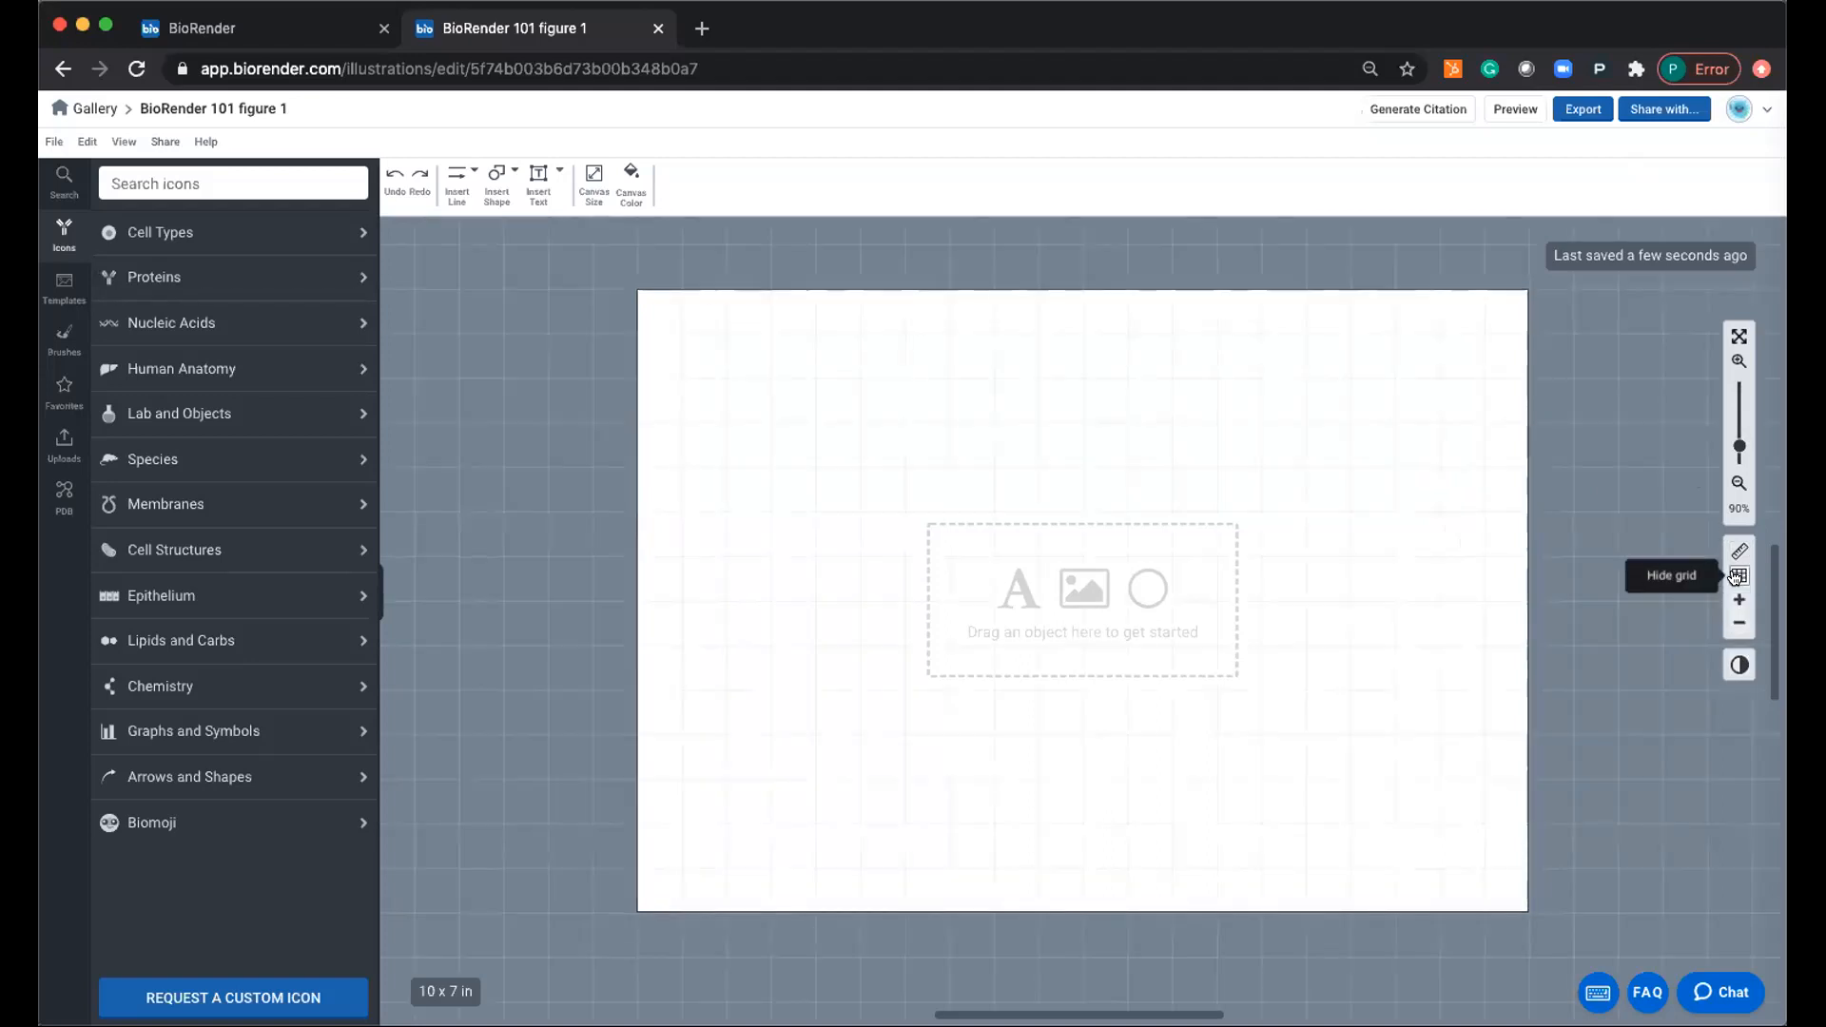
left_click(1739, 575)
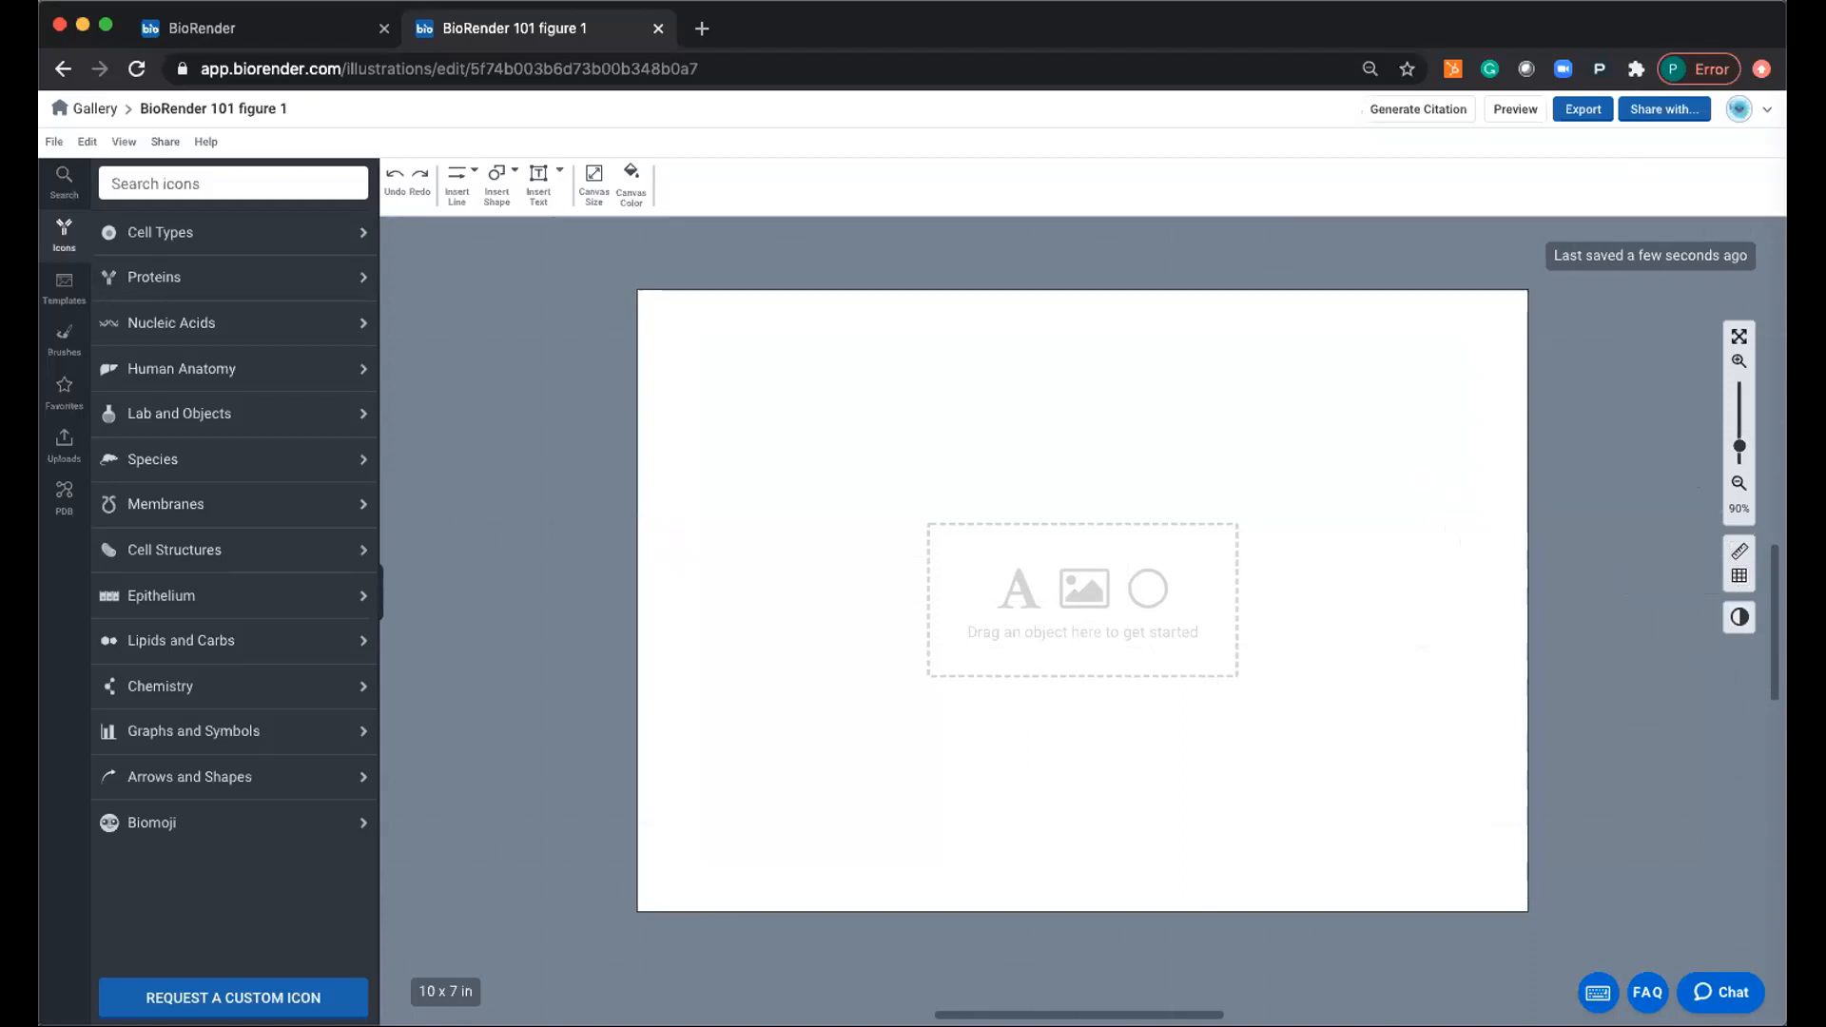
Check the support chat's contact and article search options, and review the list of keyboard shortcuts.
left_click(1705, 995)
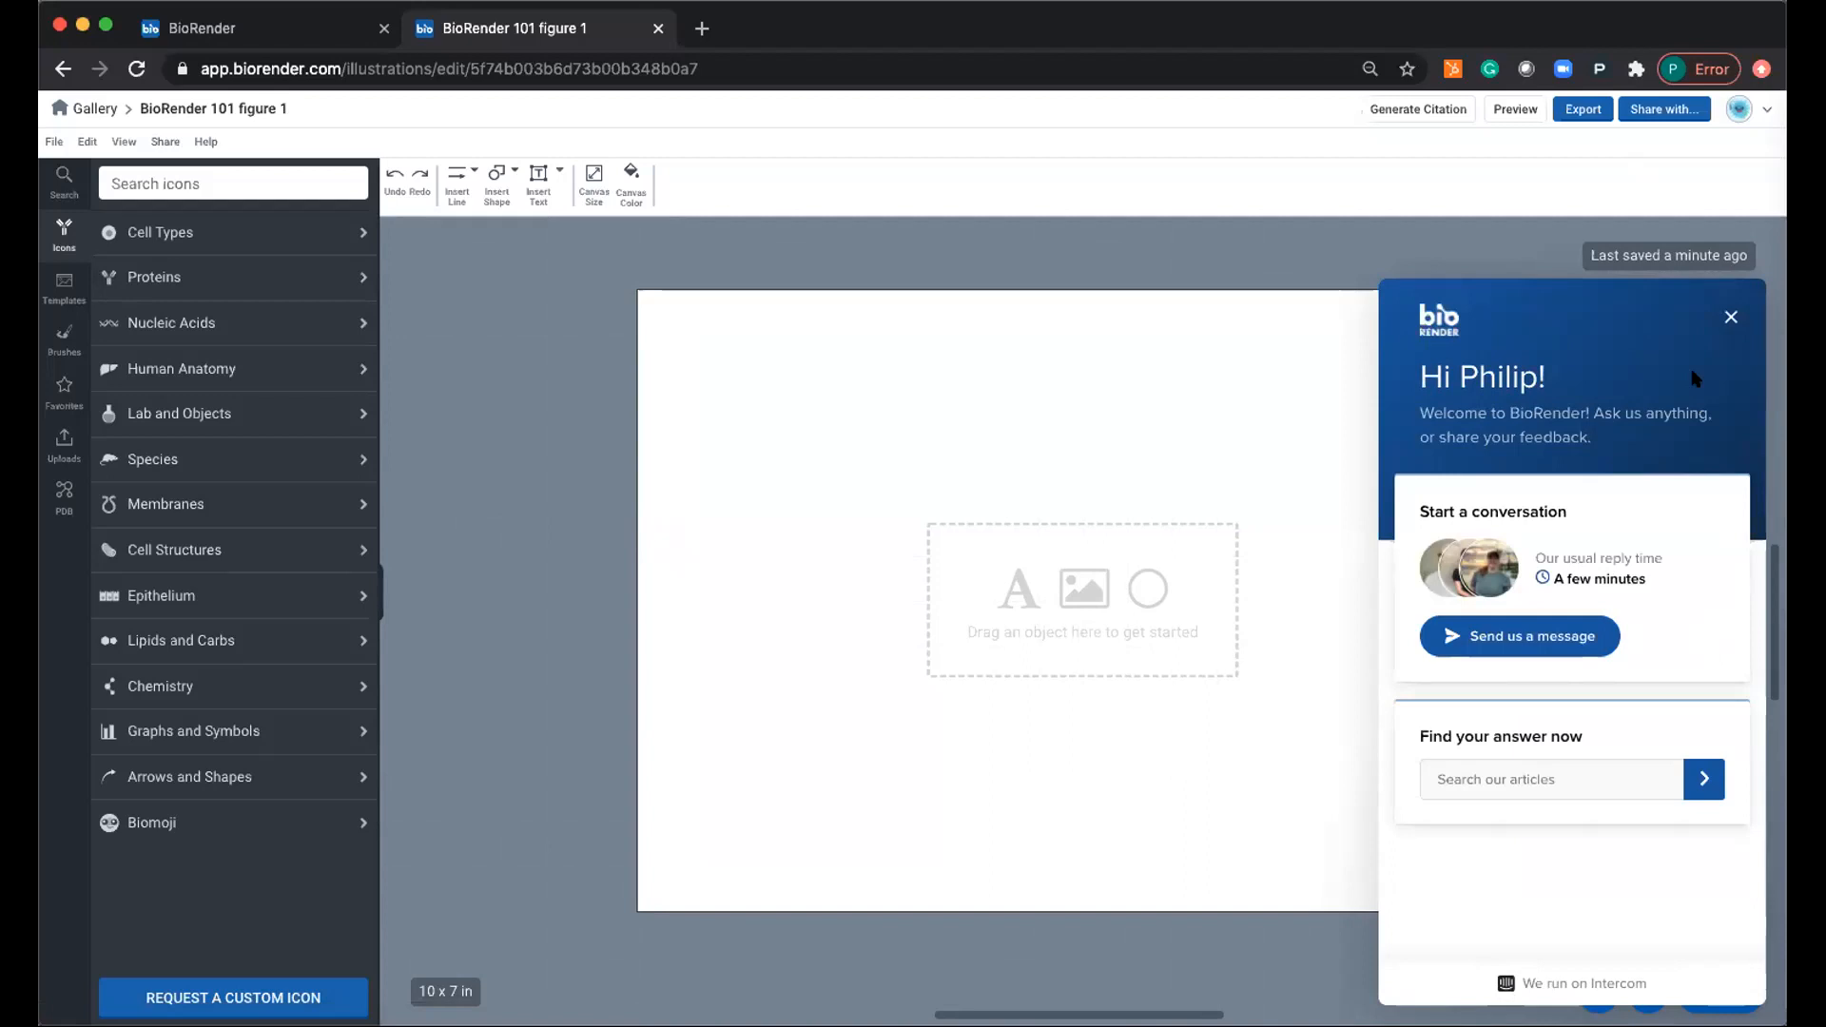
left_click(1729, 317)
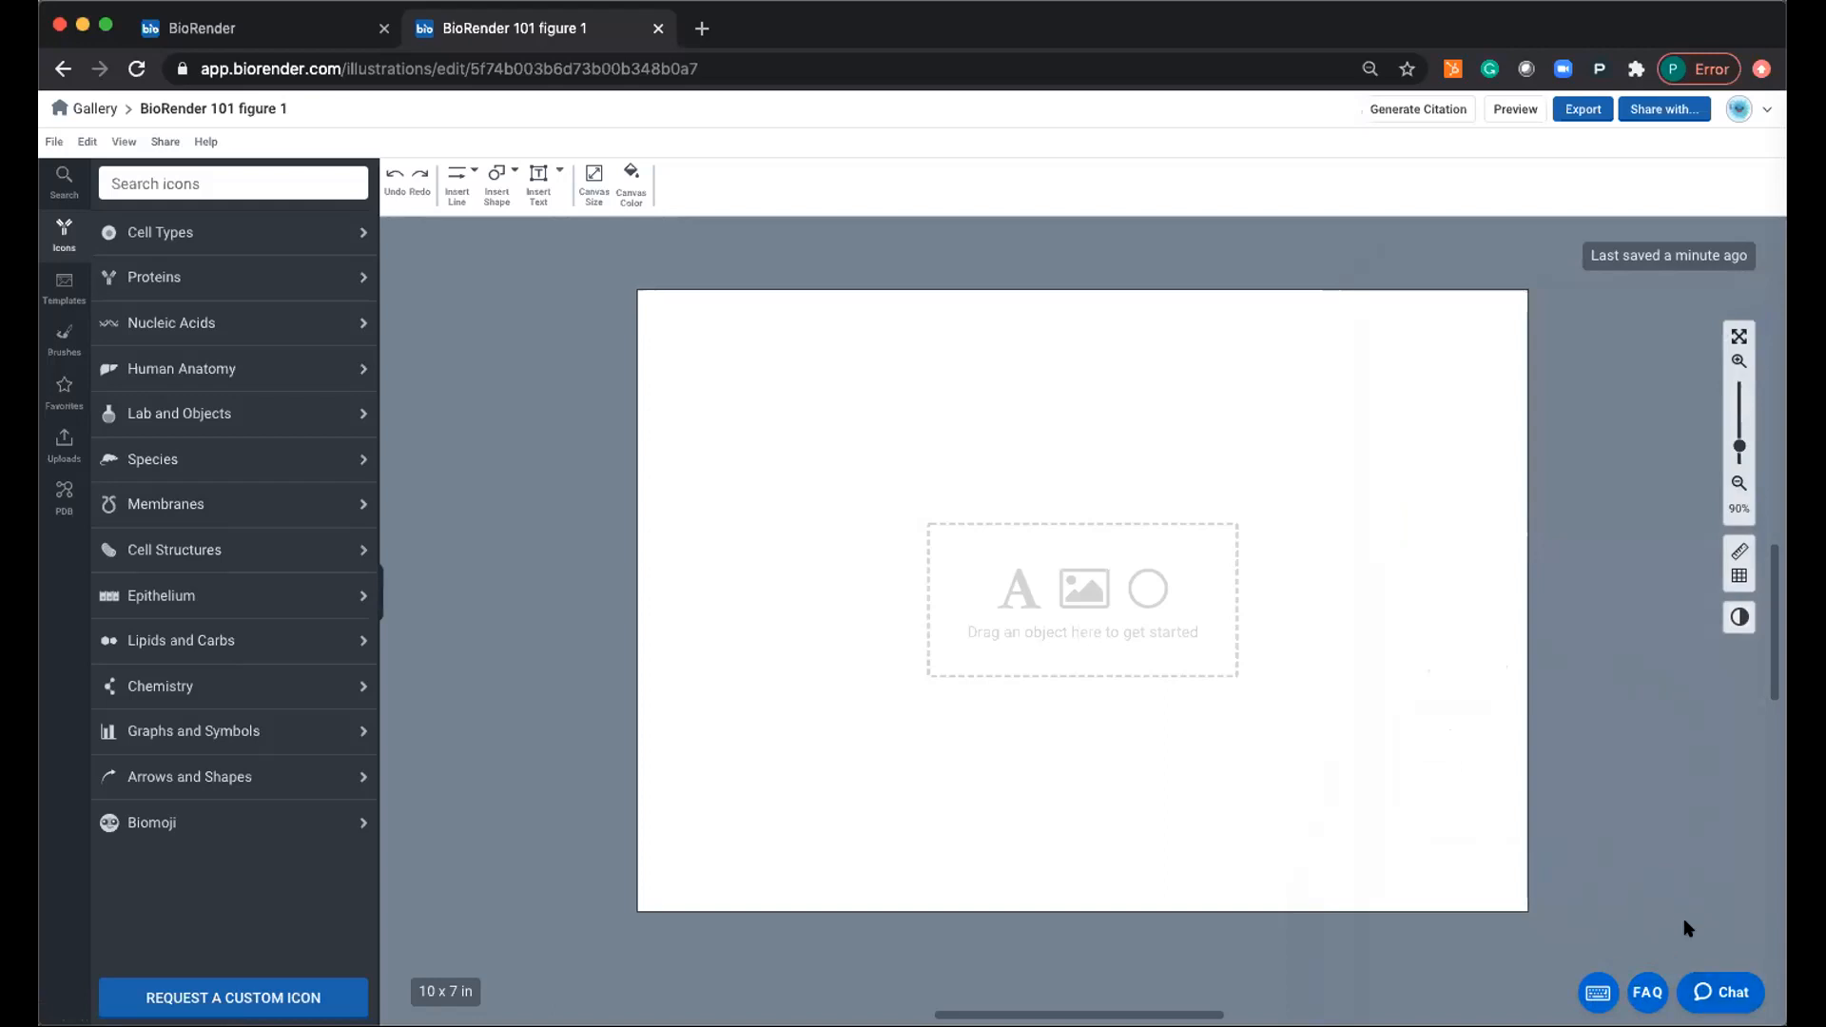
left_click(1594, 994)
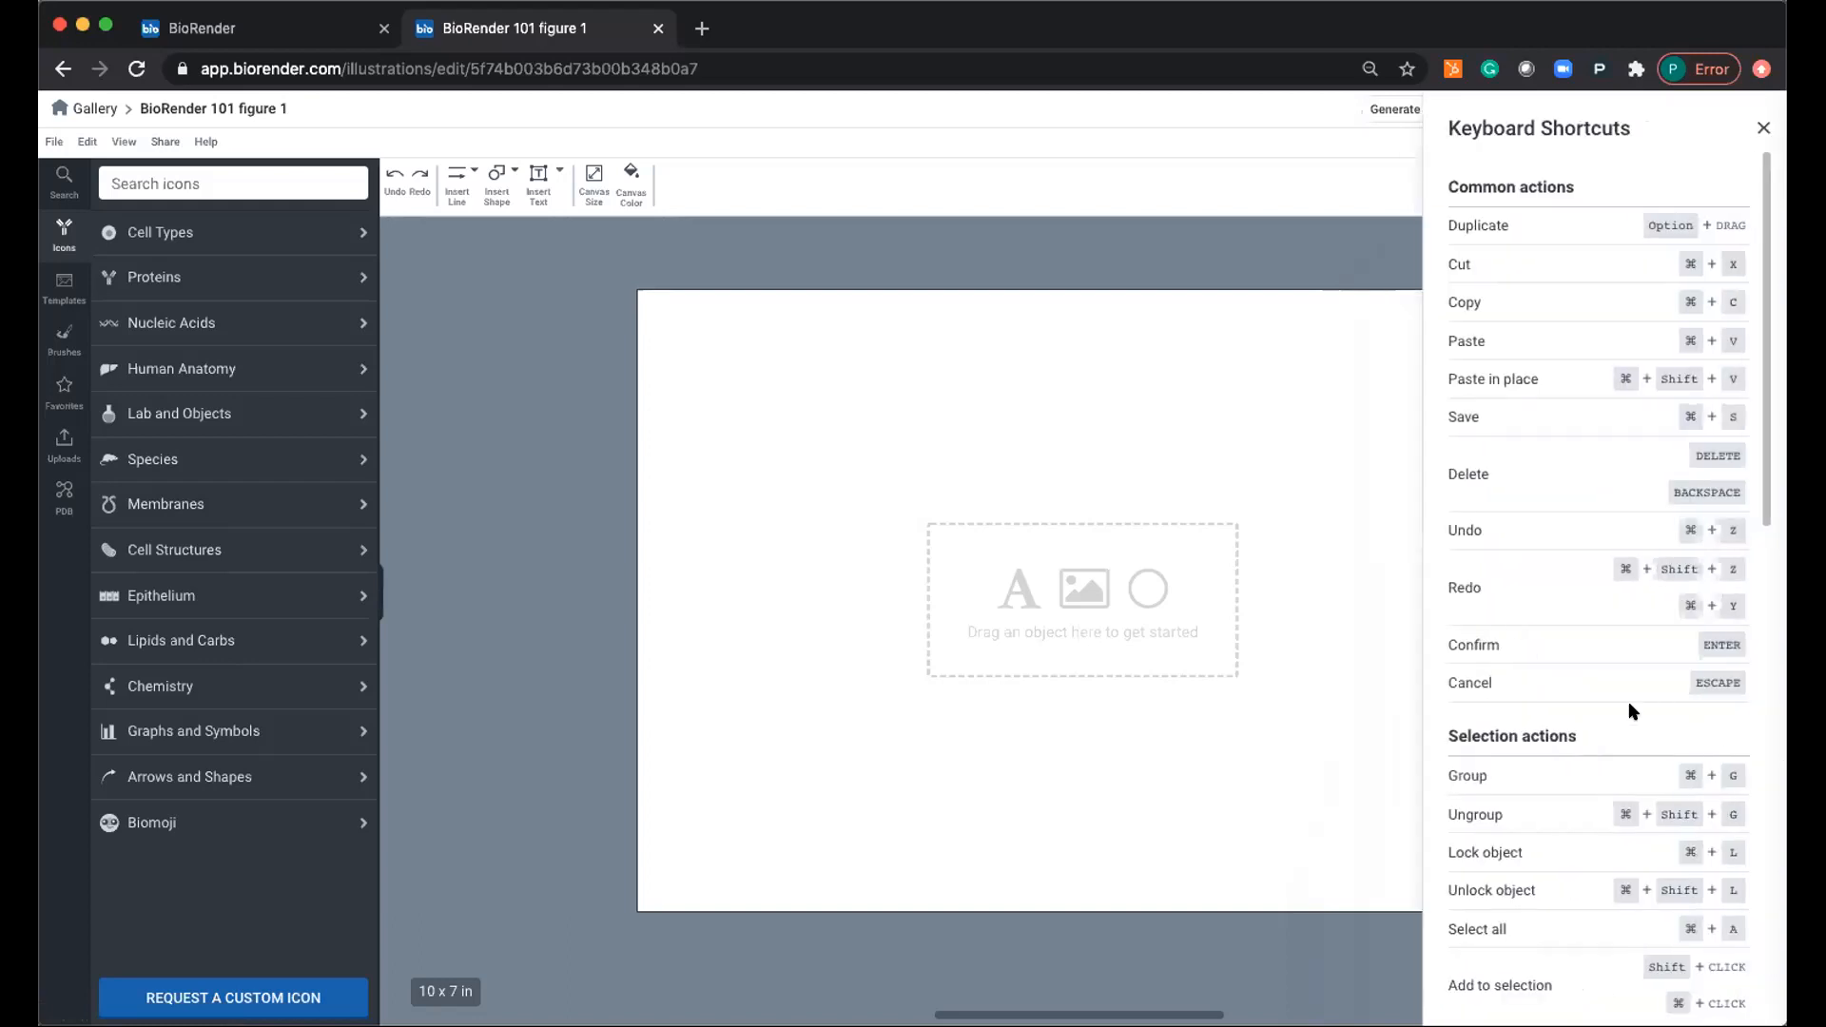
scroll(1586, 699, "down", 3)
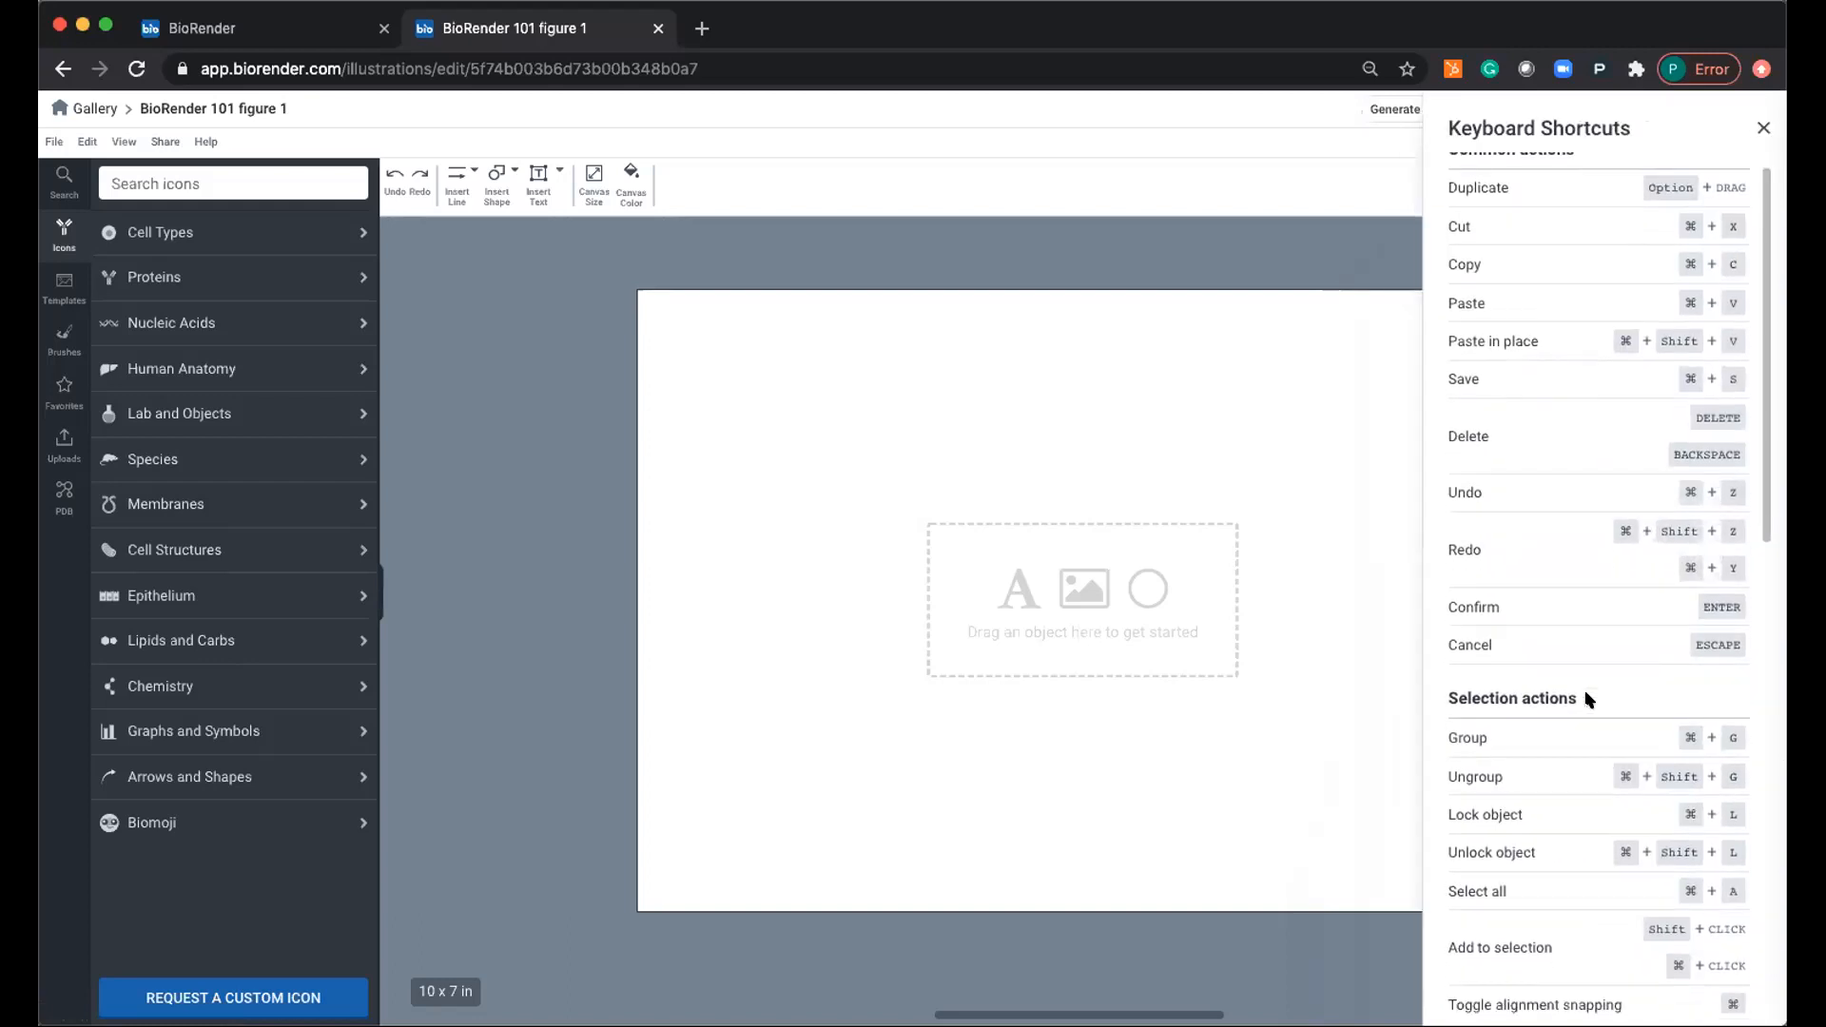
scroll(1586, 699, "down", 5)
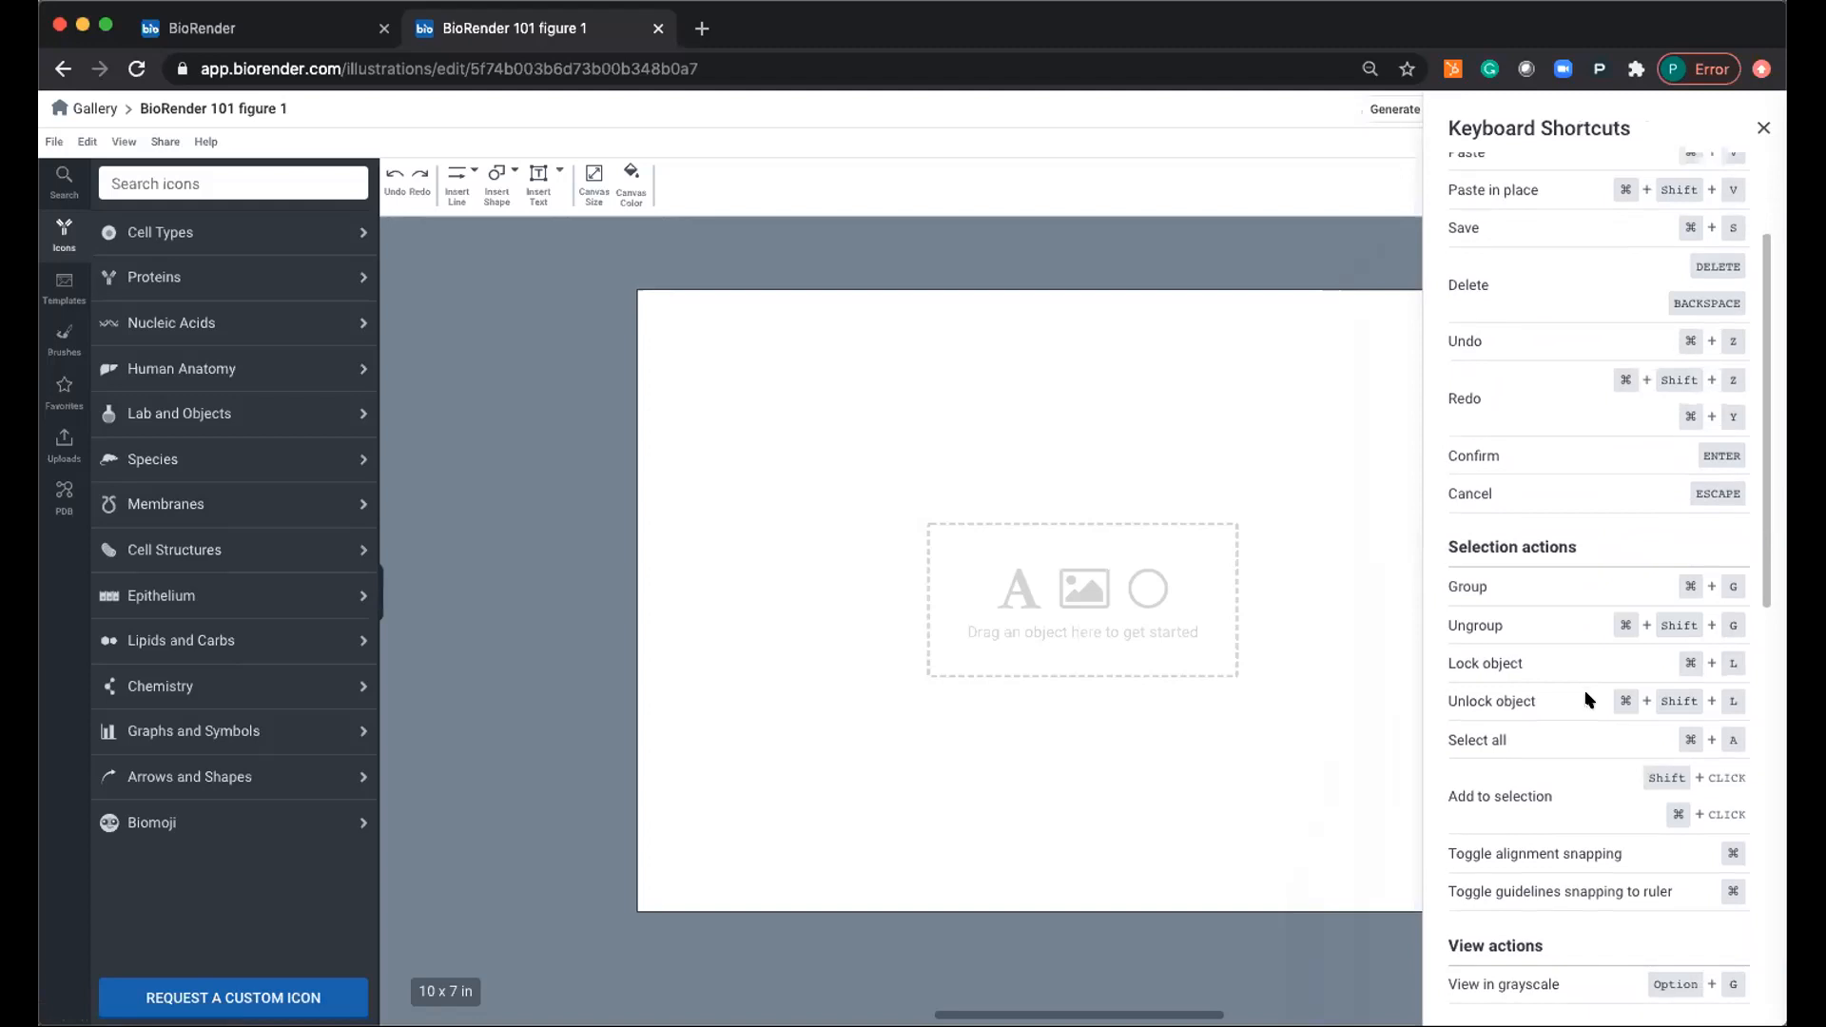
scroll(1584, 691, "down", 2)
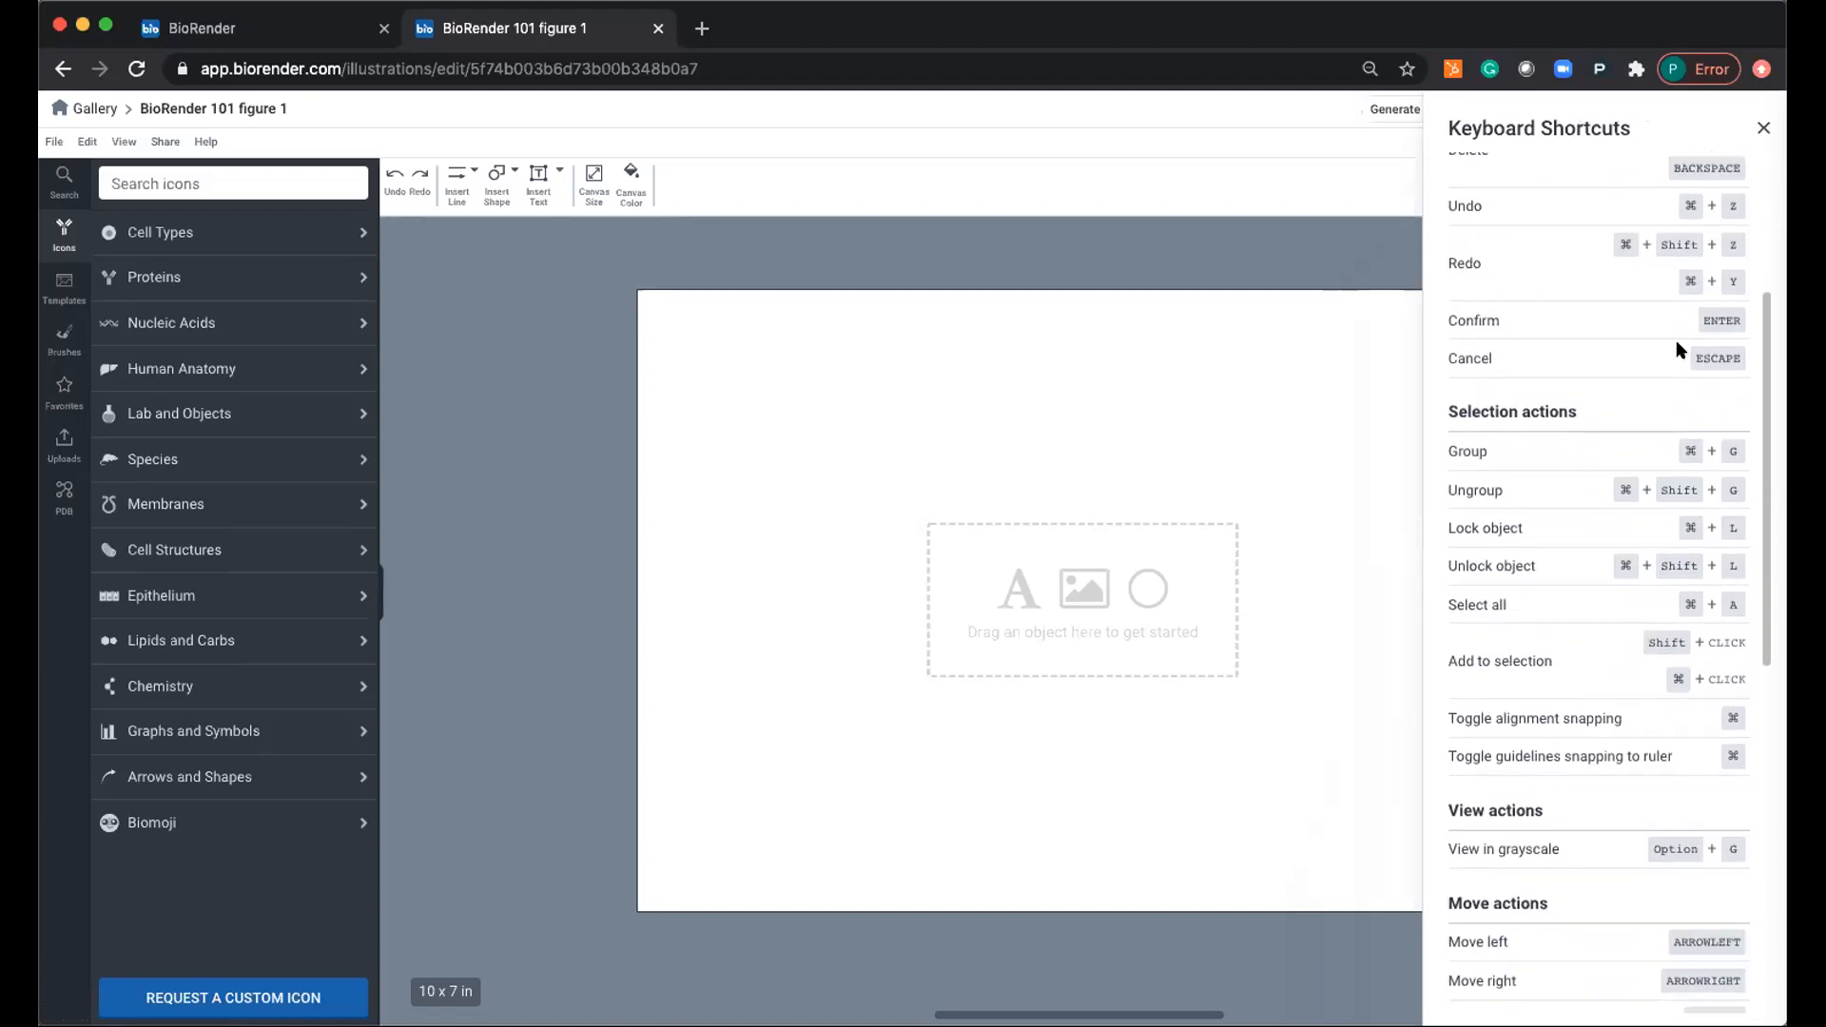
left_click(1762, 128)
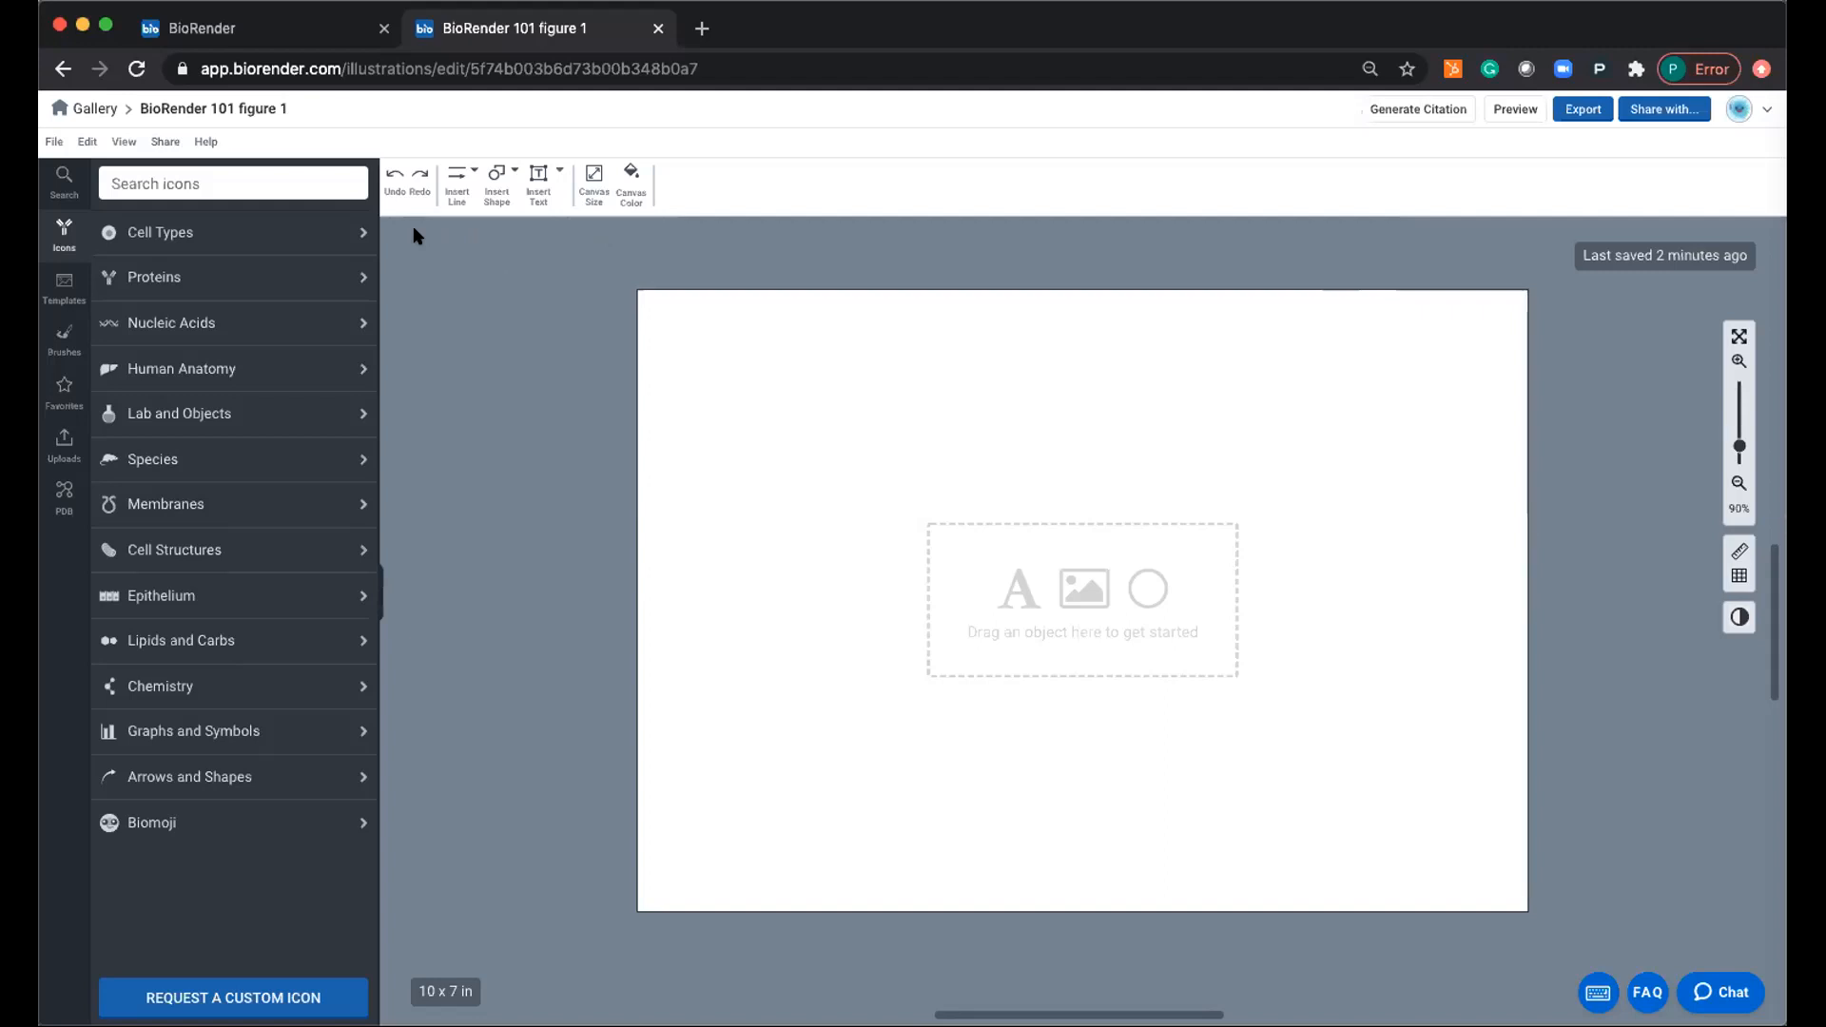
Inspect the canvas color options and the canvas size settings without applying any change.
left_click(626, 189)
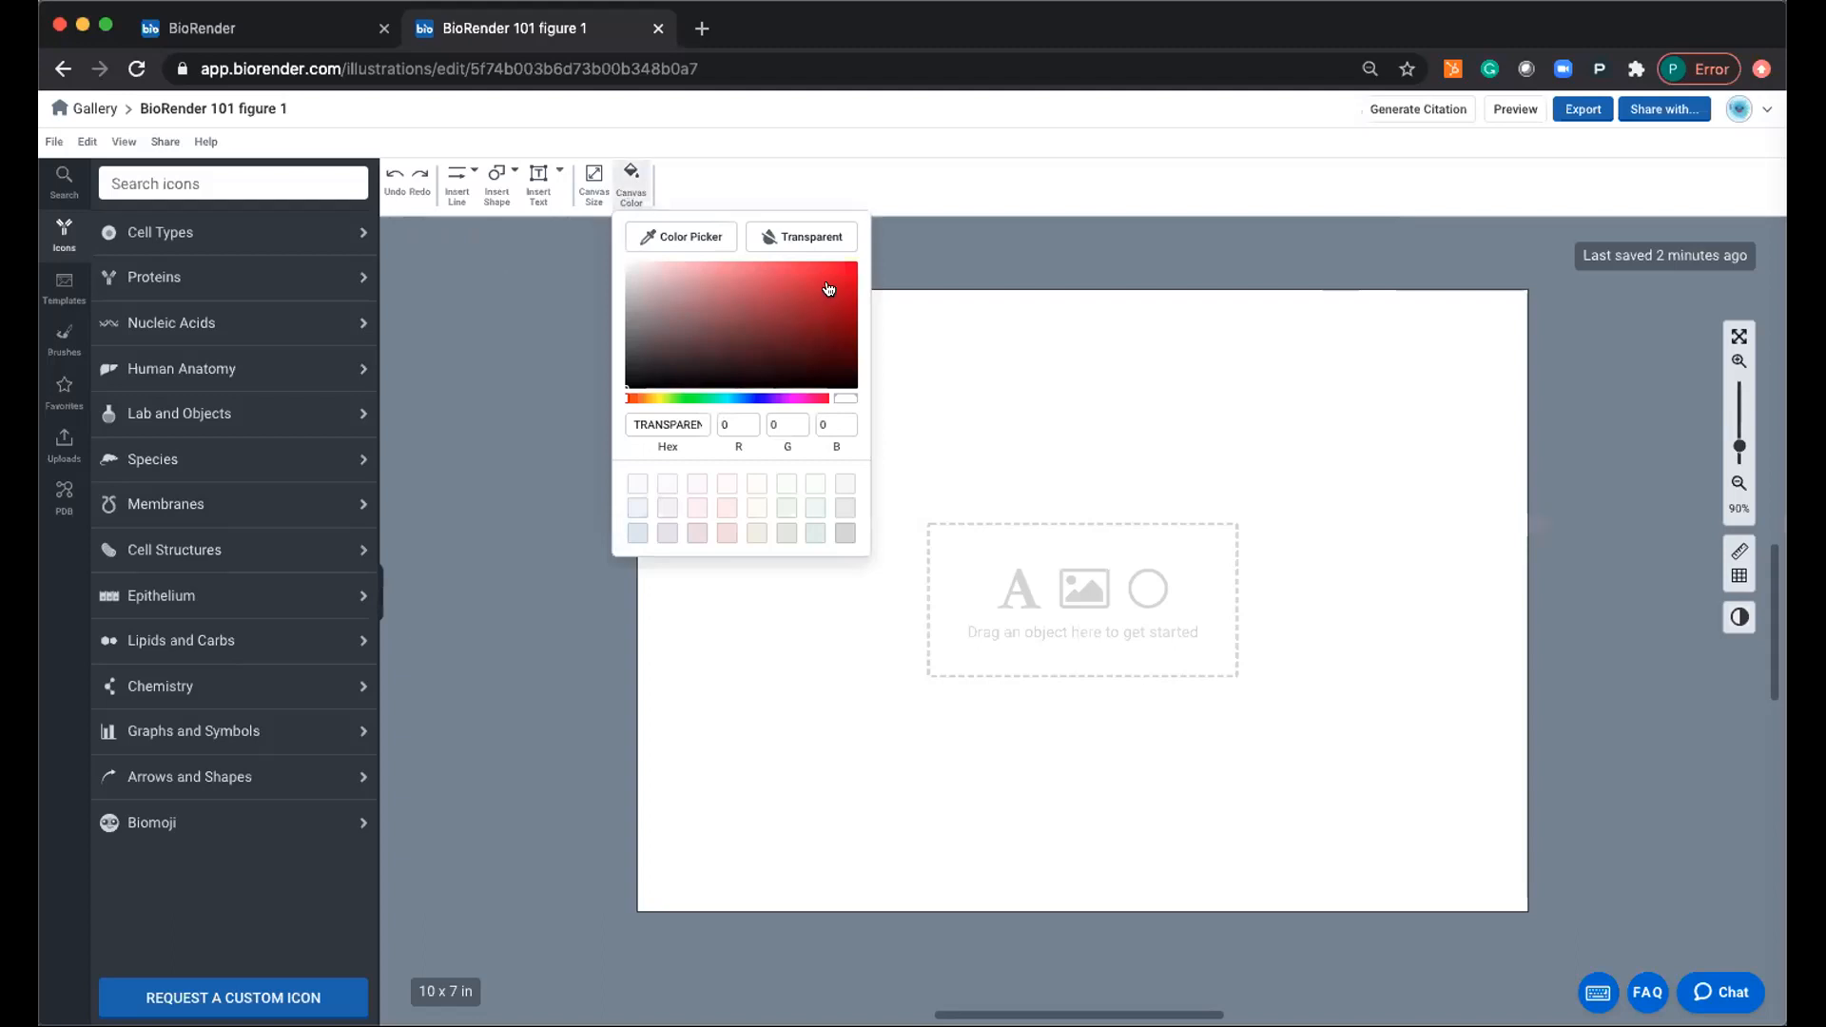
left_click(1107, 247)
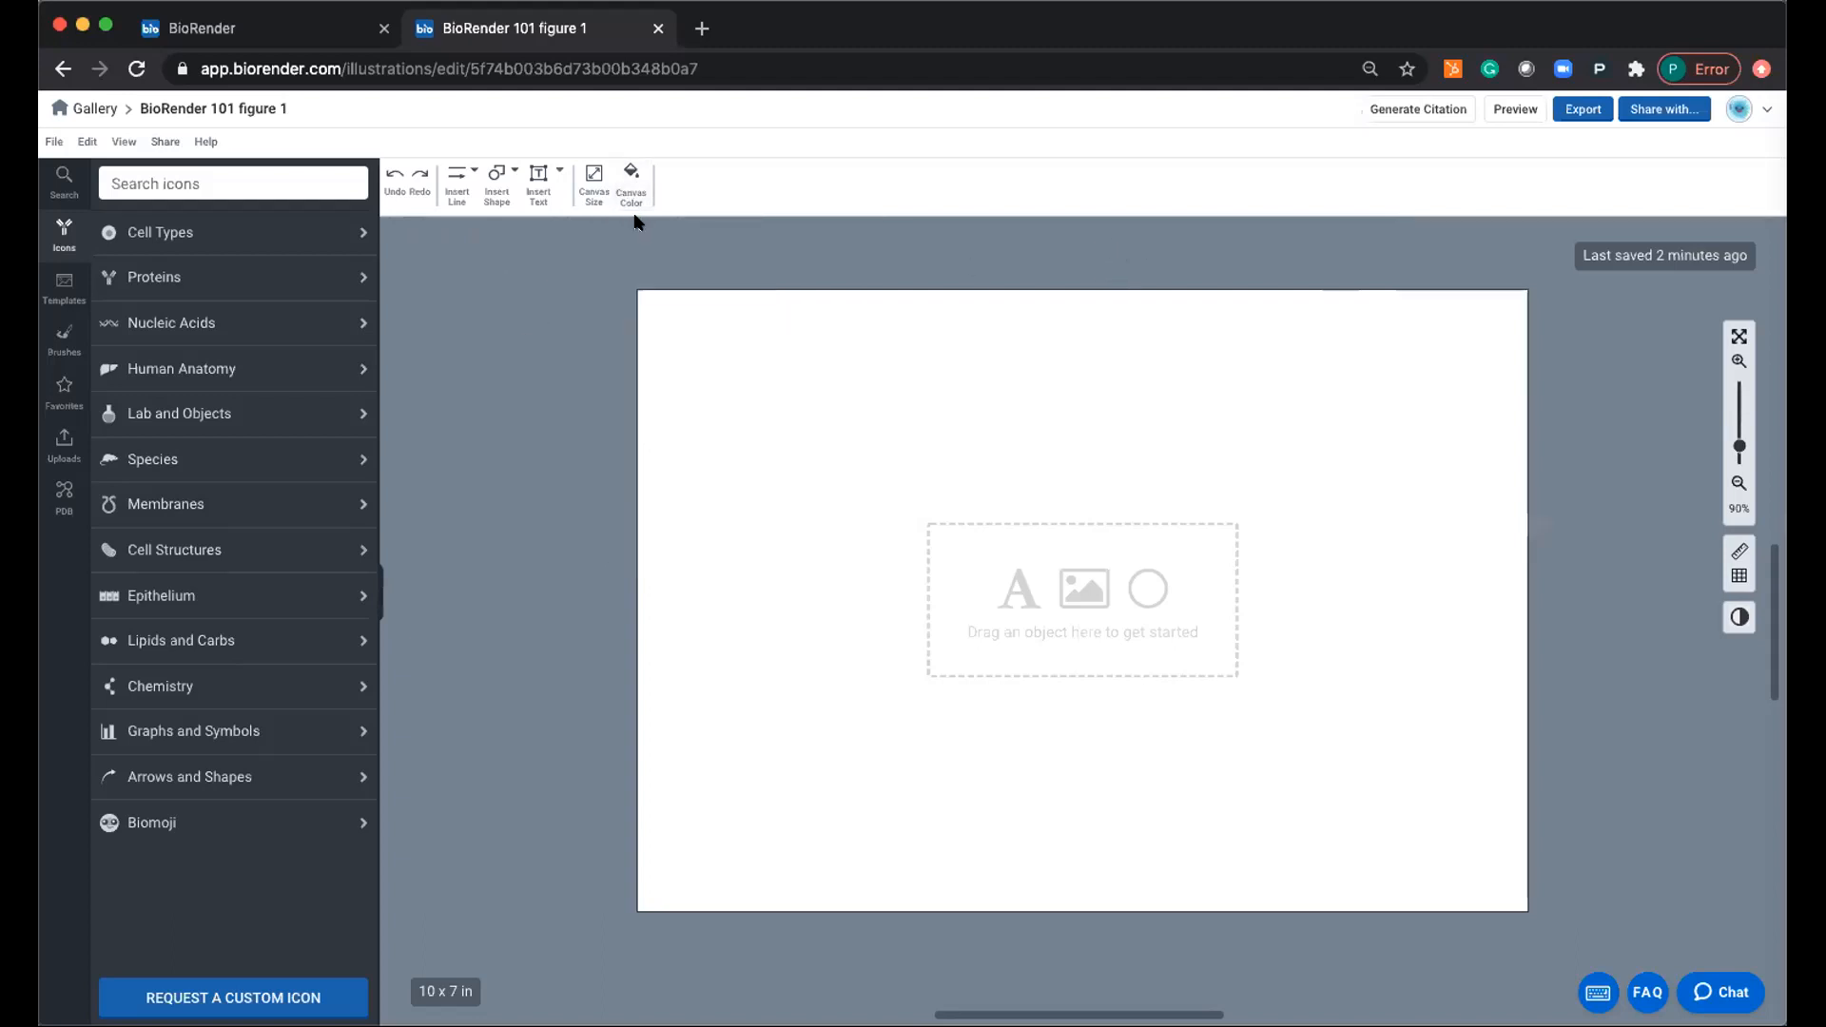
left_click(591, 180)
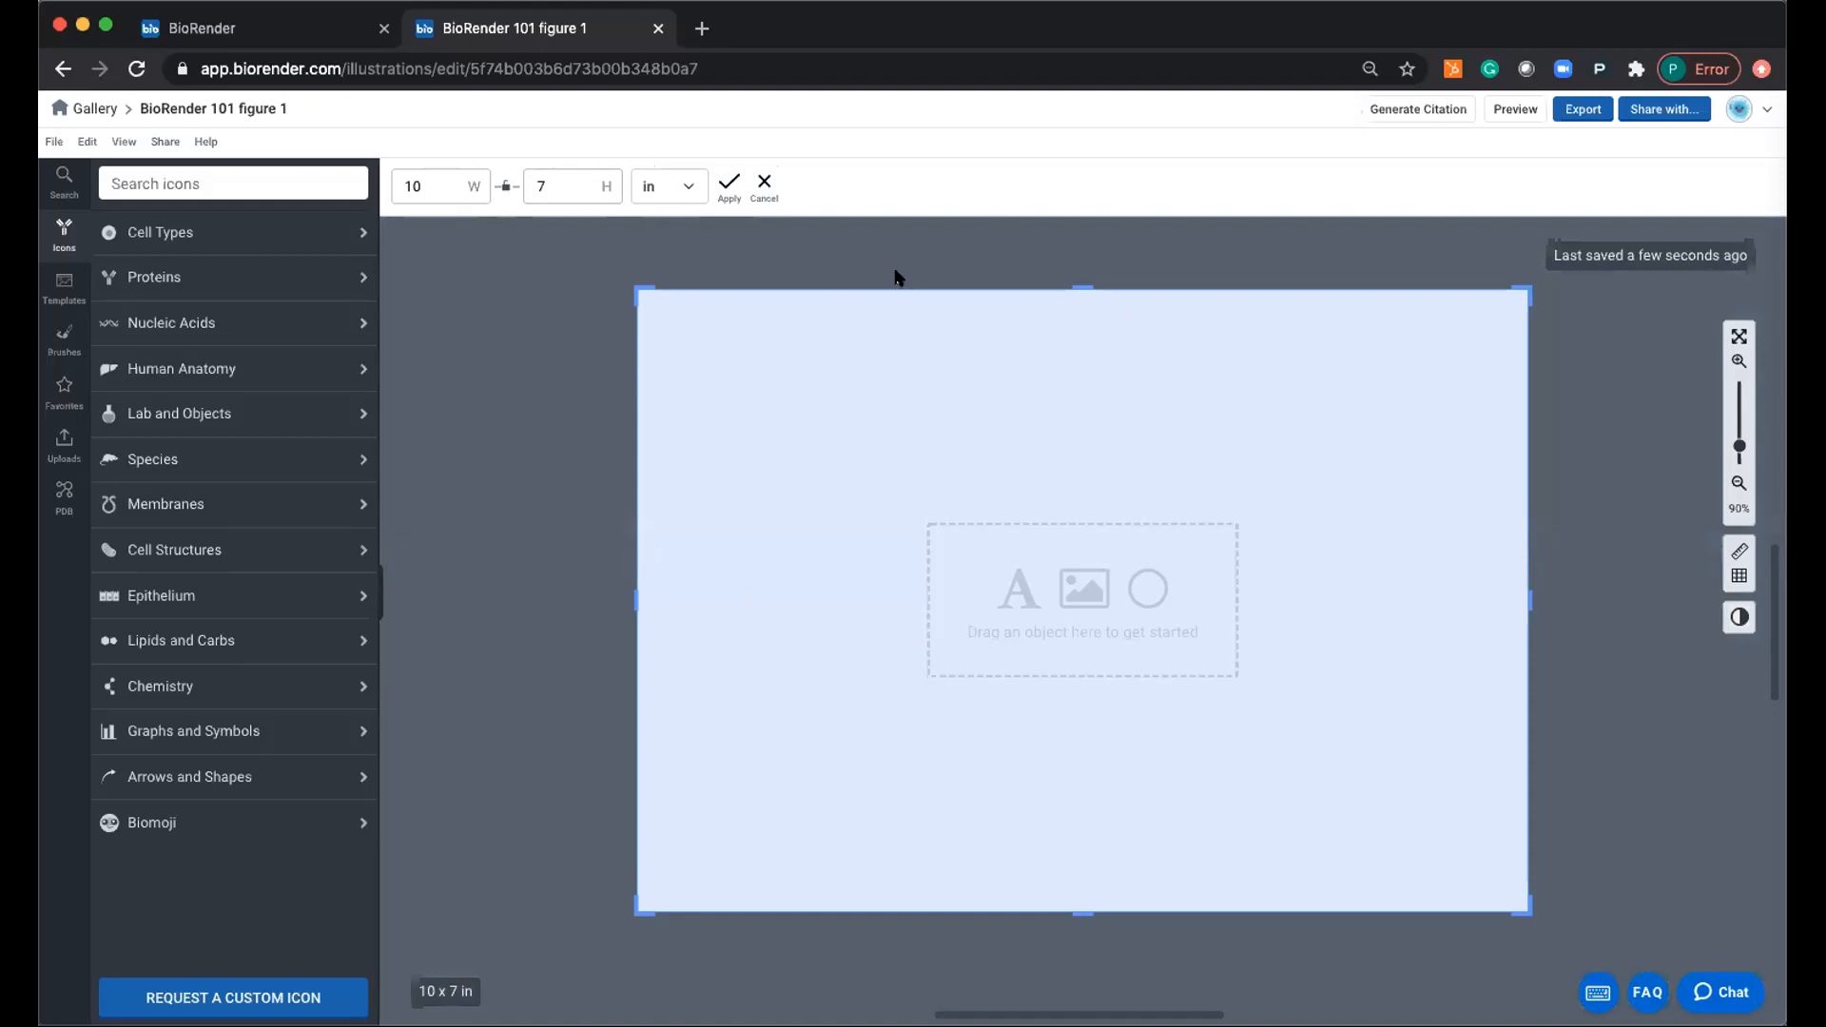
left_click(765, 184)
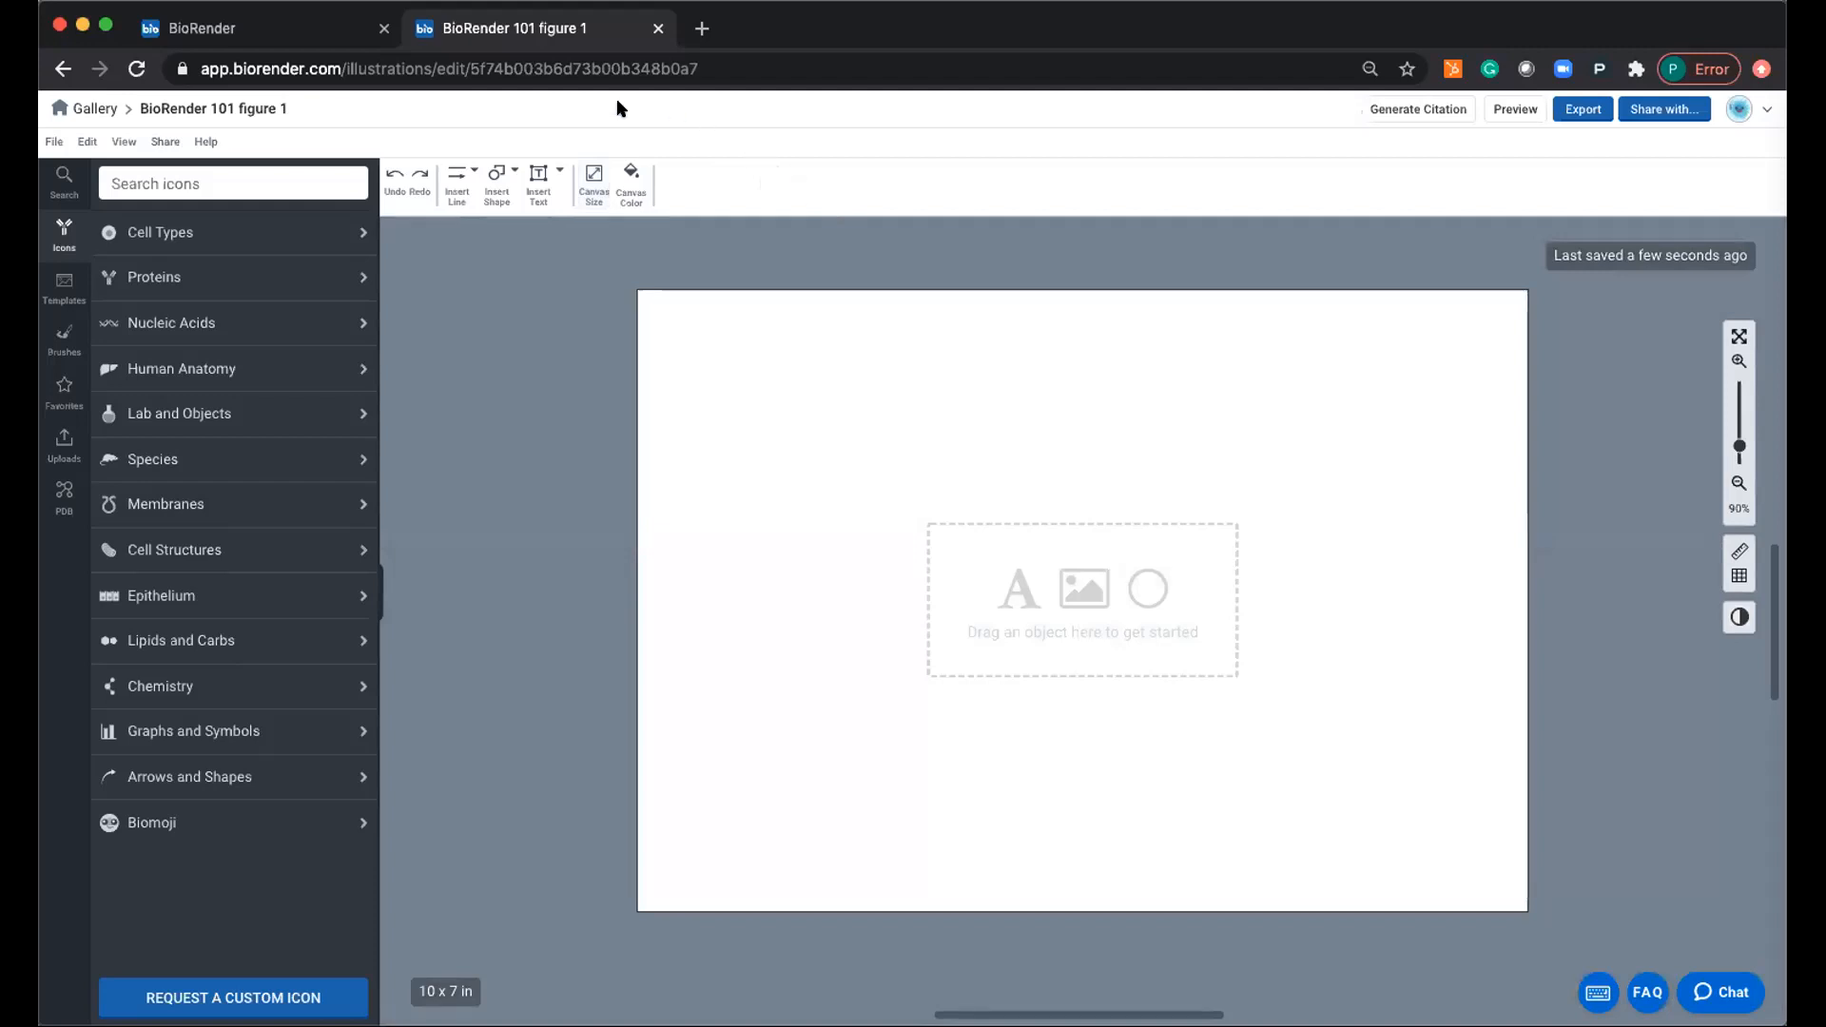
Review the available text styles for insertion, and the basic and custom shape types, without inserting anything.
left_click(559, 172)
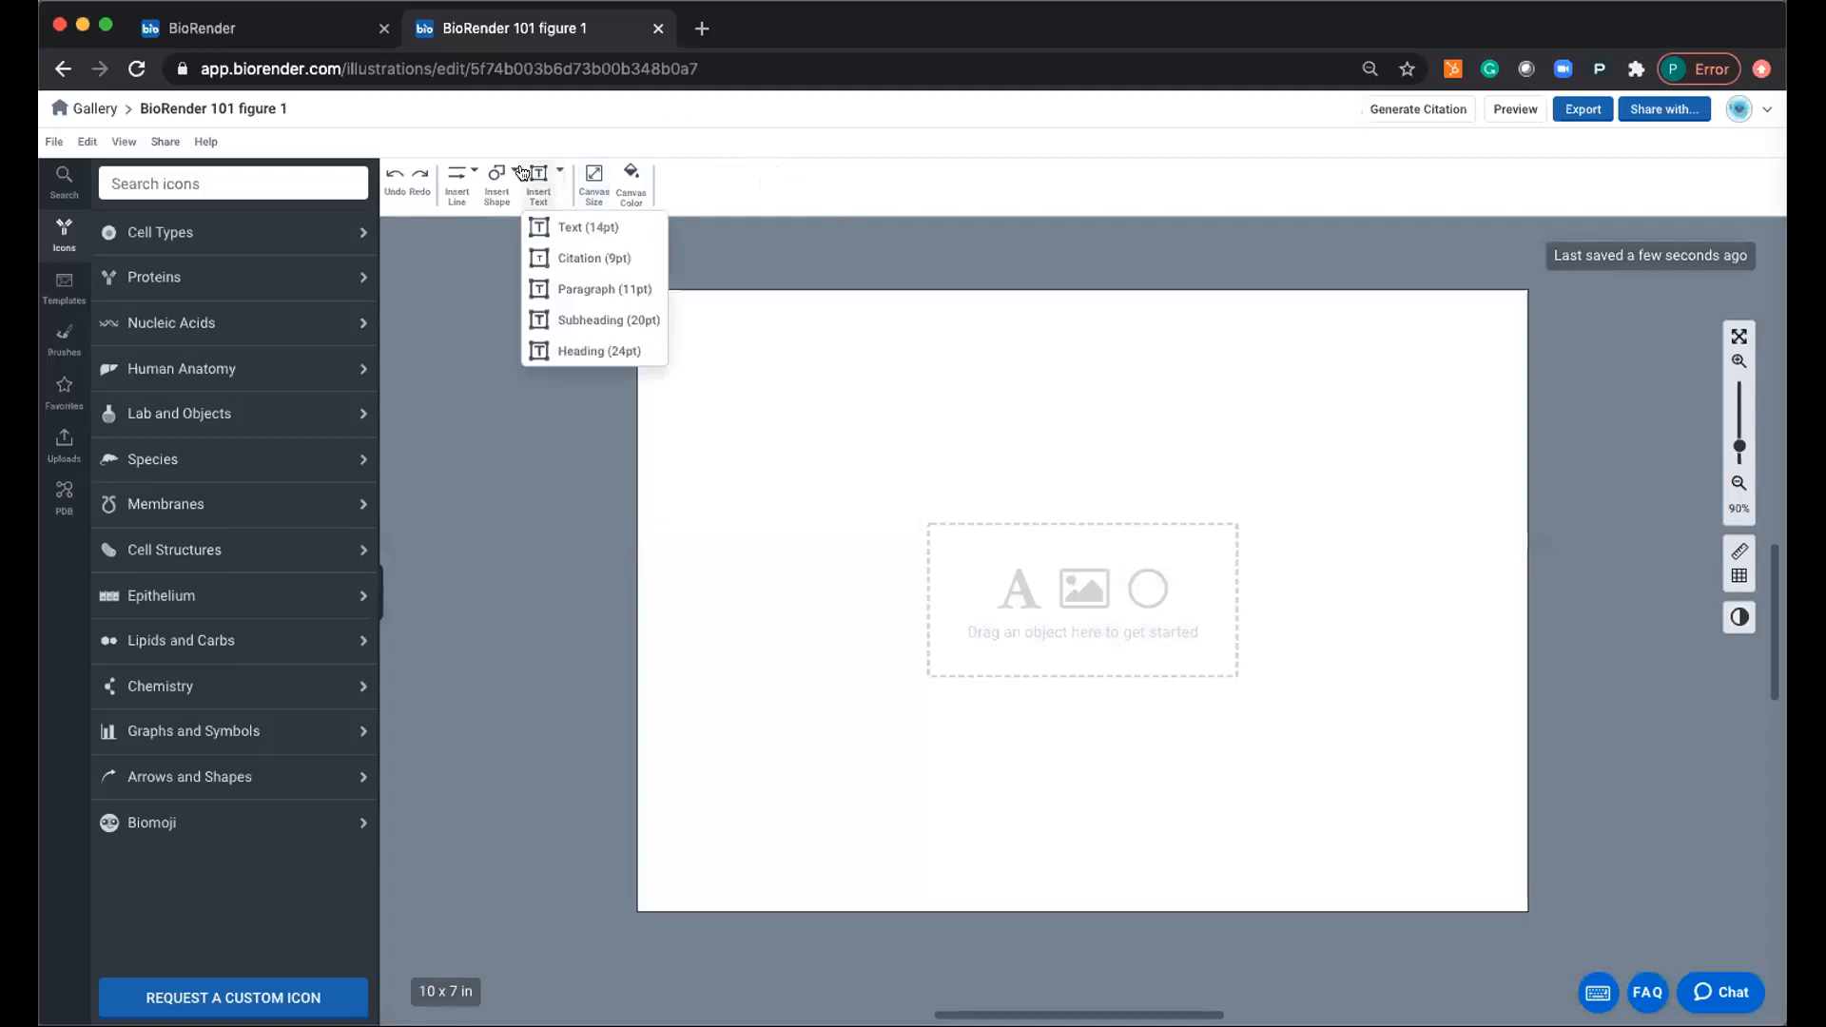
left_click(832, 228)
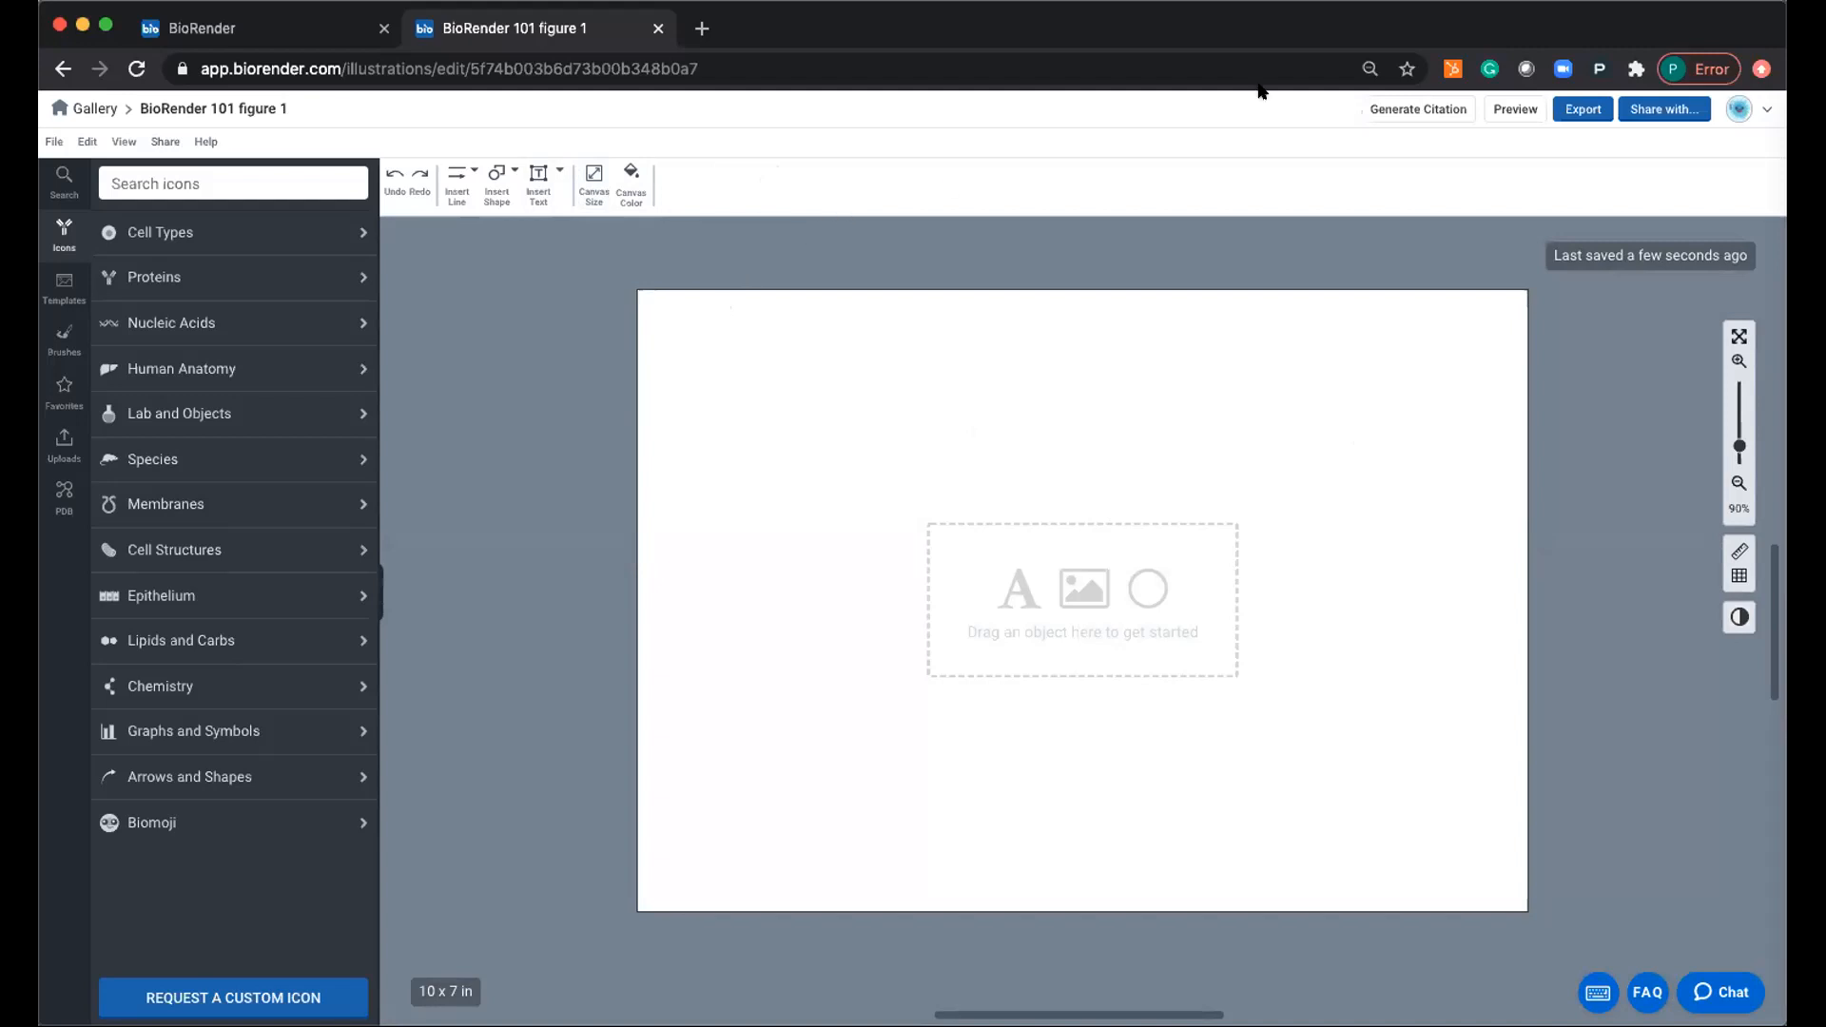
left_click(499, 179)
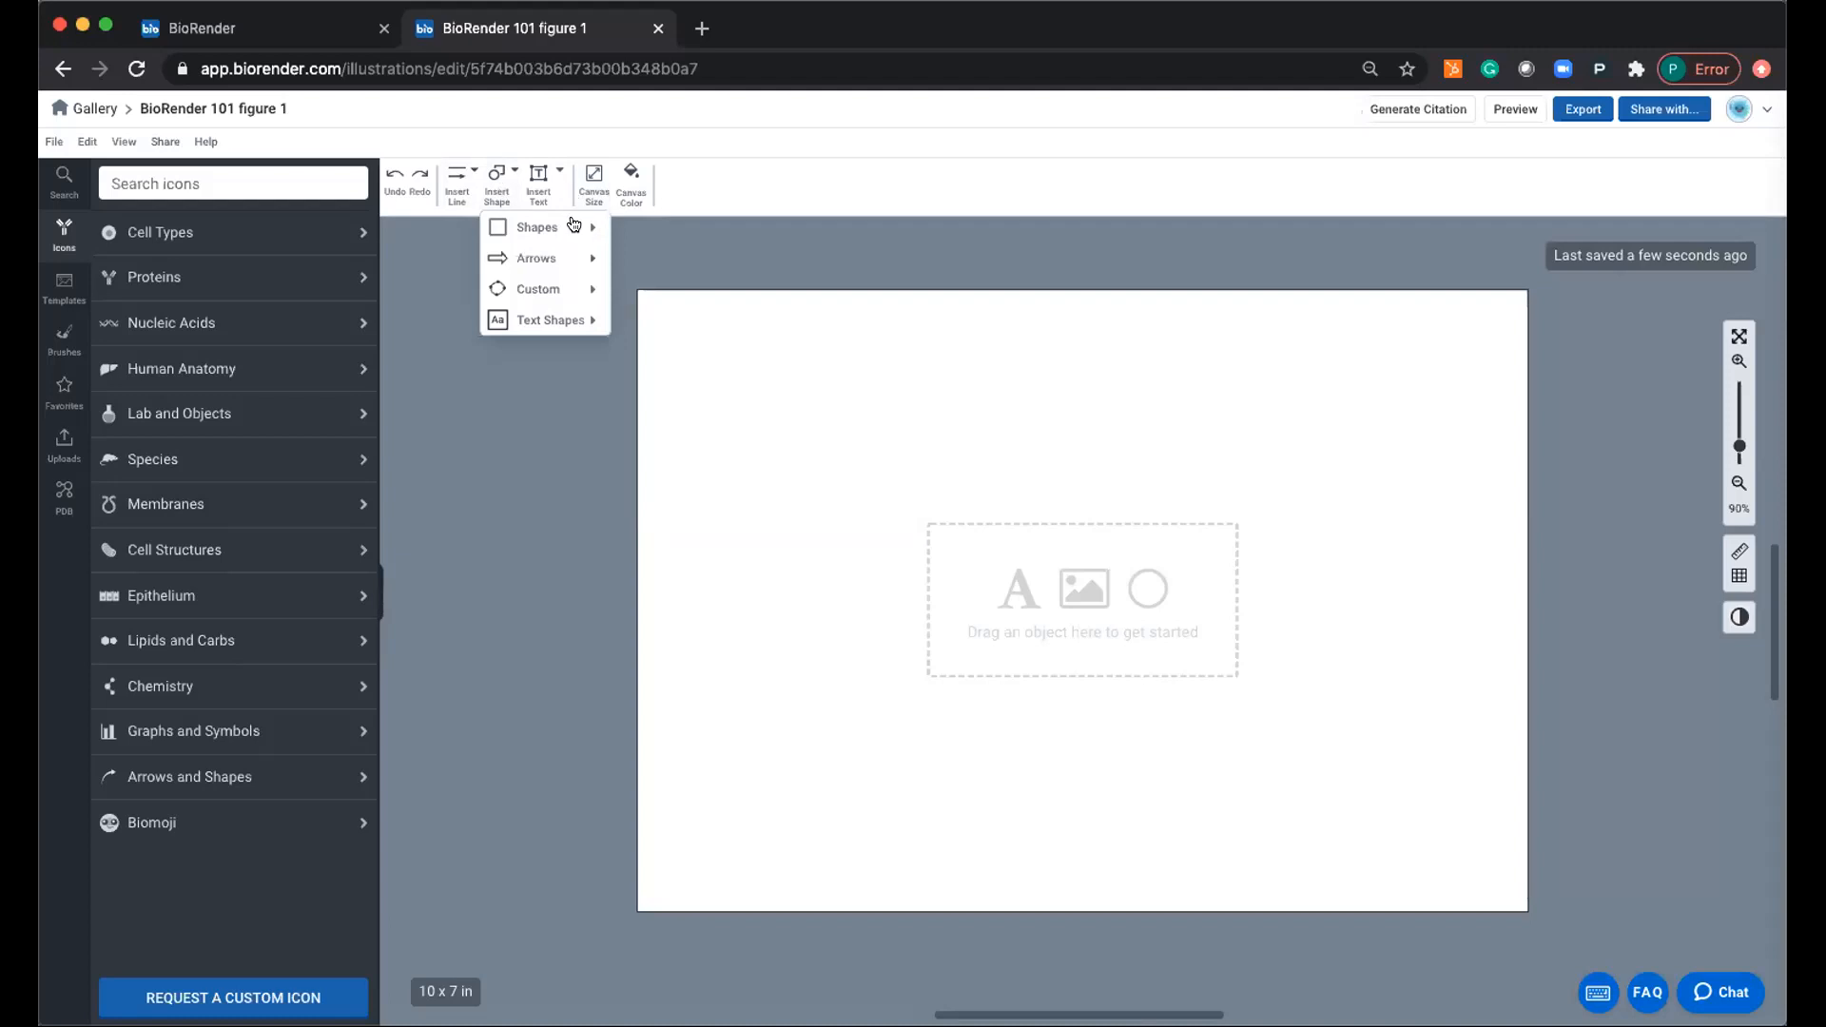
mouse_move(574, 224)
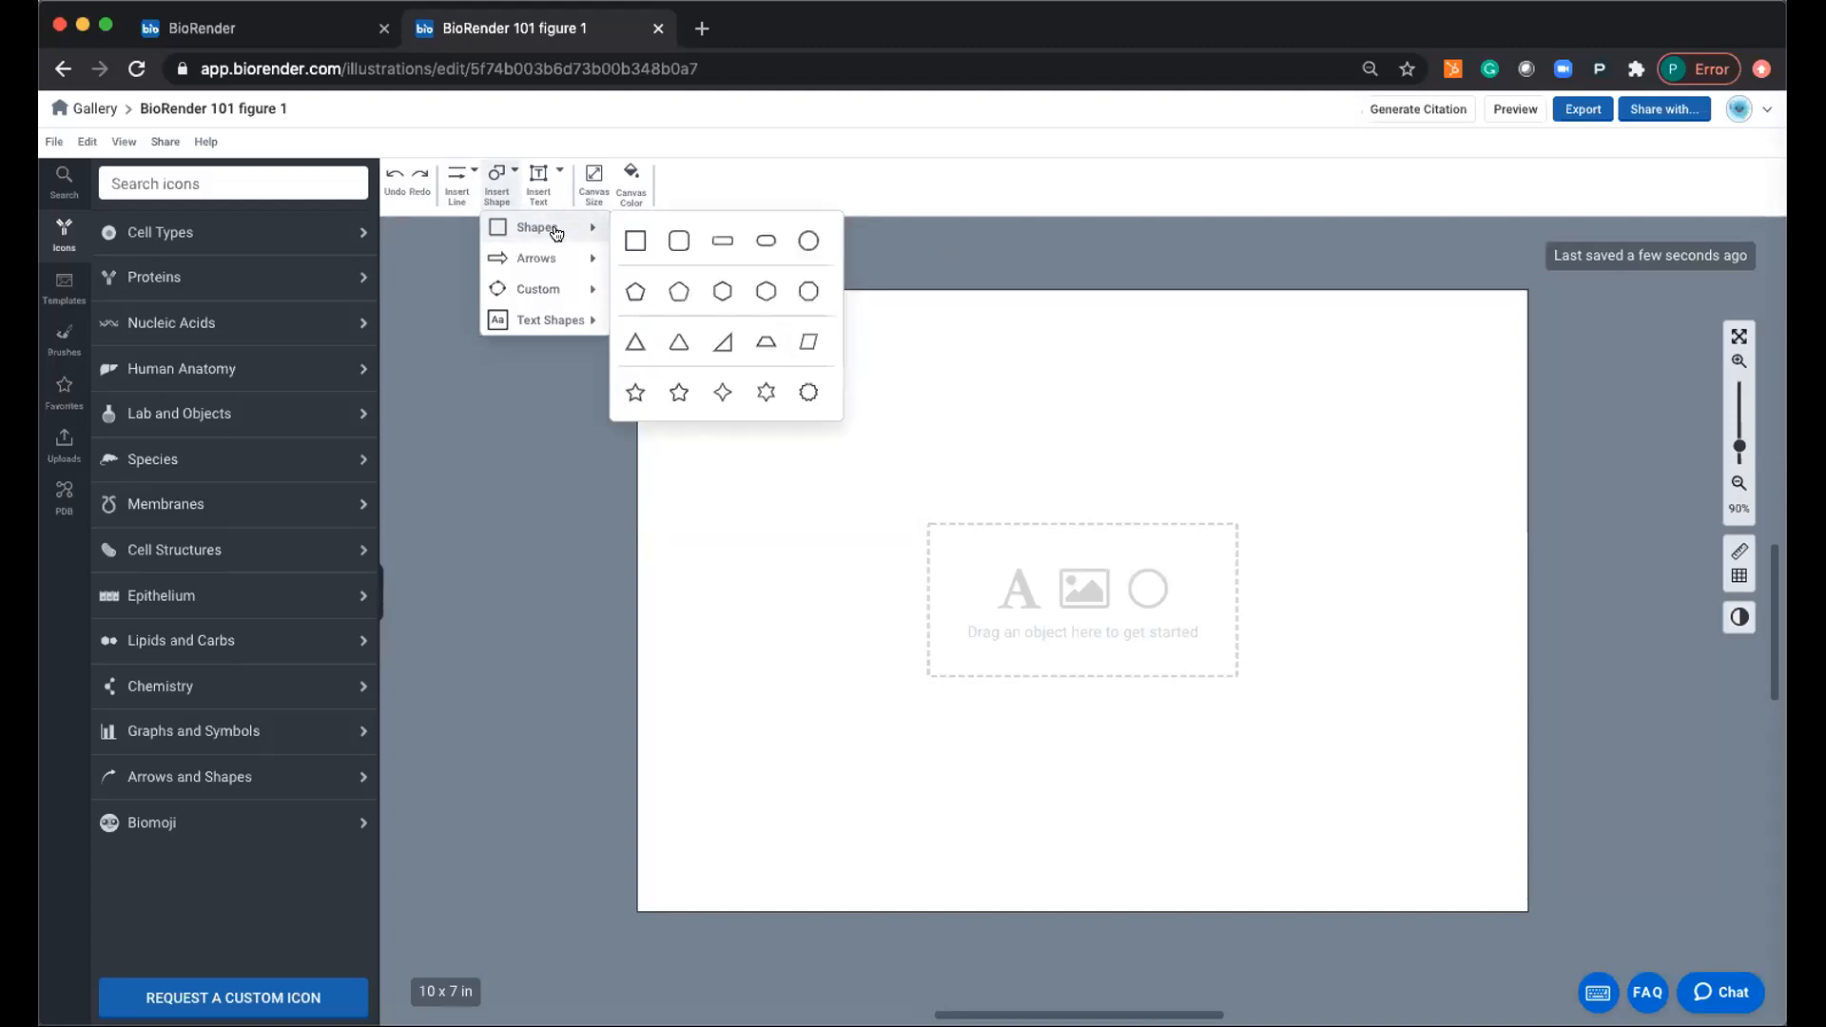
mouse_move(580, 291)
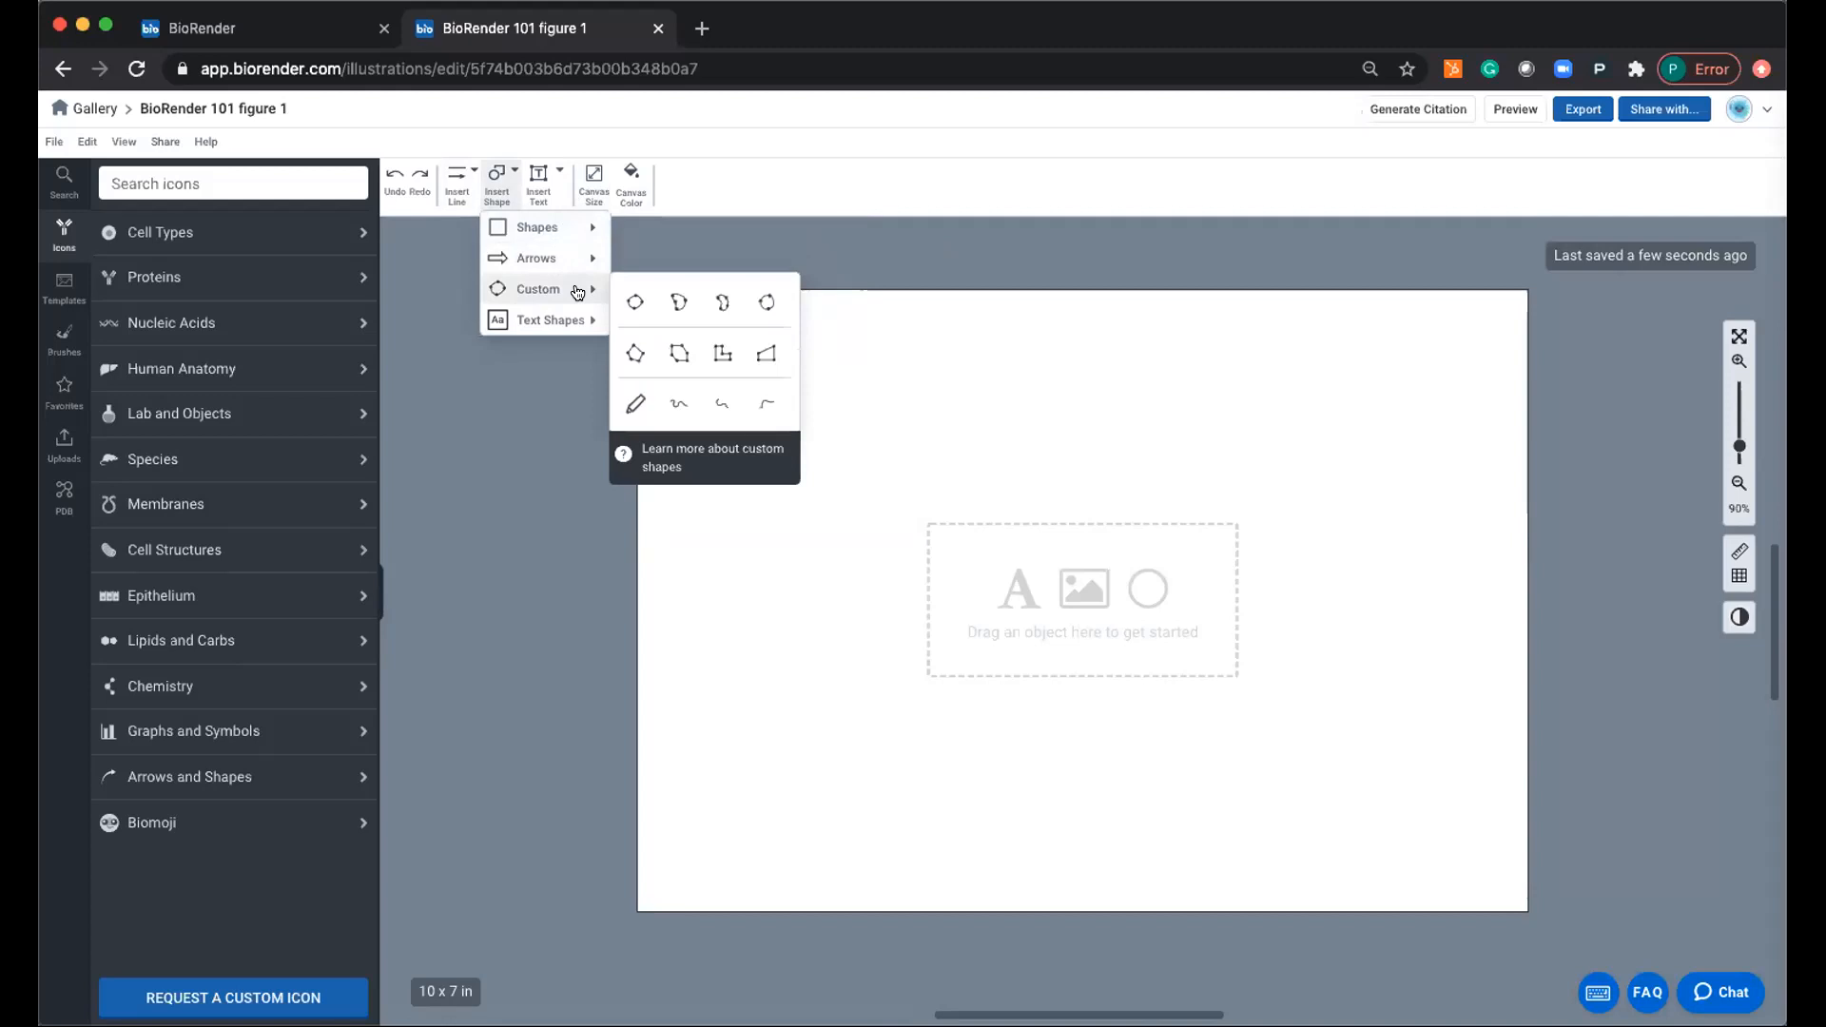
left_click(578, 456)
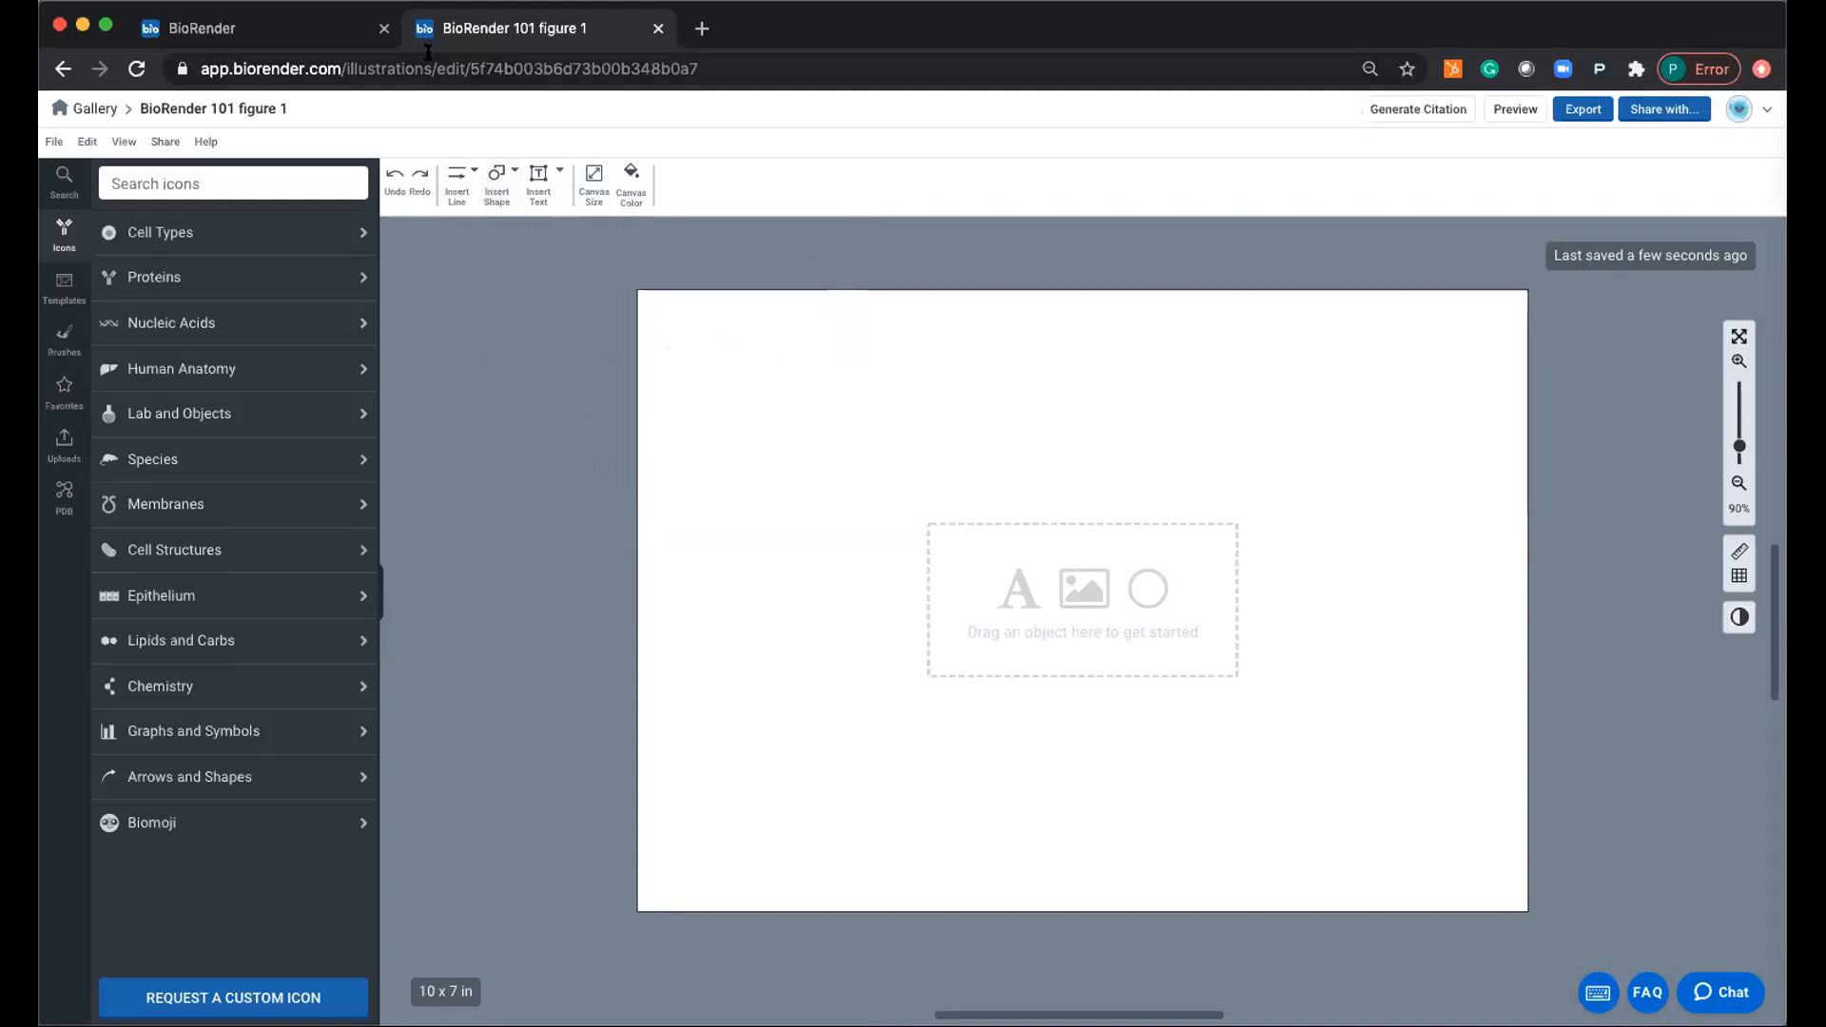
Review the available line types, including inhibitor, dot and custom lines, without inserting one.
left_click(464, 180)
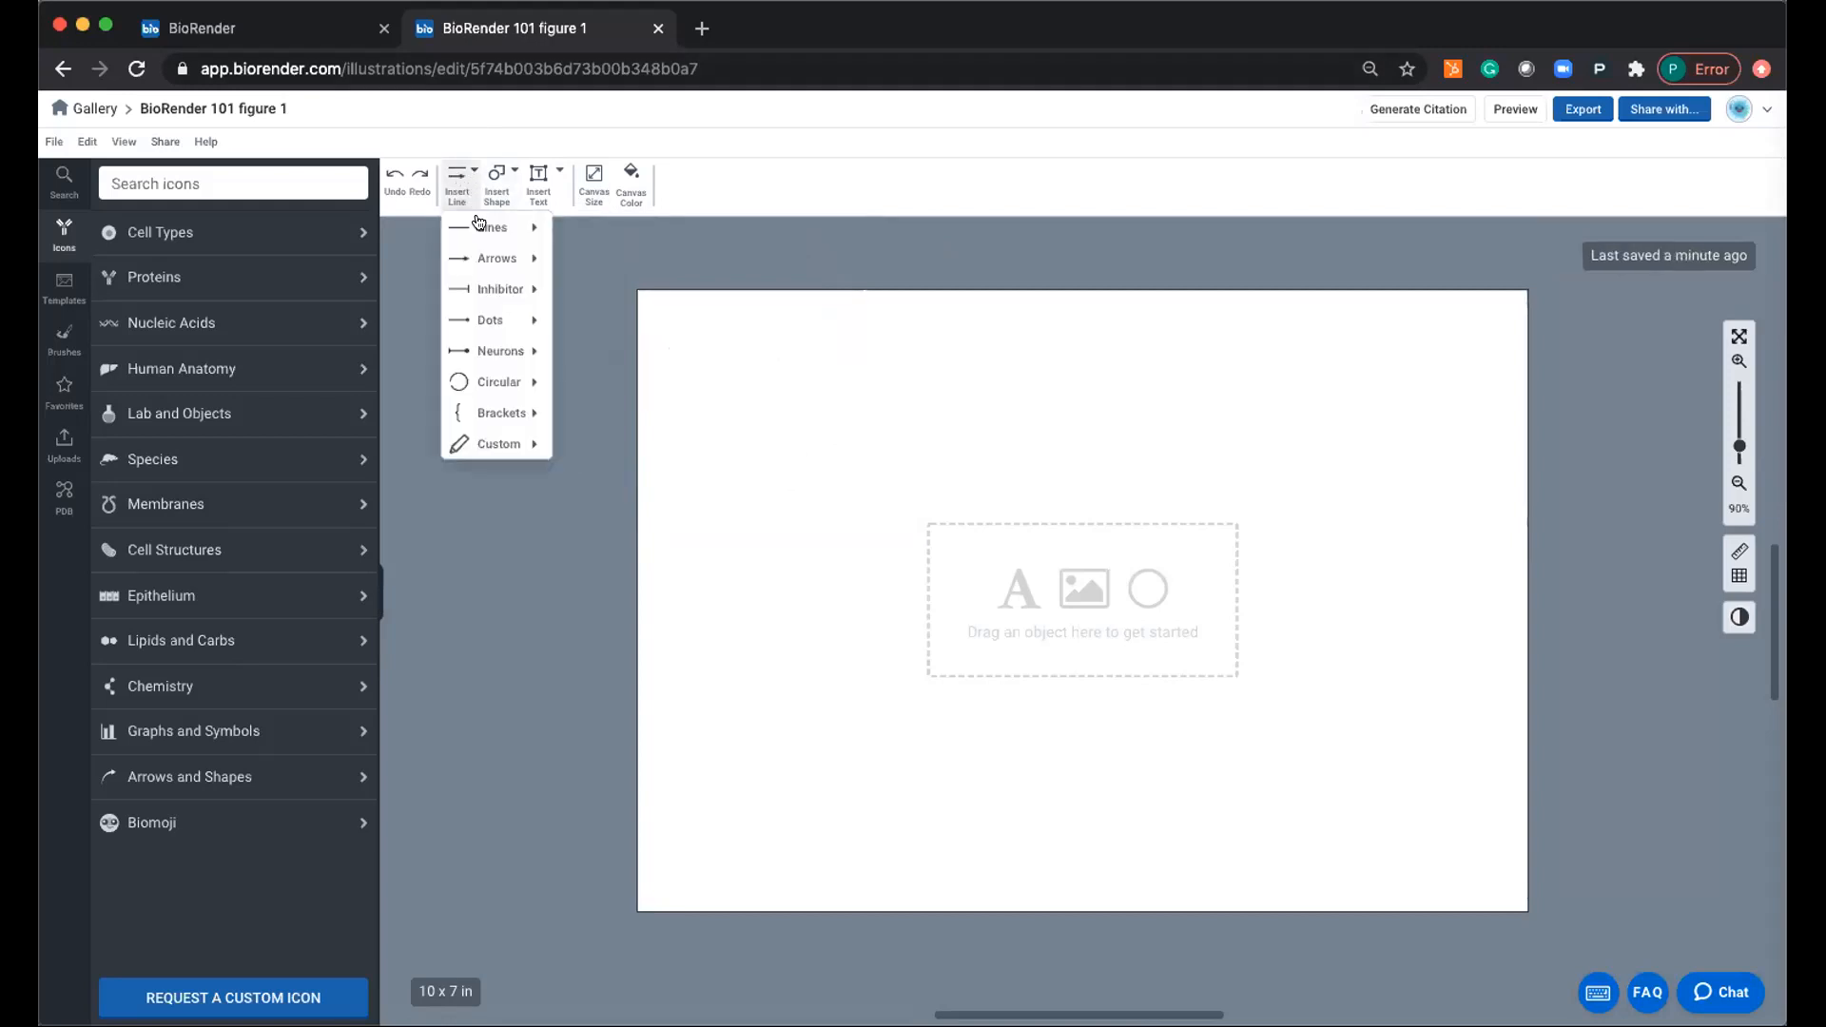
mouse_move(483, 235)
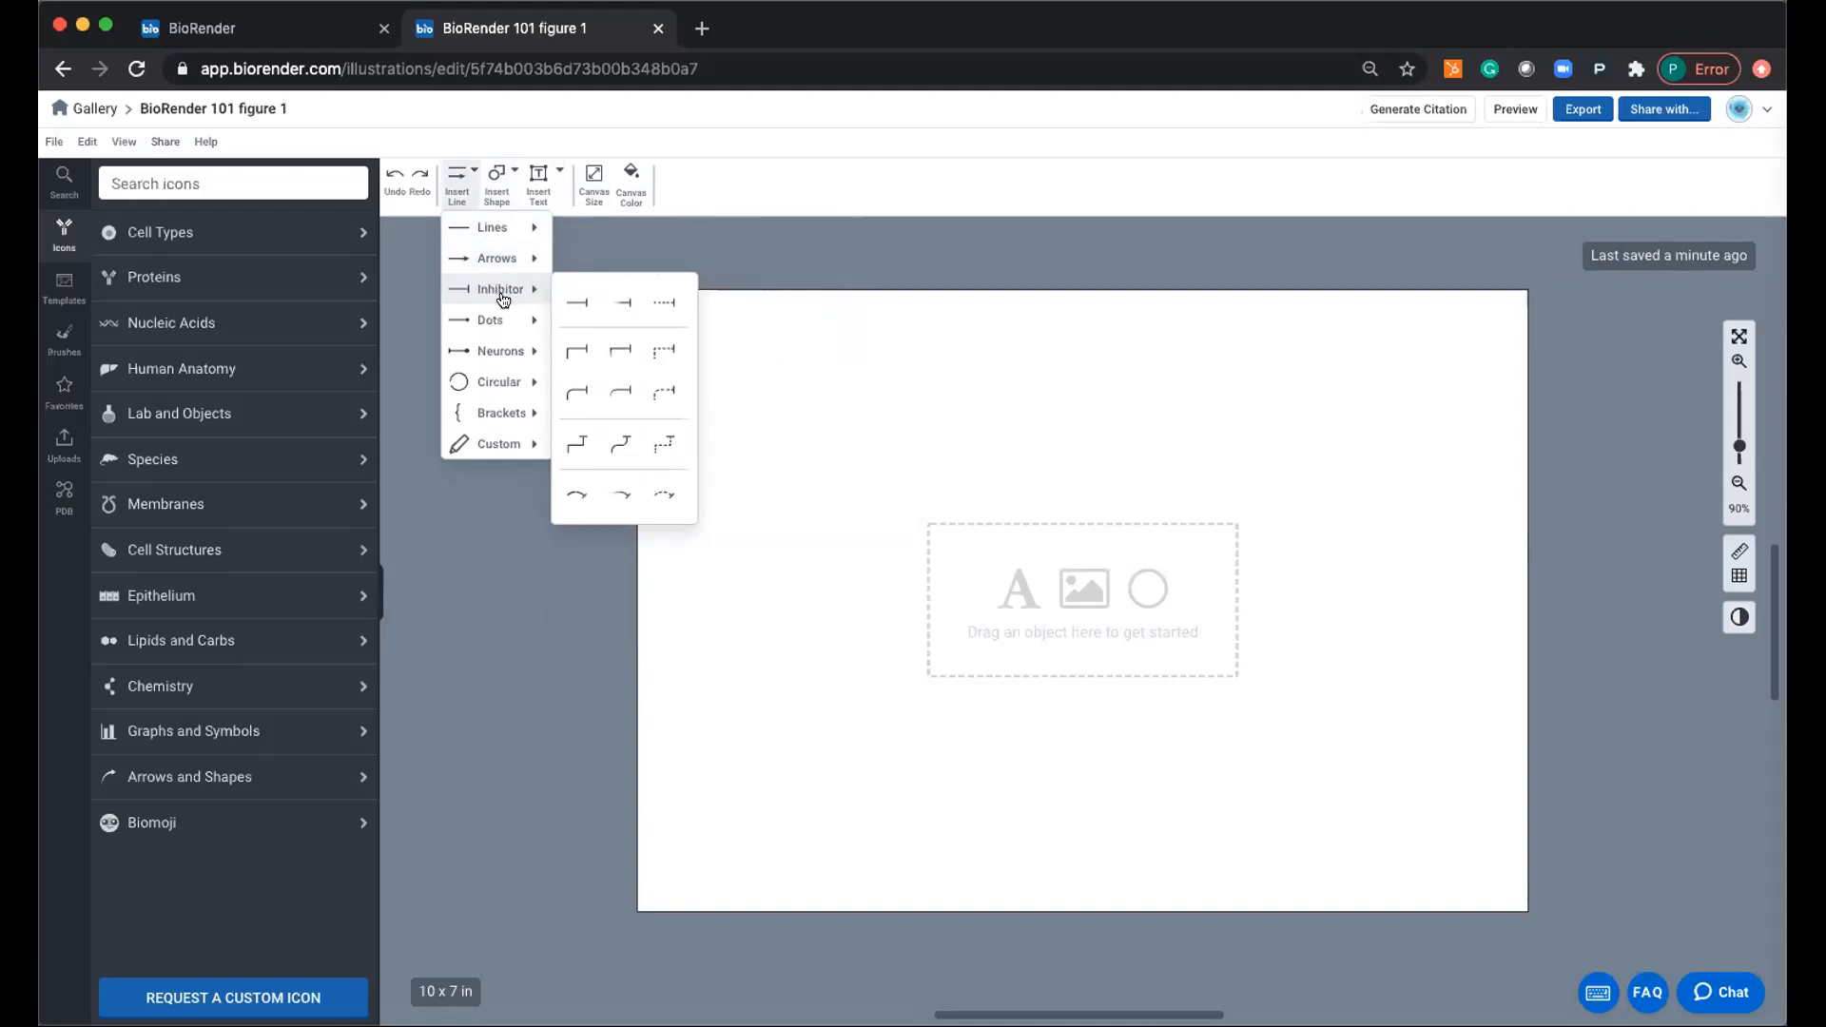
mouse_move(496, 320)
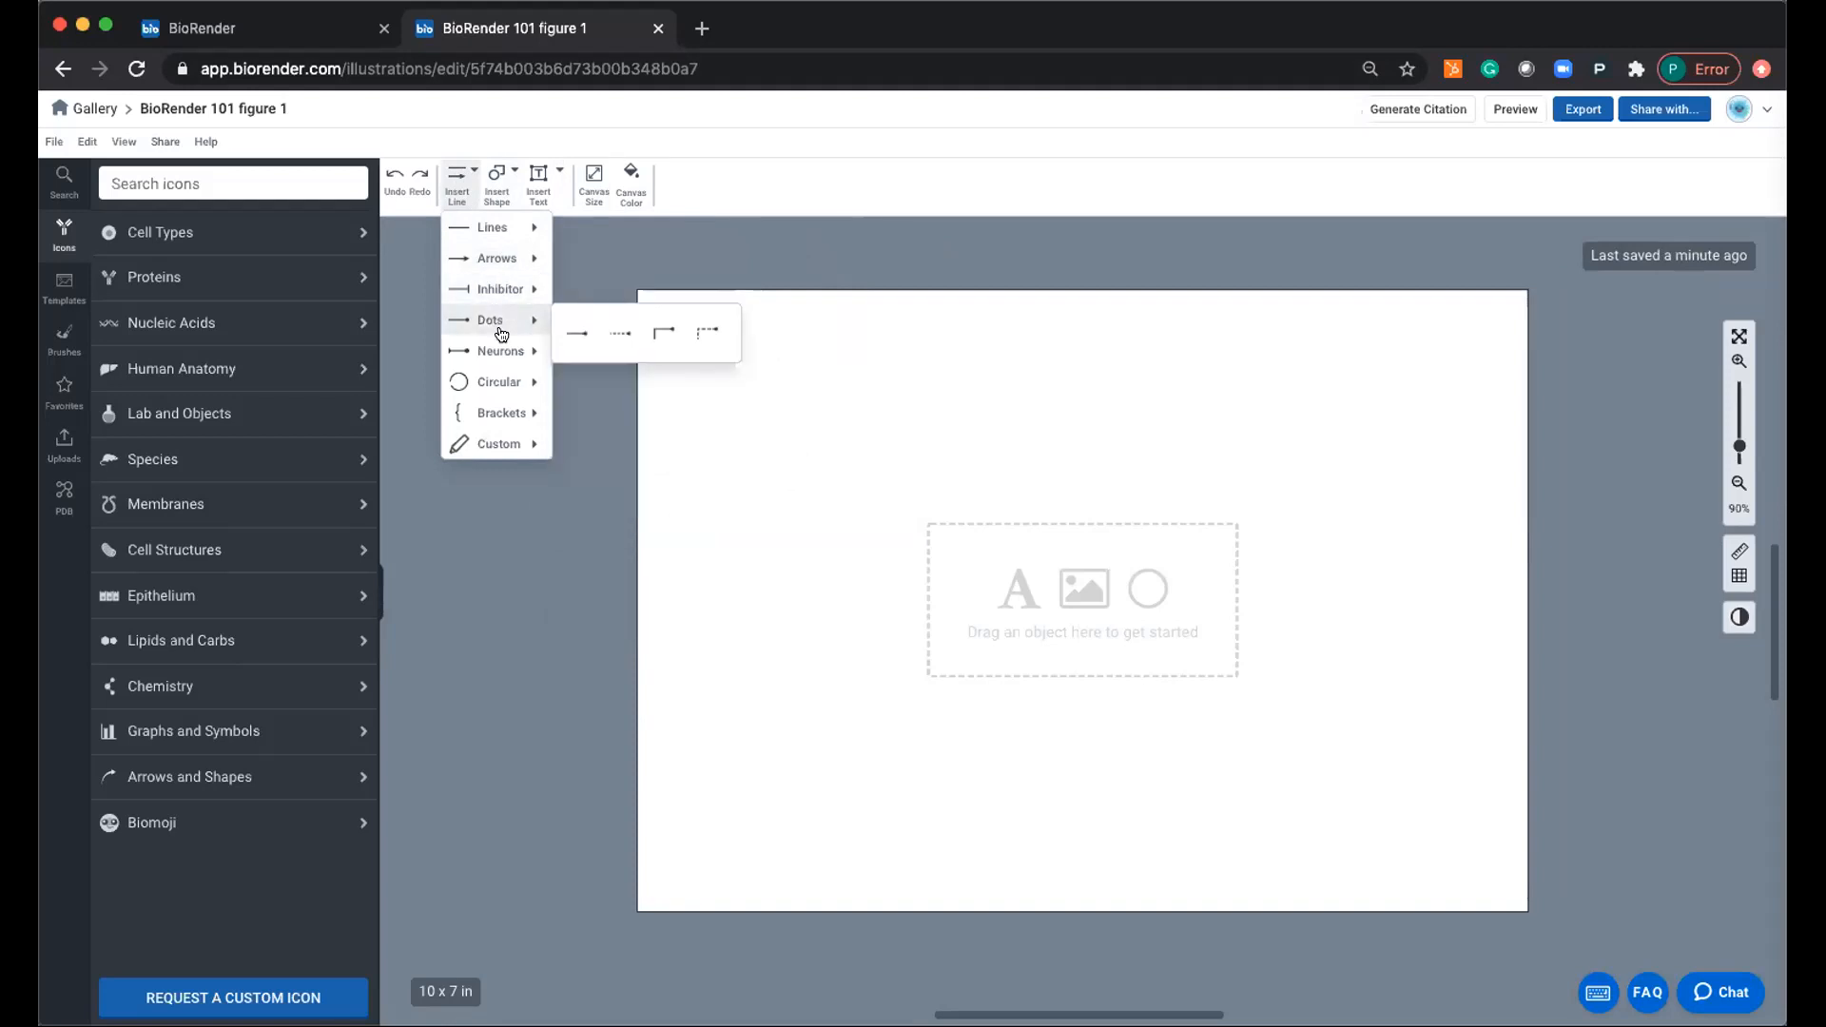
mouse_move(511, 411)
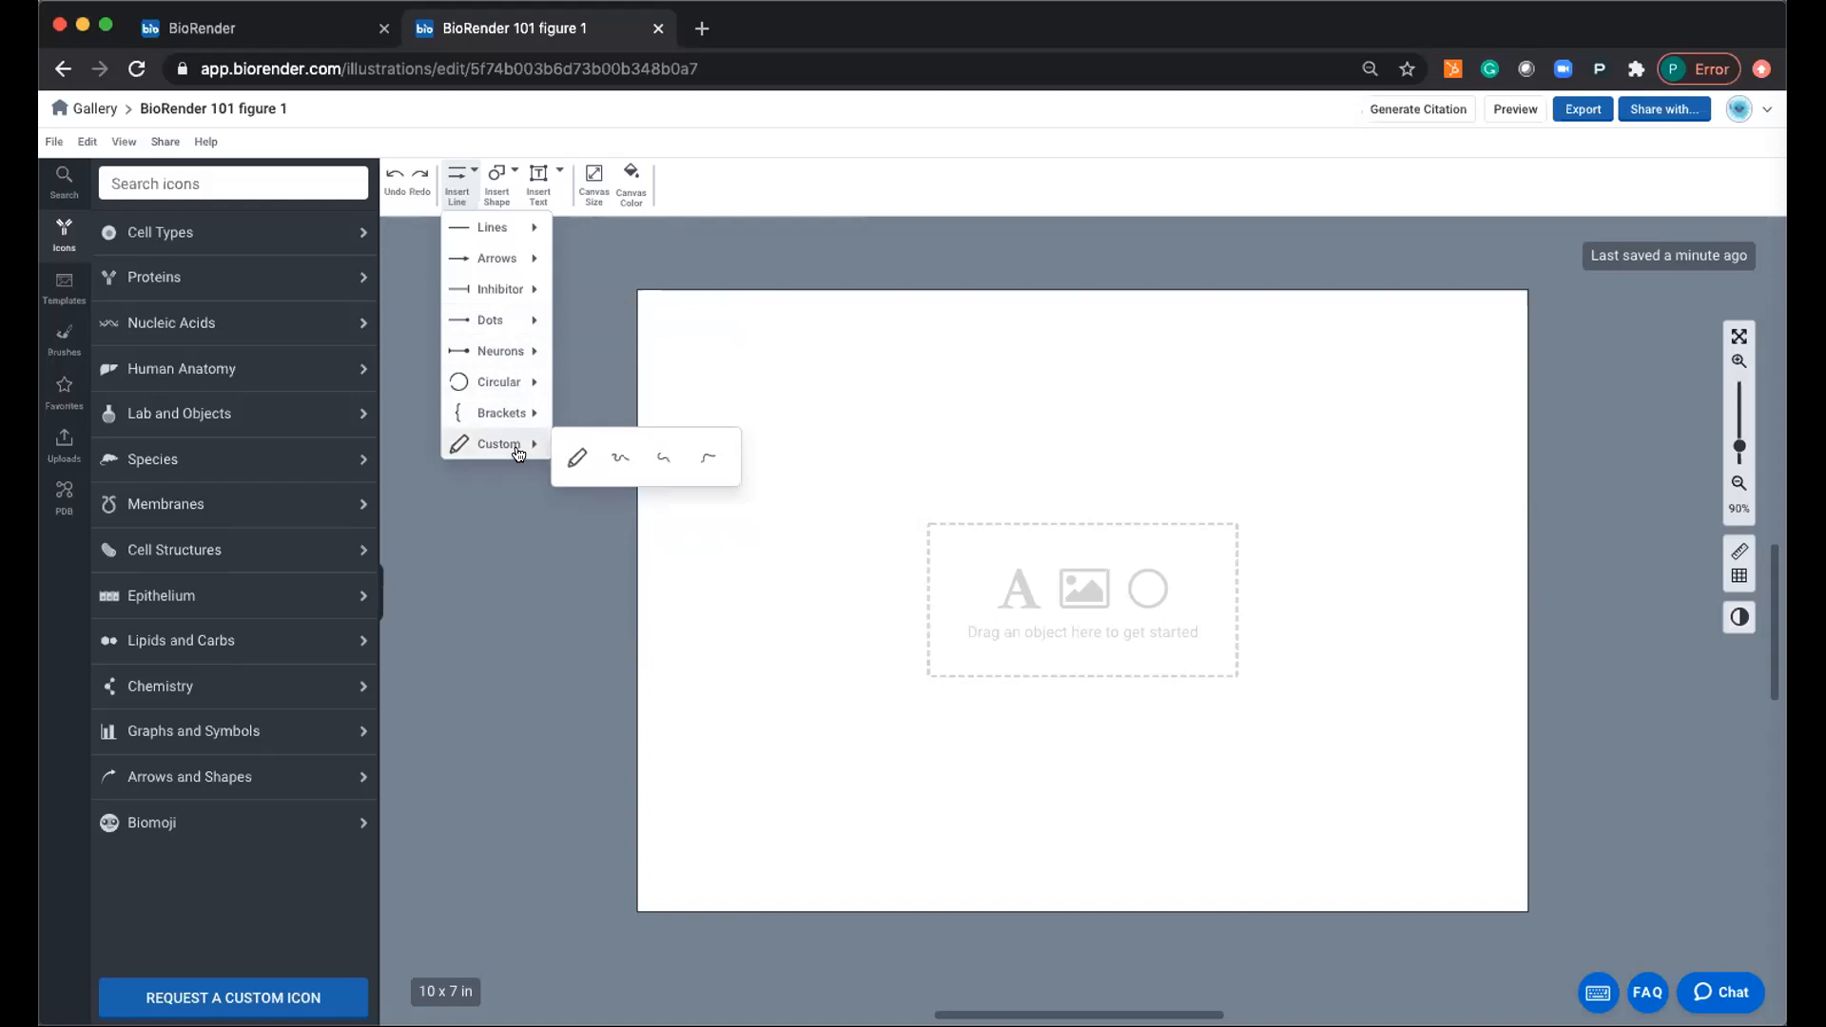
left_click(529, 522)
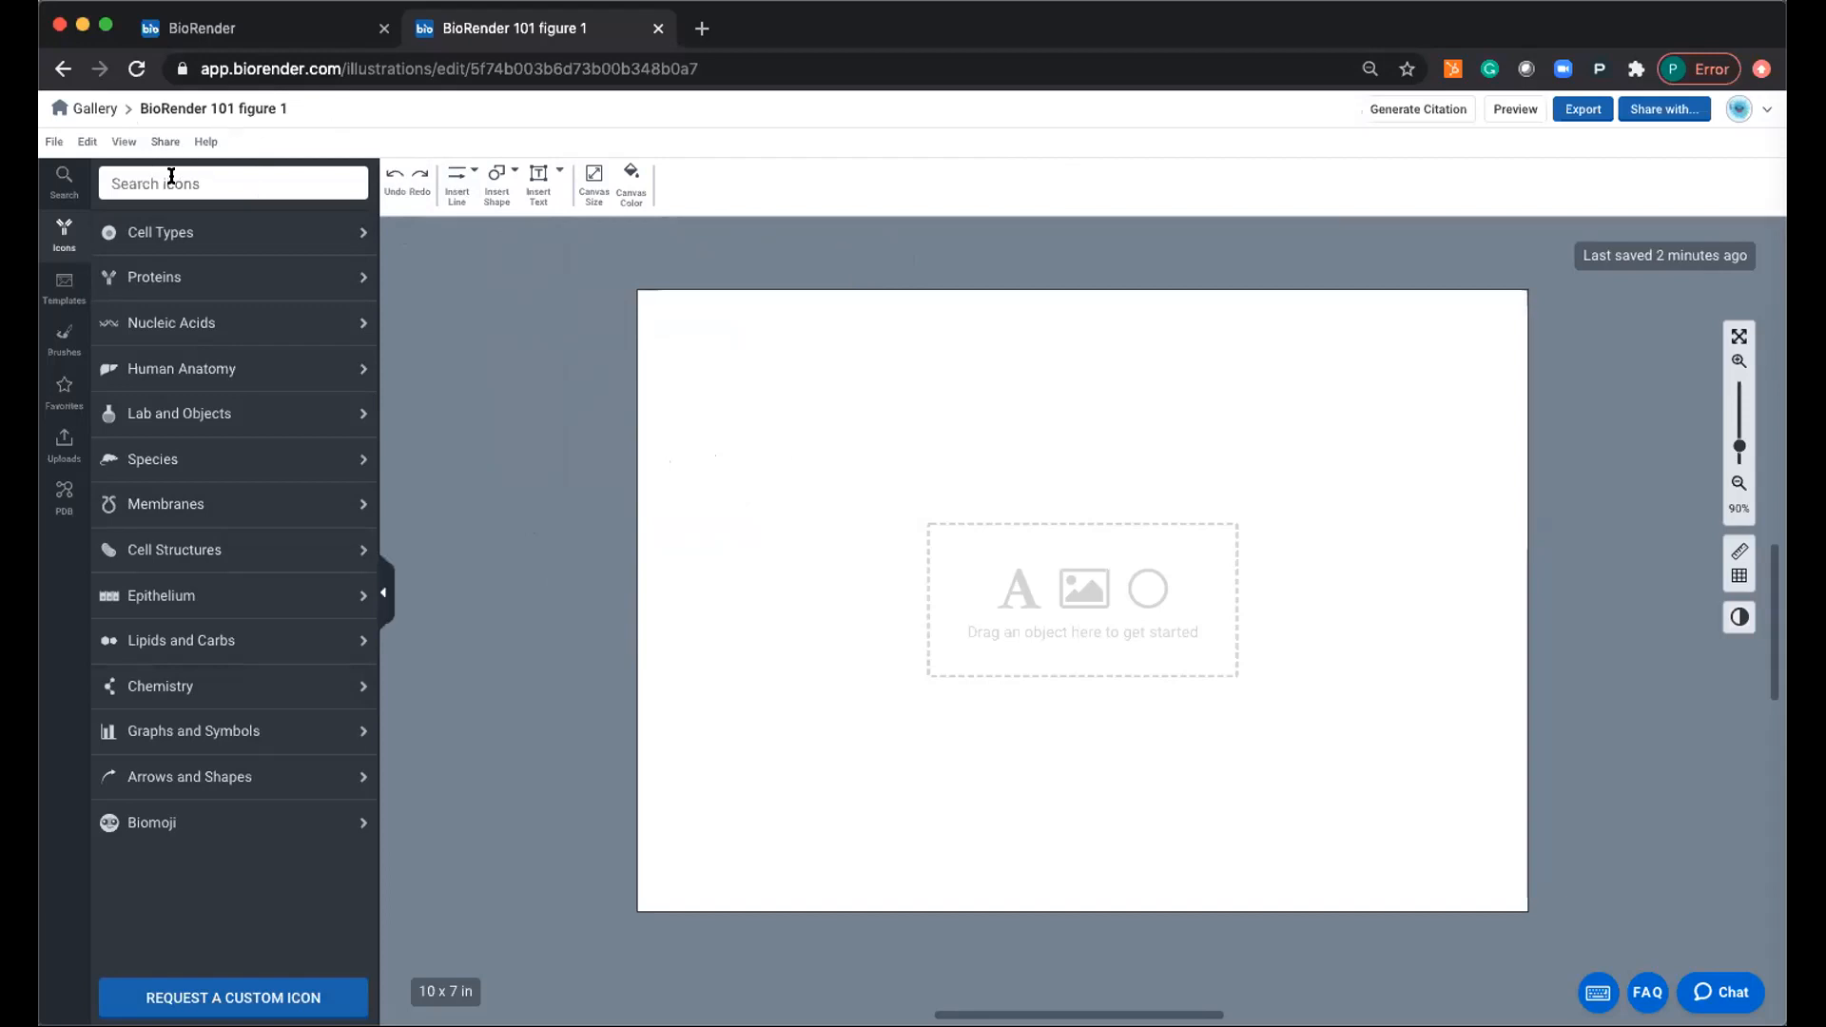
Browse the Cell Types subcategories of the icon library and look over the template categories.
left_click(193, 237)
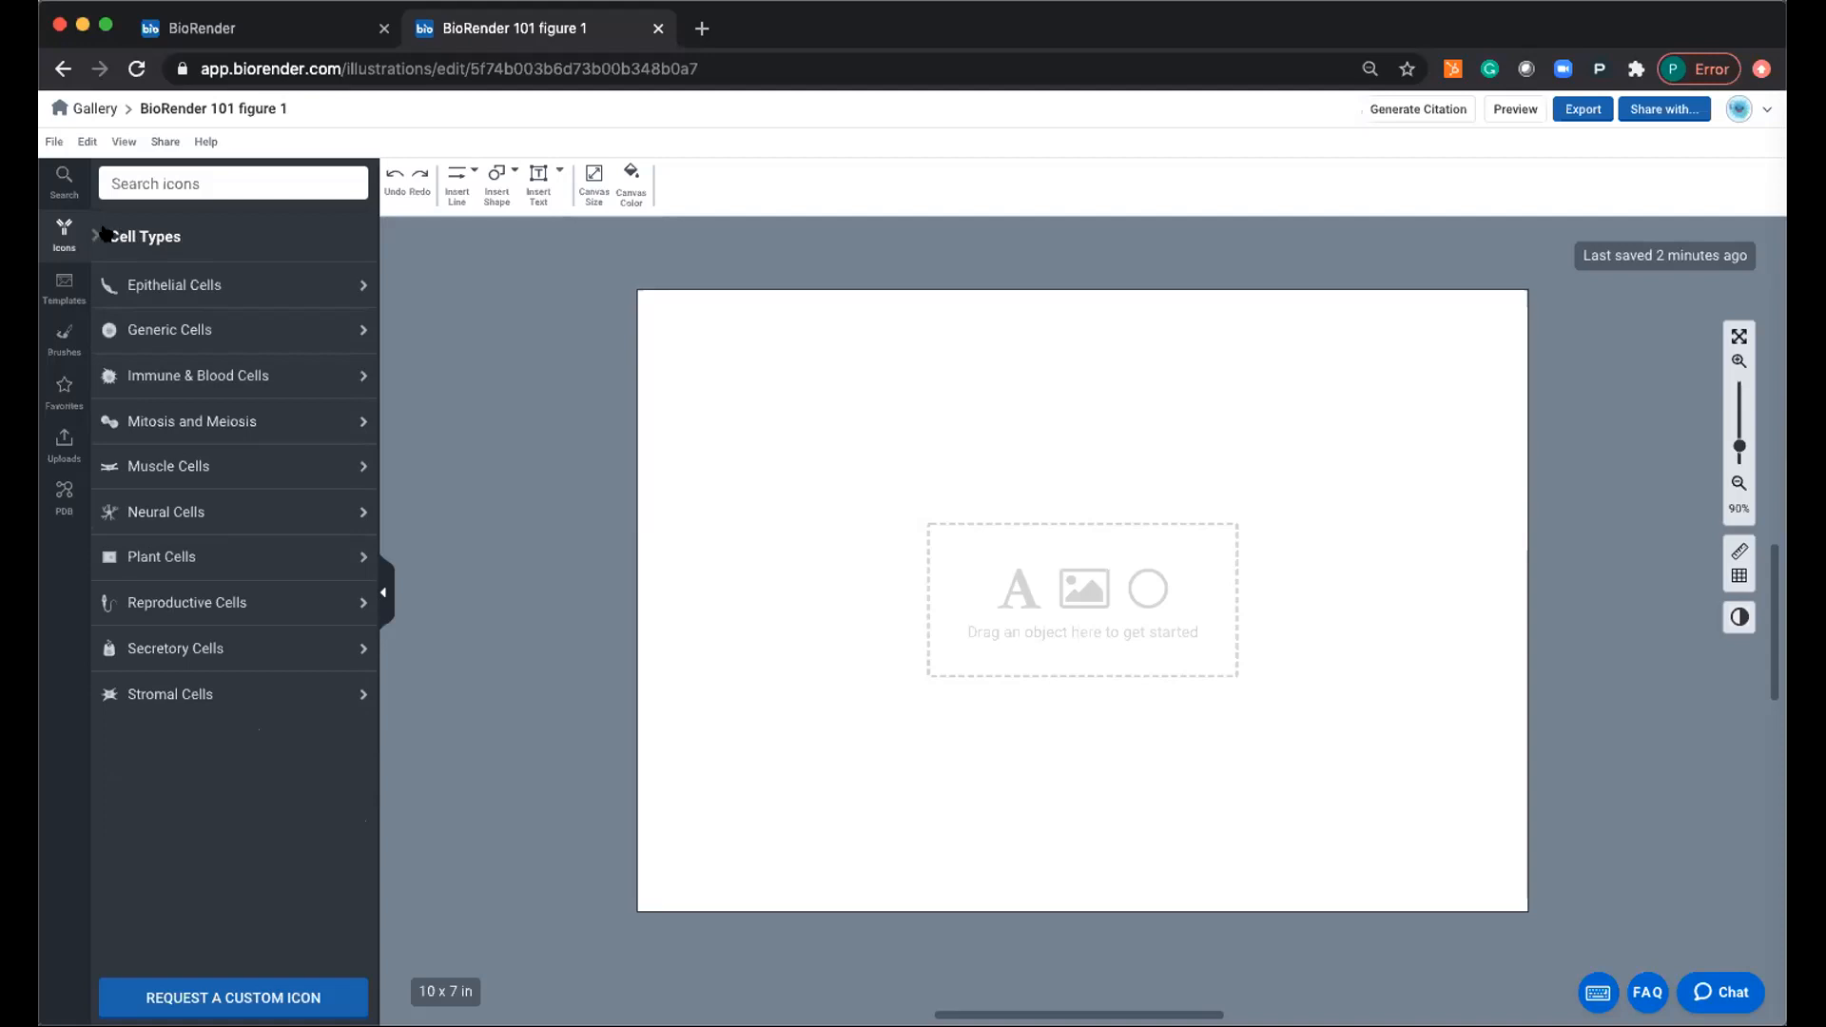
left_click(61, 233)
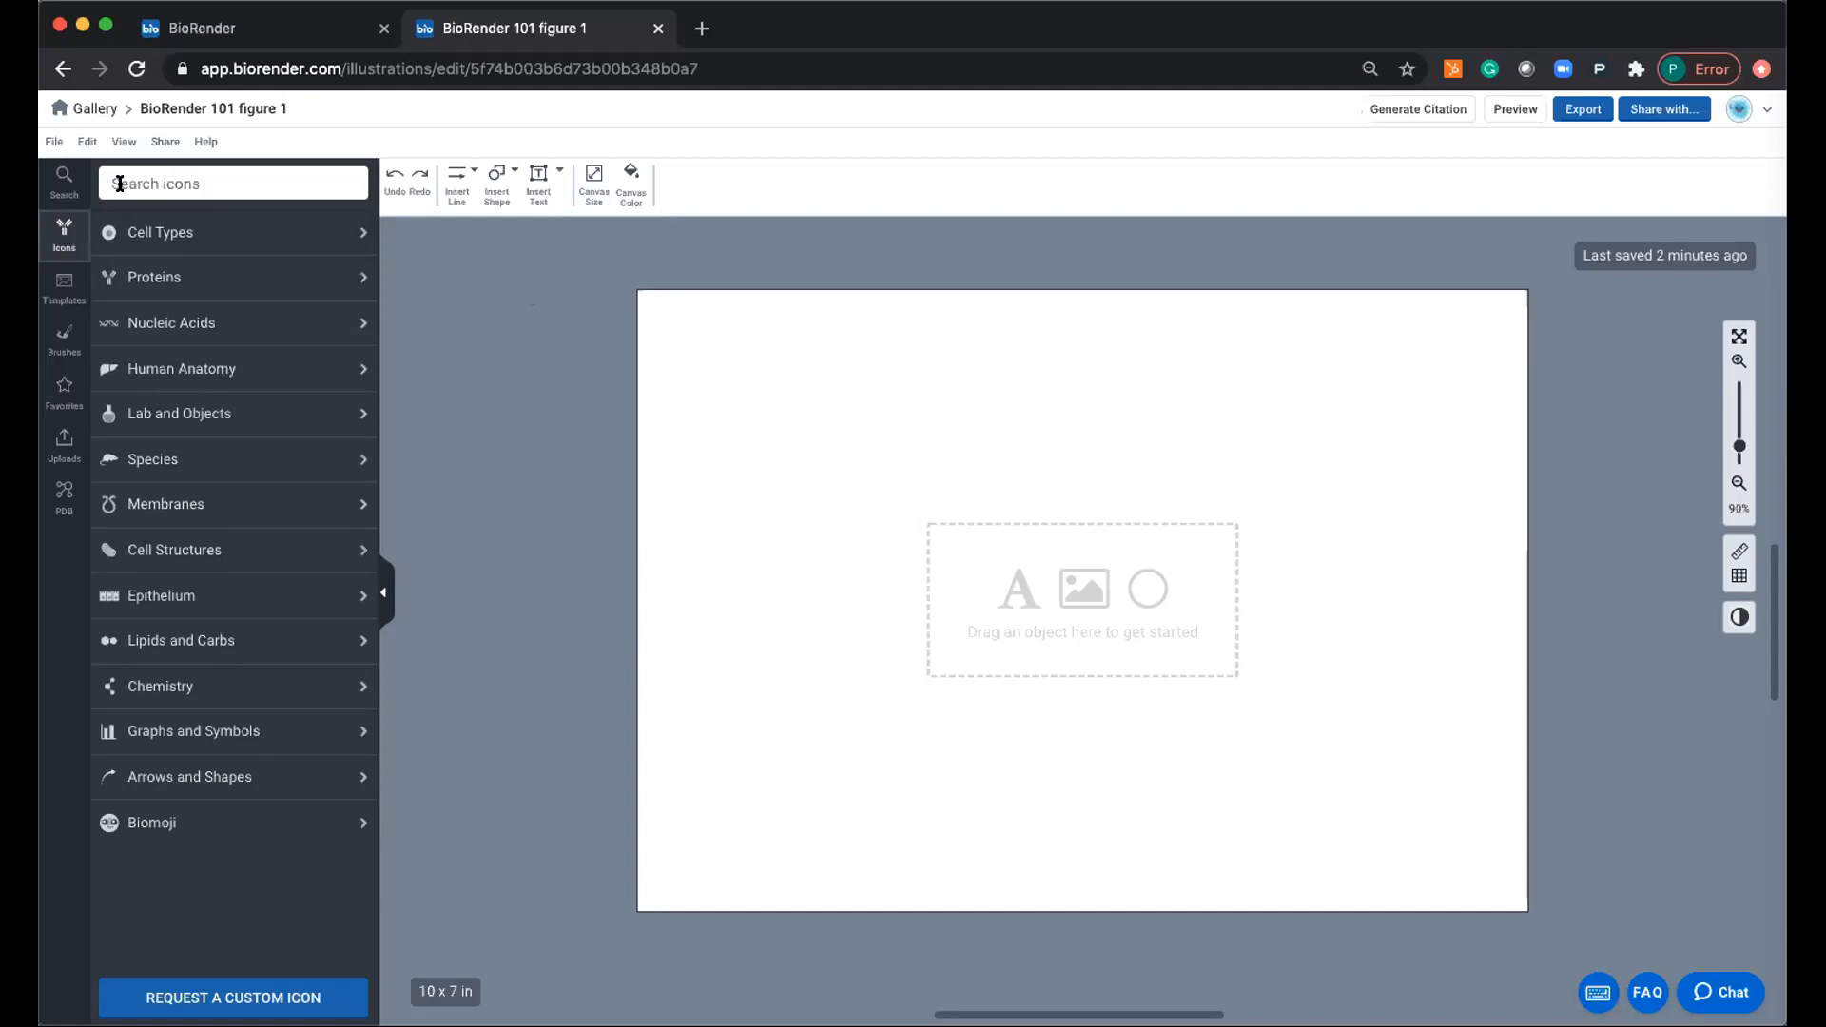
left_click(65, 282)
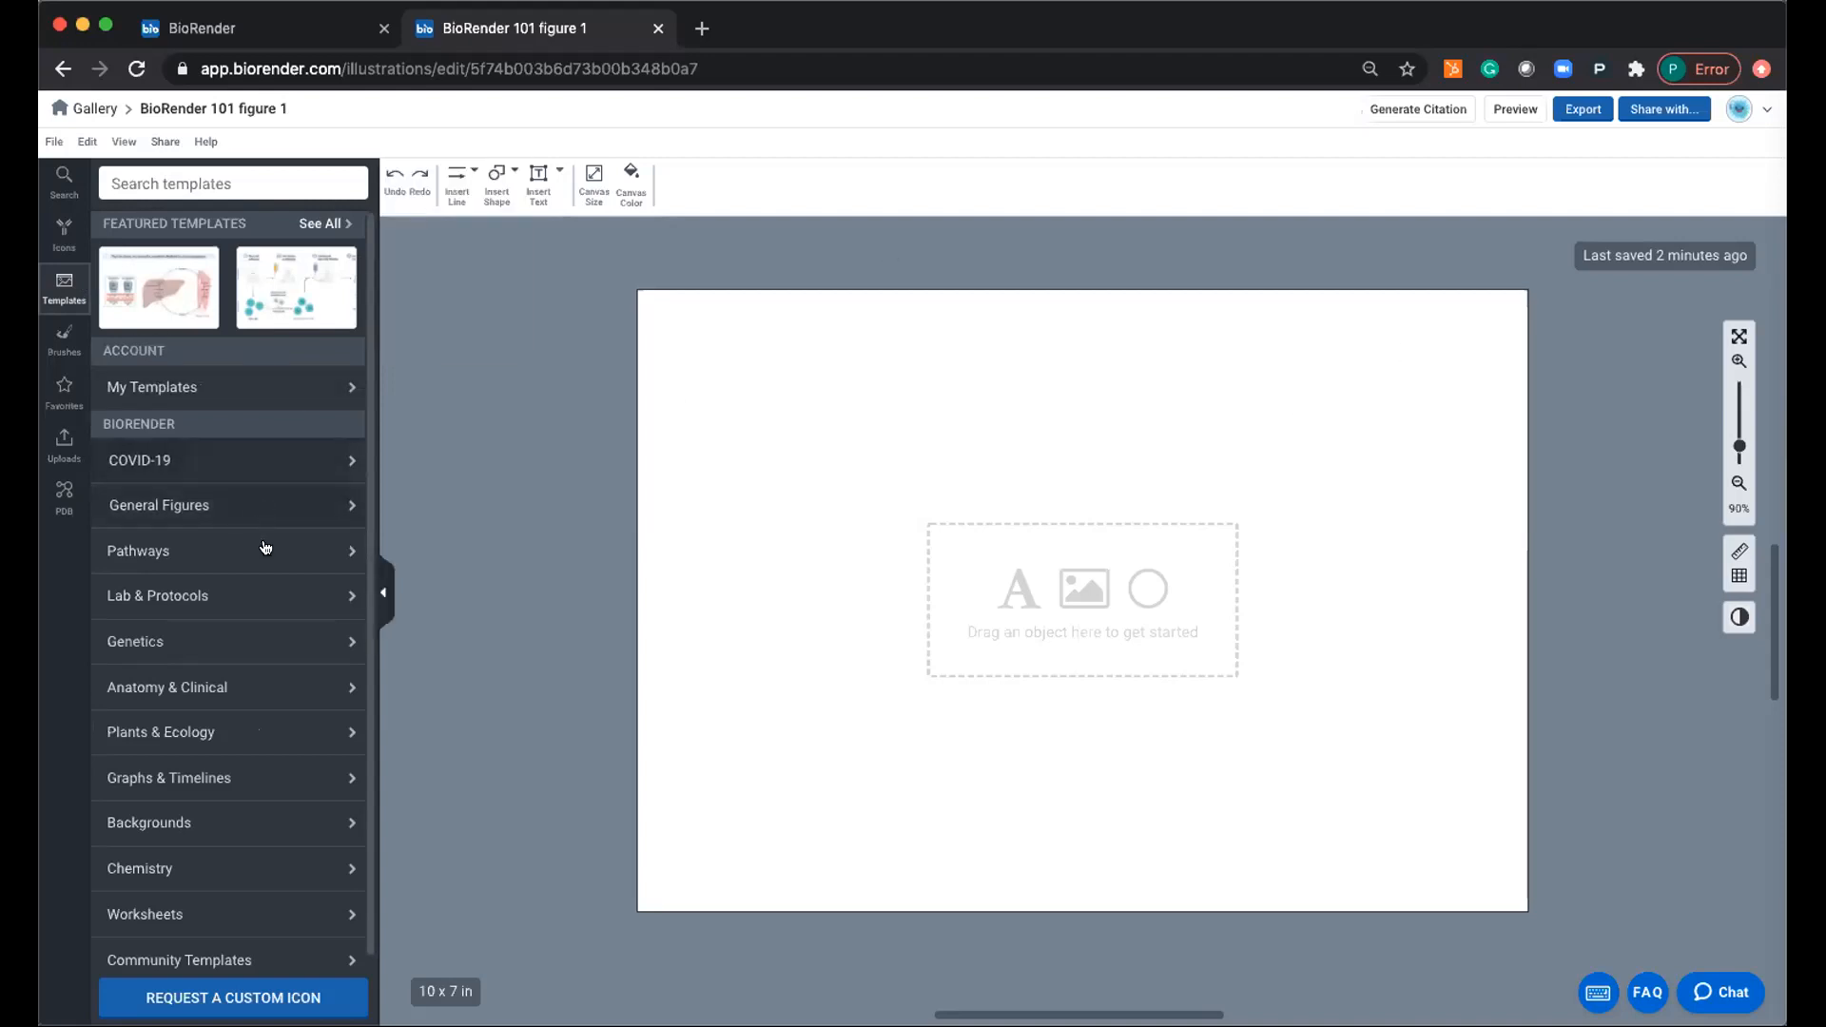
scroll(247, 533, "down", 1)
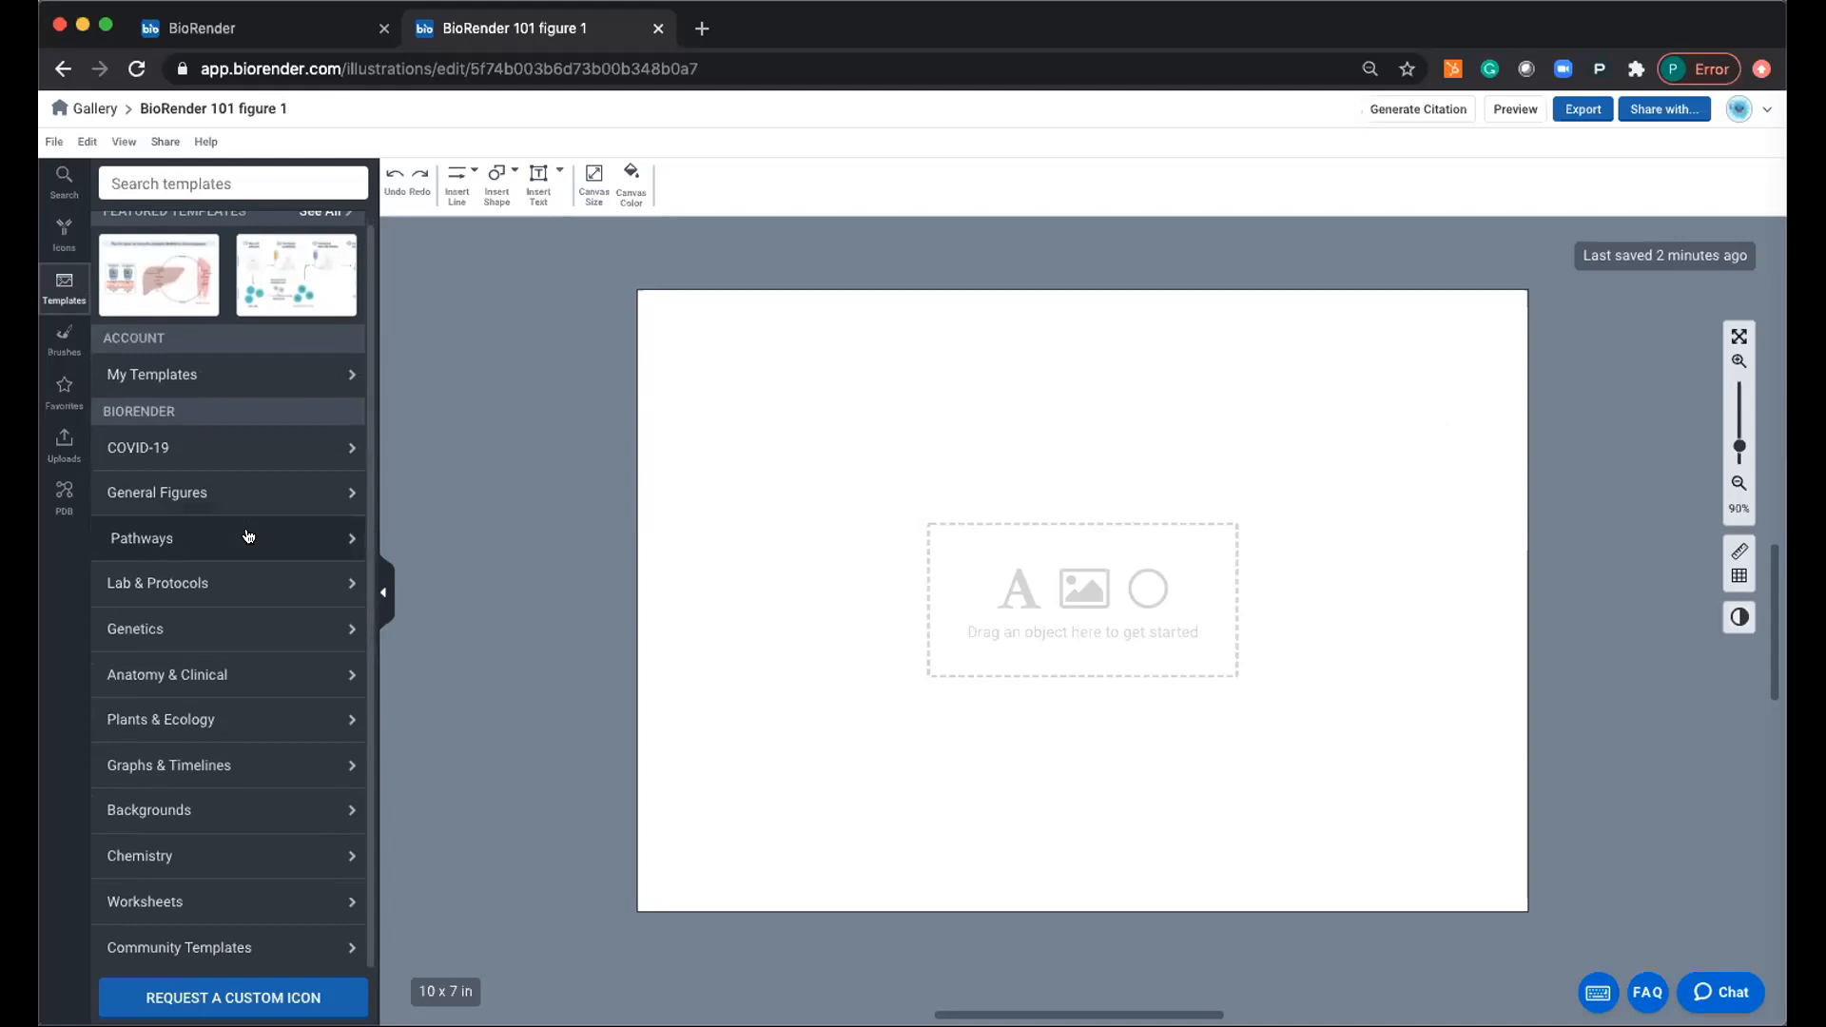
scroll(247, 535, "up", 1)
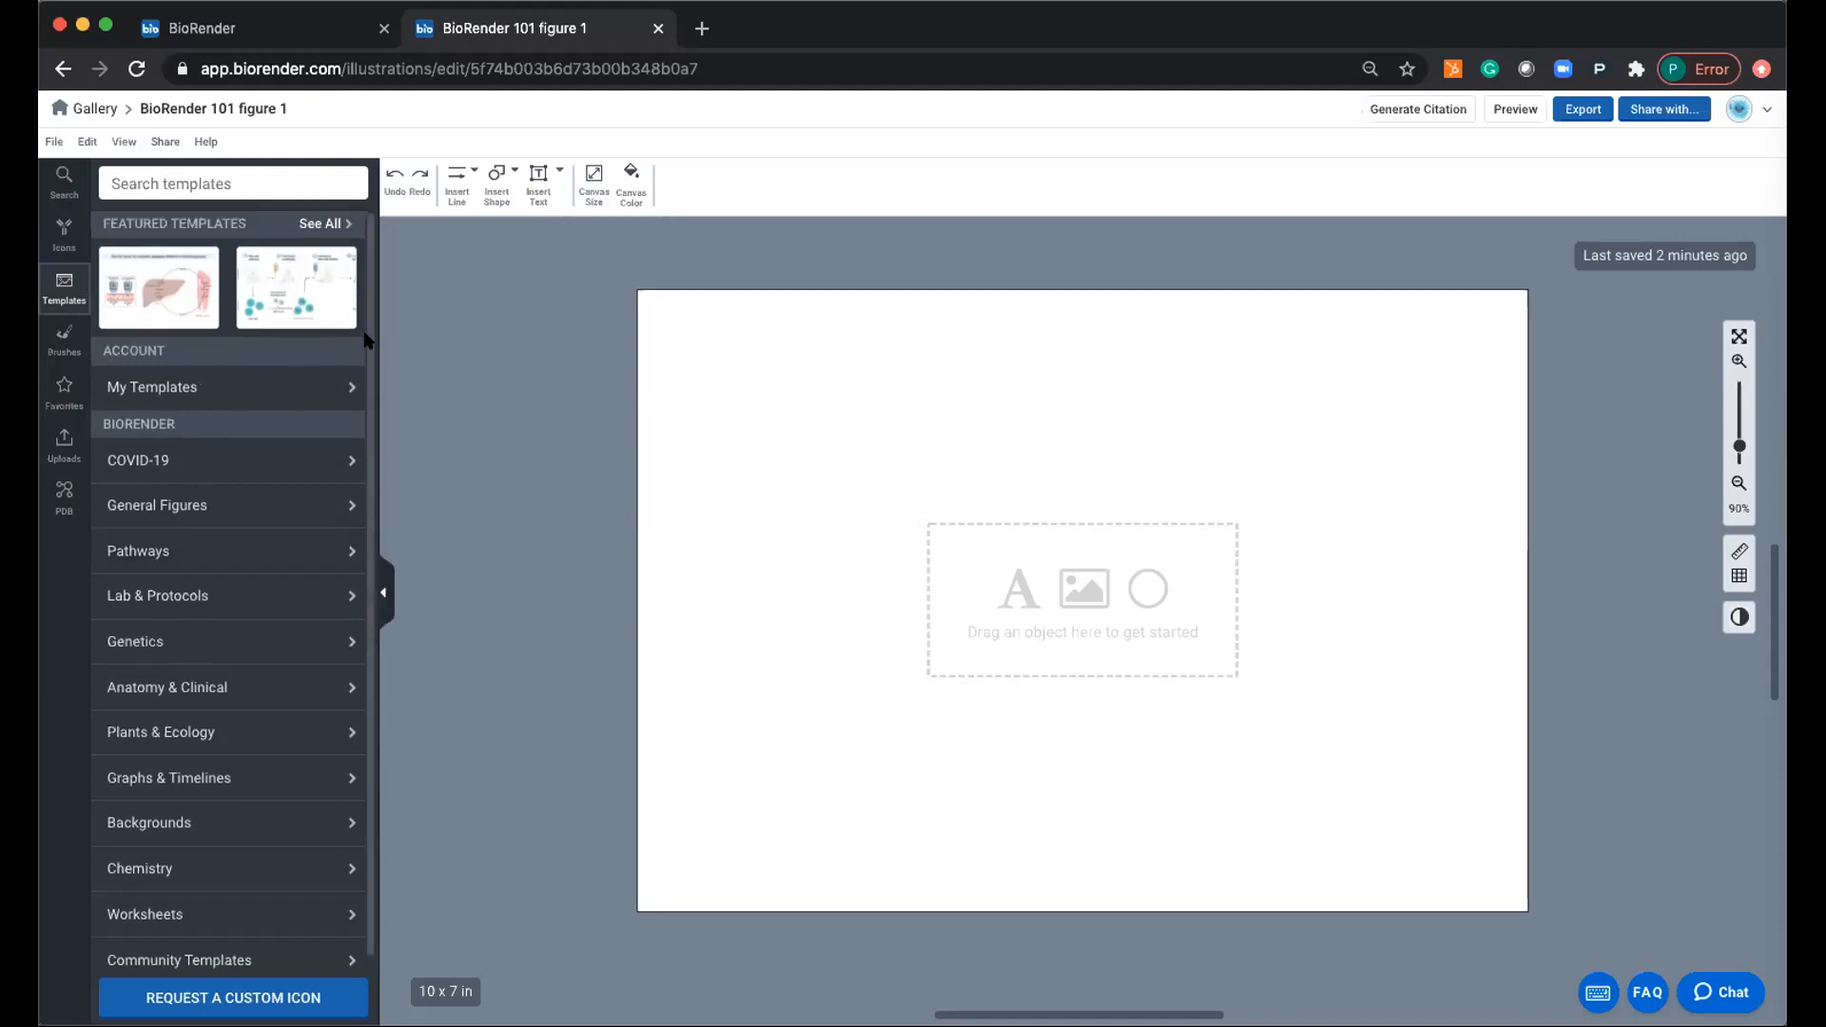
Look through the cell and bacterial membrane brushes, and view the personal favorites collection.
left_click(65, 344)
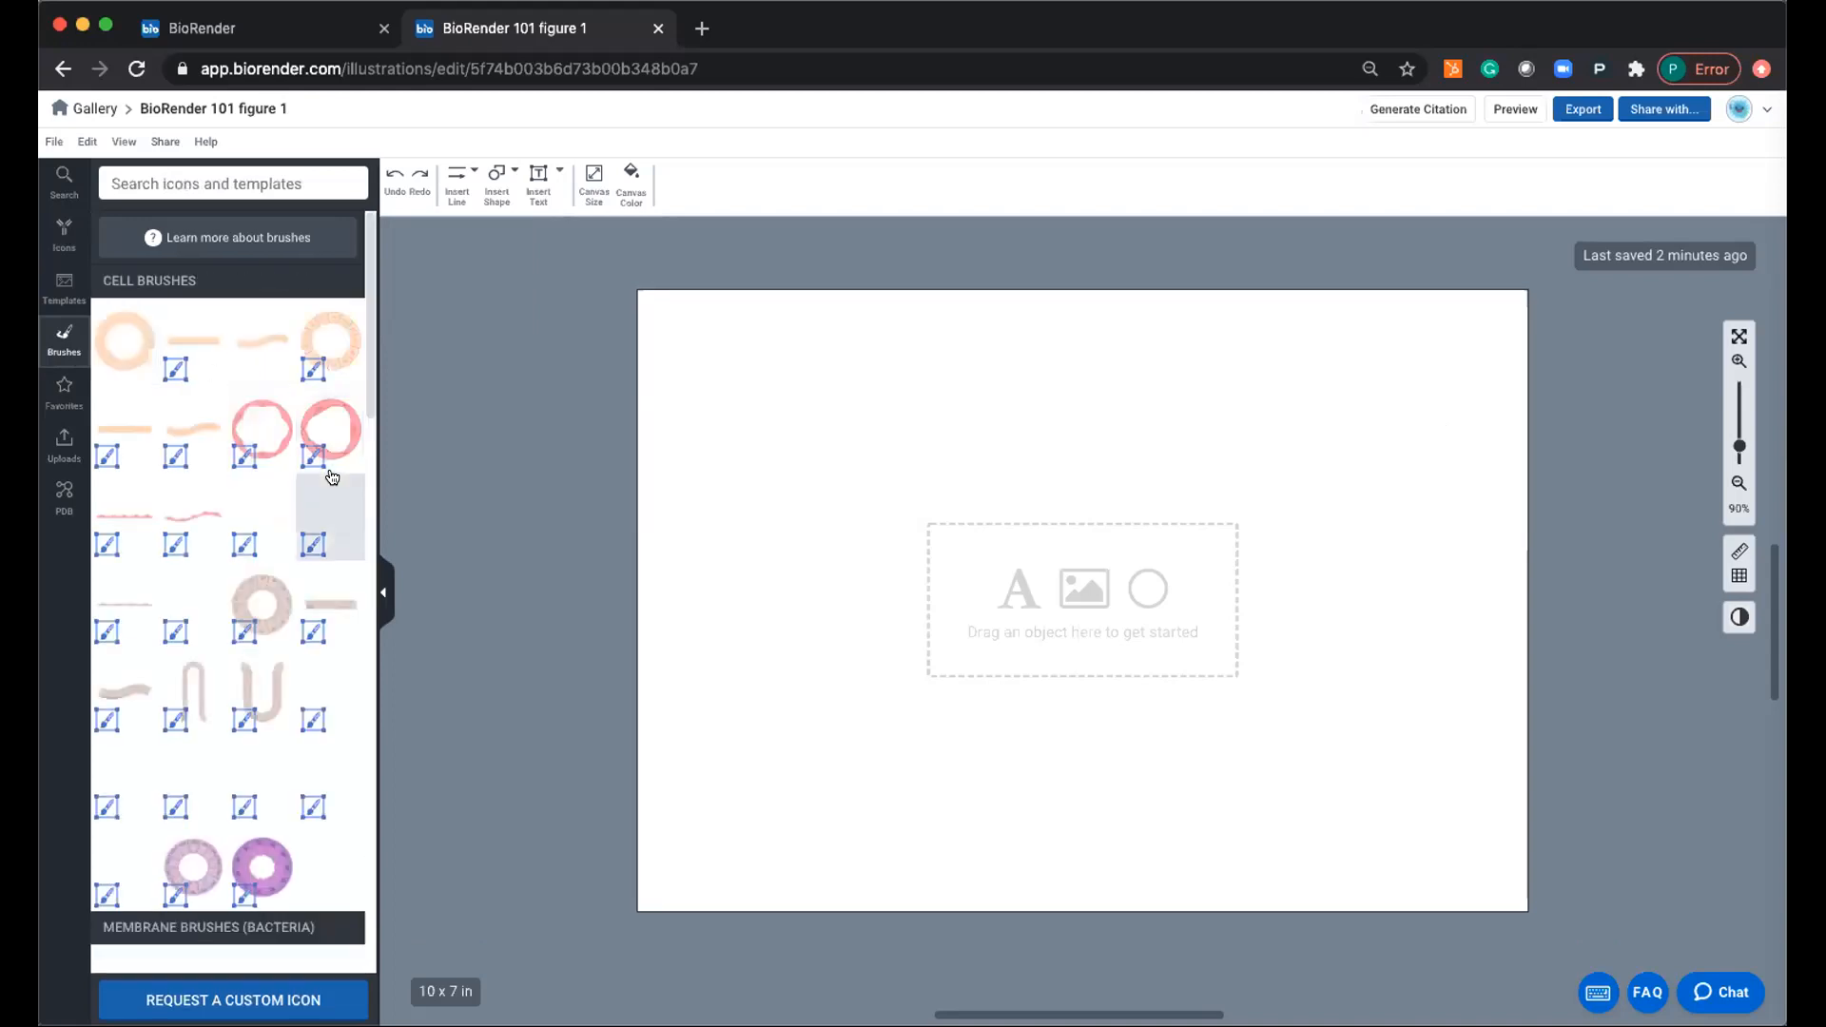
mouse_move(347, 477)
scroll(255, 522, "down", 4)
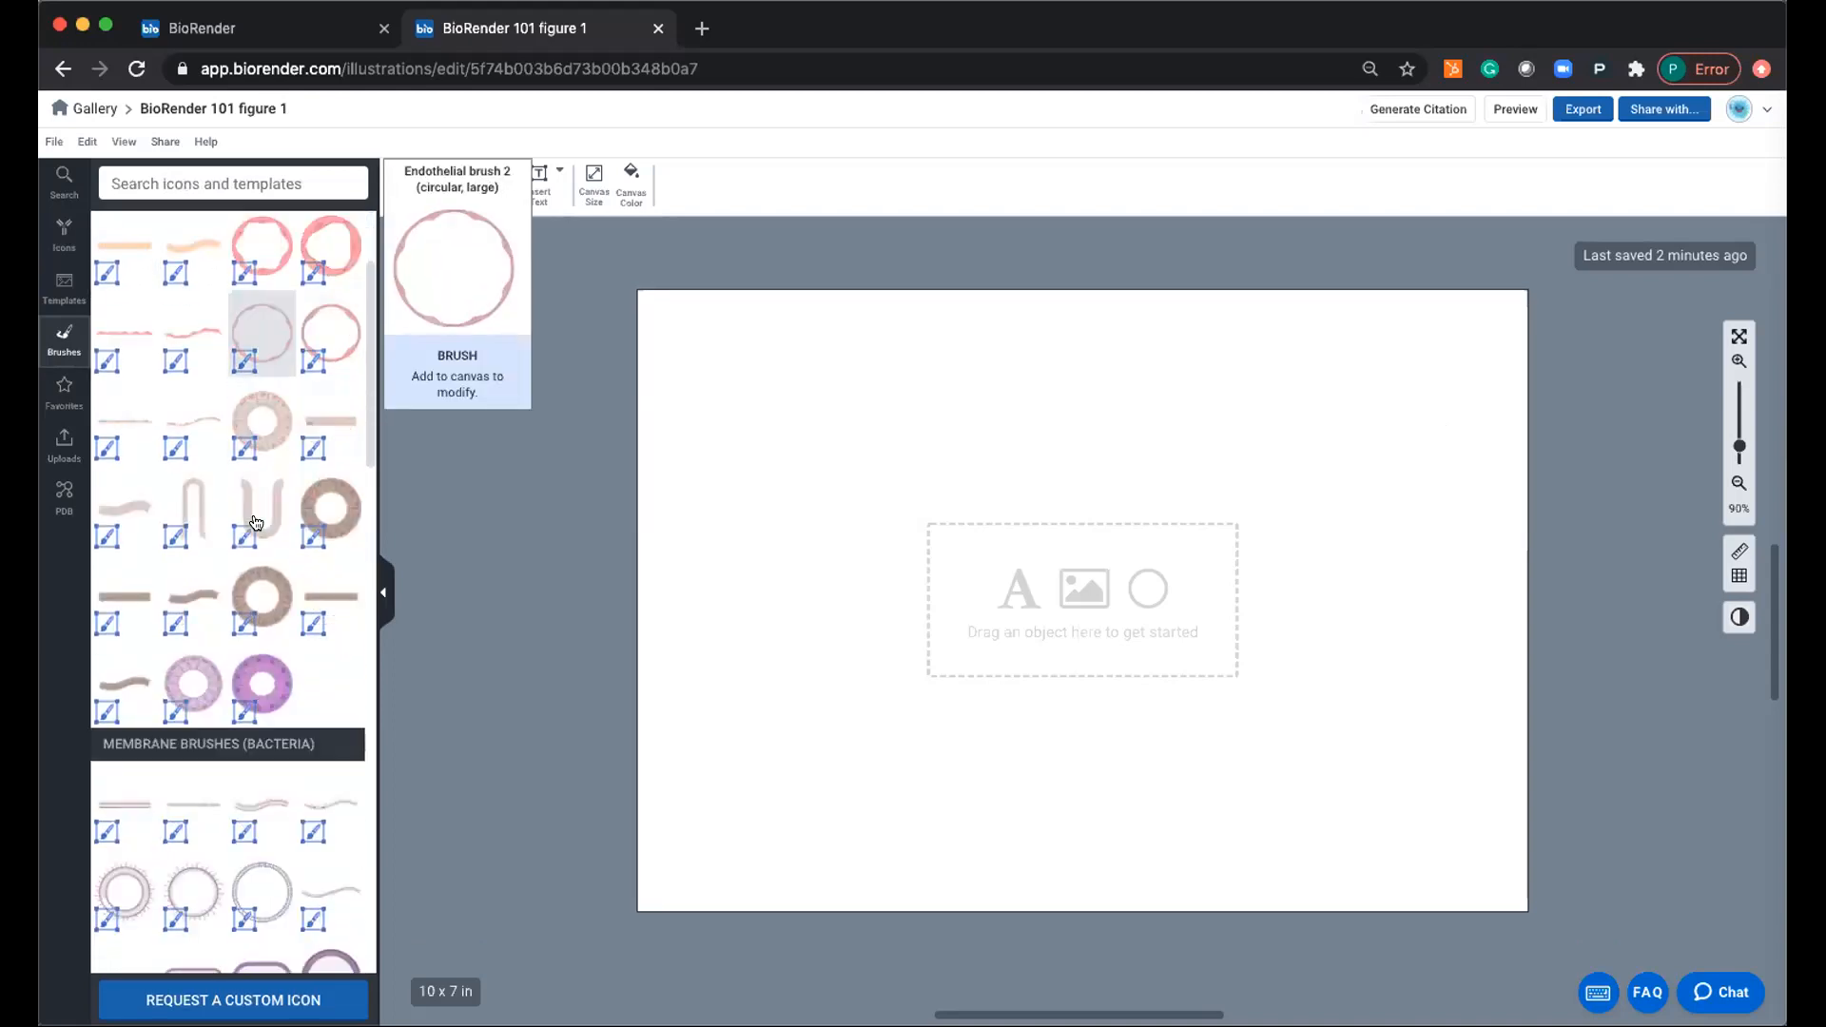
scroll(223, 428, "up", 4)
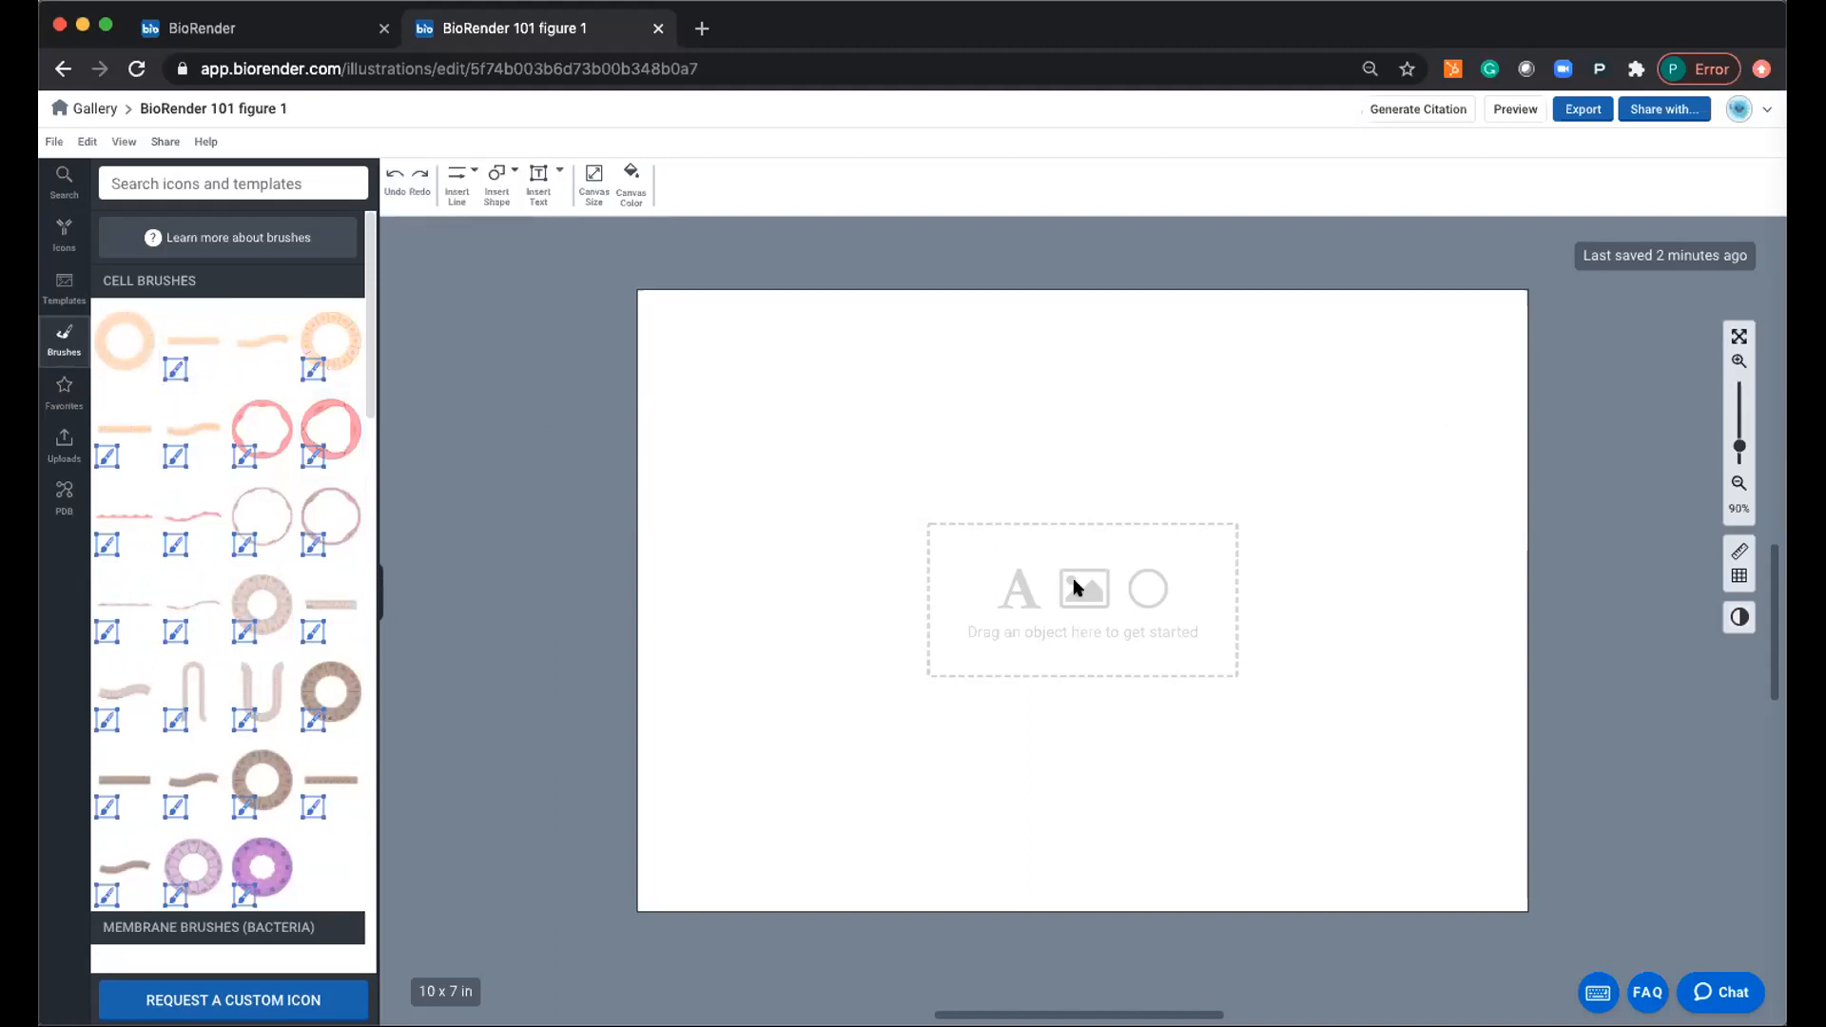
left_click(63, 384)
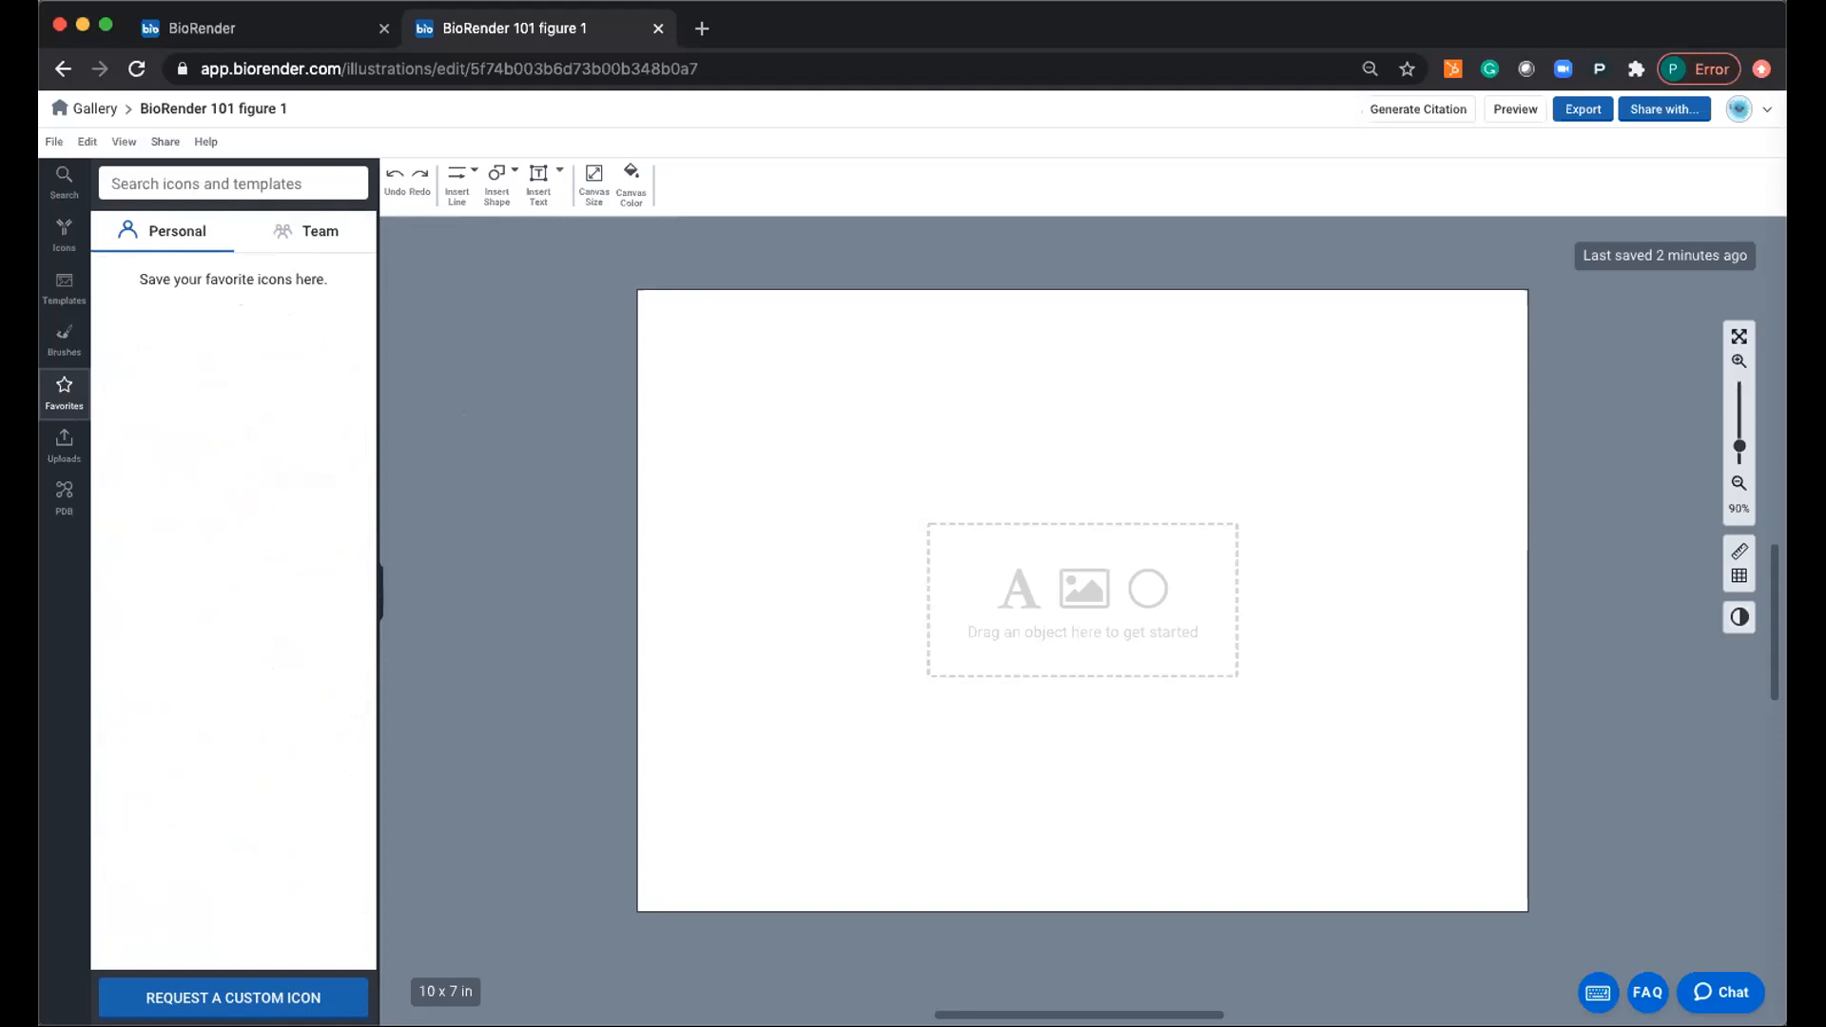
Place the uploaded BioRender logo download.png in the canvas's upper-left corner and scale it down to about half its size.
left_click(65, 439)
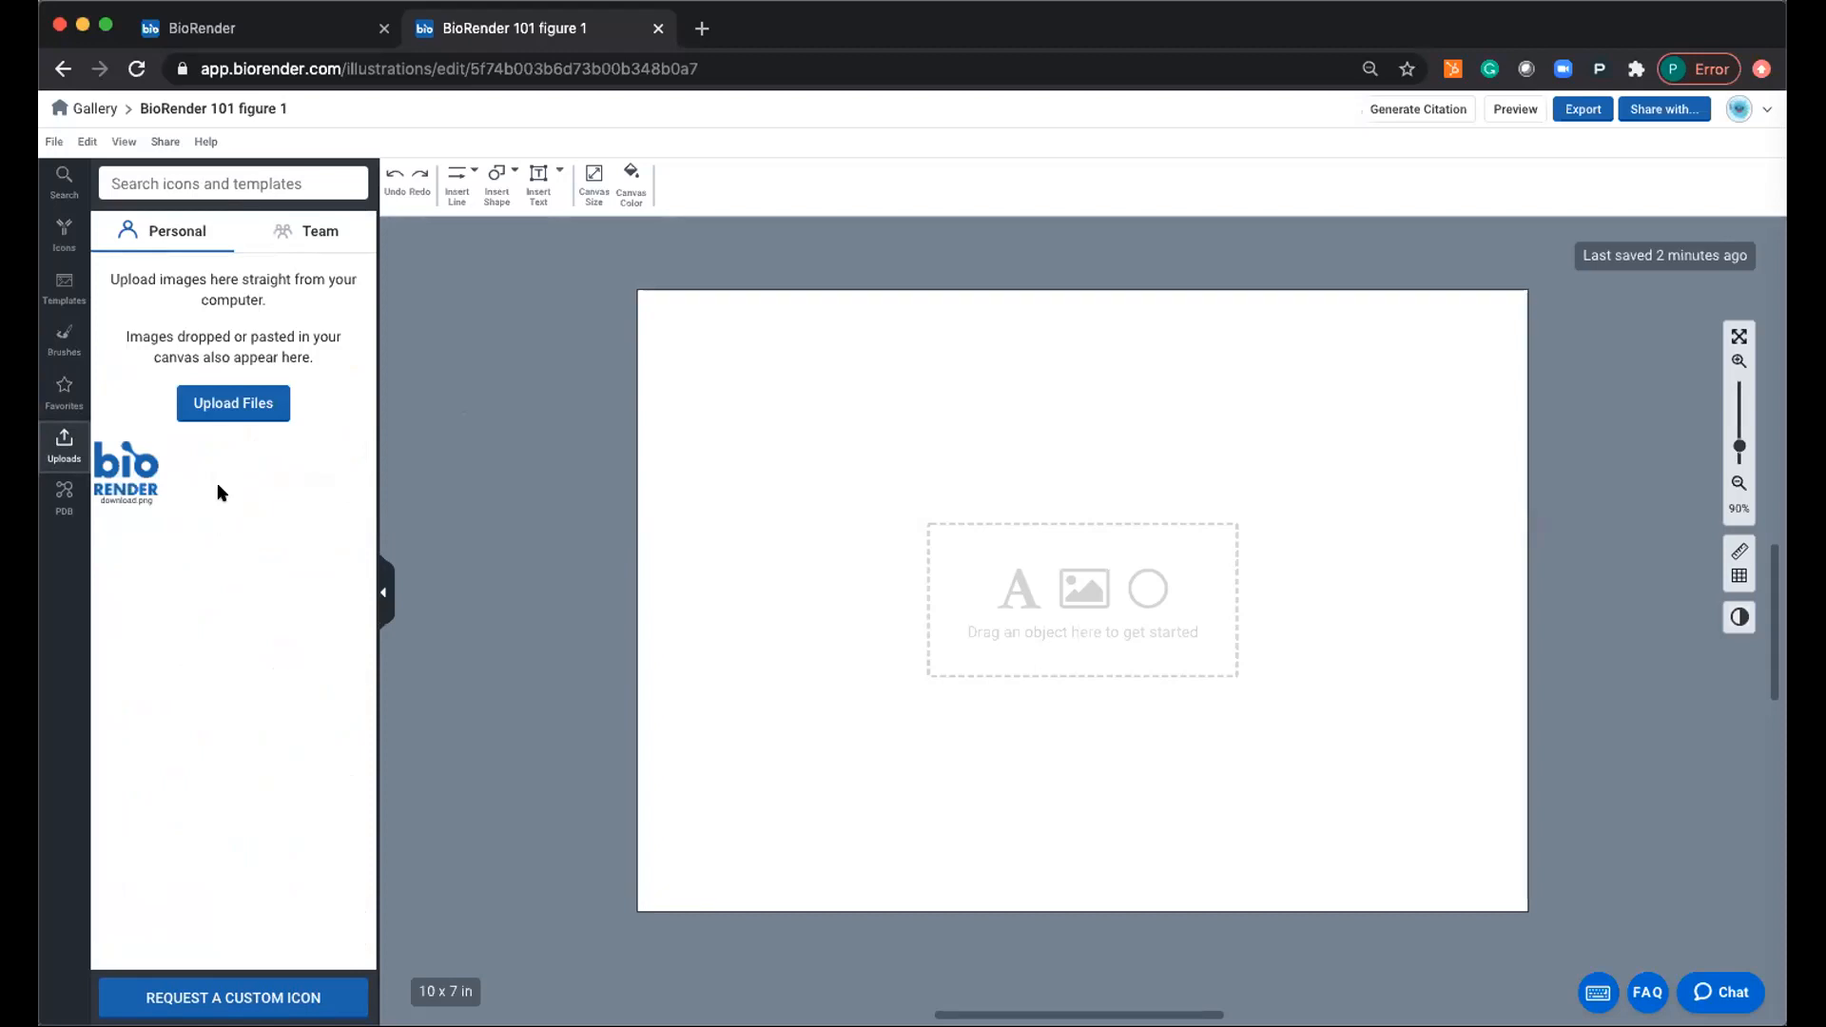
left_click_drag(121, 463, 689, 372)
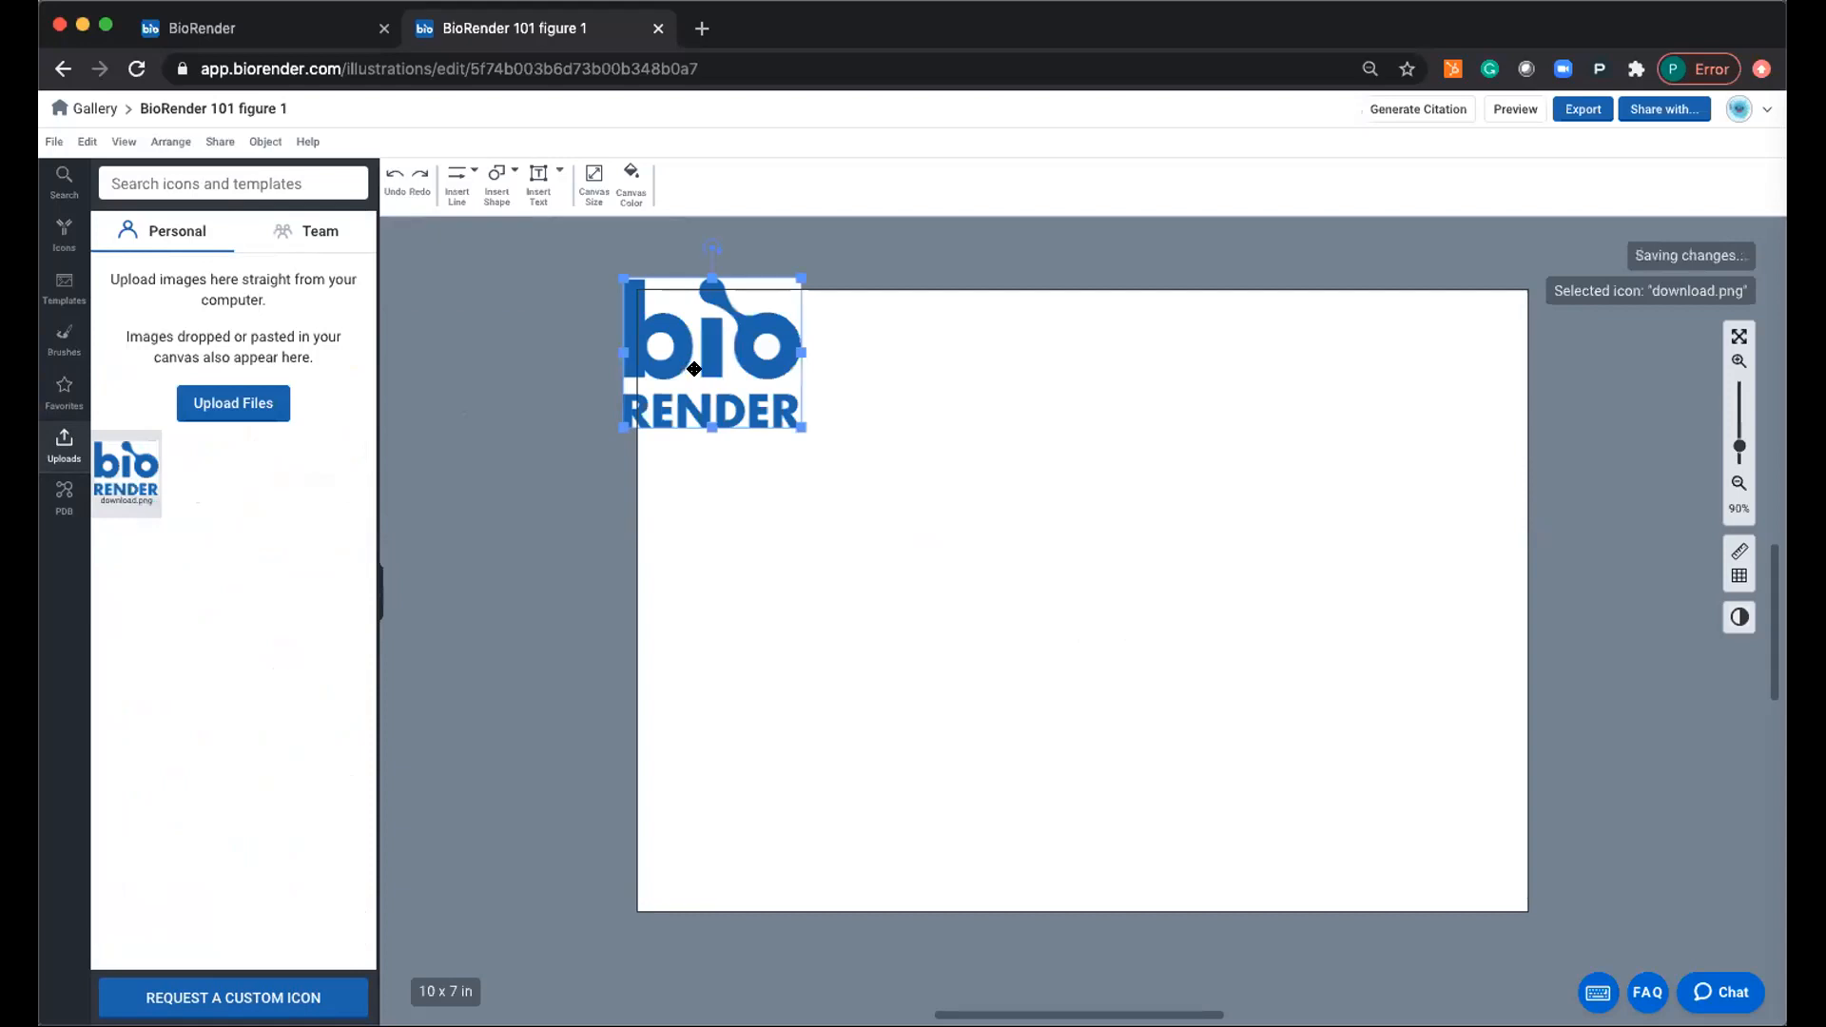
left_click_drag(825, 454, 721, 388)
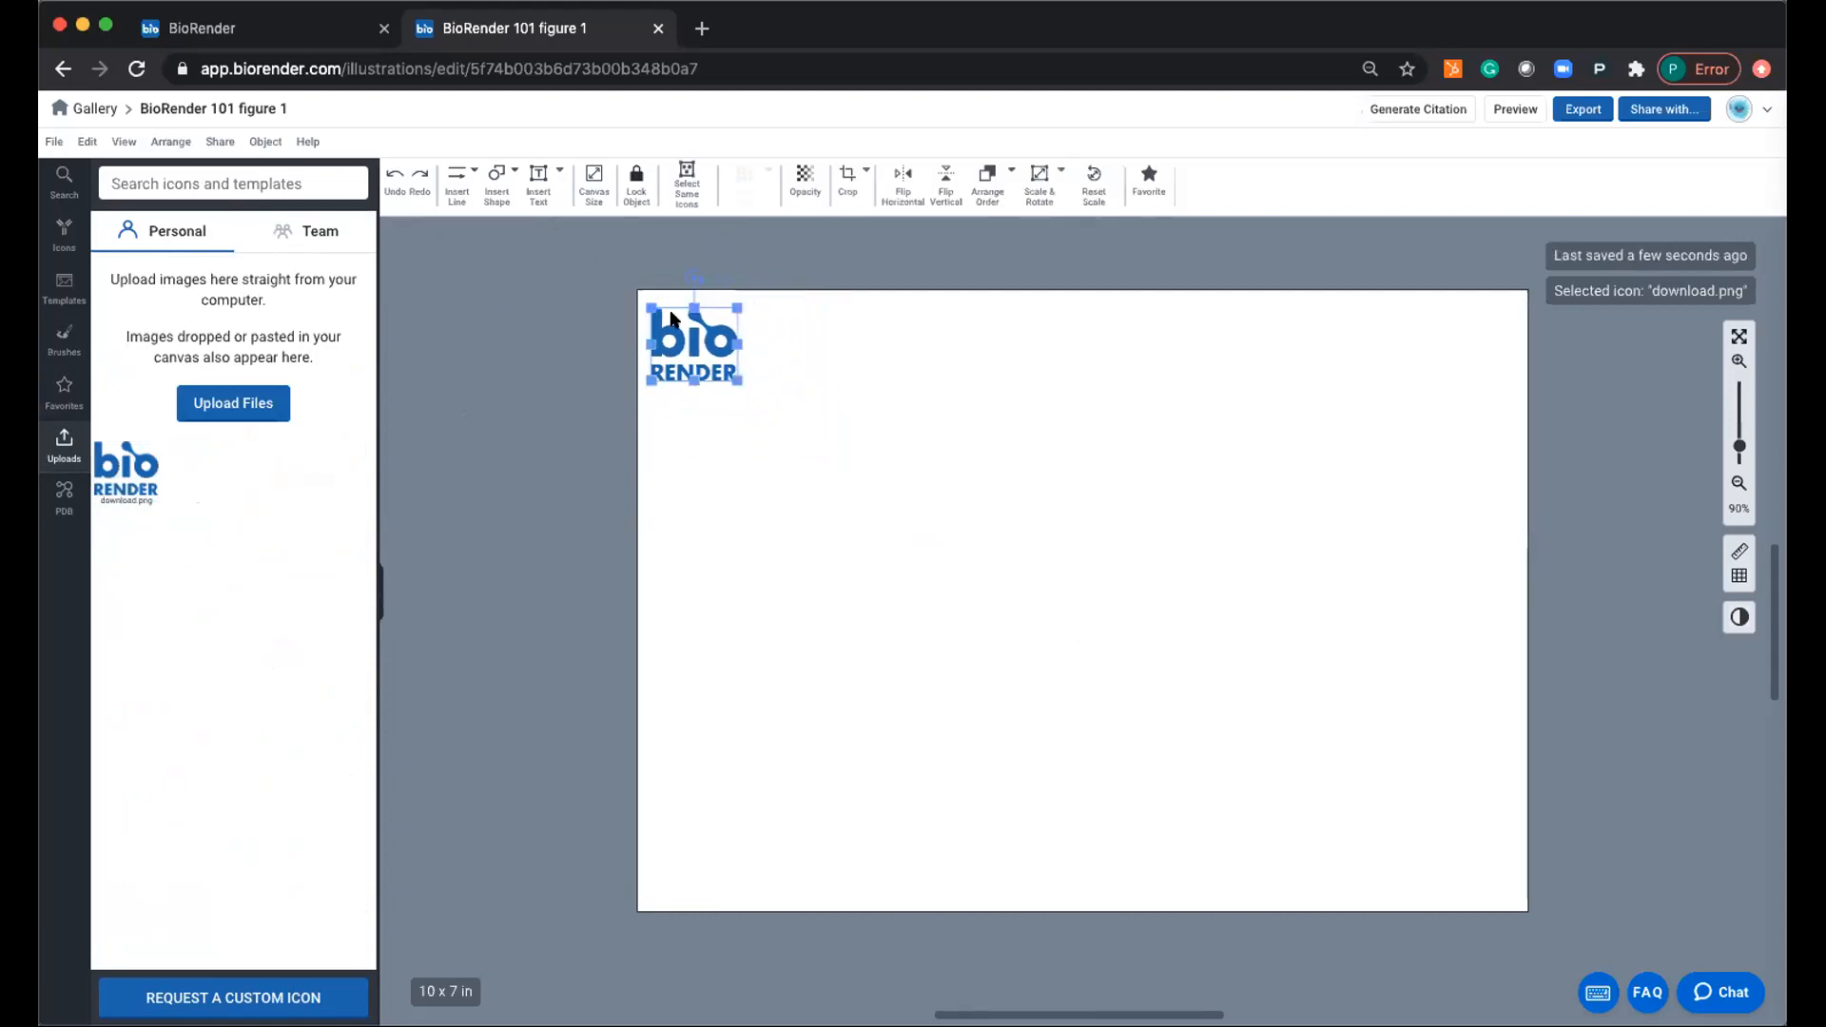
left_click_drag(691, 324, 694, 325)
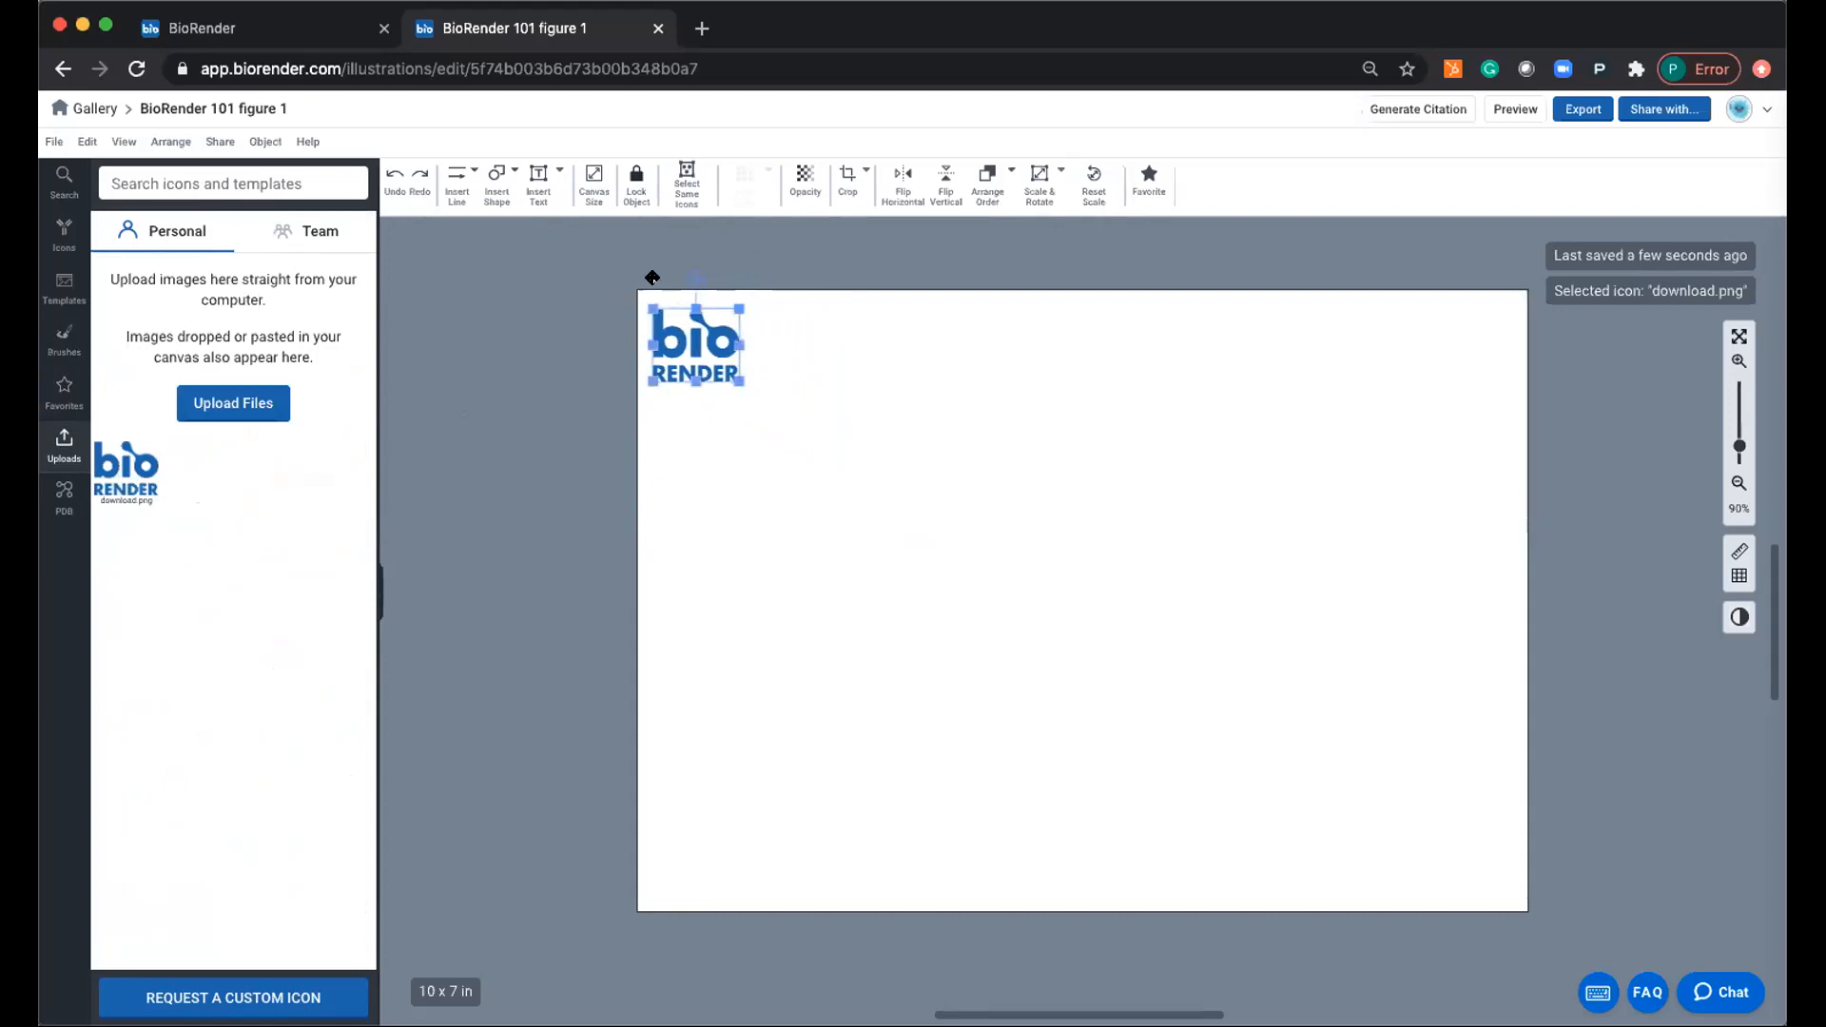
Set the BioRender logo's opacity to 40% and deselect it.
left_click(805, 178)
left_click_drag(938, 230, 897, 229)
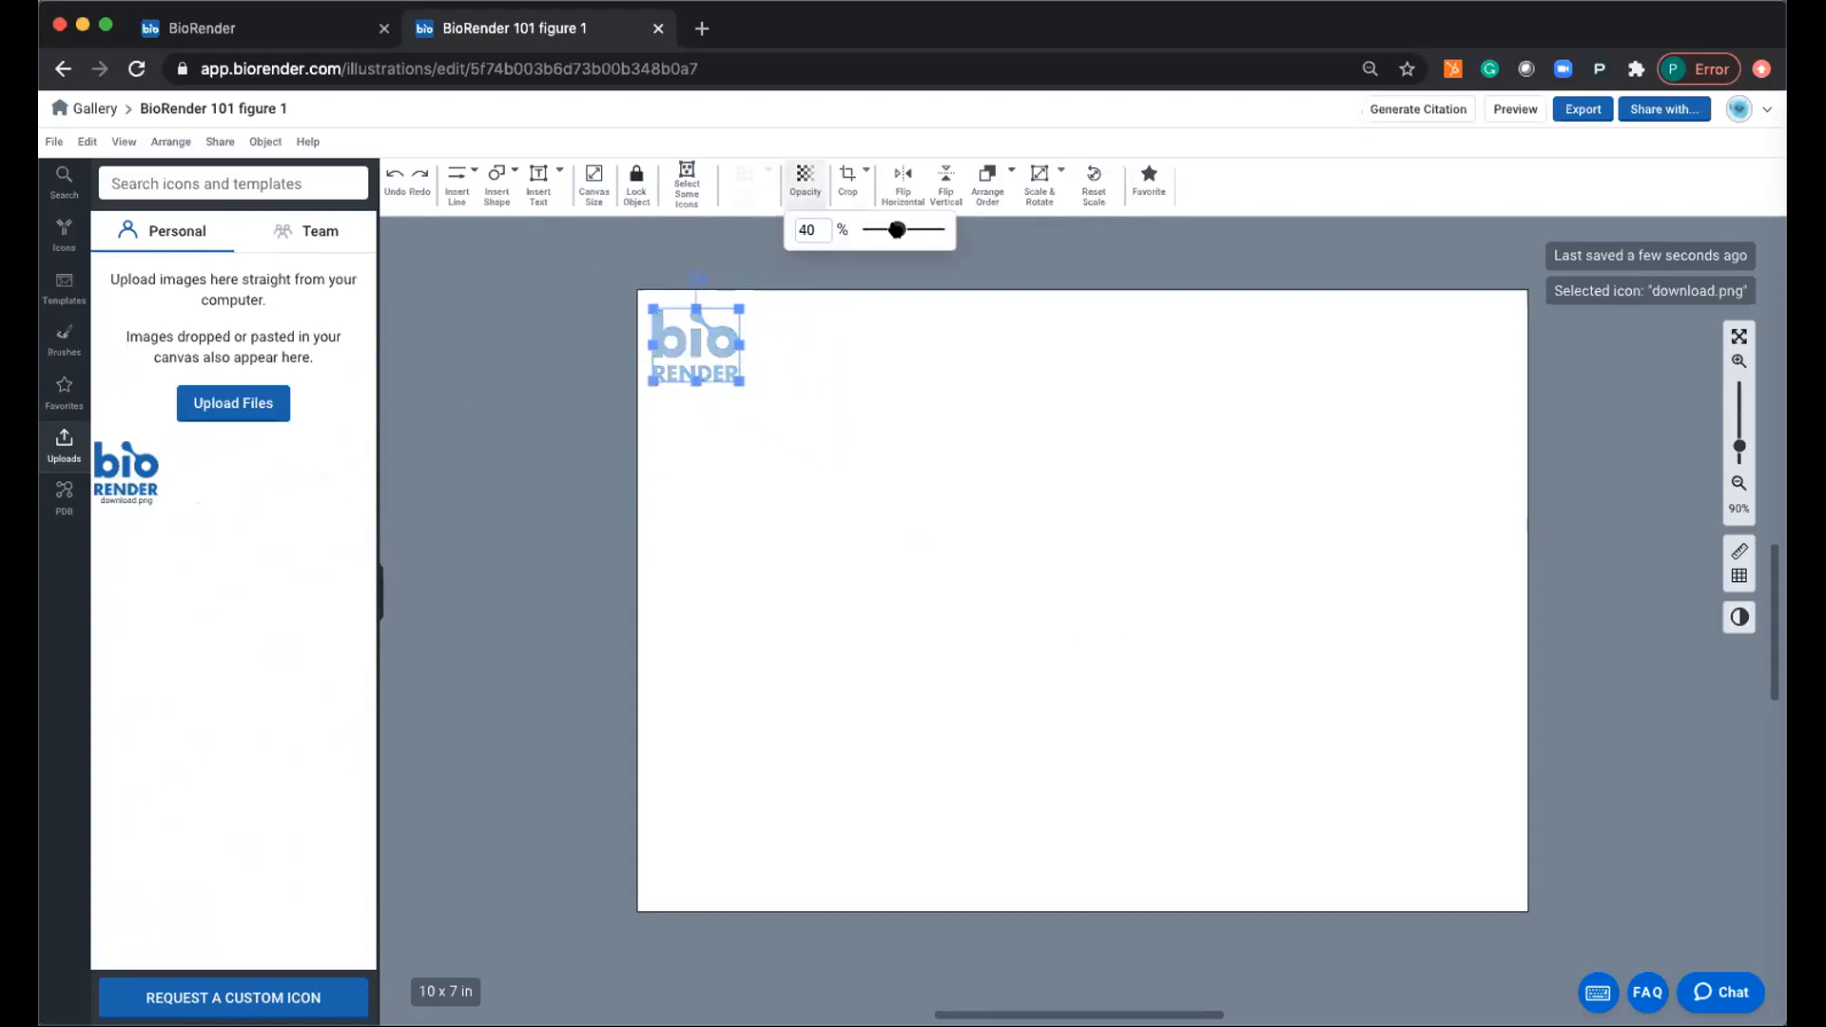
left_click(892, 397)
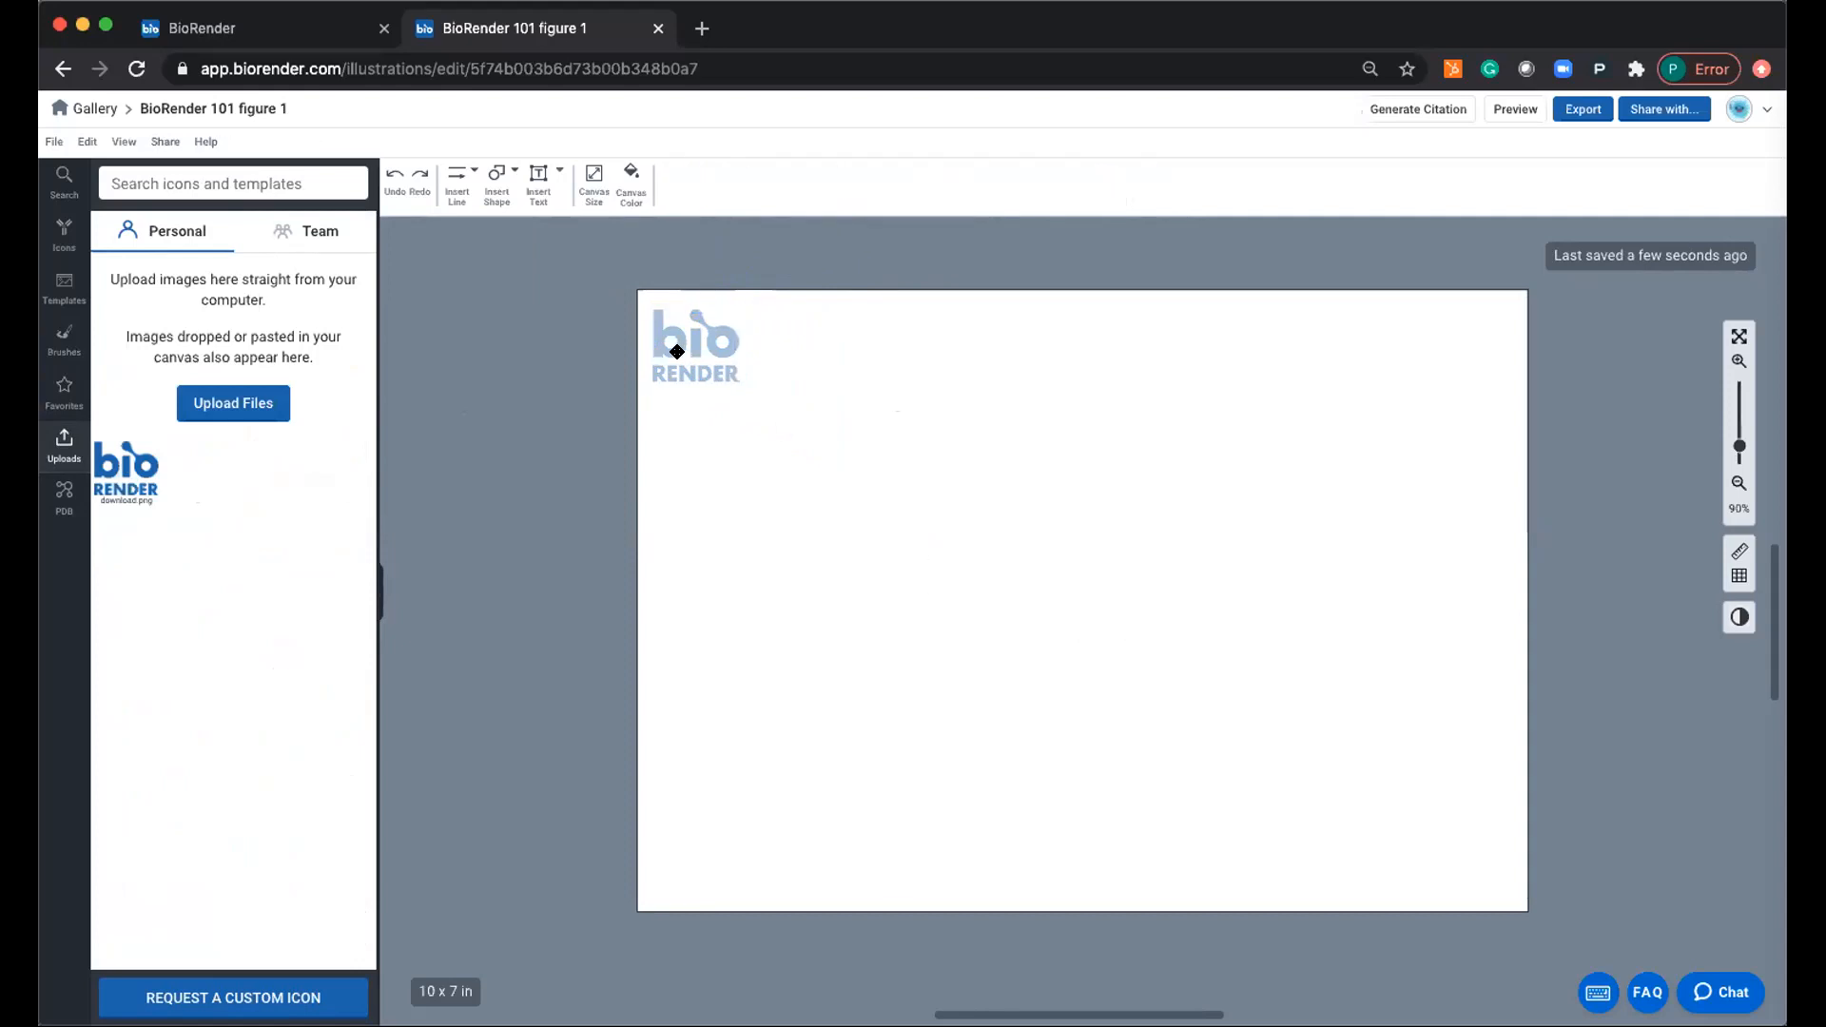
Delete the faded BioRender logo from the canvas's upper-left corner.
left_click_drag(695, 341, 698, 348)
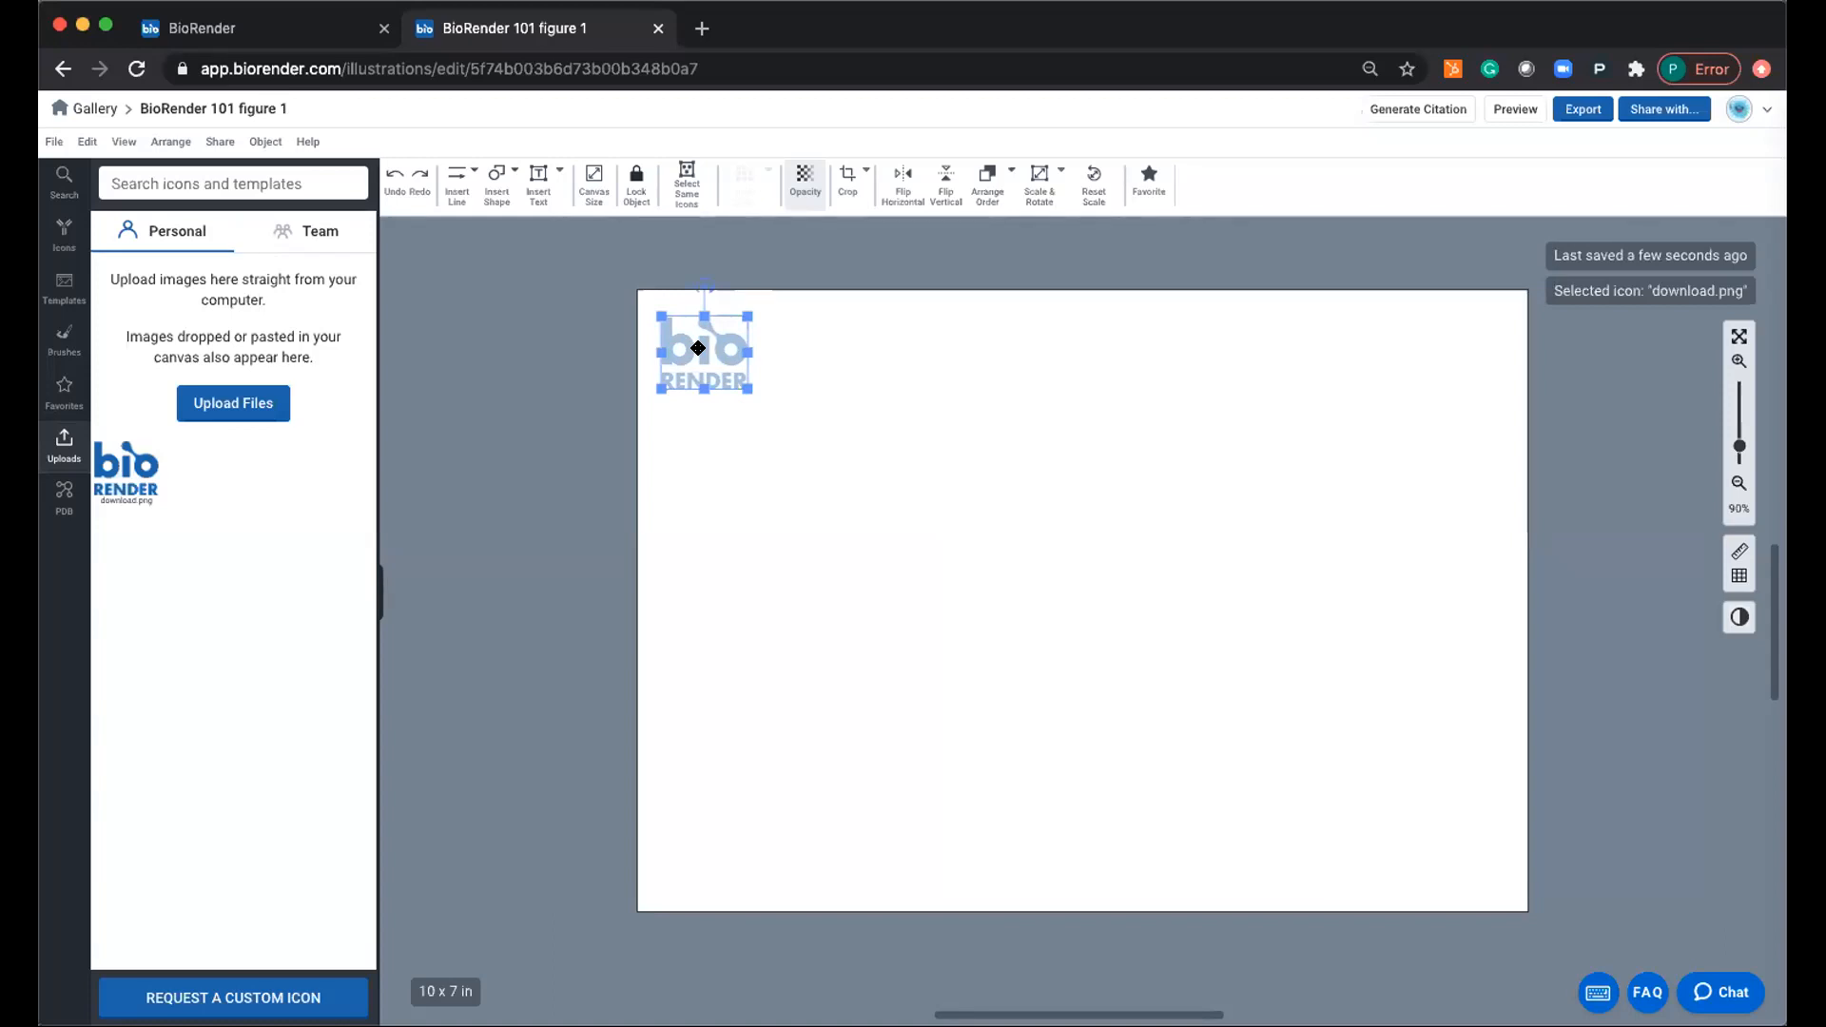
key("Delete")
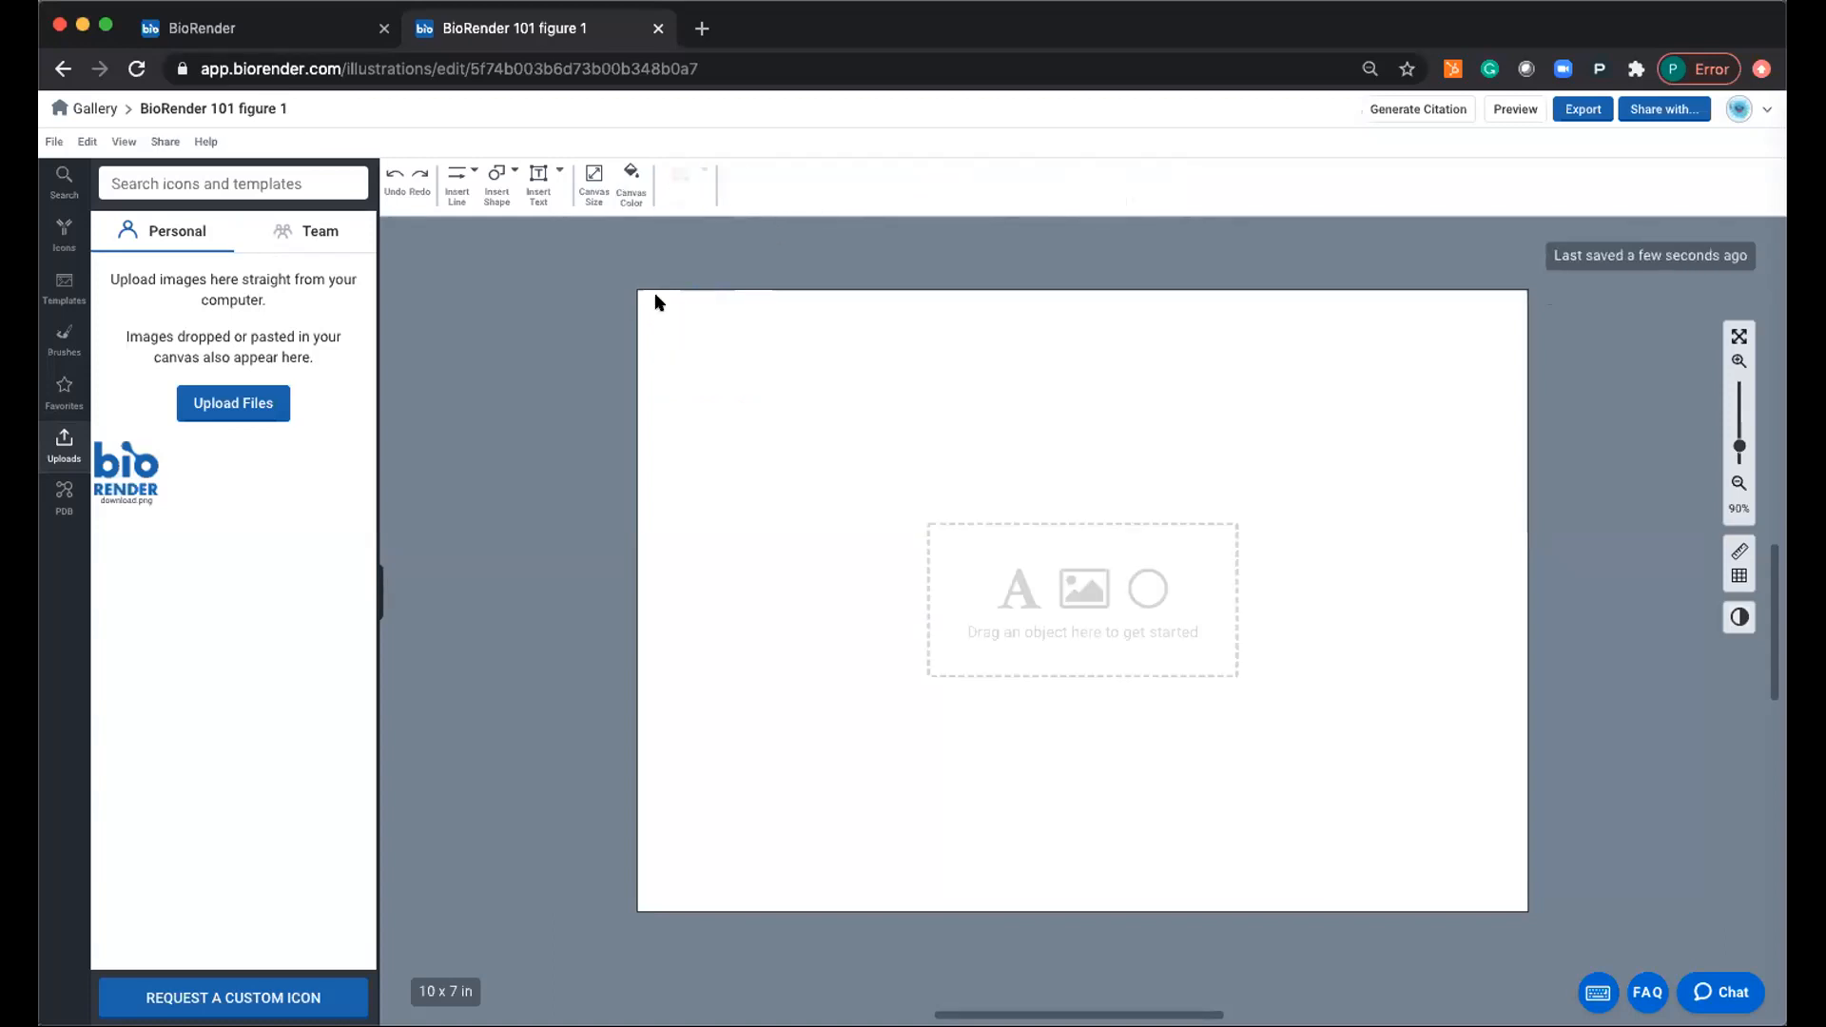
View the saved PDB proteins and look over the PDB Builder's protein ID entry and presets without loading a protein.
left_click(63, 496)
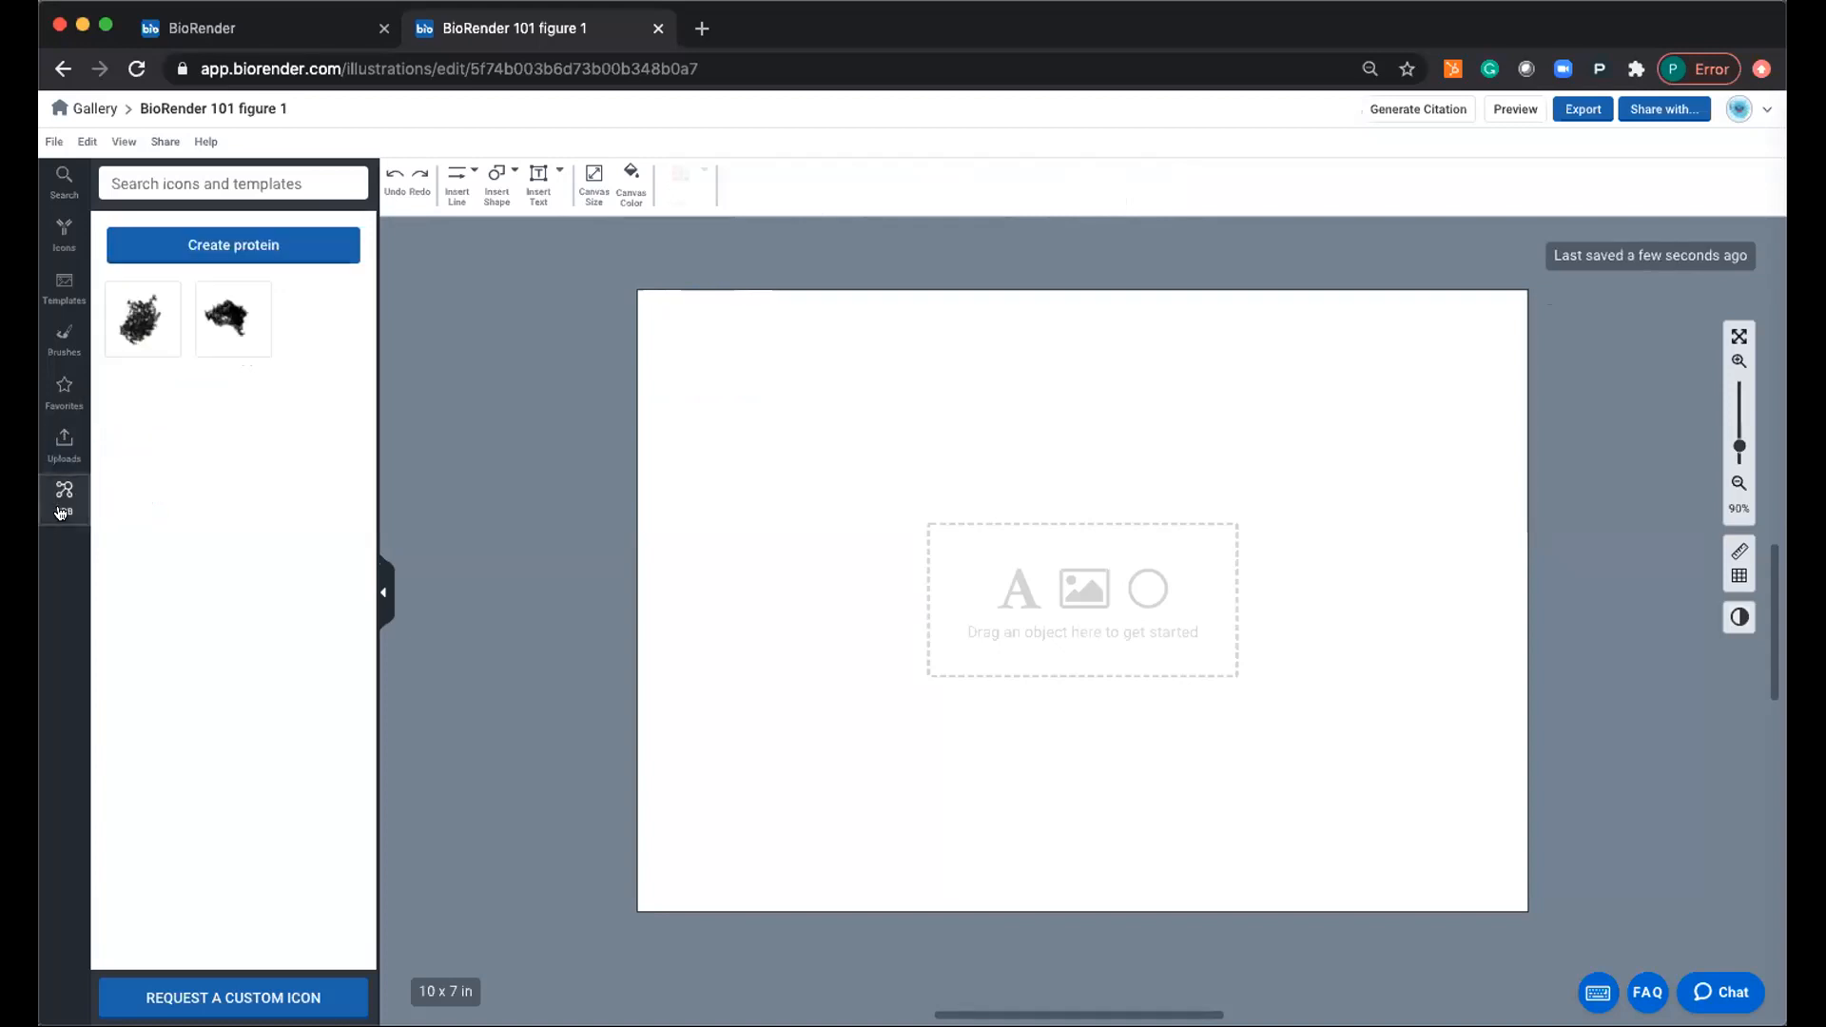
left_click(244, 251)
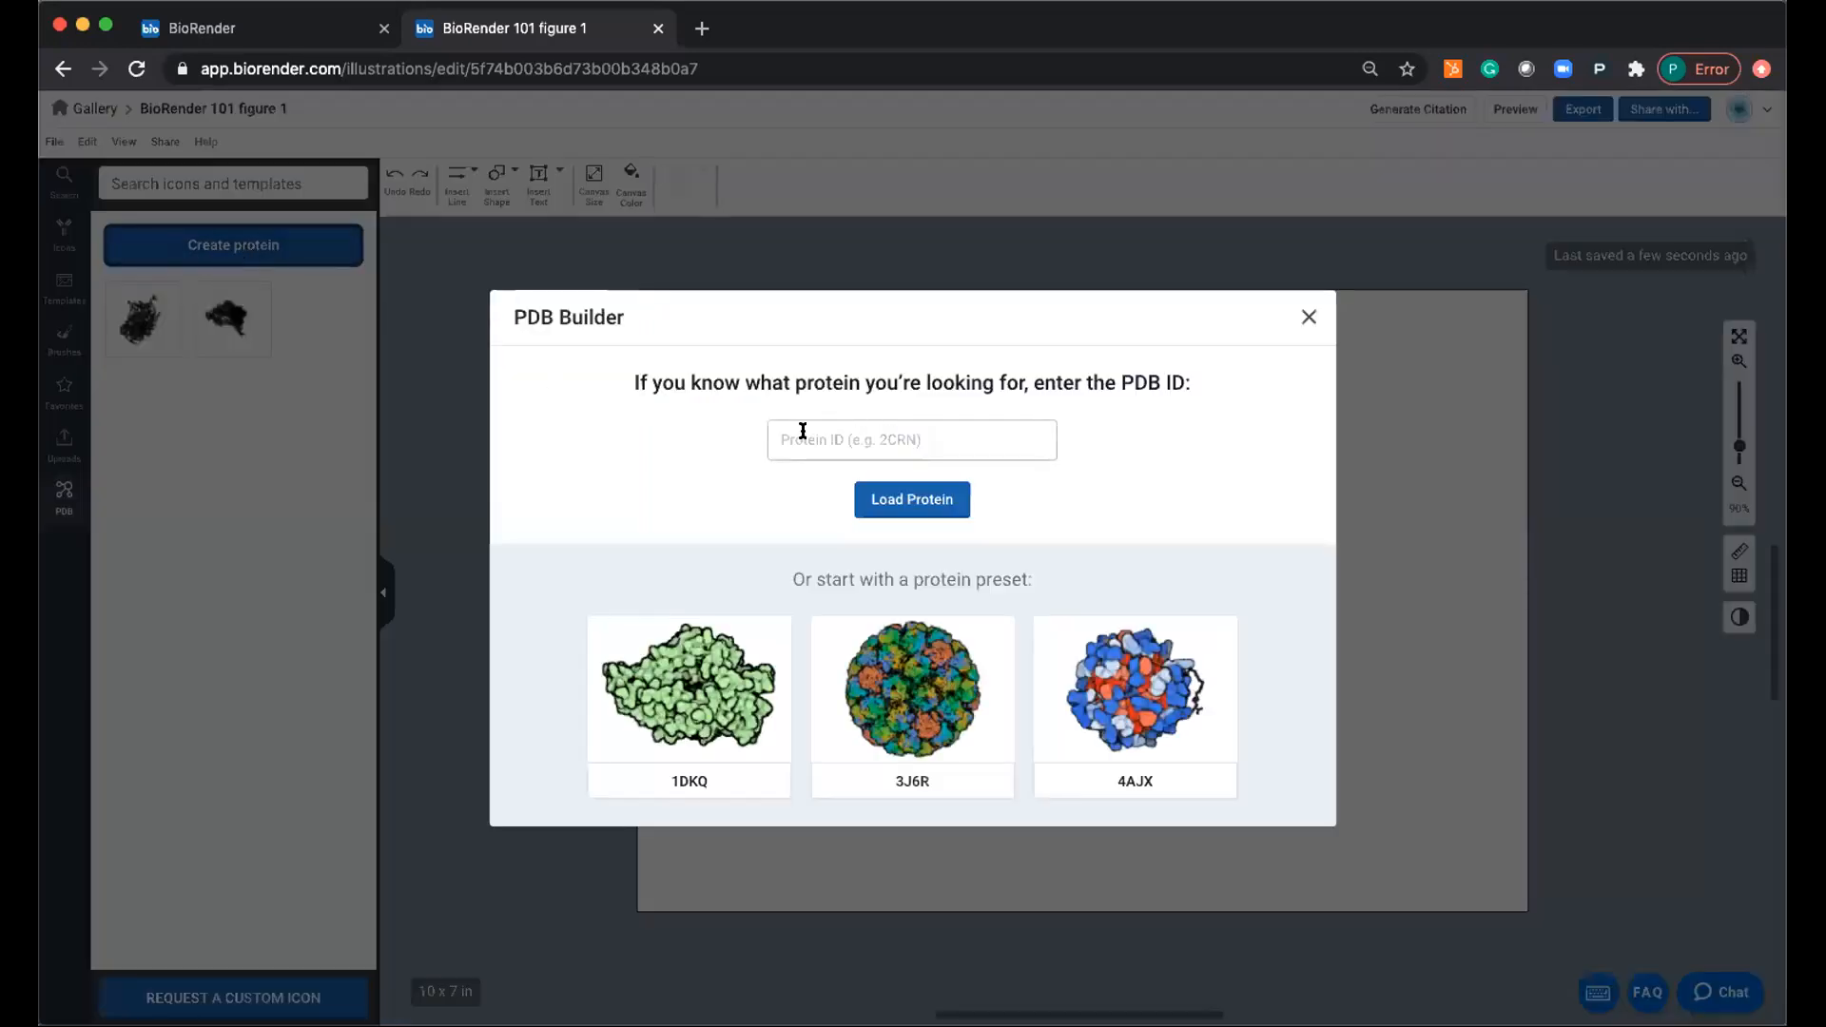
left_click(1309, 317)
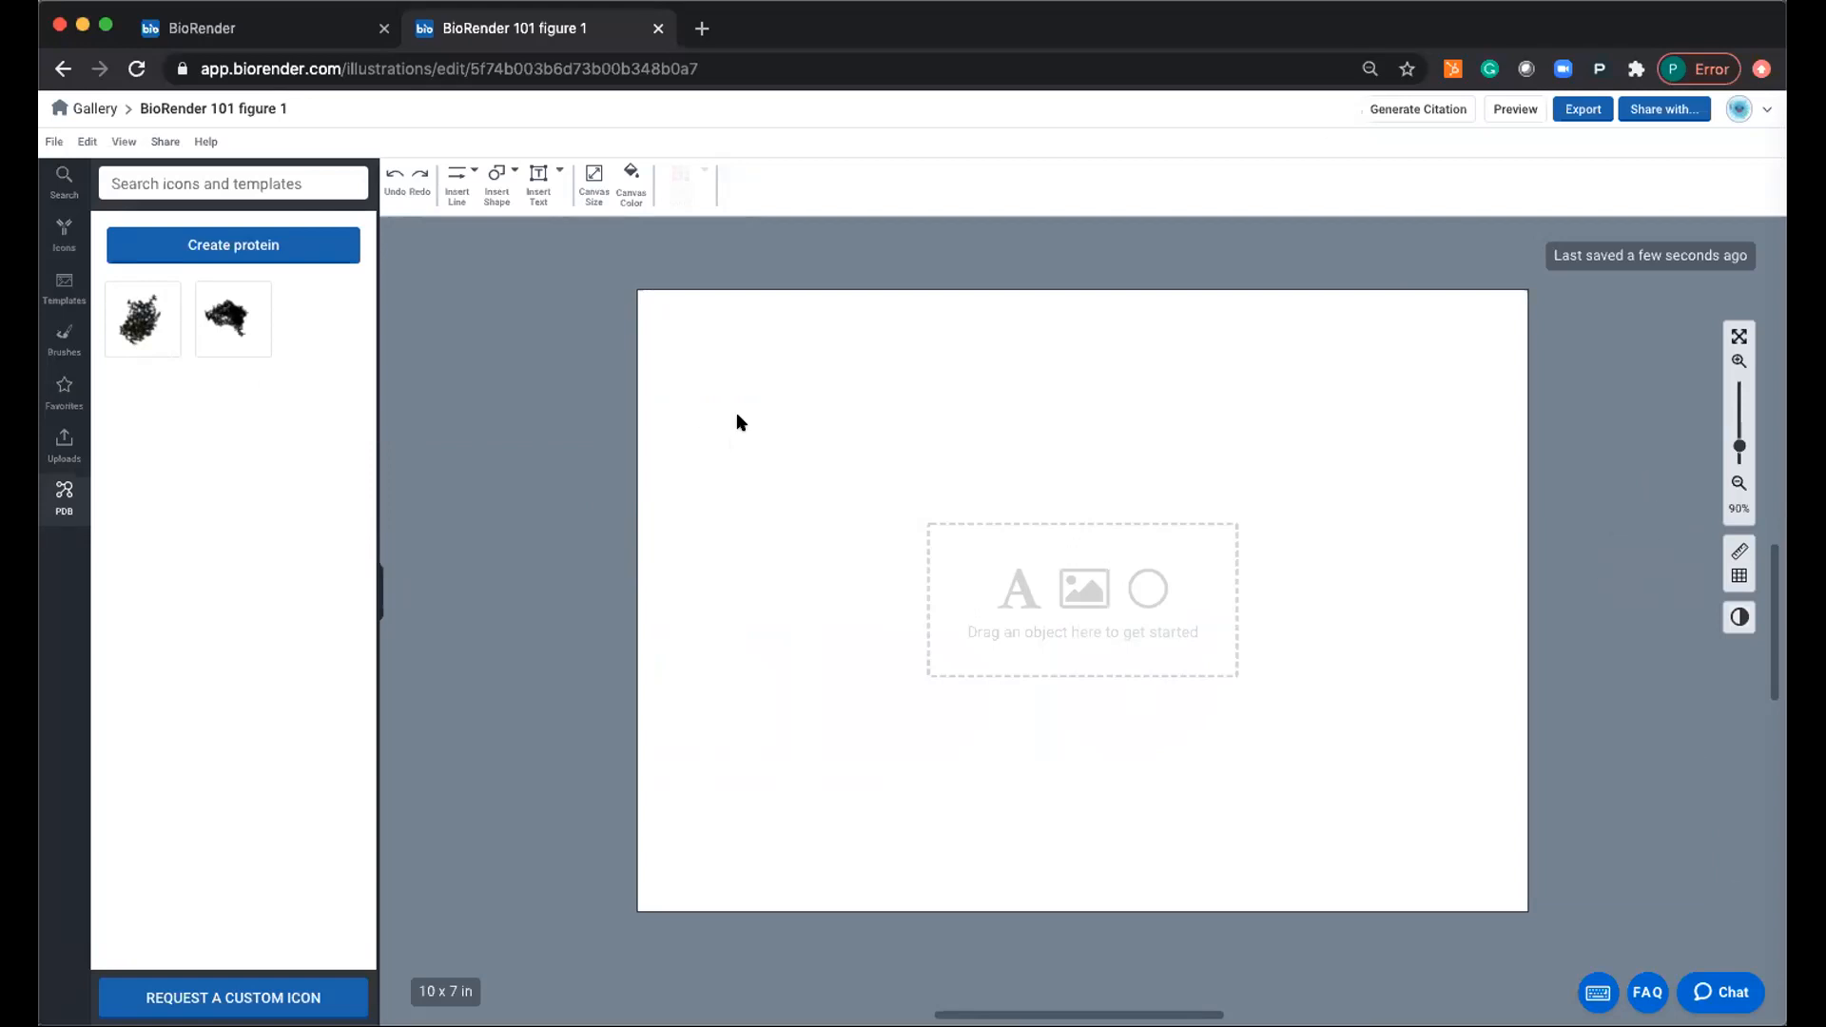
Search the icon library for "mouse with tumor", preview the Mouse (lateral, with tumors) icon, and clear the search.
left_click(63, 230)
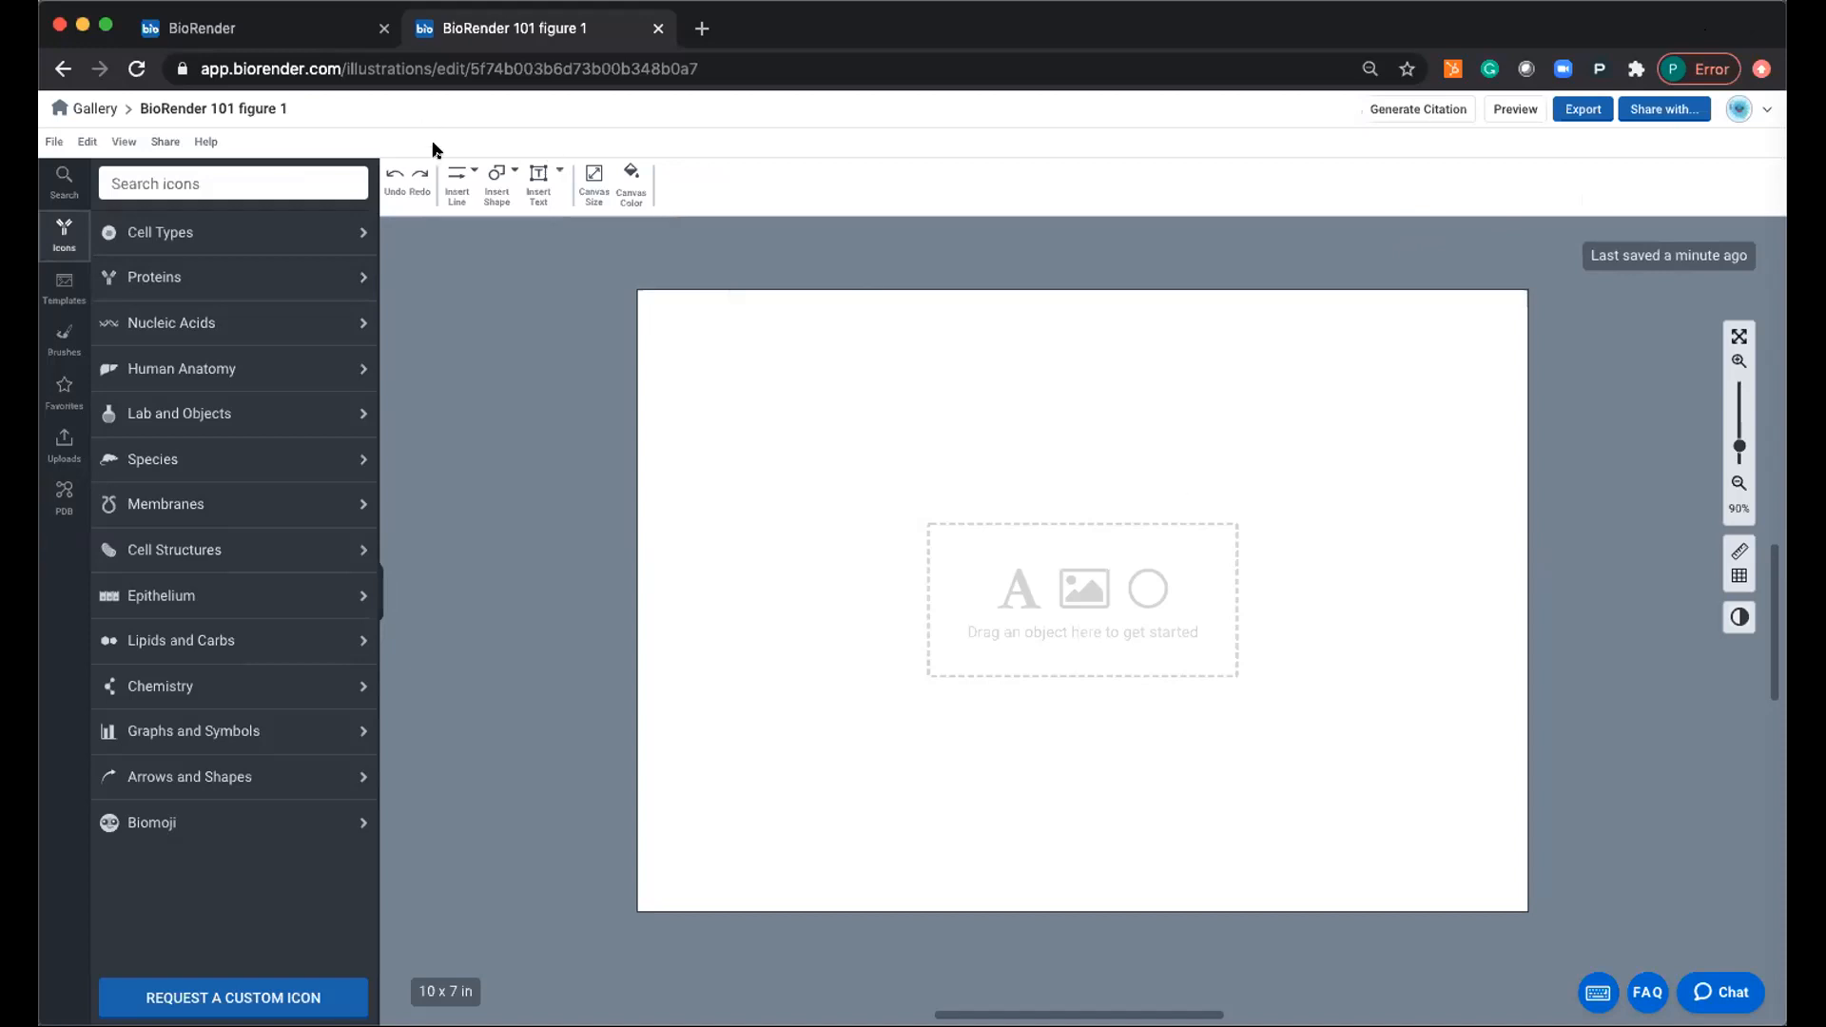
left_click(249, 178)
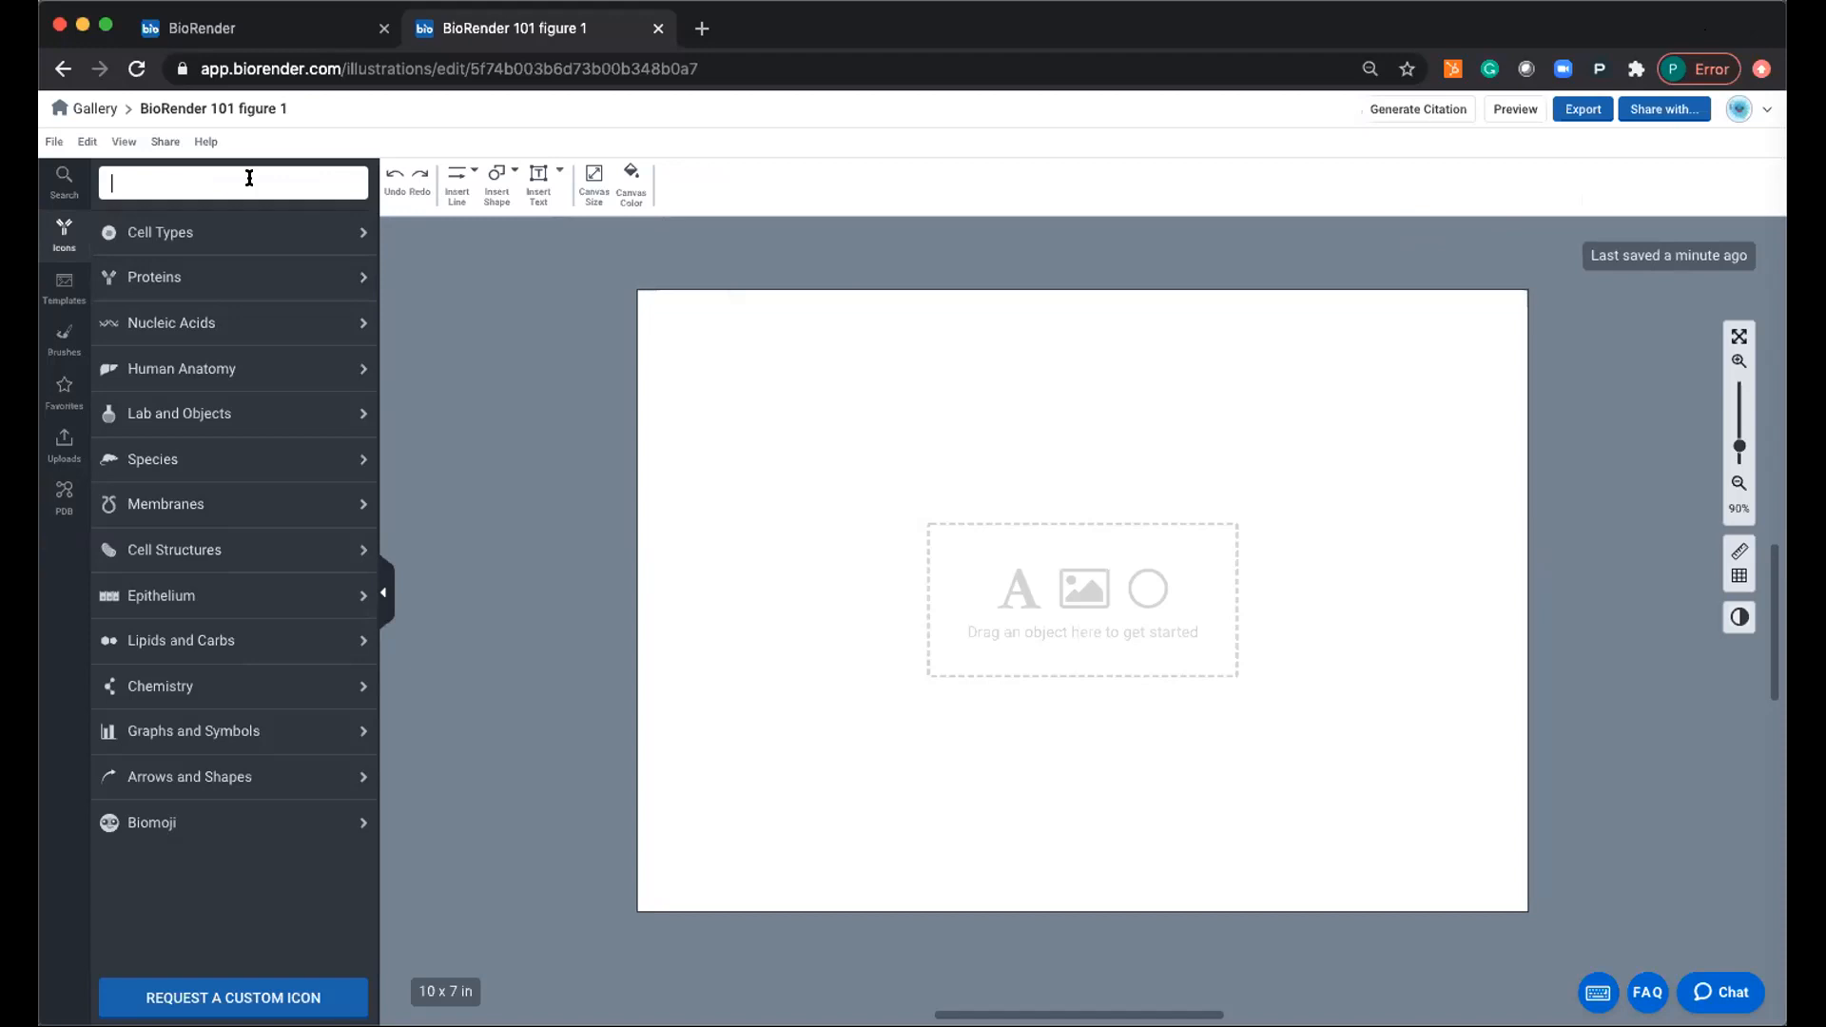
type("mo")
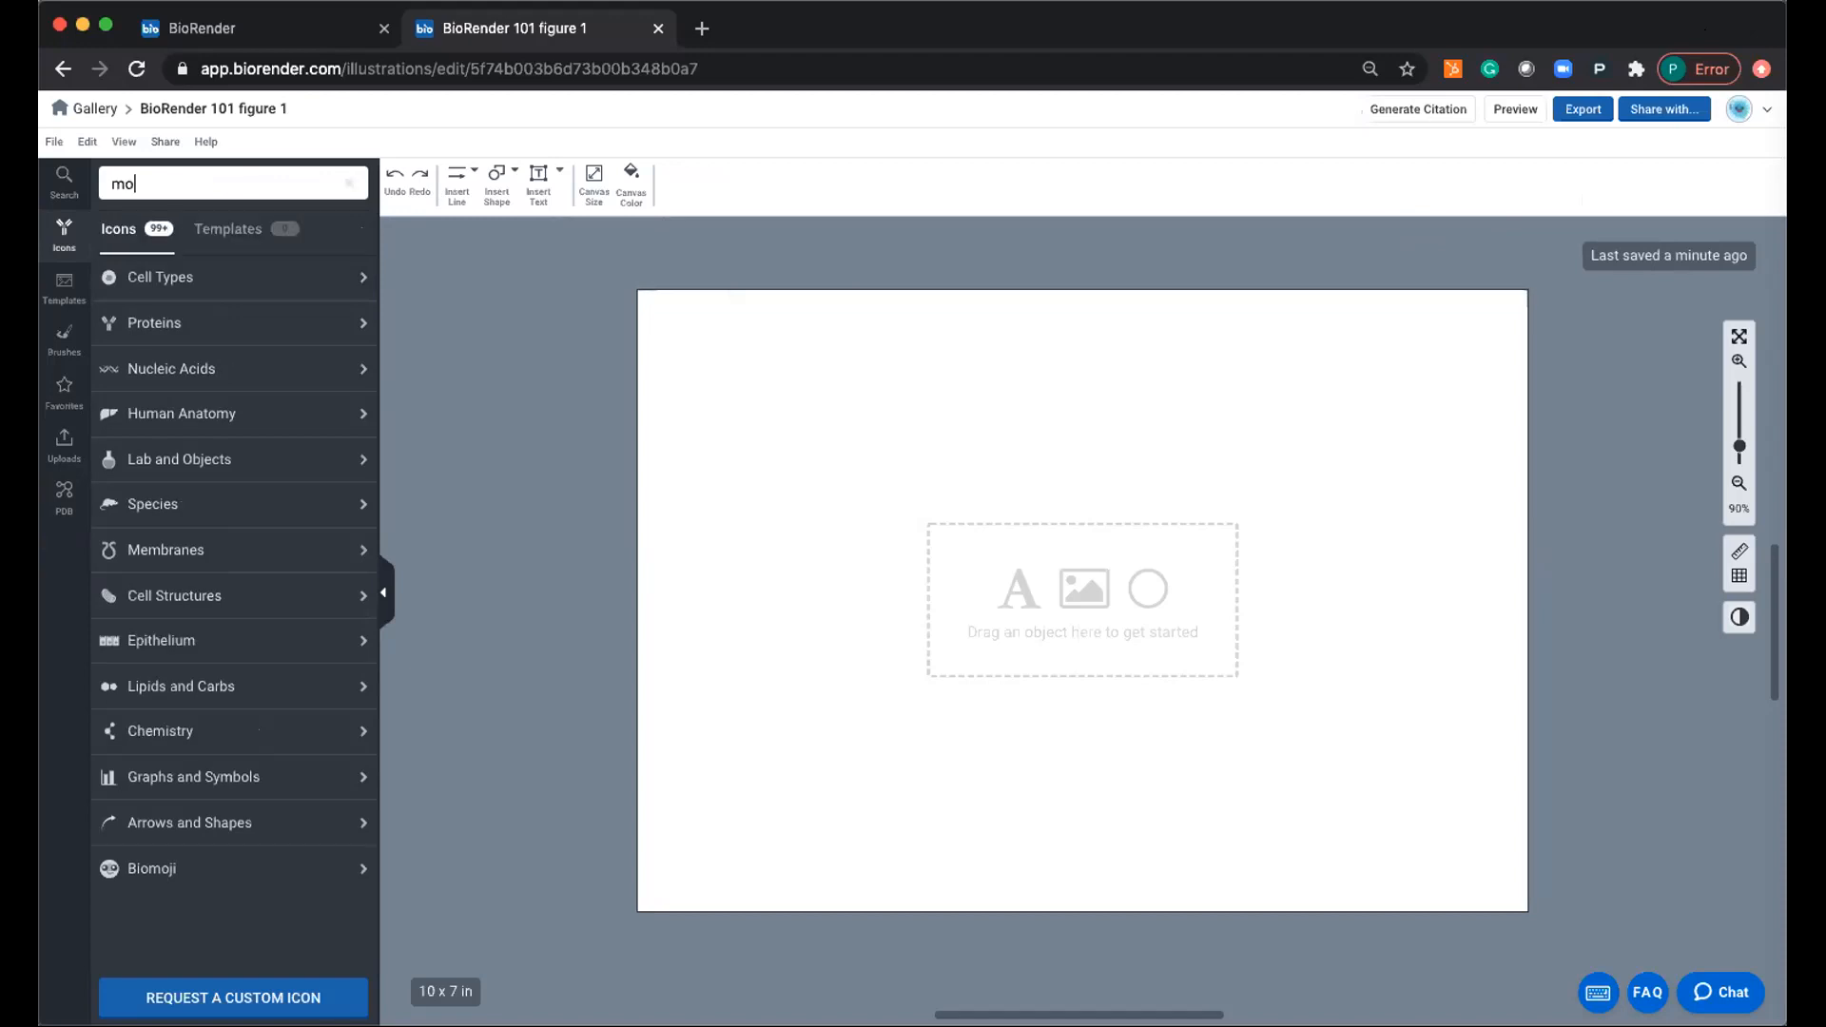
type("use with")
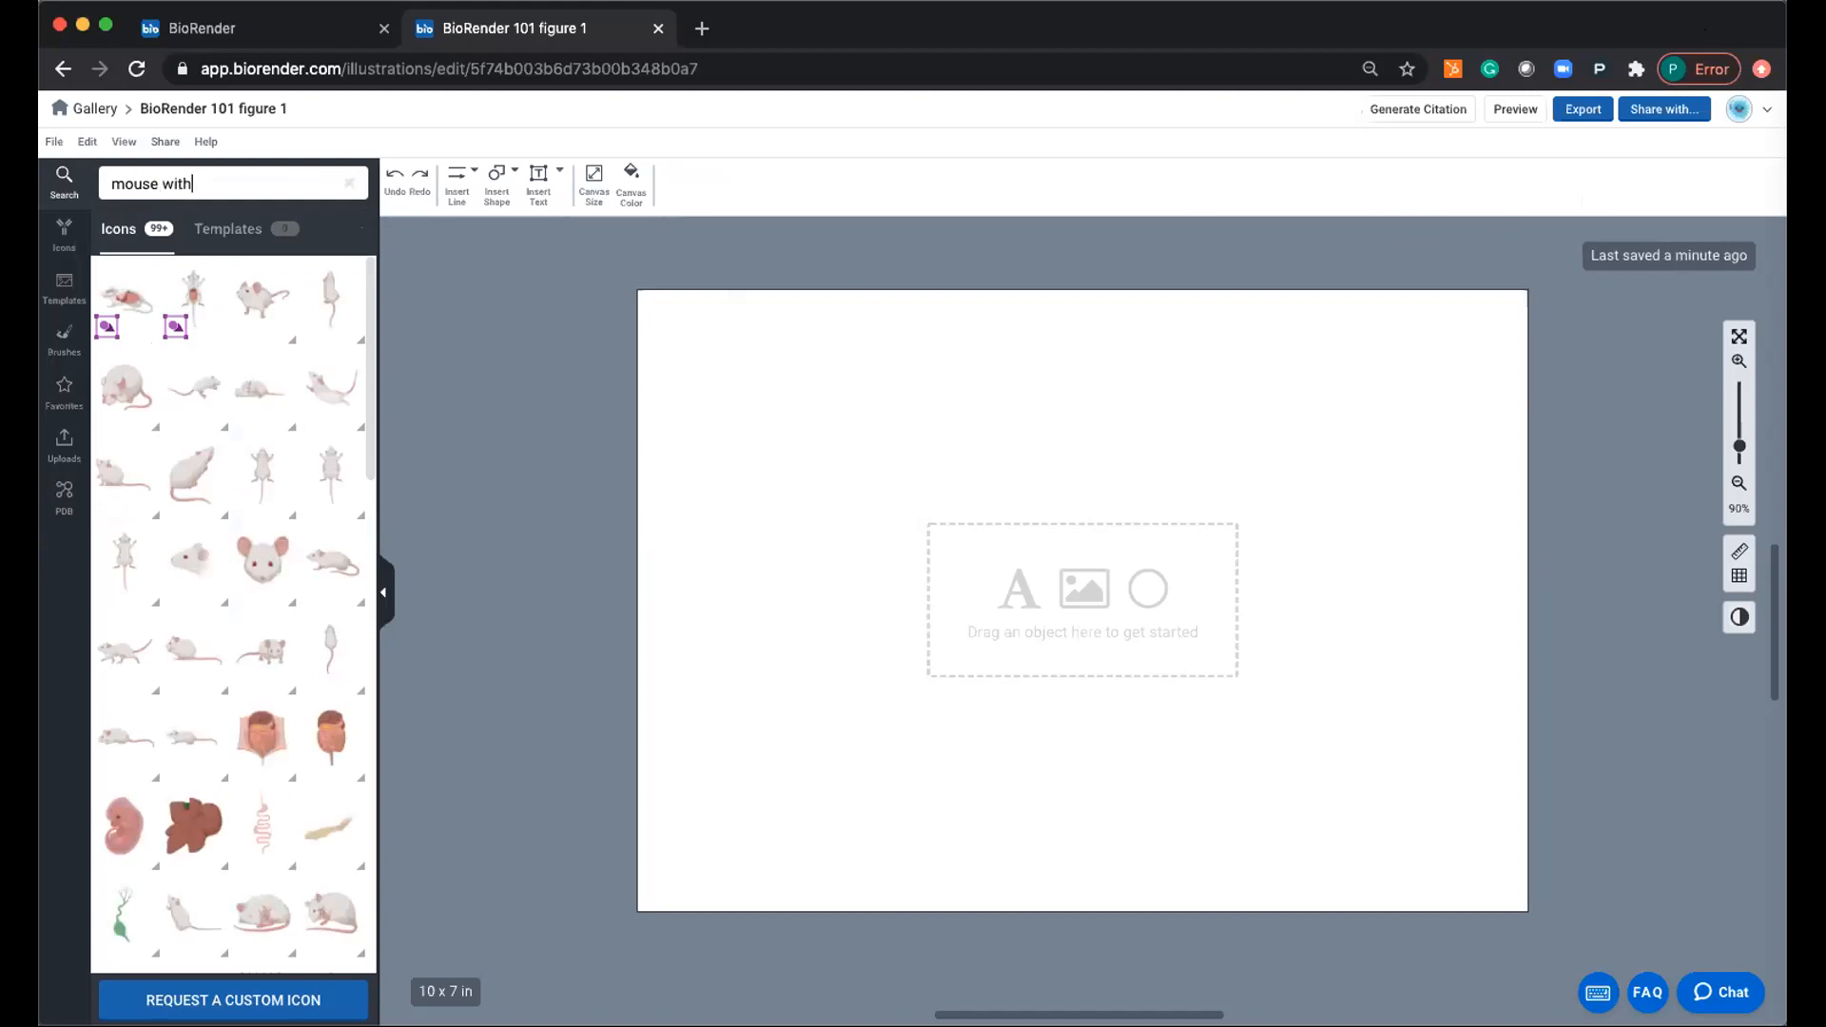
type("or")
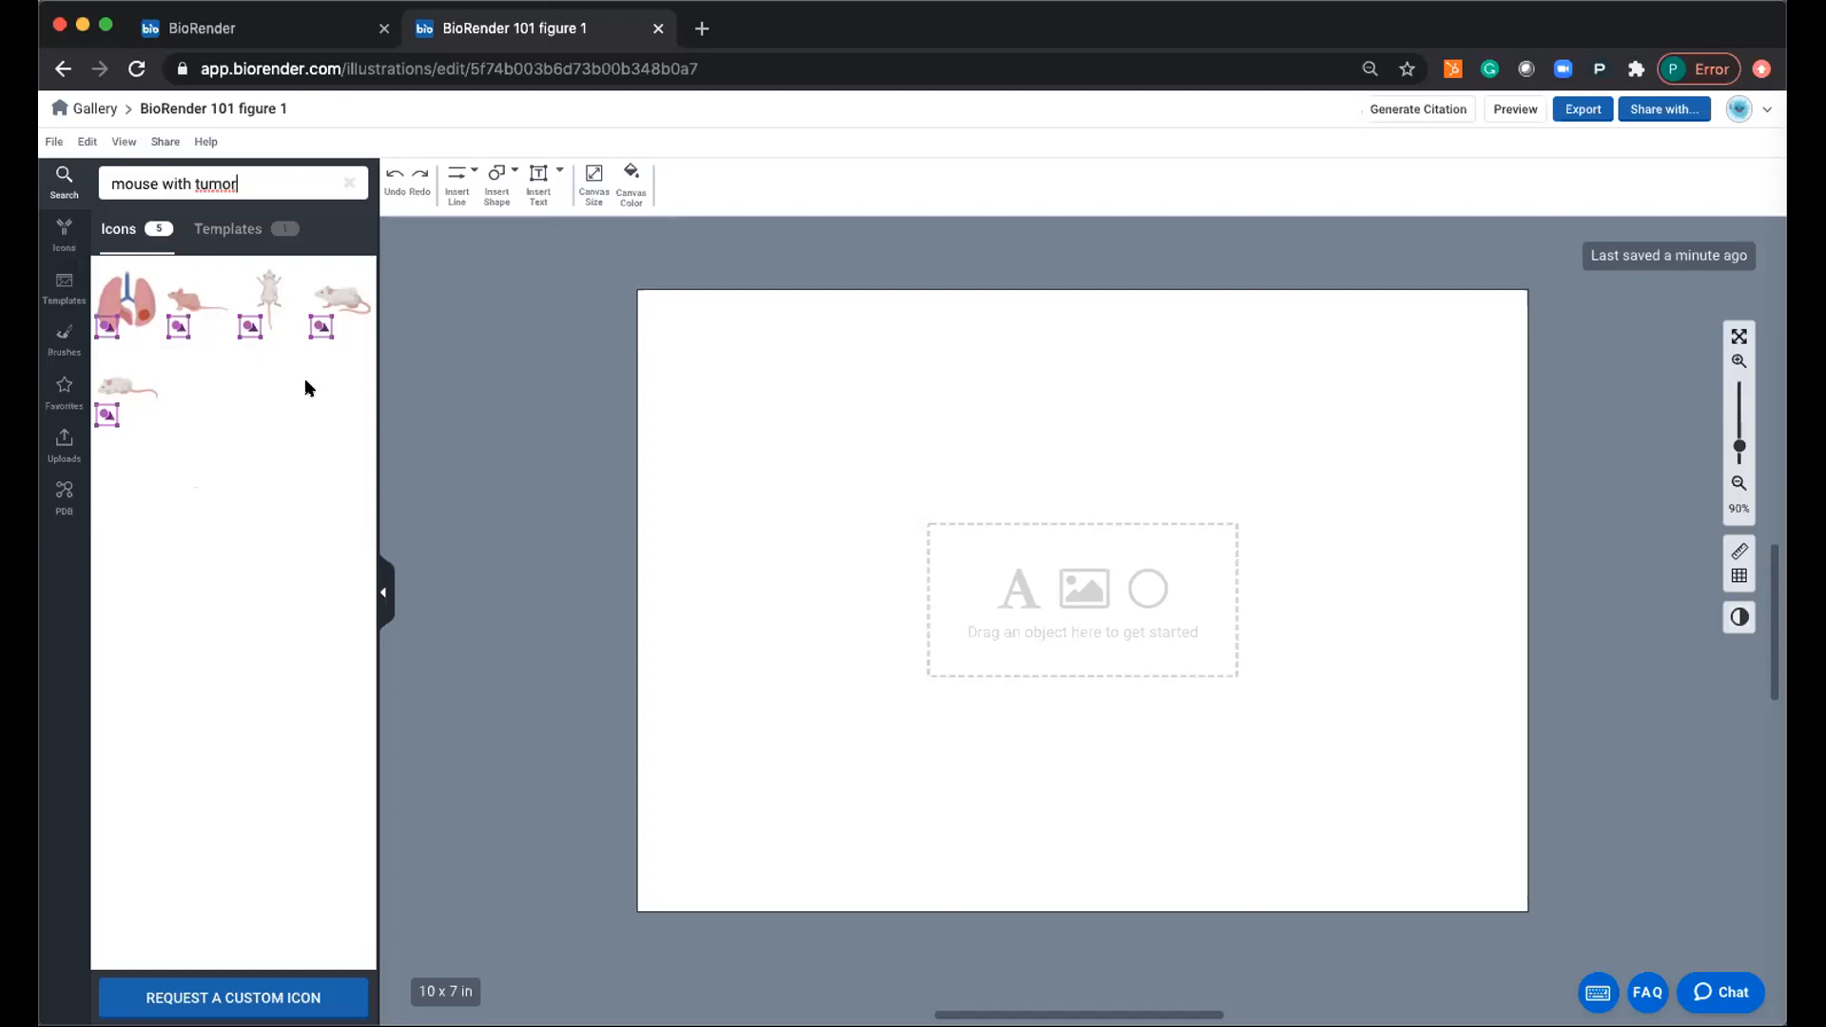
mouse_move(335, 307)
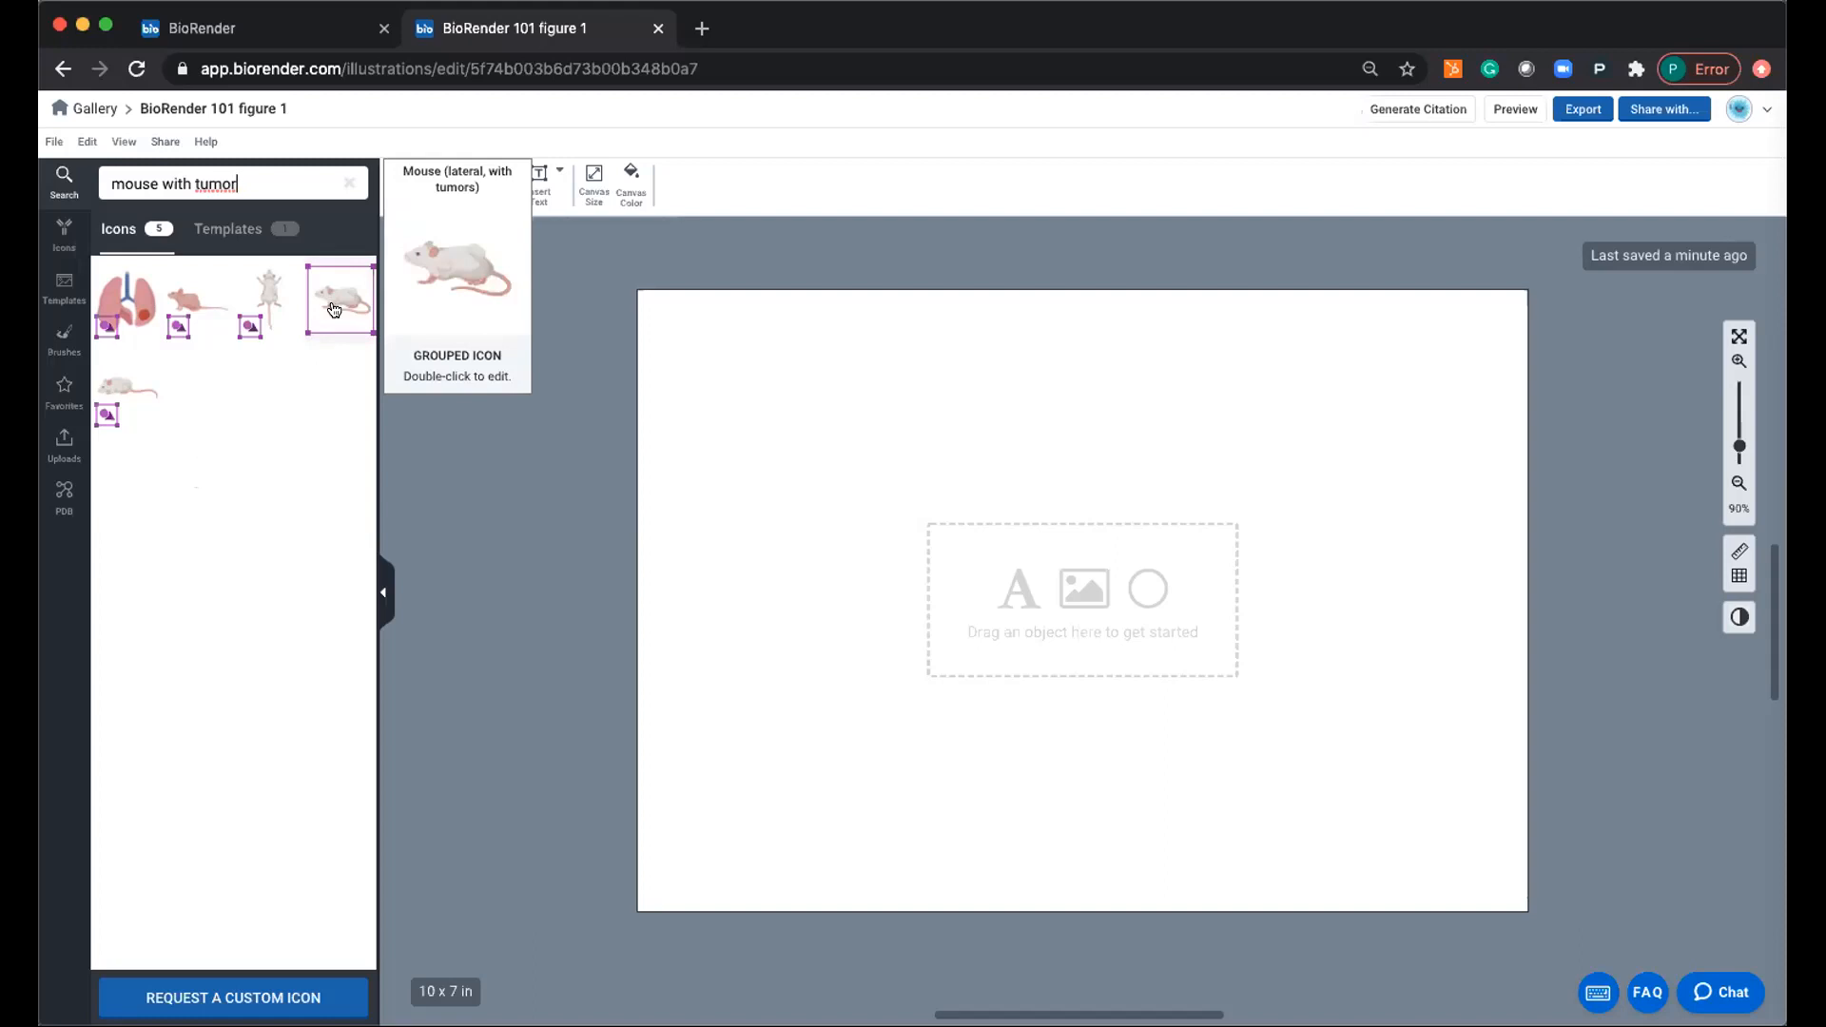
left_click(348, 182)
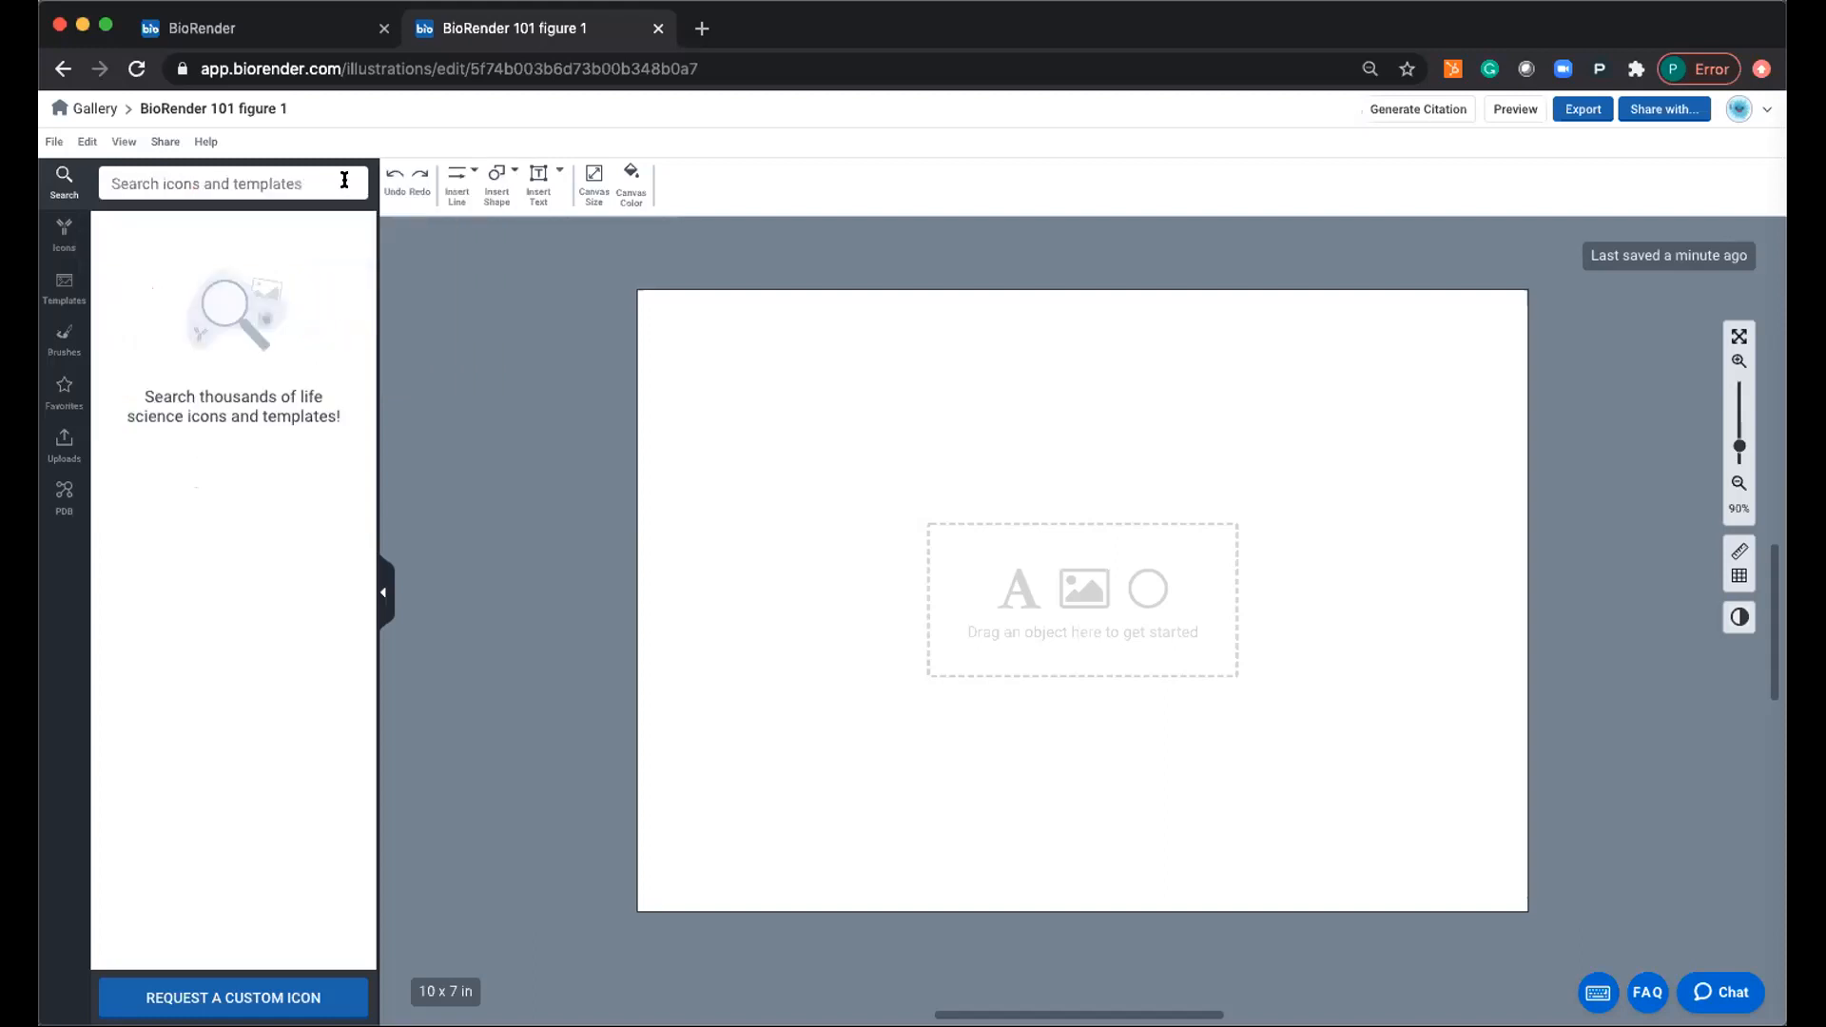
Browse the Epithelial Cells icons under Cell Types and preview the A549 cell.
left_click(64, 233)
left_click(149, 231)
left_click(174, 278)
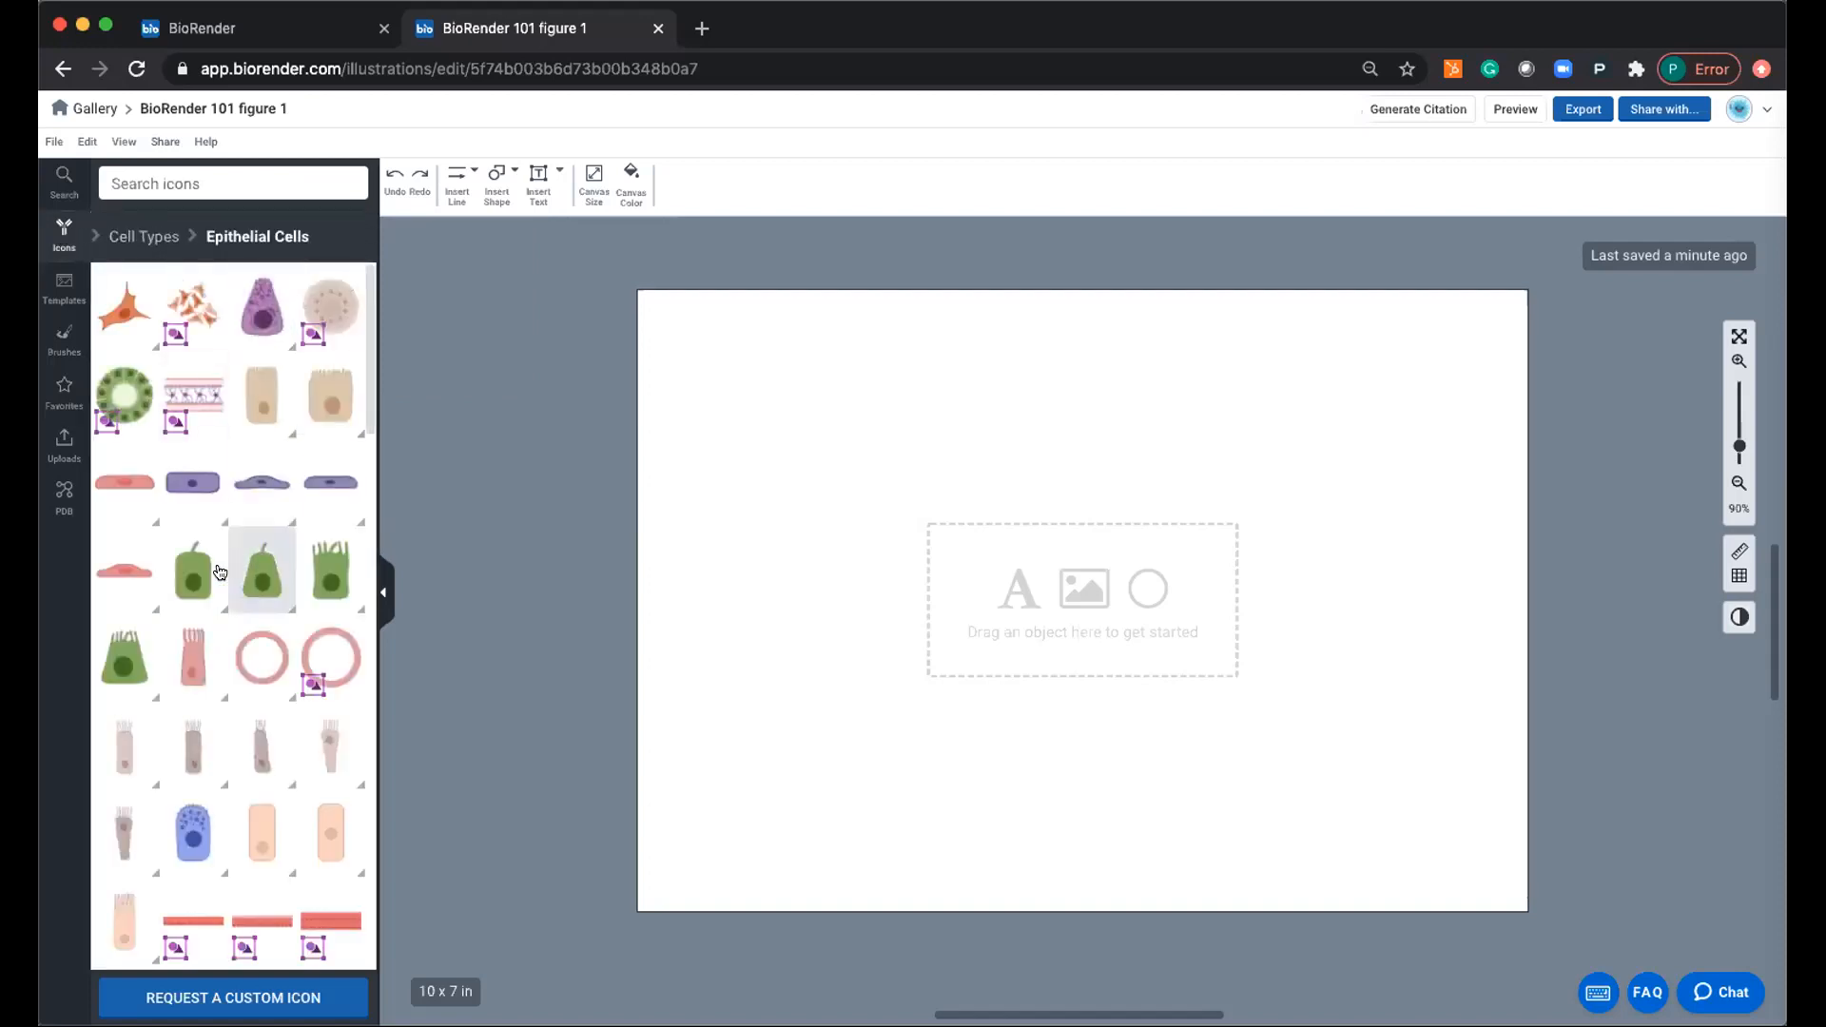
mouse_move(128, 332)
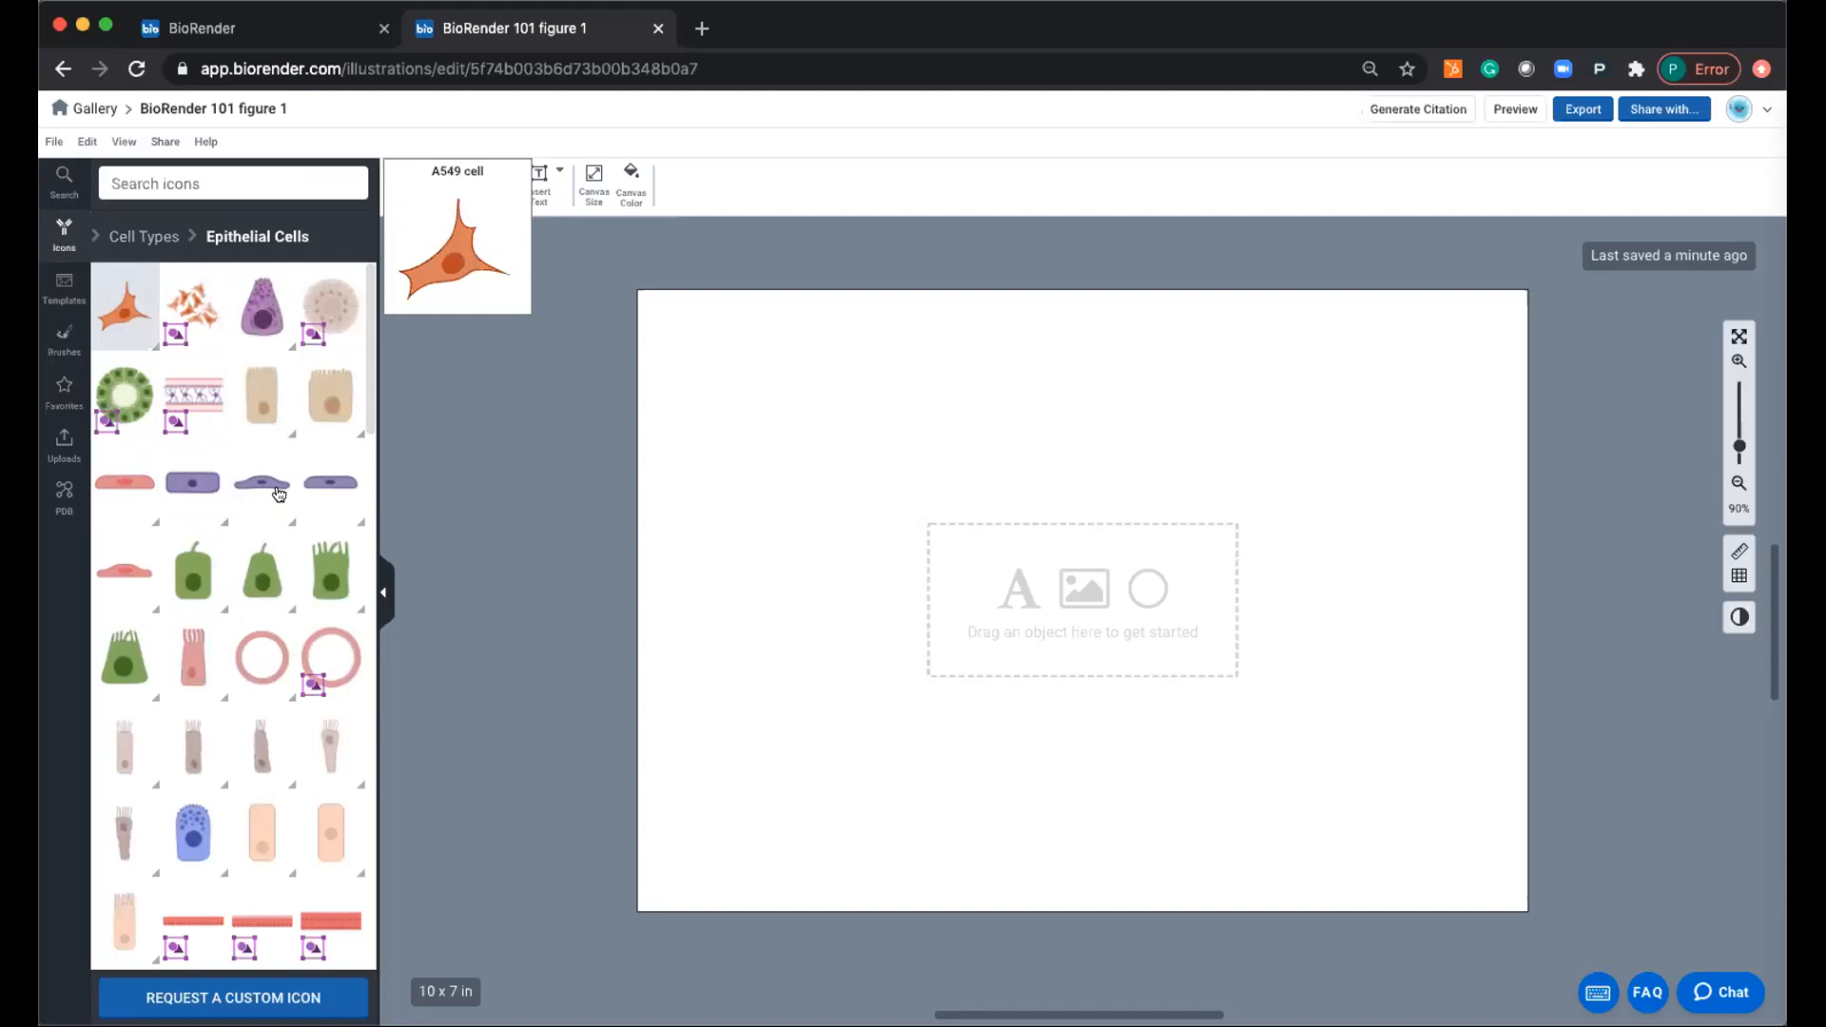
Search for "mouse with tumor" and place the Mouse (lateral, with tumors) icon just left of the canvas's center.
left_click(188, 179)
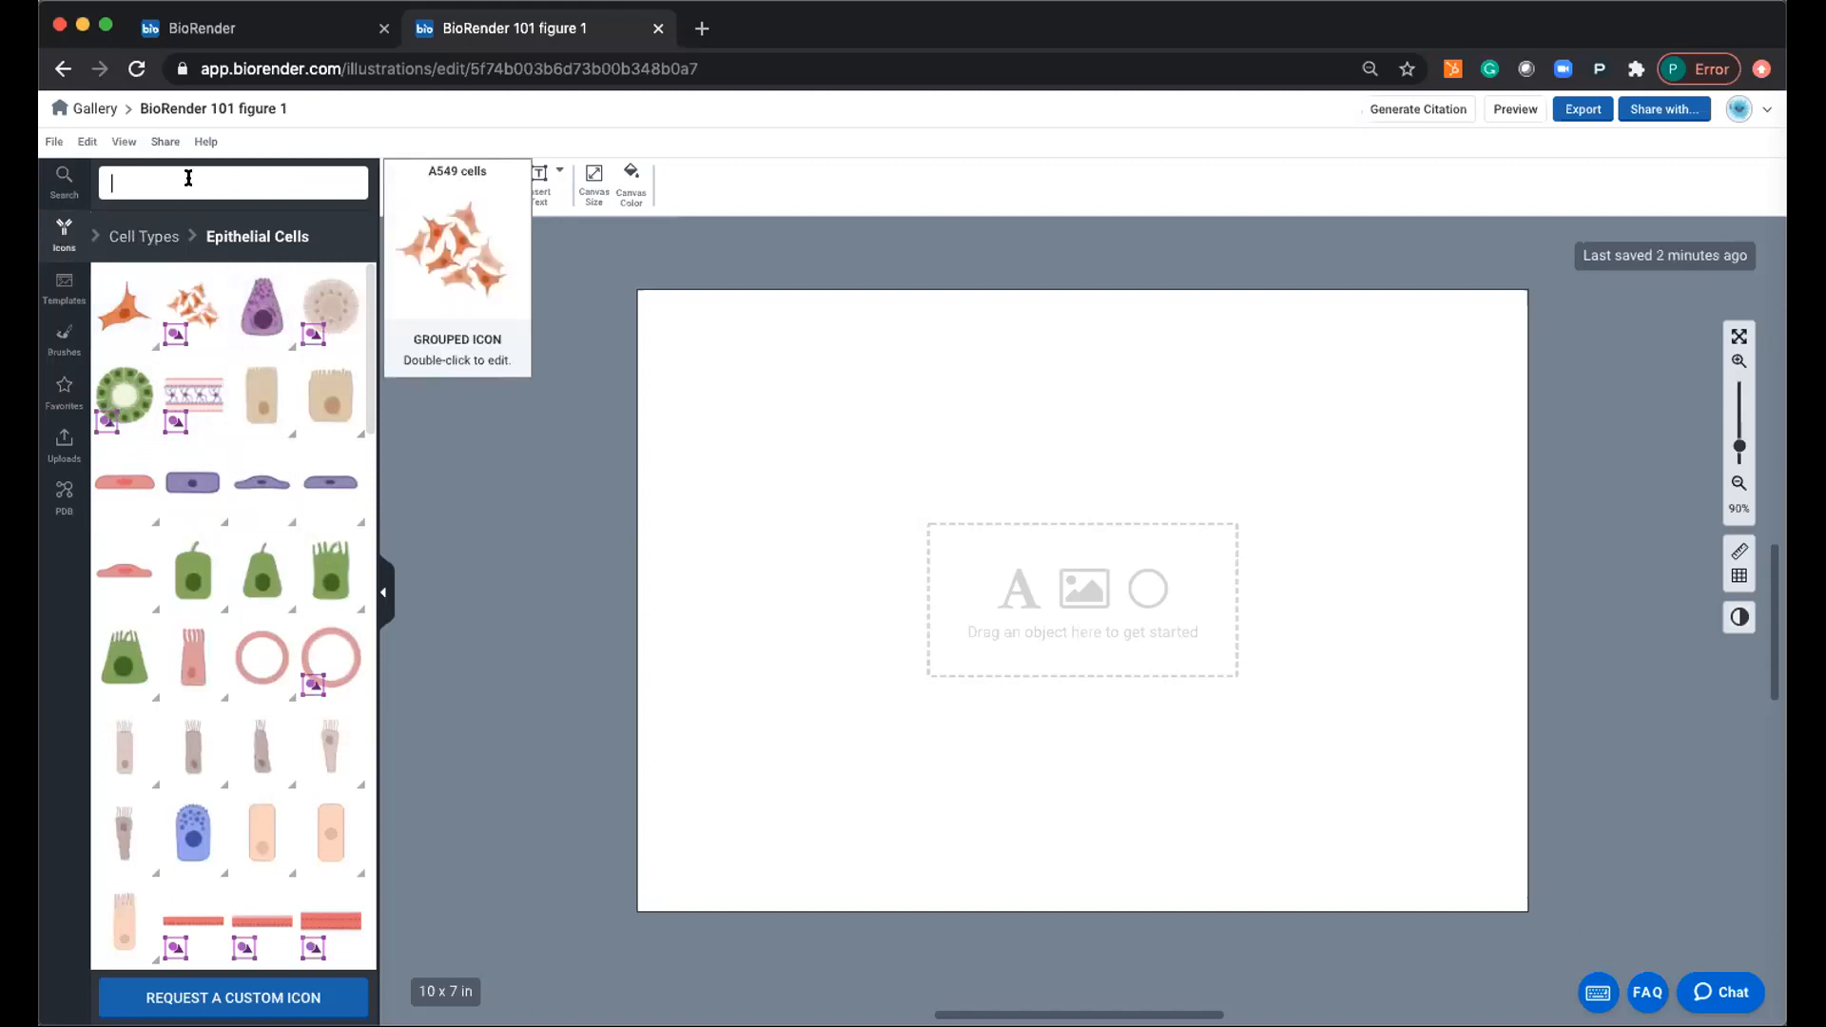
type("mouse with tumor")
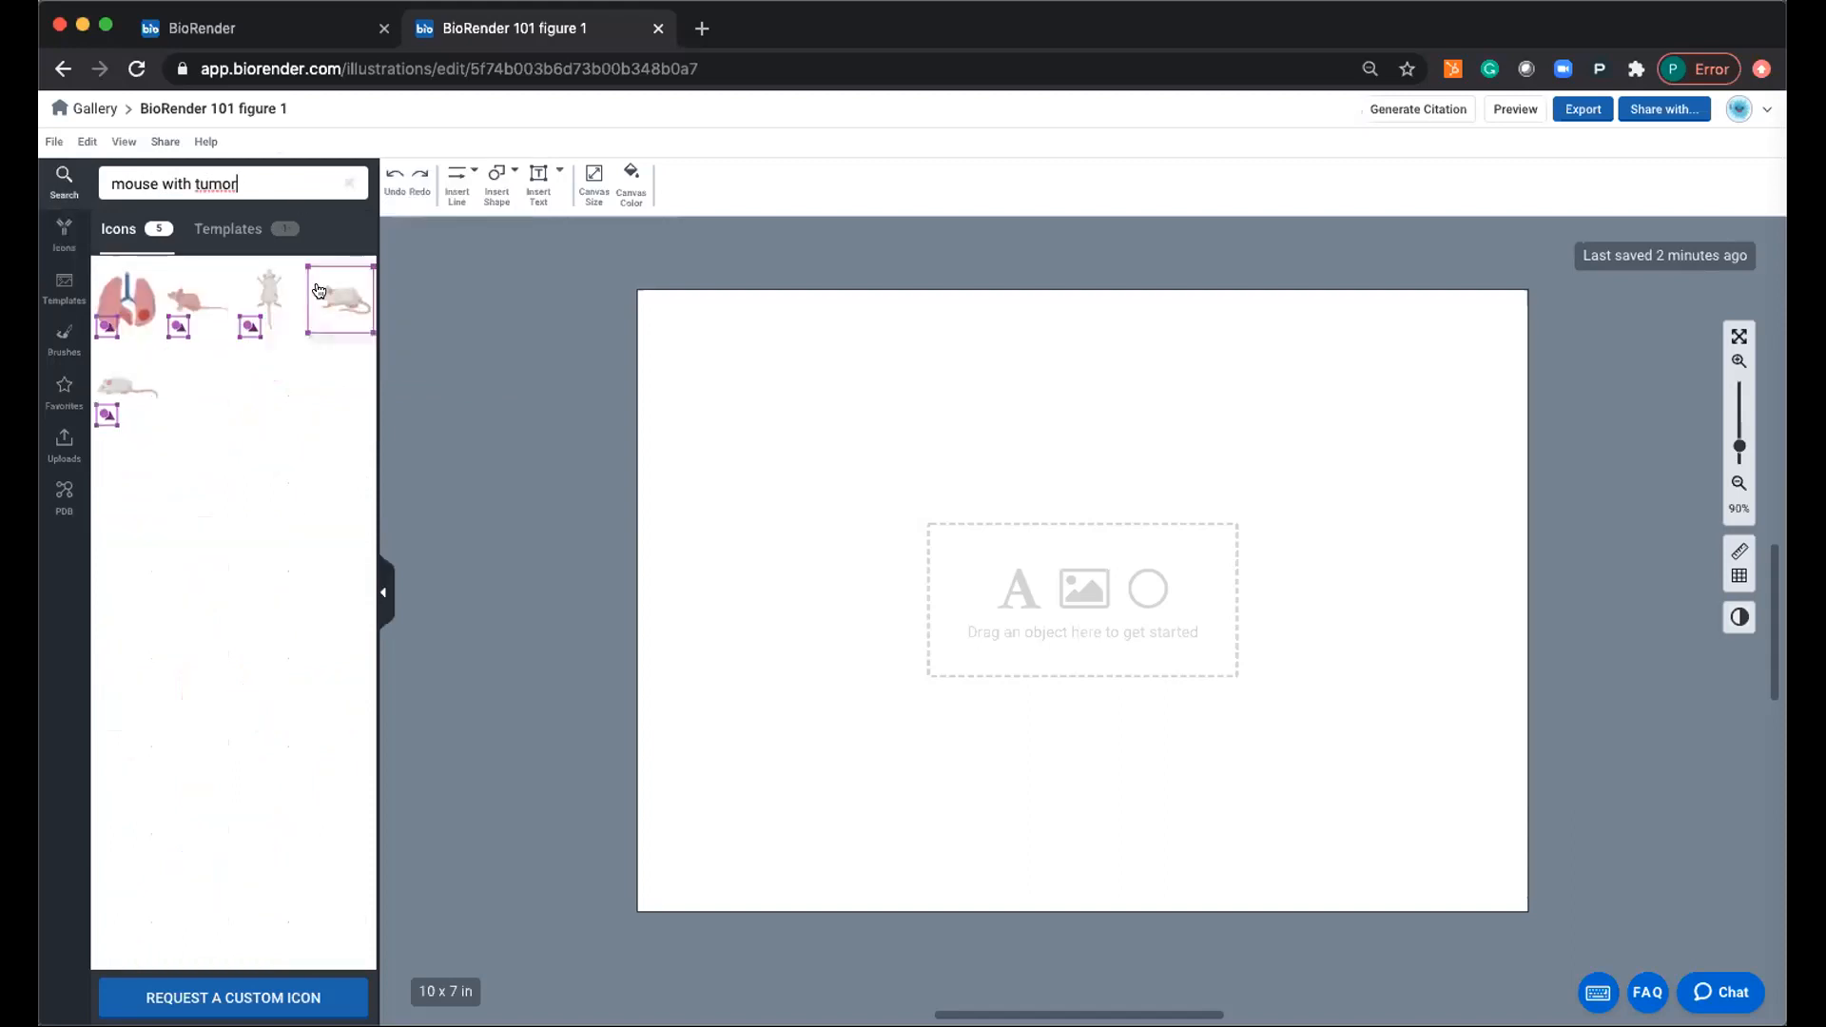
left_click_drag(319, 291, 638, 378)
left_click_drag(740, 414, 873, 551)
Enter group editing on the placed mouse to view its parts, and exit without changing them.
double_click(873, 551)
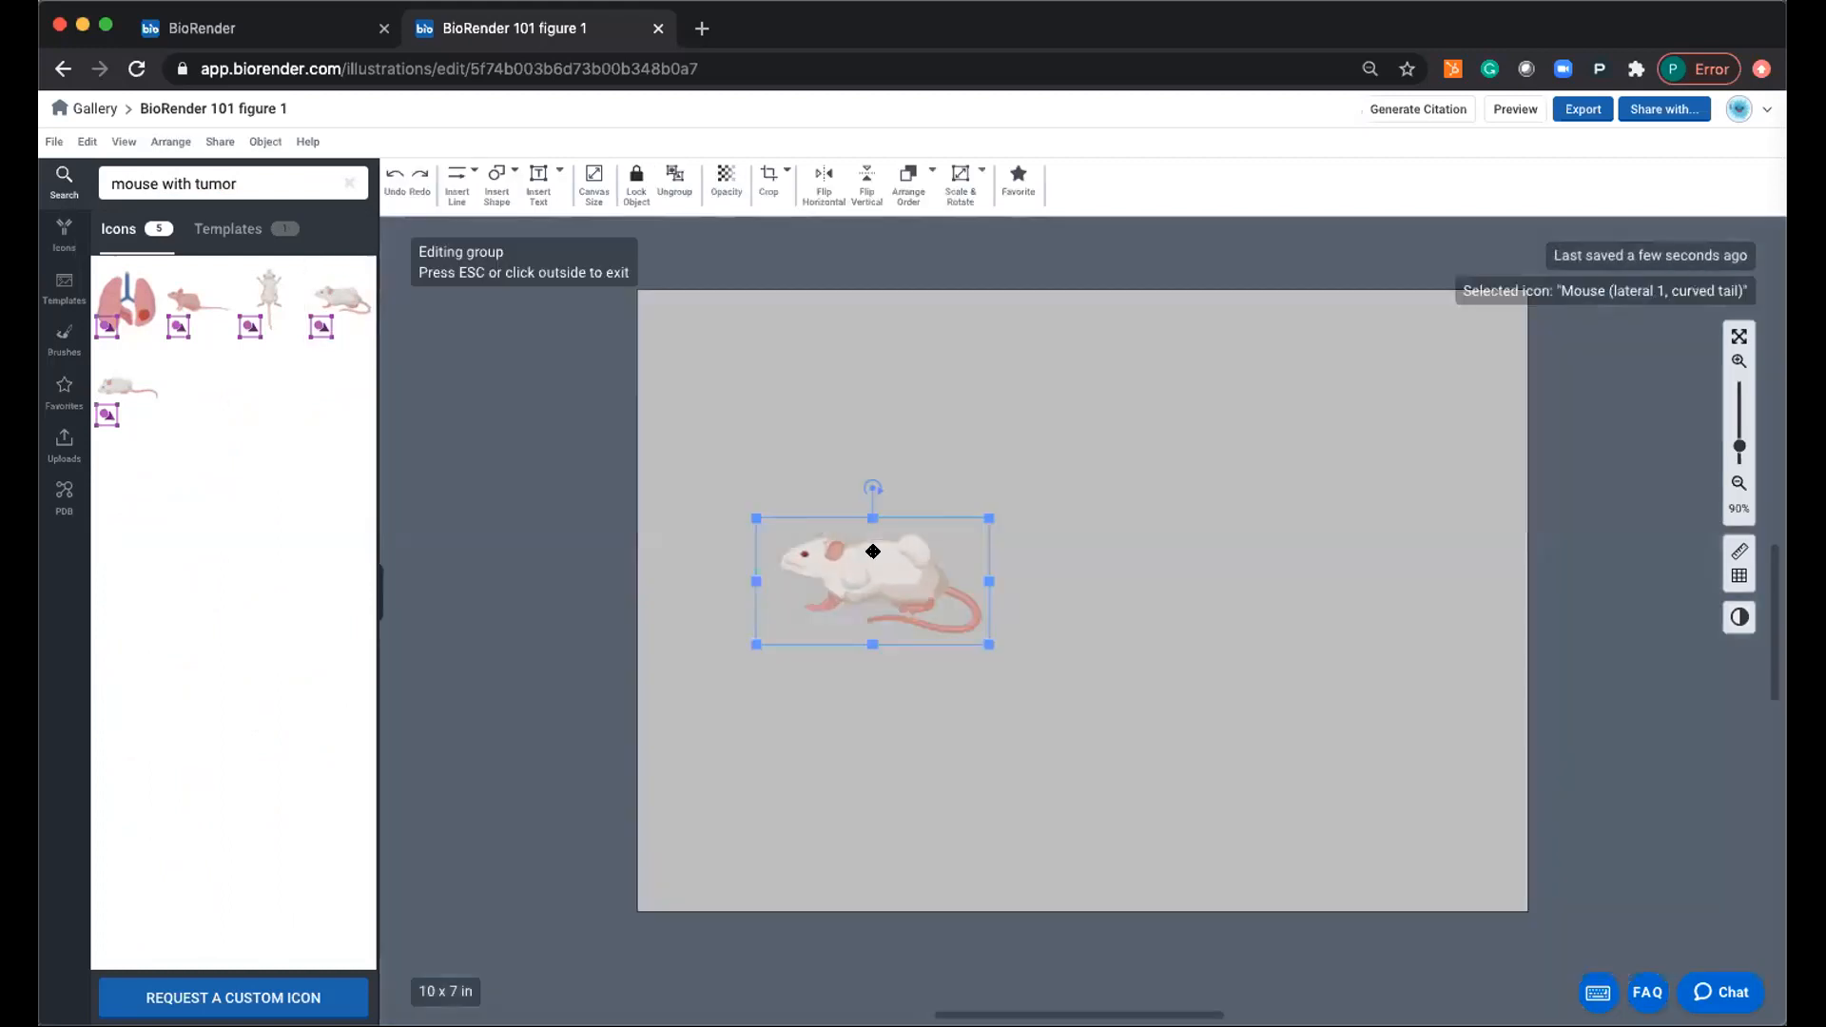
left_click(940, 403)
left_click(1631, 462)
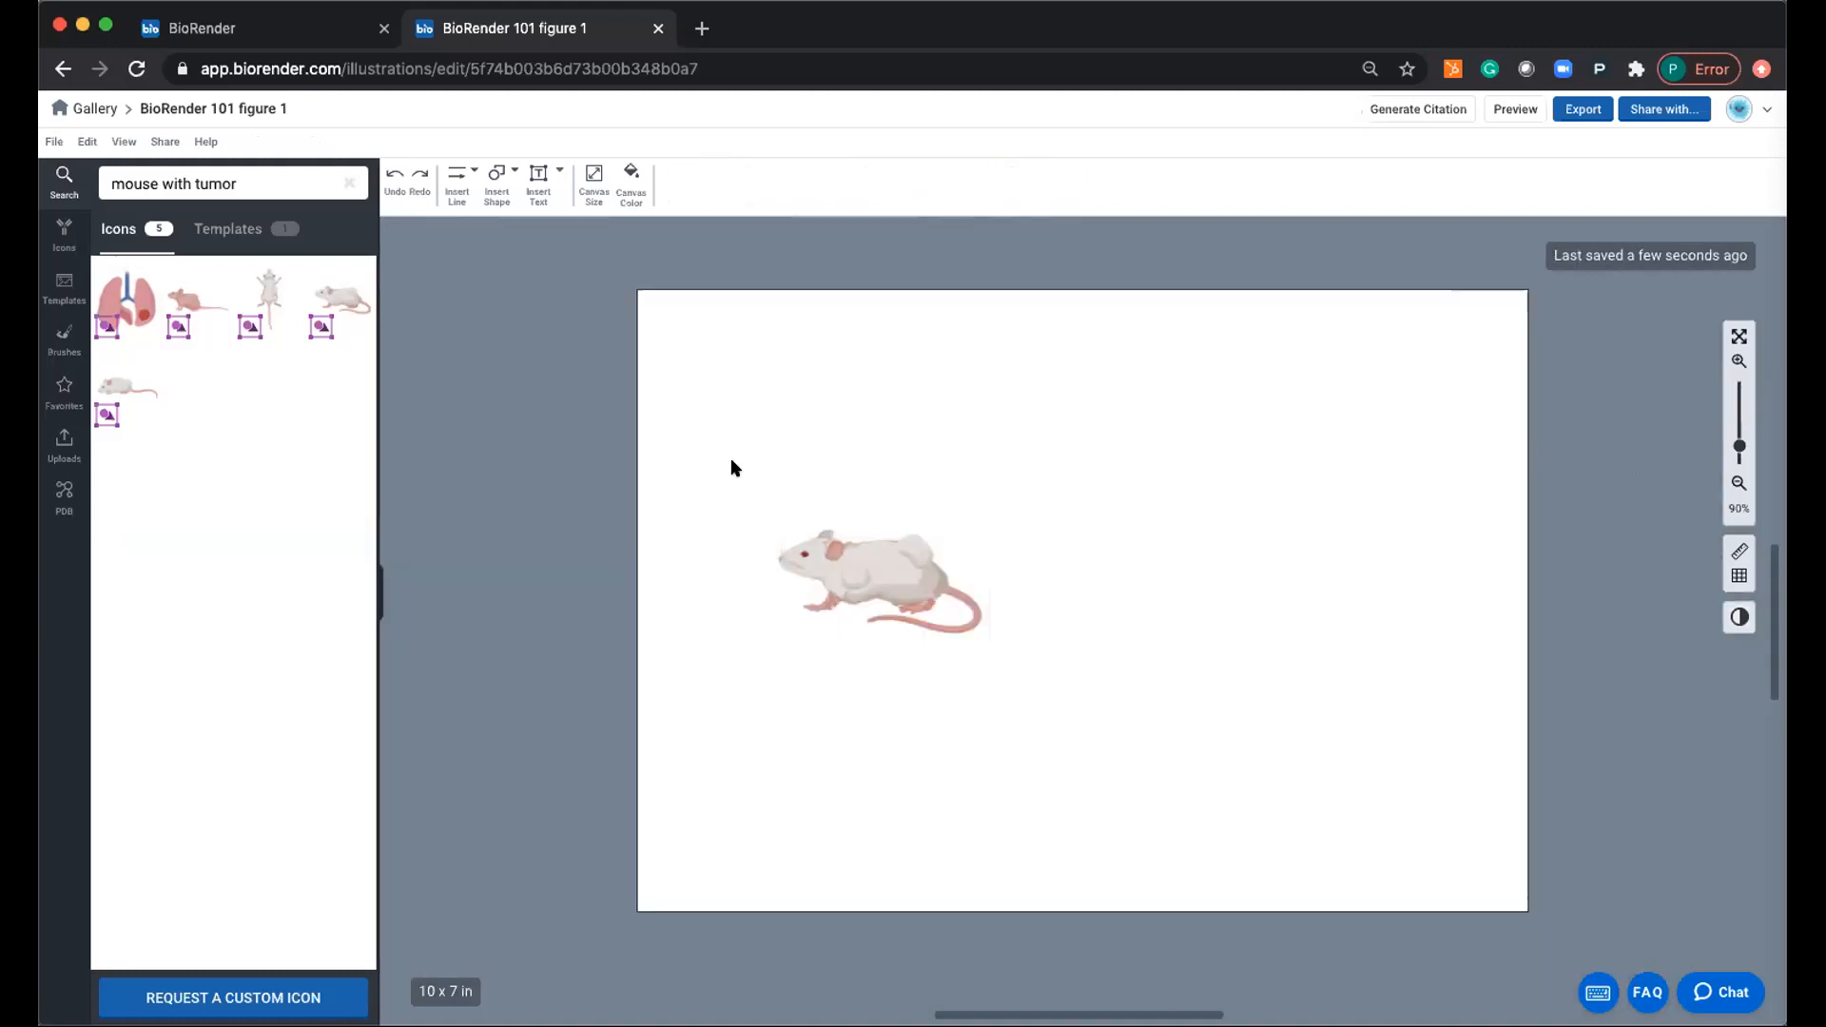
Enlarge the grouped mouse icon slightly and adjust its position on the canvas.
left_click(867, 568)
left_click_drag(753, 513, 728, 502)
left_click_drag(854, 548, 863, 552)
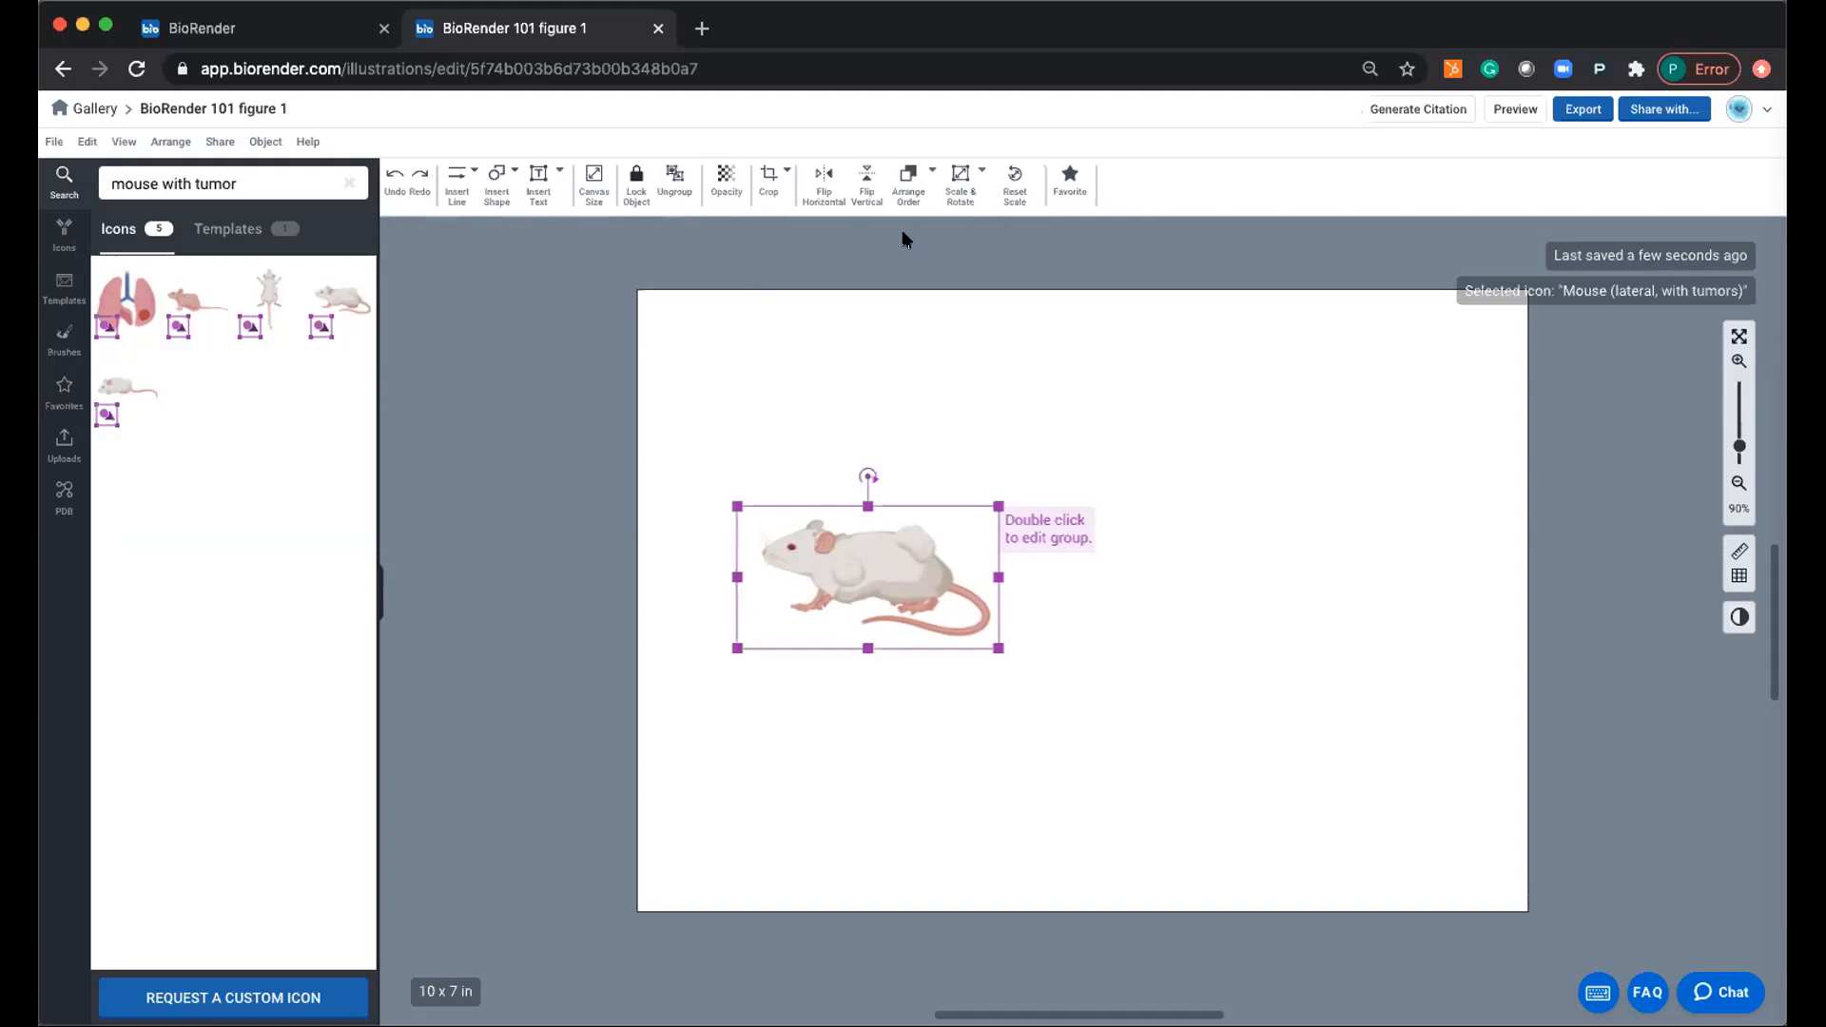
Ungroup the mouse icon into its body and two tumors, and check that a single tumor can be selected.
left_click(674, 180)
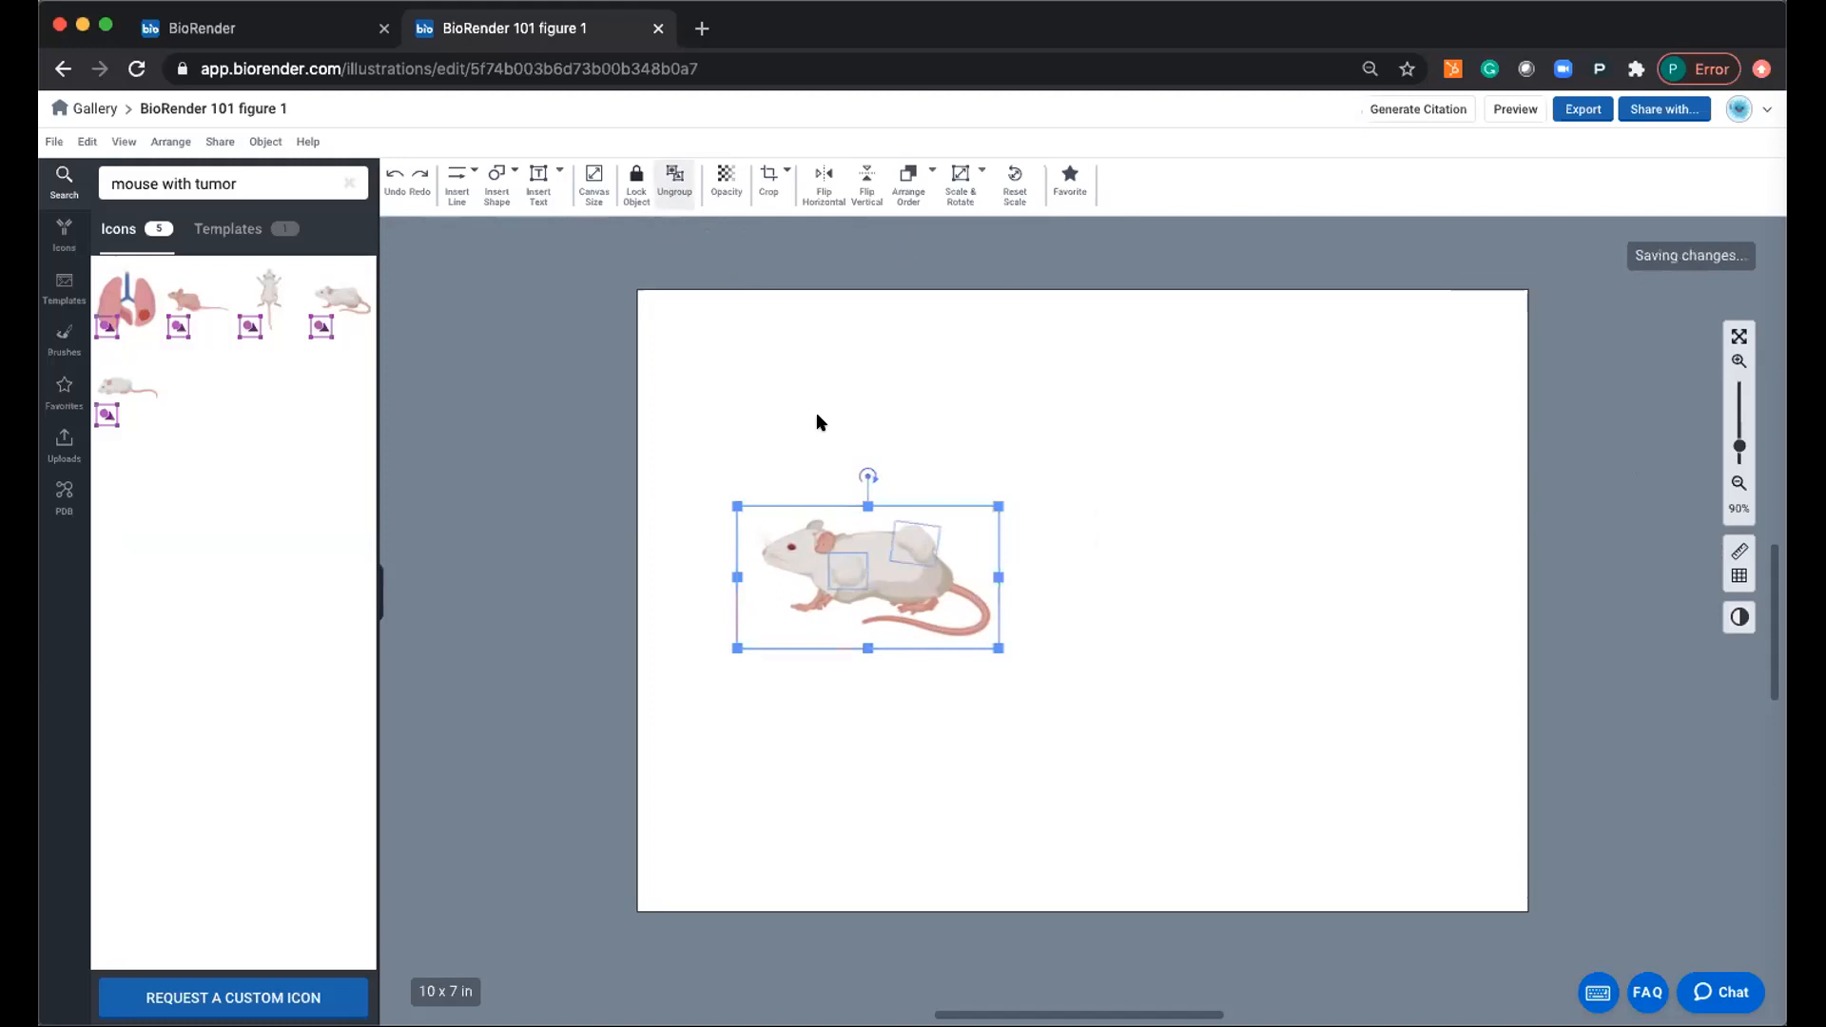
left_click(908, 439)
left_click(846, 571)
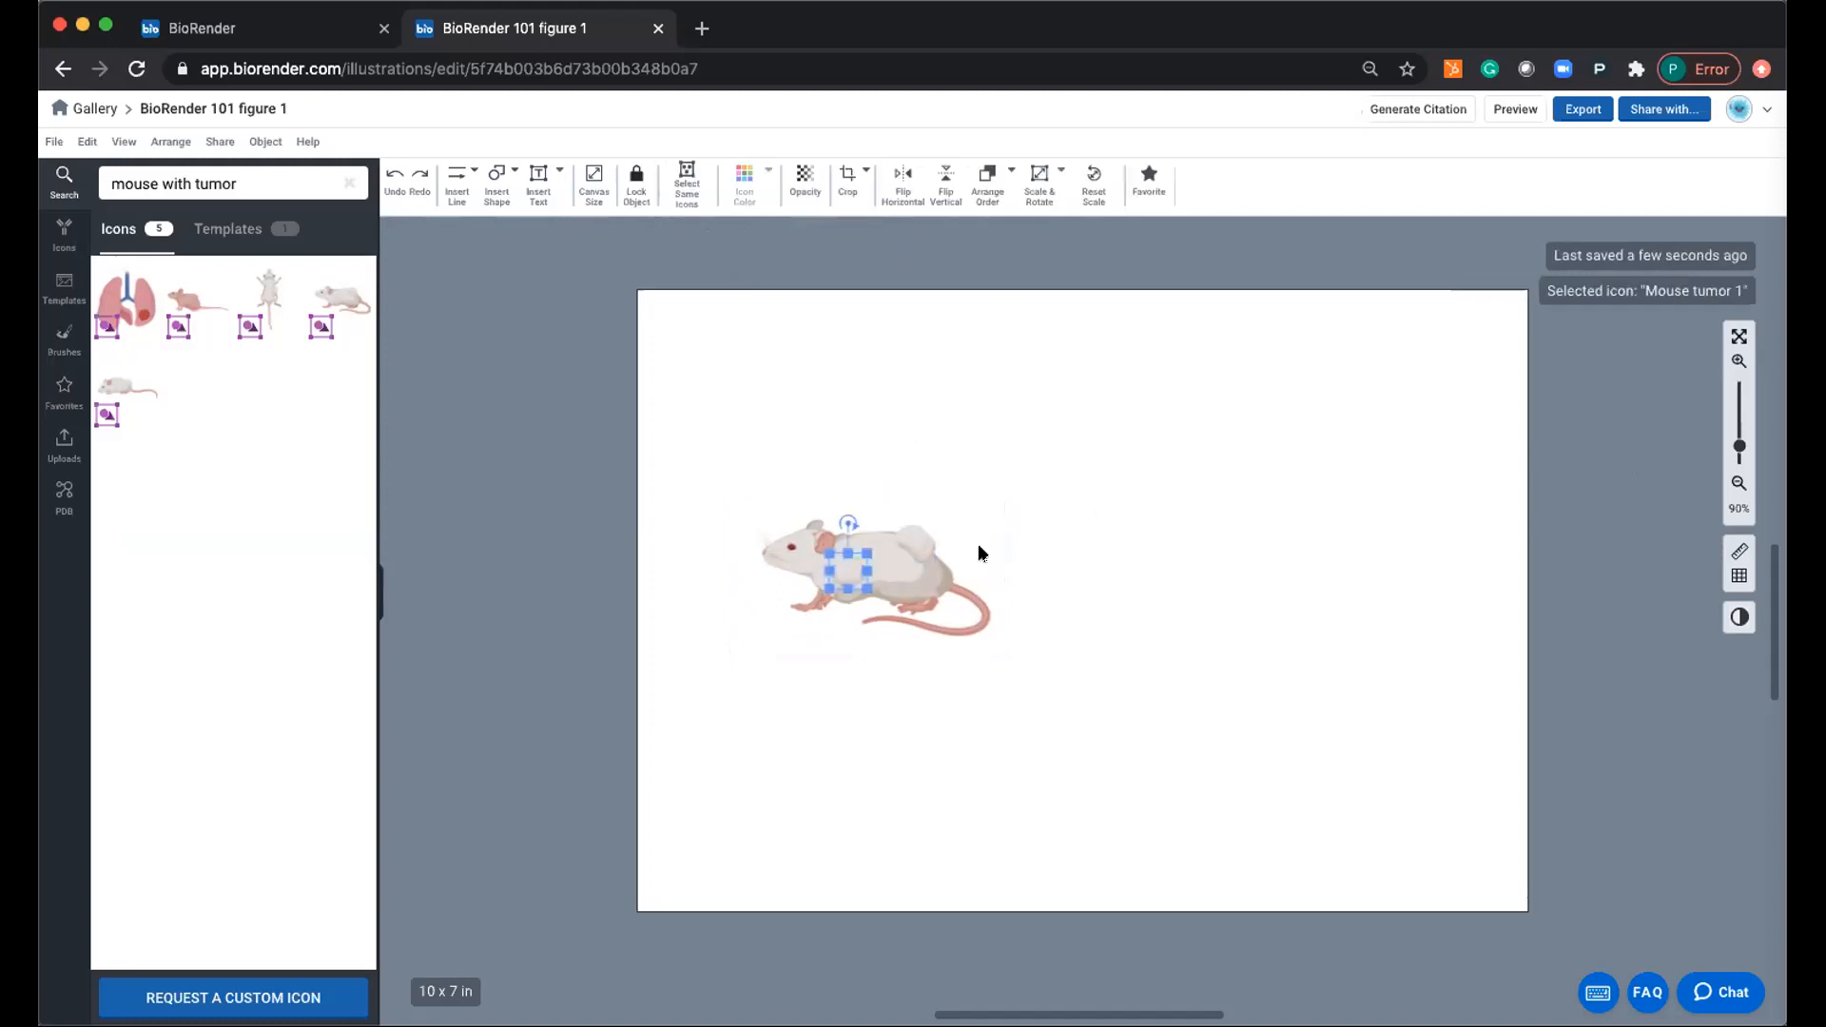
left_click(977, 520)
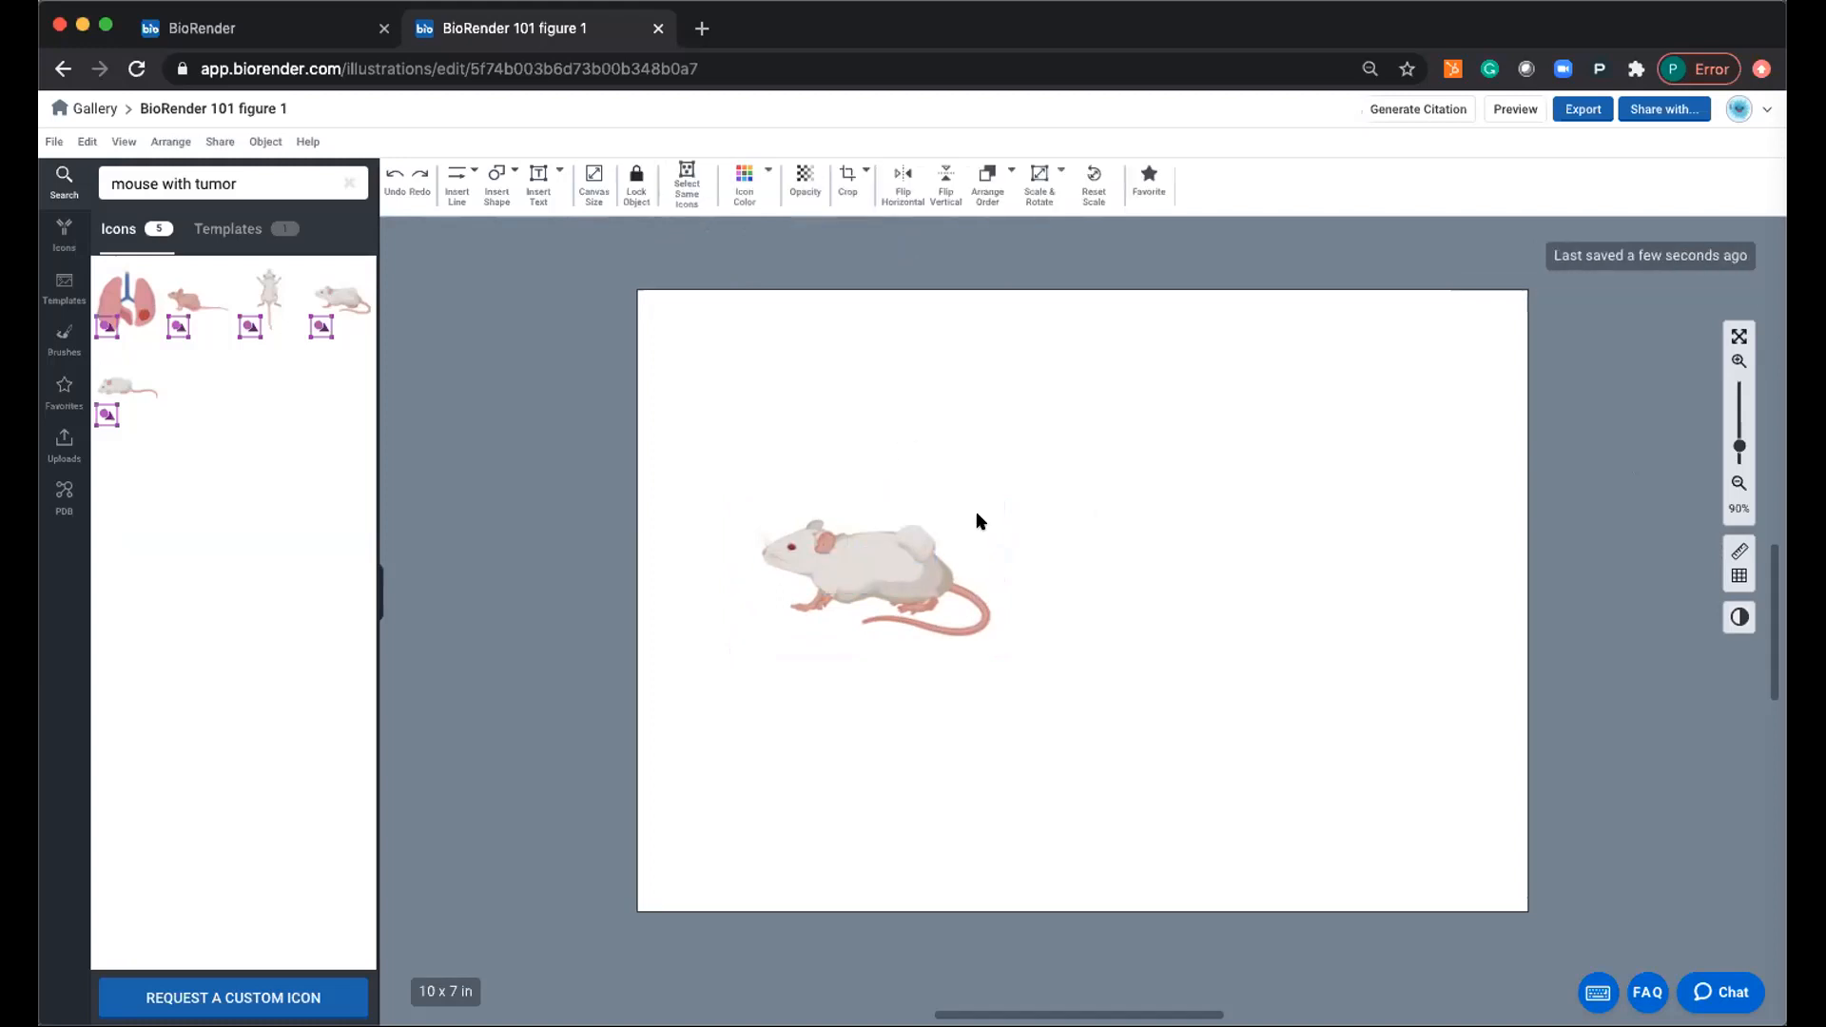
Recolor the mouse's body with the dark brown icon color variant.
left_click(870, 552)
left_click(745, 183)
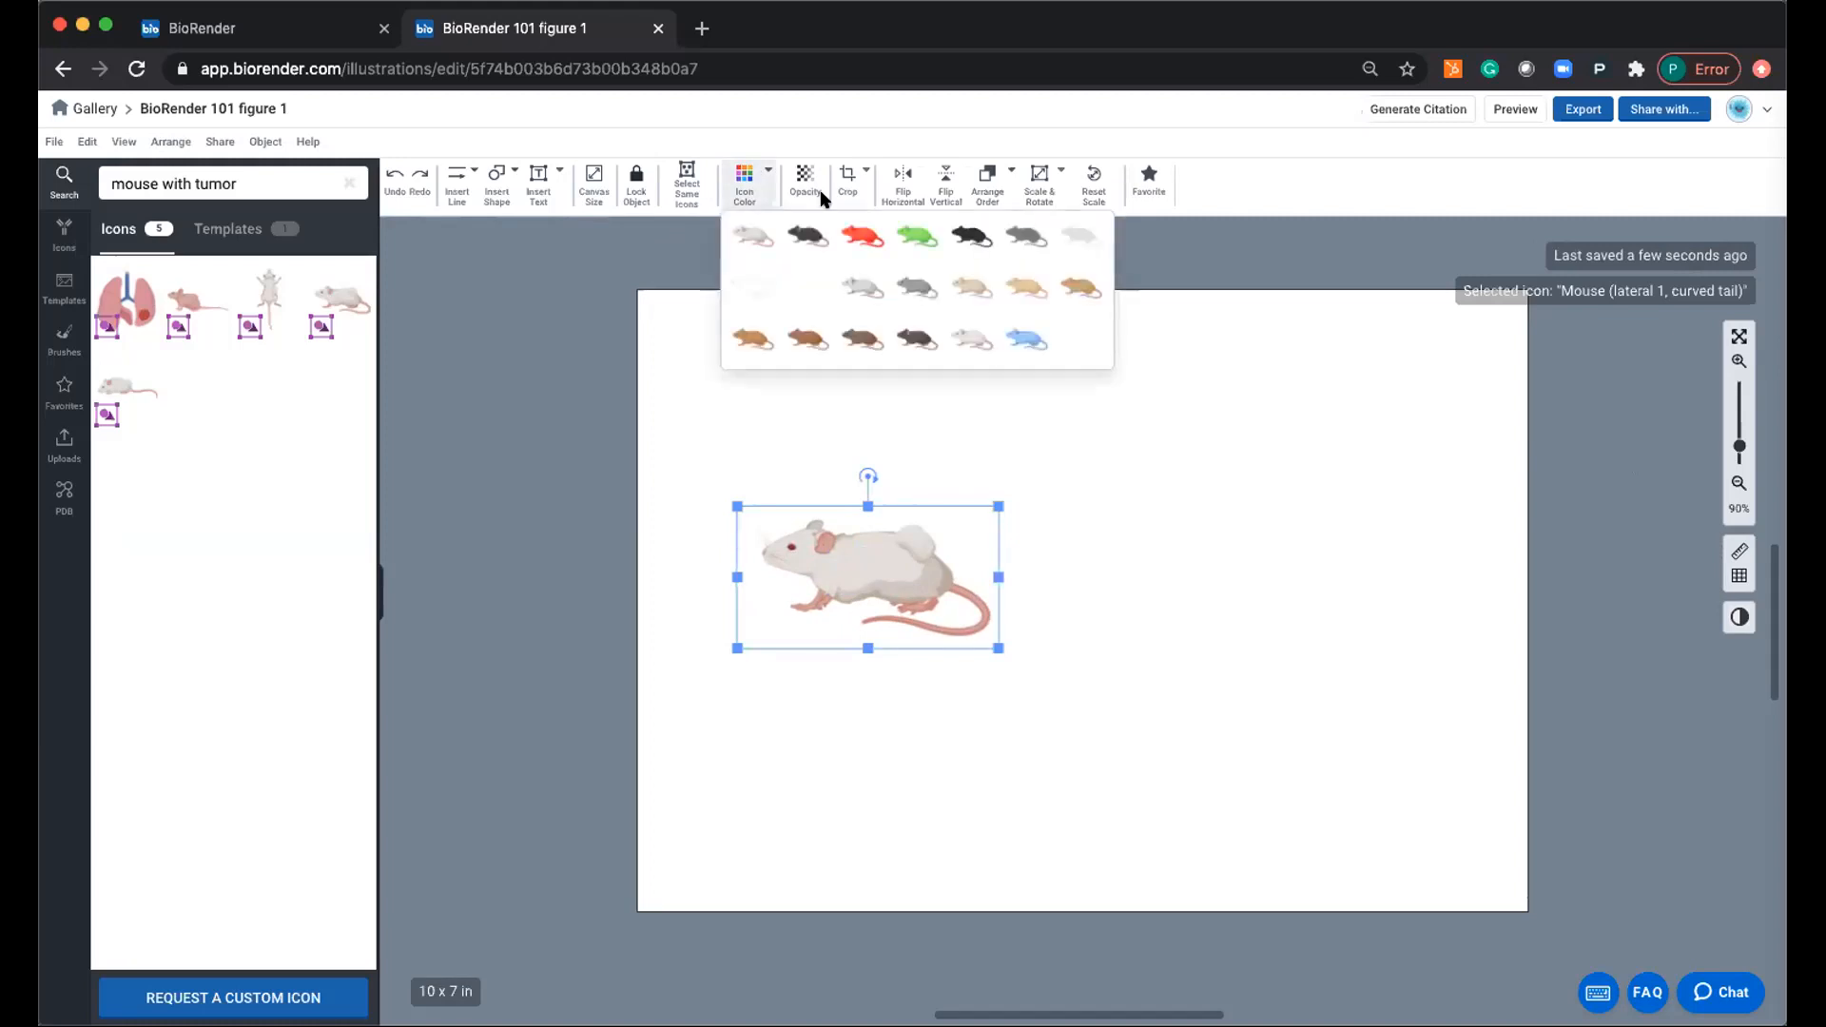
left_click(861, 338)
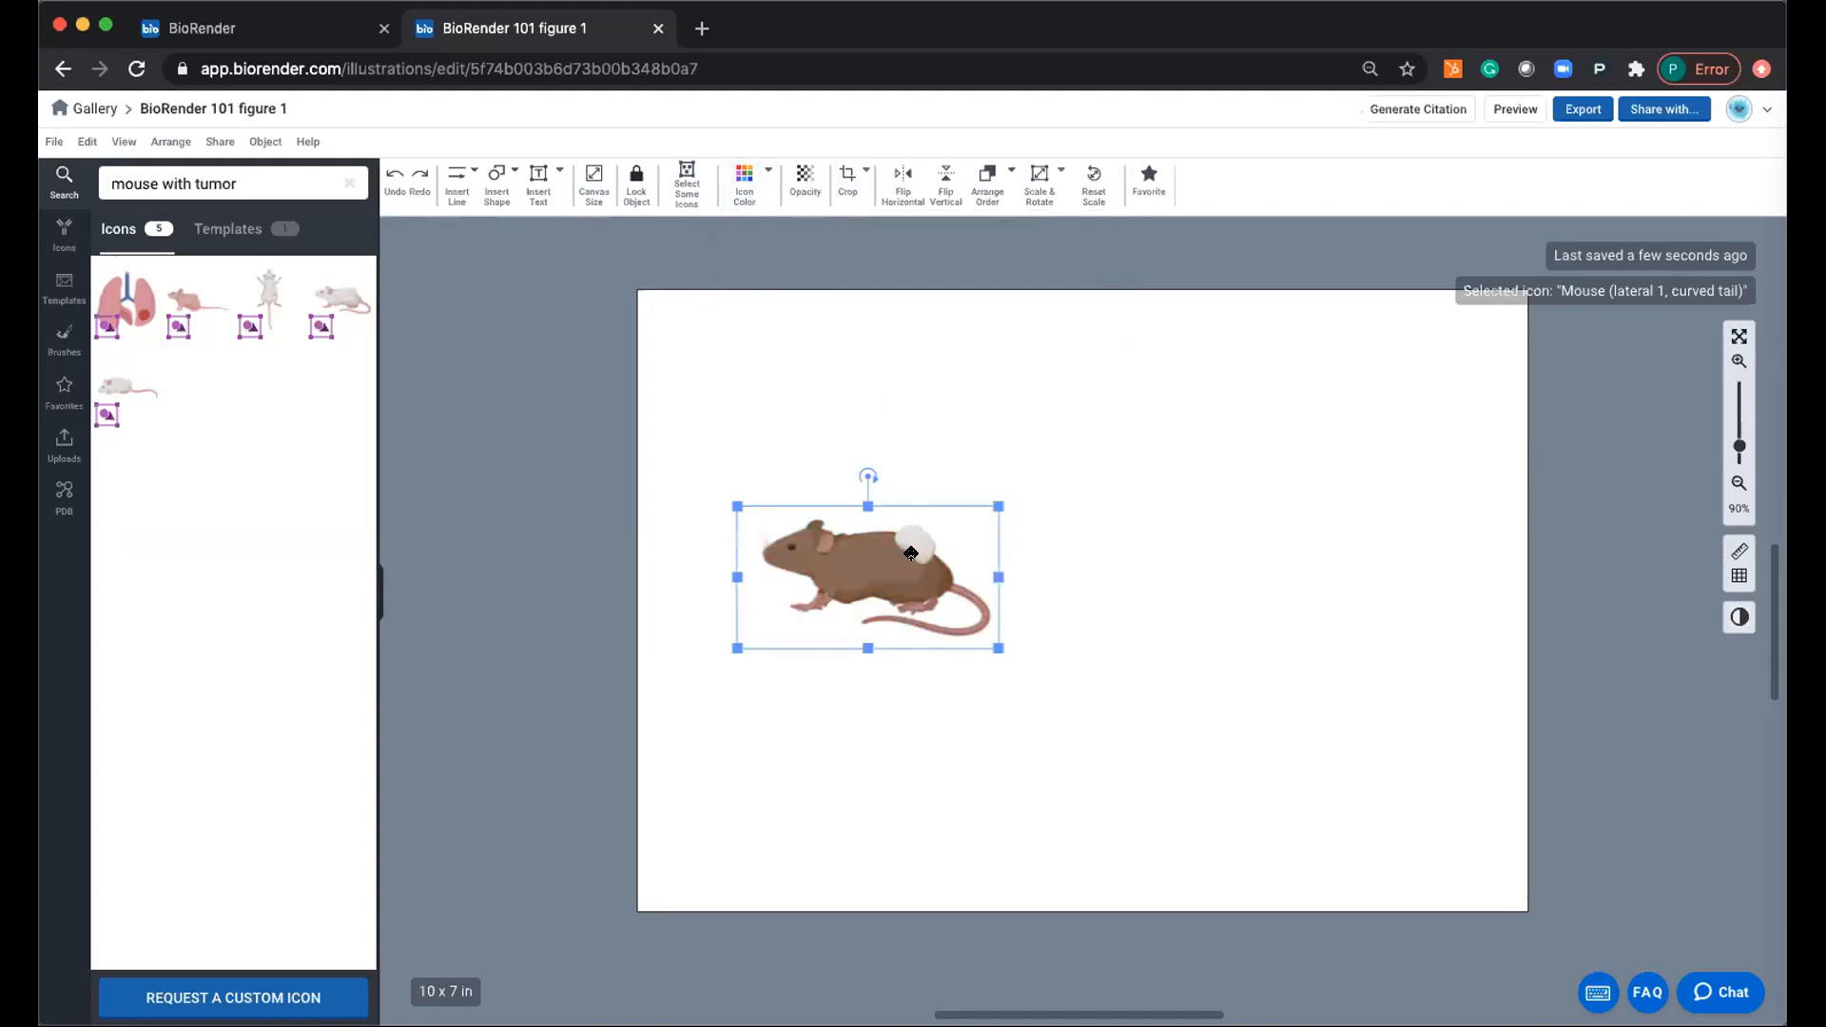
Recolor the tumor on the mouse's back brown to match the body, and deselect it.
left_click(913, 542)
left_click(744, 182)
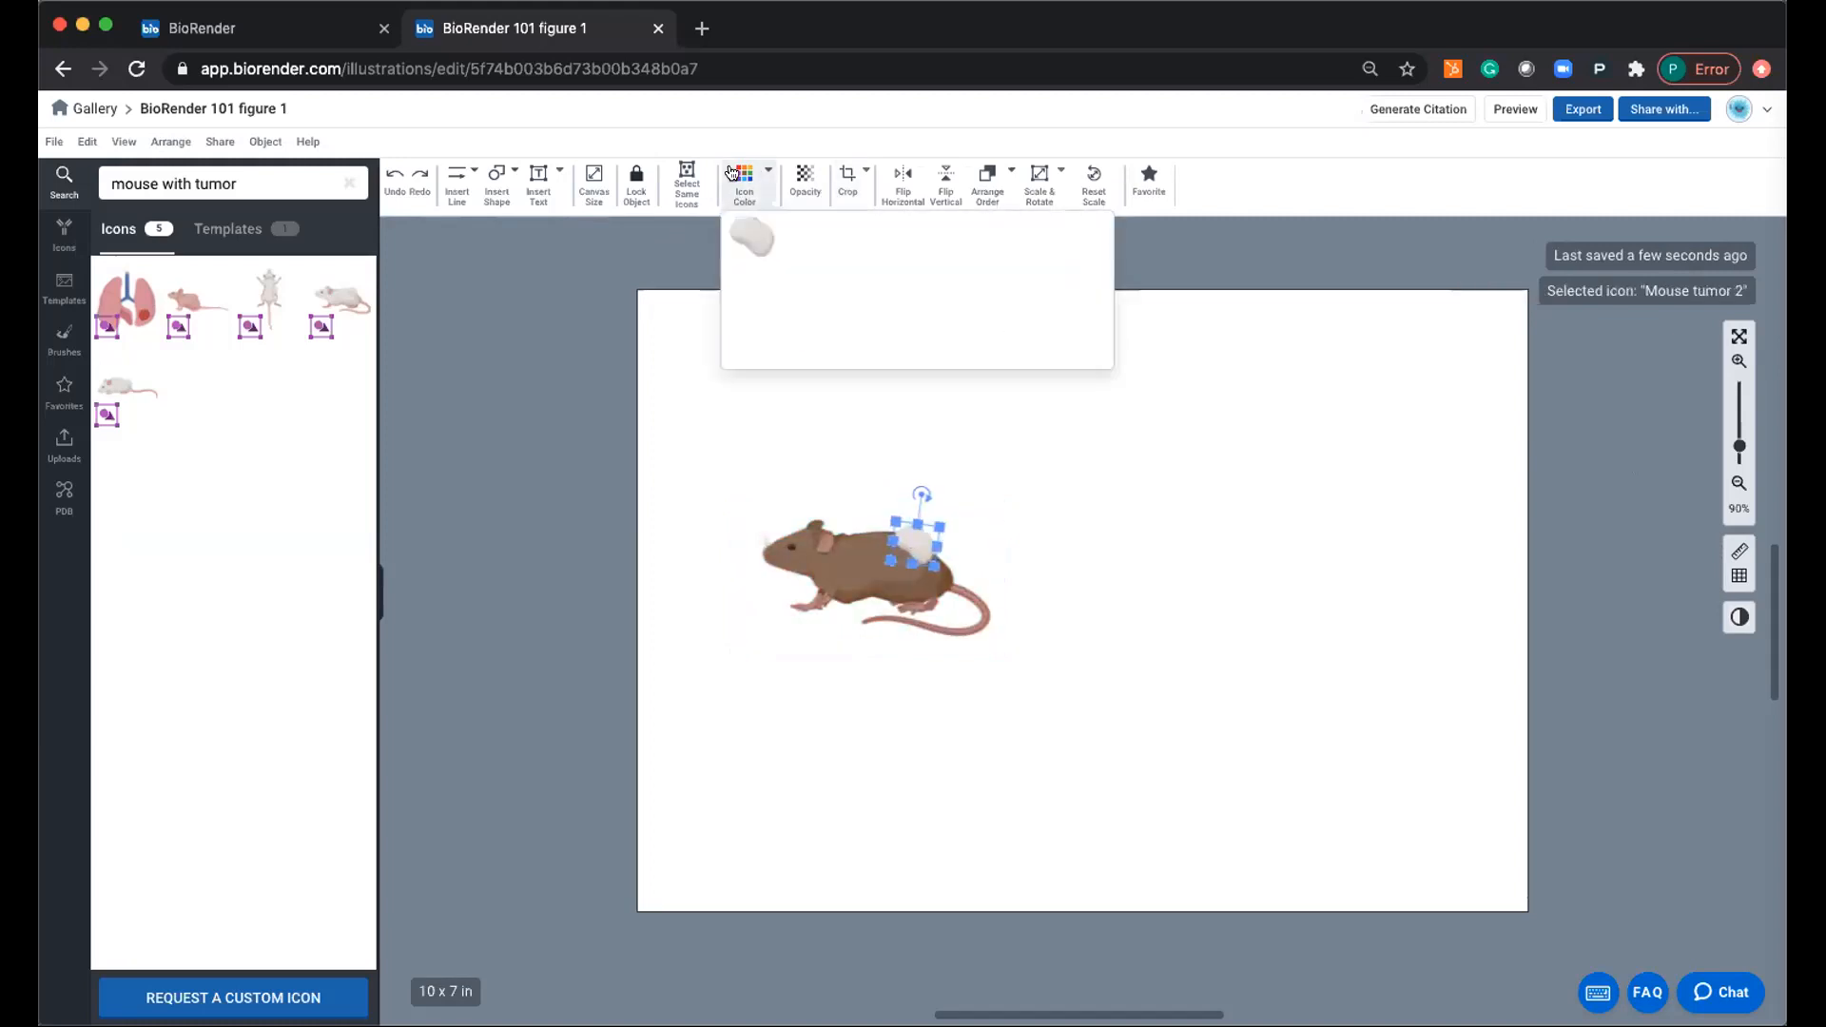
left_click(906, 240)
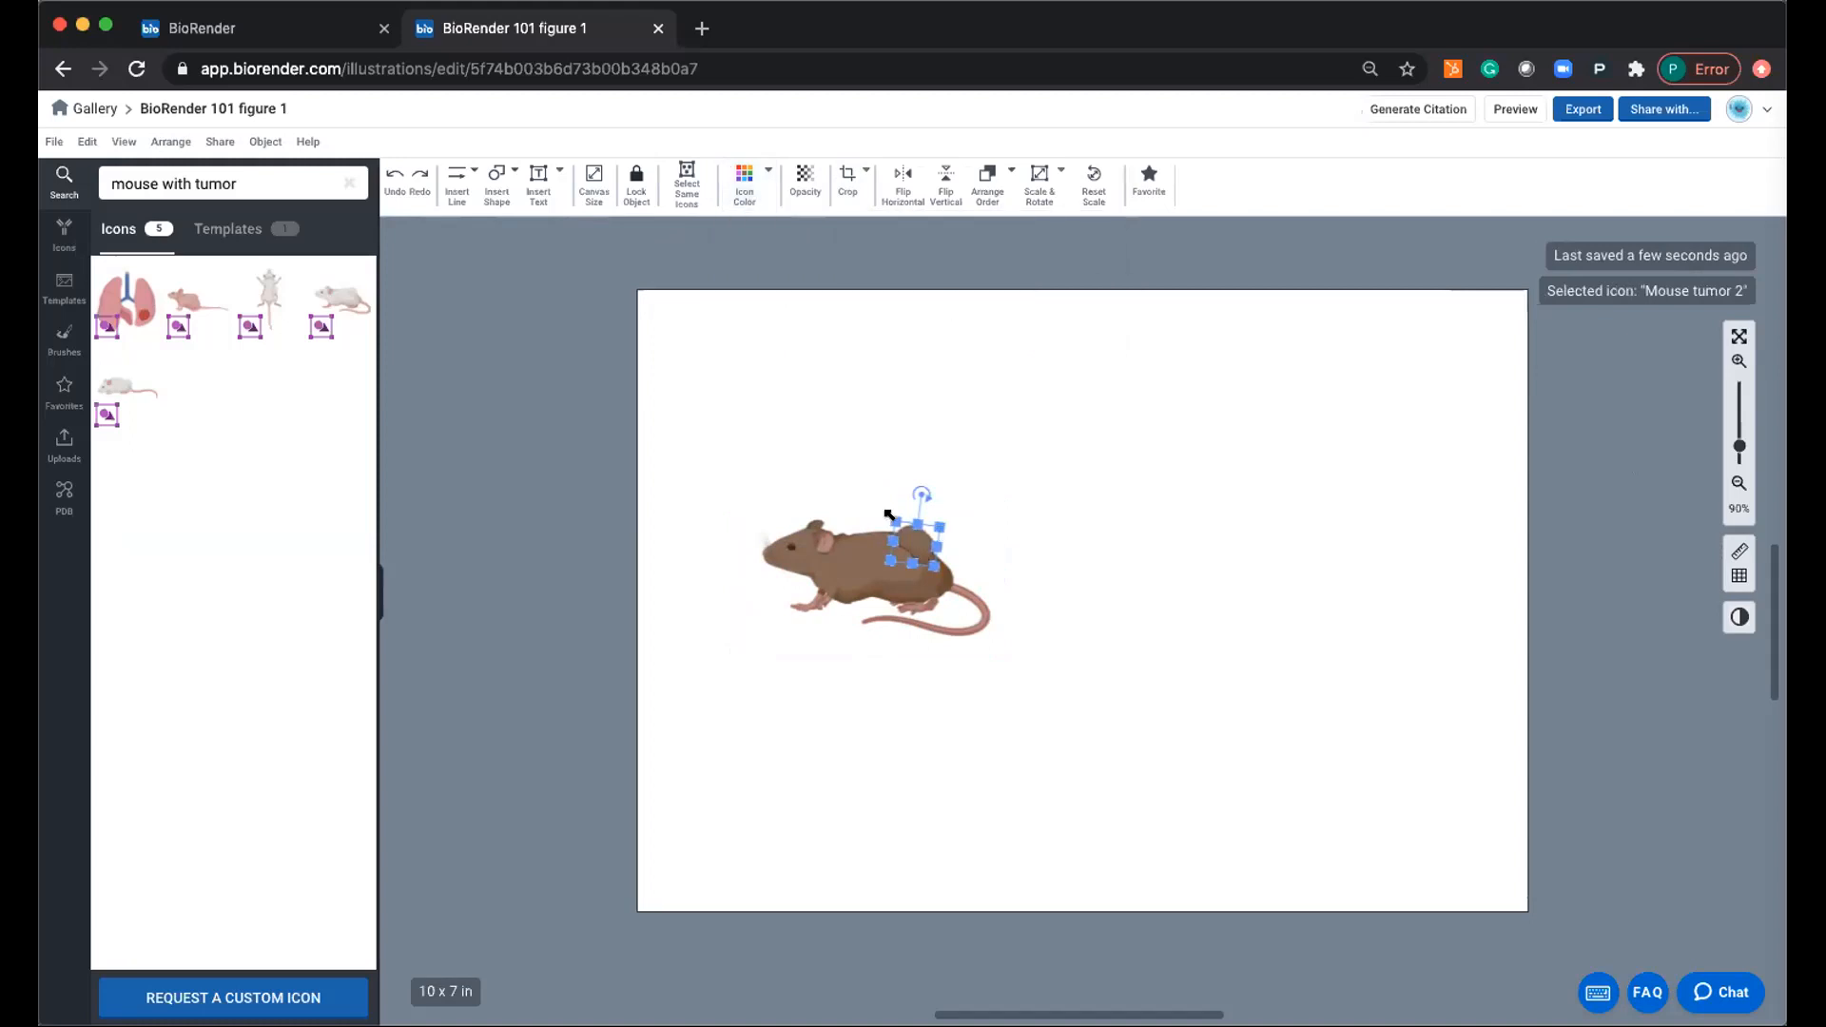
left_click(1071, 502)
left_click(913, 533)
left_click(1117, 493)
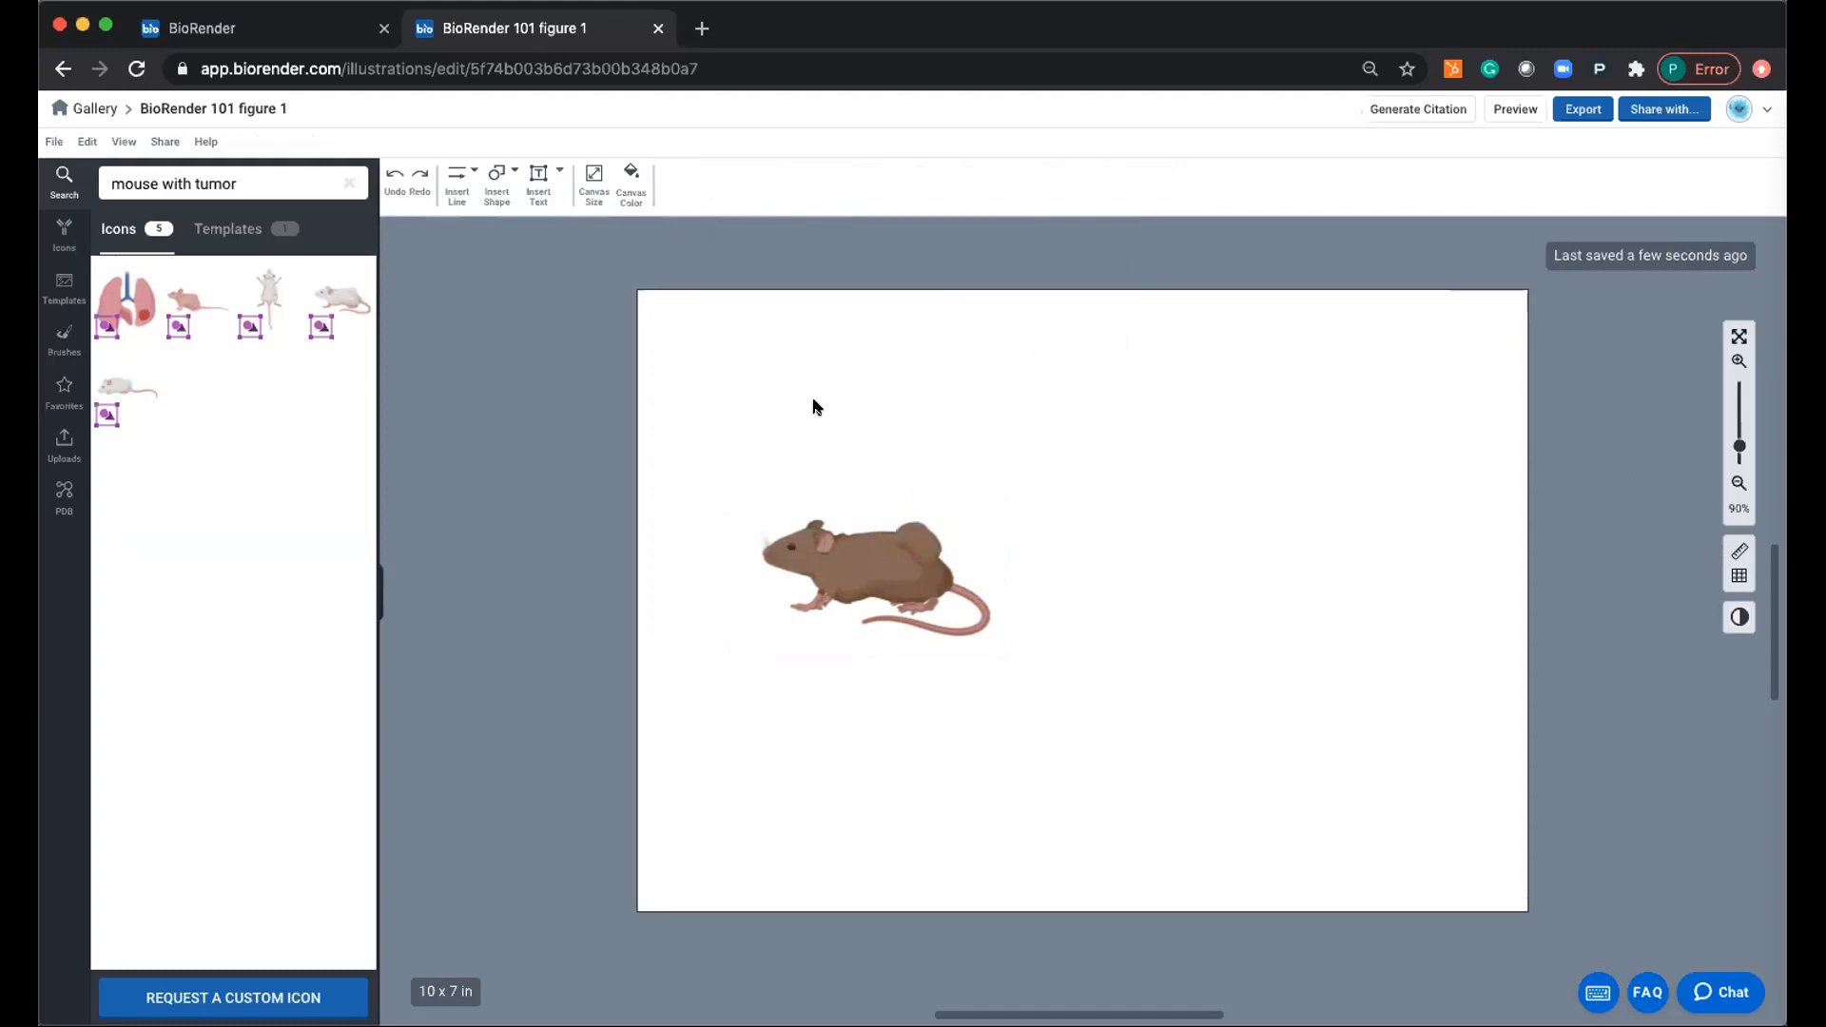
Replace the previous search with "syringe" in the icon library.
left_click(349, 183)
left_click(303, 180)
type("syringe")
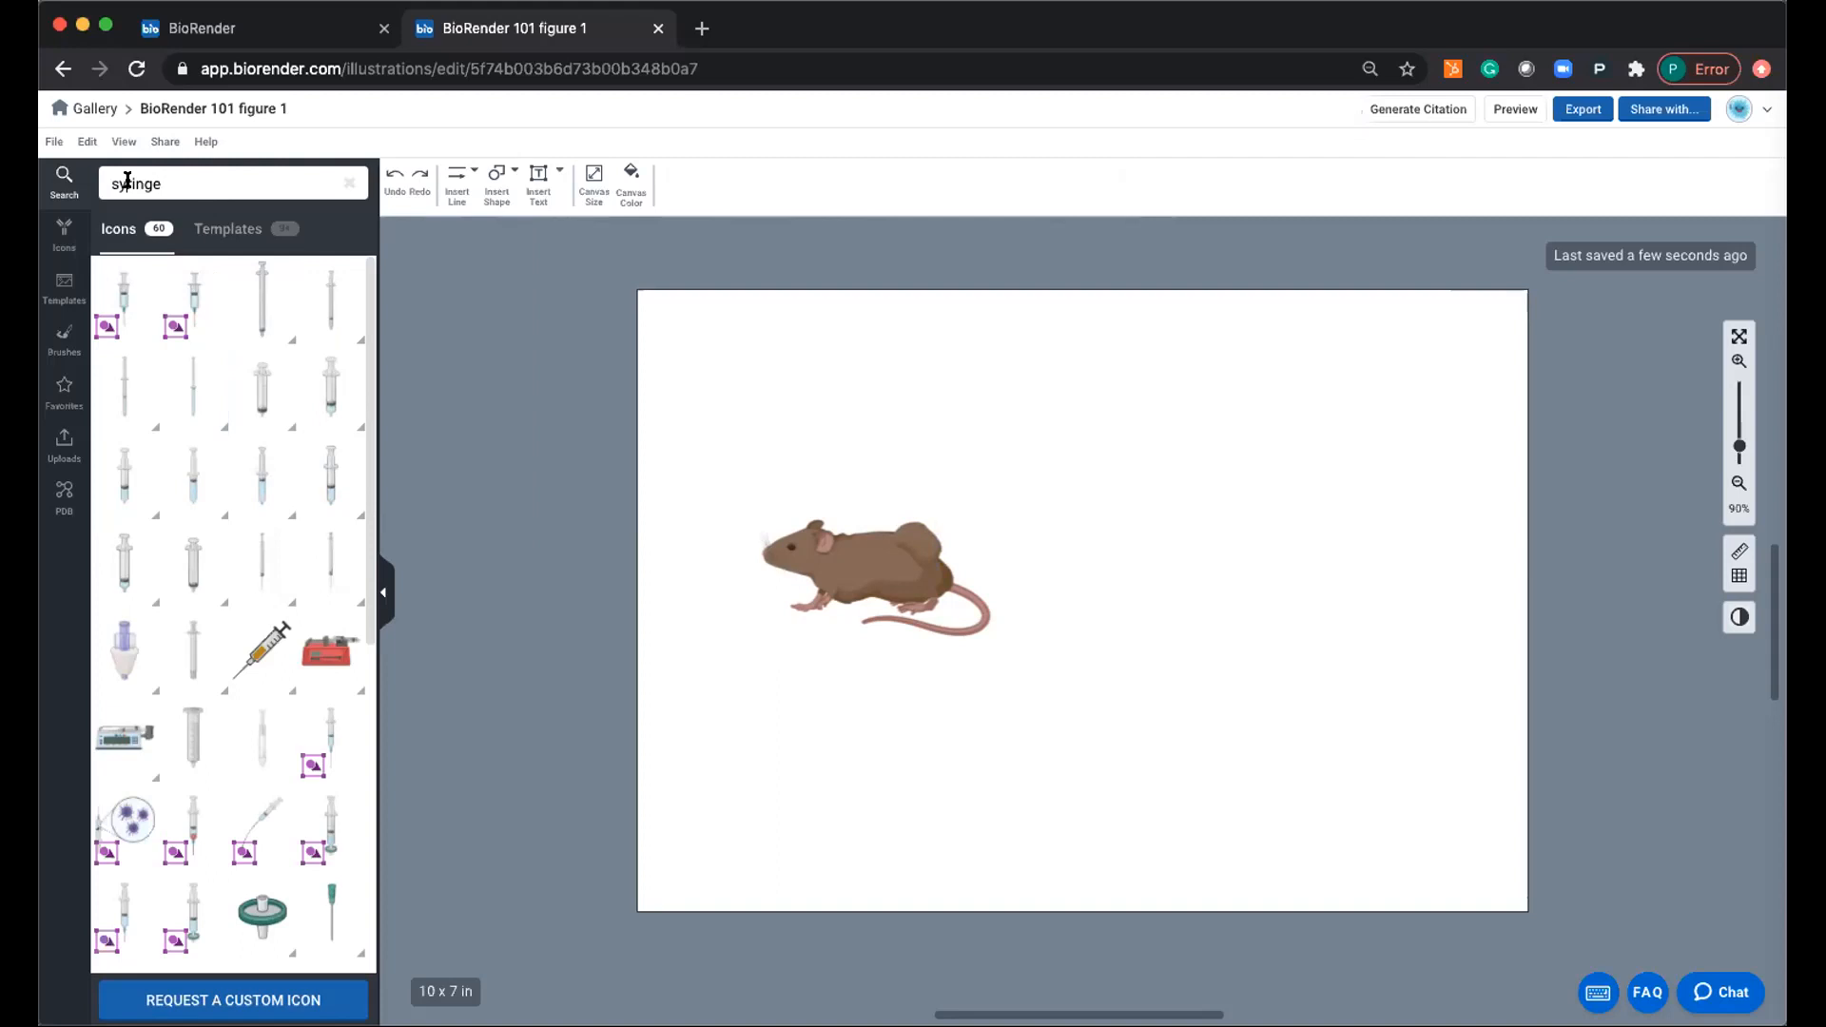
Try the misspelled search "sringe", preview the editable graduated syringe, and correct the search back to "syringe".
key("BackSpace")
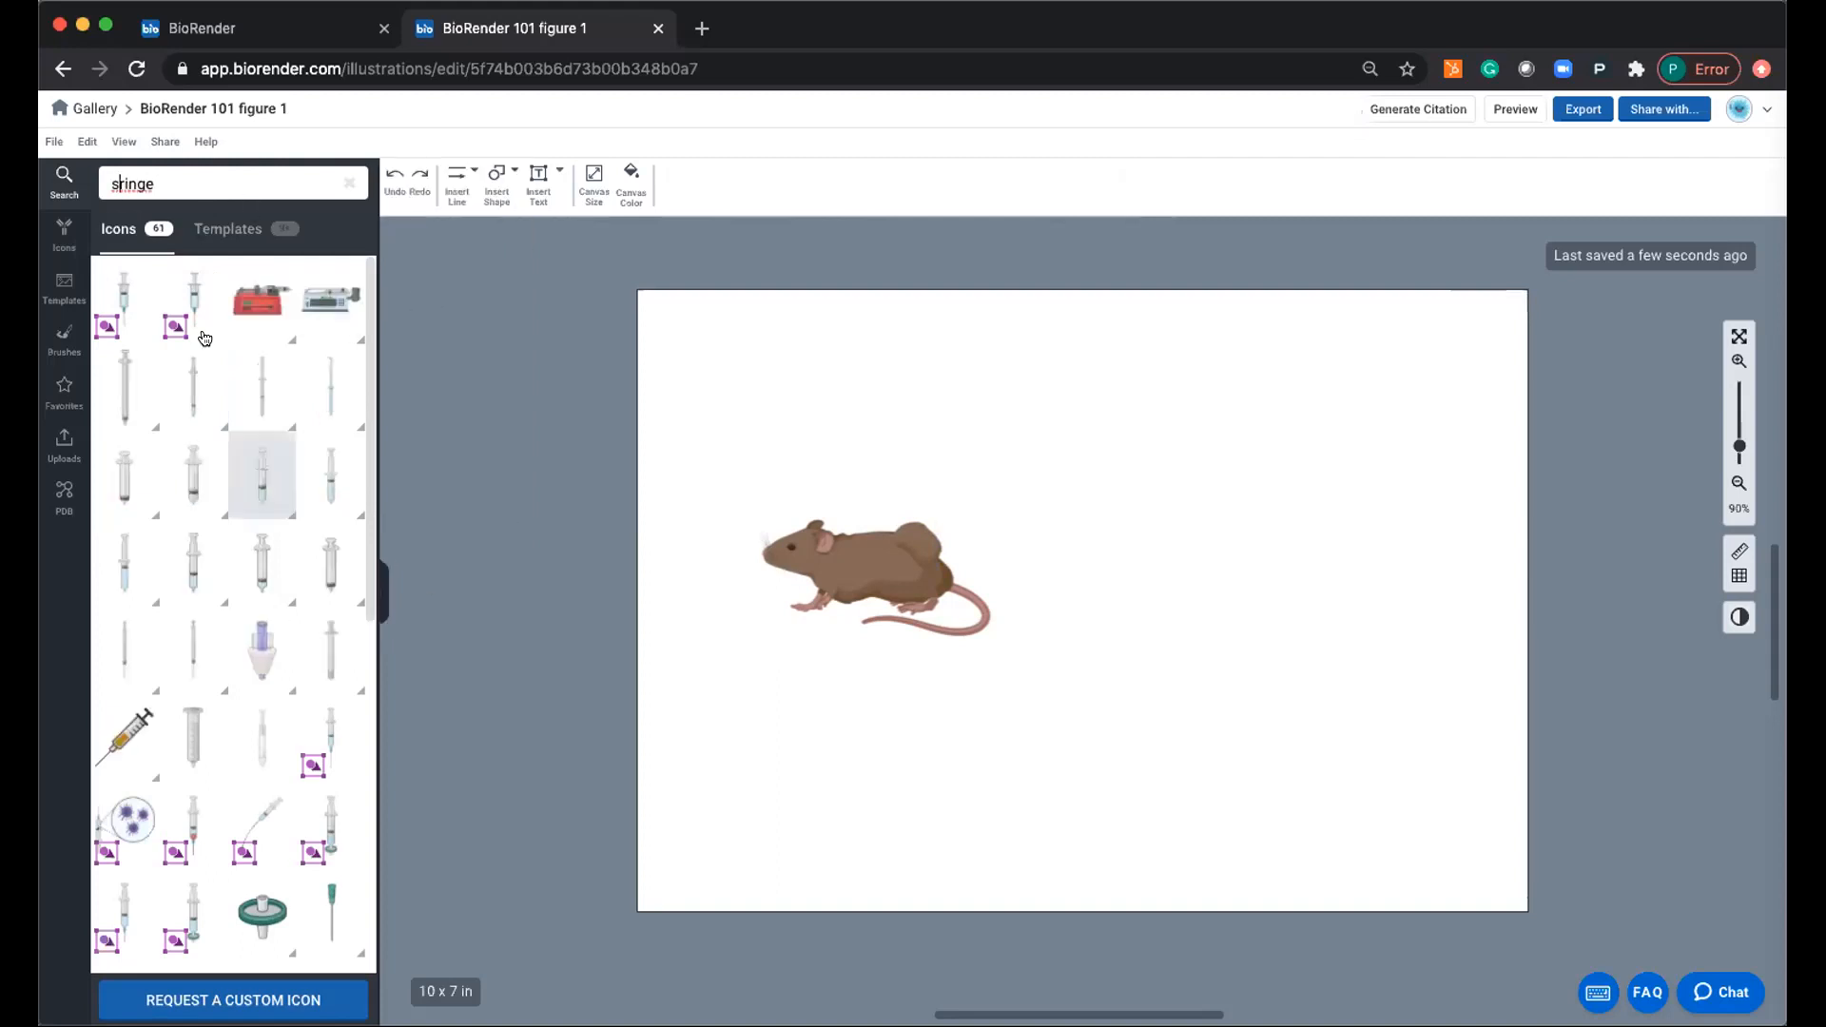
mouse_move(126, 296)
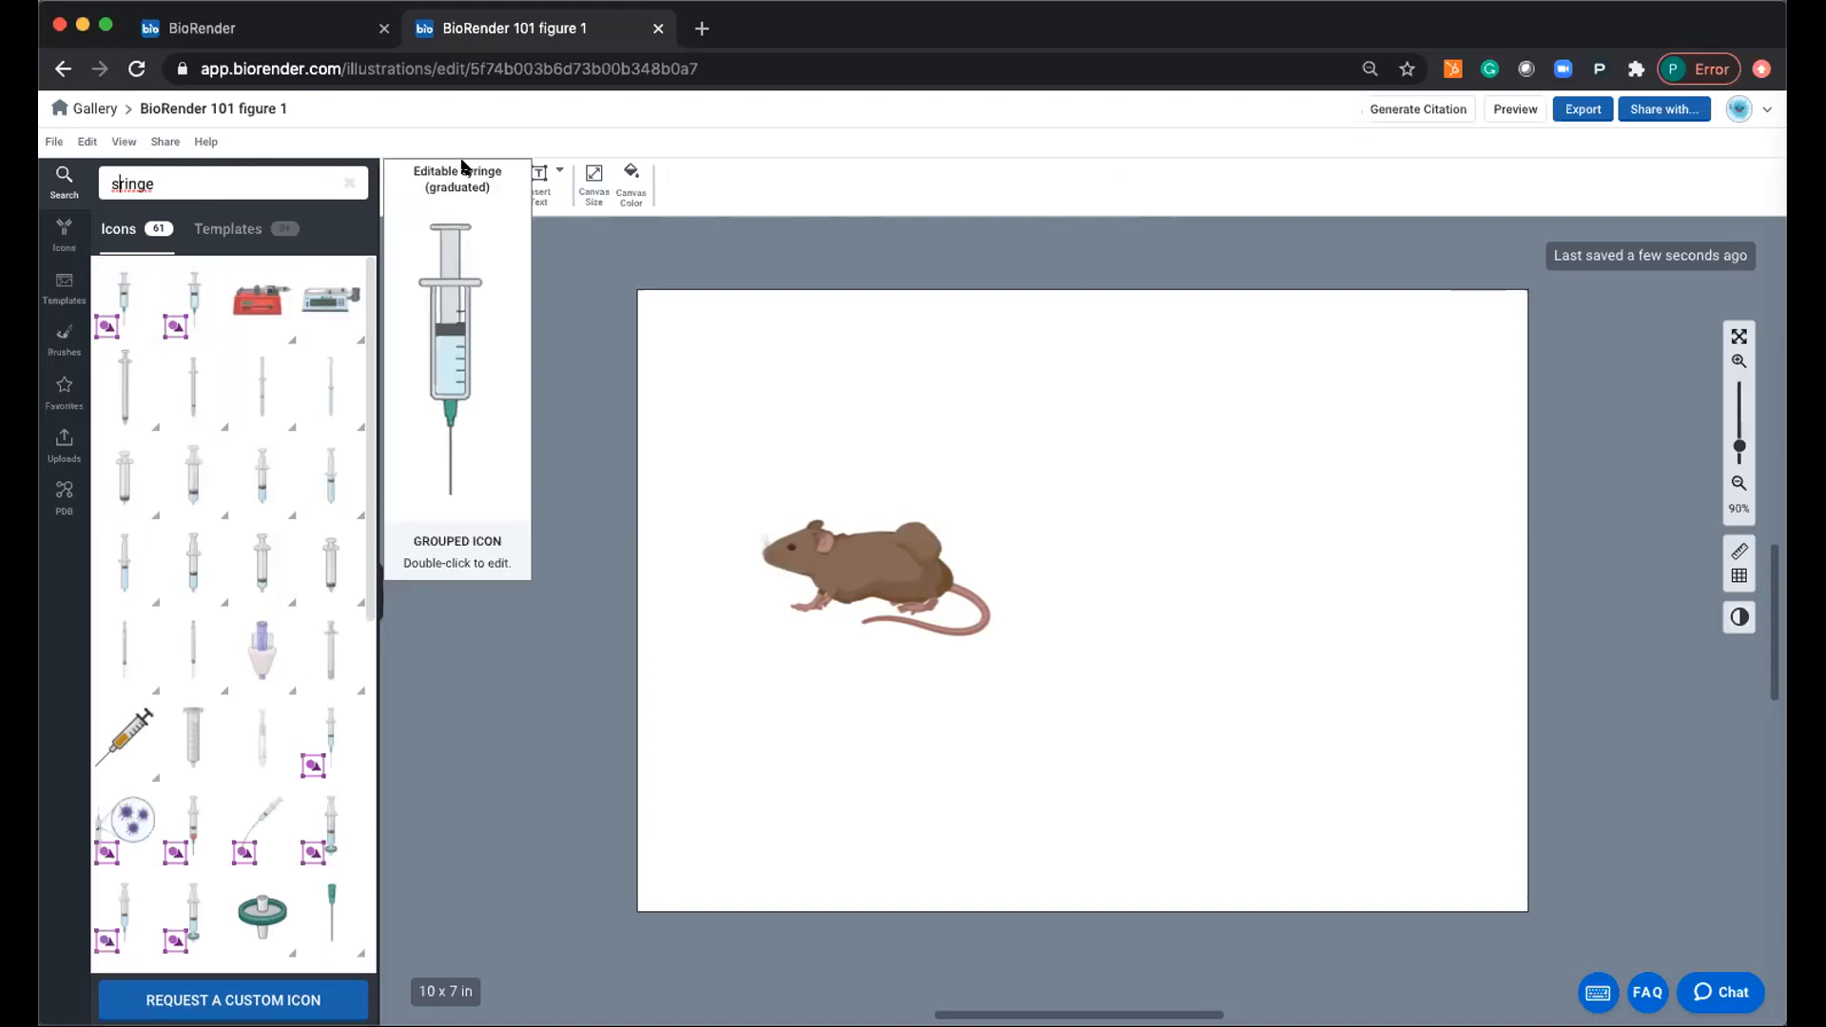
type("y")
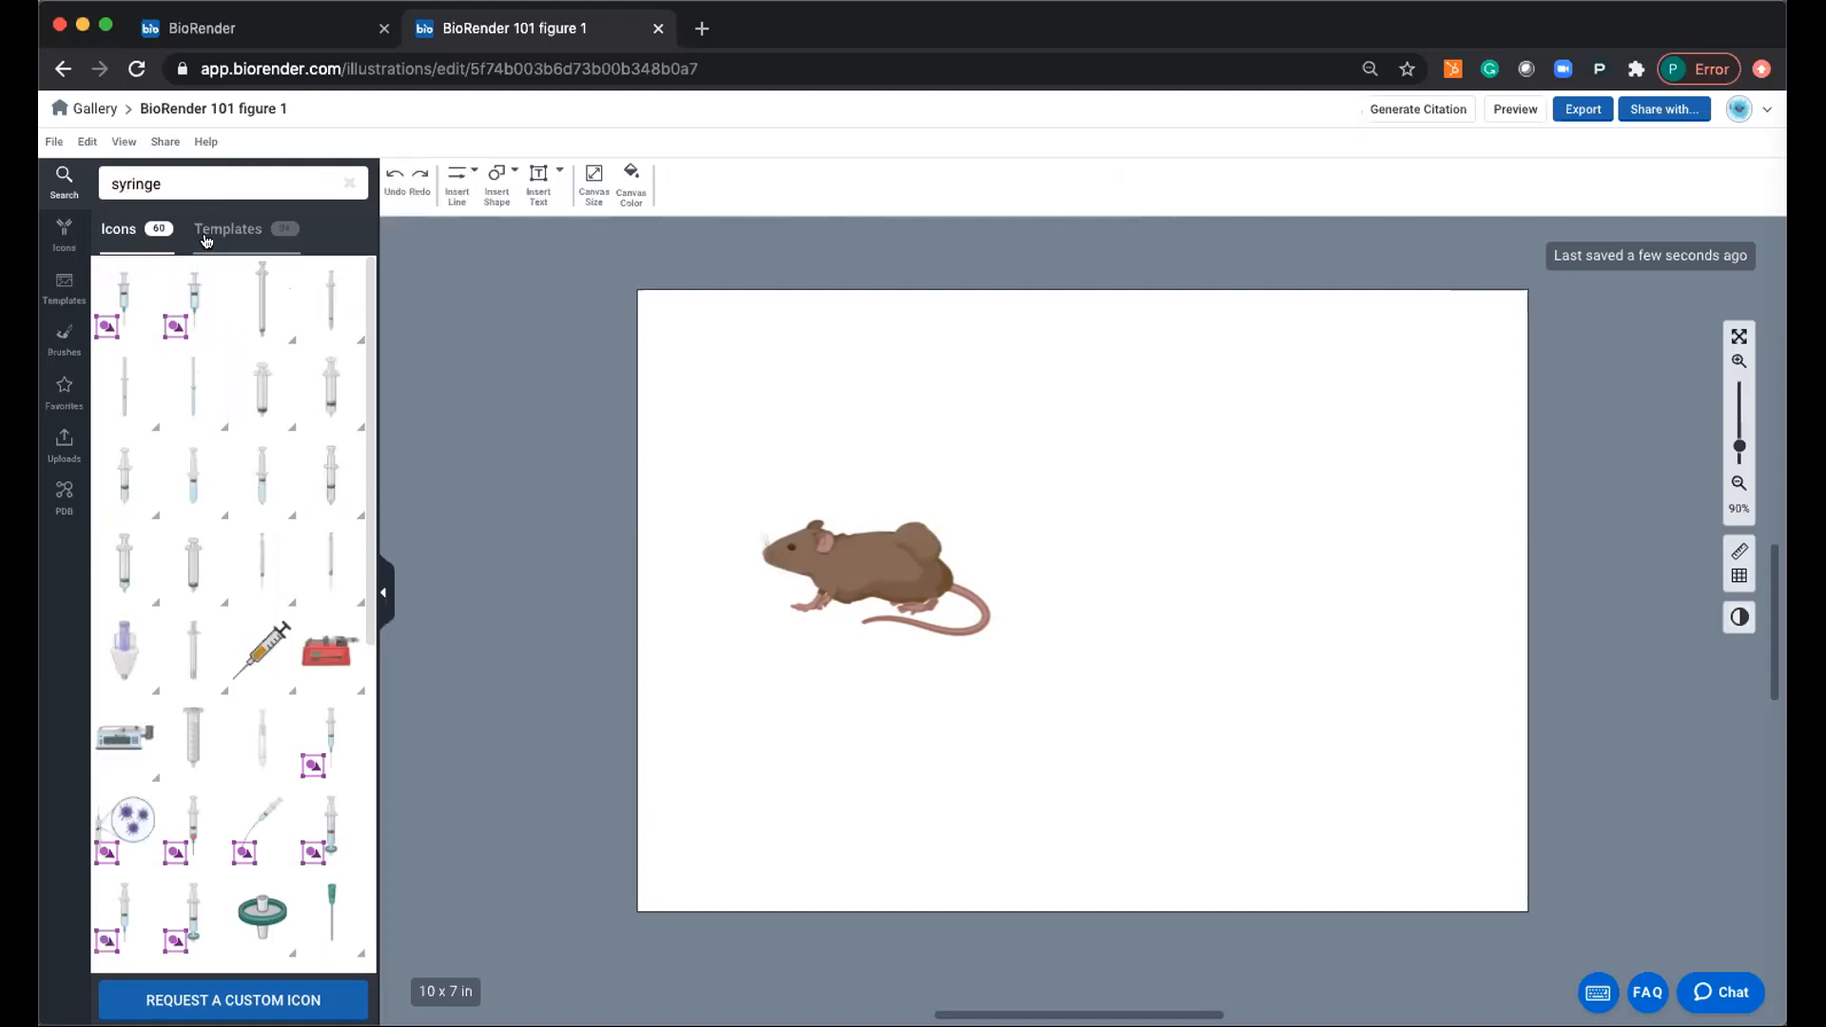
Add the editable syringe from the icon library and angle it so its needle points into the mouse's tumor.
scroll(238, 352, "down", 1)
mouse_move(238, 354)
scroll(239, 354, "down", 1)
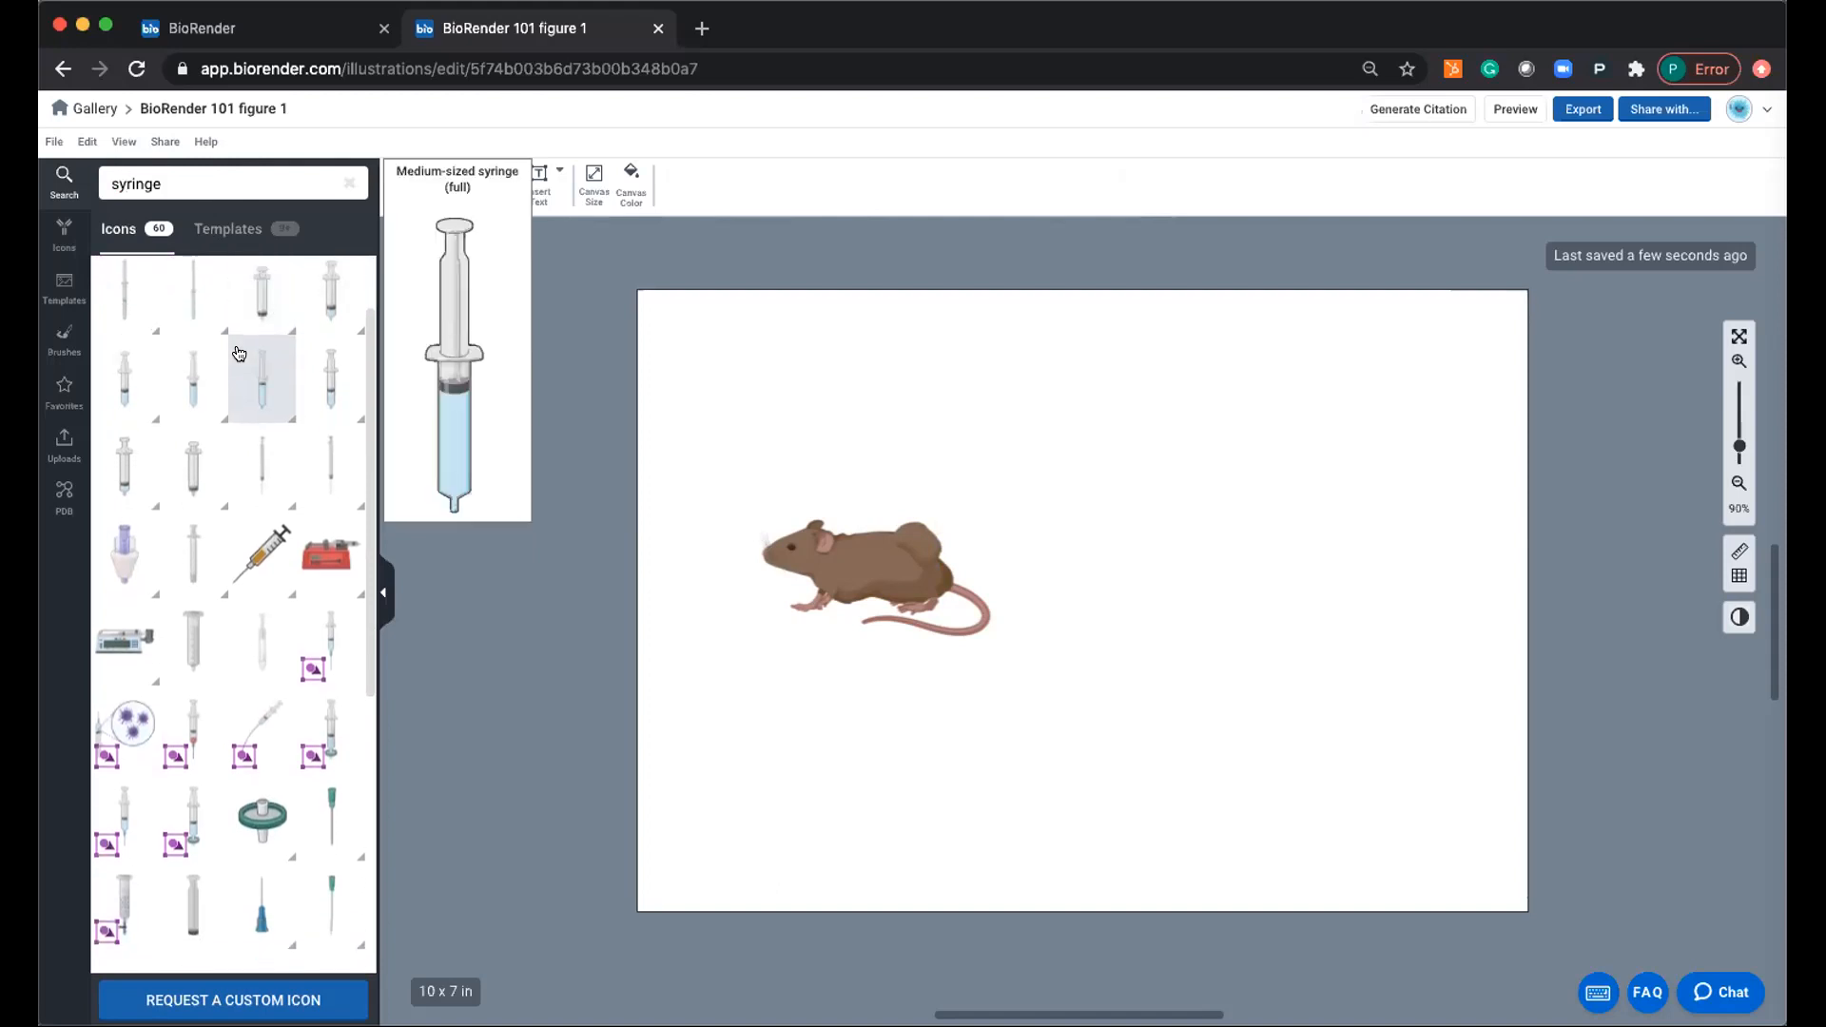
scroll(239, 354, "up", 1)
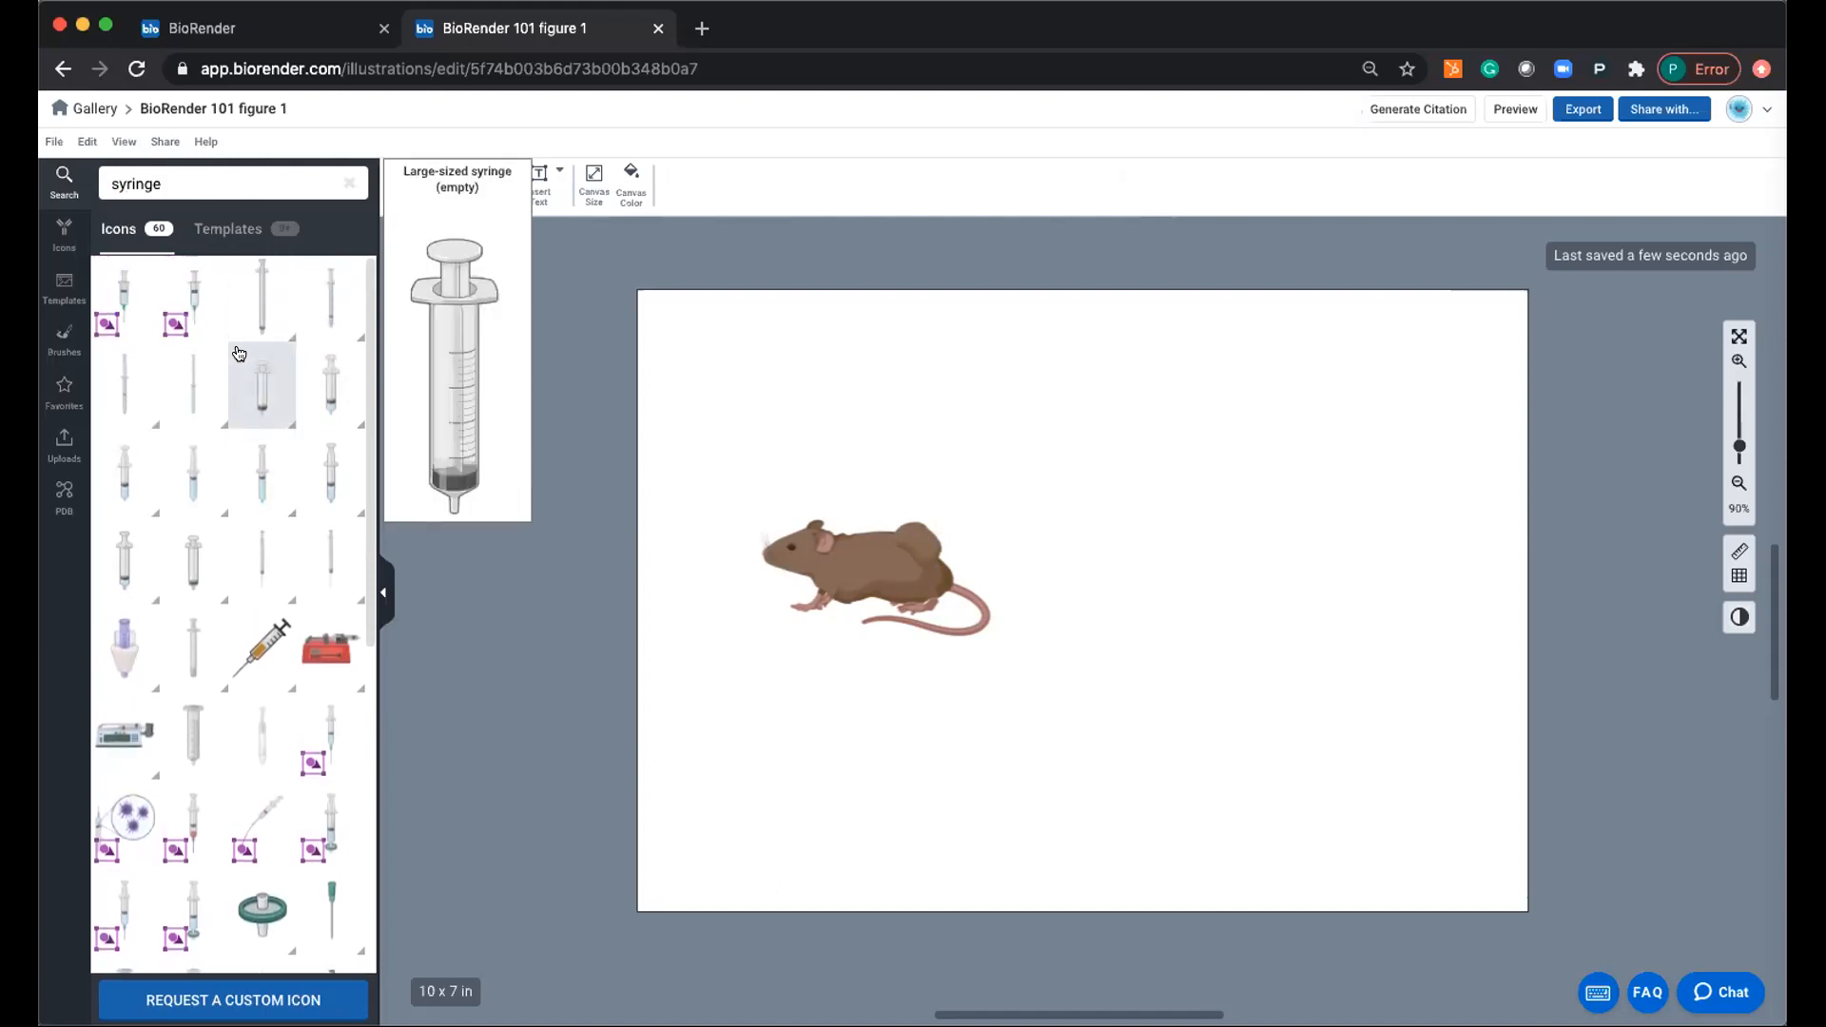
mouse_move(188, 293)
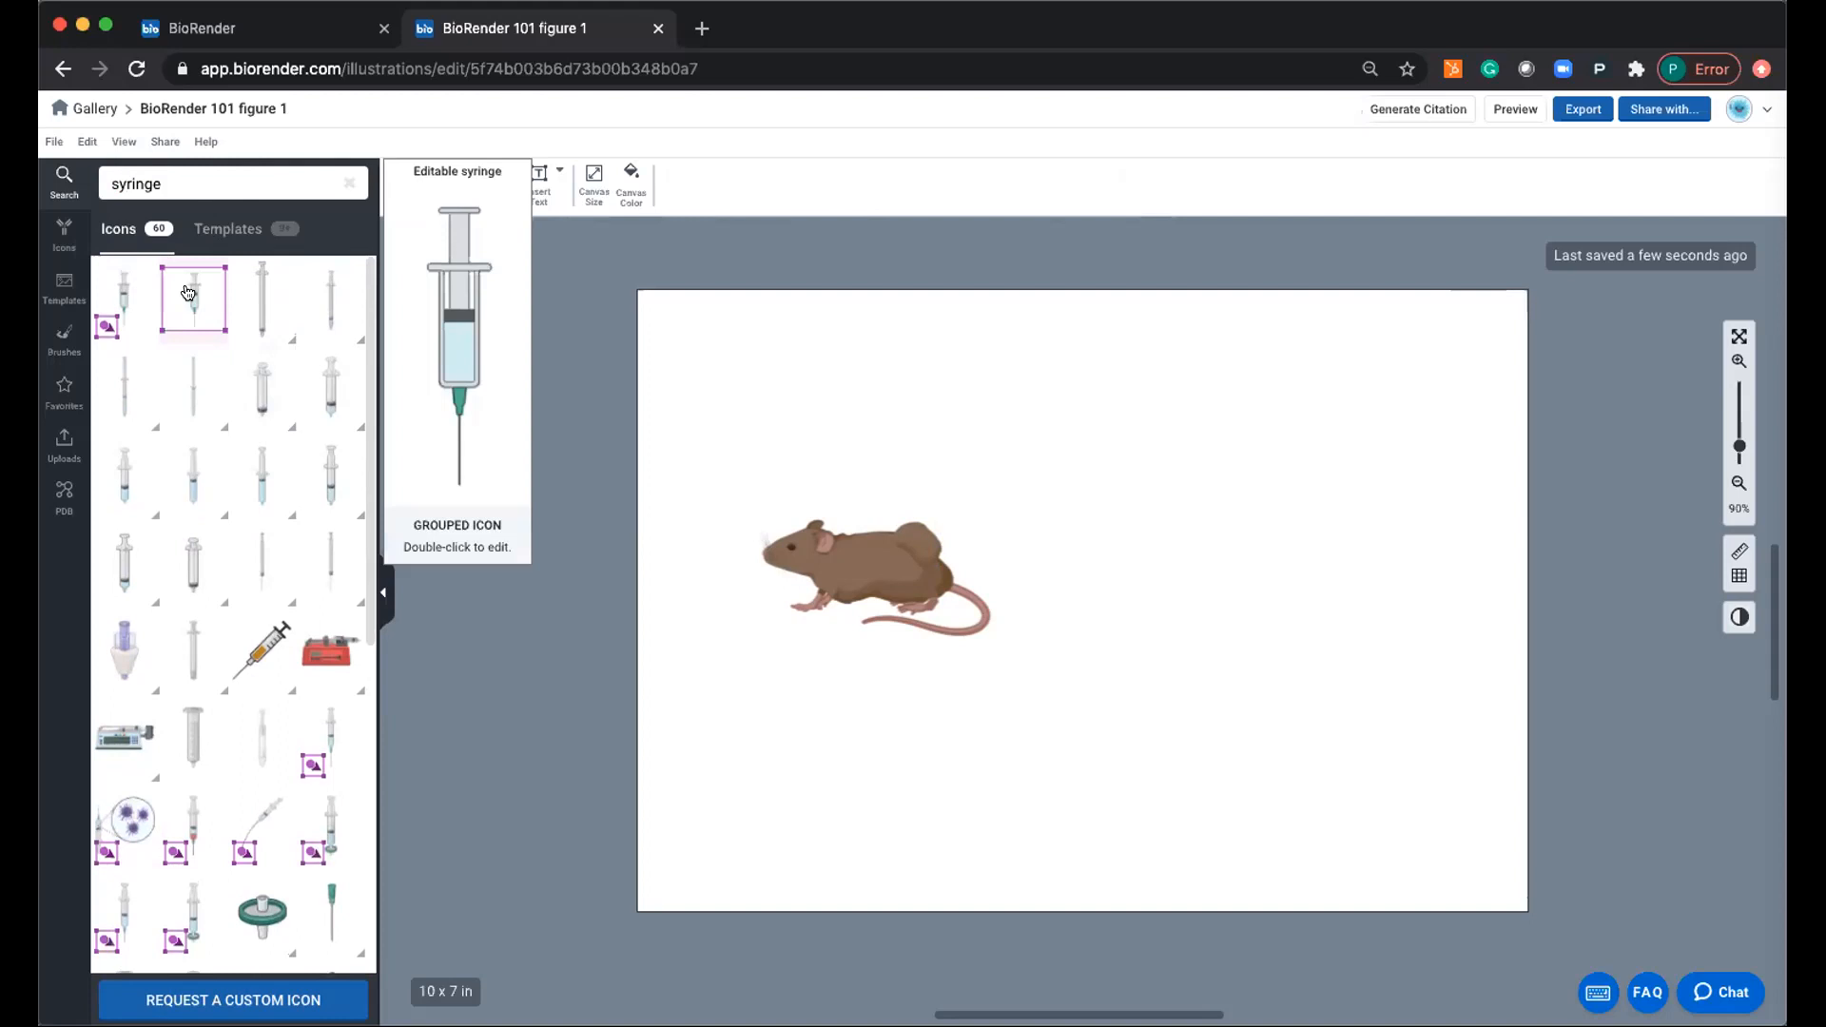
mouse_move(172, 349)
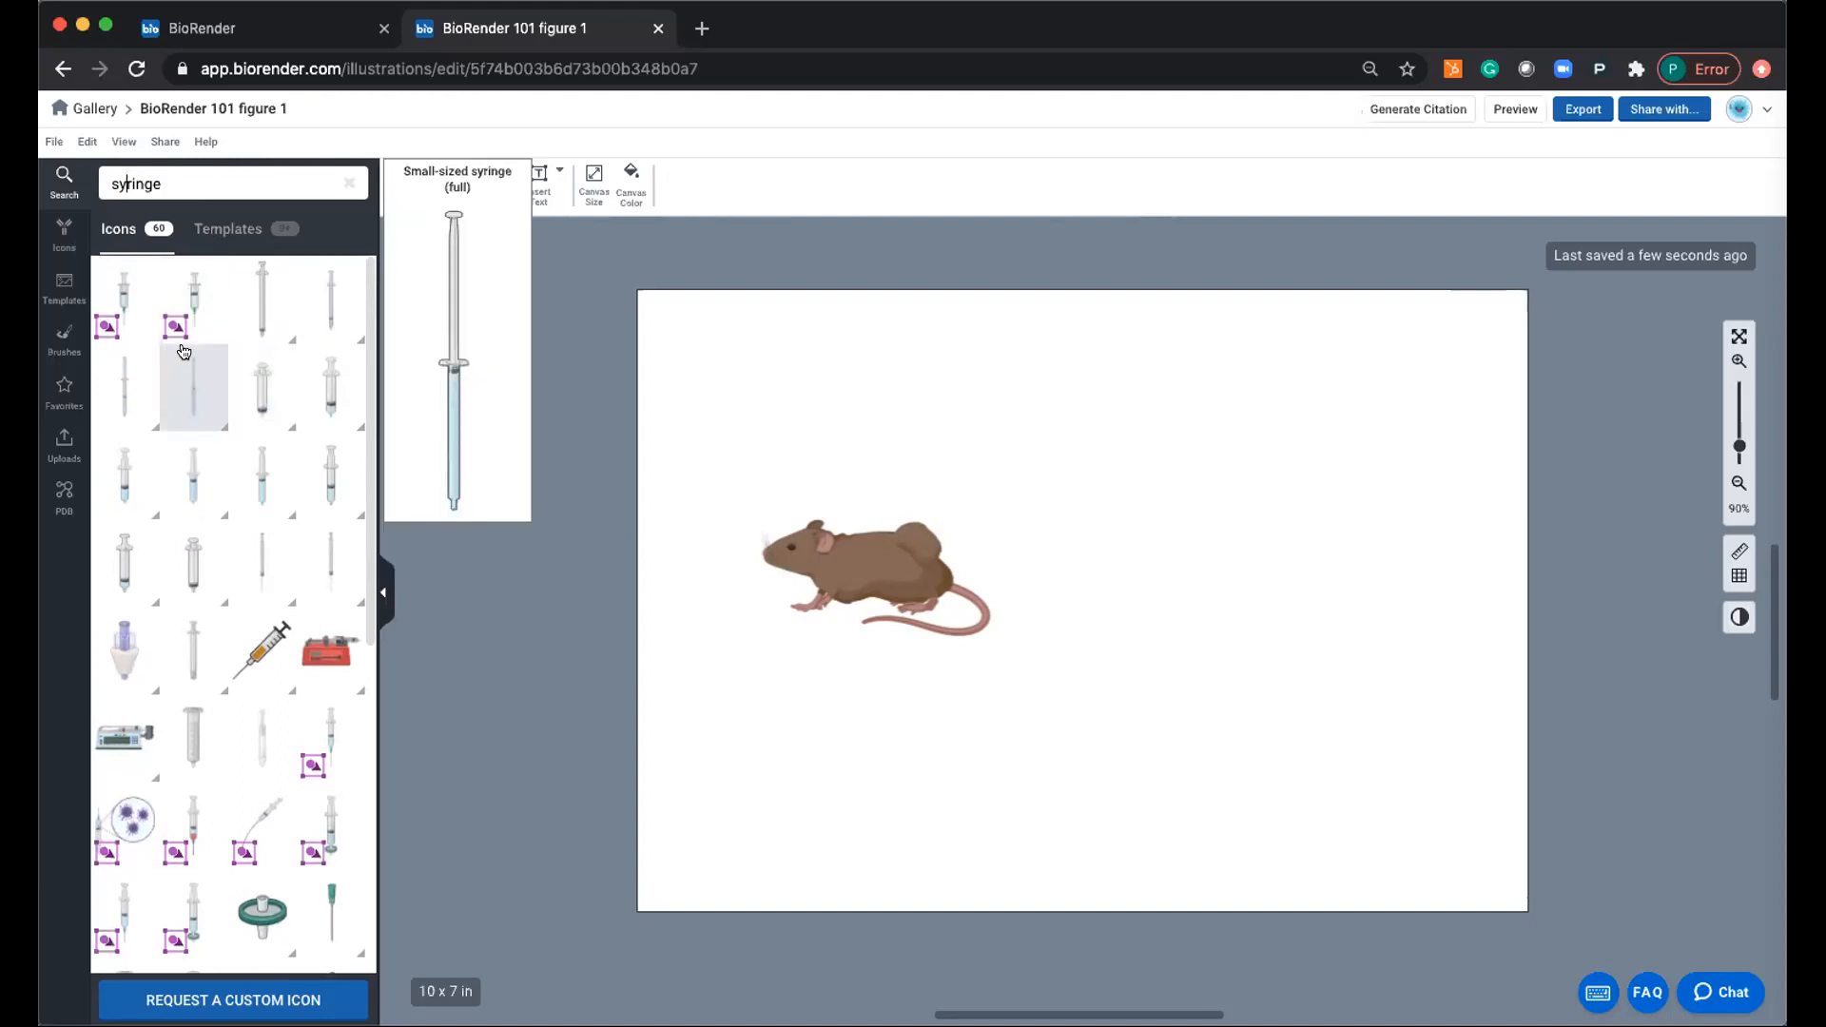
left_click_drag(189, 299, 984, 457)
left_click_drag(977, 340, 954, 481)
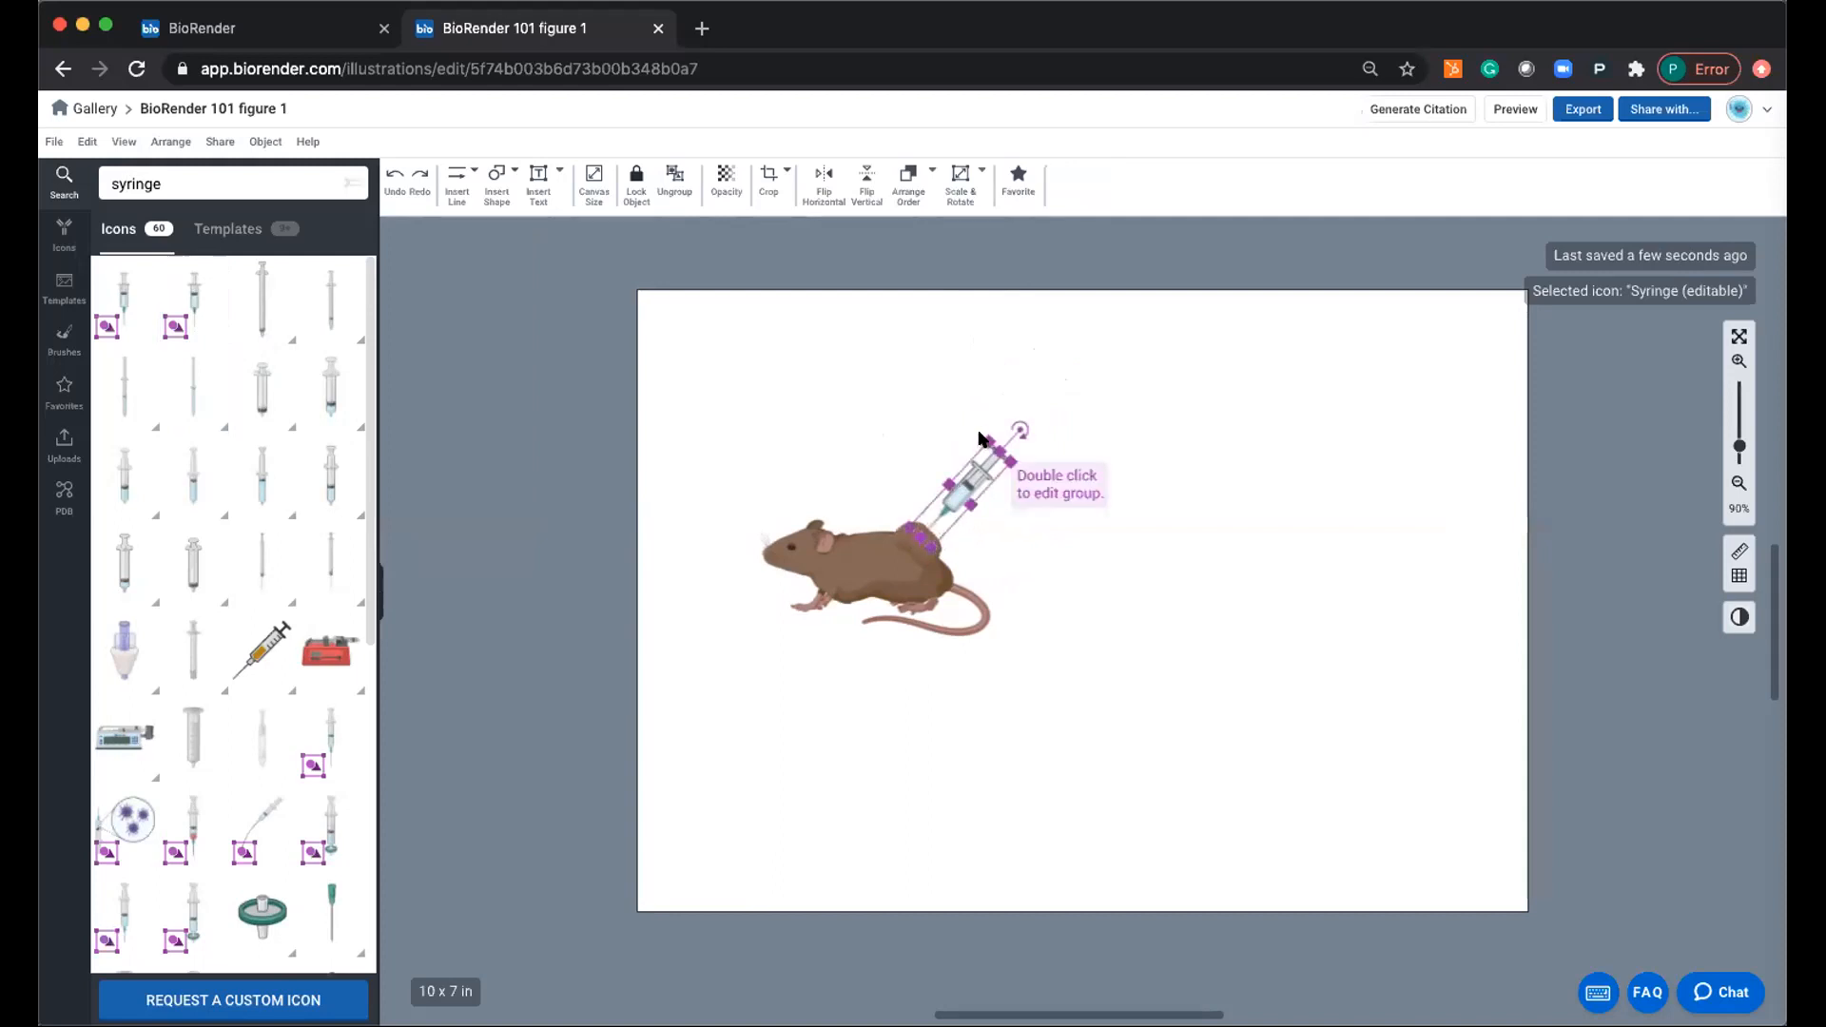
left_click(980, 438)
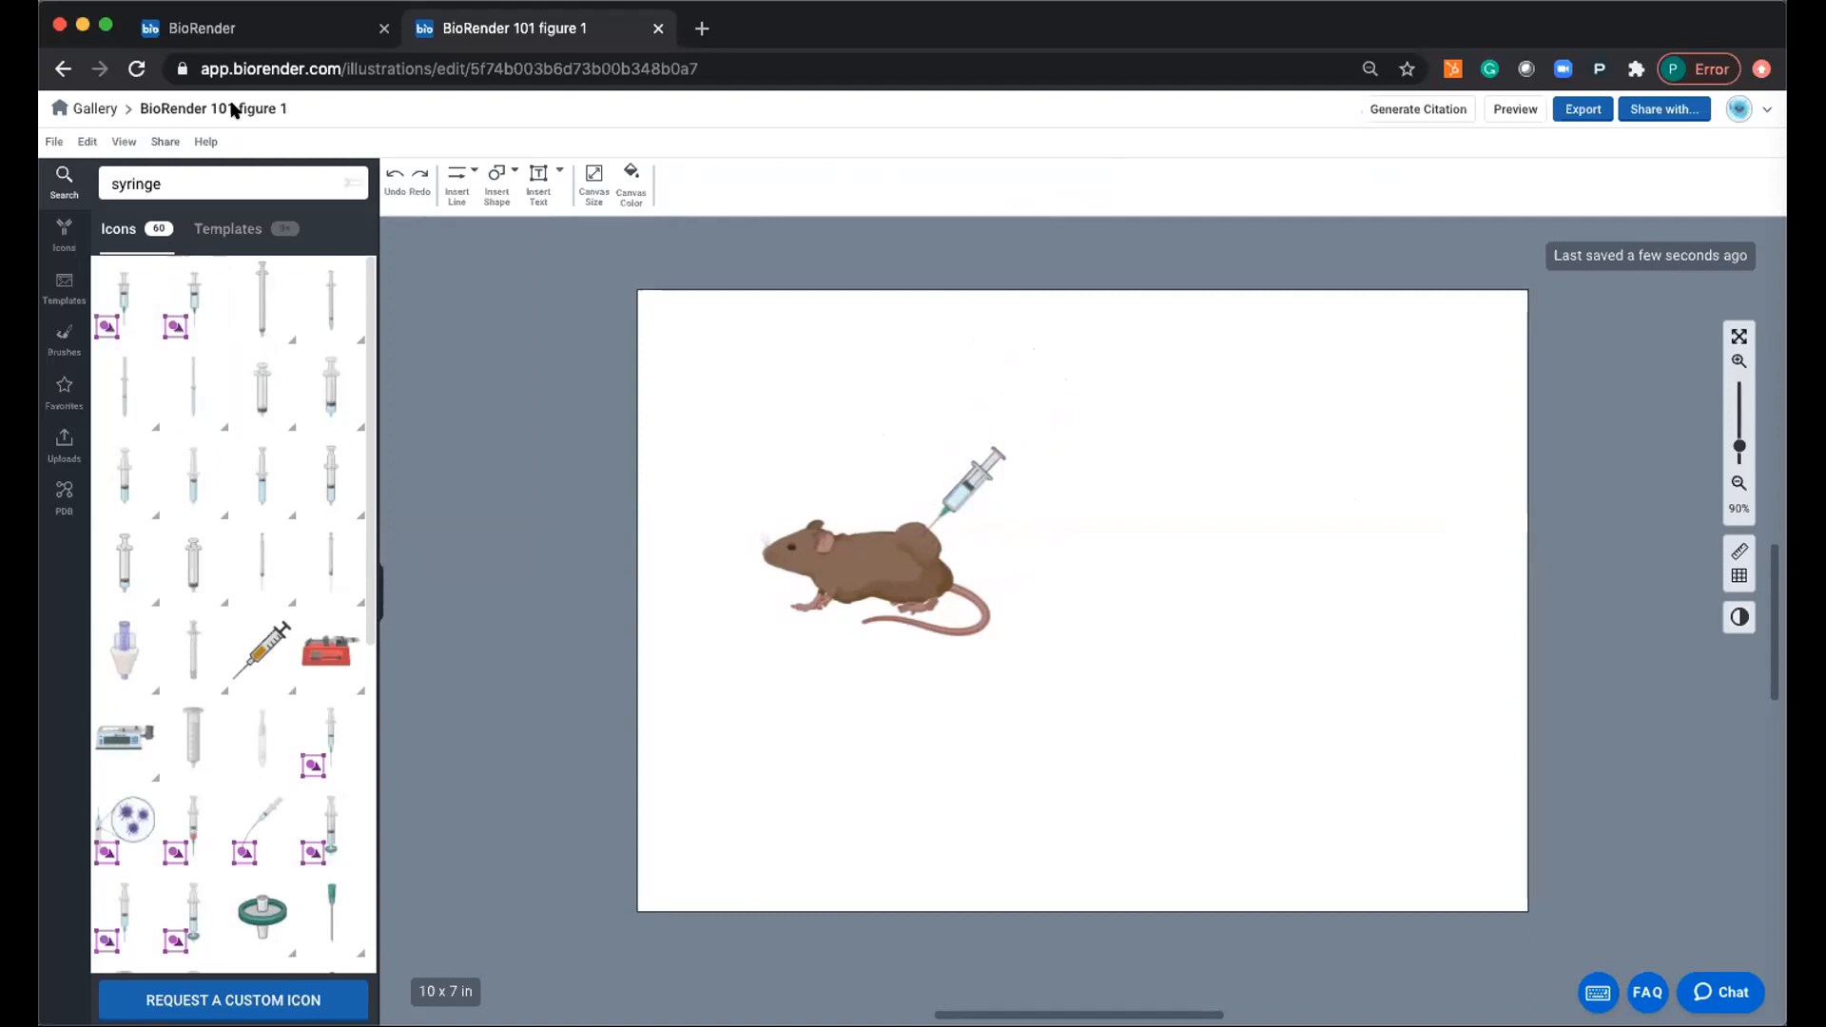
Insert a straight horizontal arrow pointing away from the mouse's tail, and clear the icon search.
left_click(455, 180)
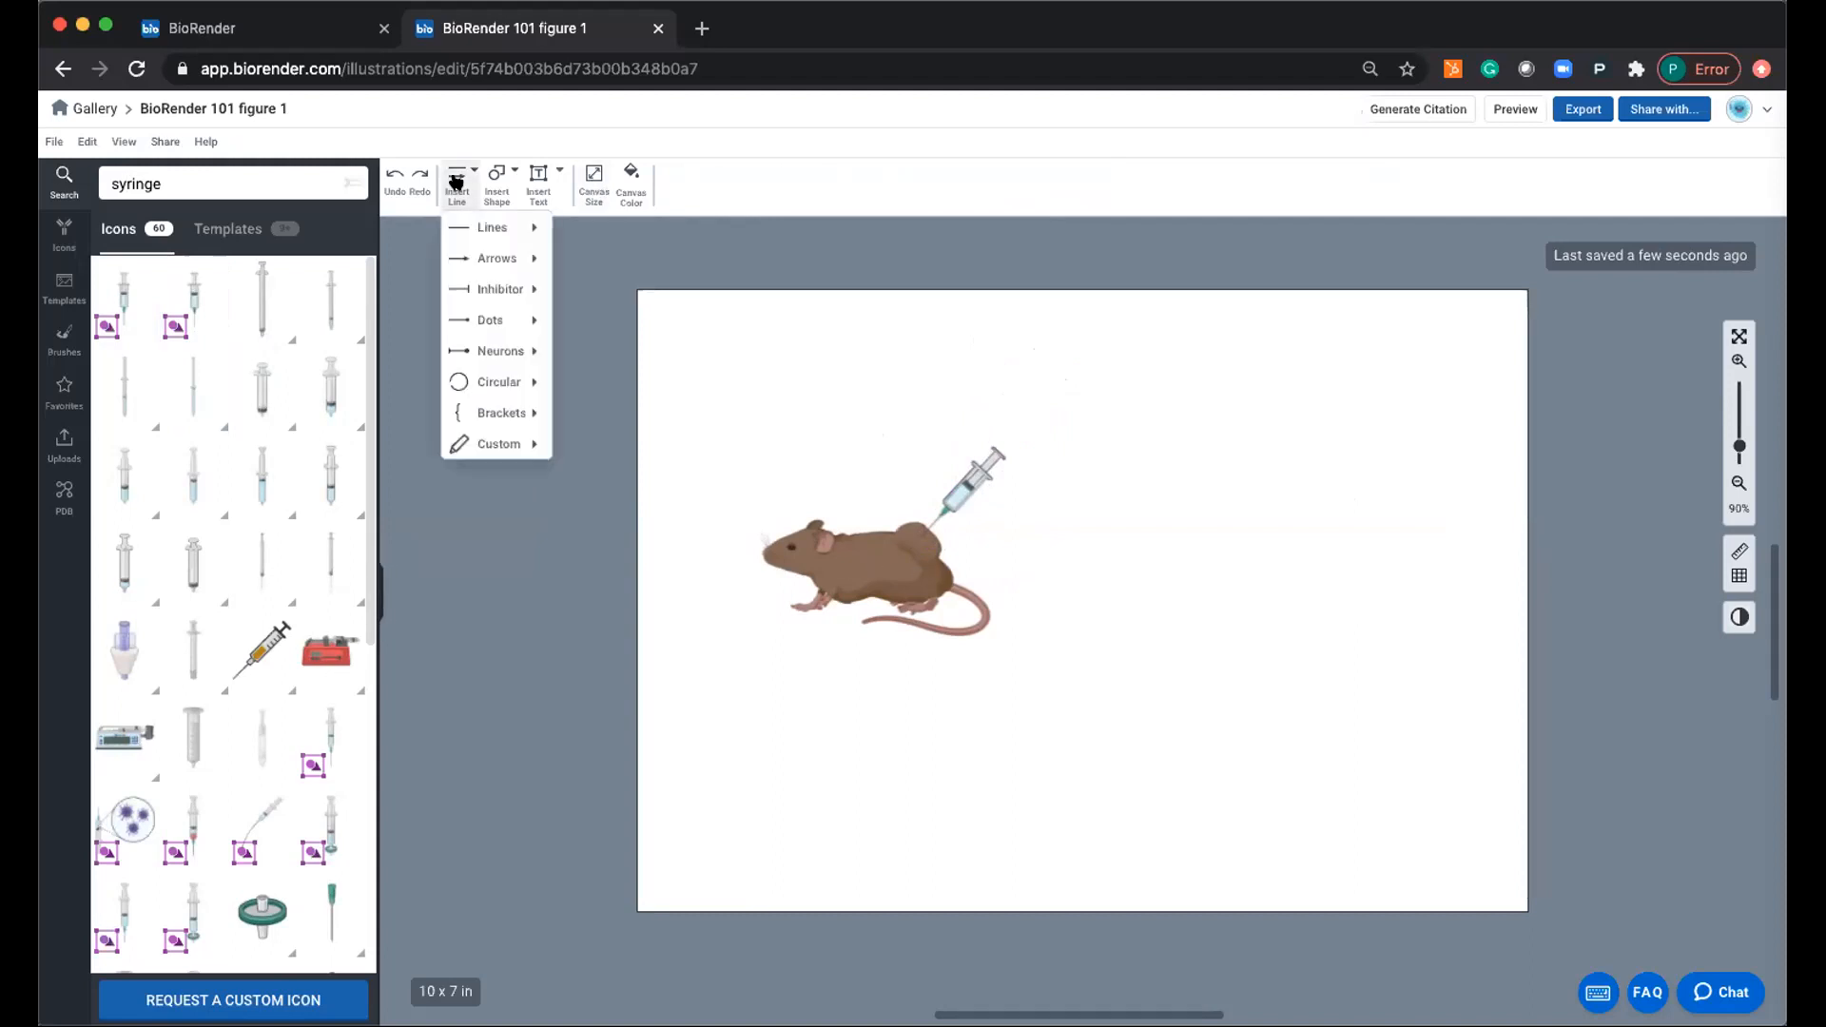
mouse_move(515, 255)
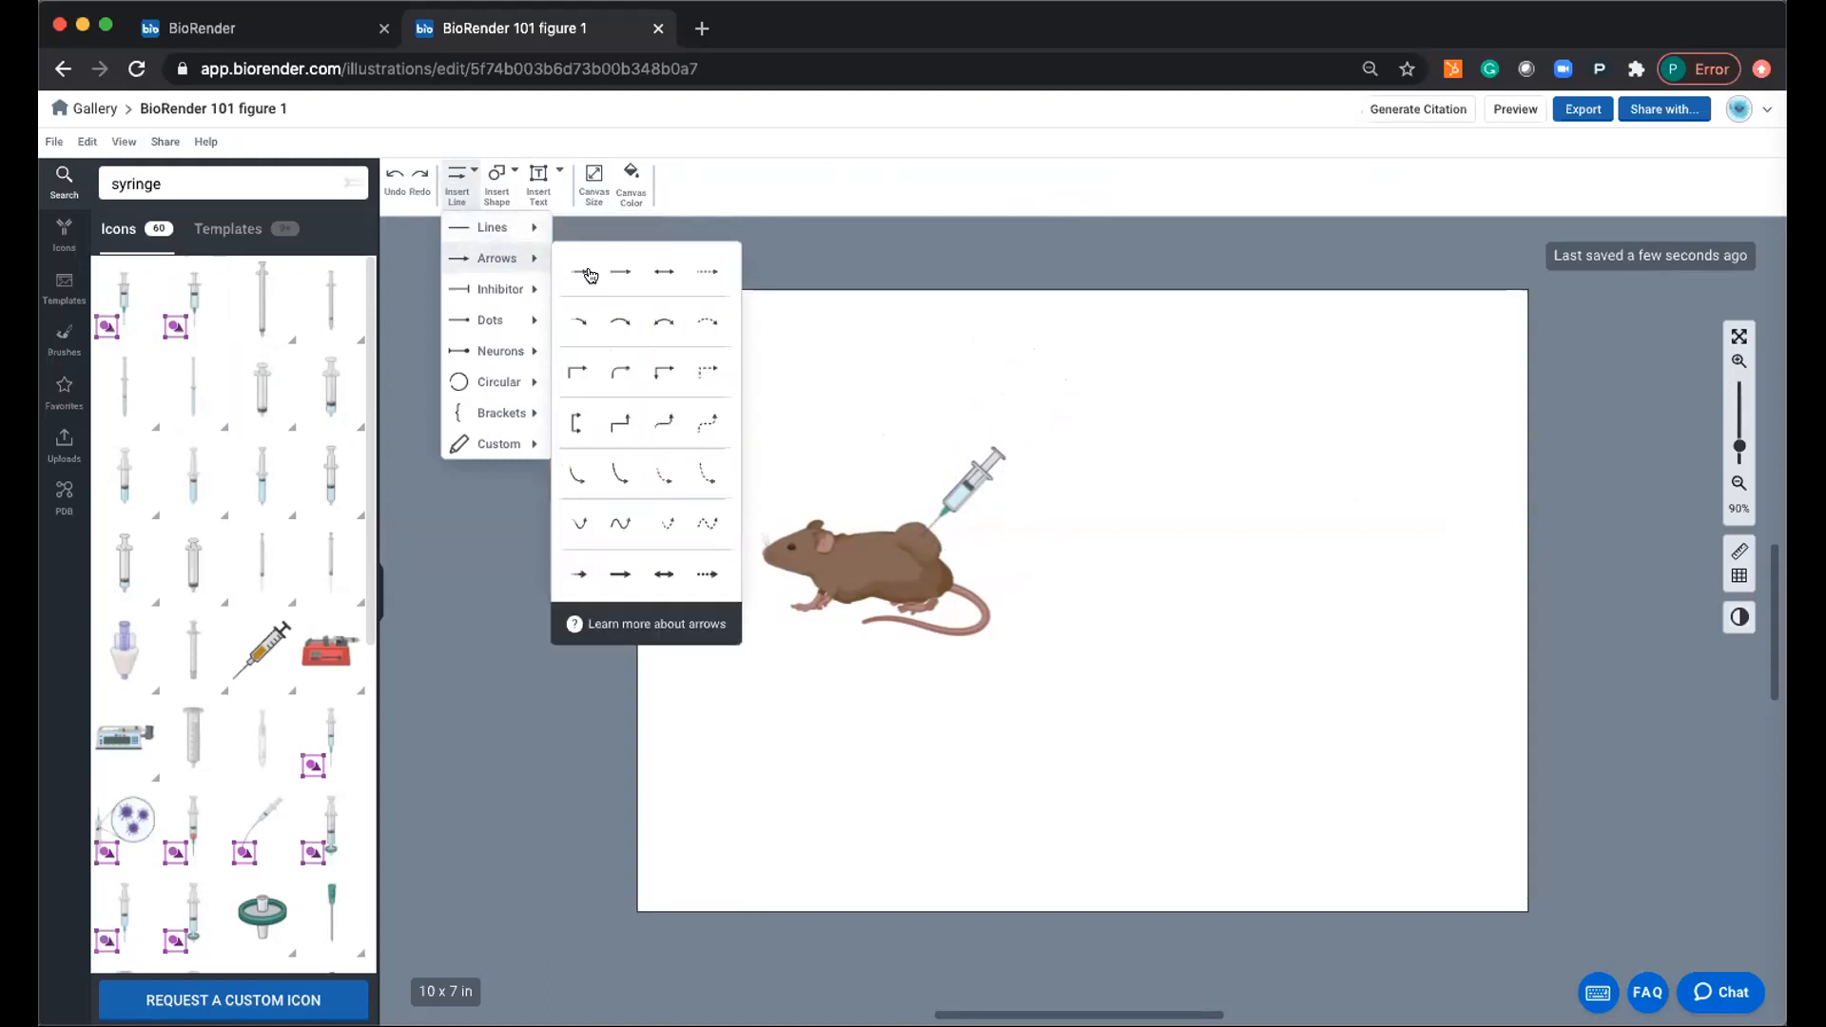
left_click_drag(1002, 564, 1108, 567)
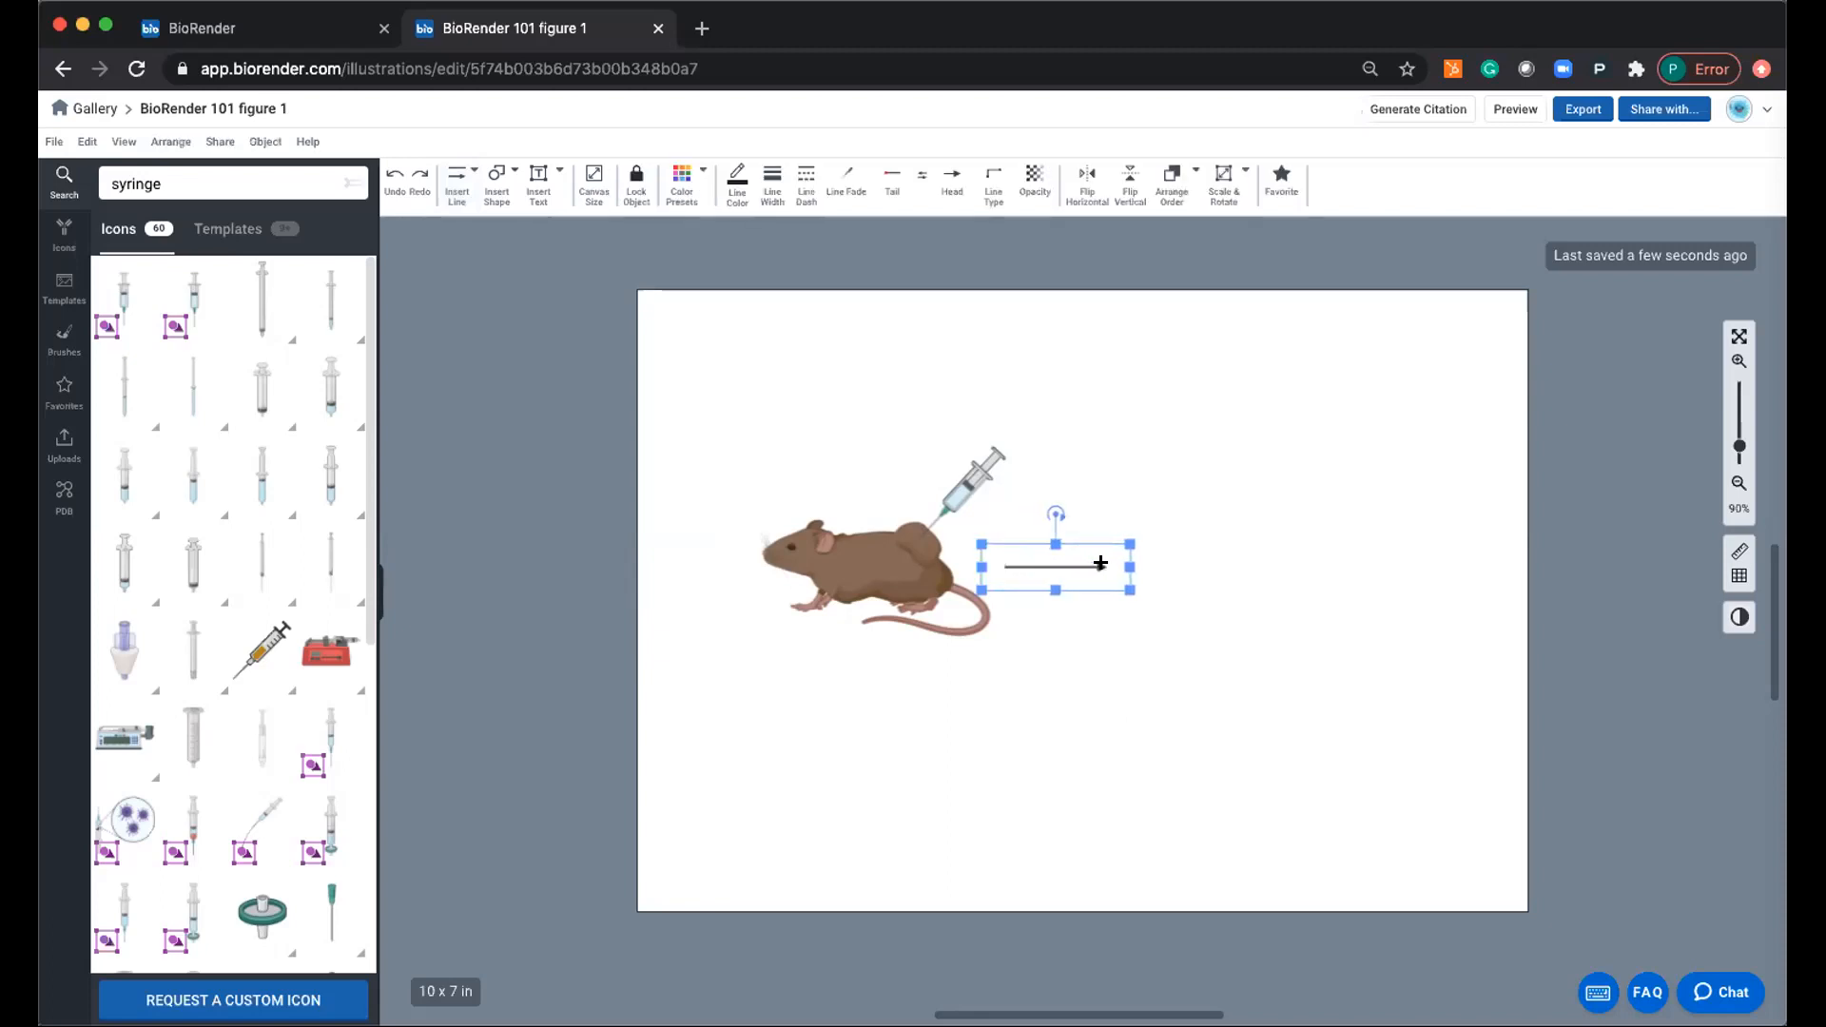
left_click(1116, 723)
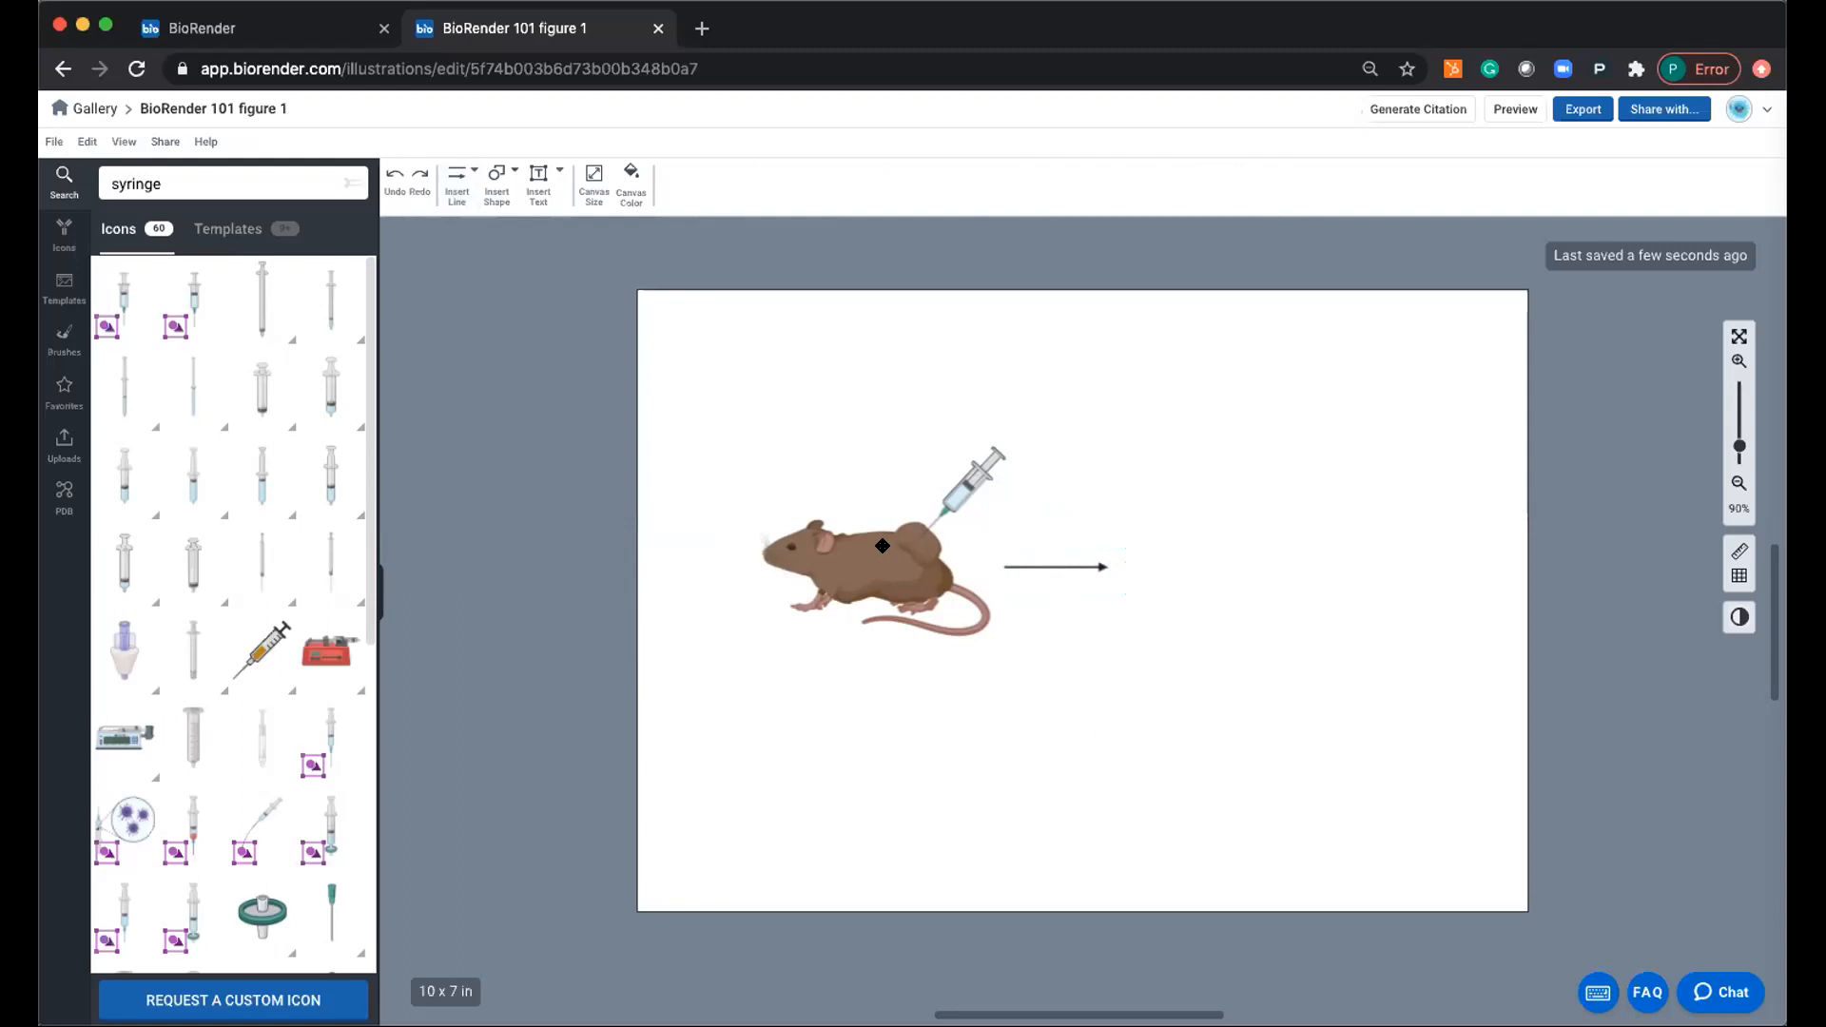
left_click(353, 183)
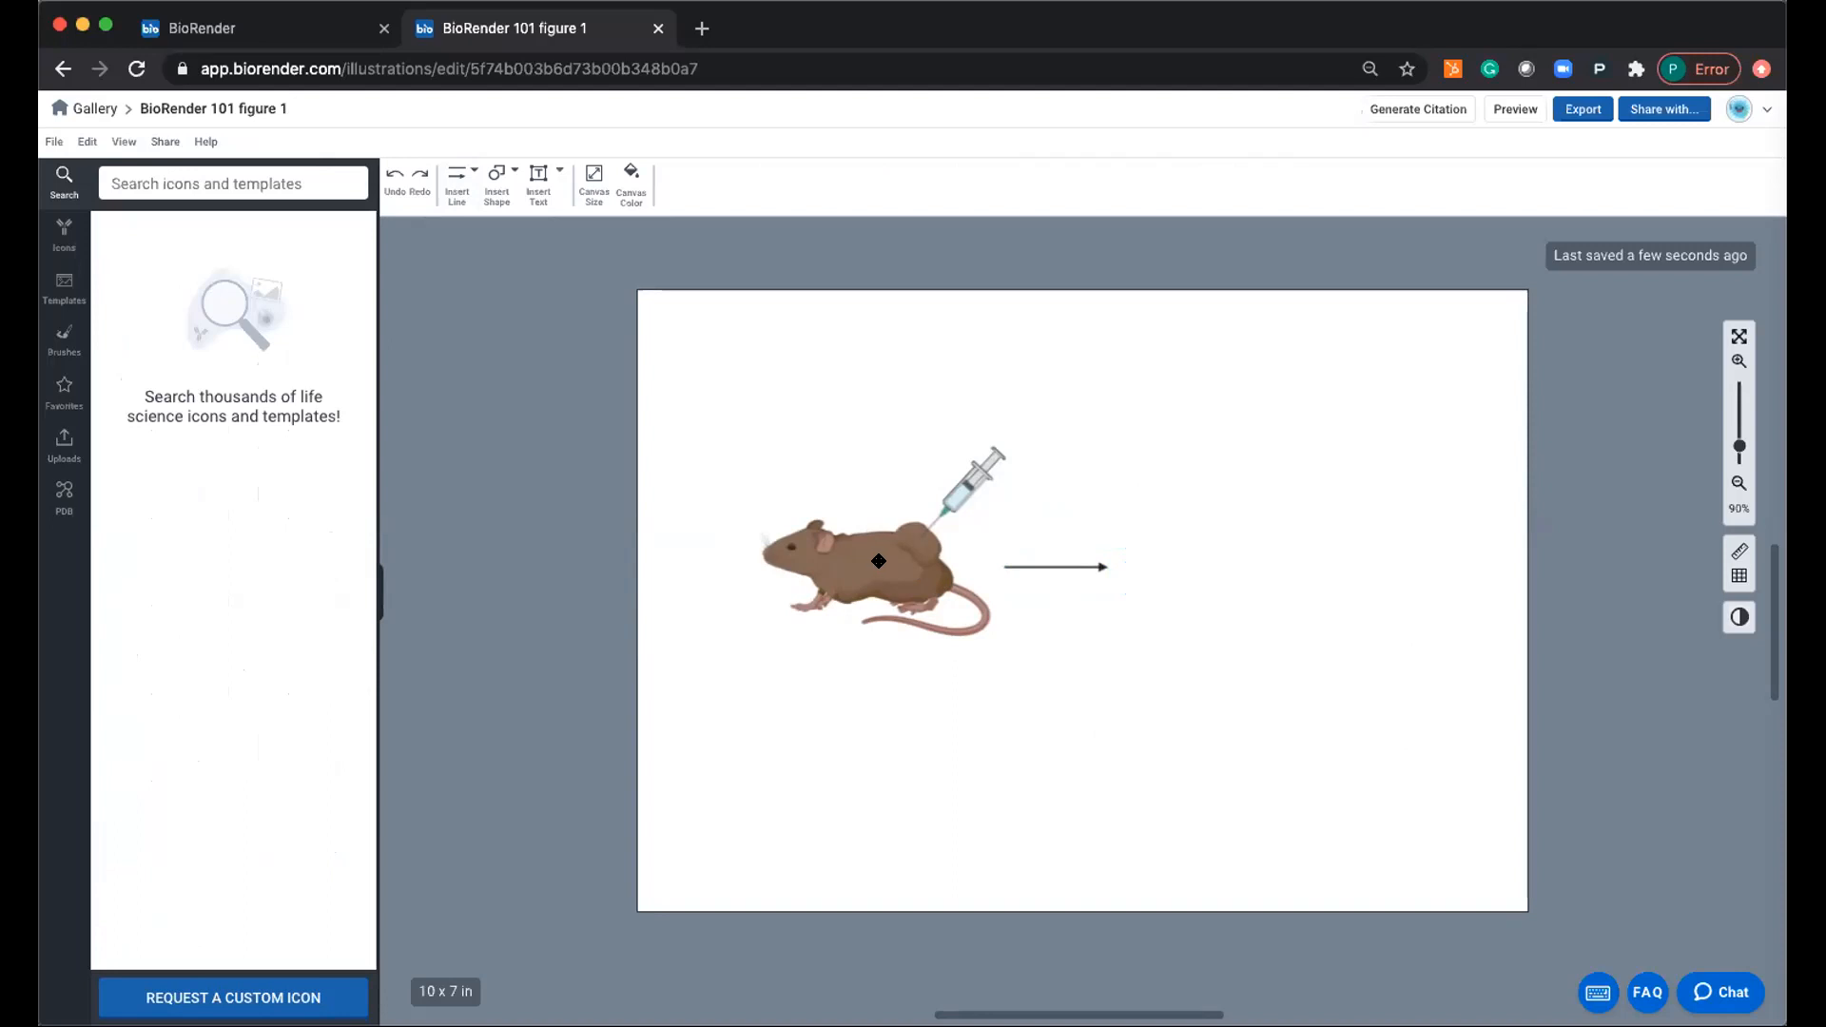
Place a copy of the mouse body beyond the arrowhead, level with the original mouse.
left_click(878, 561)
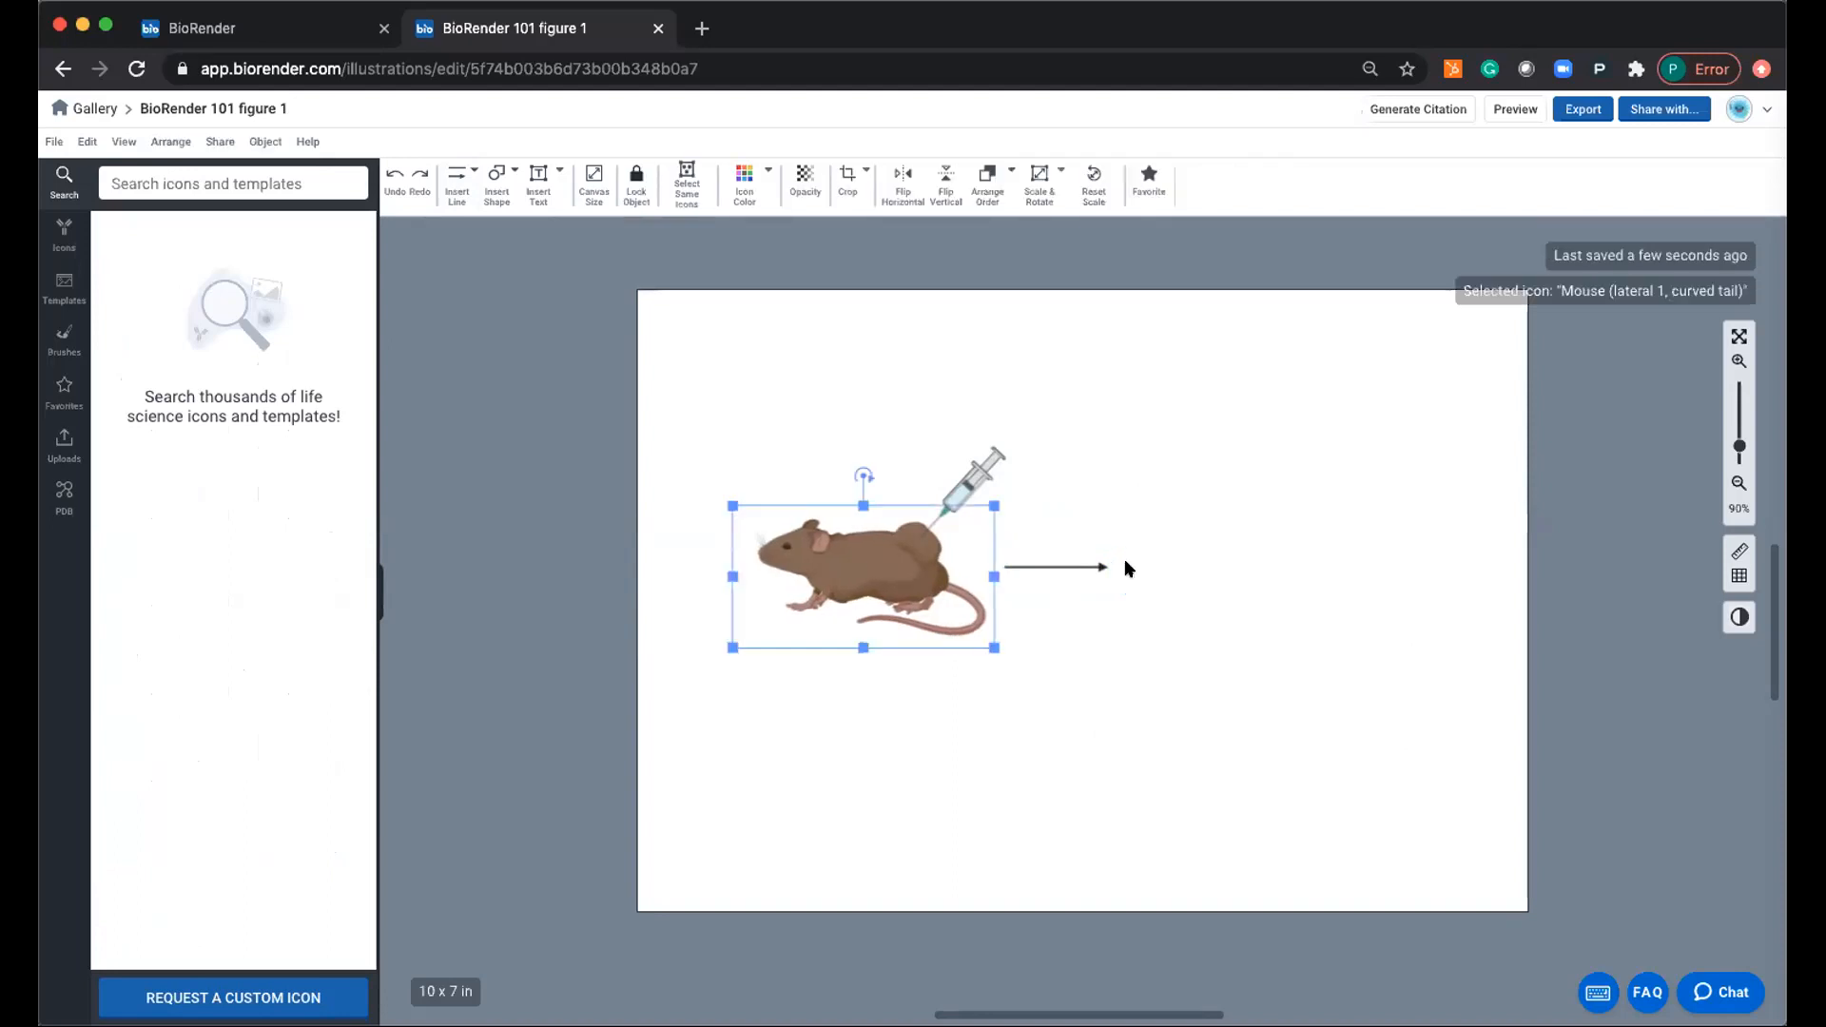
left_click_drag(865, 603, 1234, 552)
left_click(1255, 683)
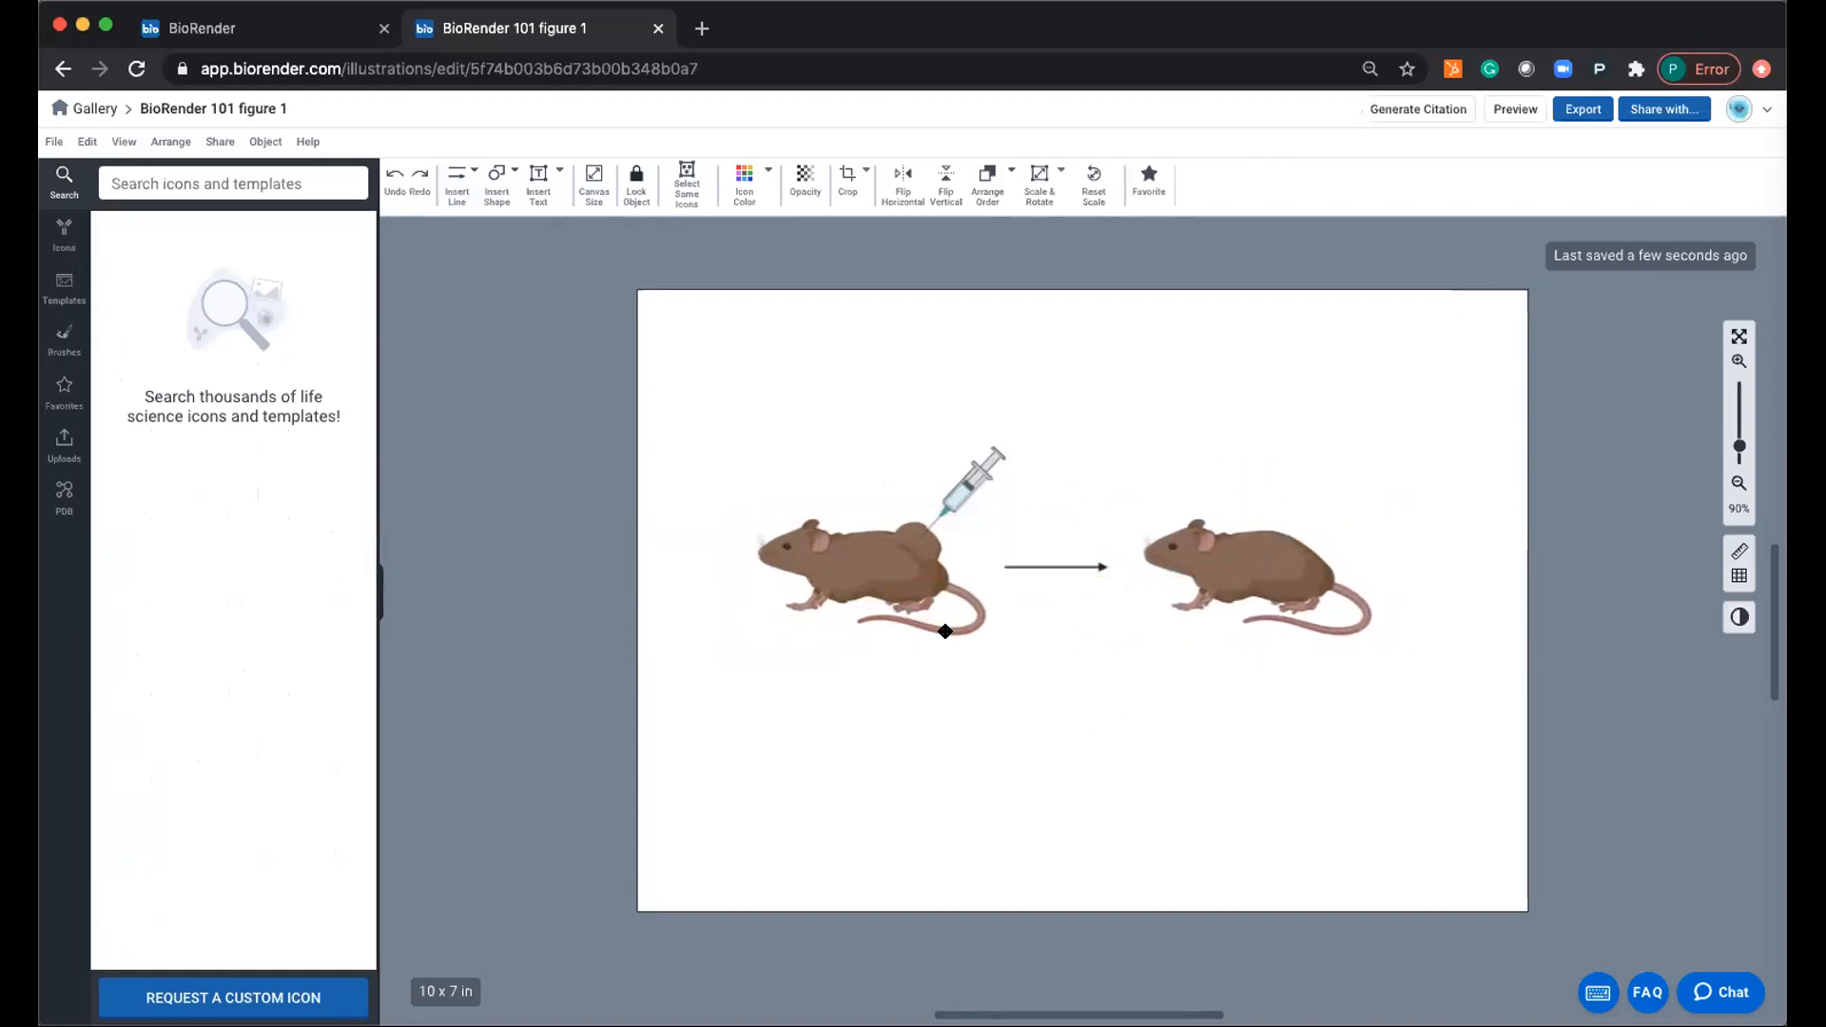
Copy the tumor onto the second mouse's back, make it smaller than the original, and deselect it.
left_click(917, 548)
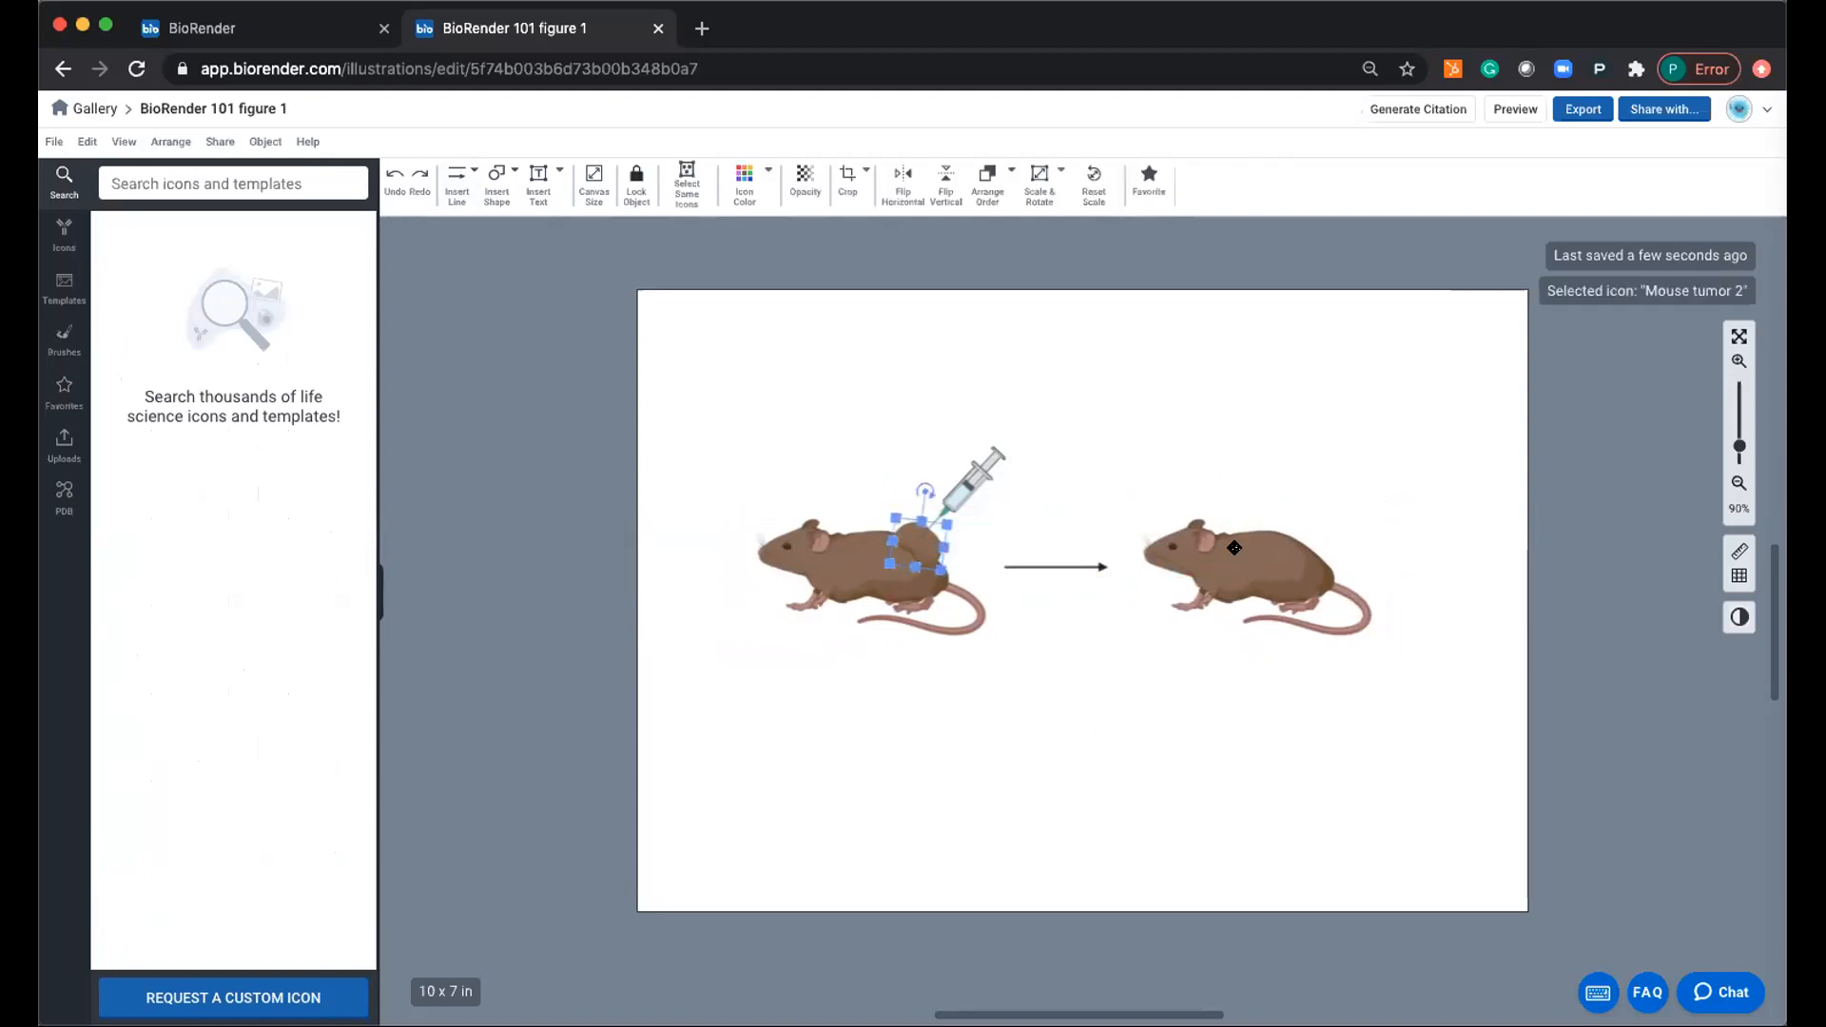
left_click_drag(918, 548, 1322, 533)
left_click(1330, 450)
left_click(1422, 497)
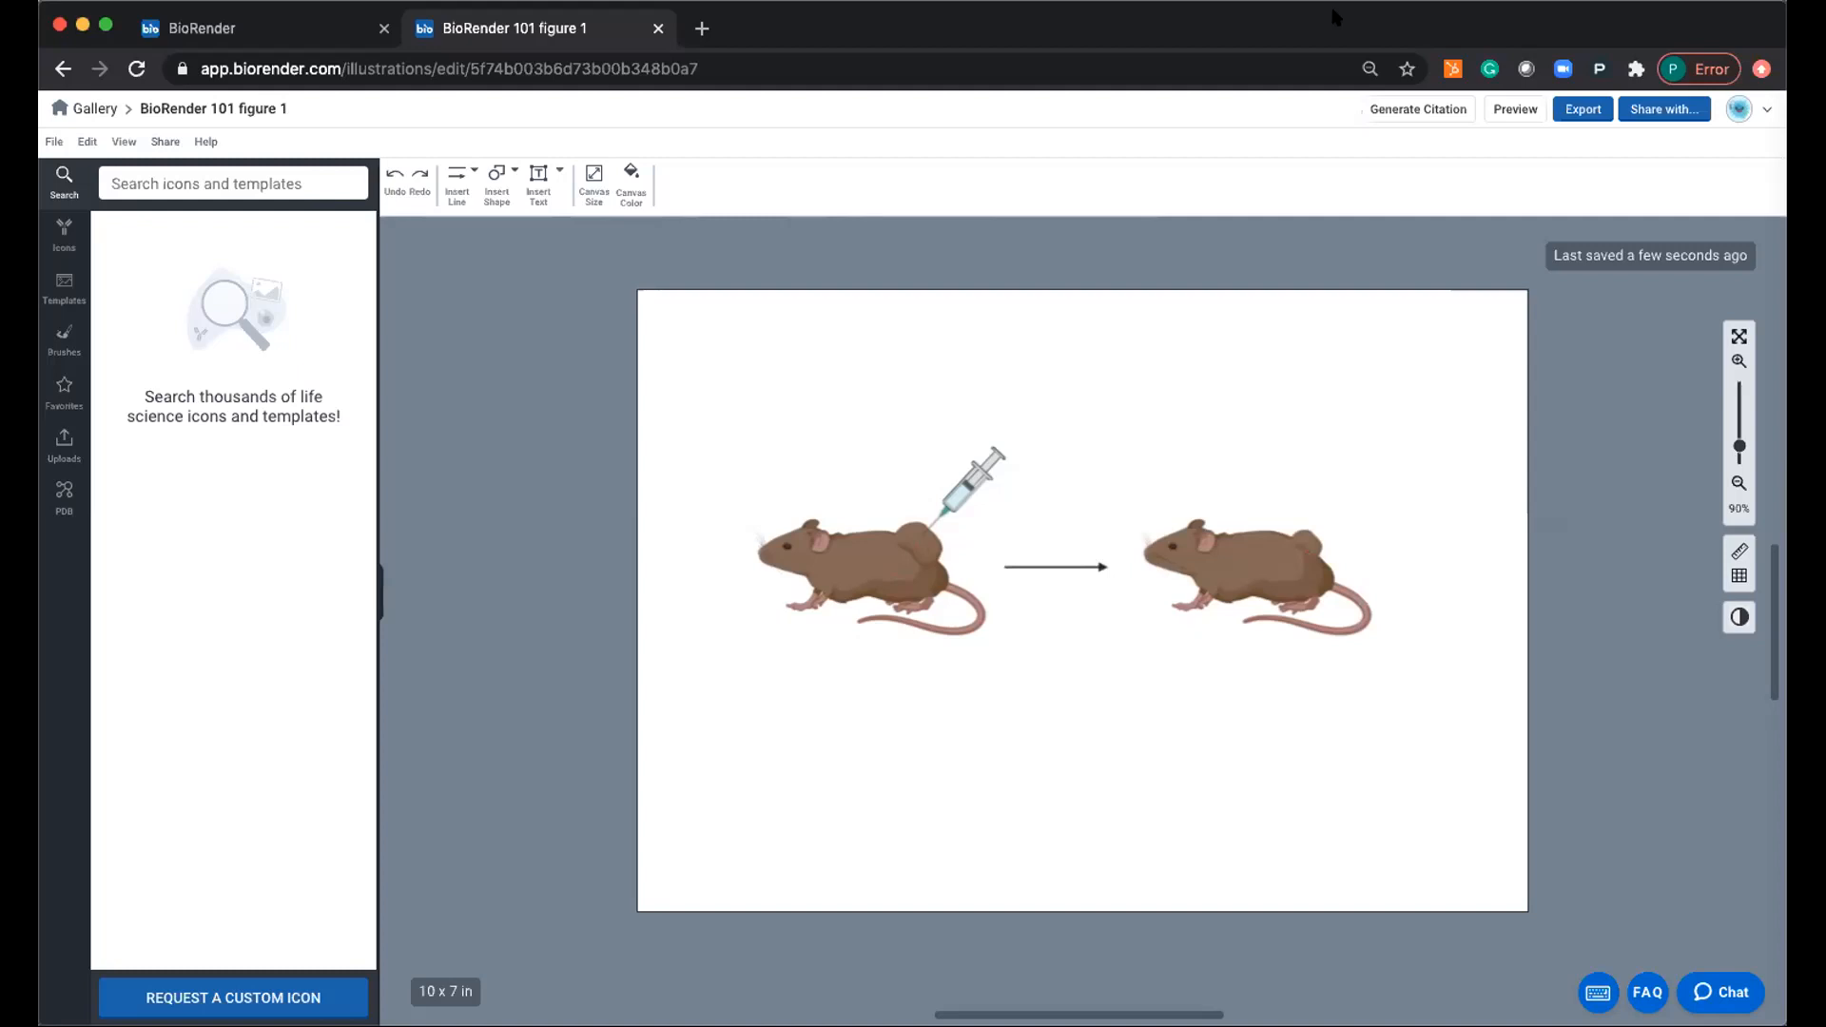
Add the text title "BioRender 101 Figure 1" in the upper-left corner of the canvas.
scroll(1133, 723, "down", 2)
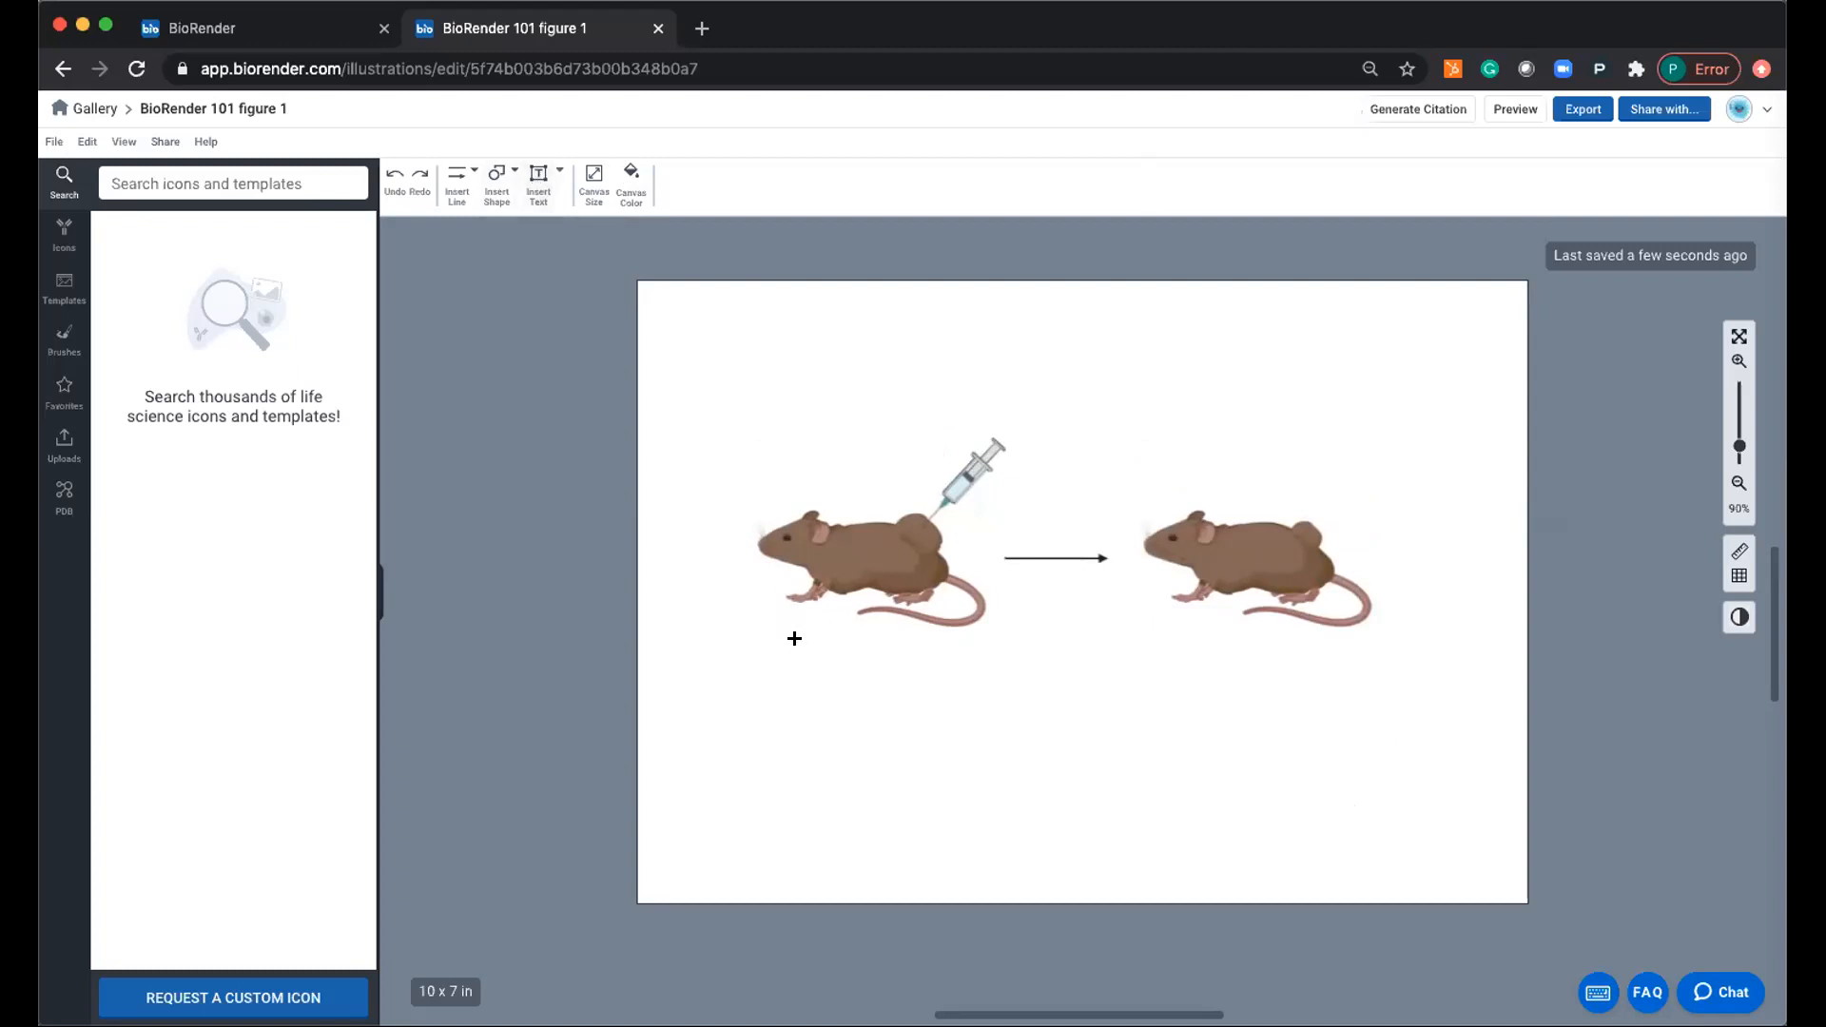
left_click_drag(650, 296, 865, 347)
type("BioRender")
type("1")
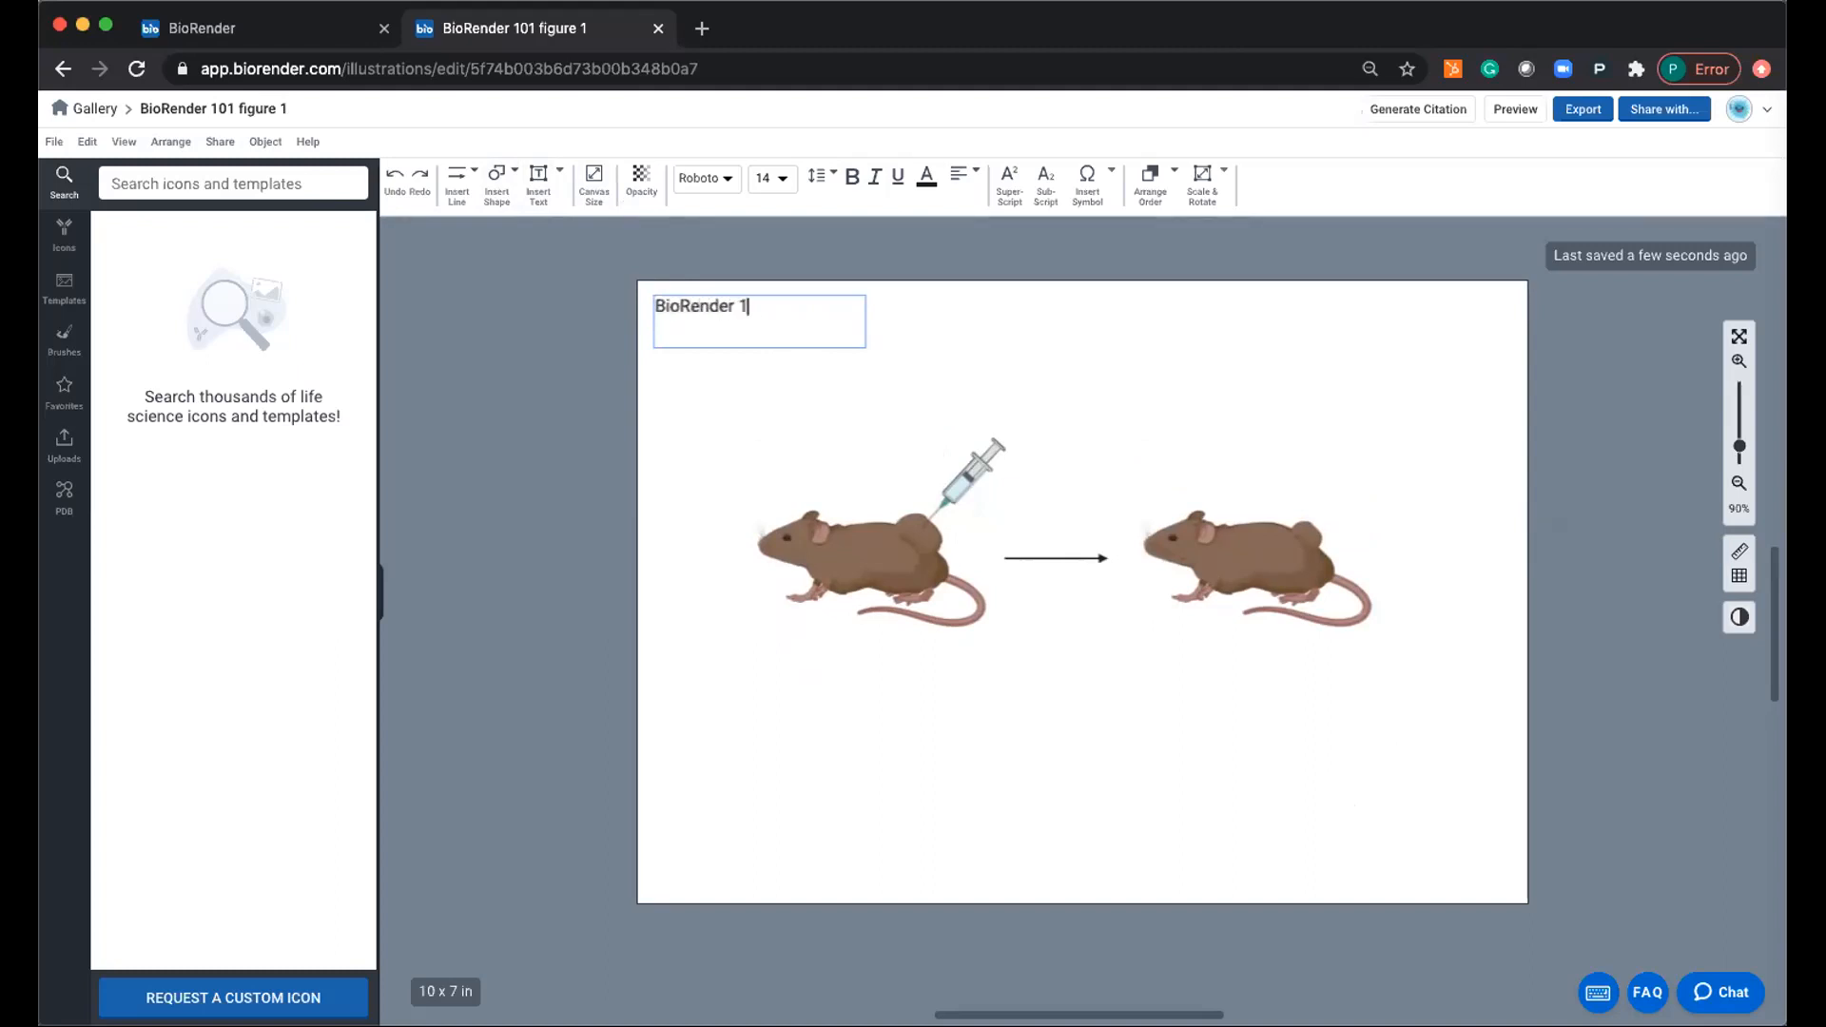
type("01 Figure 1")
left_click(1040, 734)
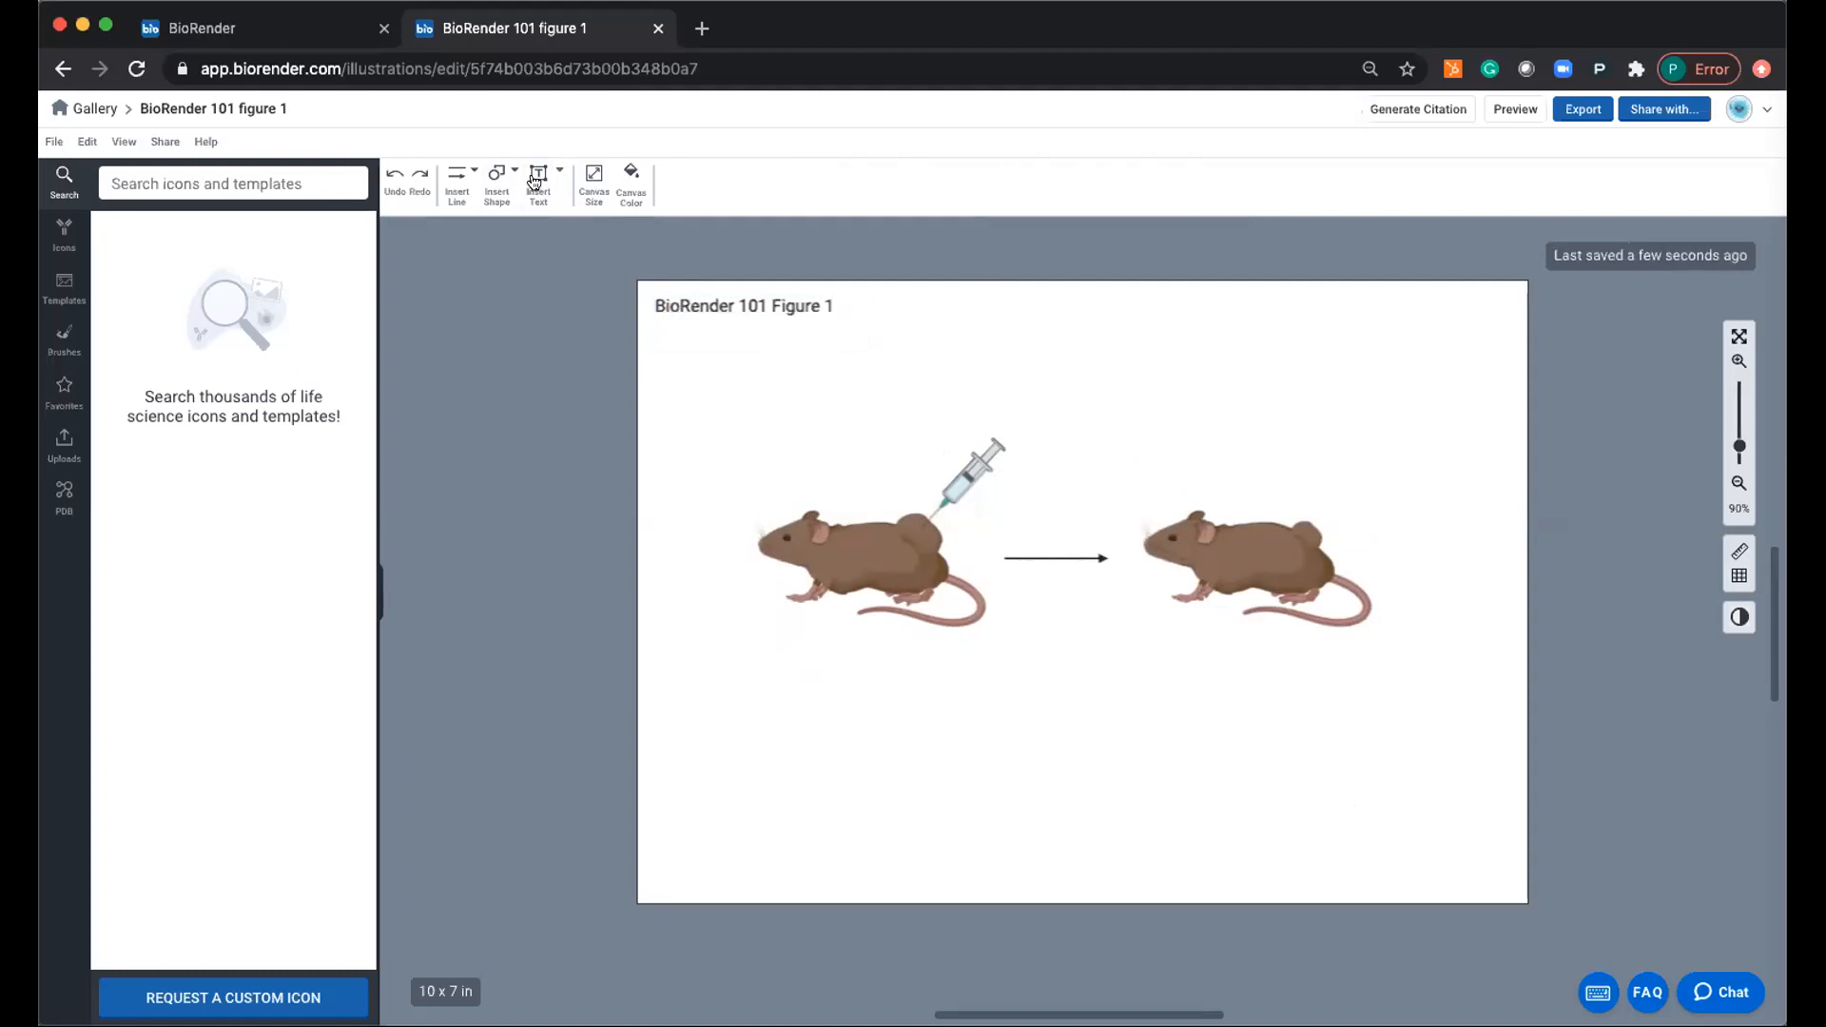
Add a text label "Step 1" beneath the first mouse.
left_click(538, 174)
left_click_drag(787, 636, 935, 675)
left_click(840, 638)
type("Step 1")
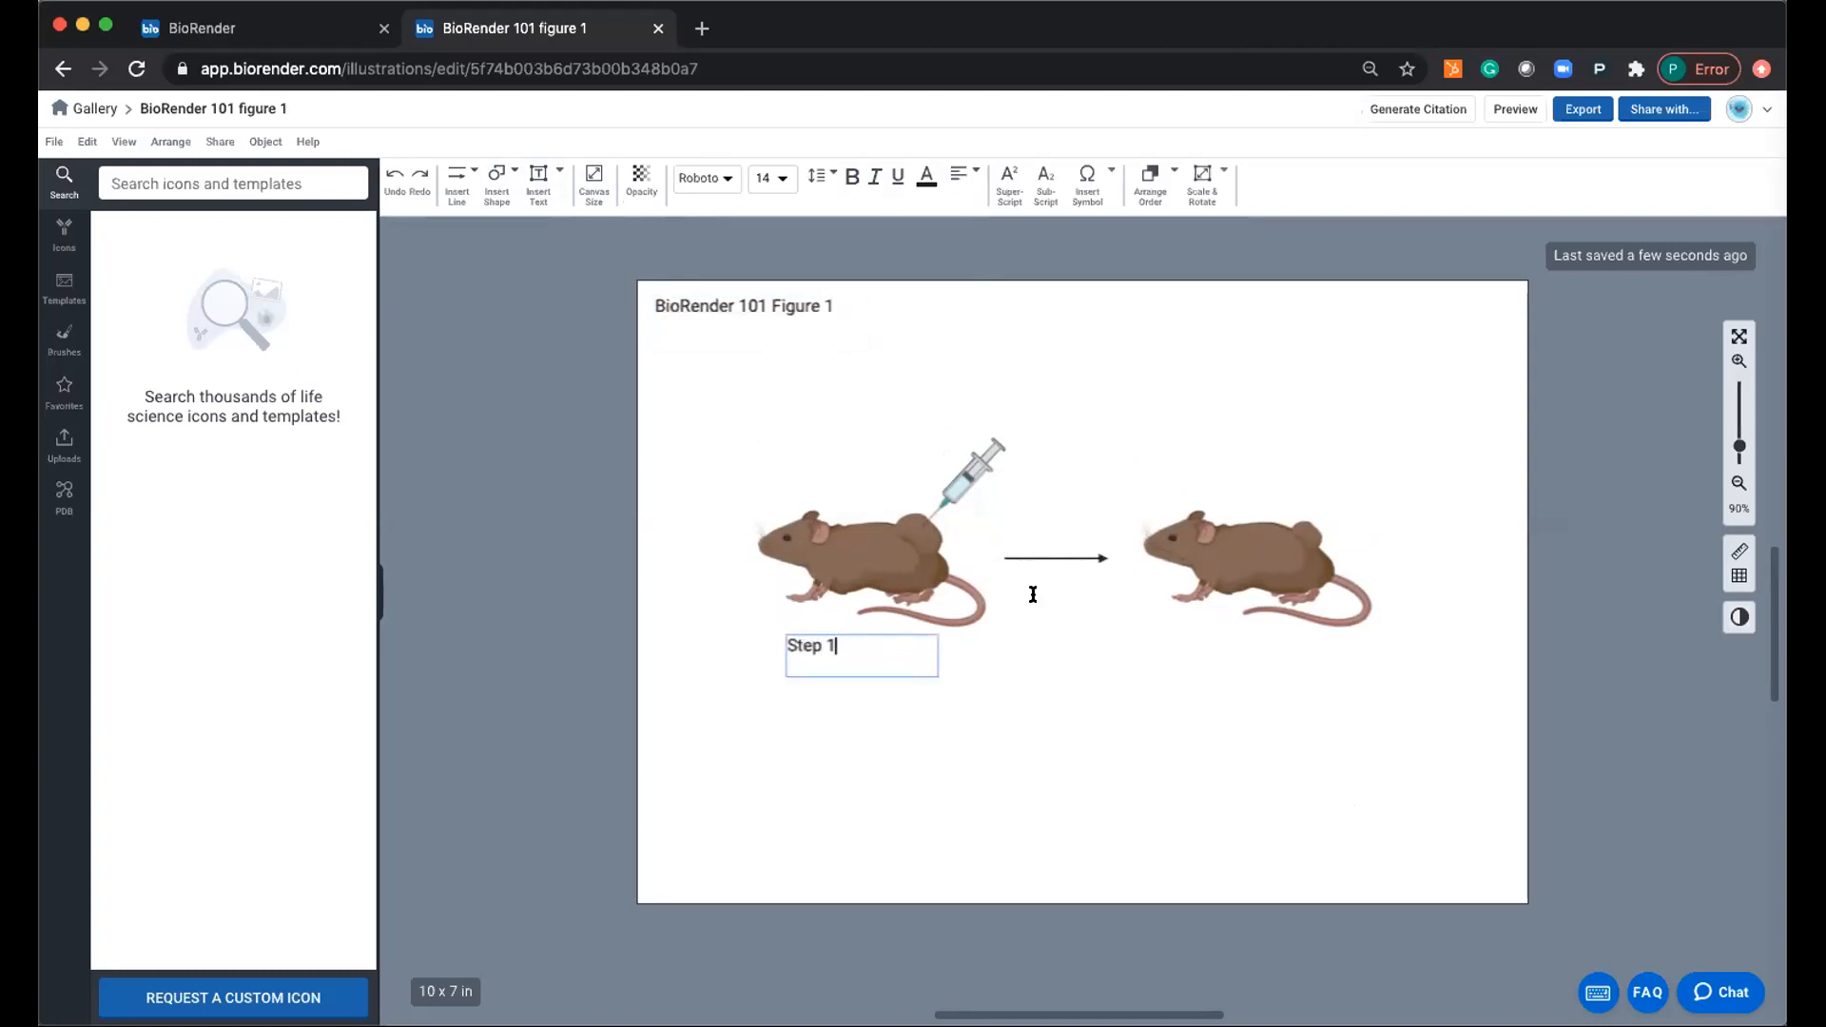
Add a text label "Step 2" beneath the second mouse and align it level with the "Step 1" label.
left_click(538, 176)
left_click_drag(1200, 641, 1336, 663)
type("Step")
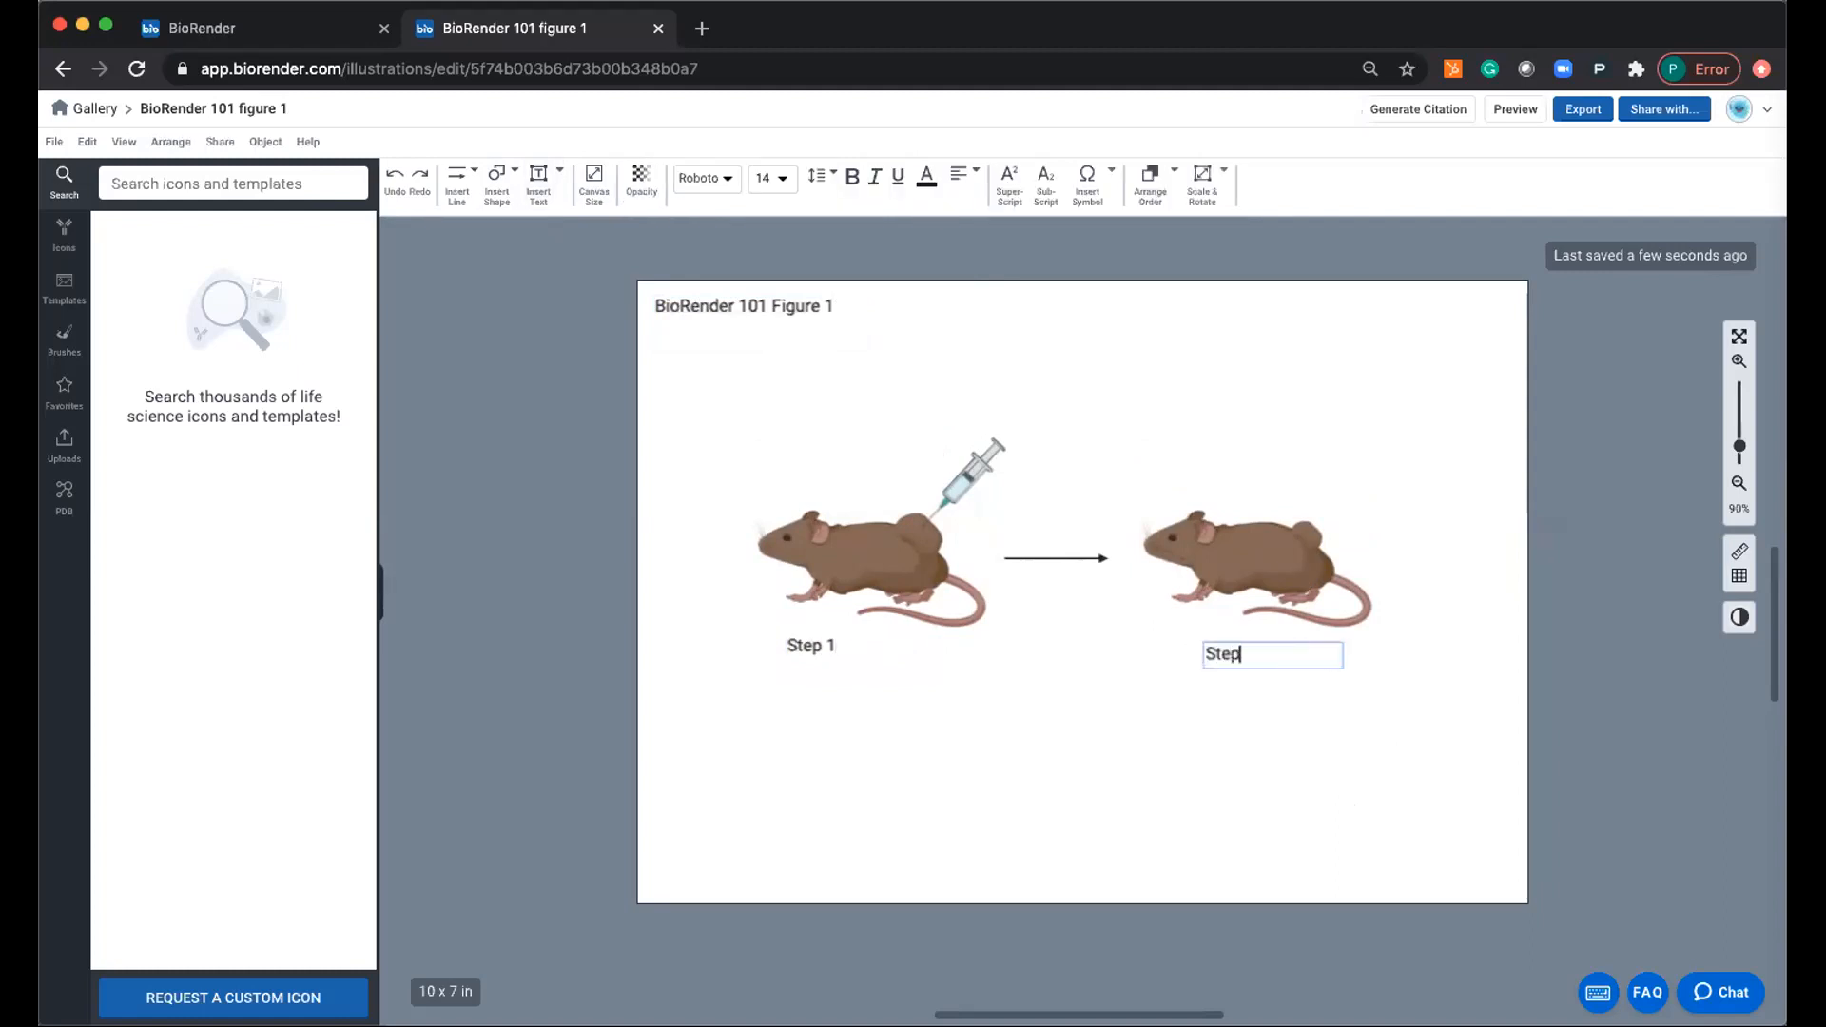
type(" 2")
left_click(1261, 714)
left_click_drag(1239, 652, 1241, 641)
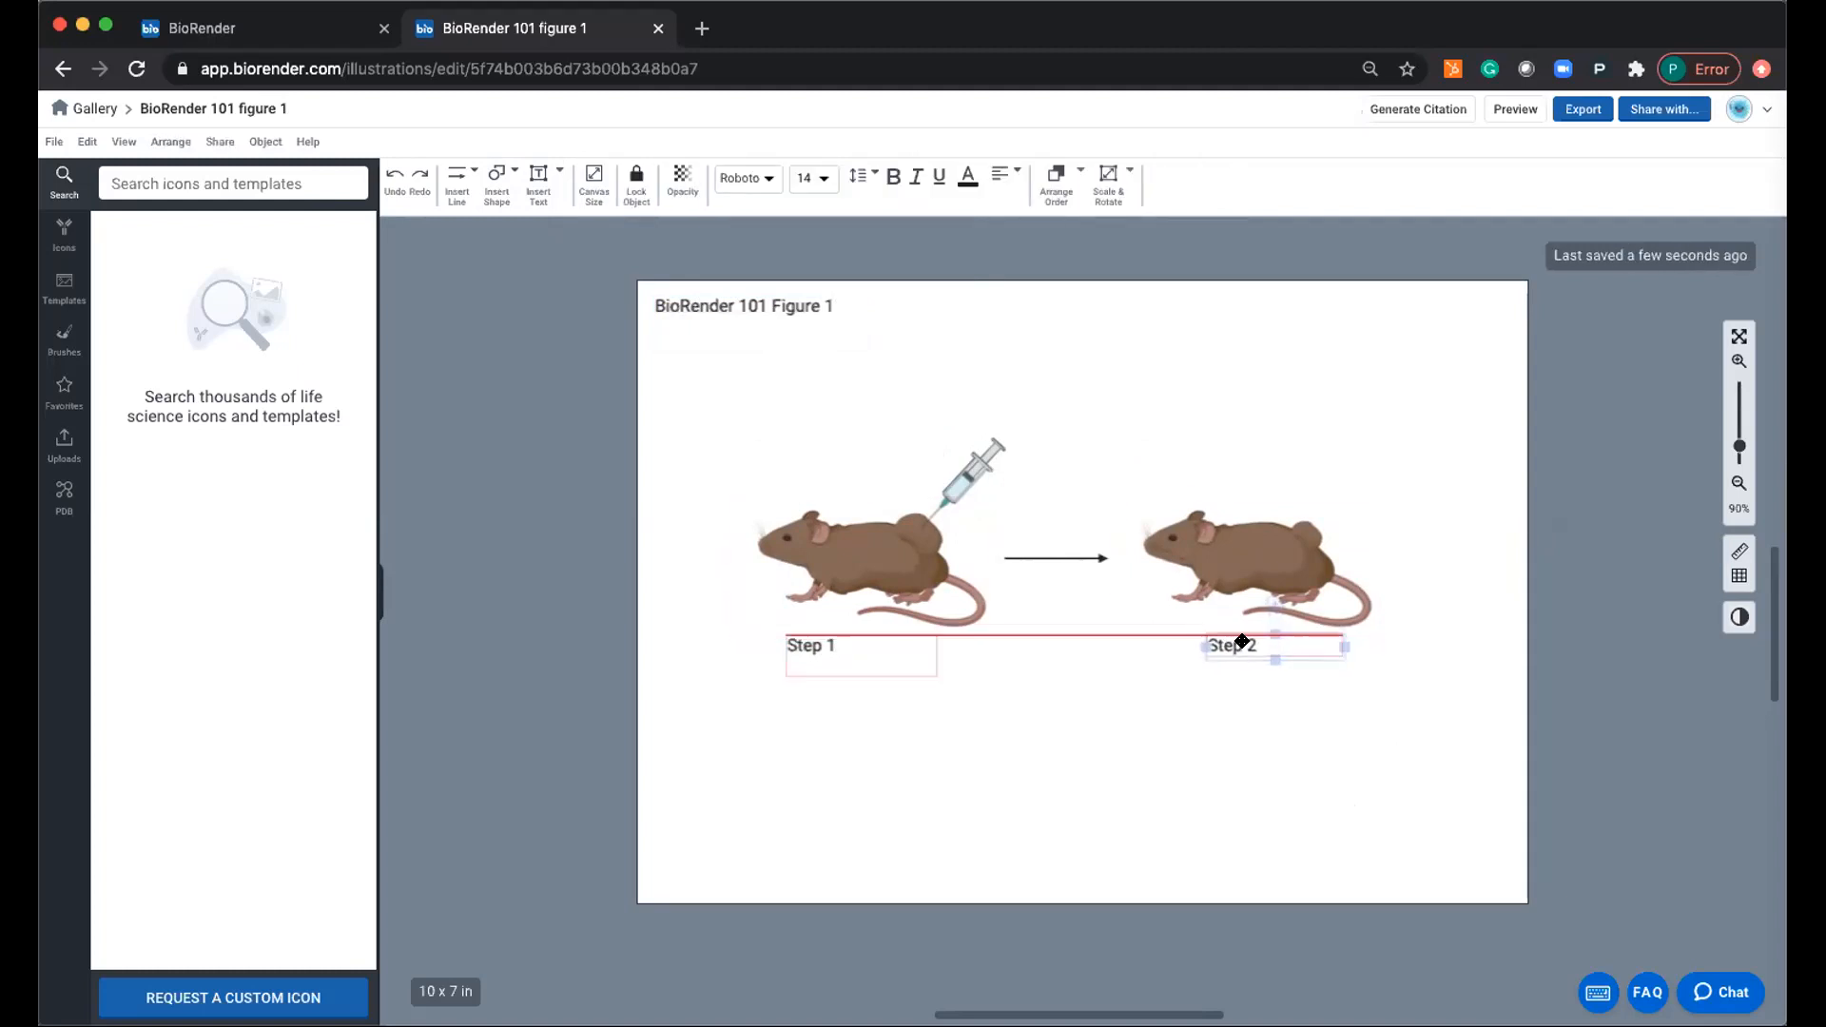
left_click(1262, 724)
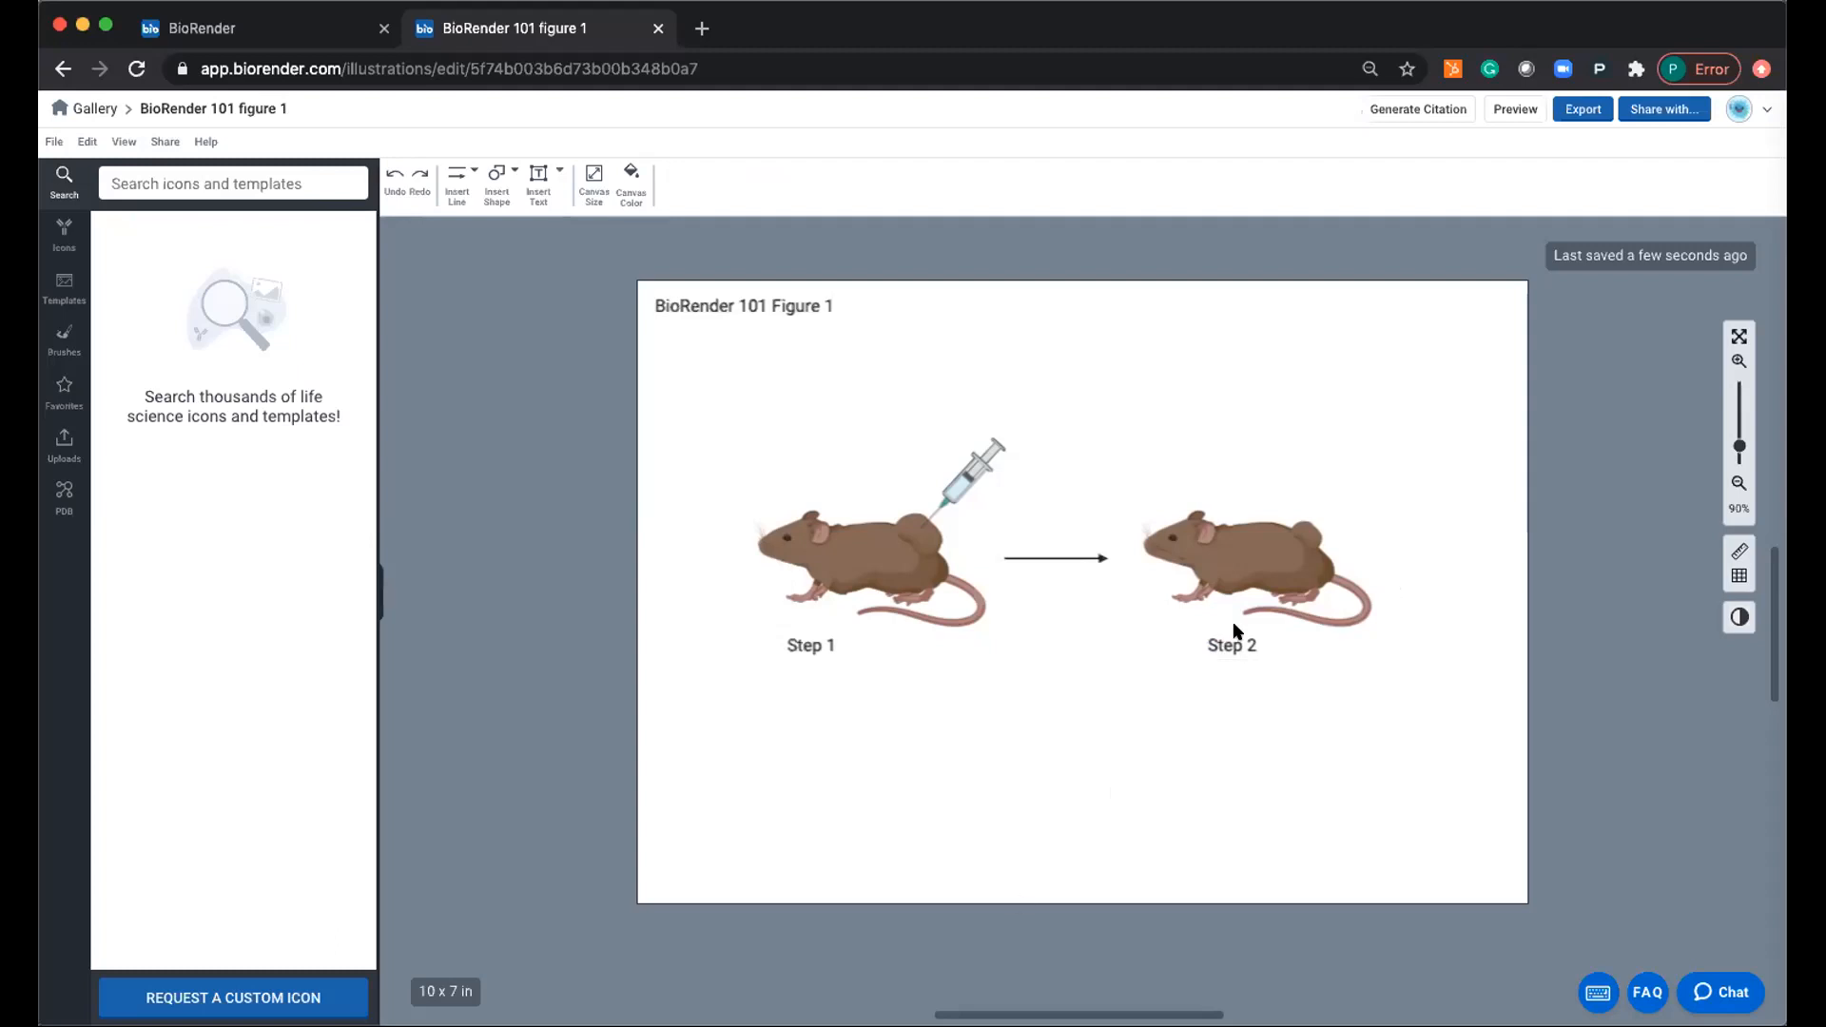
left_click(1231, 571)
left_click(1059, 819)
scroll(1094, 818, "down", 2)
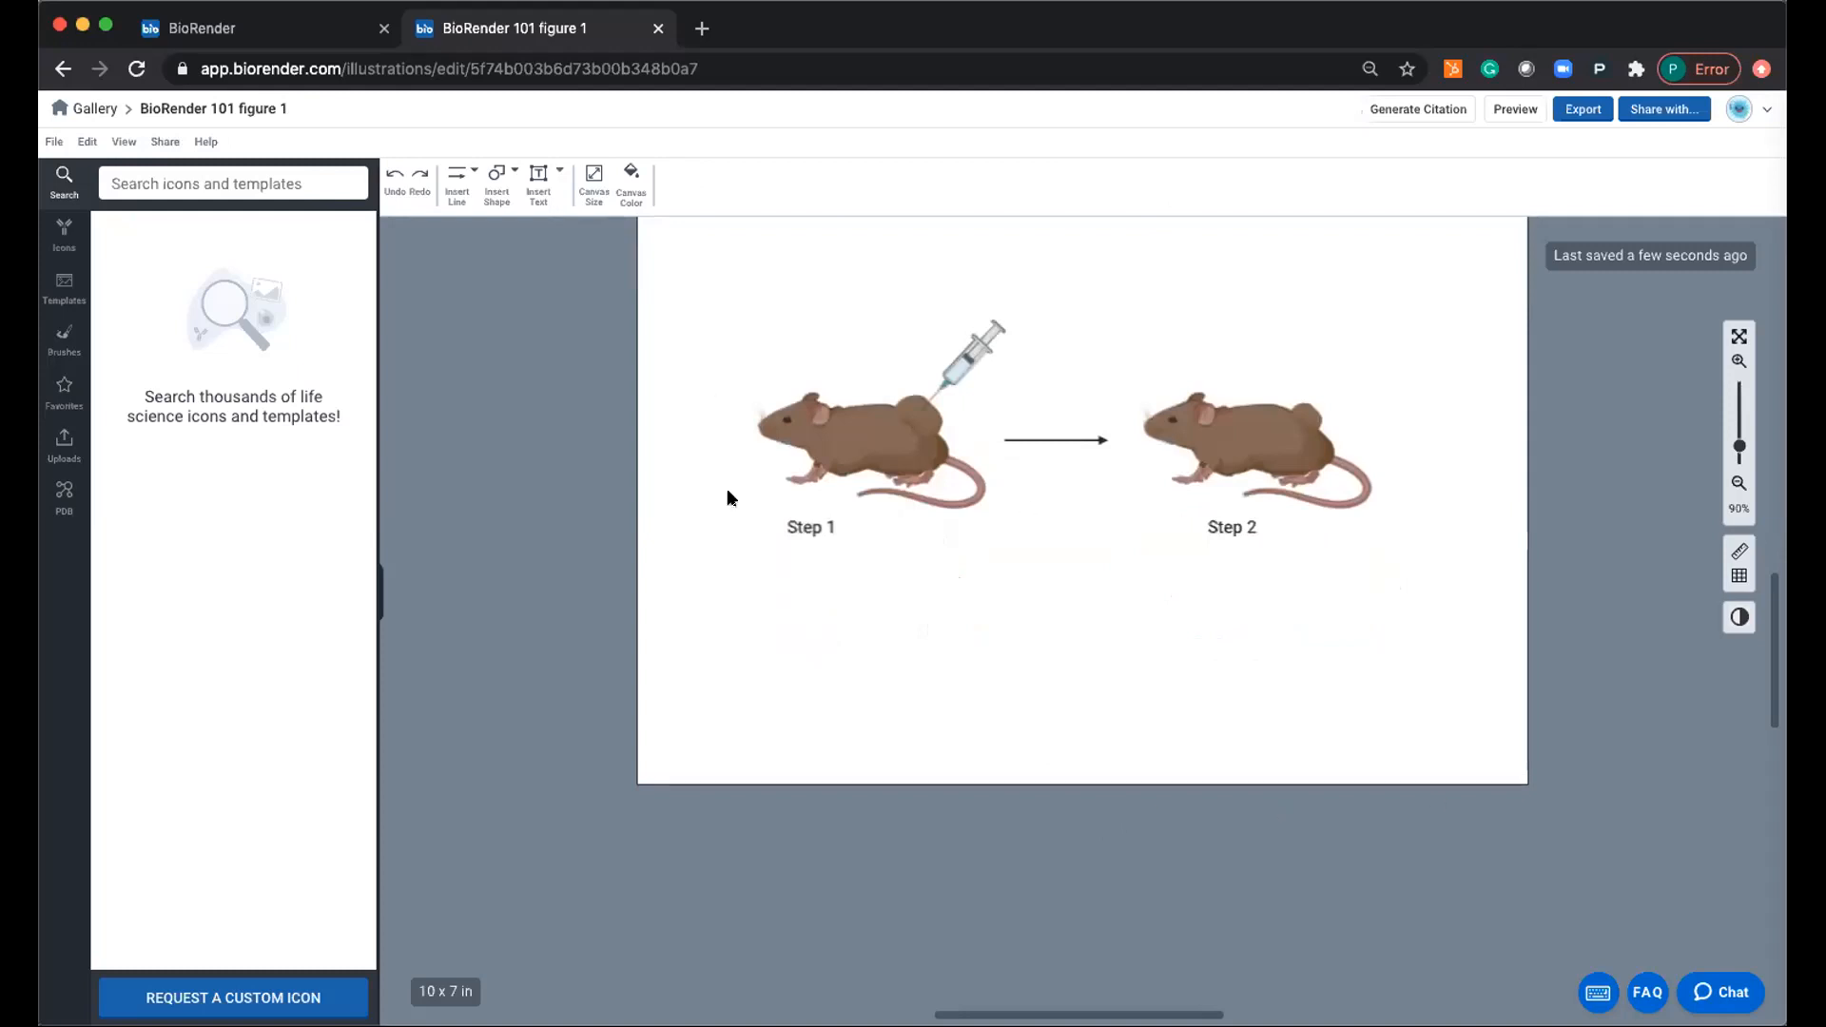
scroll(720, 487, "up", 1)
scroll(556, 436, "up", 1)
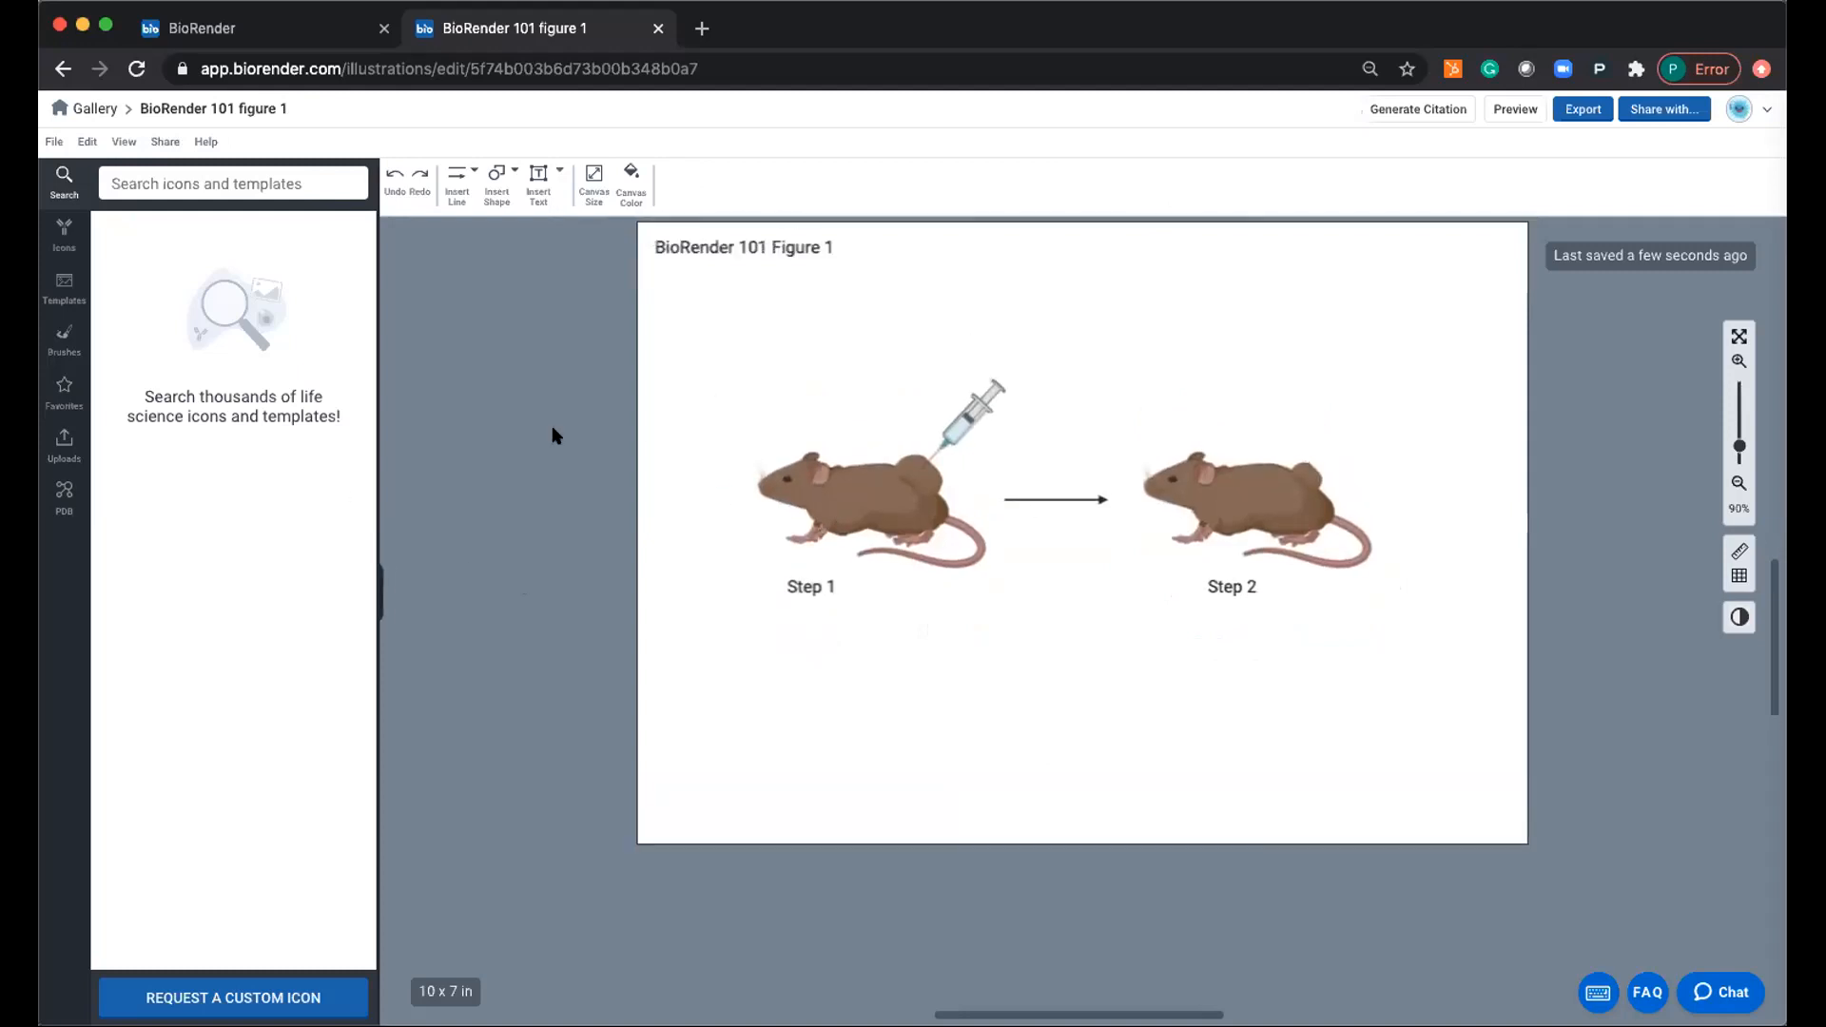
Preview the figure, look at the options for sharing it by email or with a team, and cancel sharing.
left_click(1517, 110)
left_click(1510, 926)
left_click(1664, 111)
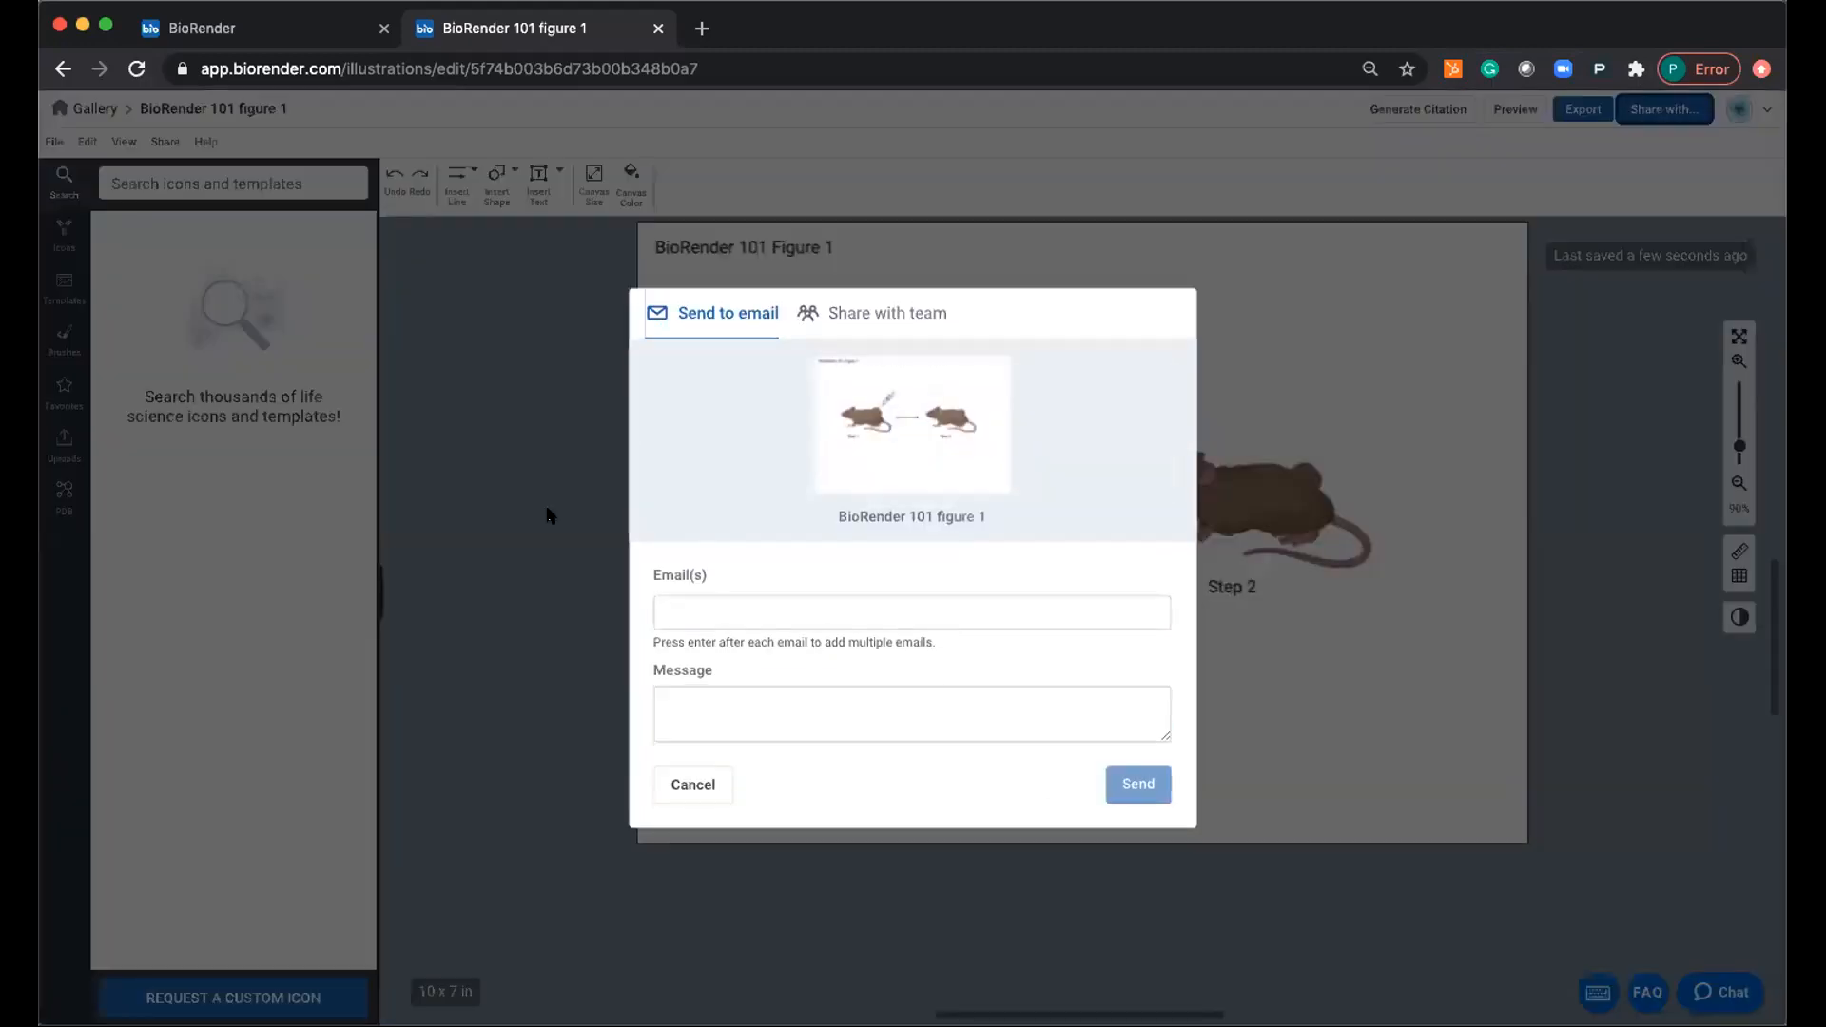
left_click(676, 788)
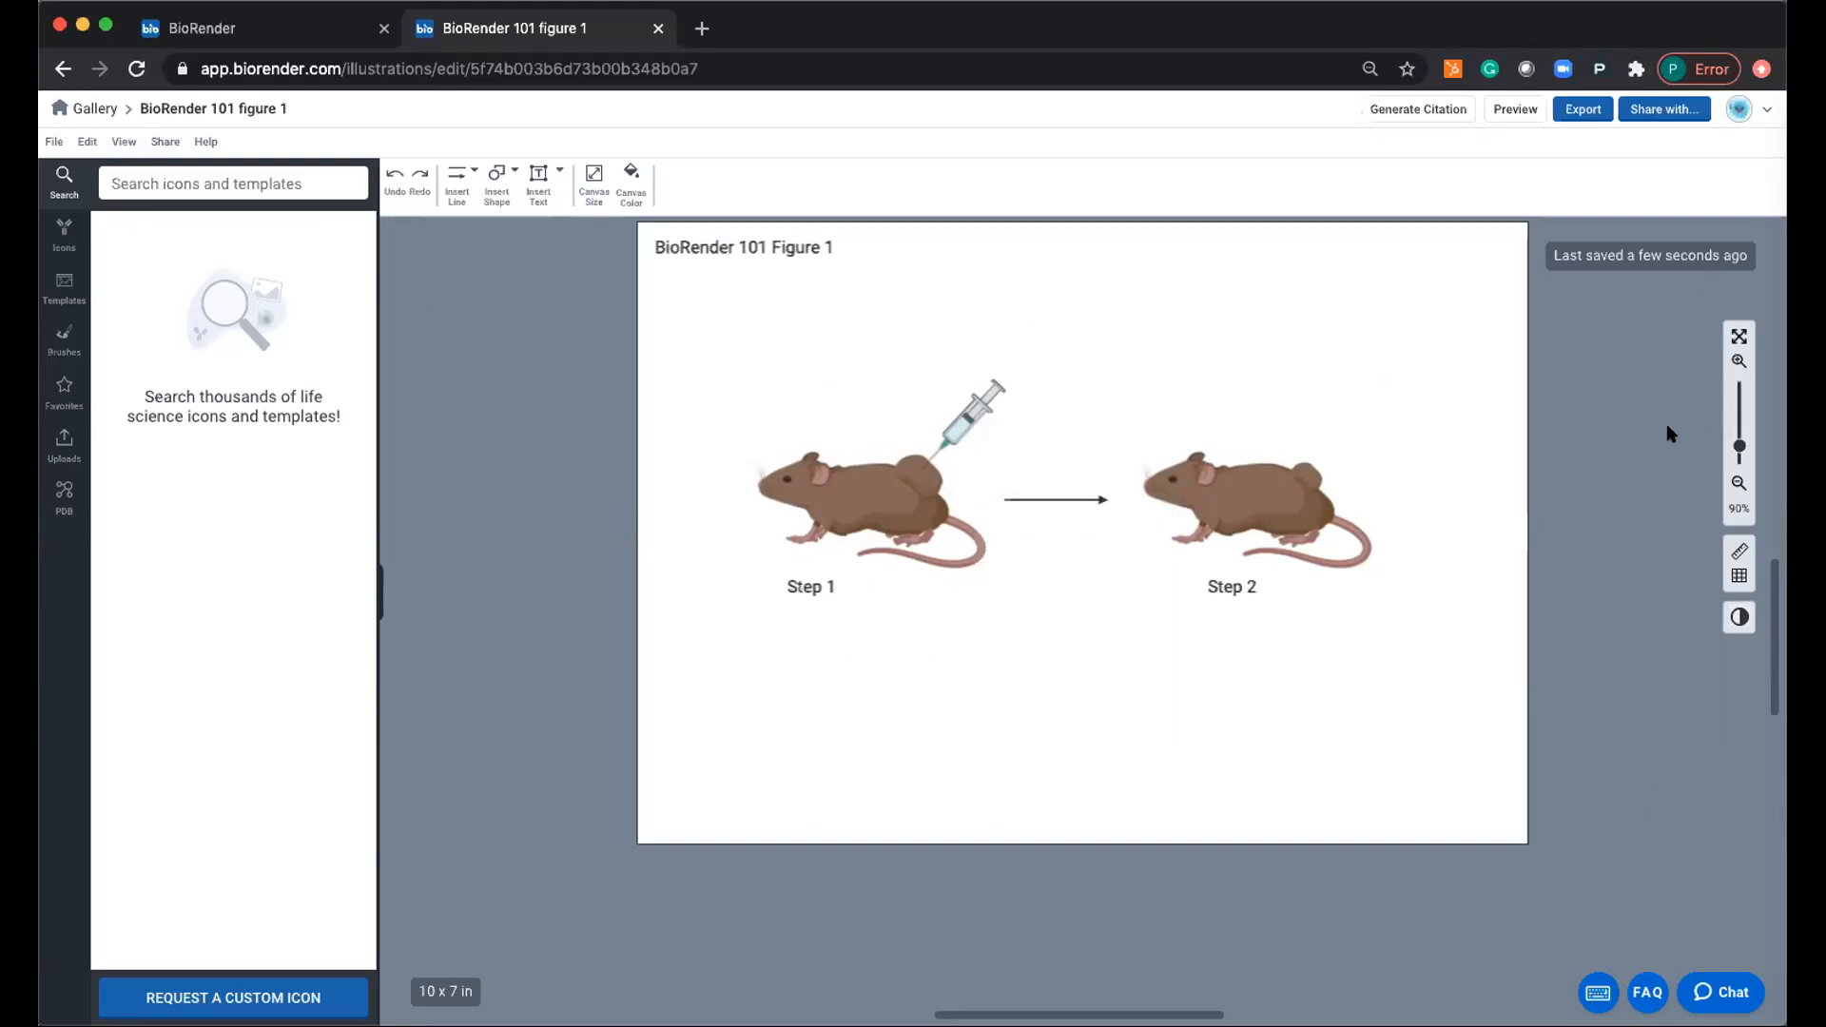
Select the "Step 1" and "Step 2" labels together, view the align and distribute options, and deselect them.
left_click(1227, 586)
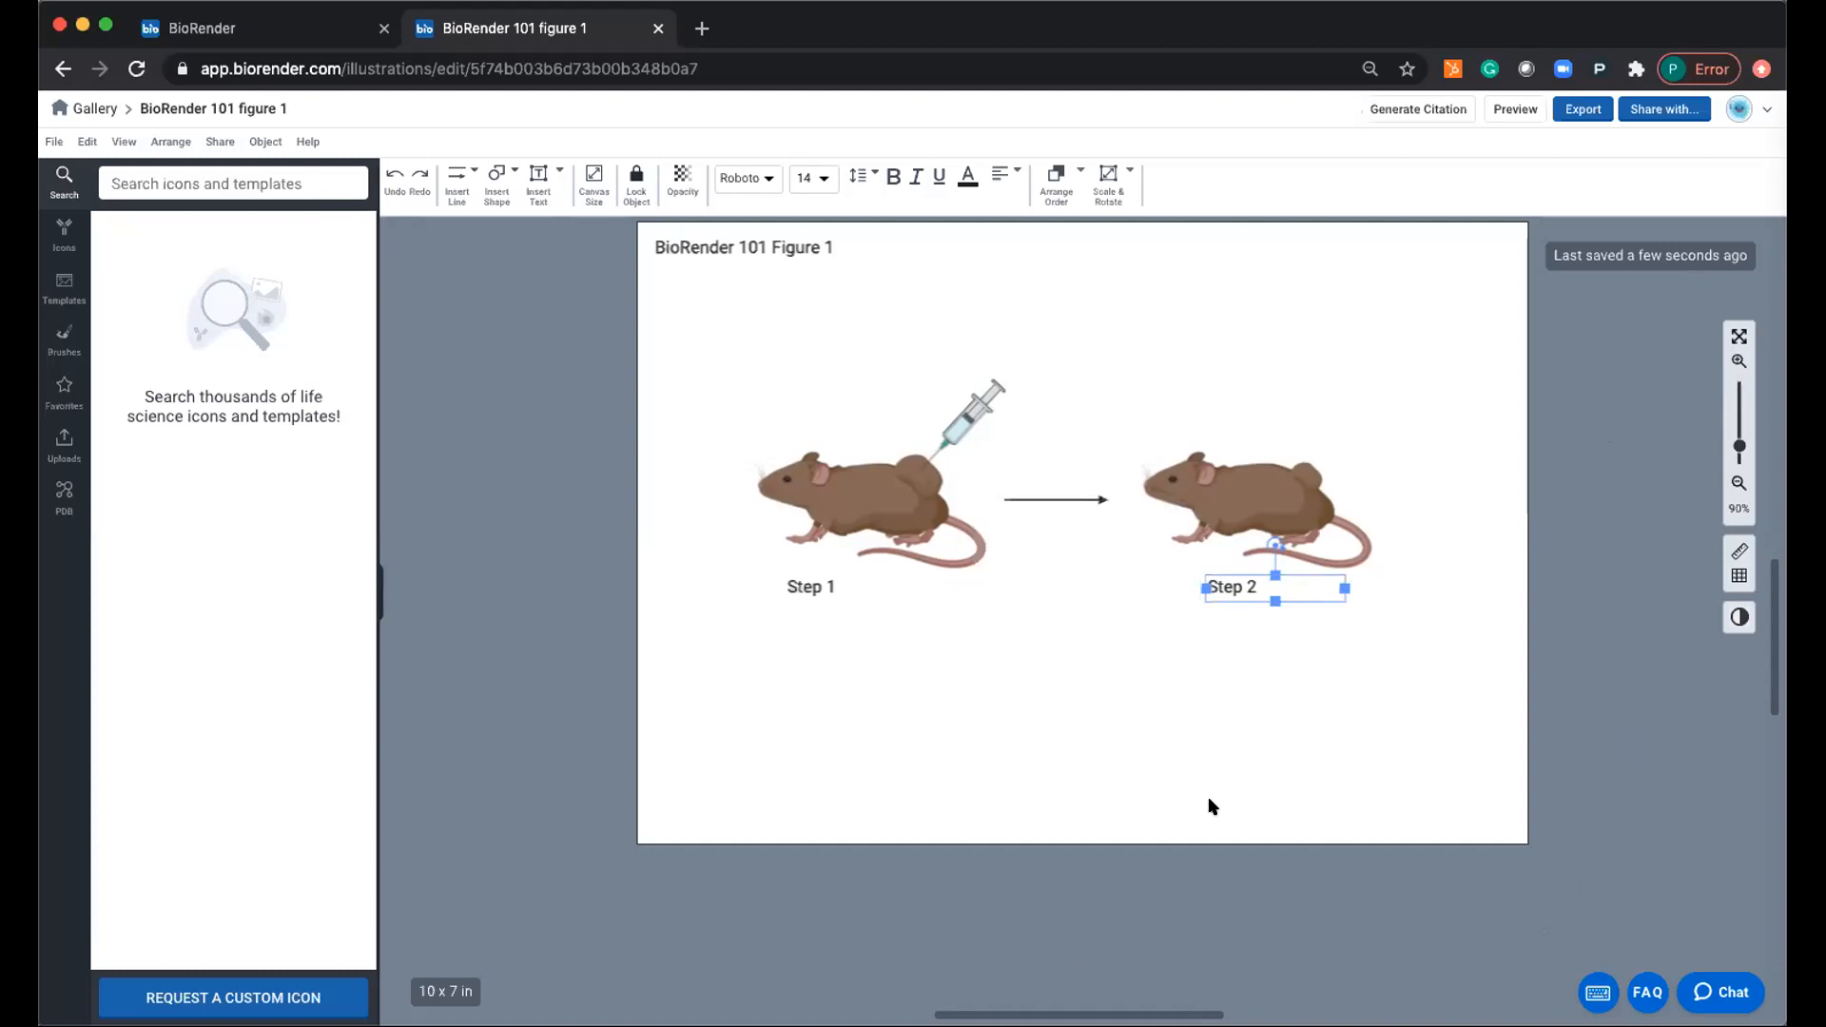
left_click(1215, 630)
left_click_drag(1187, 580, 787, 582)
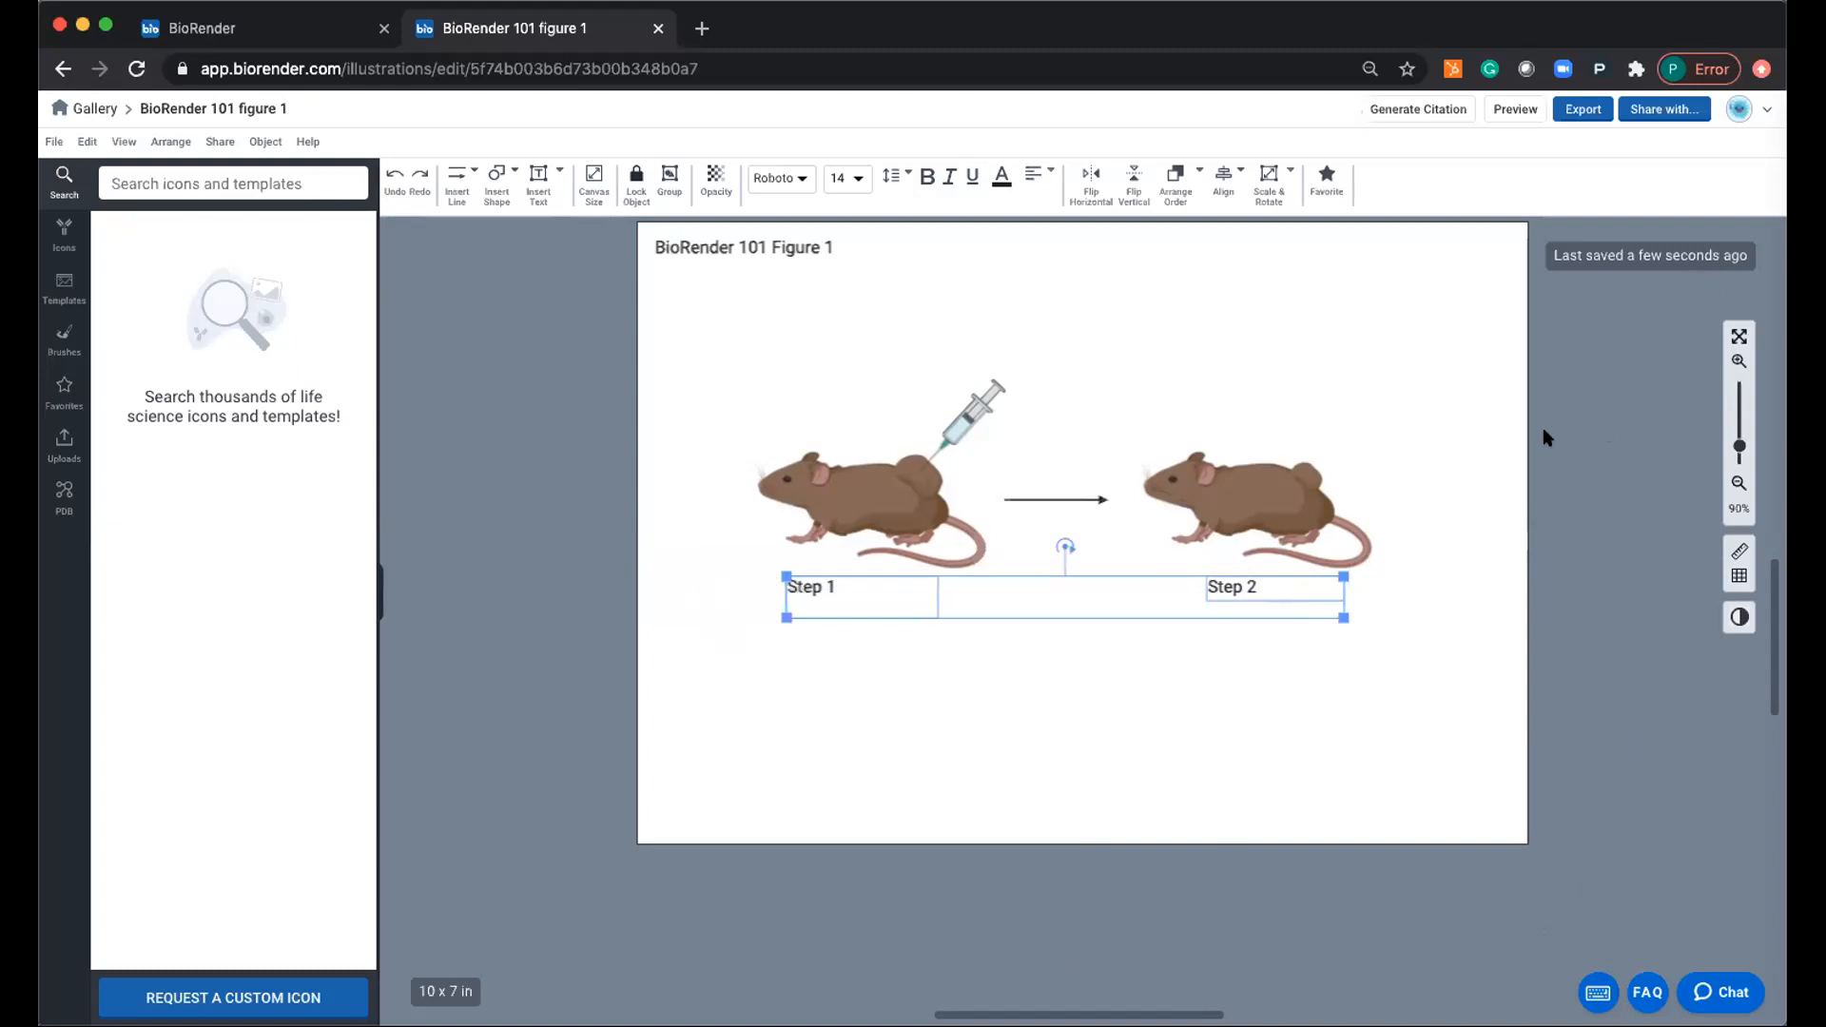
left_click(1230, 177)
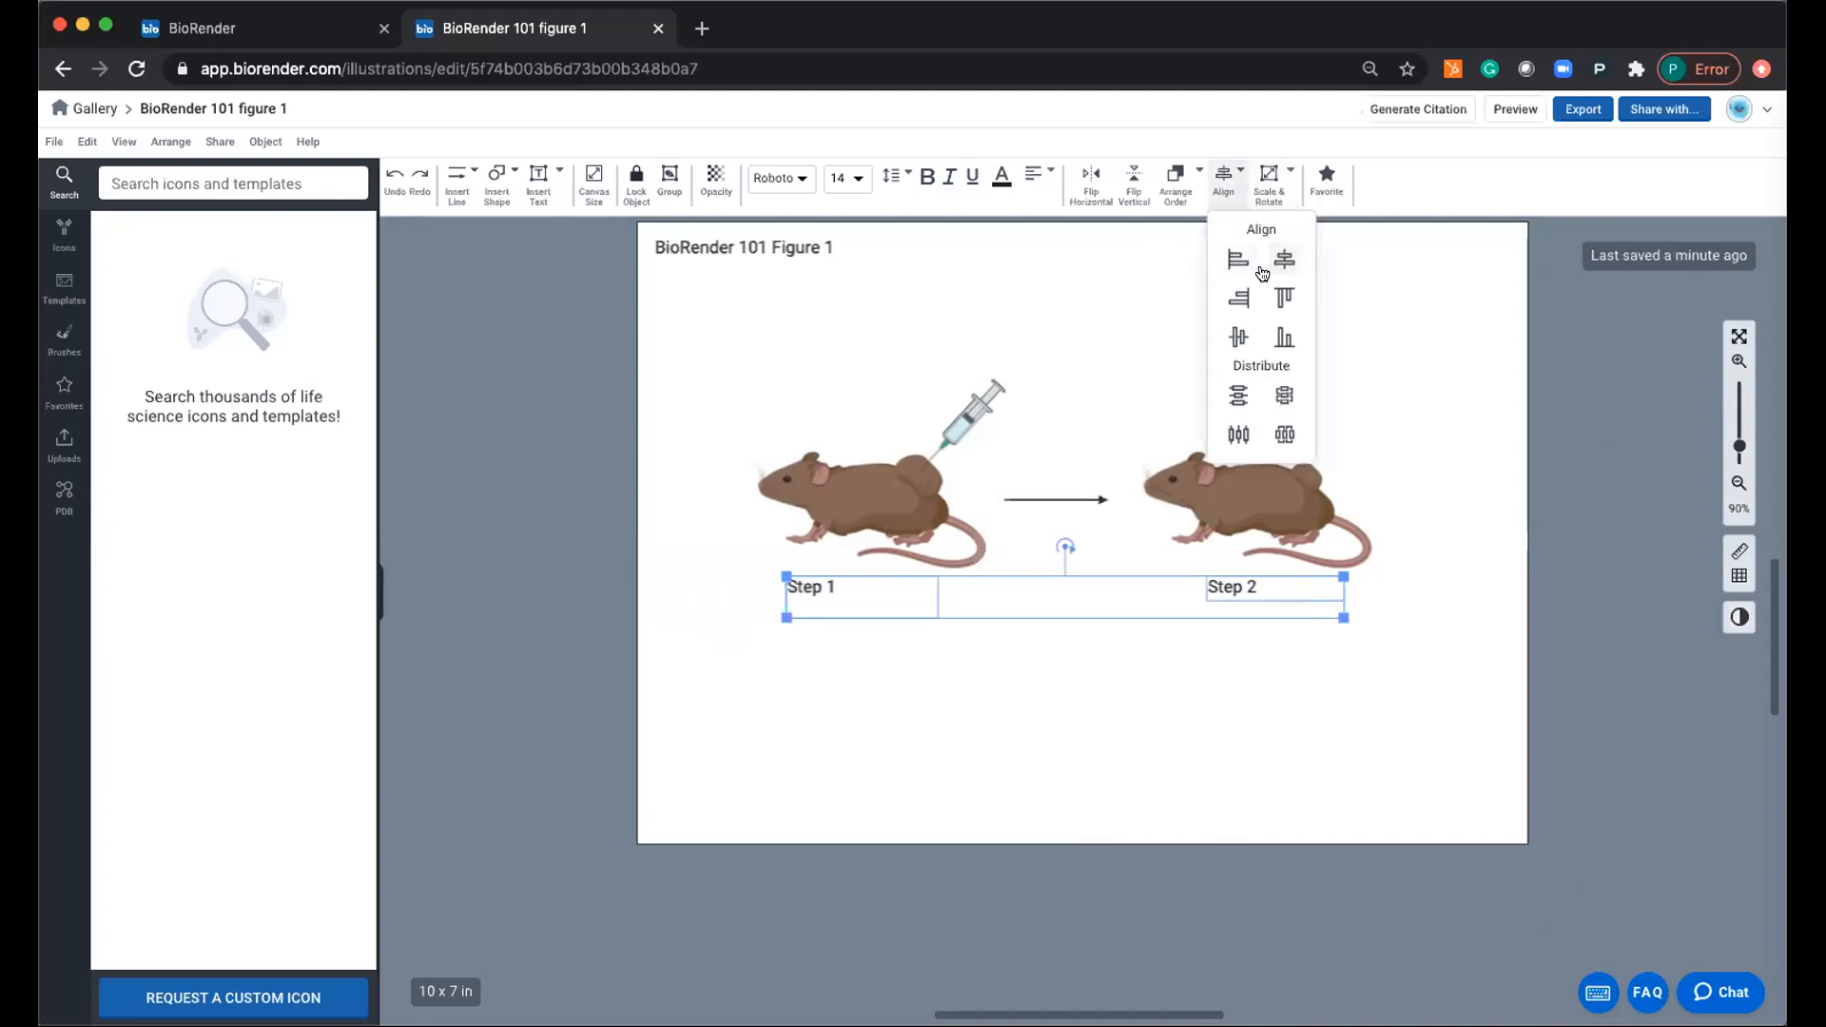
left_click(1365, 754)
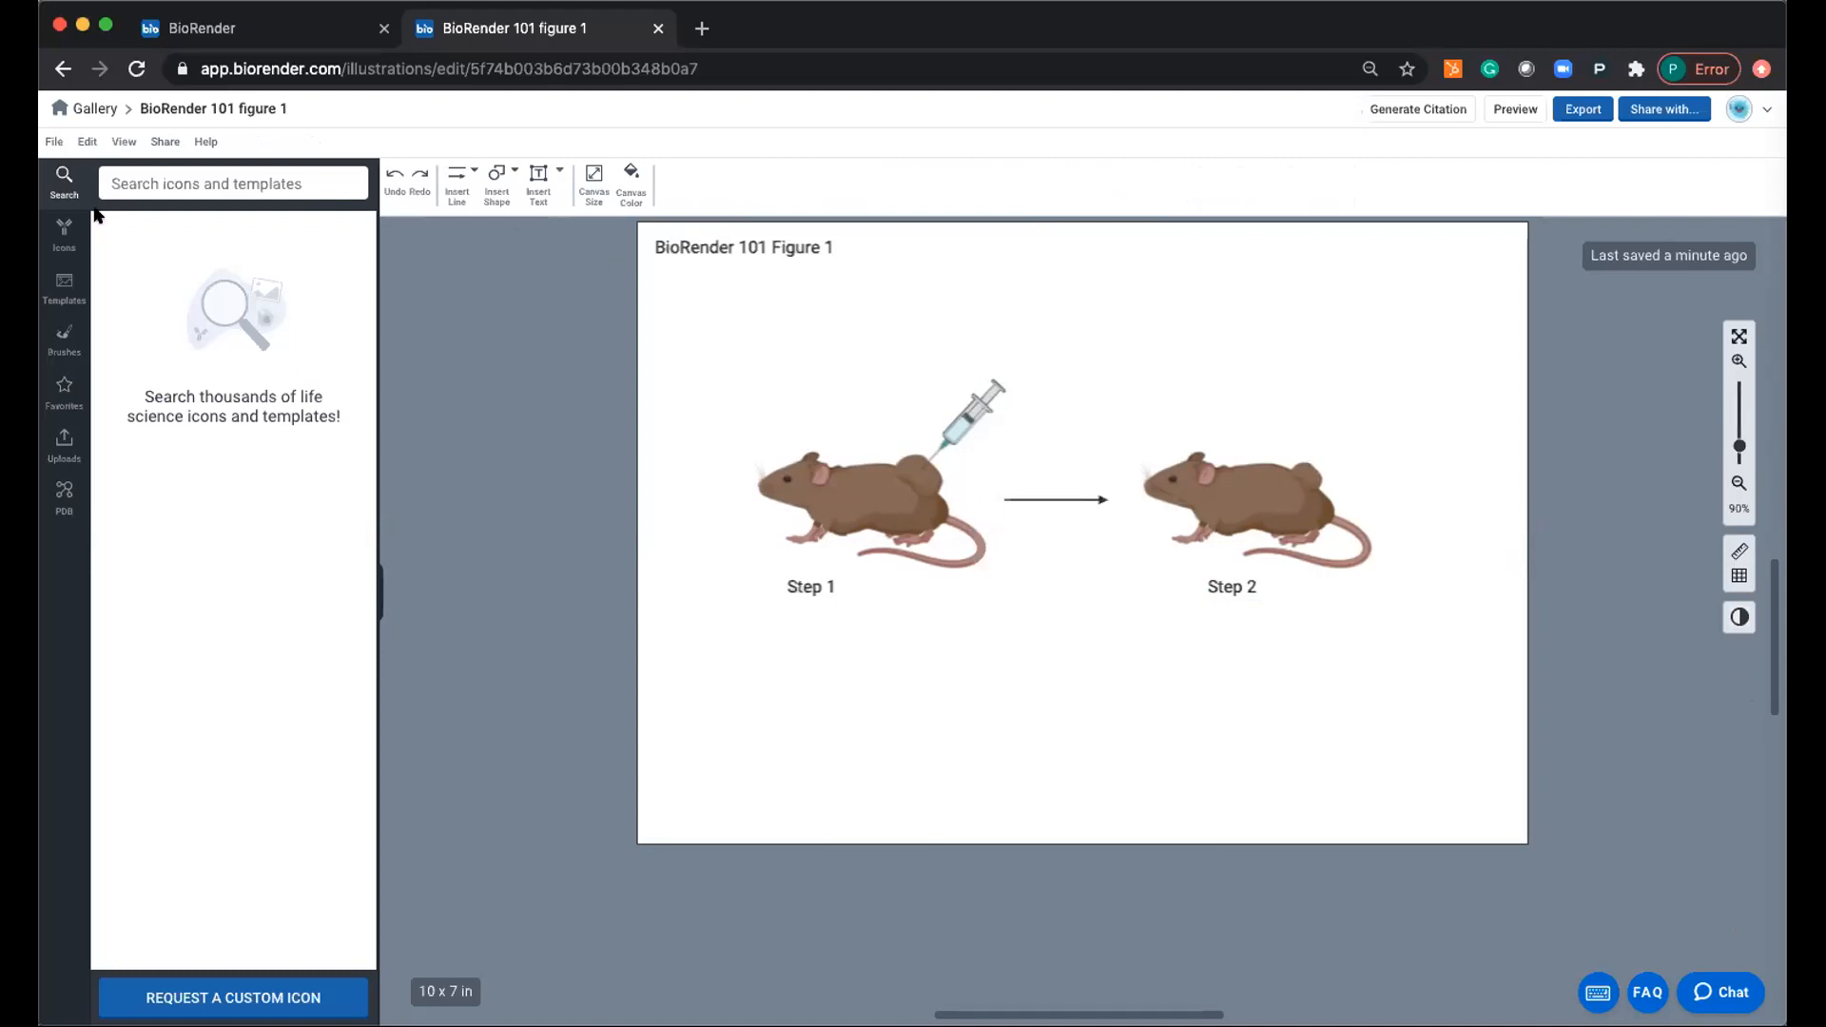
Reopen "BioRender 101 figure 1" from the gallery and center the "Step 2" text box beneath the second mouse.
left_click(95, 108)
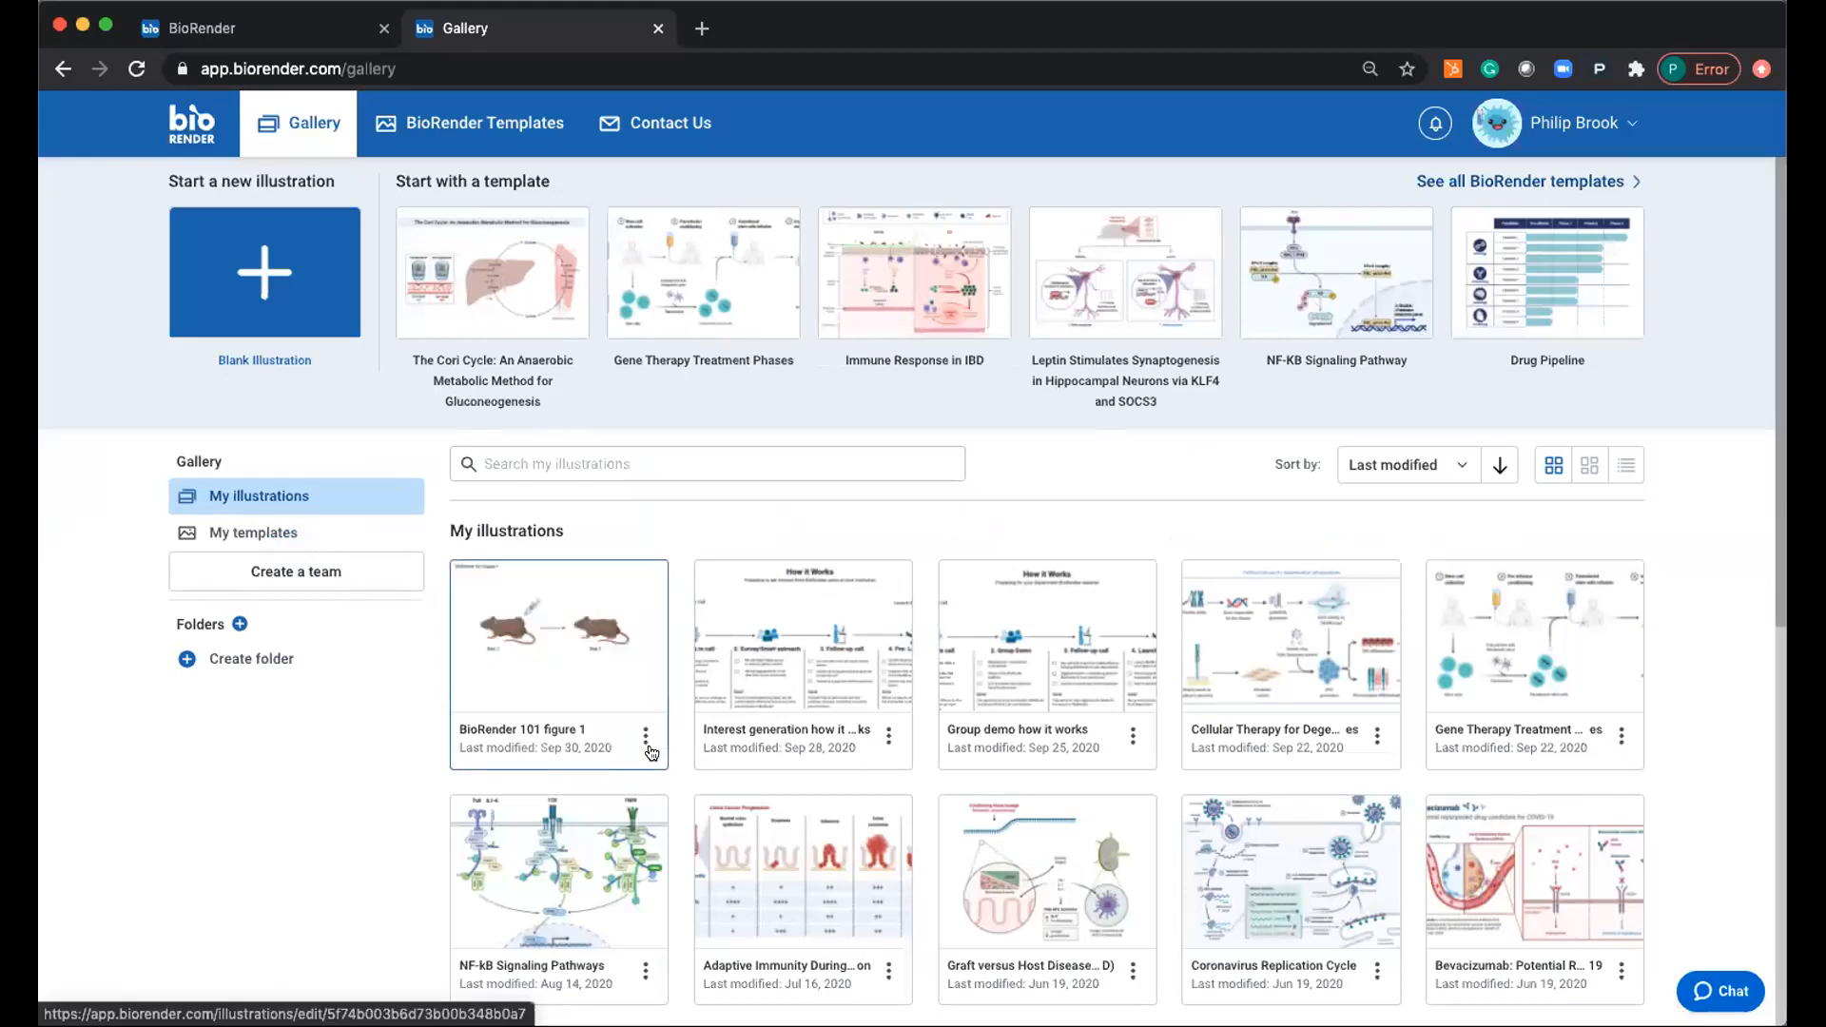
left_click(573, 676)
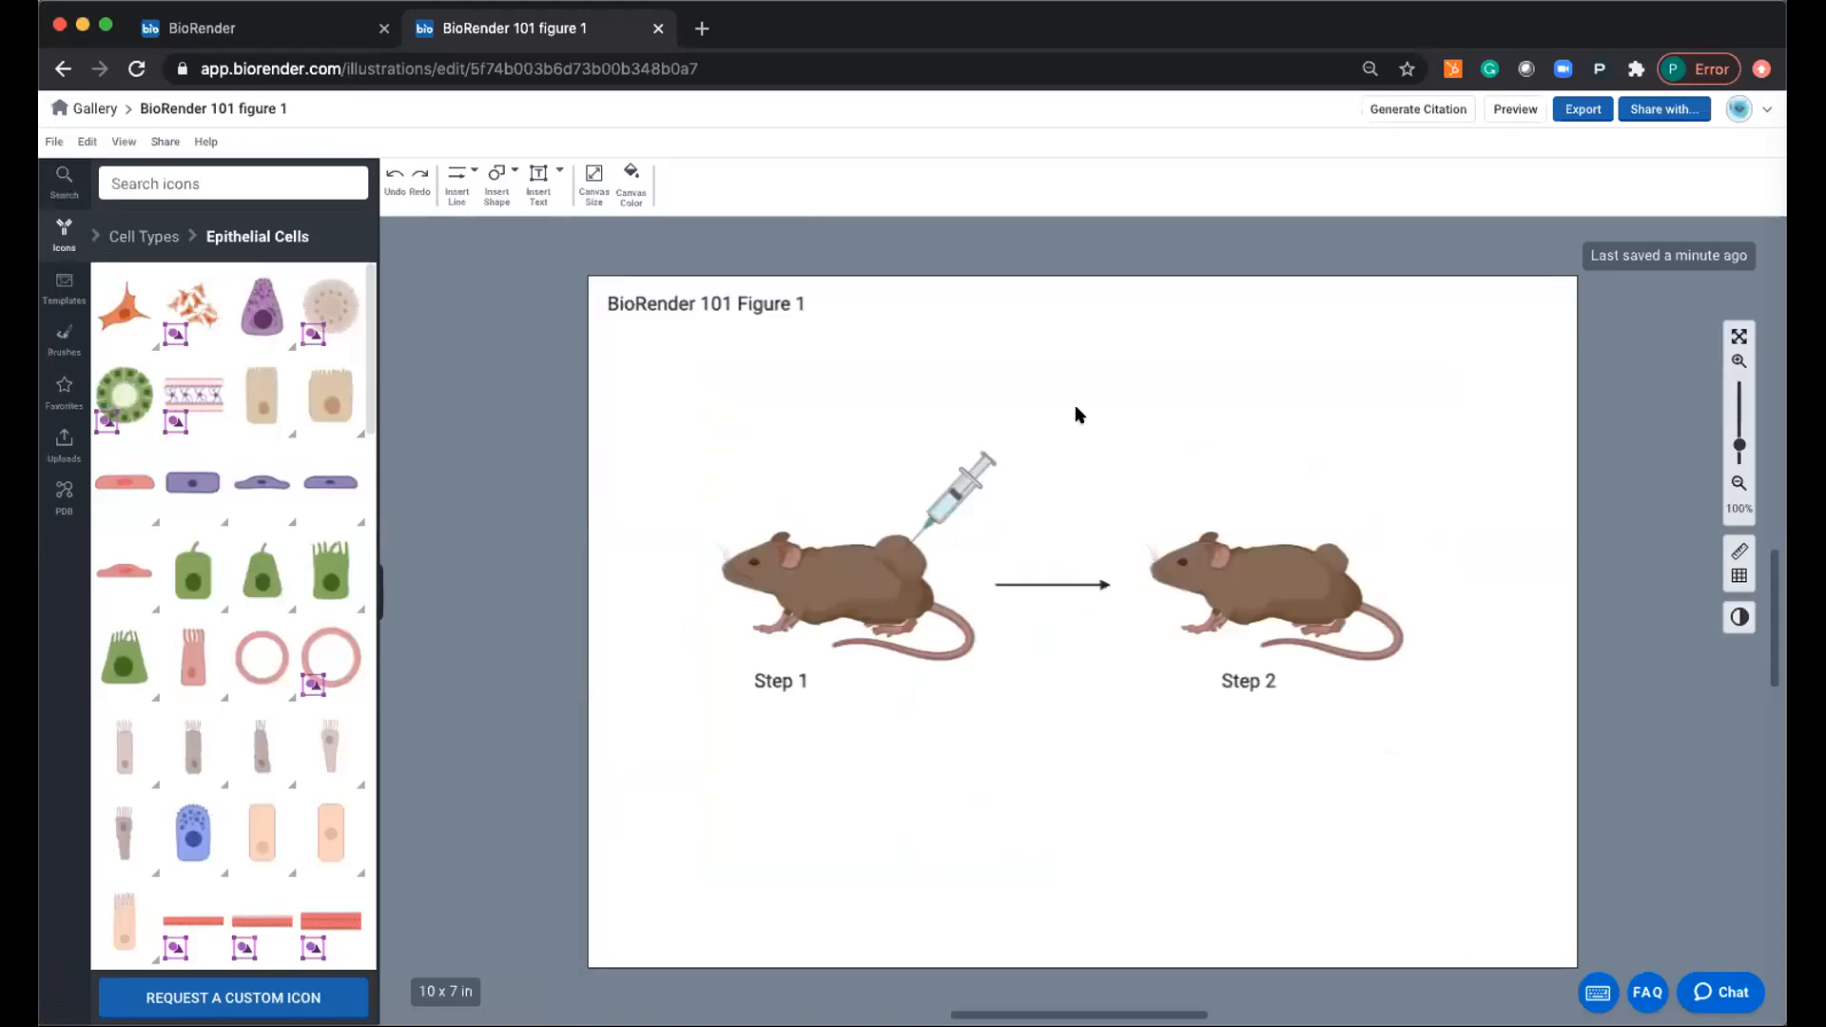
left_click(1237, 679)
left_click_drag(1235, 680, 1213, 677)
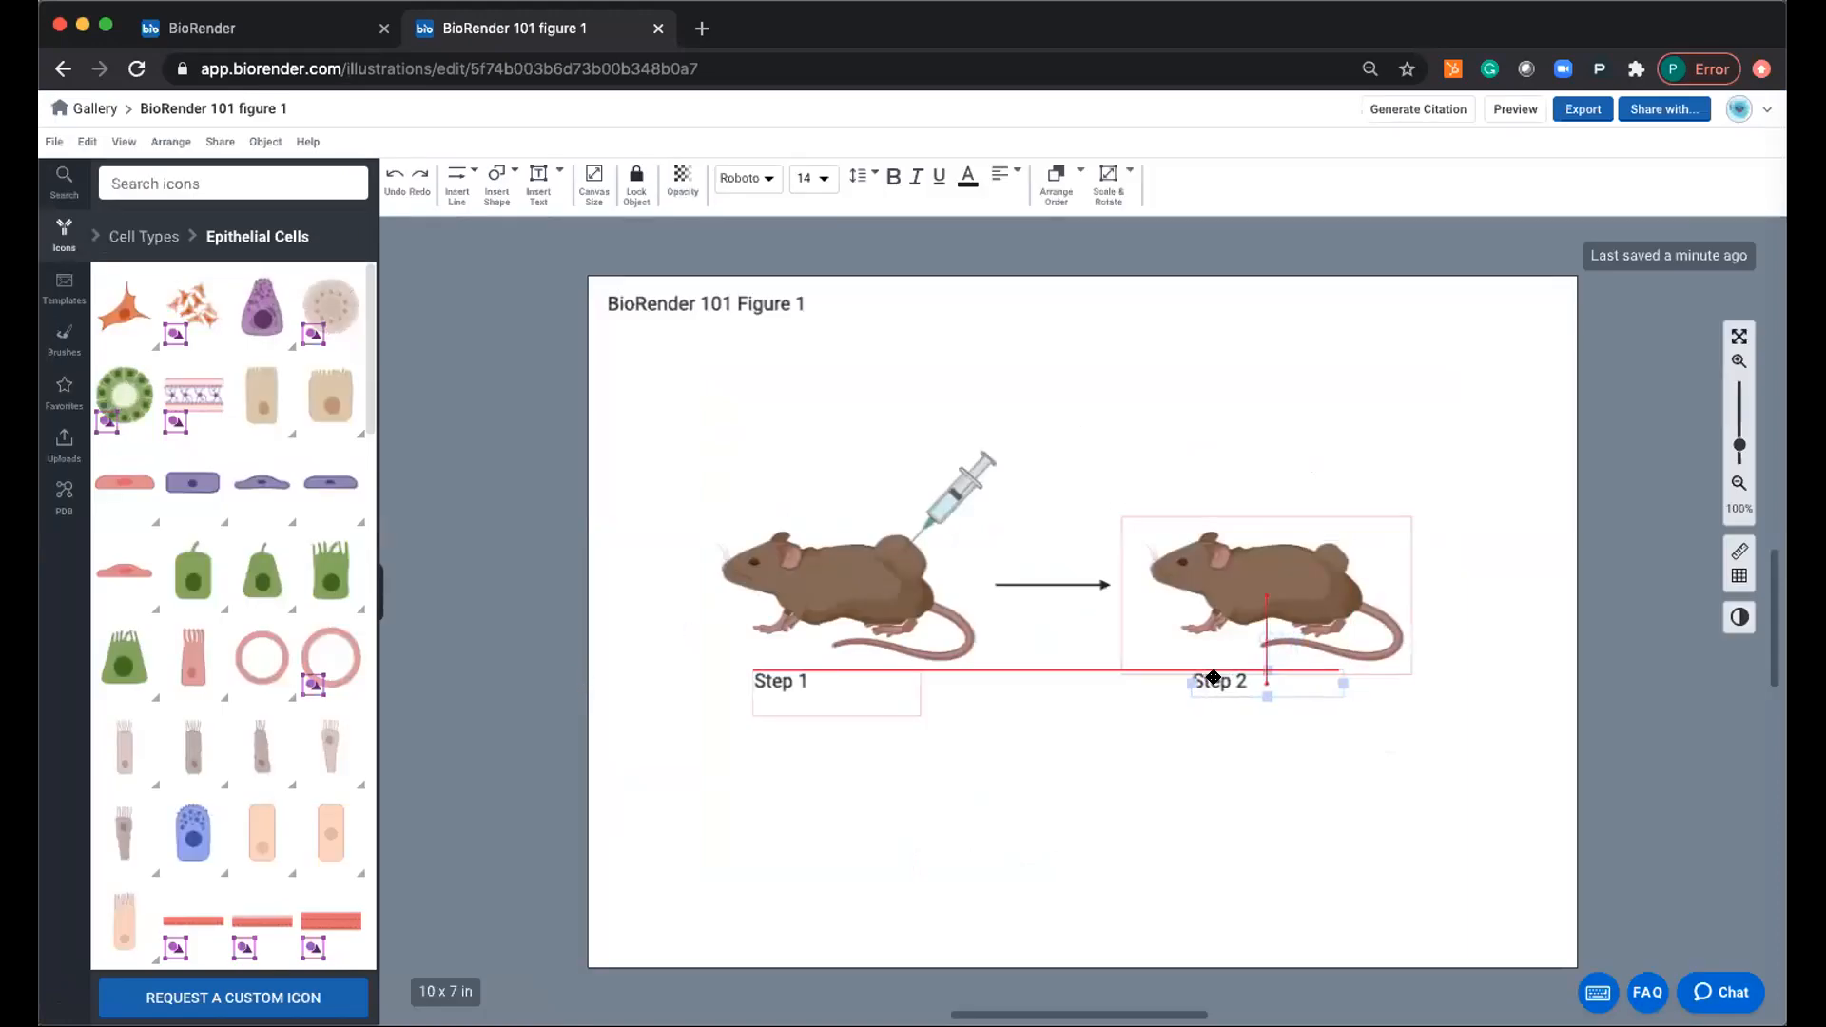
left_click(1272, 797)
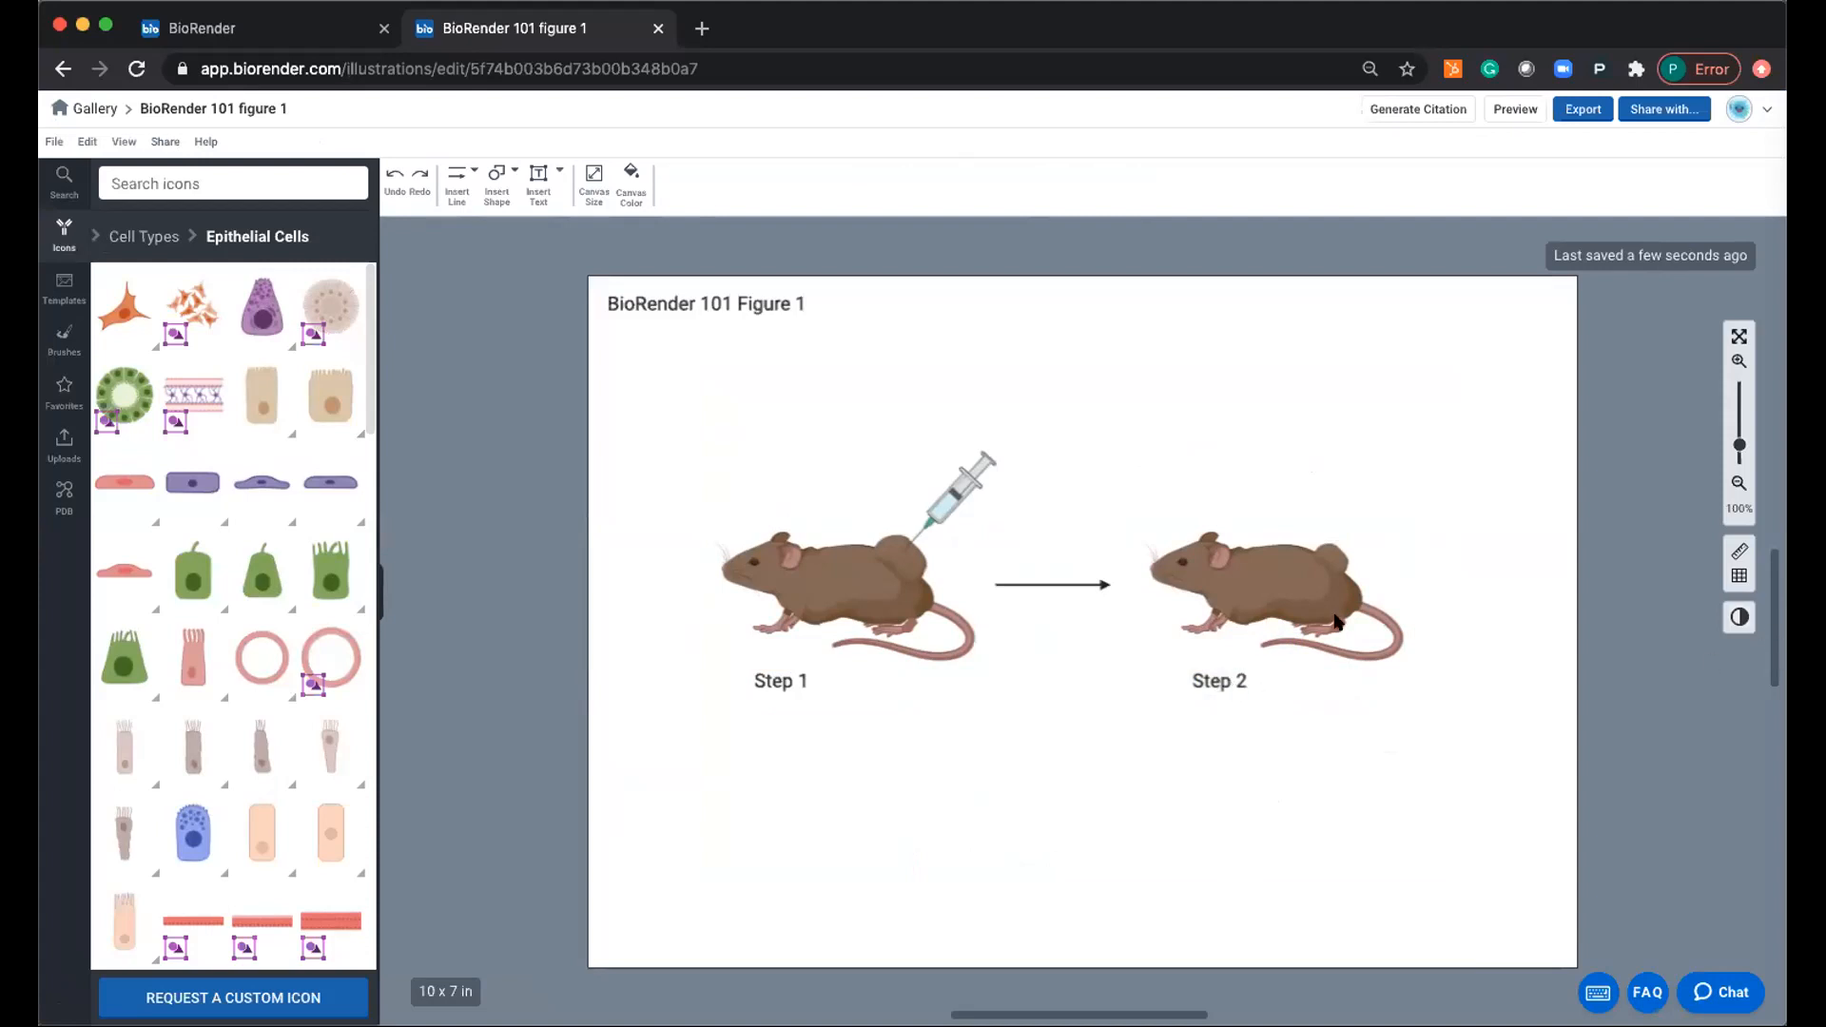
Leave the figure and return to the gallery of illustrations.
left_click(1216, 681)
left_click(1132, 835)
left_click(88, 109)
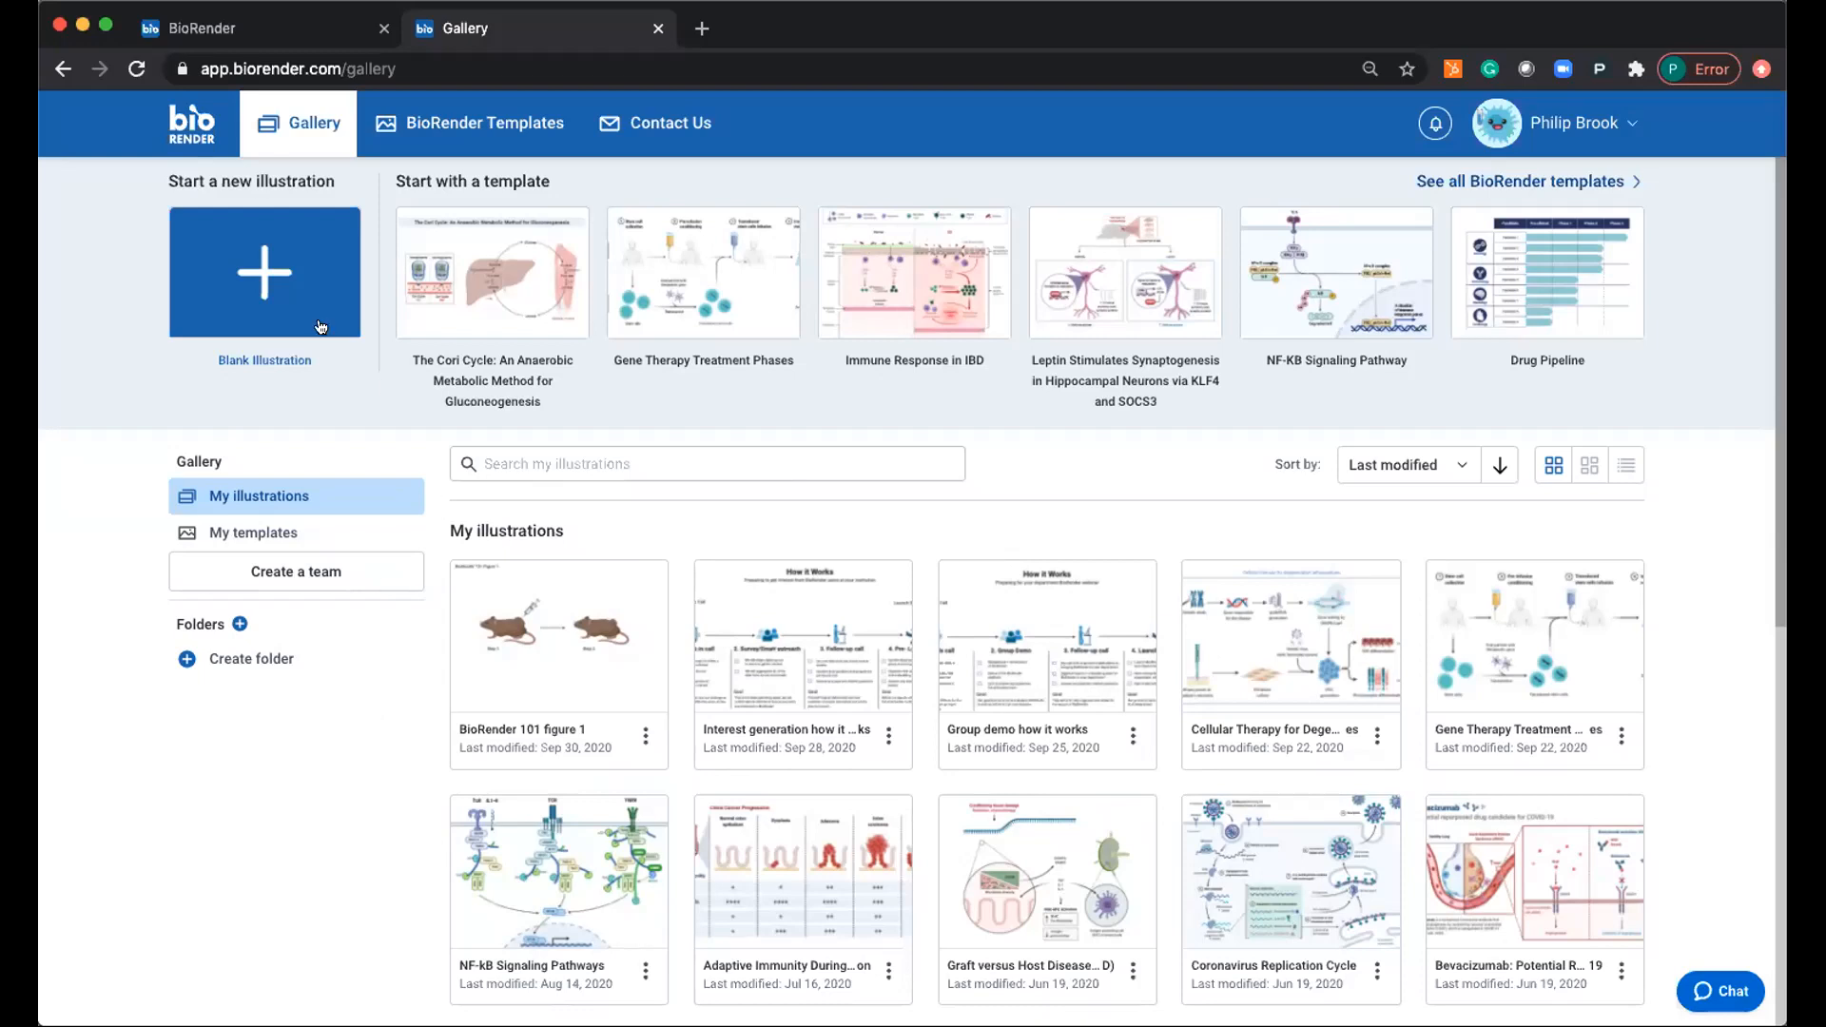
Create a blank slide-size illustration, 10 x 7 in, named "Figure 2".
left_click(263, 292)
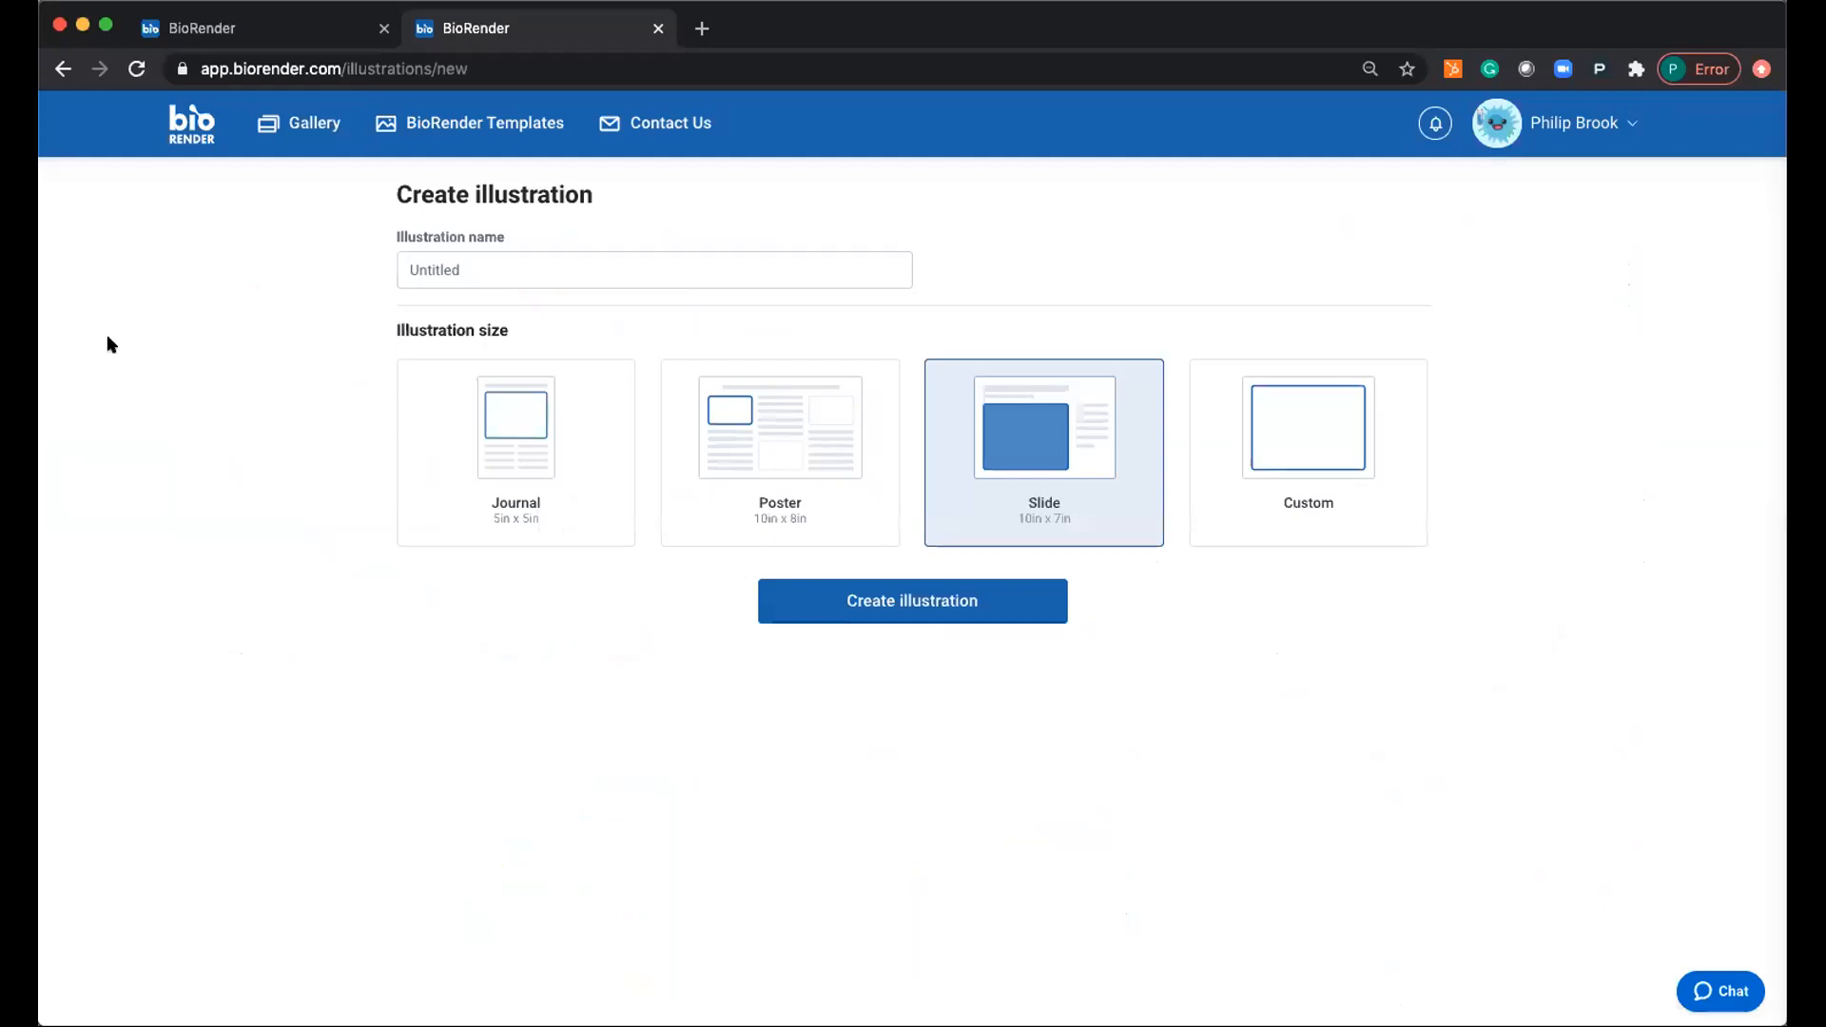
left_click(481, 258)
type("Figure 2")
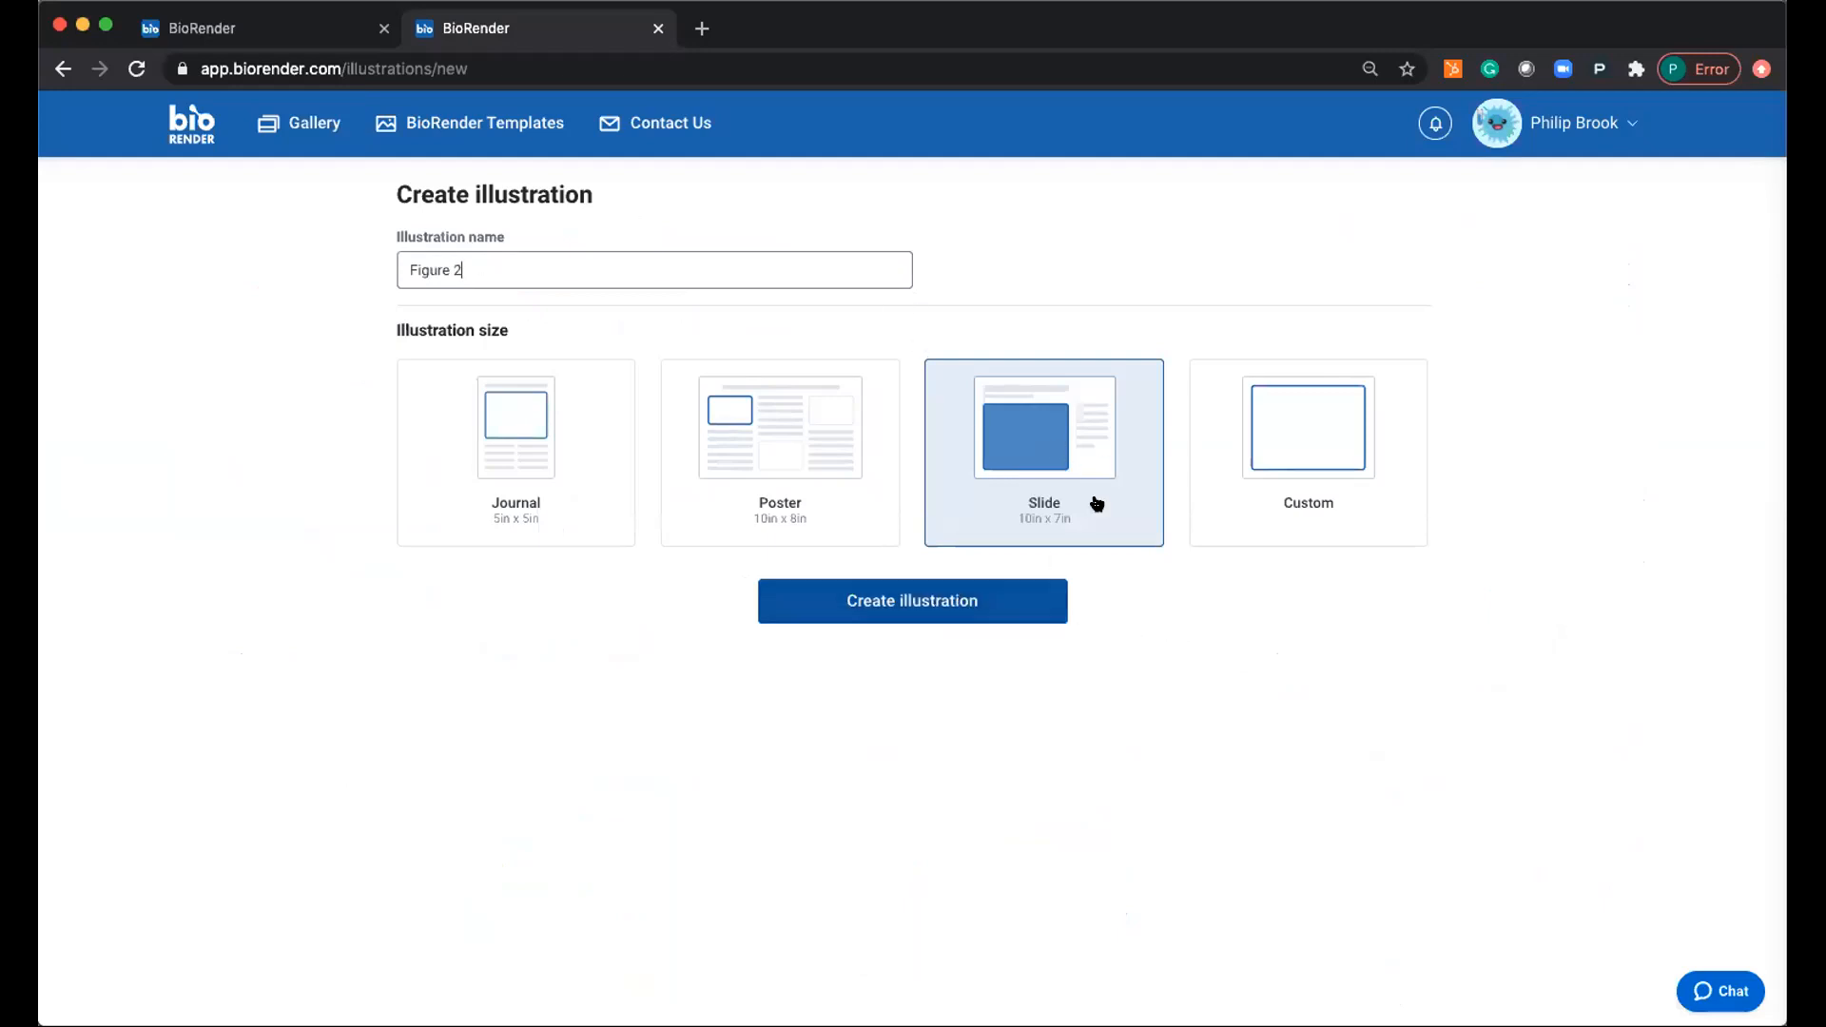
left_click(942, 601)
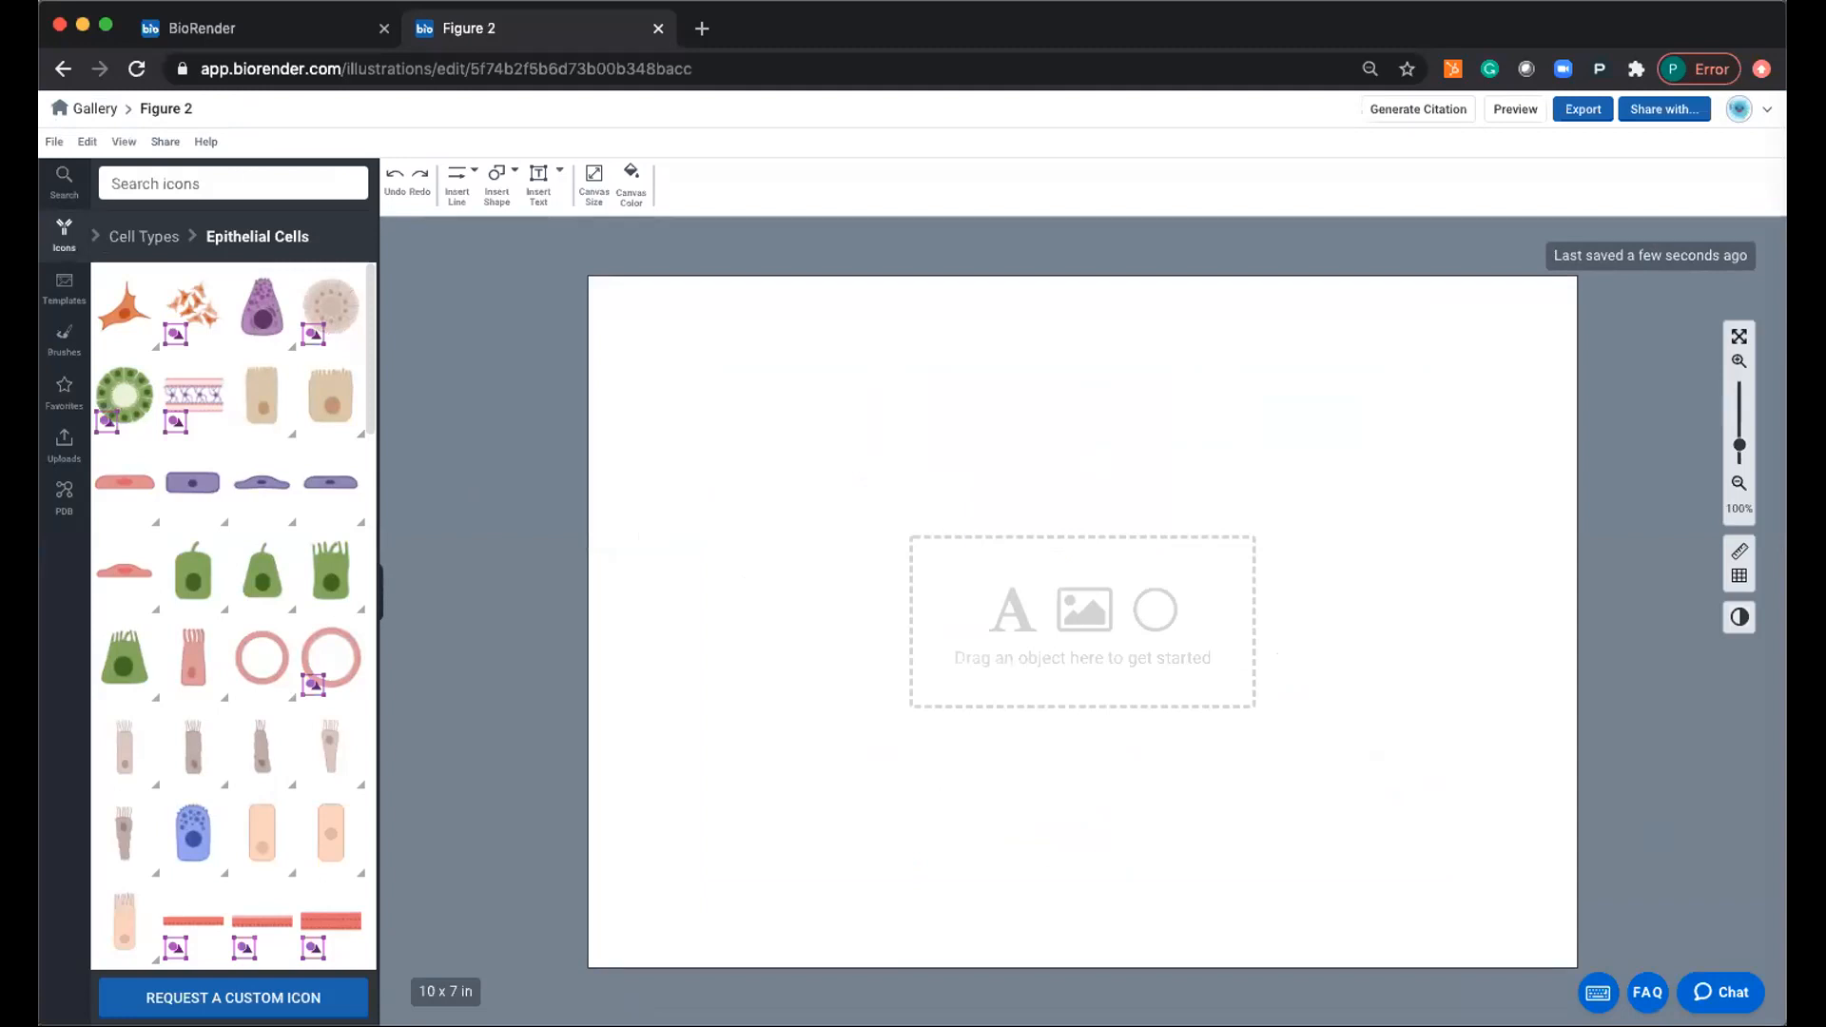
Search the icons for "t cell", place the T-cell (with TCR) icon on the canvas and enlarge it.
left_click(238, 180)
type("t cell")
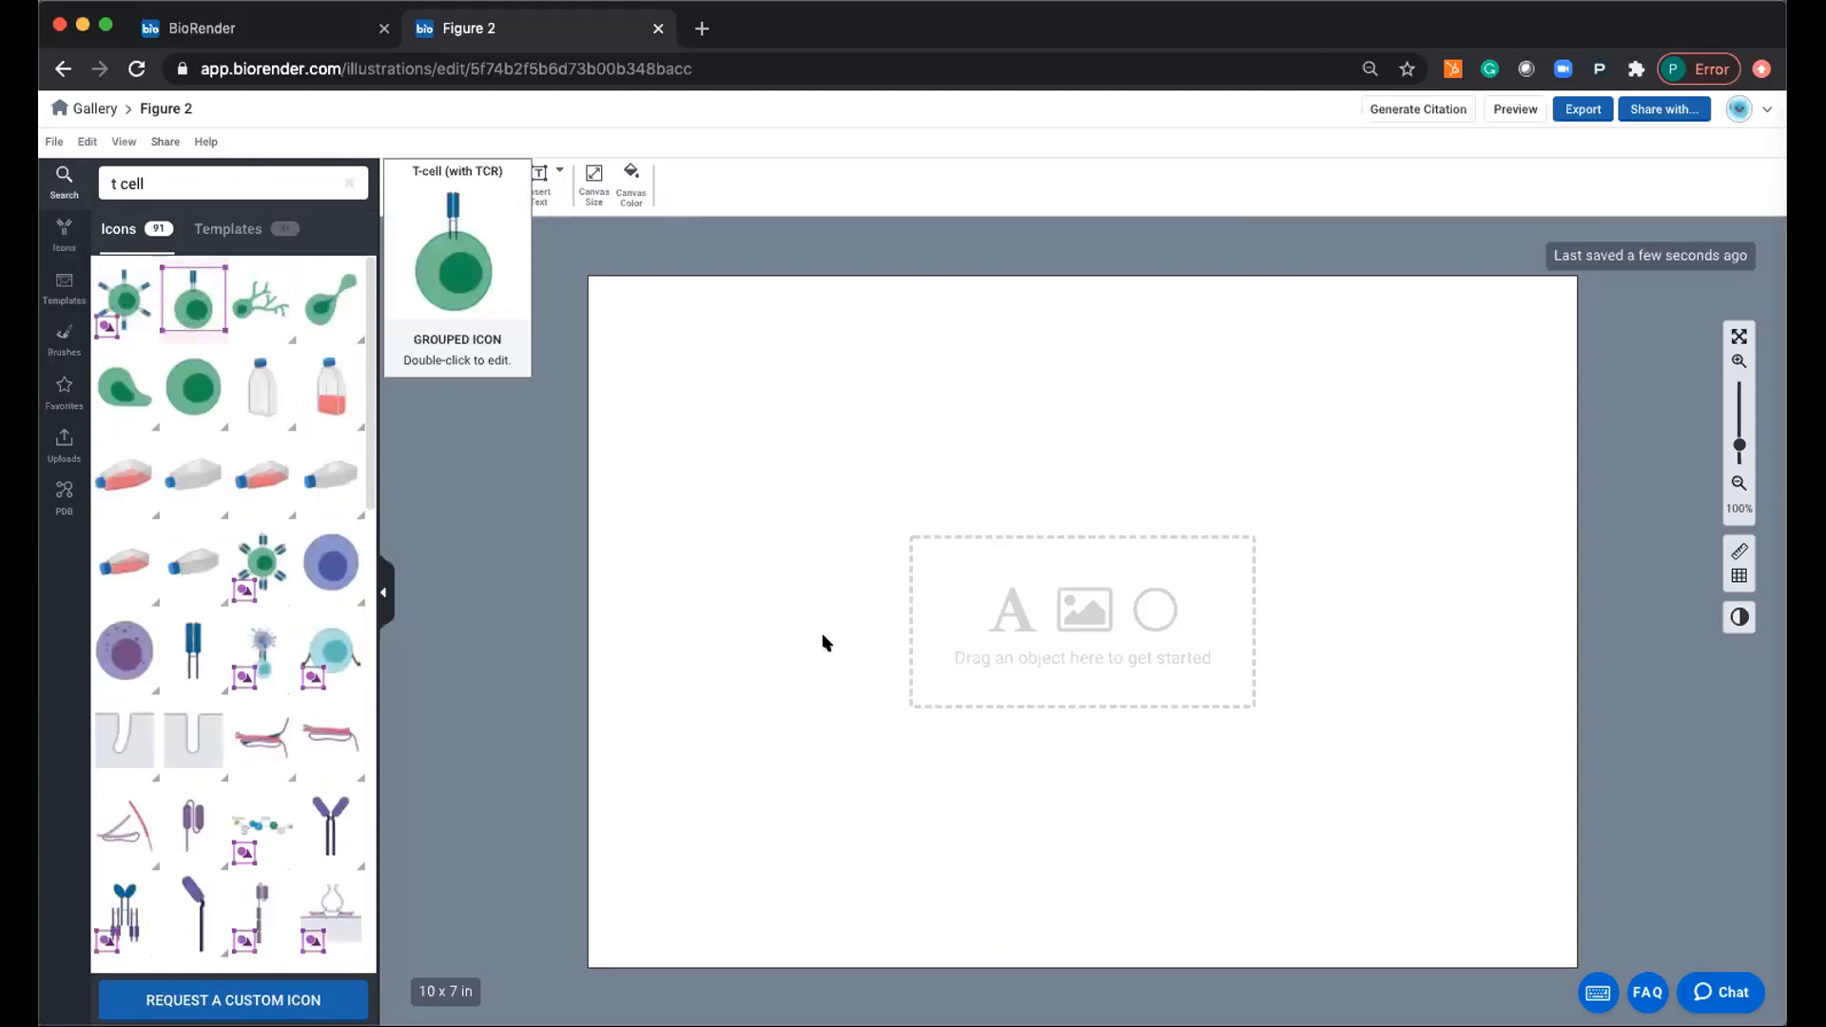
left_click_drag(193, 302, 894, 640)
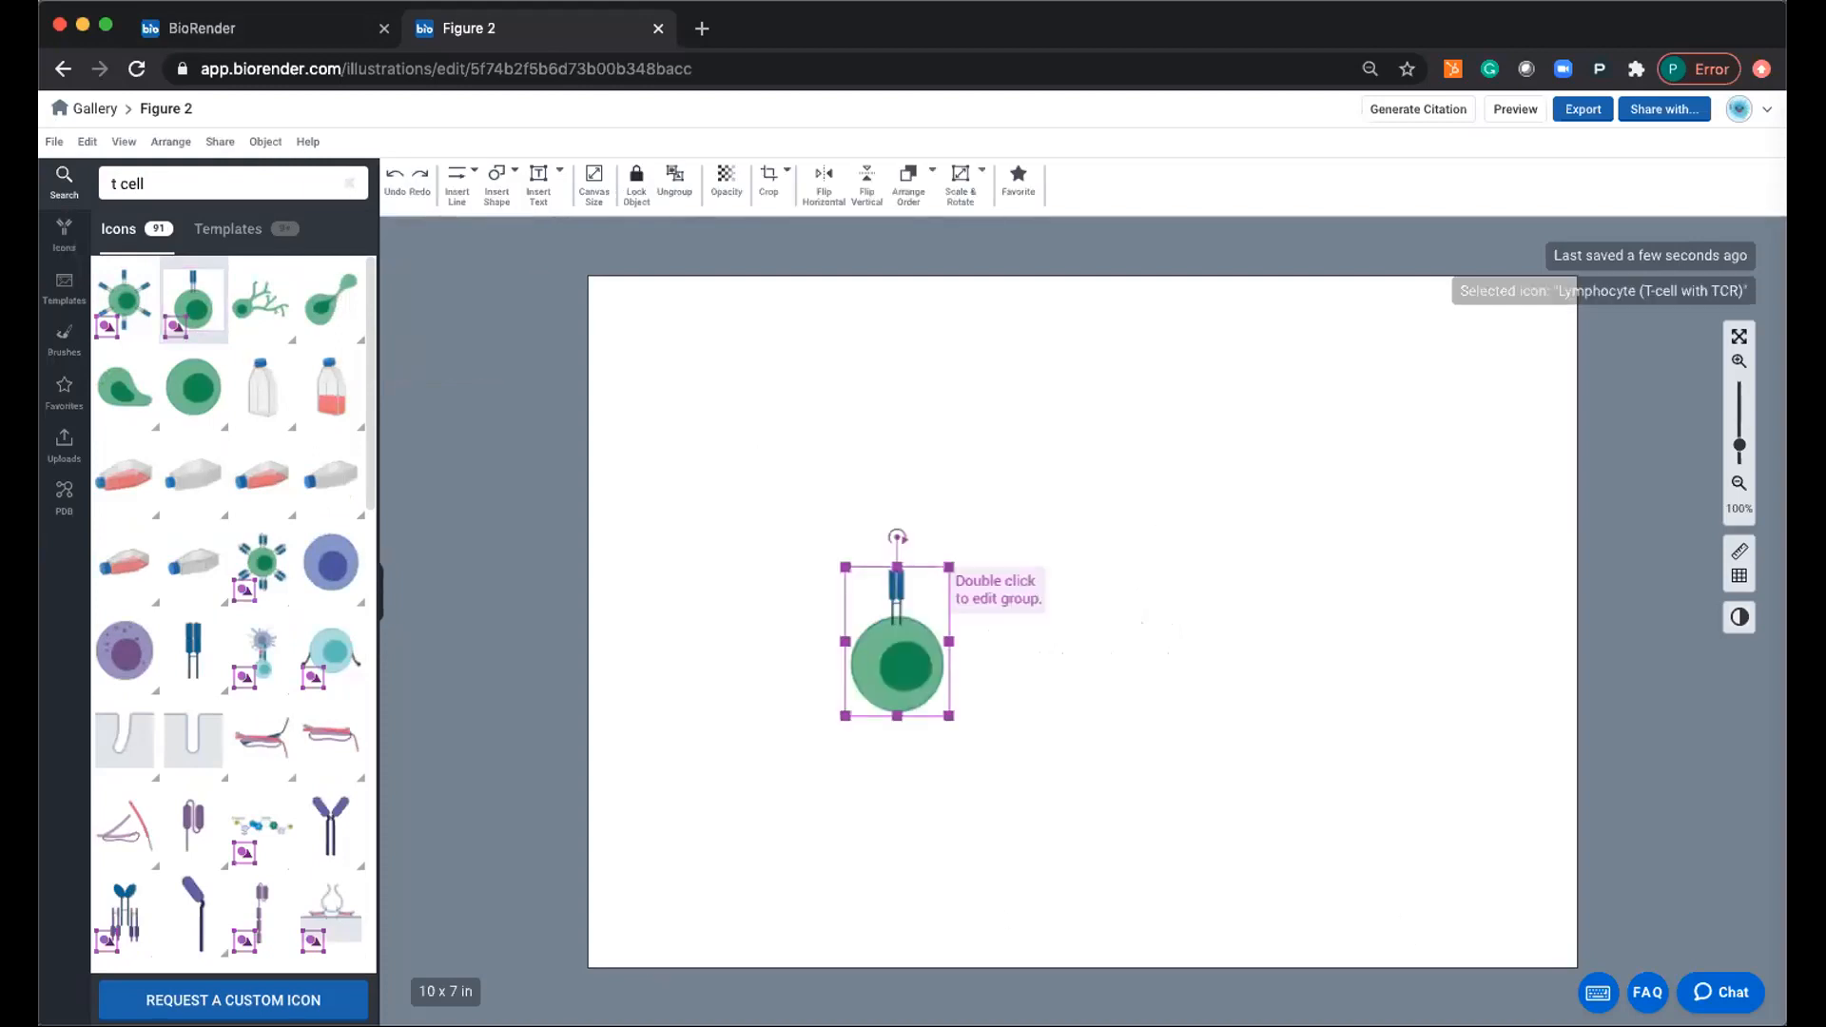
left_click(846, 567)
left_click_drag(846, 567, 620, 373)
Rotate the T cell so its receptor points downward and reposition it in the left half of the canvas.
left_click_drag(789, 559, 848, 615)
left_click_drag(862, 328, 899, 834)
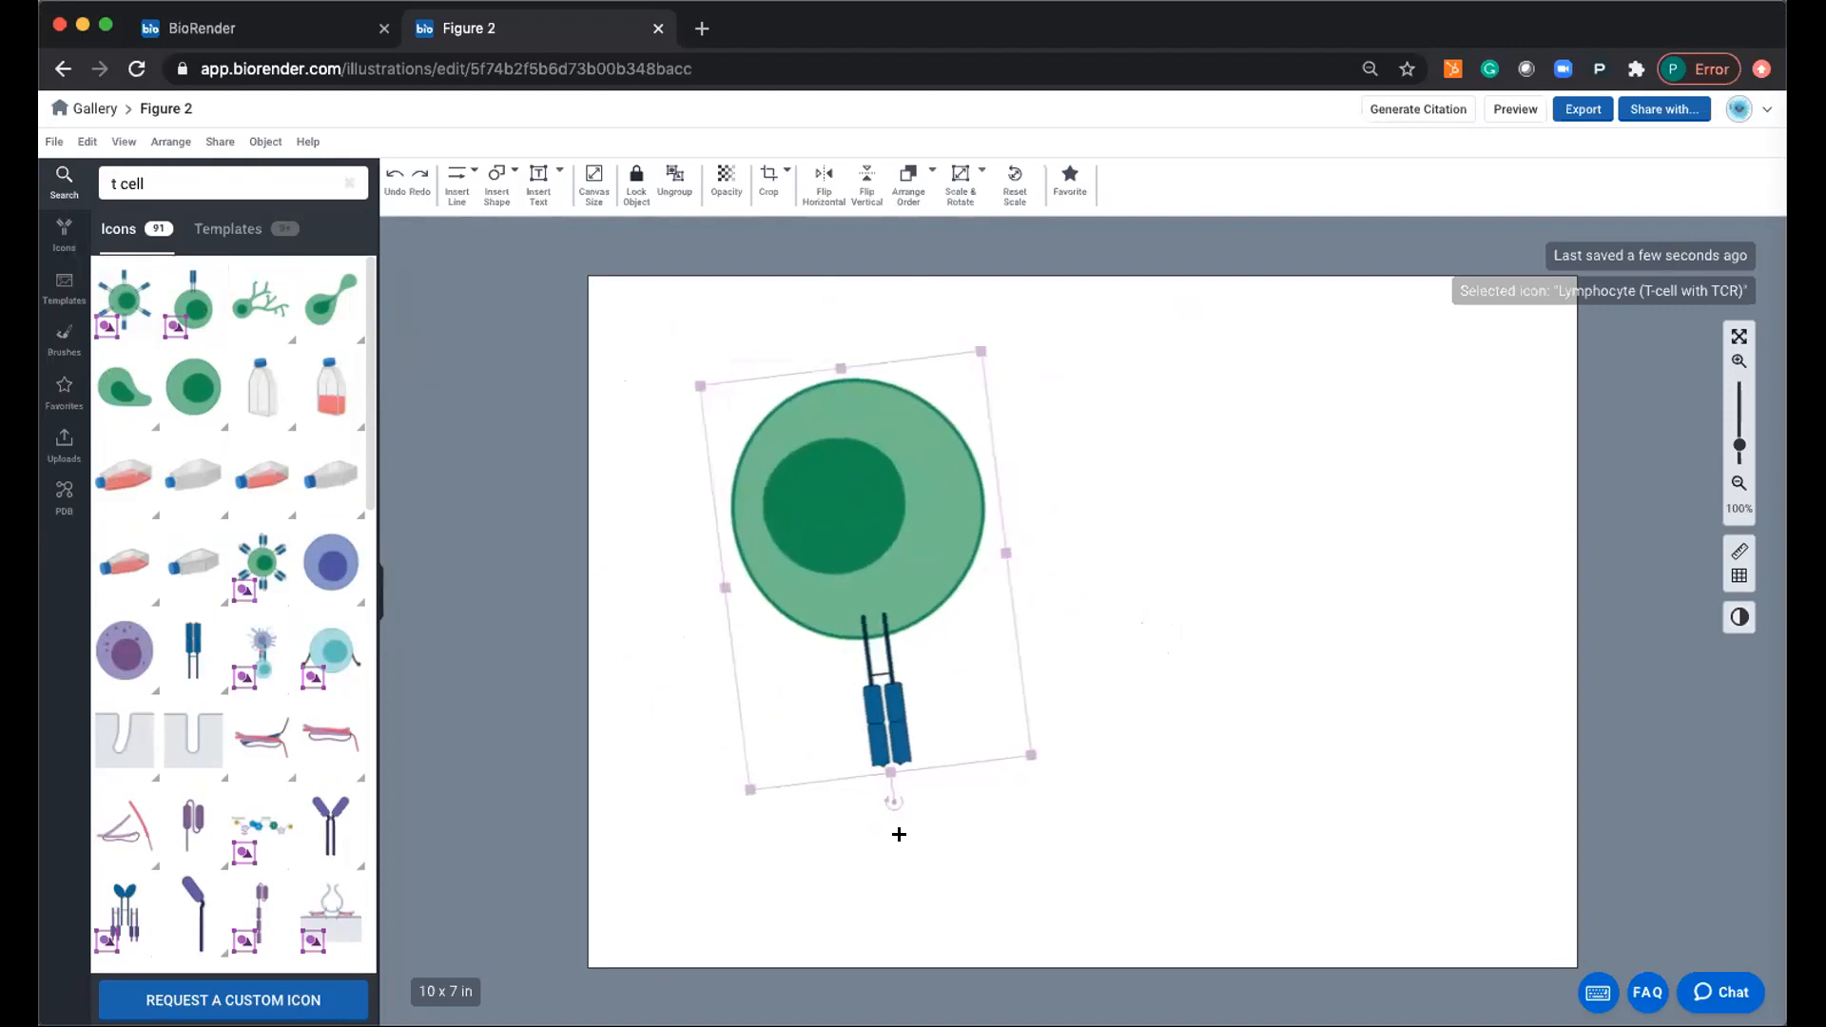
left_click_drag(839, 481, 862, 597)
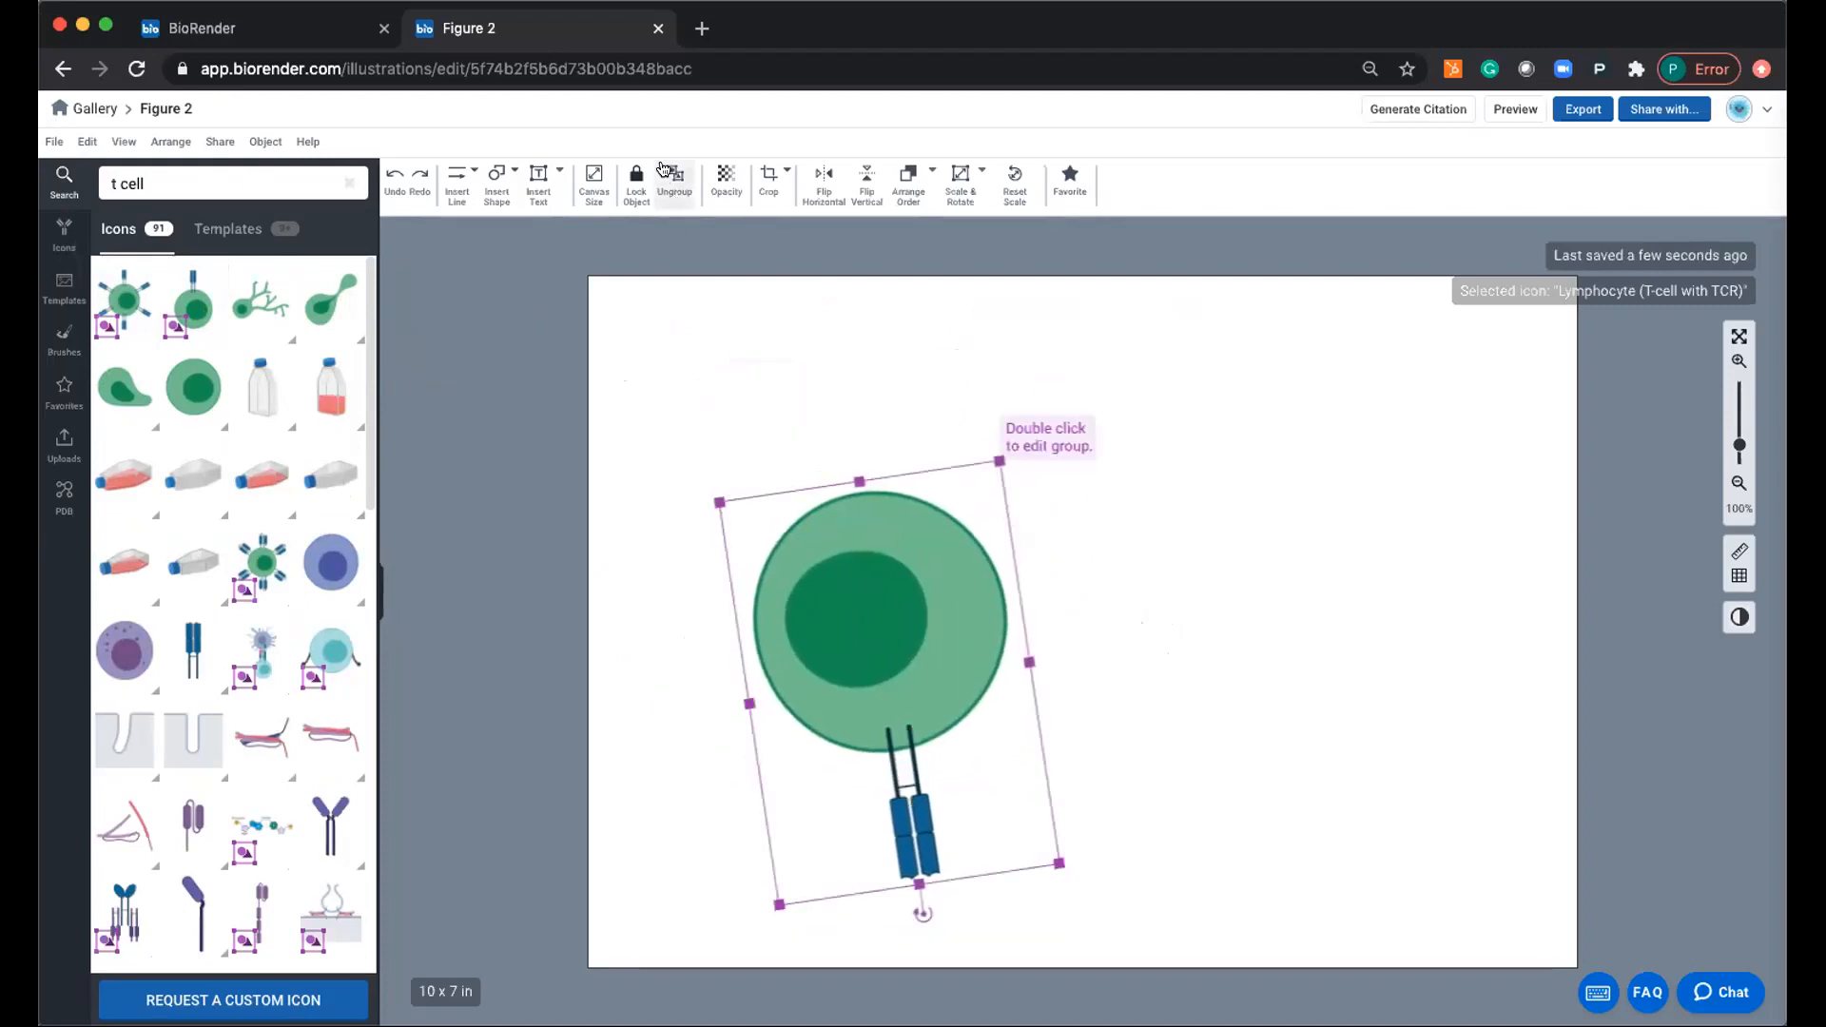
Ungroup the T cell and move its receptor to the cell's upper-left edge, rotated to point outward.
left_click(1182, 726)
double_click(921, 833)
left_click_drag(920, 833, 734, 542)
left_click_drag(610, 517, 612, 408)
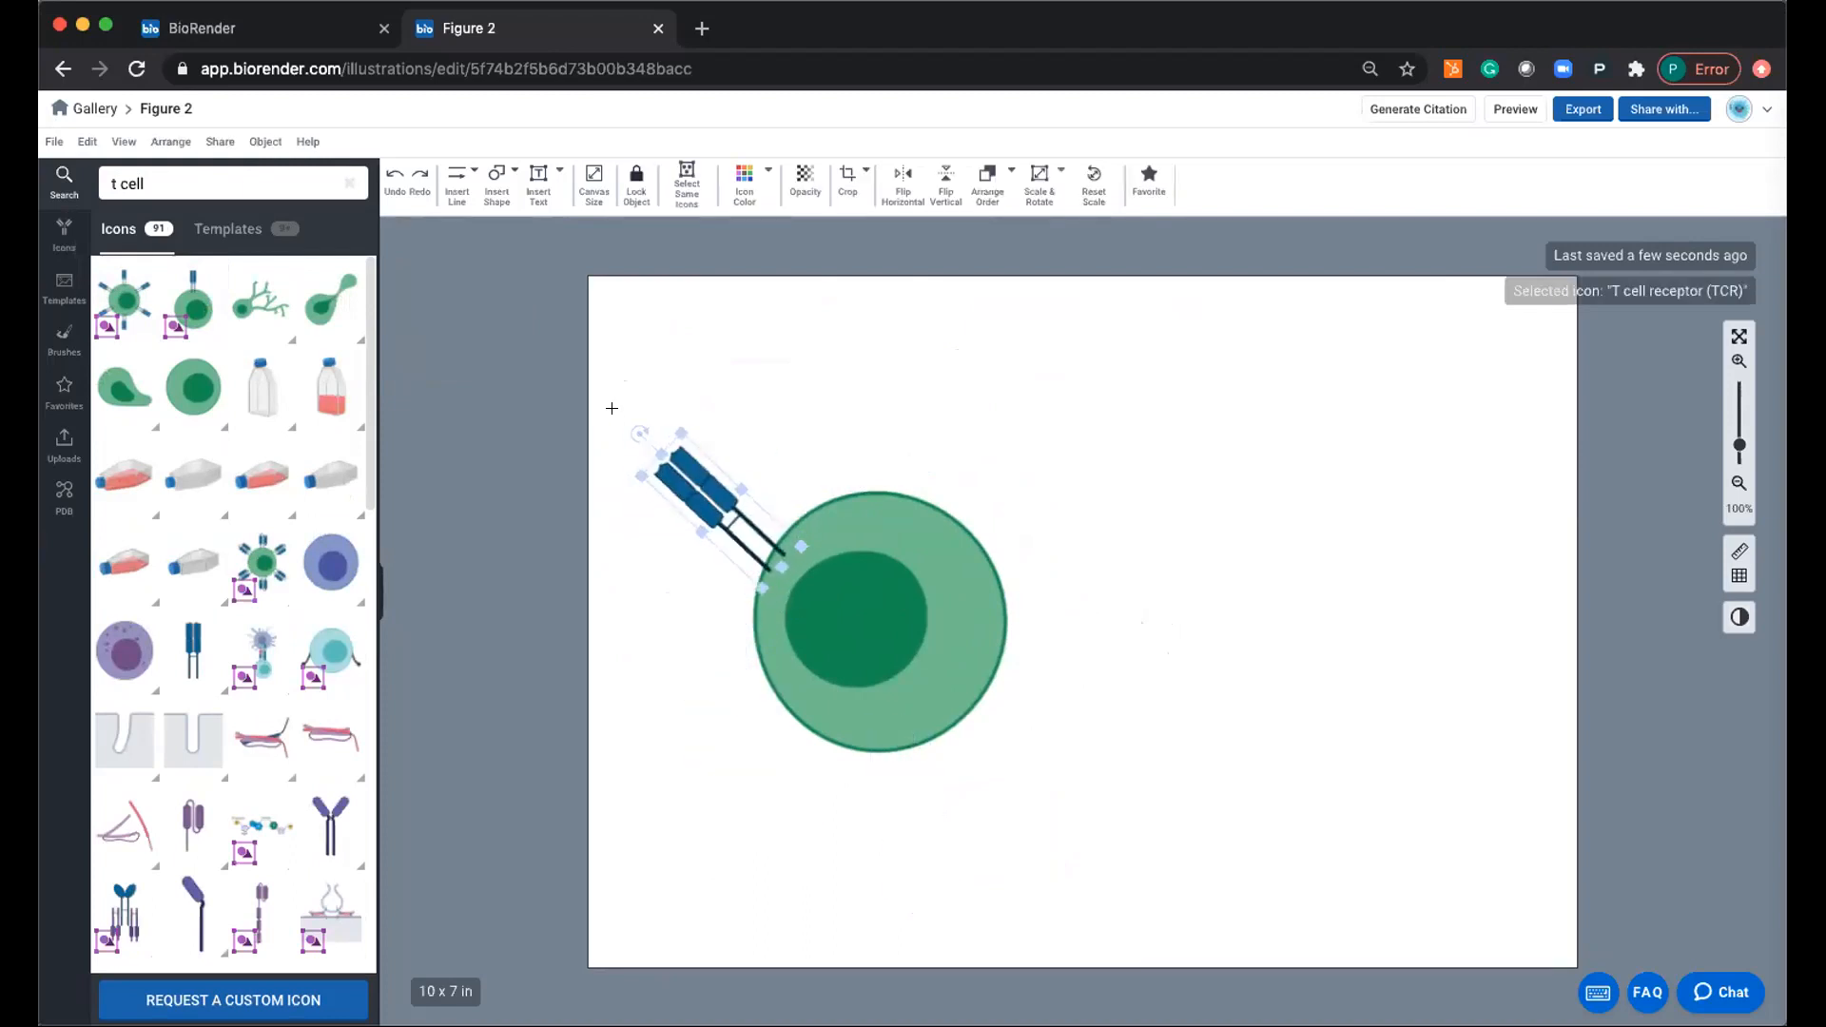
left_click_drag(708, 488, 744, 491)
left_click(1486, 734)
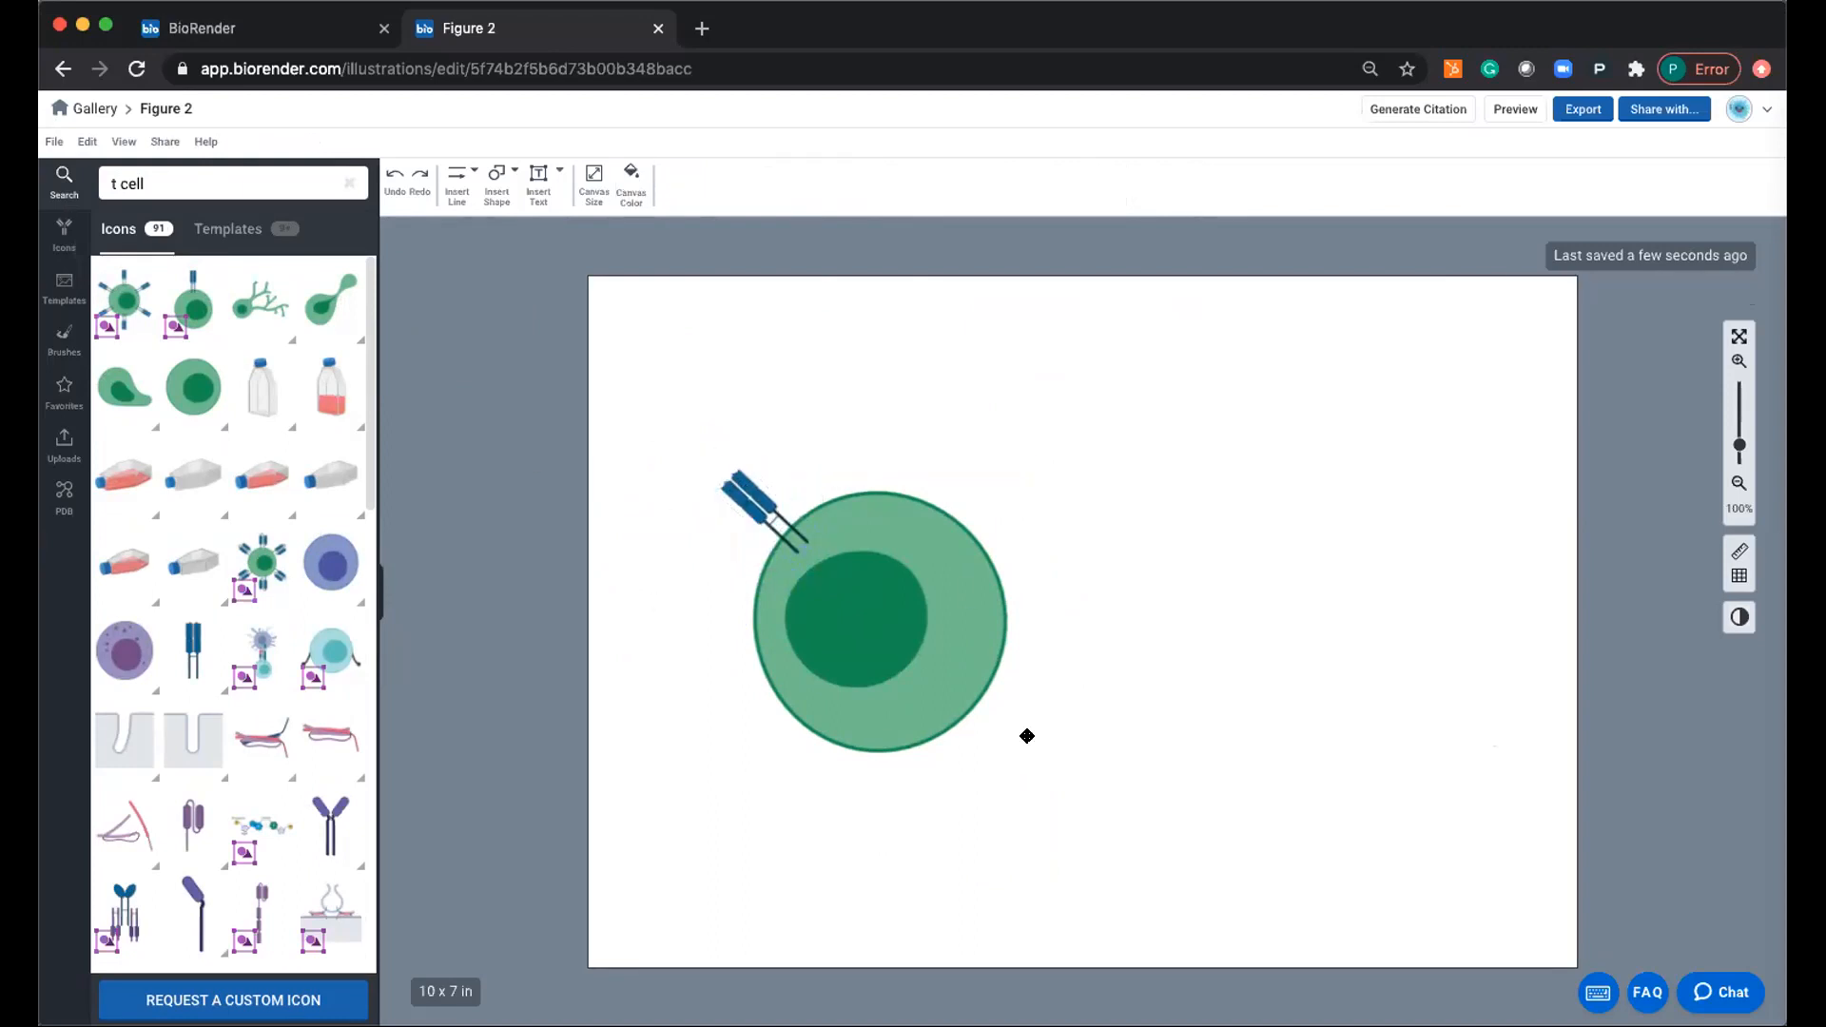
Enlarge the green T cell body slightly so it meets the base of the receptor.
left_click(913, 710)
left_click_drag(1037, 739, 1067, 759)
left_click(1385, 782)
Recolor the T cell receptor green.
left_click(751, 517)
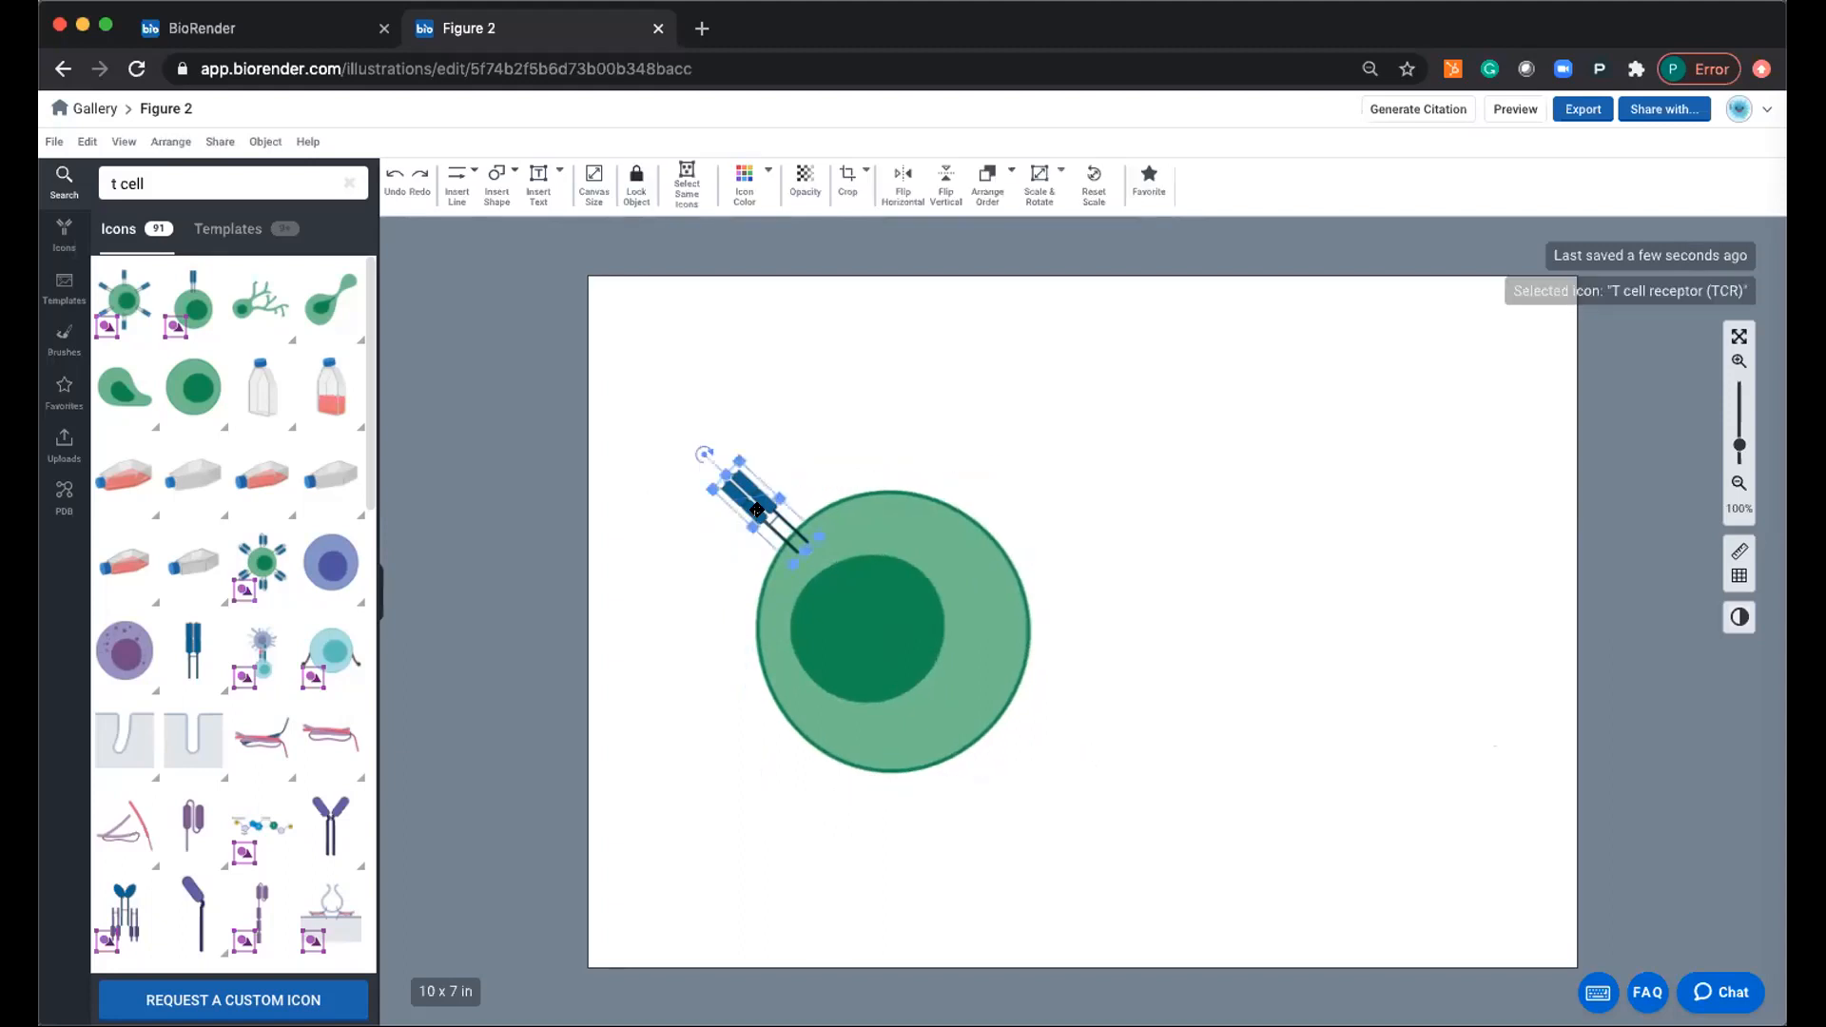
left_click(774, 171)
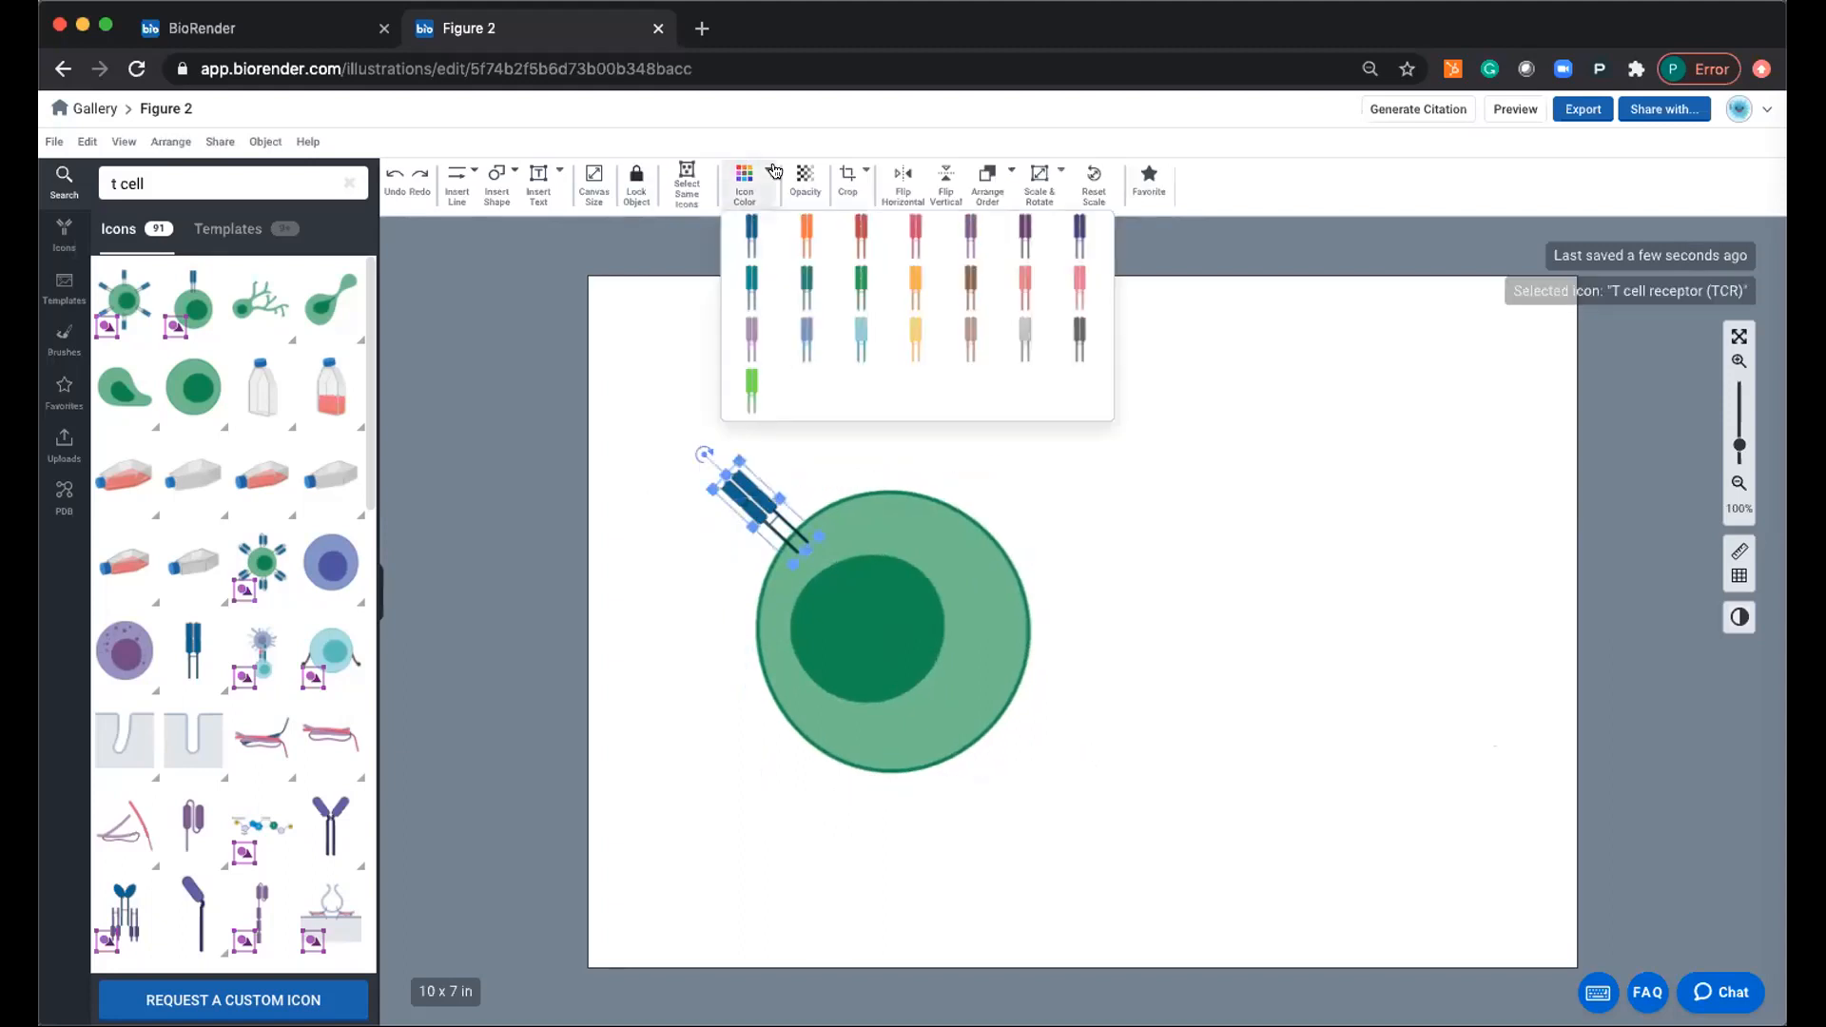
left_click(864, 276)
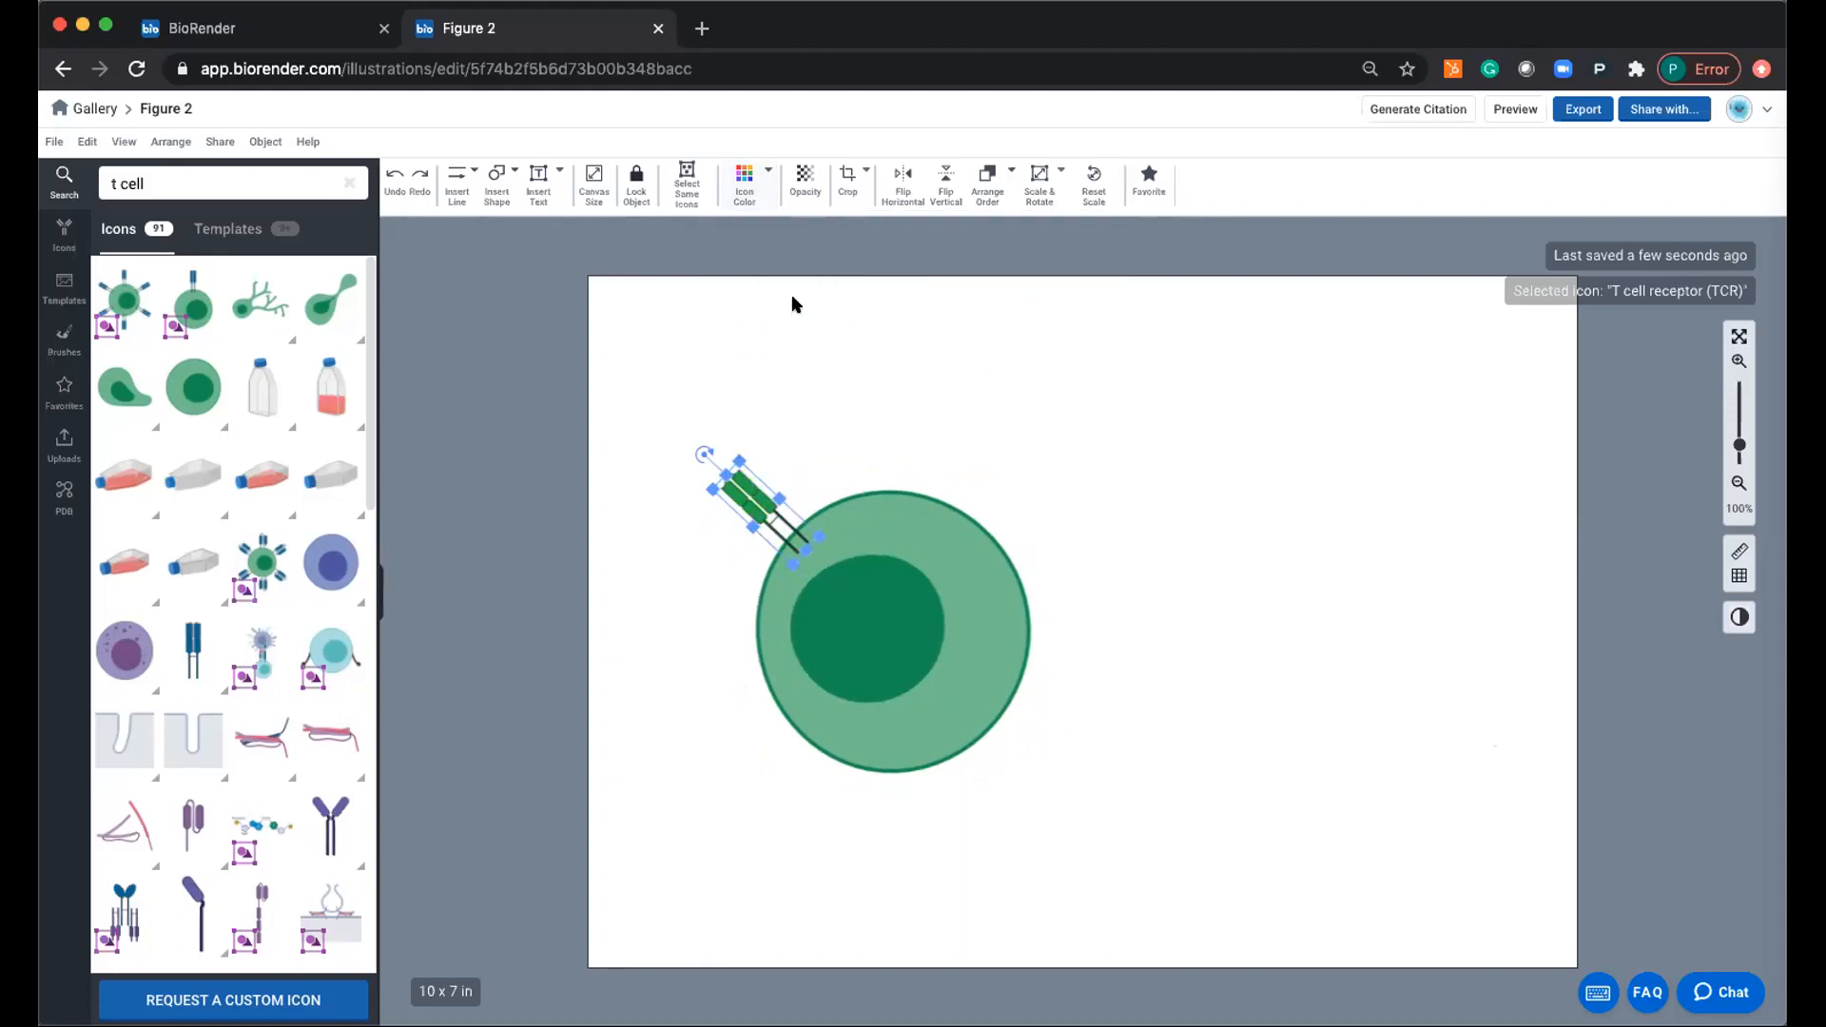
left_click(1171, 682)
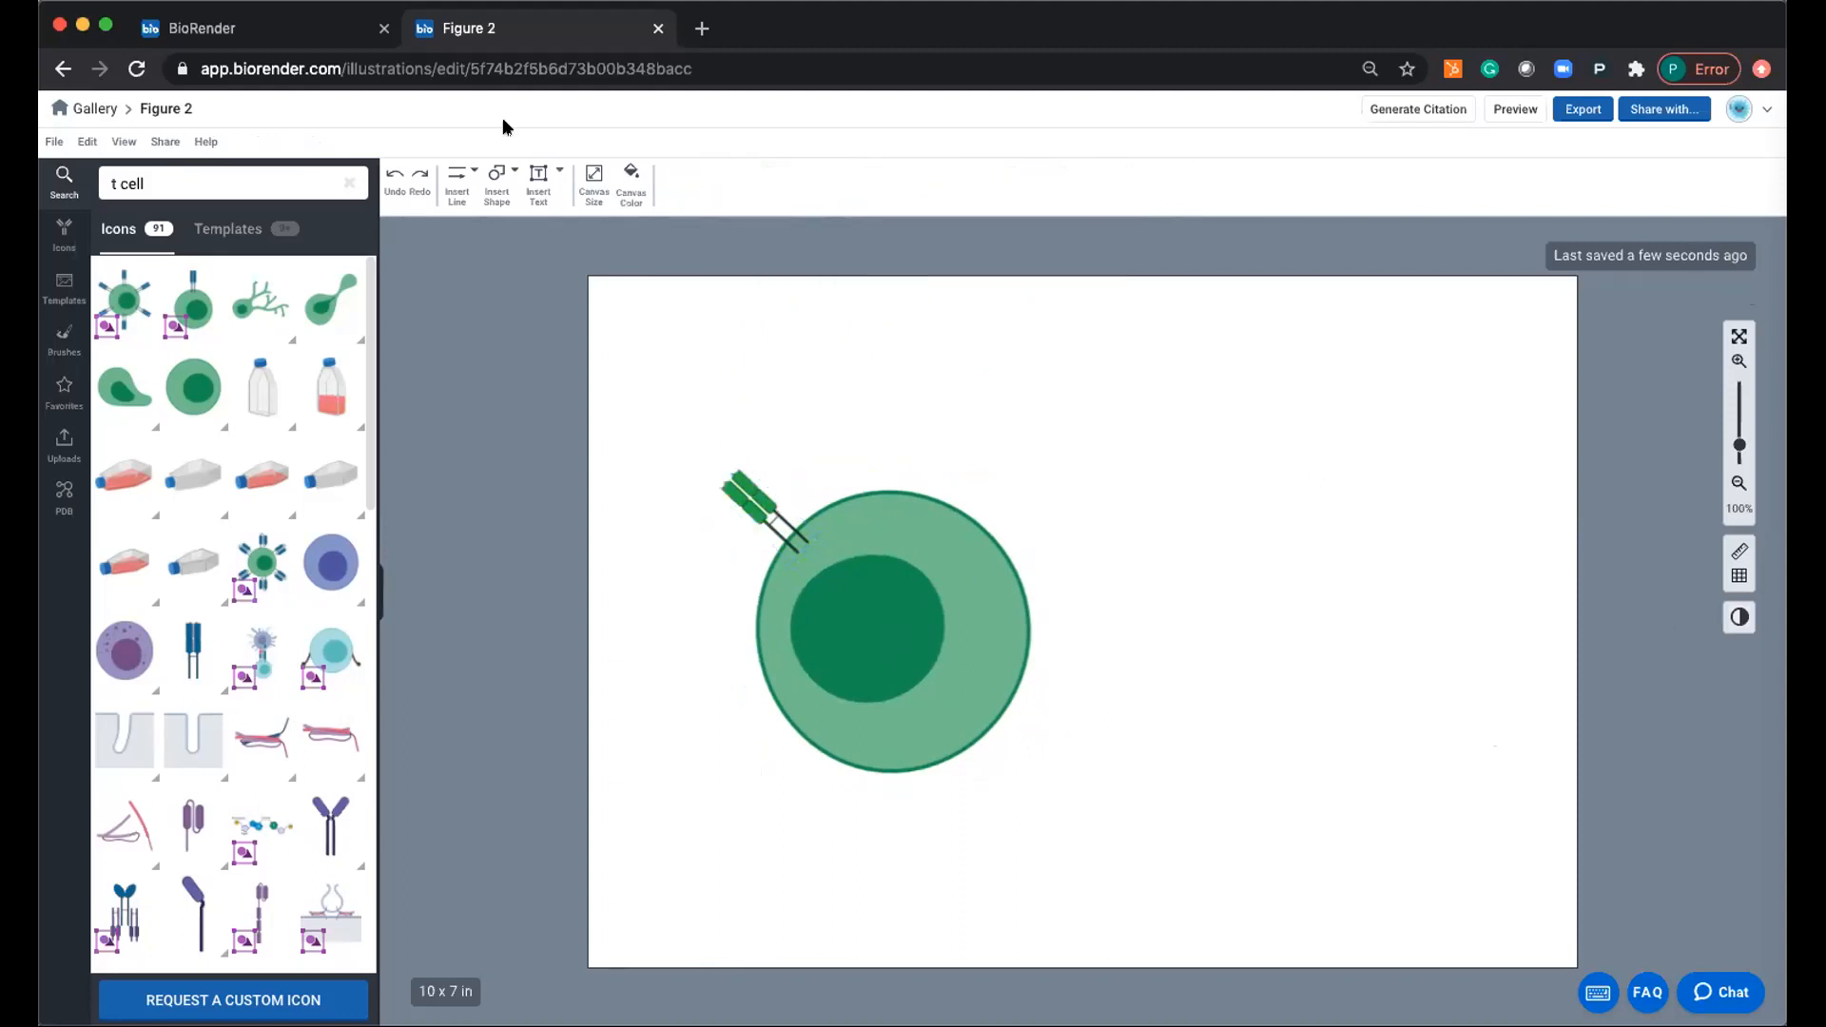
Search the icons for "tumor cell" and place the Cancer cell icon in the right half of the canvas.
triple_click(293, 178)
type("tumor")
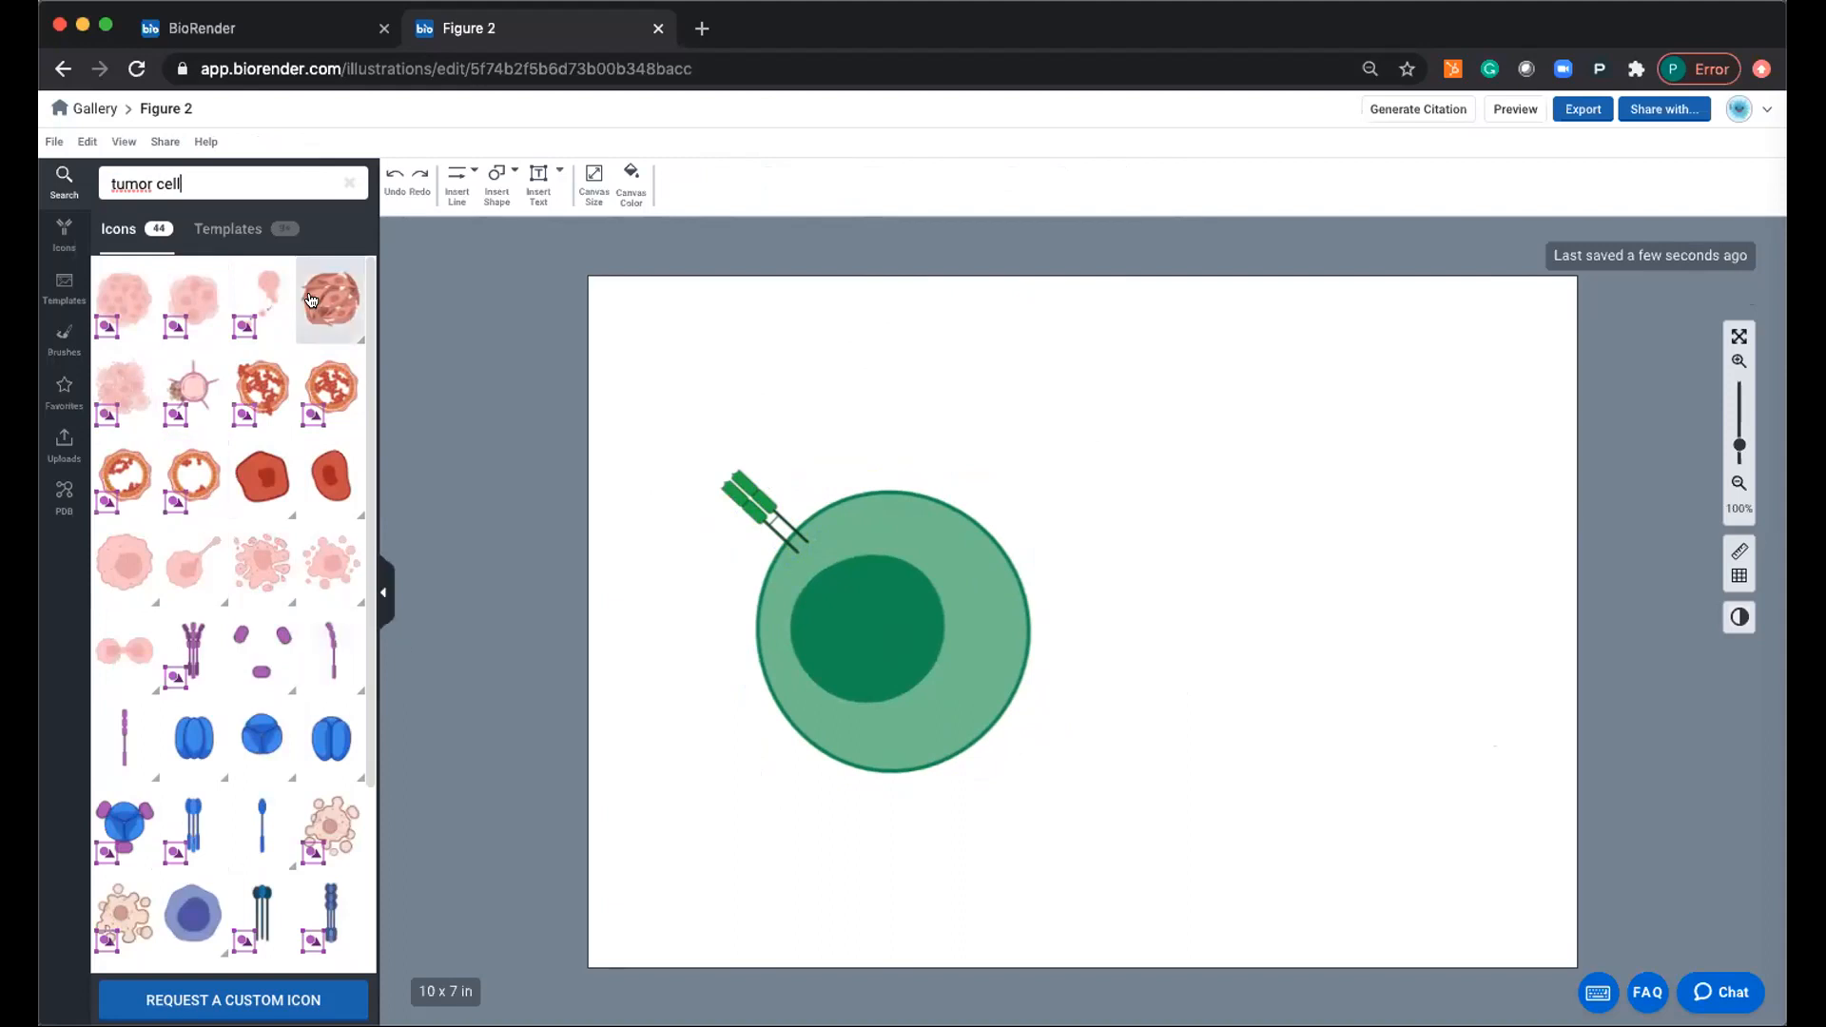
mouse_move(174, 292)
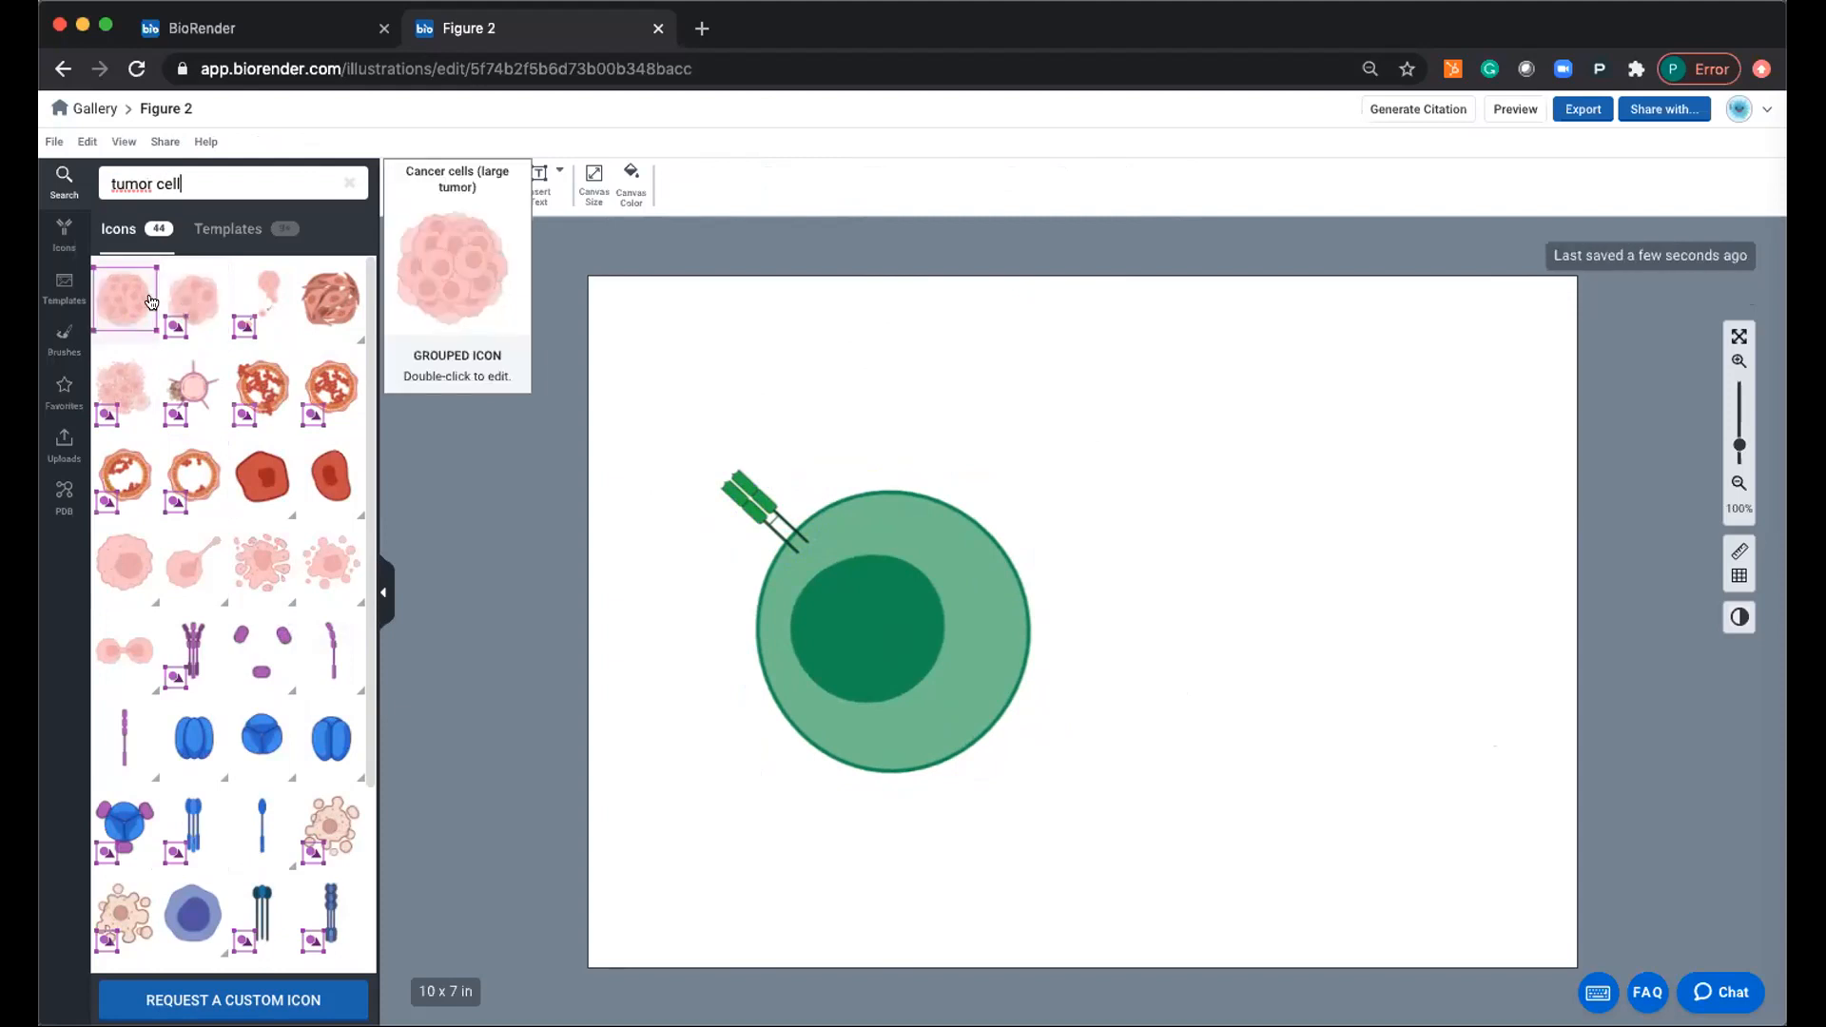
mouse_move(132, 555)
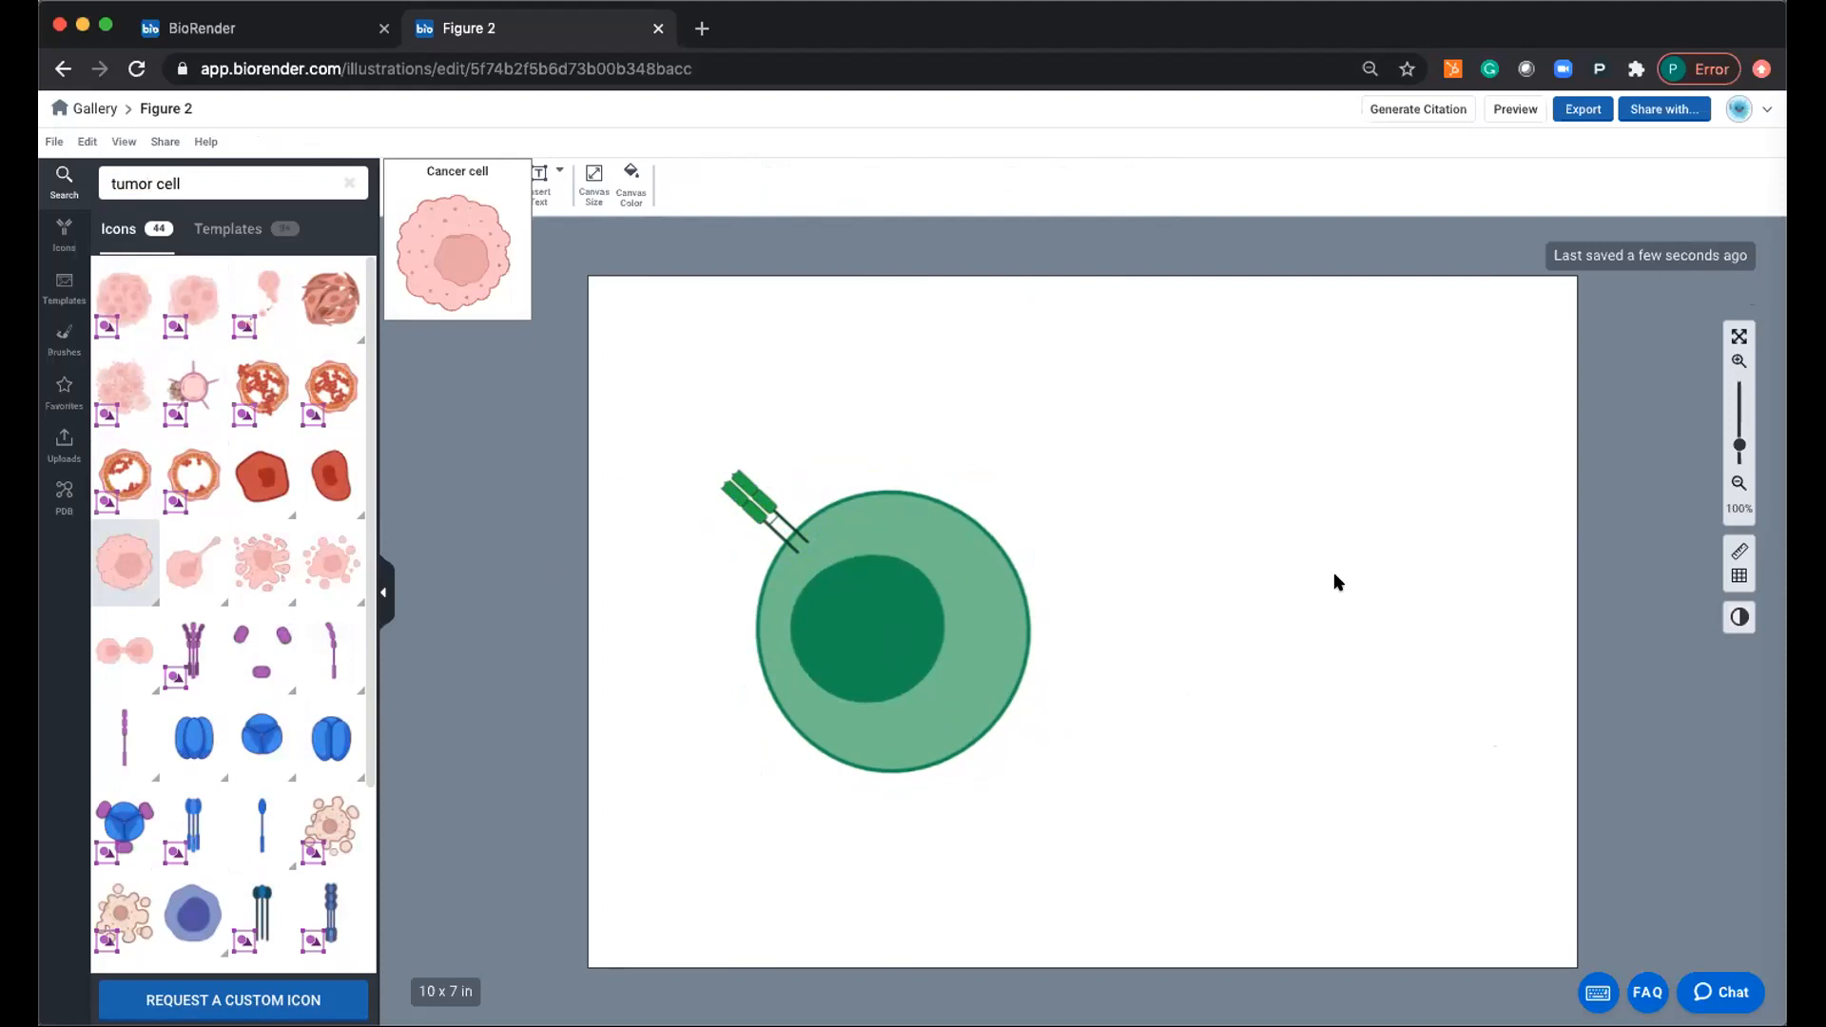
left_click_drag(132, 556, 1112, 805)
left_click_drag(1288, 640, 1331, 603)
left_click(1369, 860)
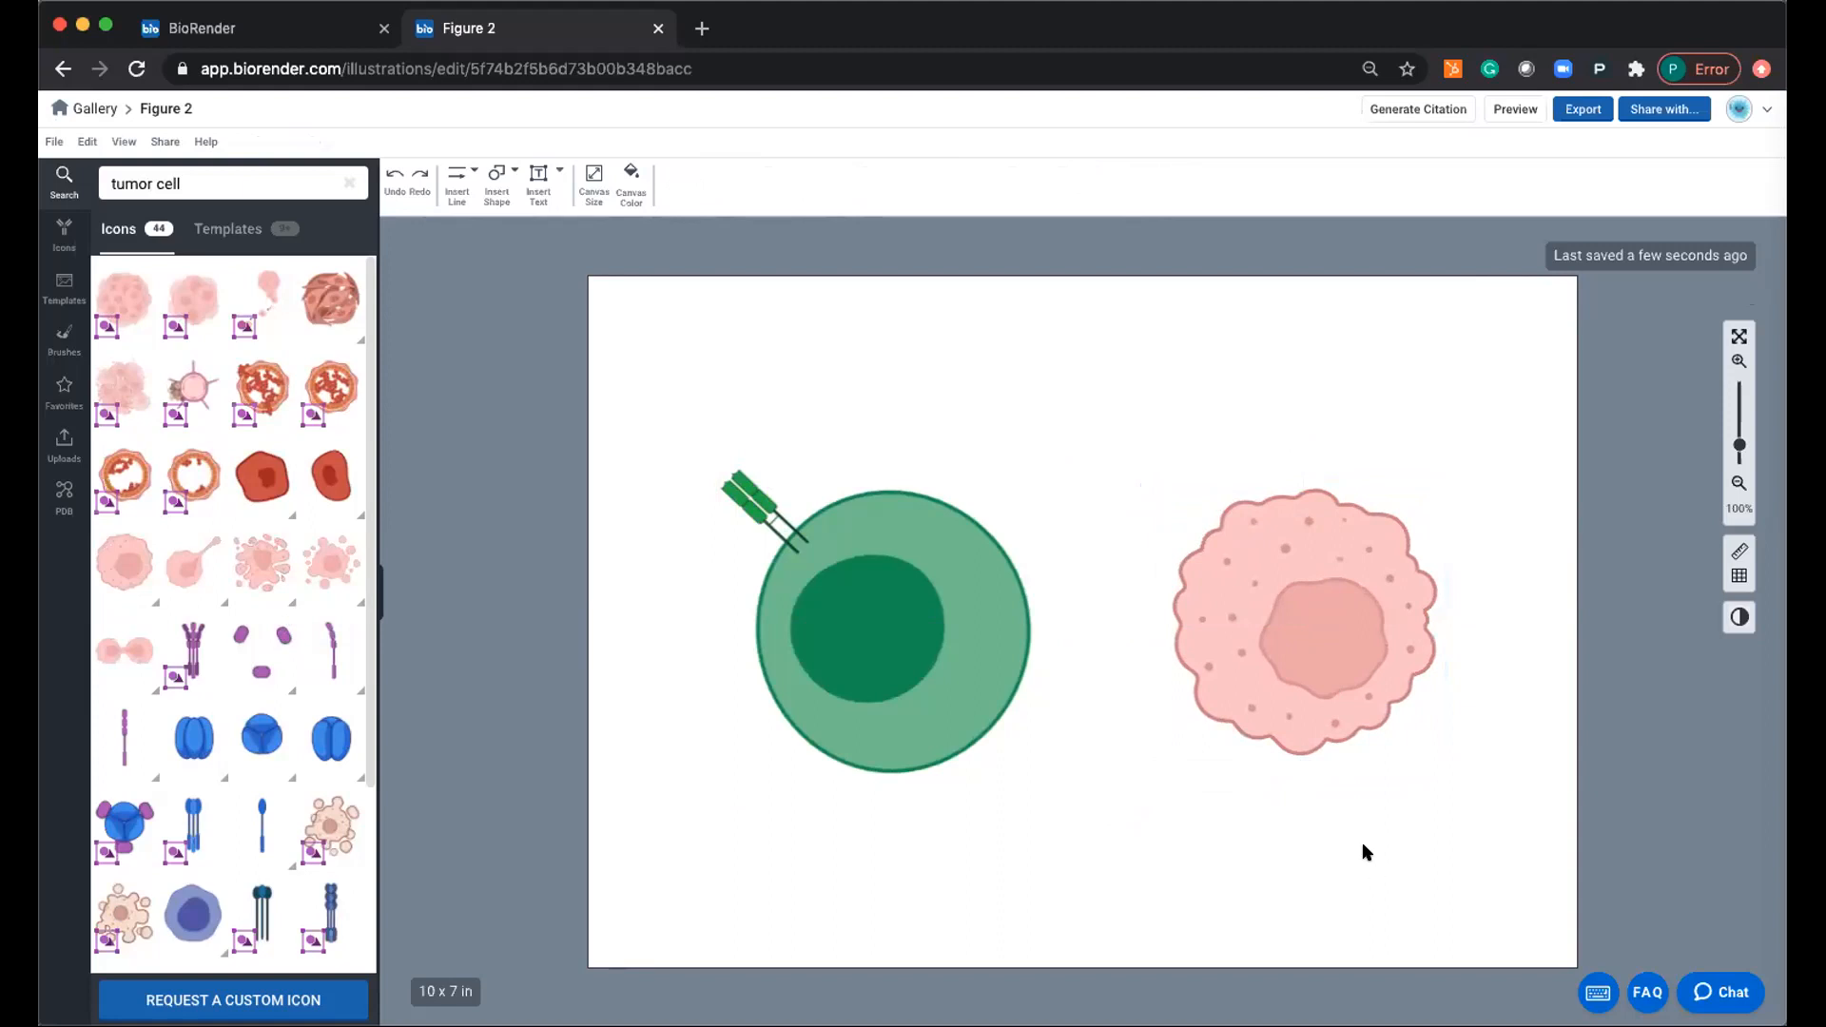
Enlarge the cancer cell slightly and line it up beside the T cell.
left_click(1305, 723)
mouse_move(1149, 772)
left_mouse_down()
mouse_move(1125, 787)
mouse_move(1141, 787)
left_mouse_up()
mouse_move(1264, 665)
left_mouse_down()
mouse_move(1275, 620)
mouse_move(1295, 671)
left_mouse_up()
left_click(1273, 825)
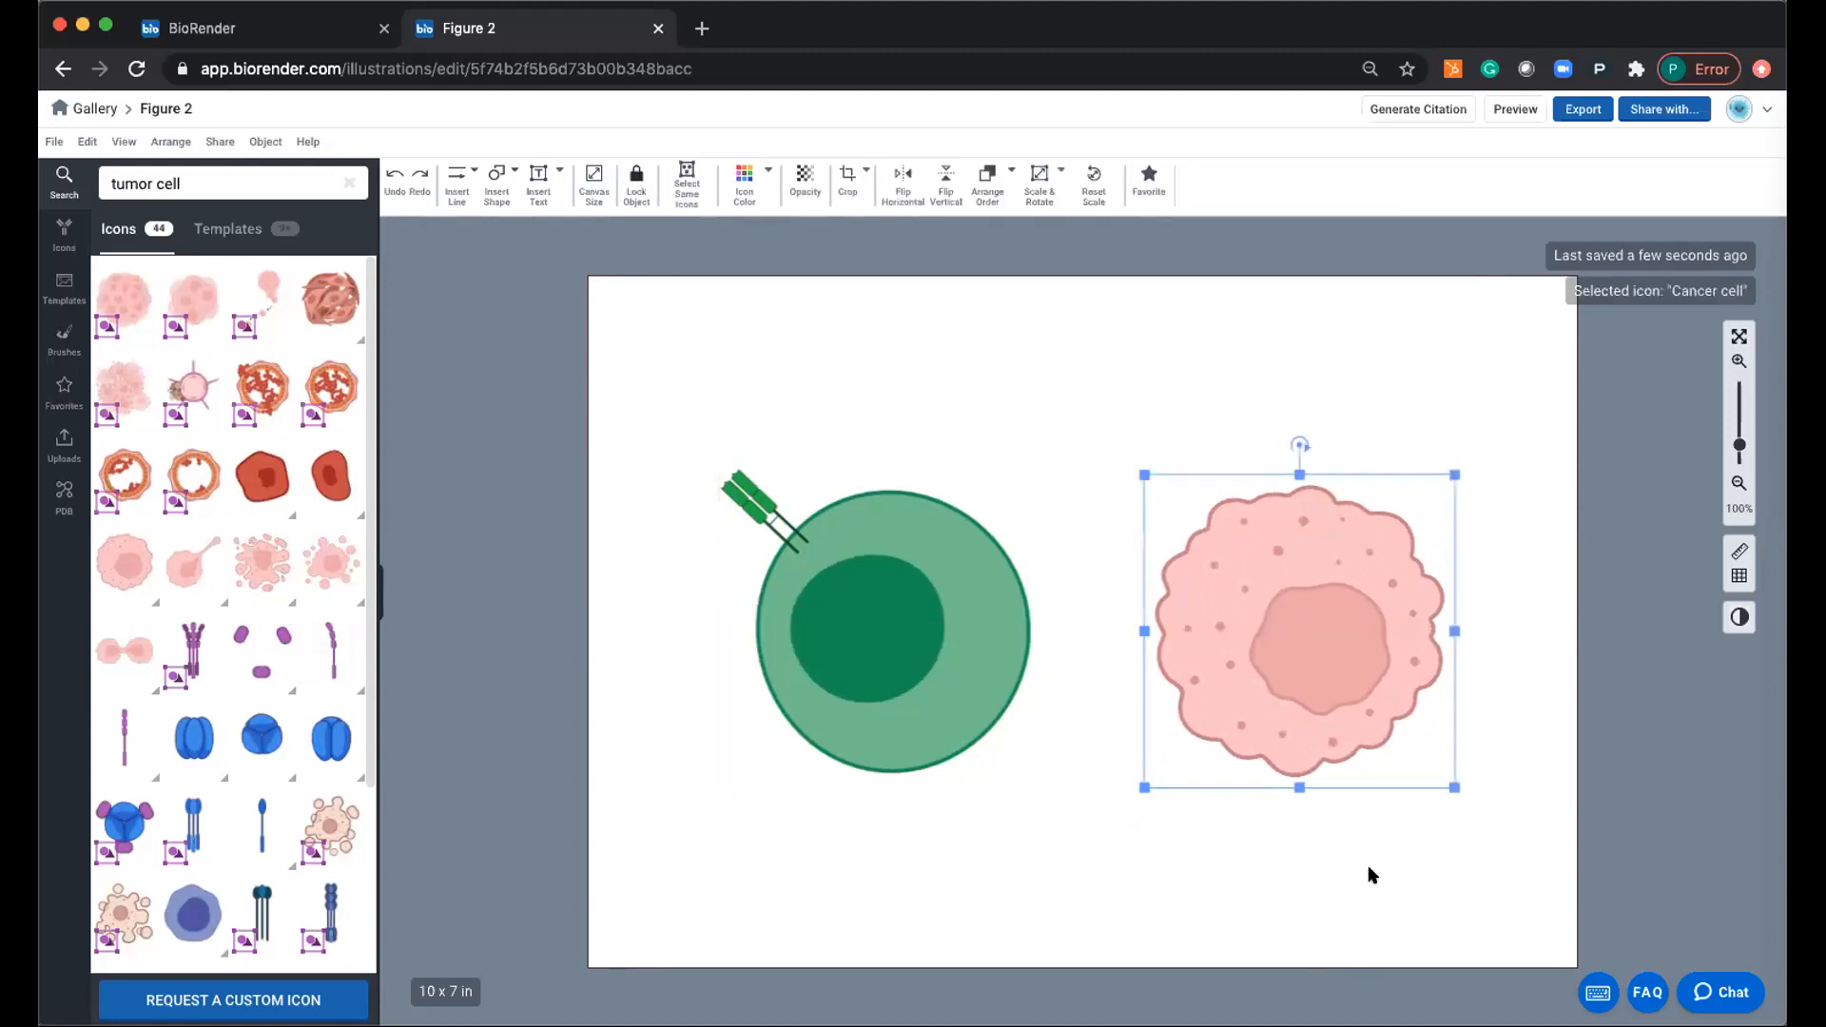
left_click(1426, 913)
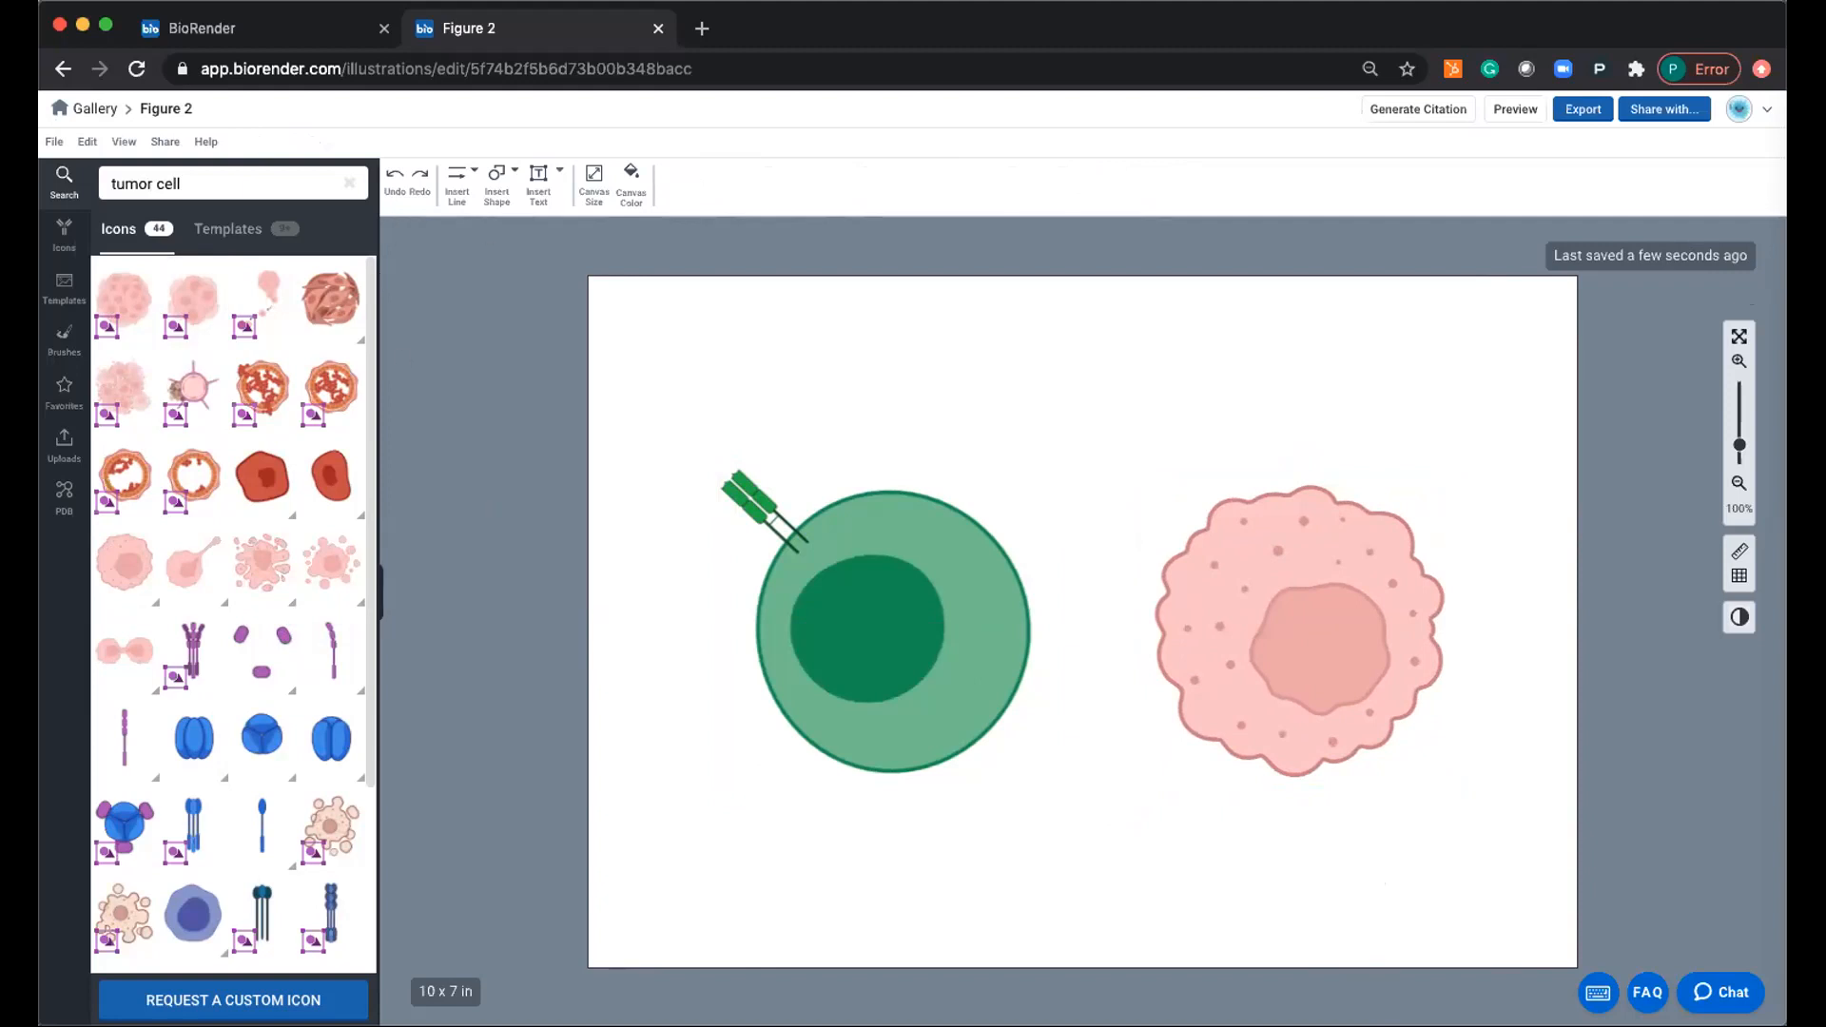
Search for "receptor" and place a small open-circle generic receptor on the cancer cell's edge, rotated to face the T cell.
left_click(349, 182)
type("receptor")
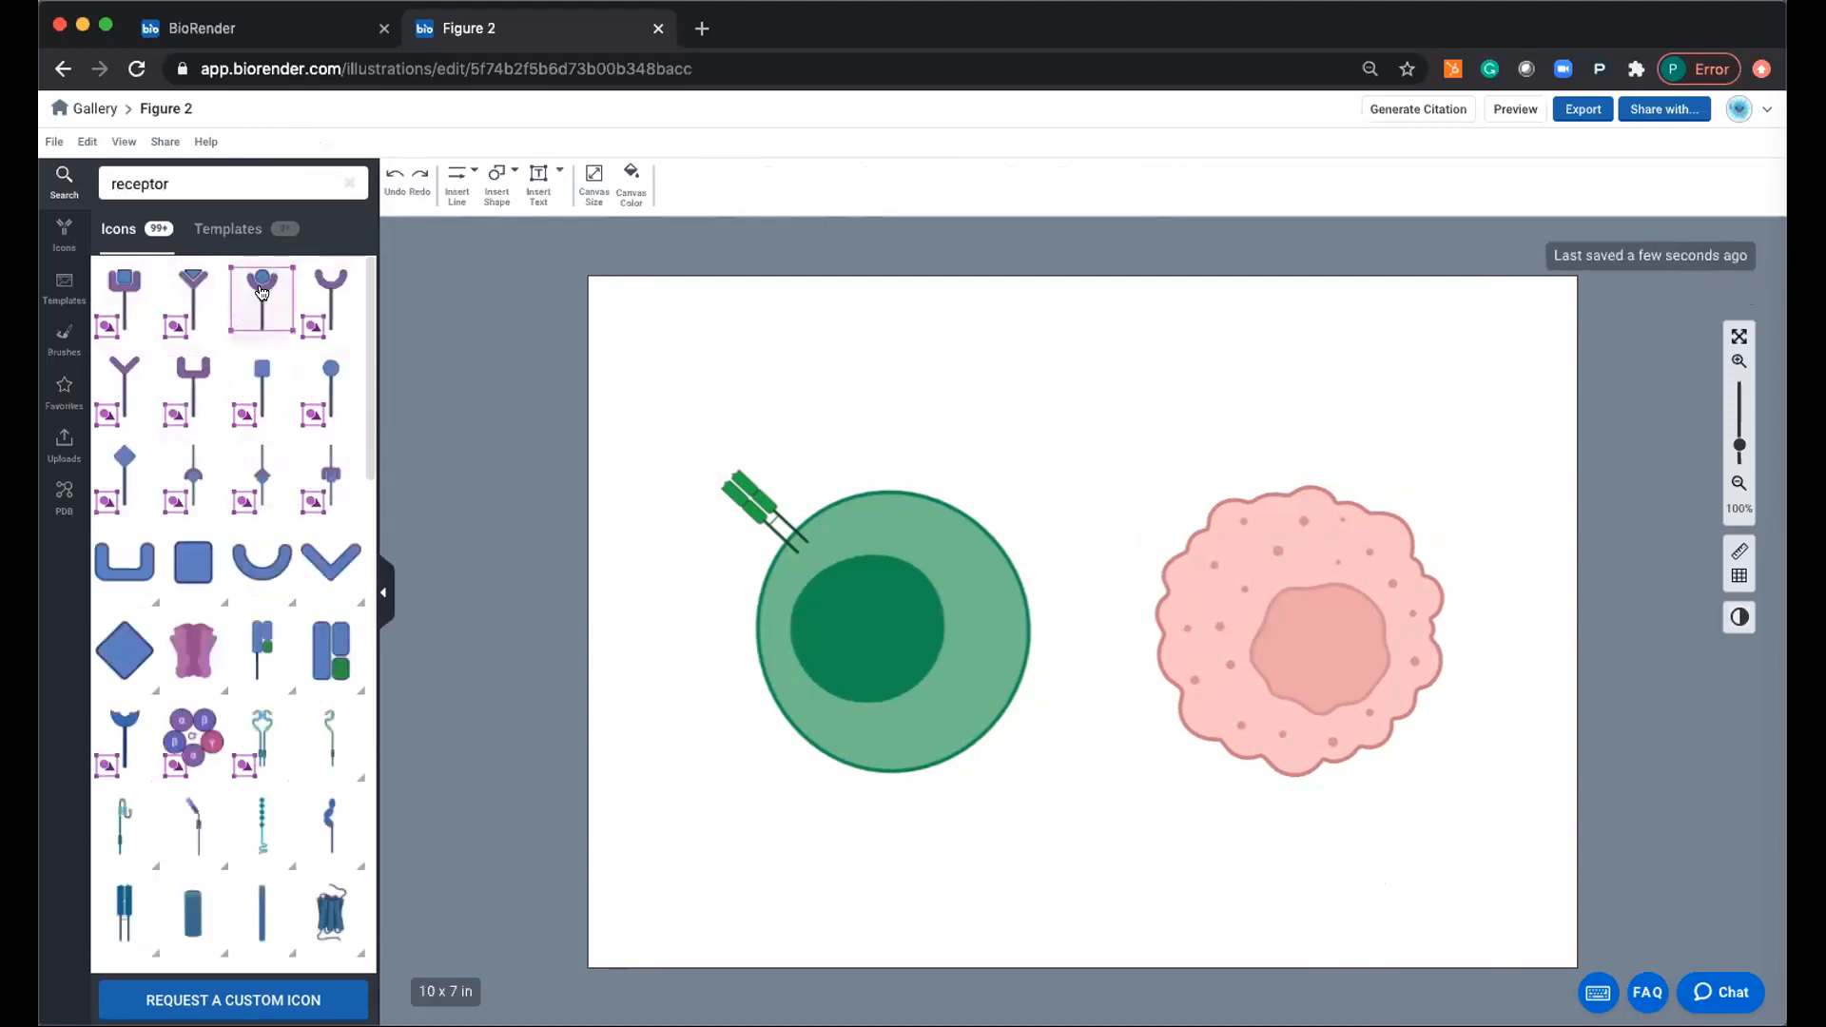
mouse_move(147, 345)
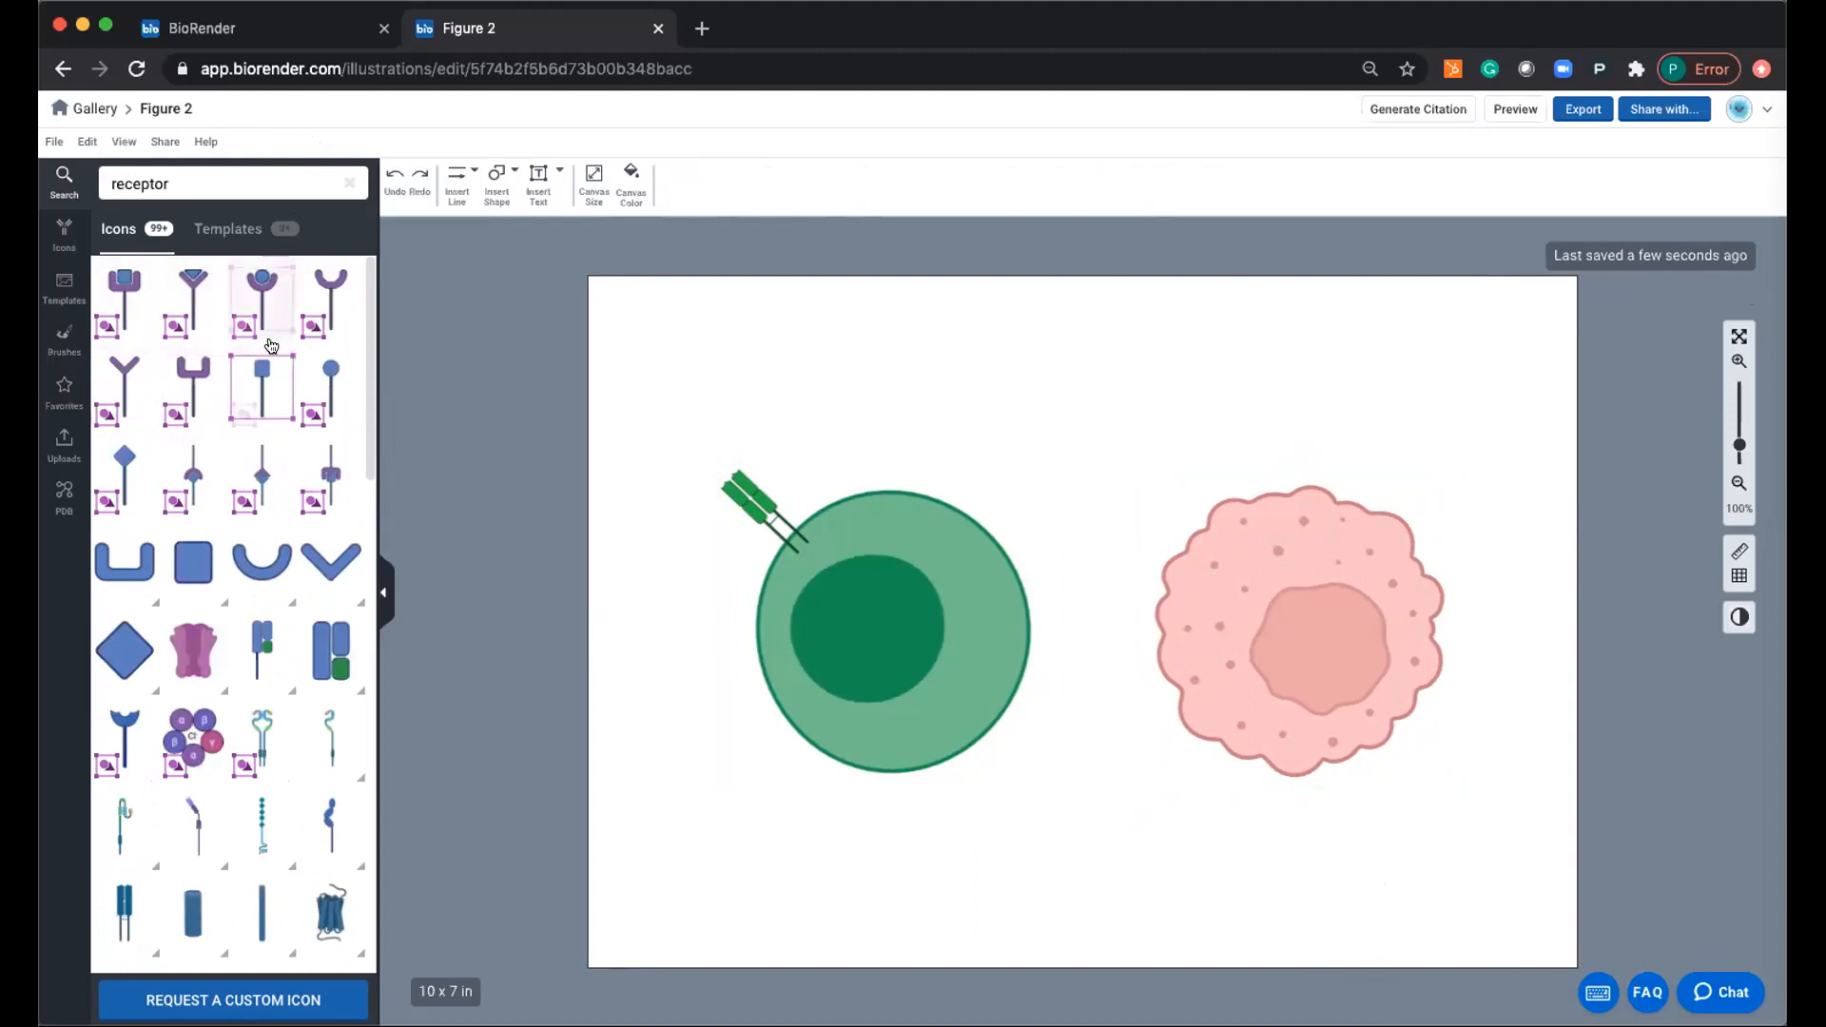
left_click_drag(335, 306, 1125, 569)
left_click_drag(1172, 748, 1276, 644)
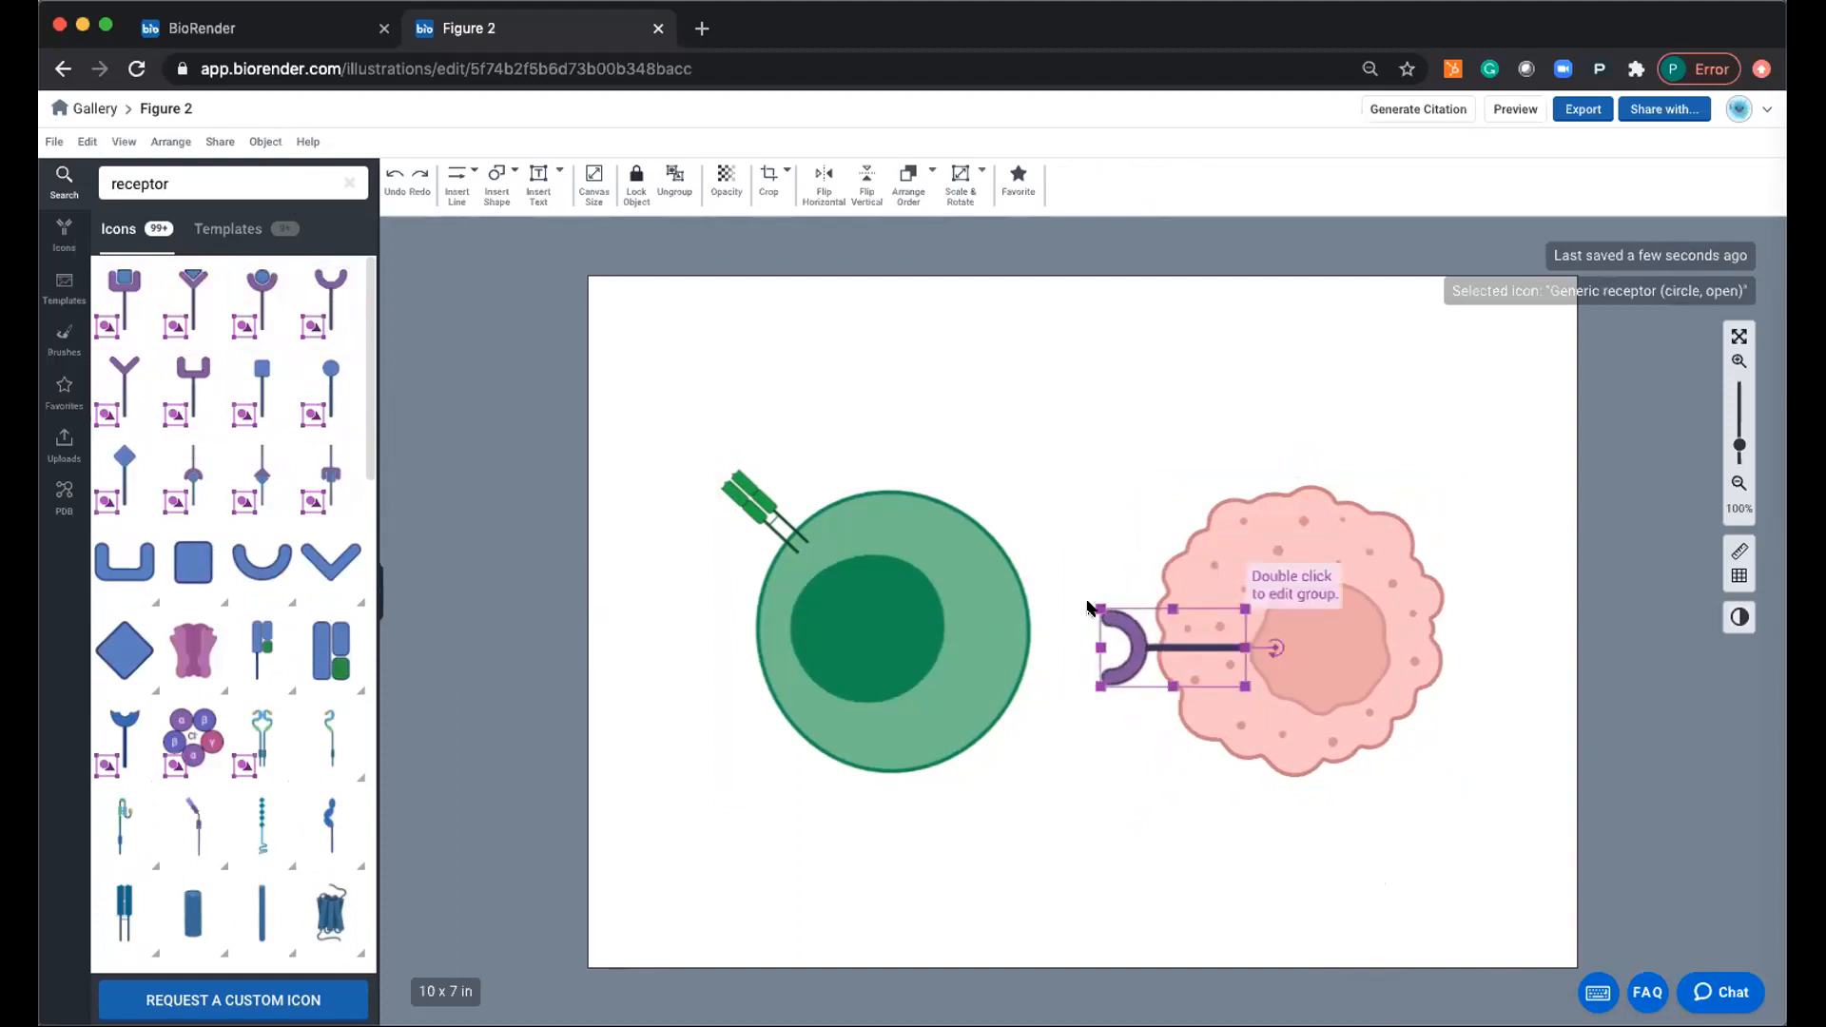
mouse_move(1094, 603)
left_mouse_down()
mouse_move(1149, 635)
mouse_move(1124, 616)
left_mouse_up()
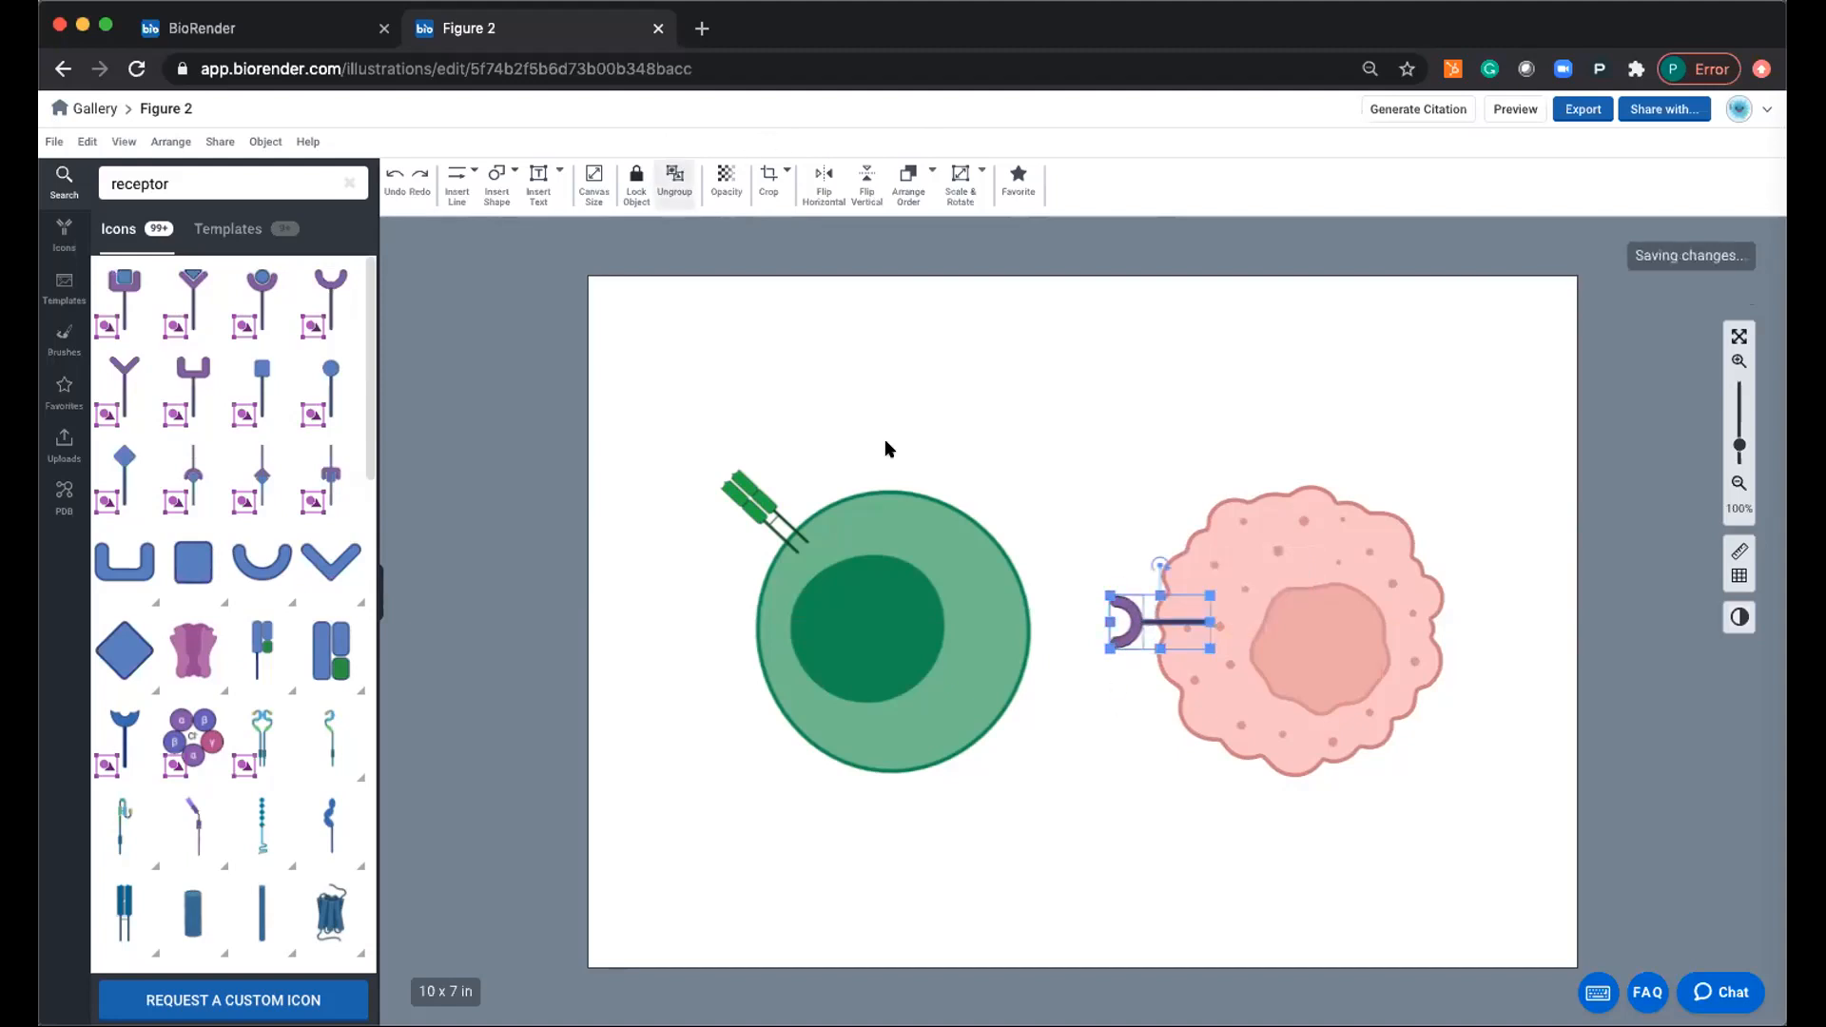
Ungroup the cancer cell's receptor and recolor its open-circle domain light pink.
left_click(1129, 803)
double_click(1122, 631)
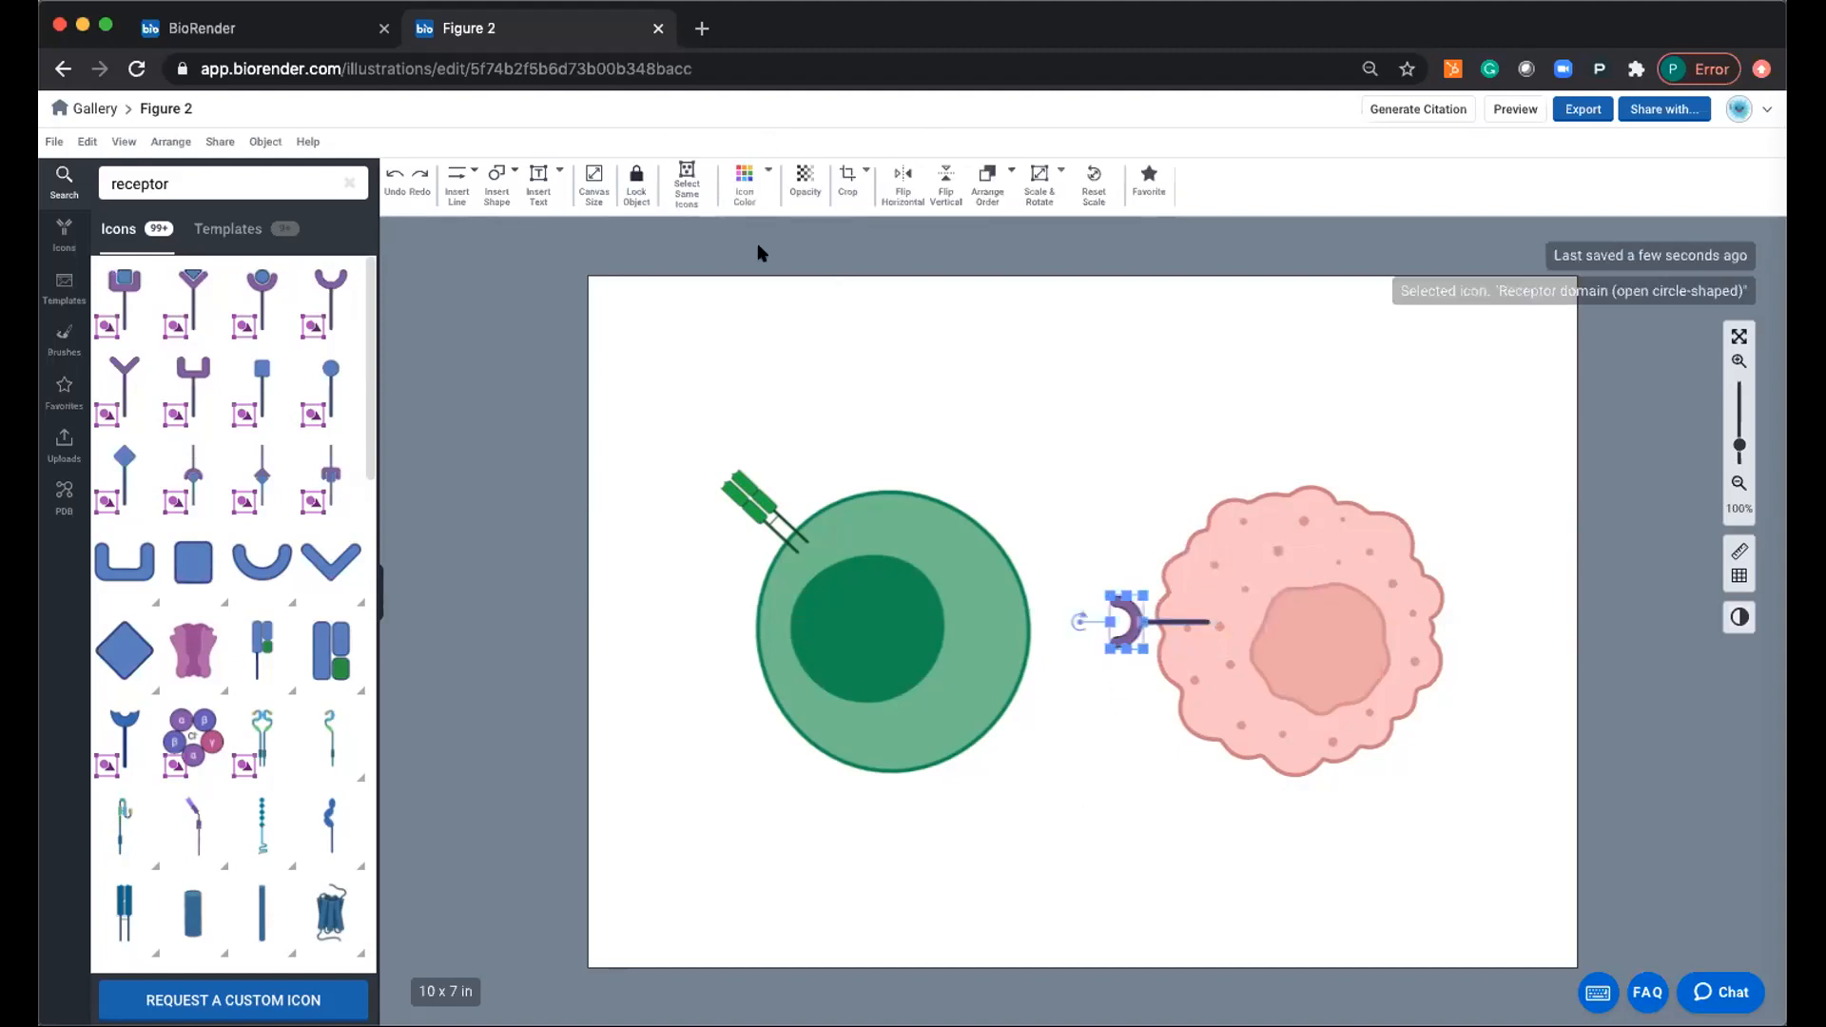
left_click(745, 181)
left_click(915, 439)
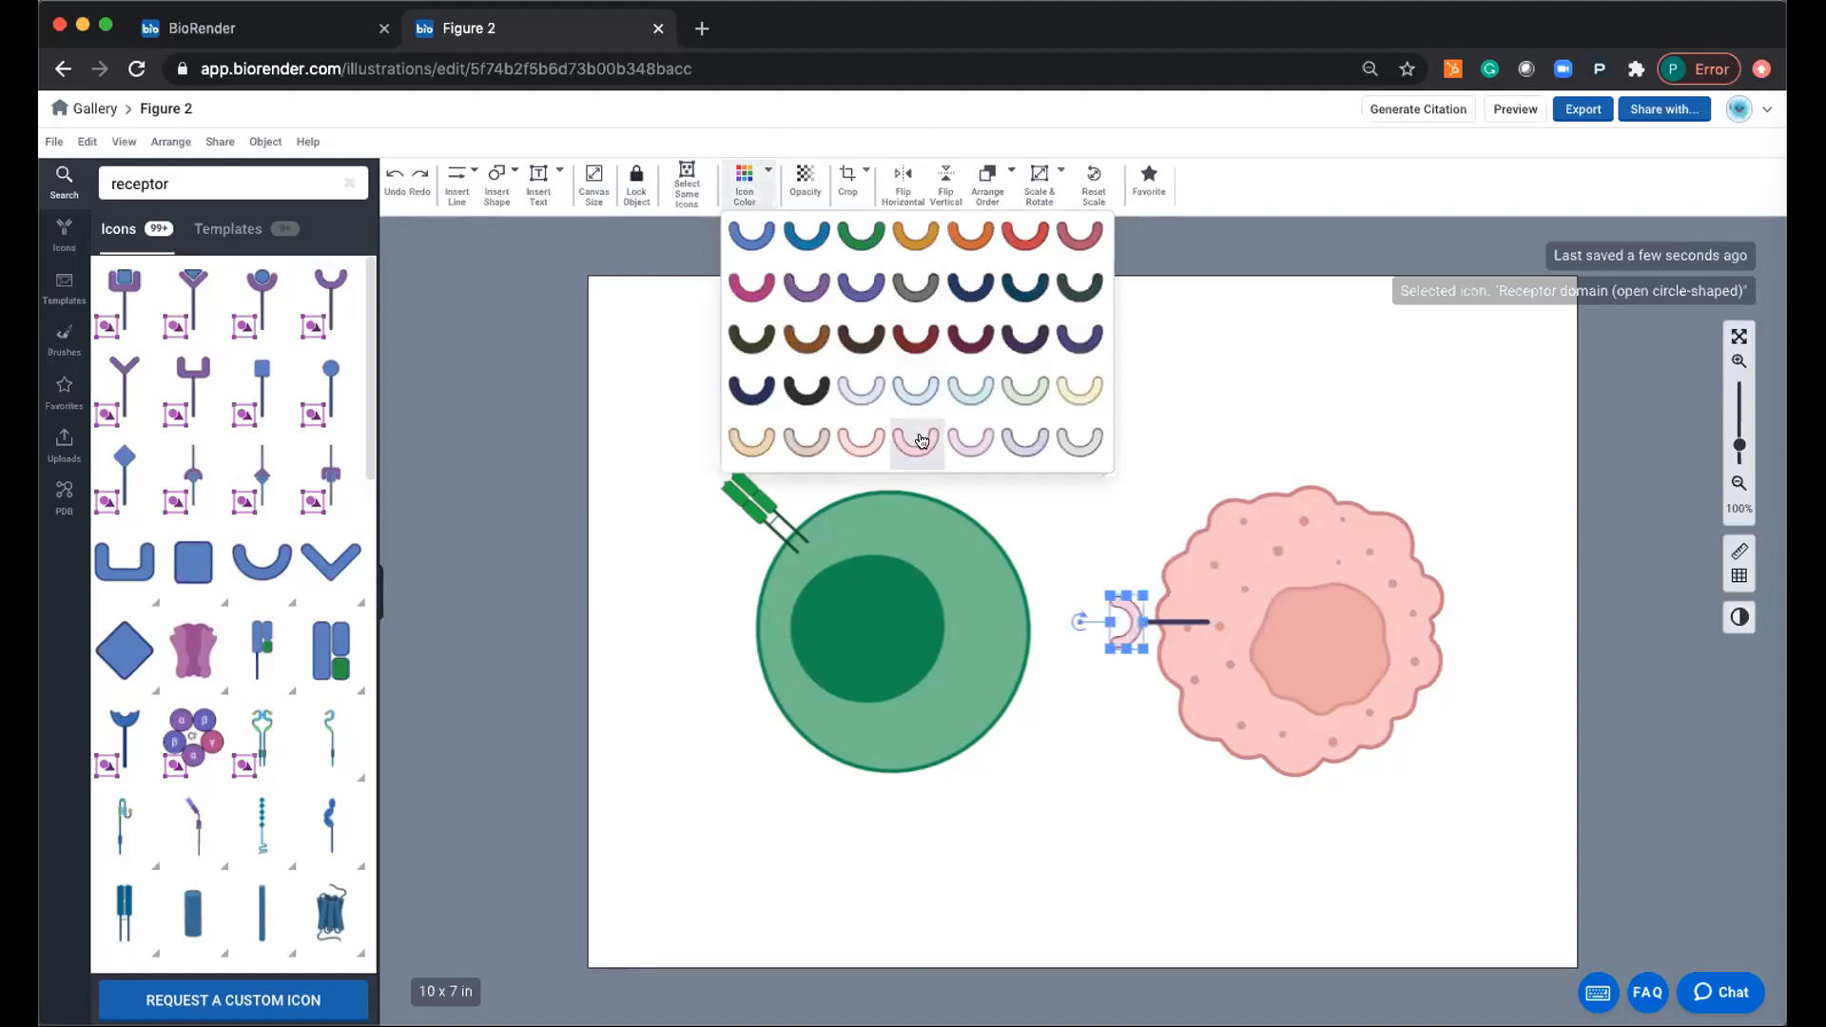
Recolor the stem of the cancer cell's receptor brown.
left_click(1180, 616)
left_click(682, 181)
left_click(934, 400)
left_click(922, 367)
left_click(861, 355)
left_click(1129, 766)
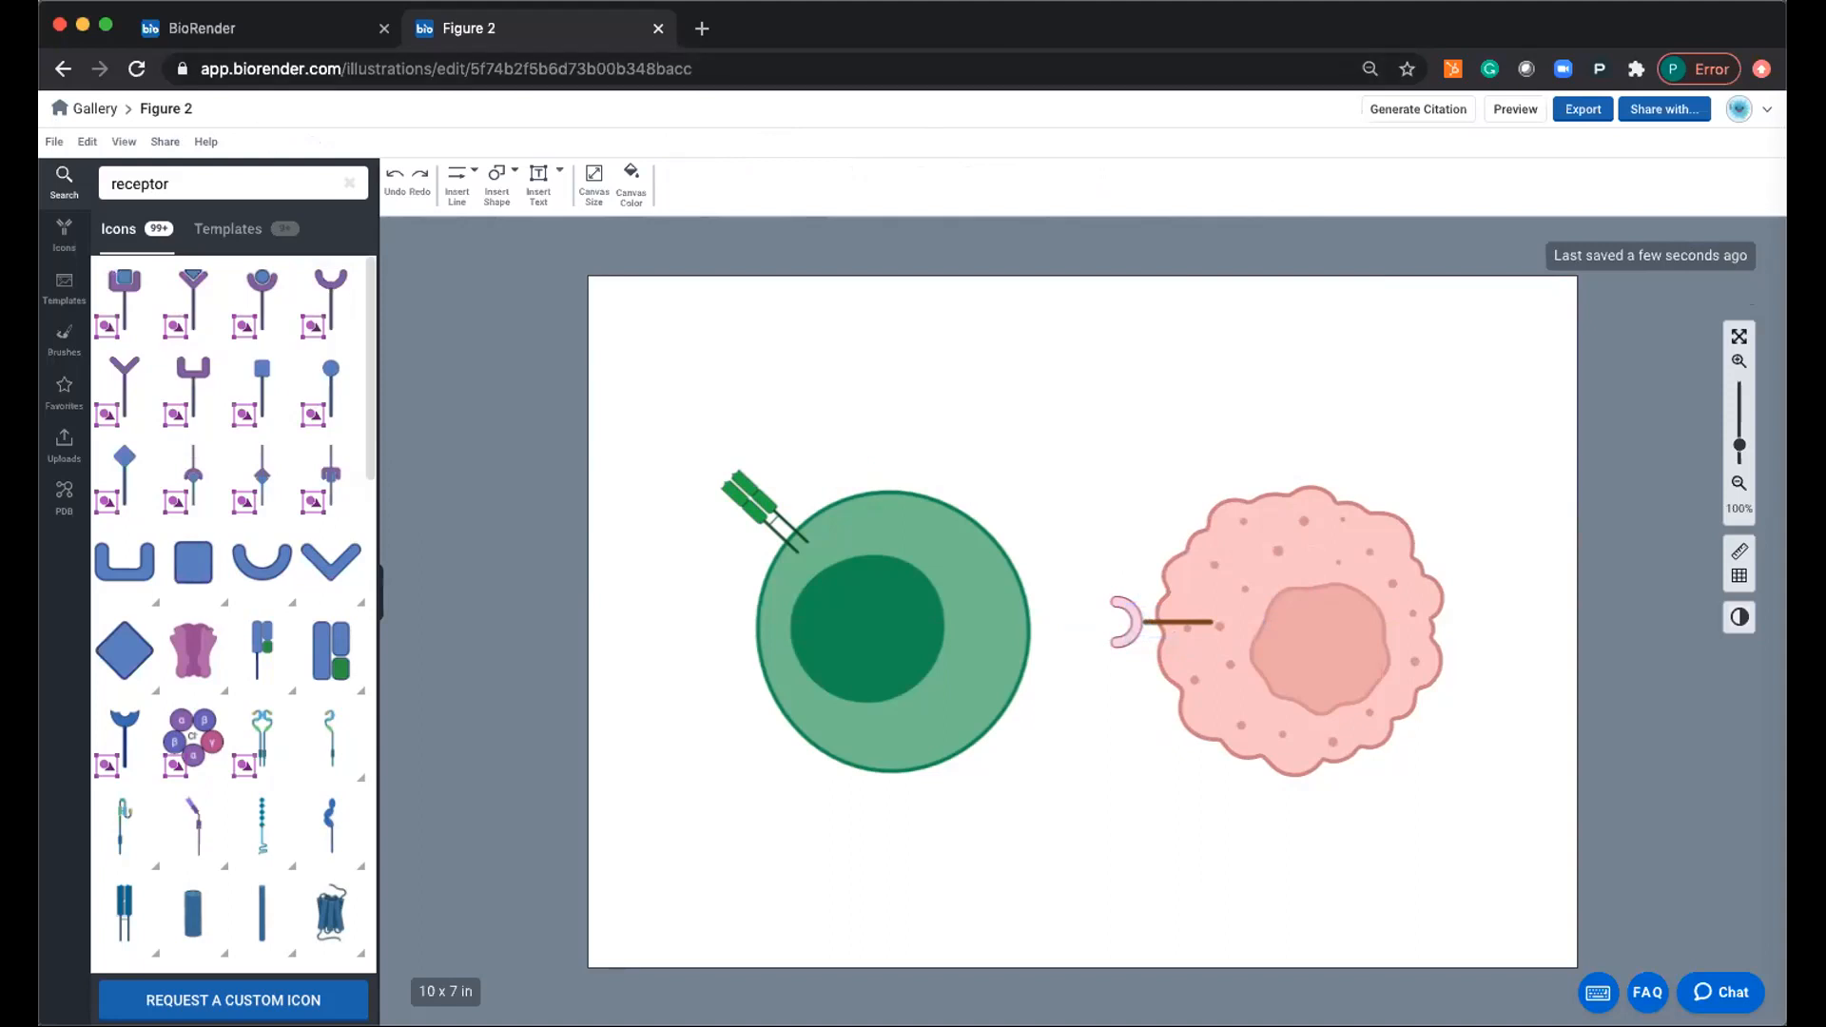
Search for "car protein" and place the grouped CAR protein, shrunk and turned horizontal, between the T cell and the cancer cell's receptor.
left_click(349, 183)
type("car protein")
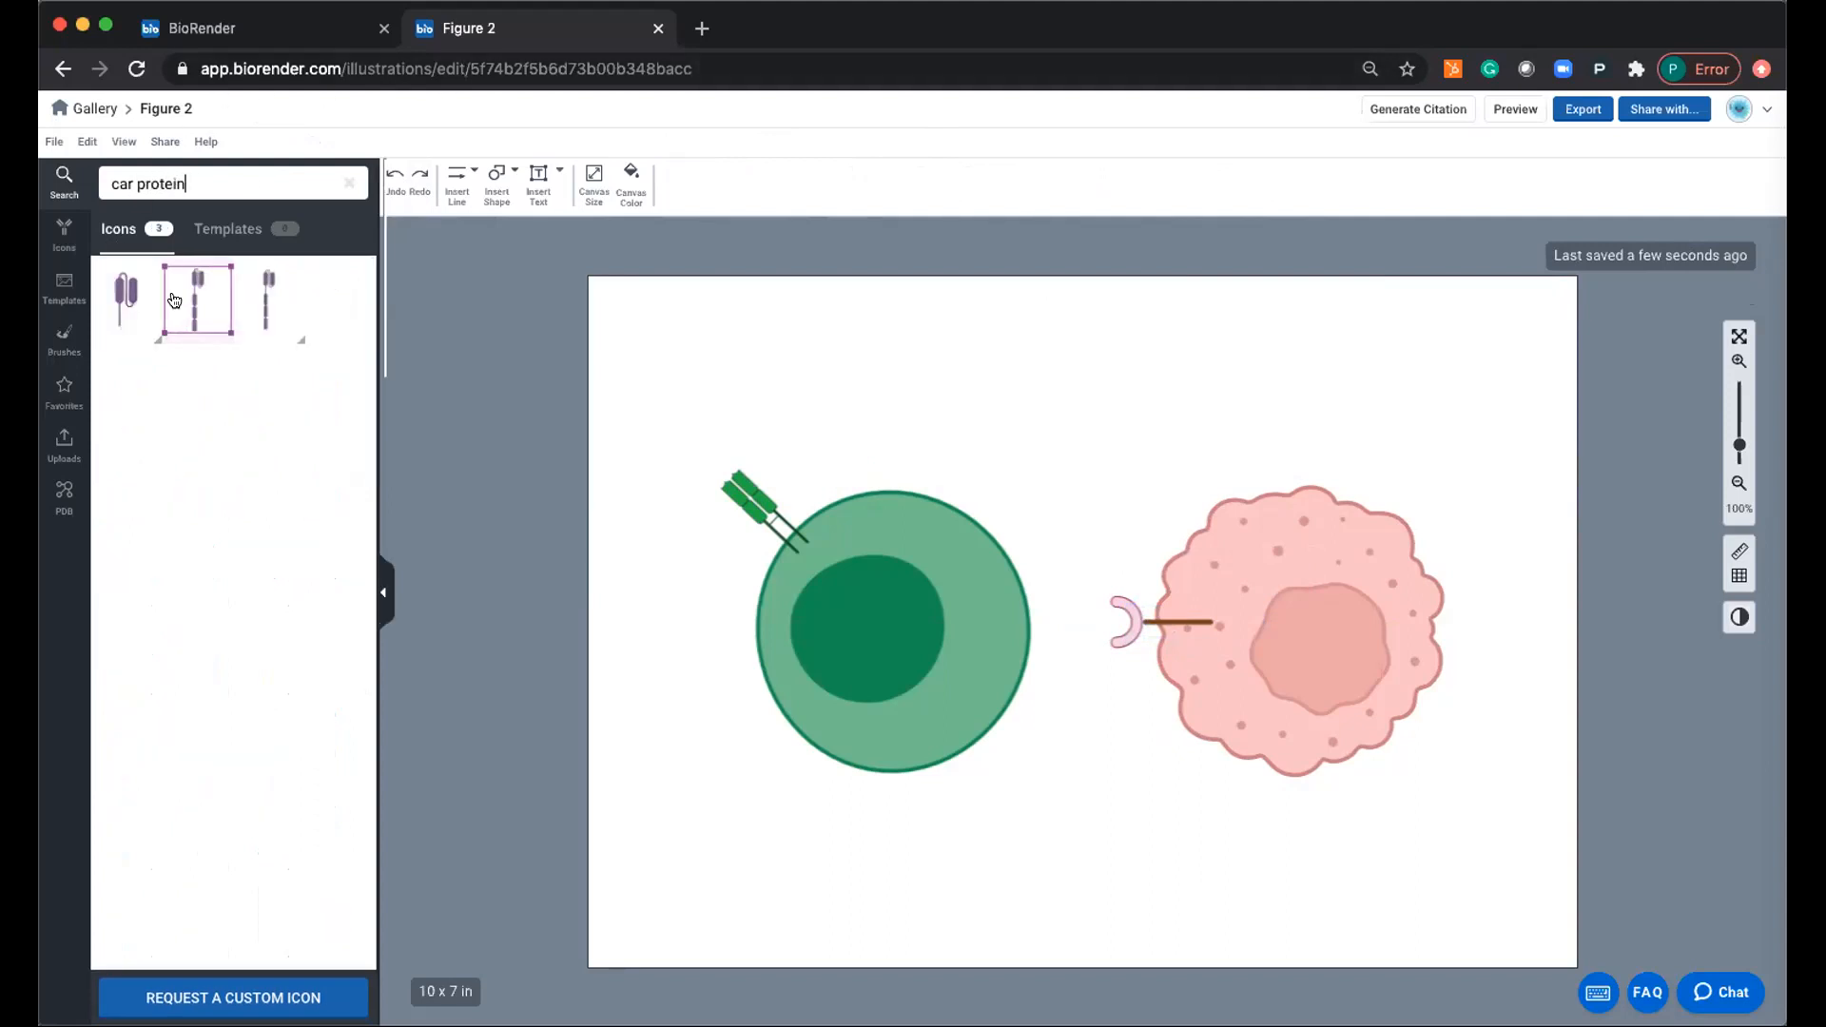
mouse_move(182, 295)
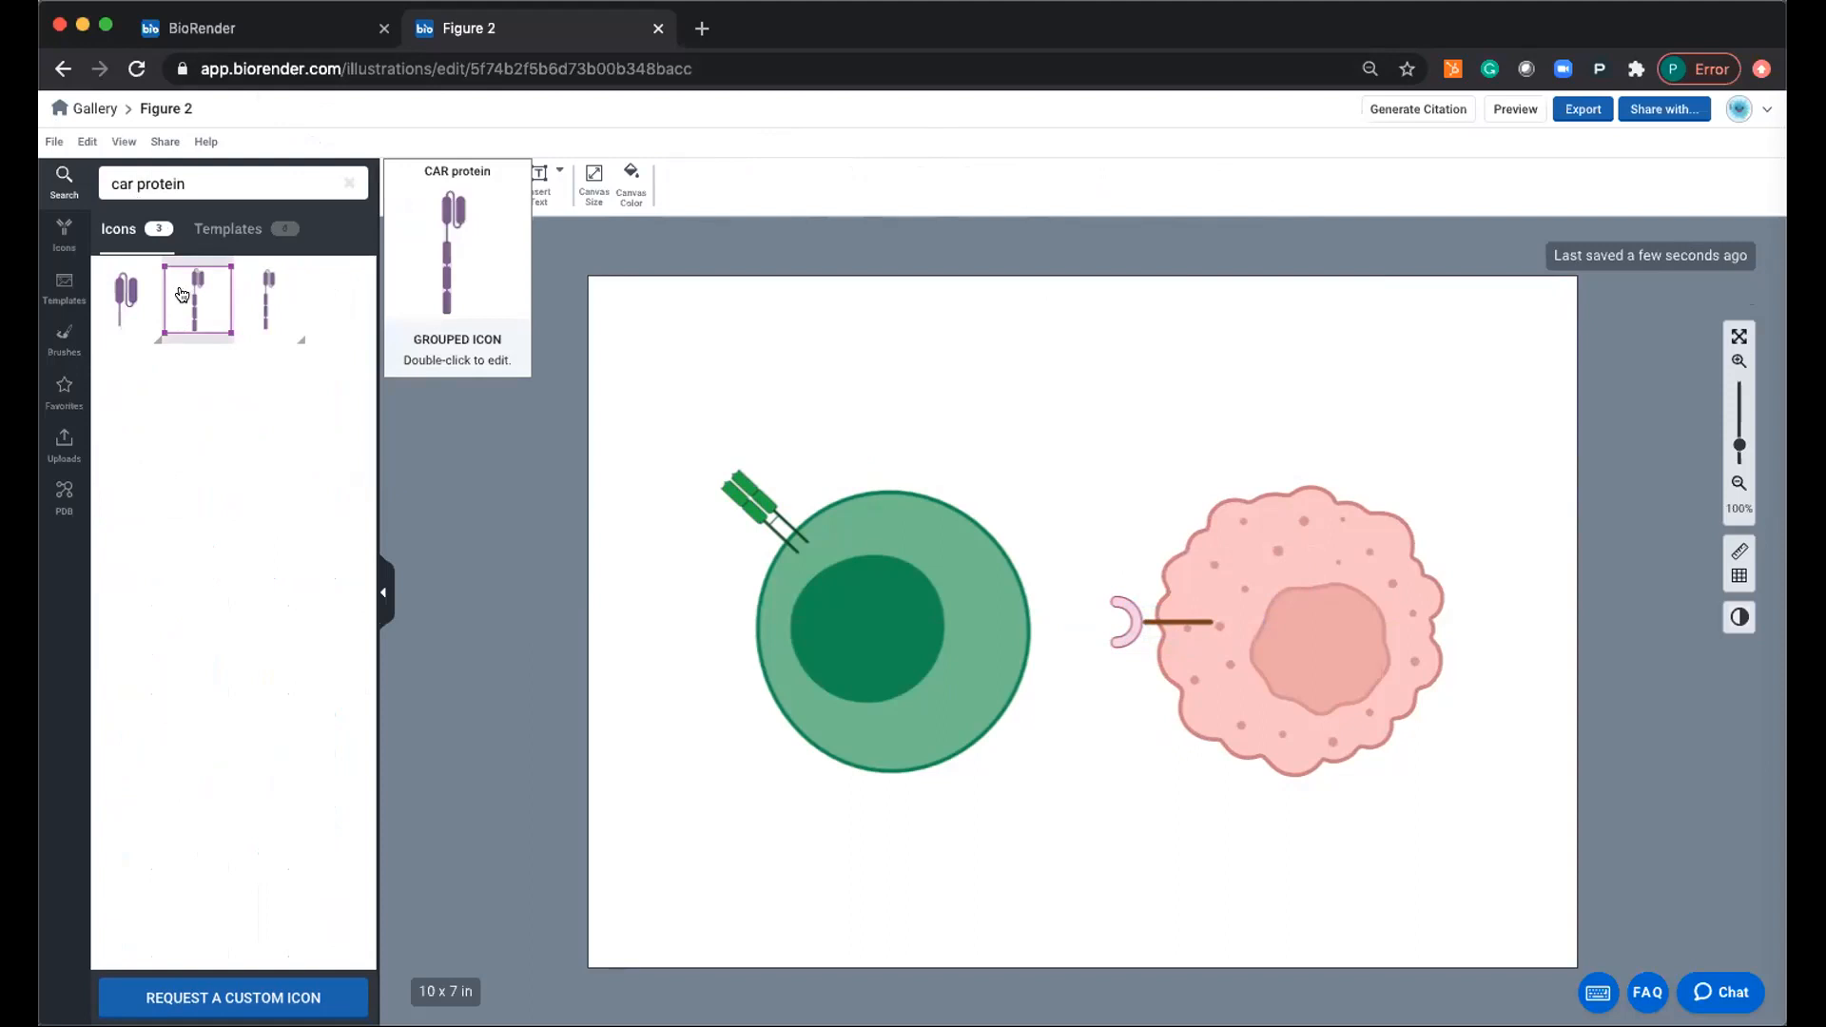
left_click_drag(694, 397, 972, 590)
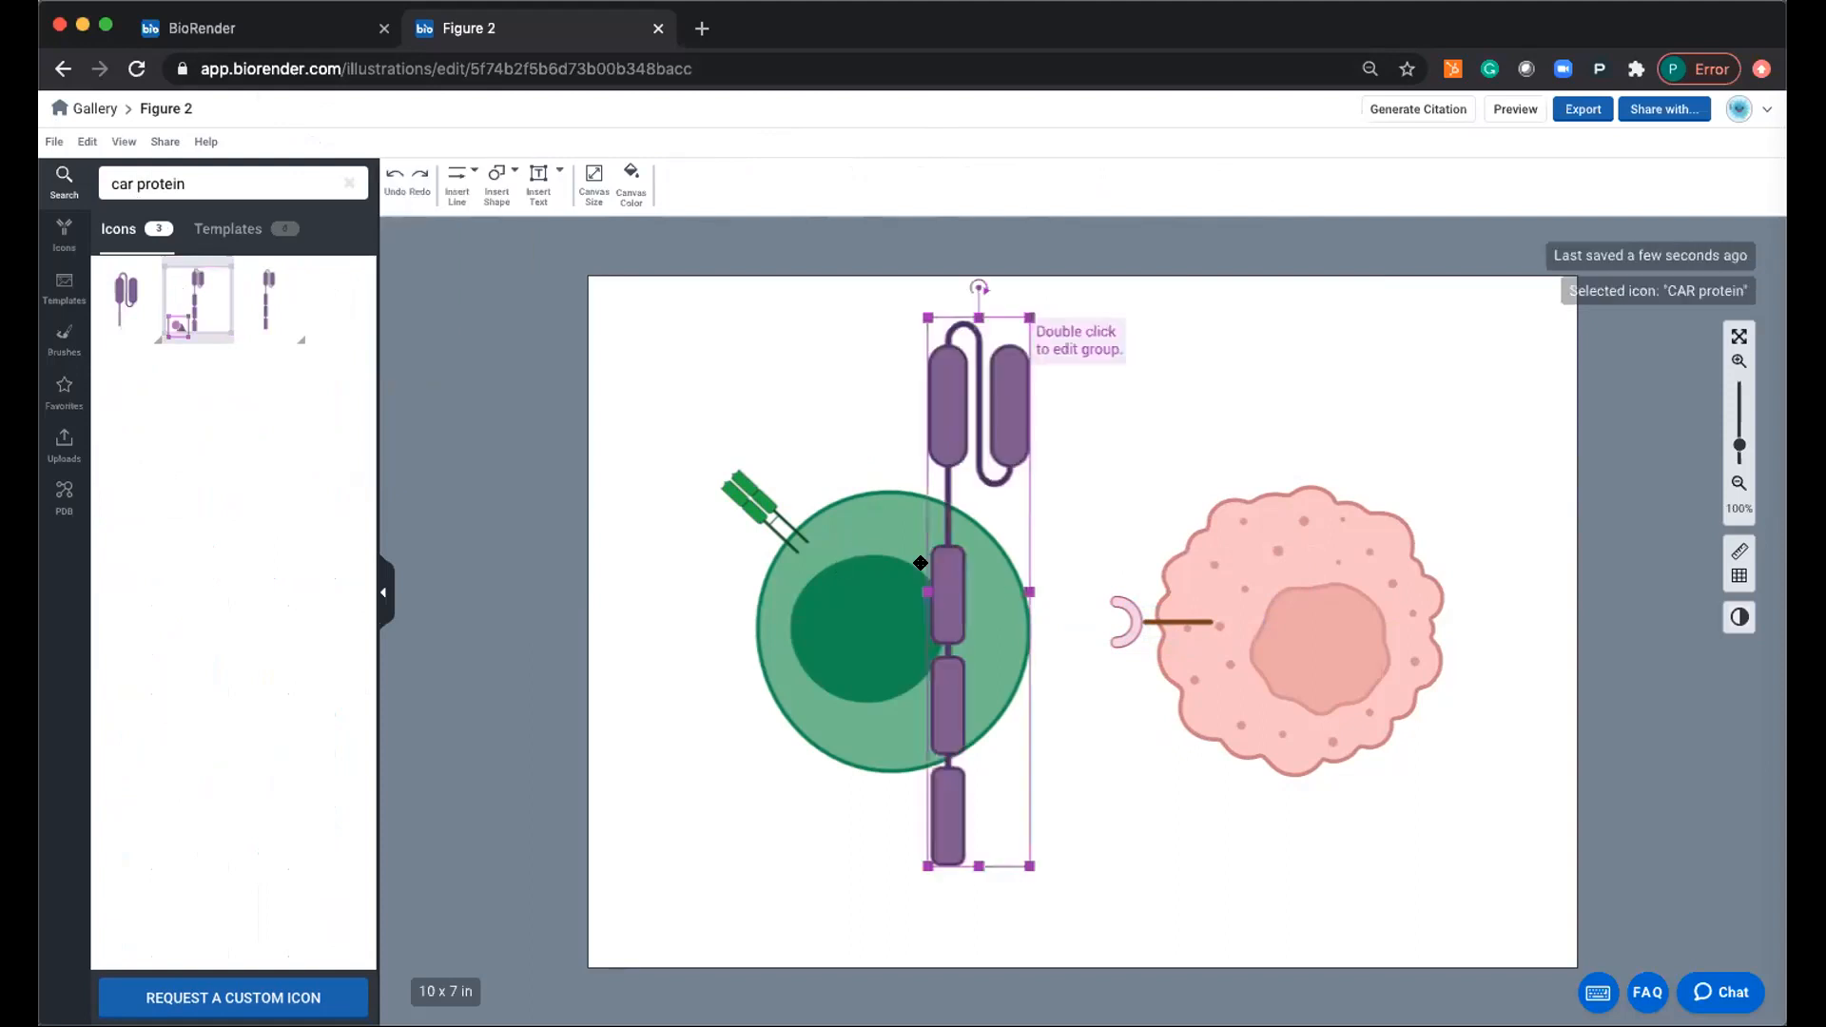
left_click_drag(922, 312, 1049, 609)
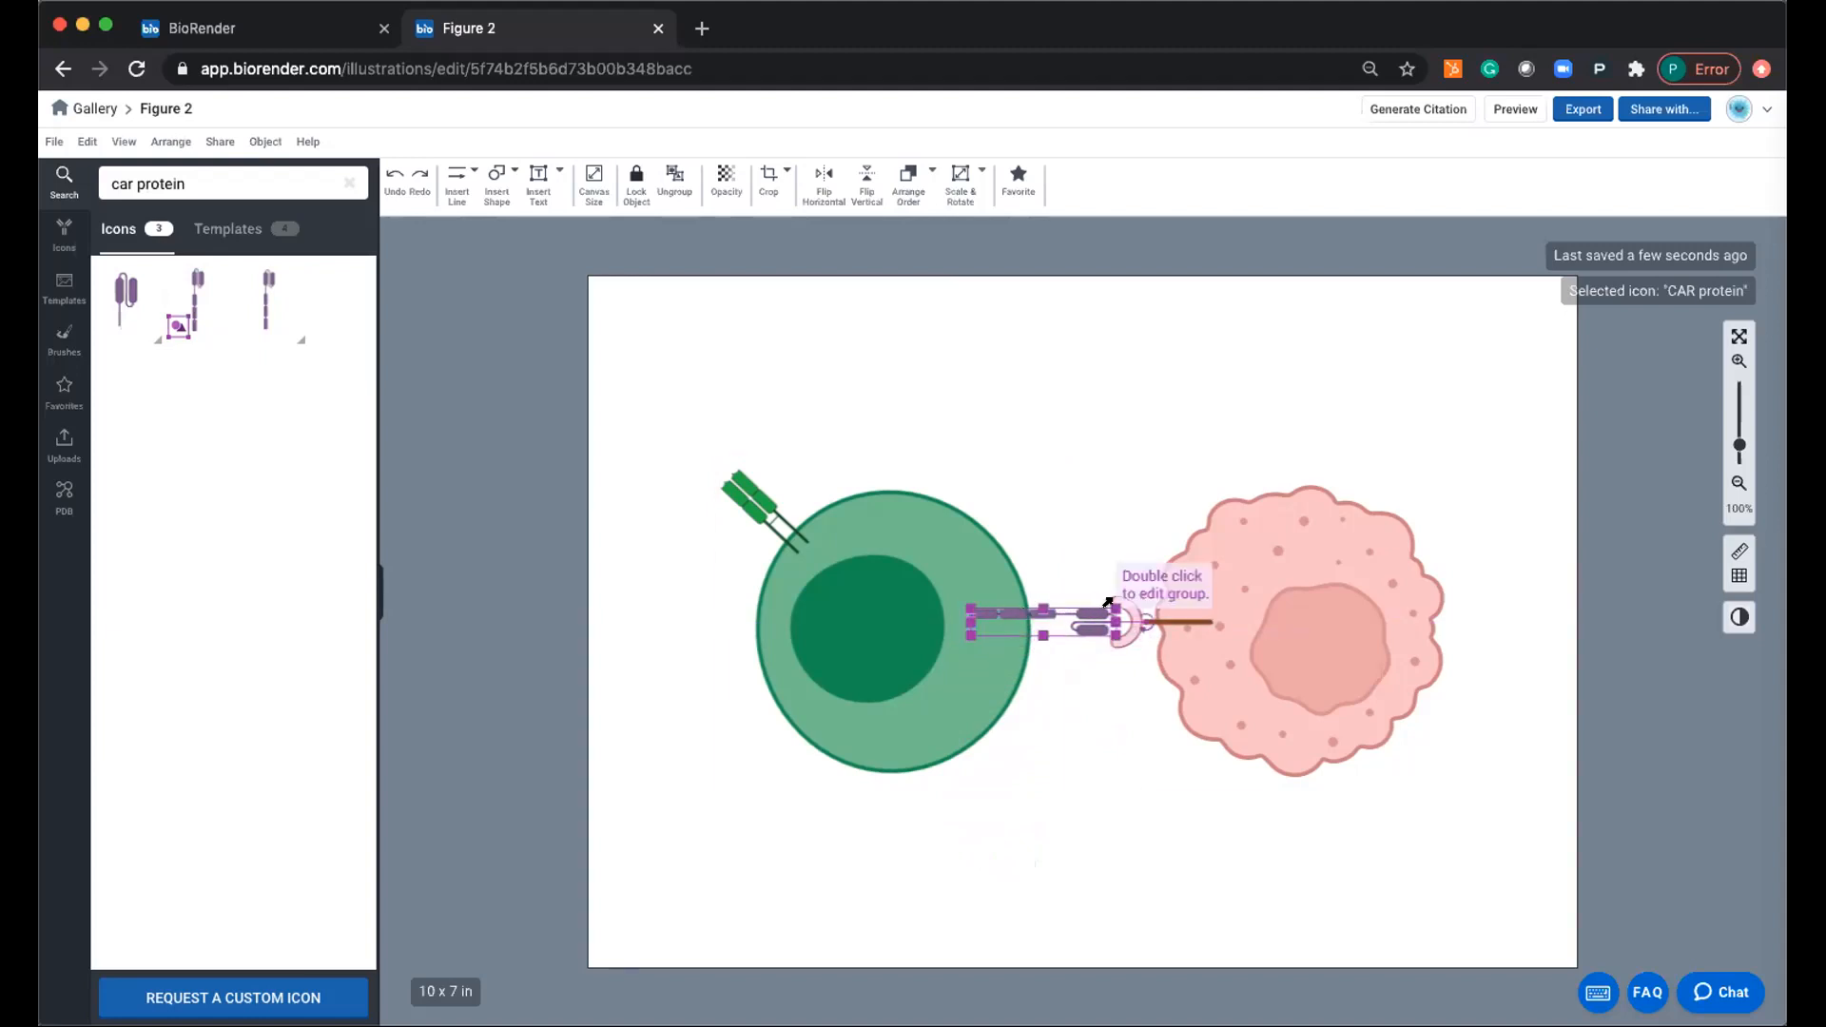
left_click_drag(1056, 615, 1083, 616)
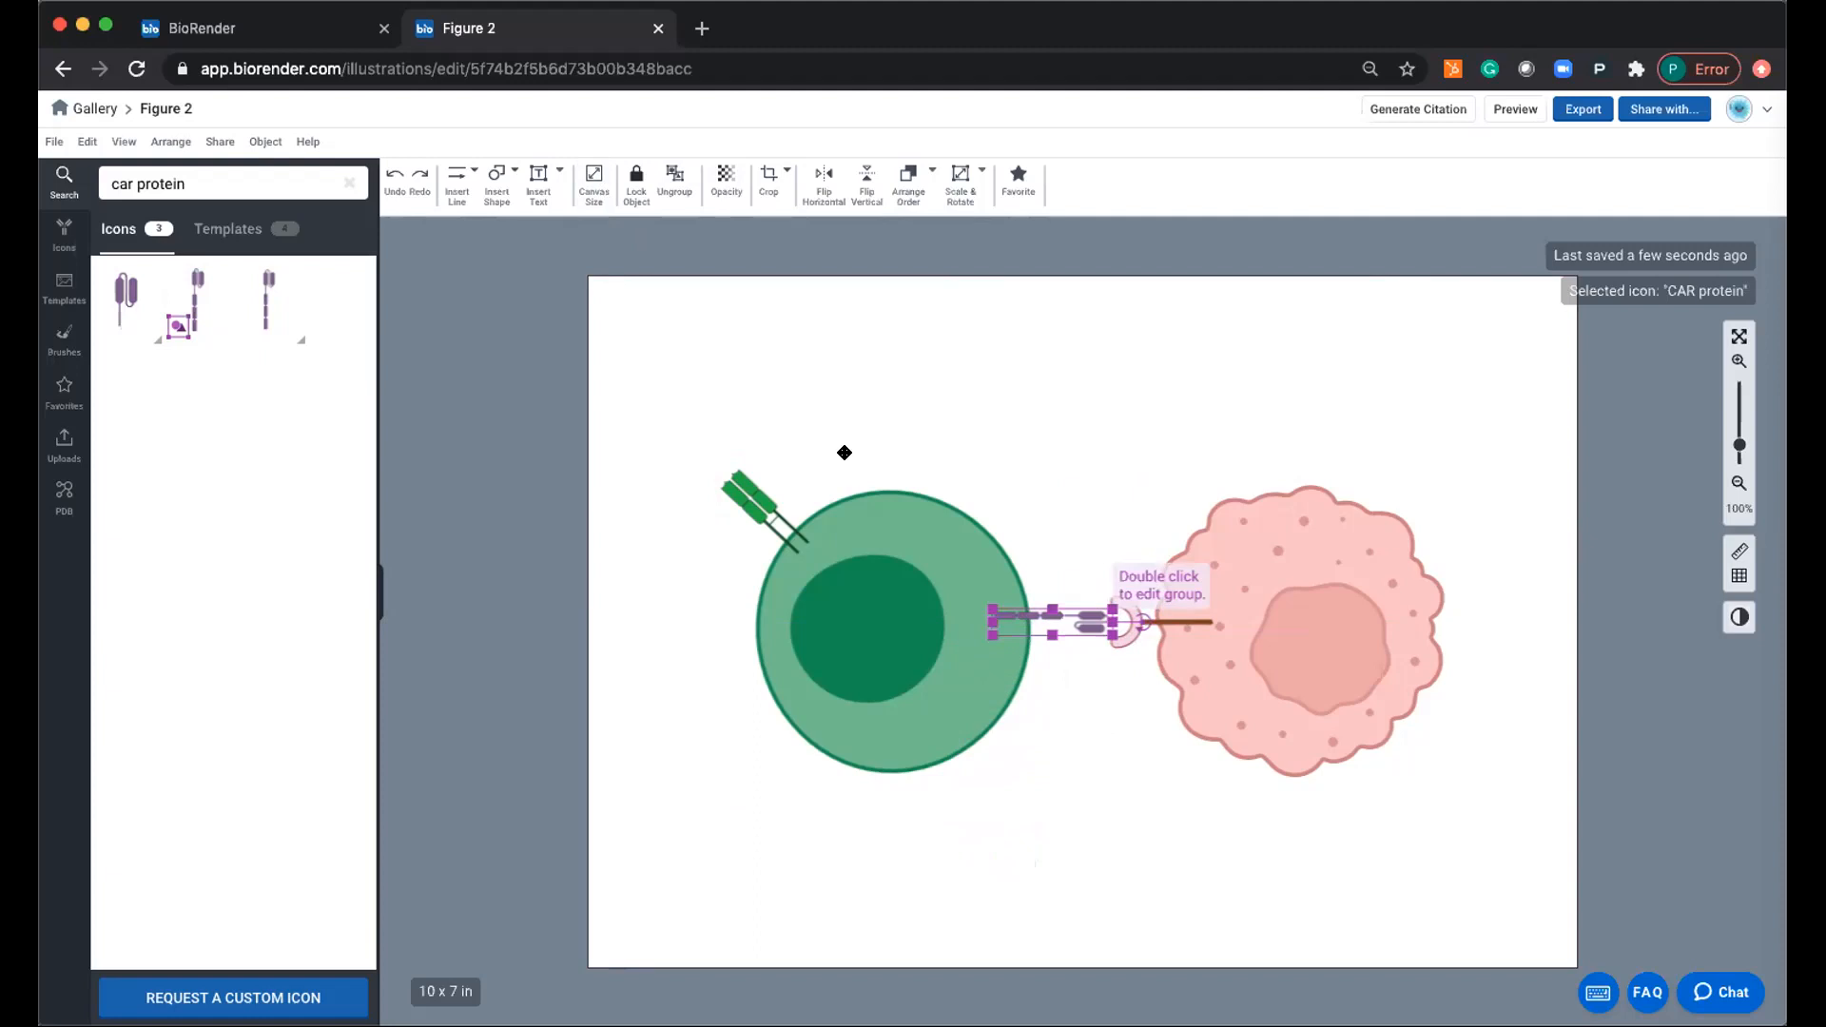
Ungroup the CAR protein and color the upper of its two domains facing the cancer cell's receptor green.
left_click(1091, 711)
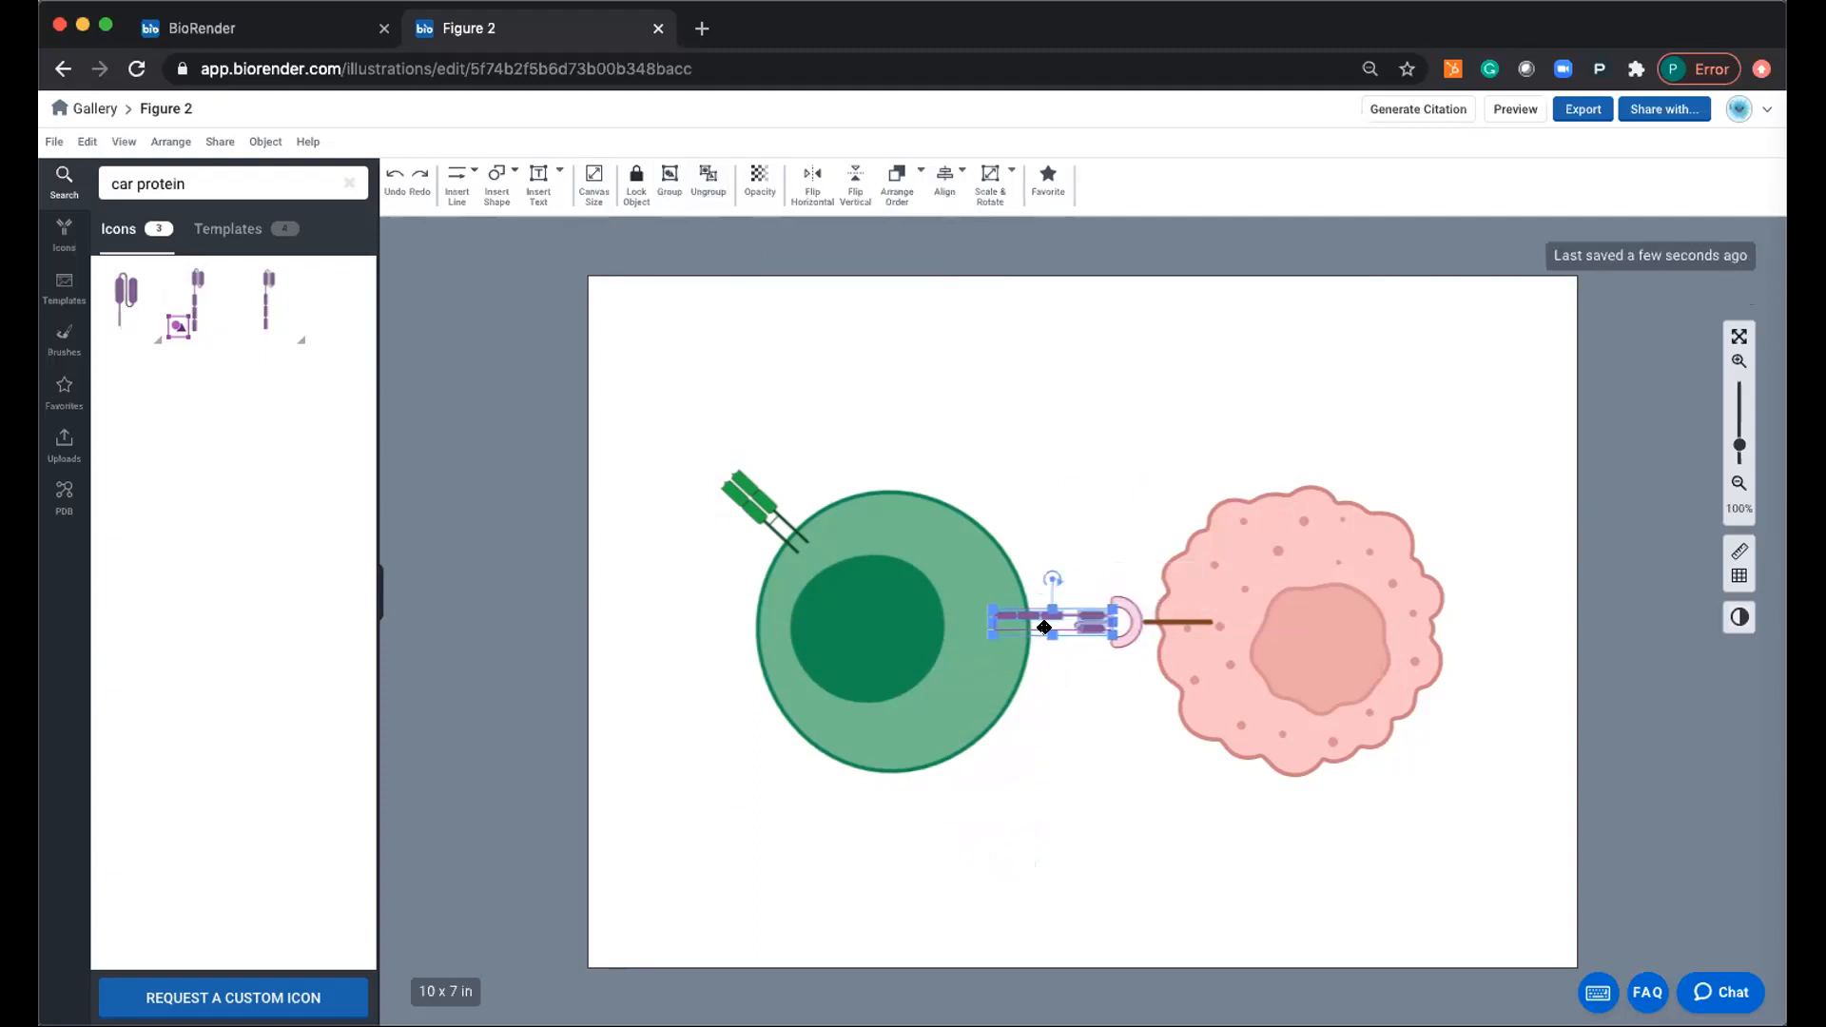
left_click(1080, 614)
left_click(1074, 699)
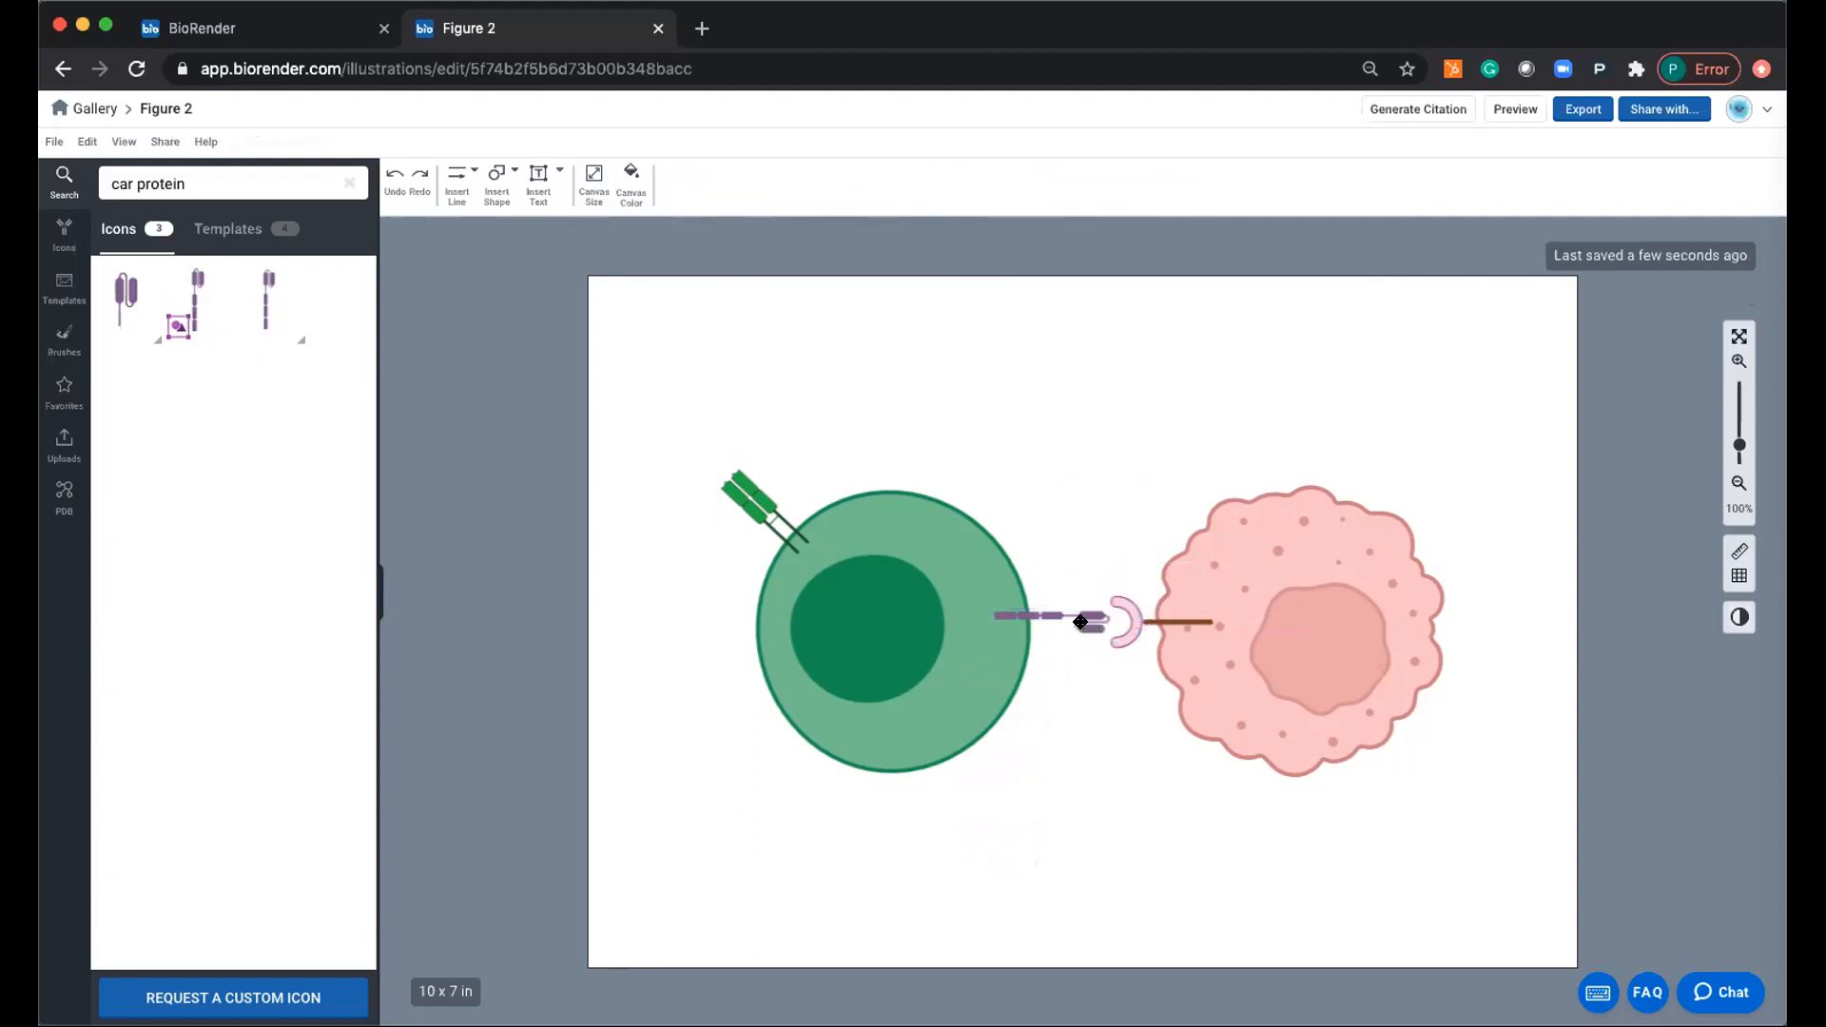
left_click(1084, 614)
left_click(681, 180)
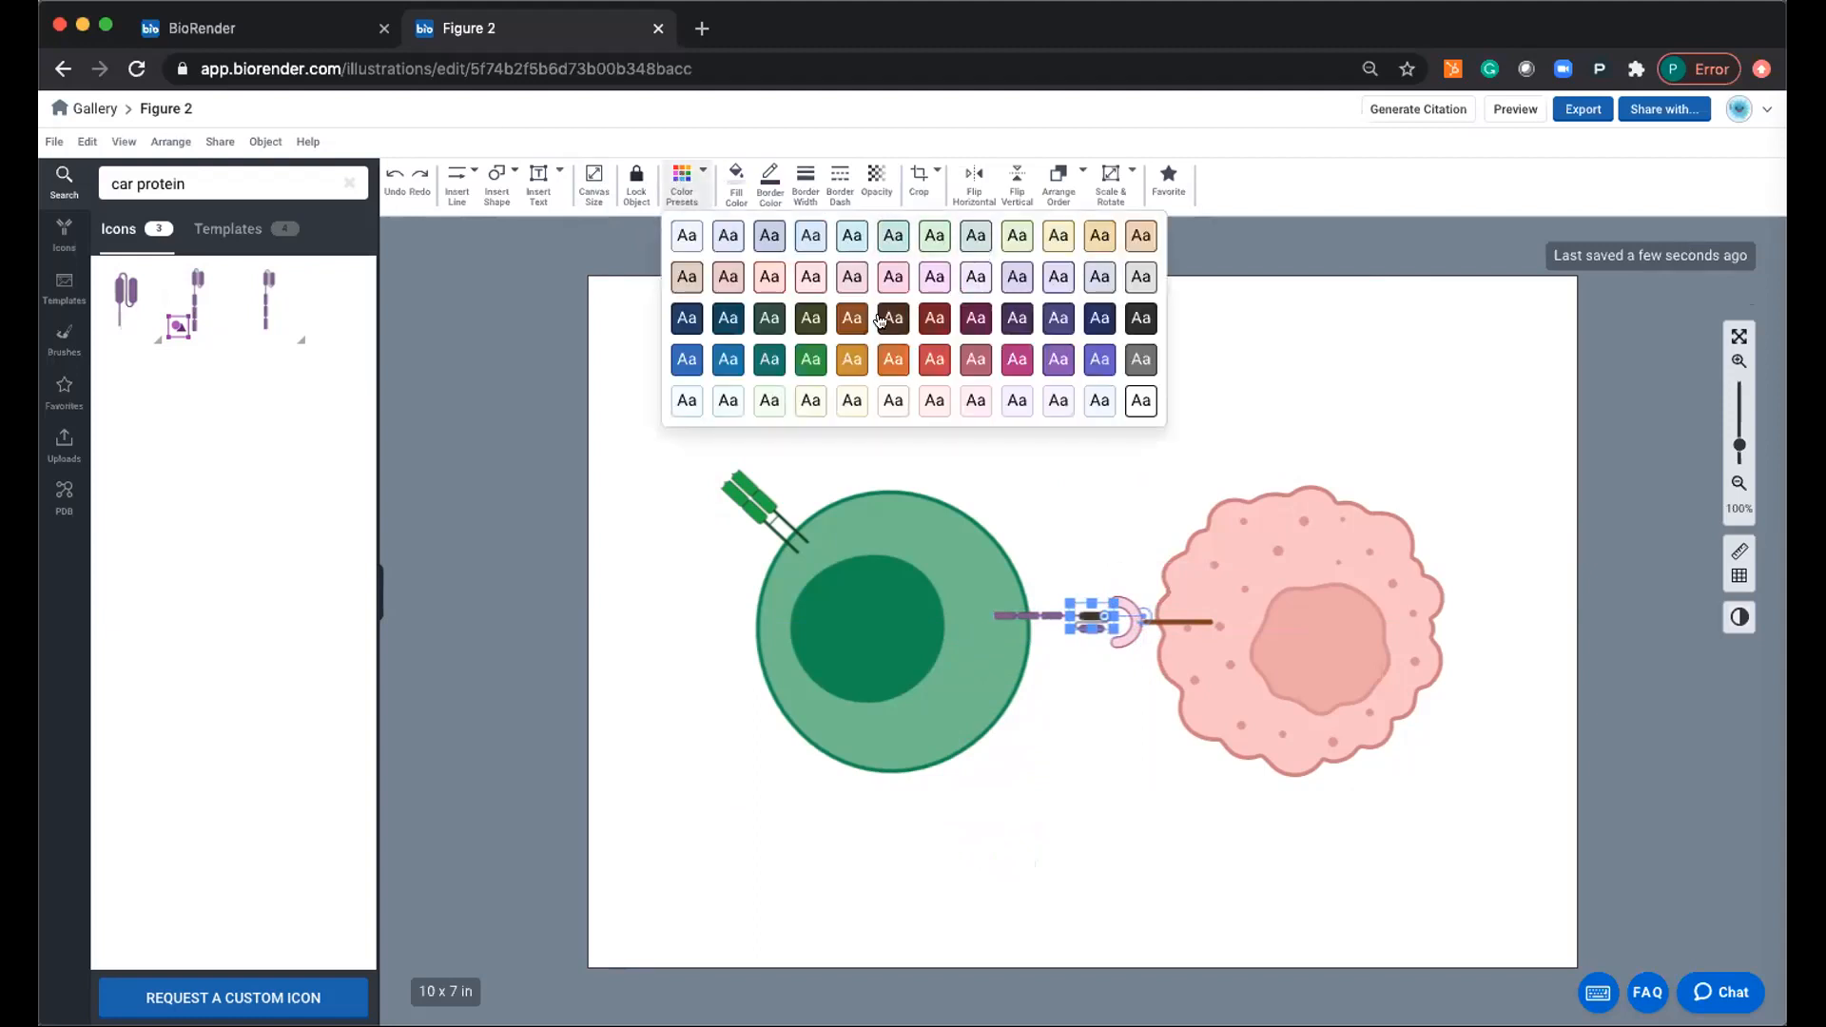
left_click(799, 356)
left_click(1071, 664)
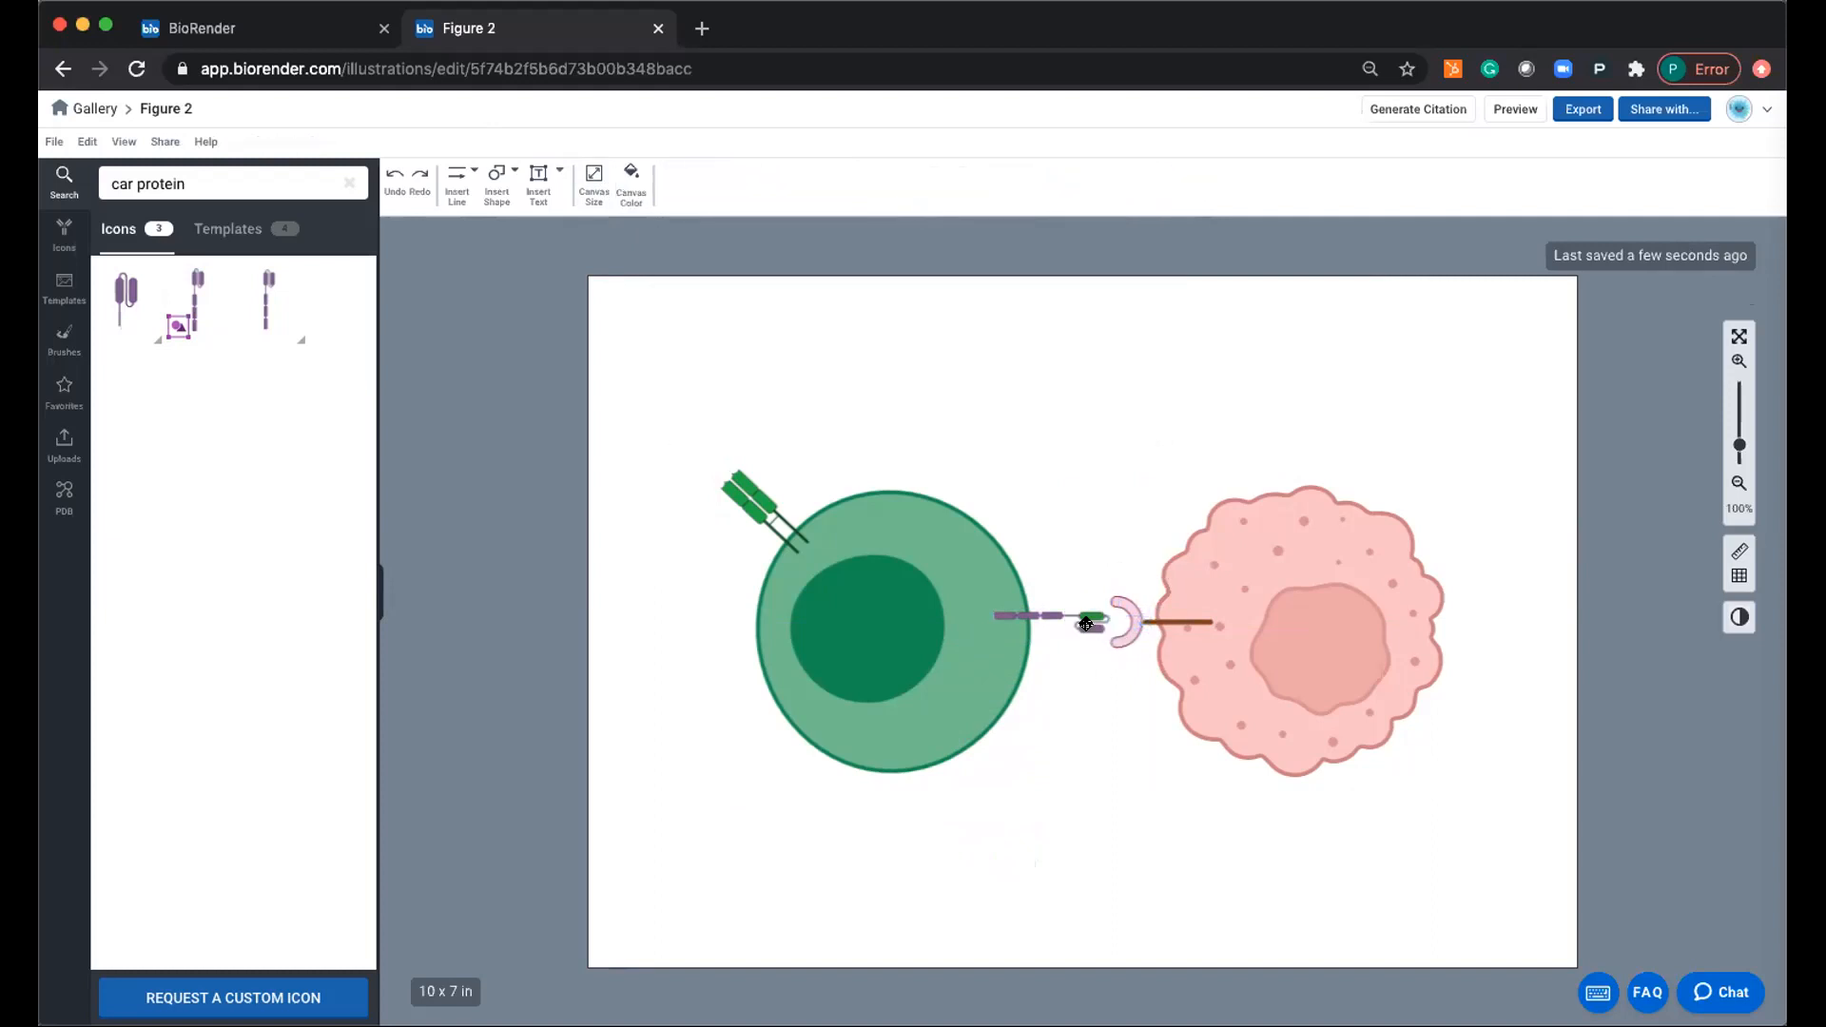
Color the lower of the CAR protein's two domains facing the cancer cell's receptor green.
left_click(1091, 625)
left_click(682, 183)
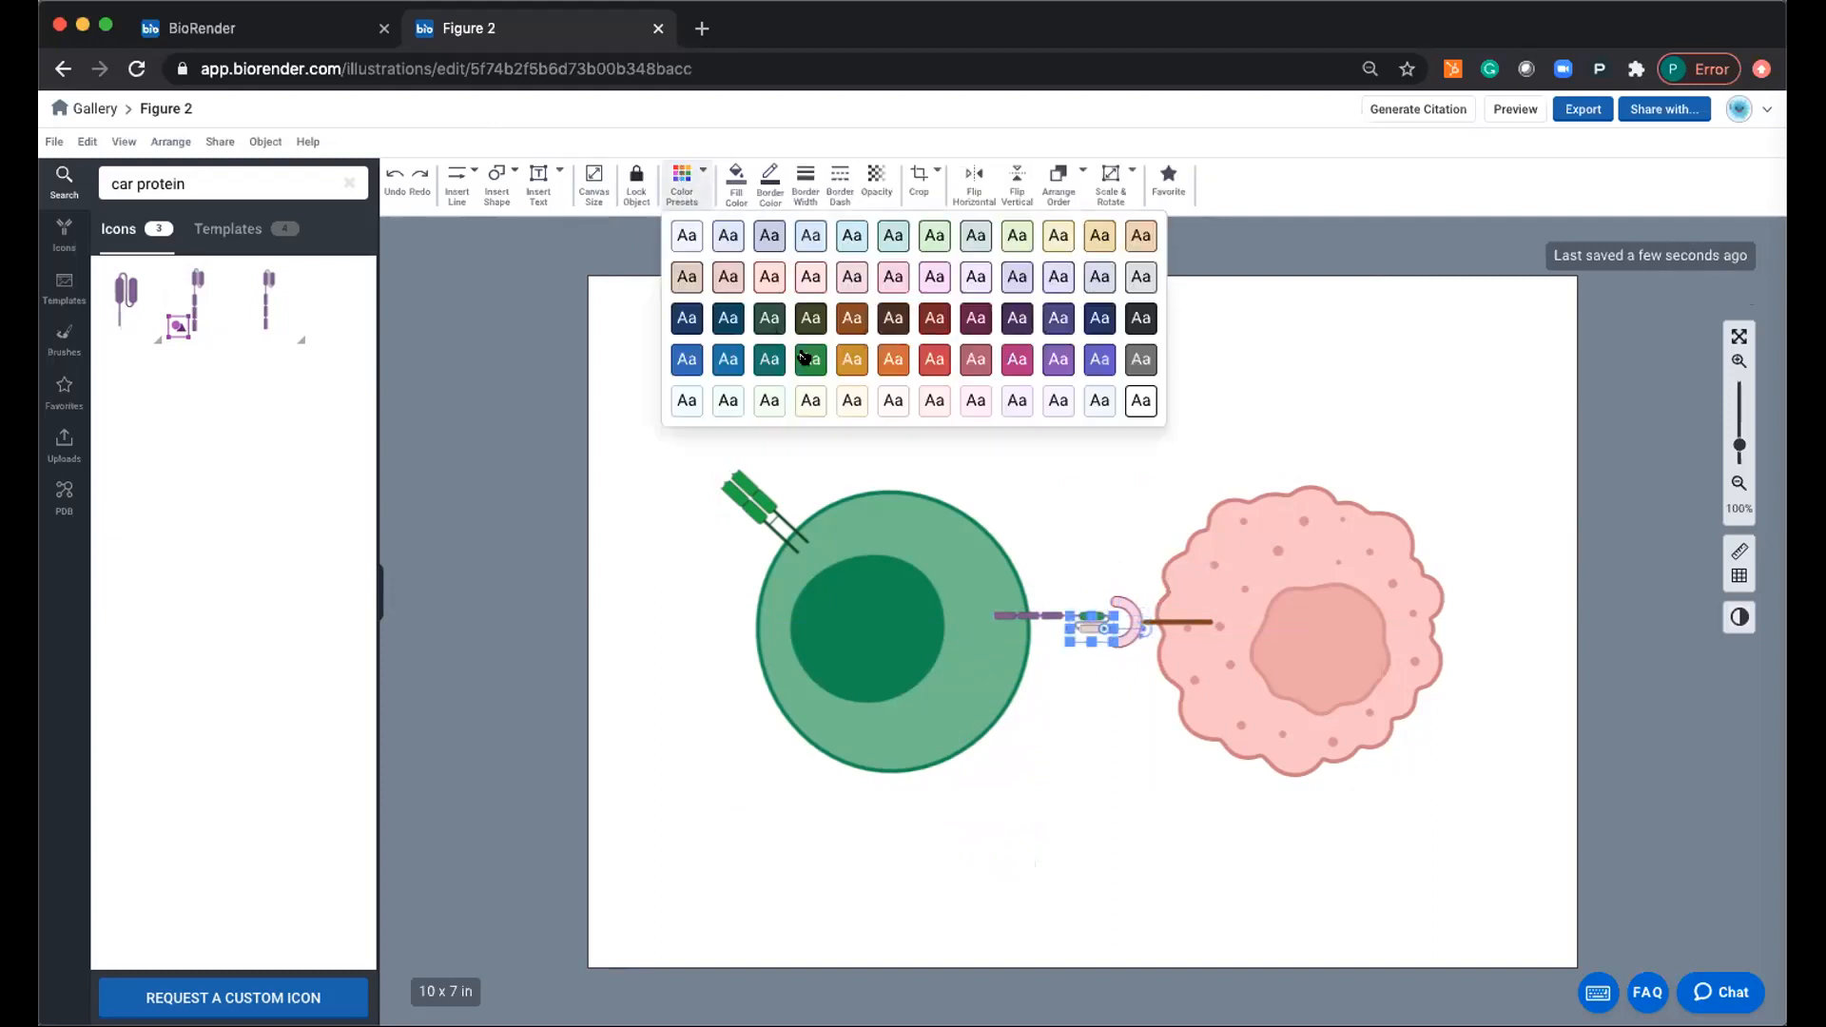
left_click(807, 358)
left_click(1138, 752)
Color the three segments of the CAR protein's stem green, one after another, from the receptor side into the T cell.
left_click(1049, 614)
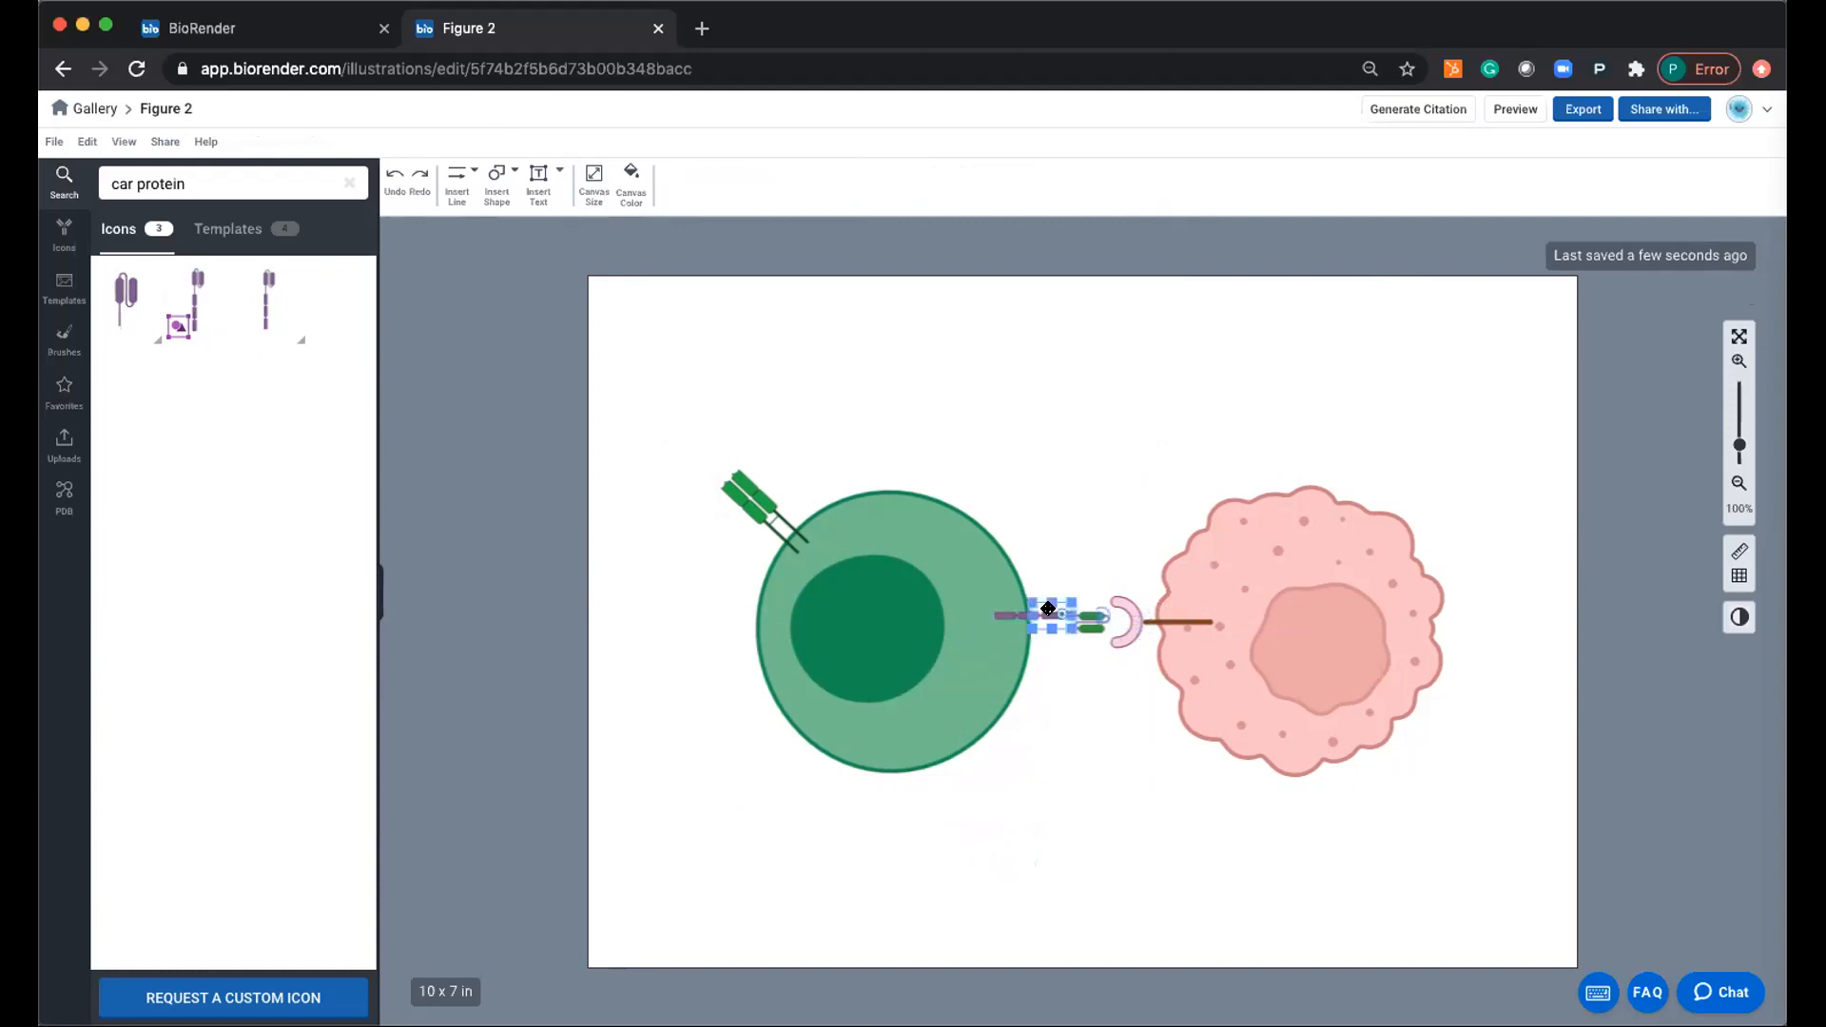
left_click(682, 181)
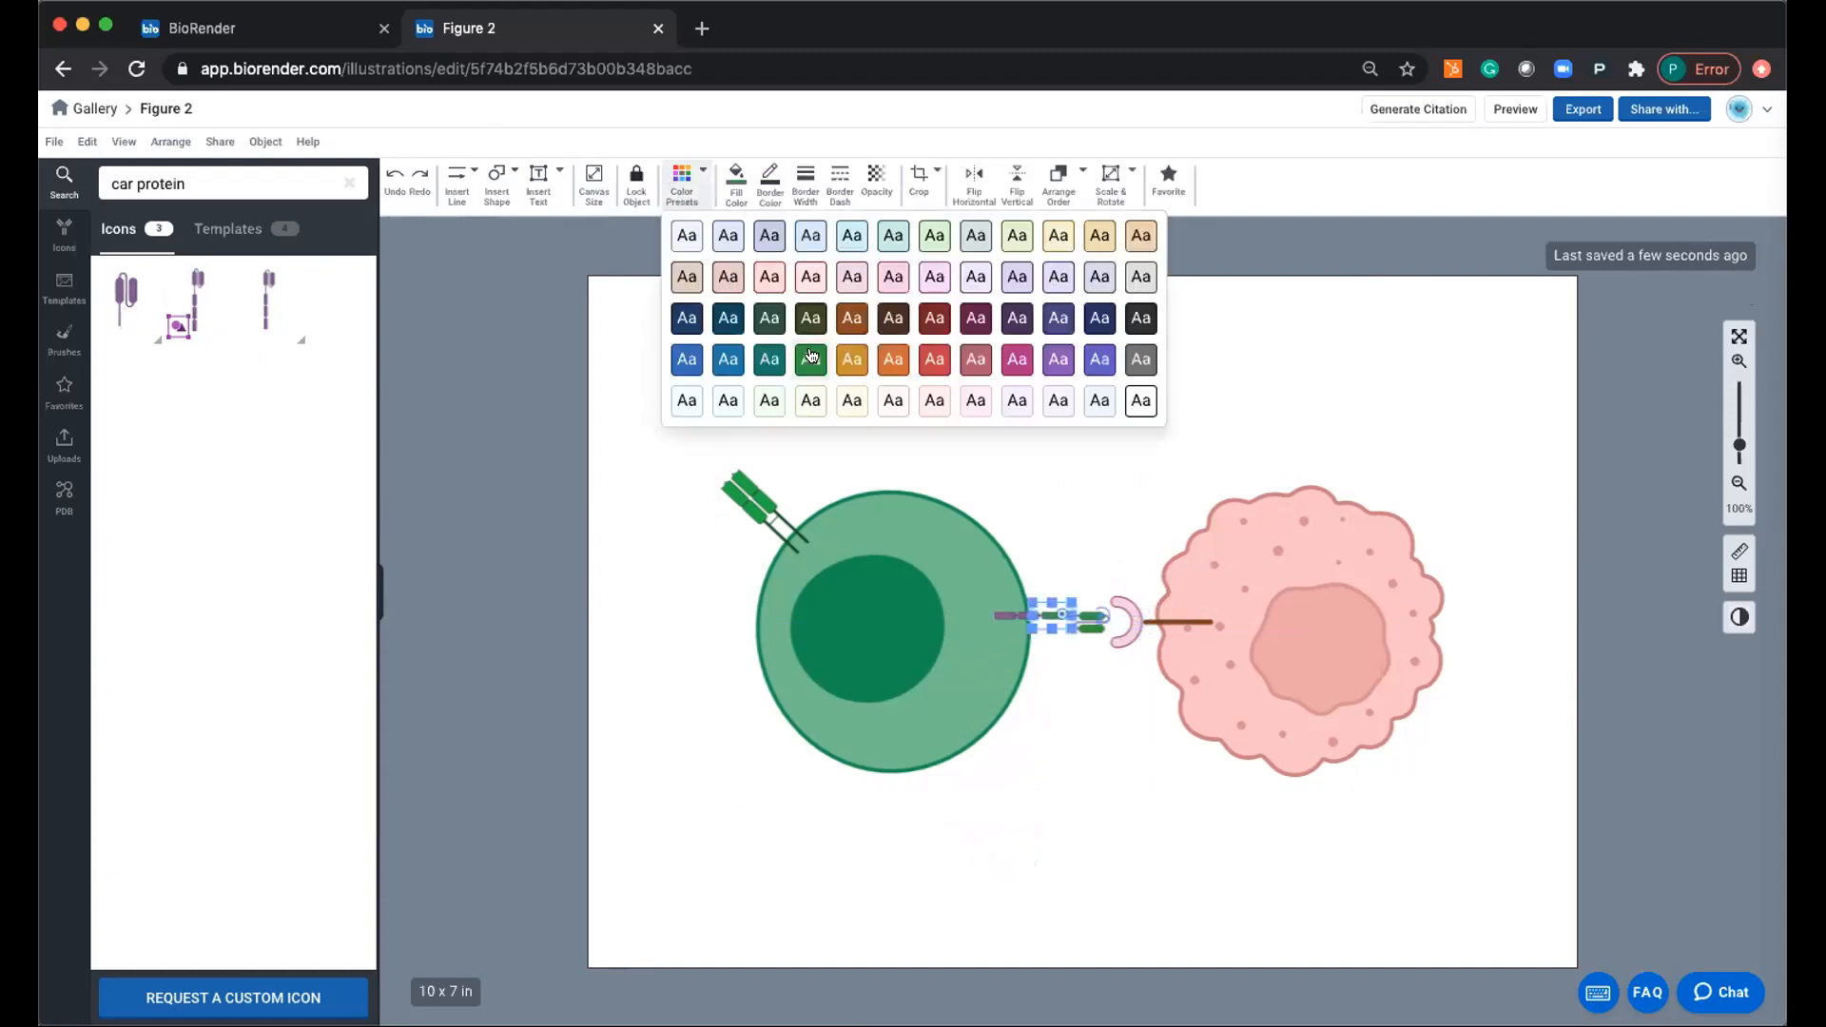
left_click(811, 357)
left_click(1080, 783)
left_click(1027, 616)
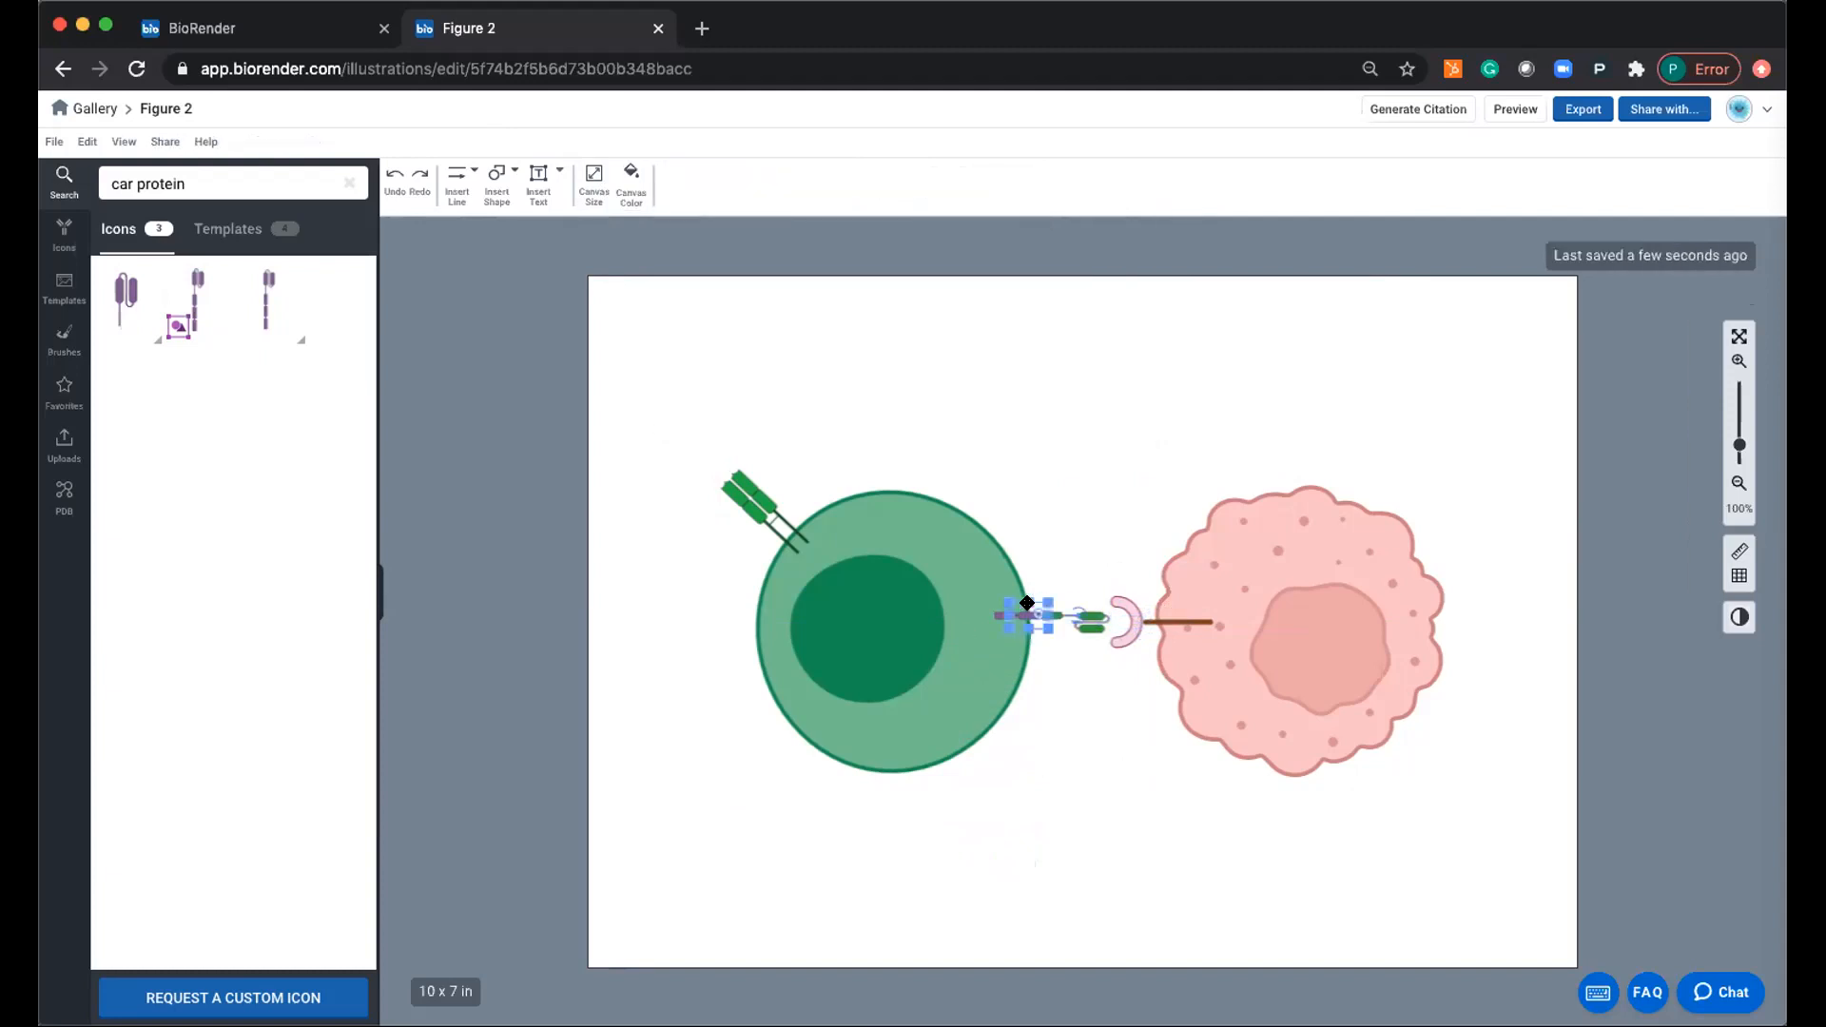
left_click(682, 181)
left_click(810, 358)
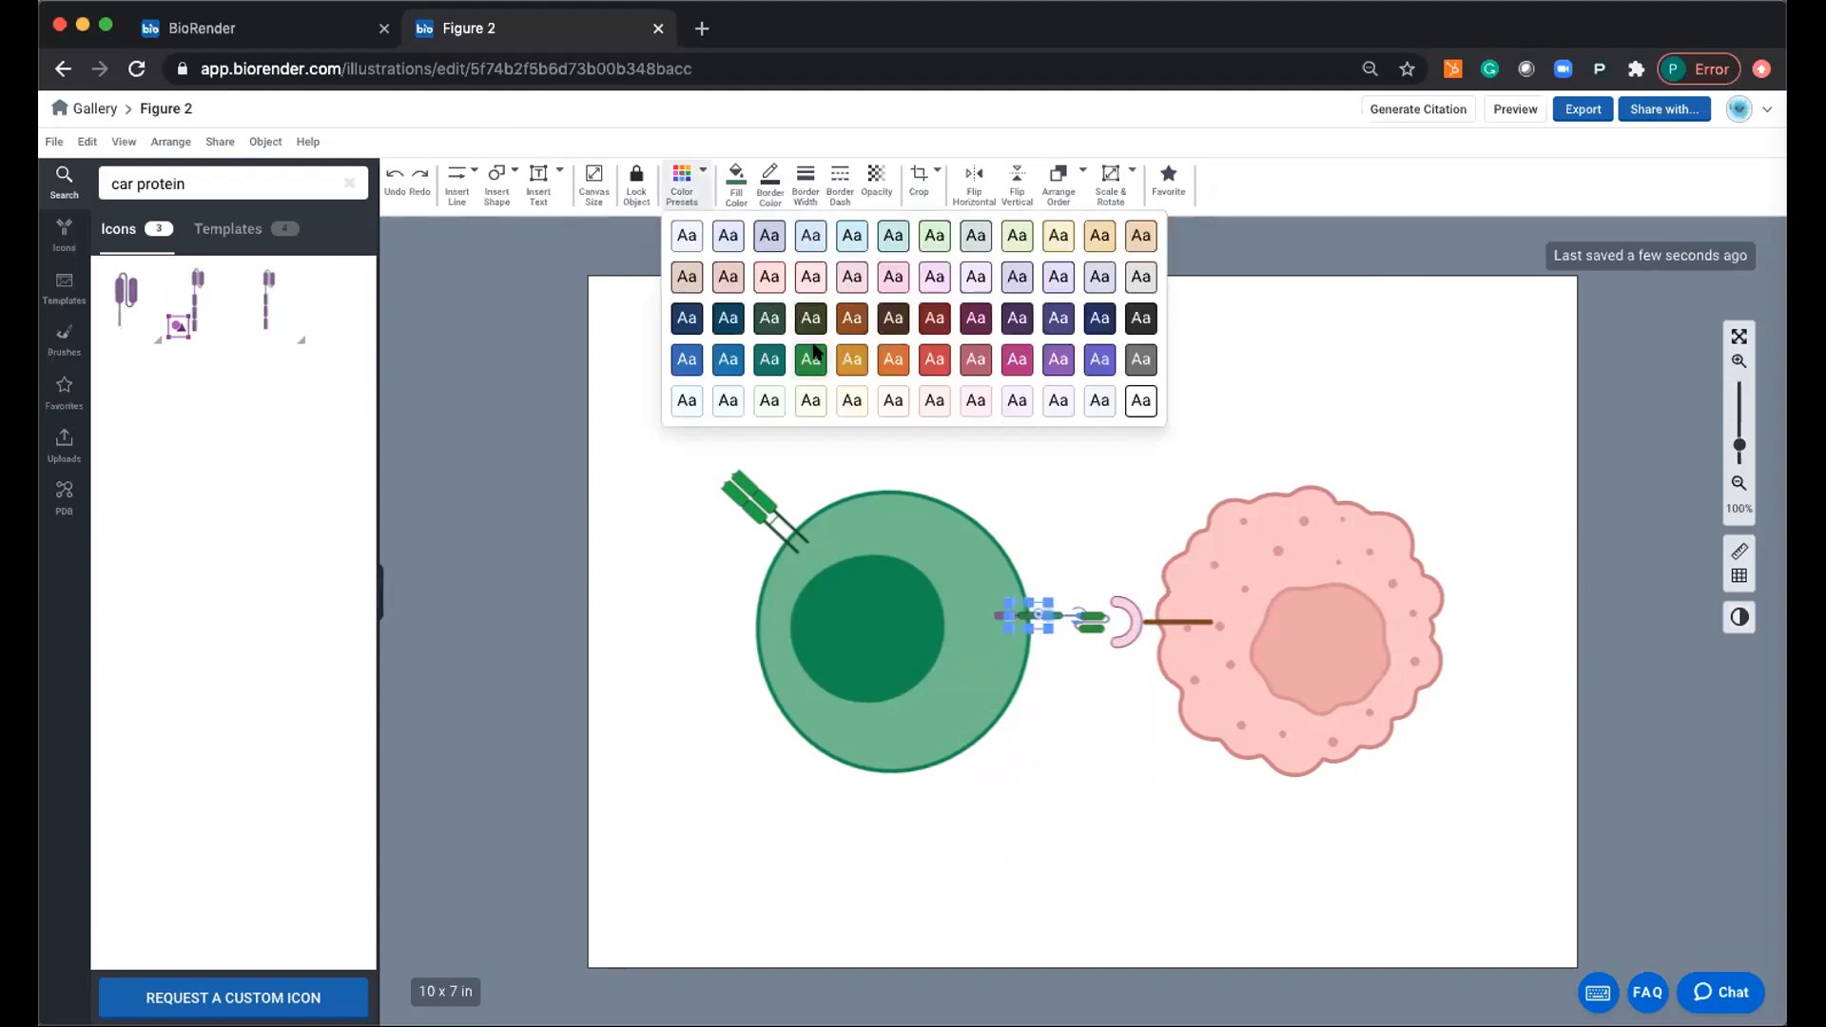
left_click(1052, 625)
left_click(1004, 616)
left_click(682, 181)
left_click(799, 350)
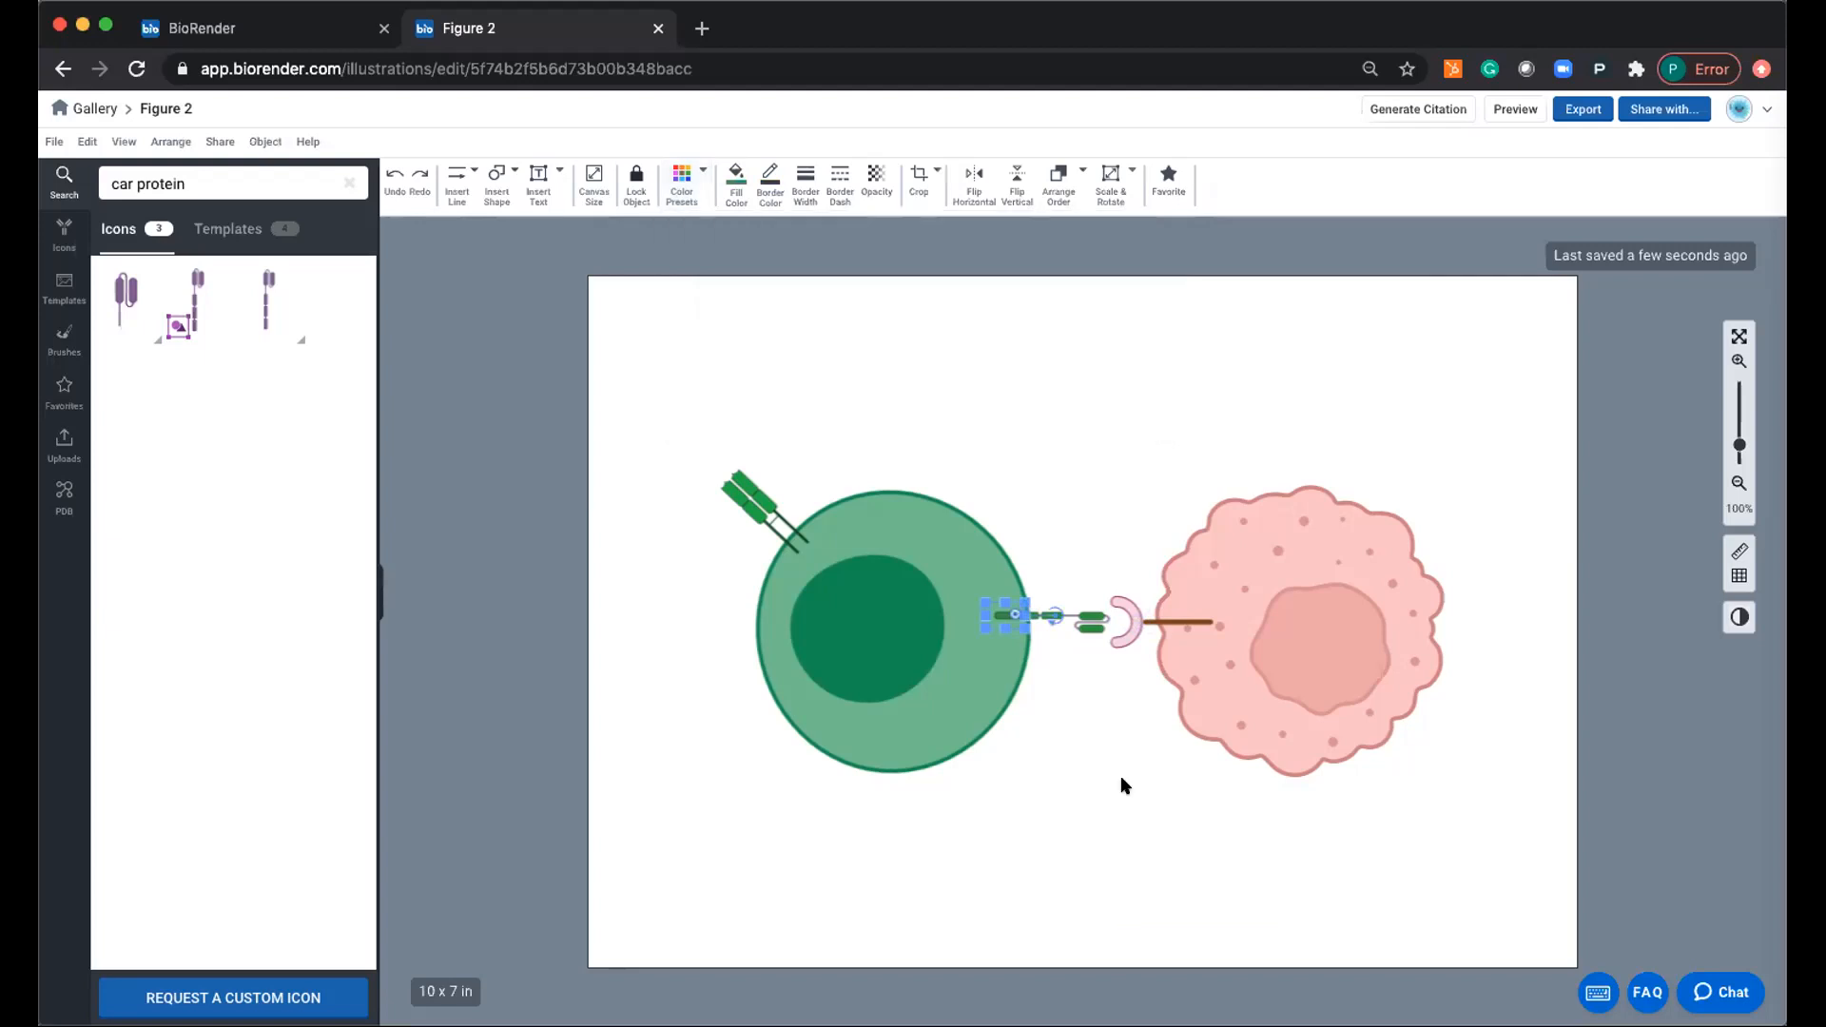
left_click(1121, 774)
Select all parts of the CAR protein, ungroup them, and color its thin connecting lines green as well.
left_click(1065, 616)
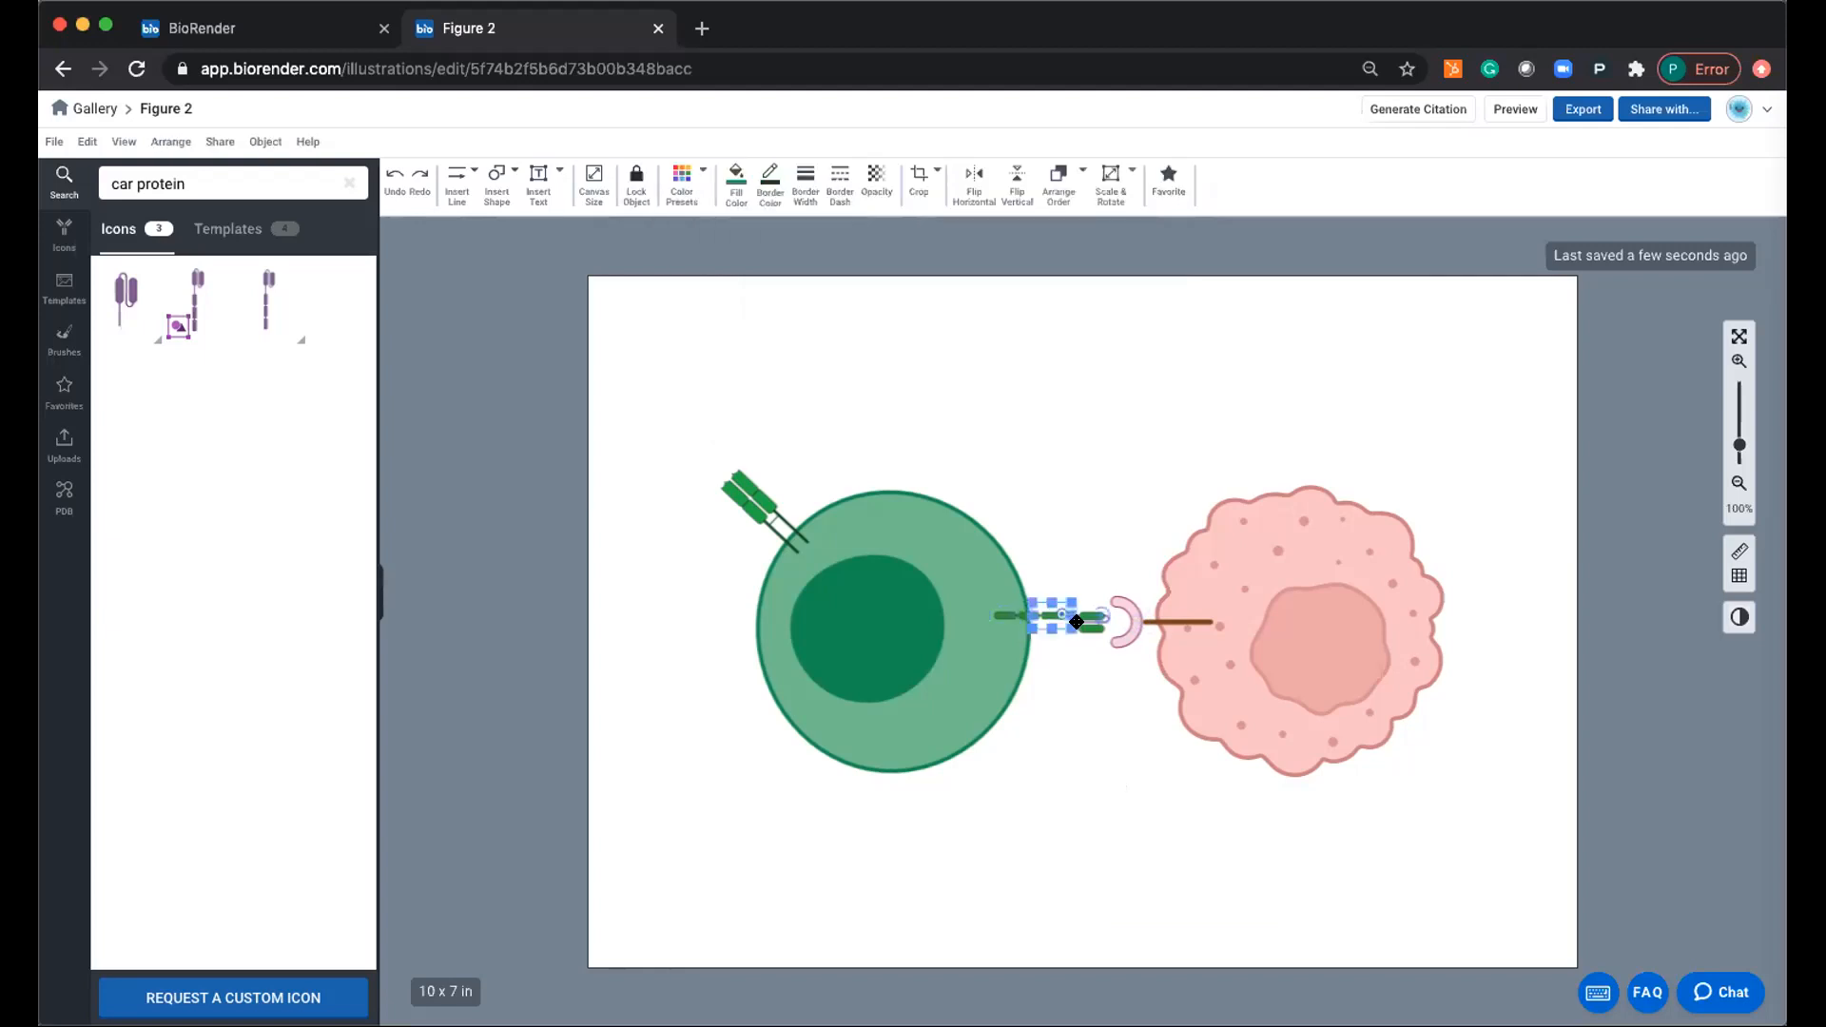
left_click(1096, 723)
scroll(1149, 774, "down", 2)
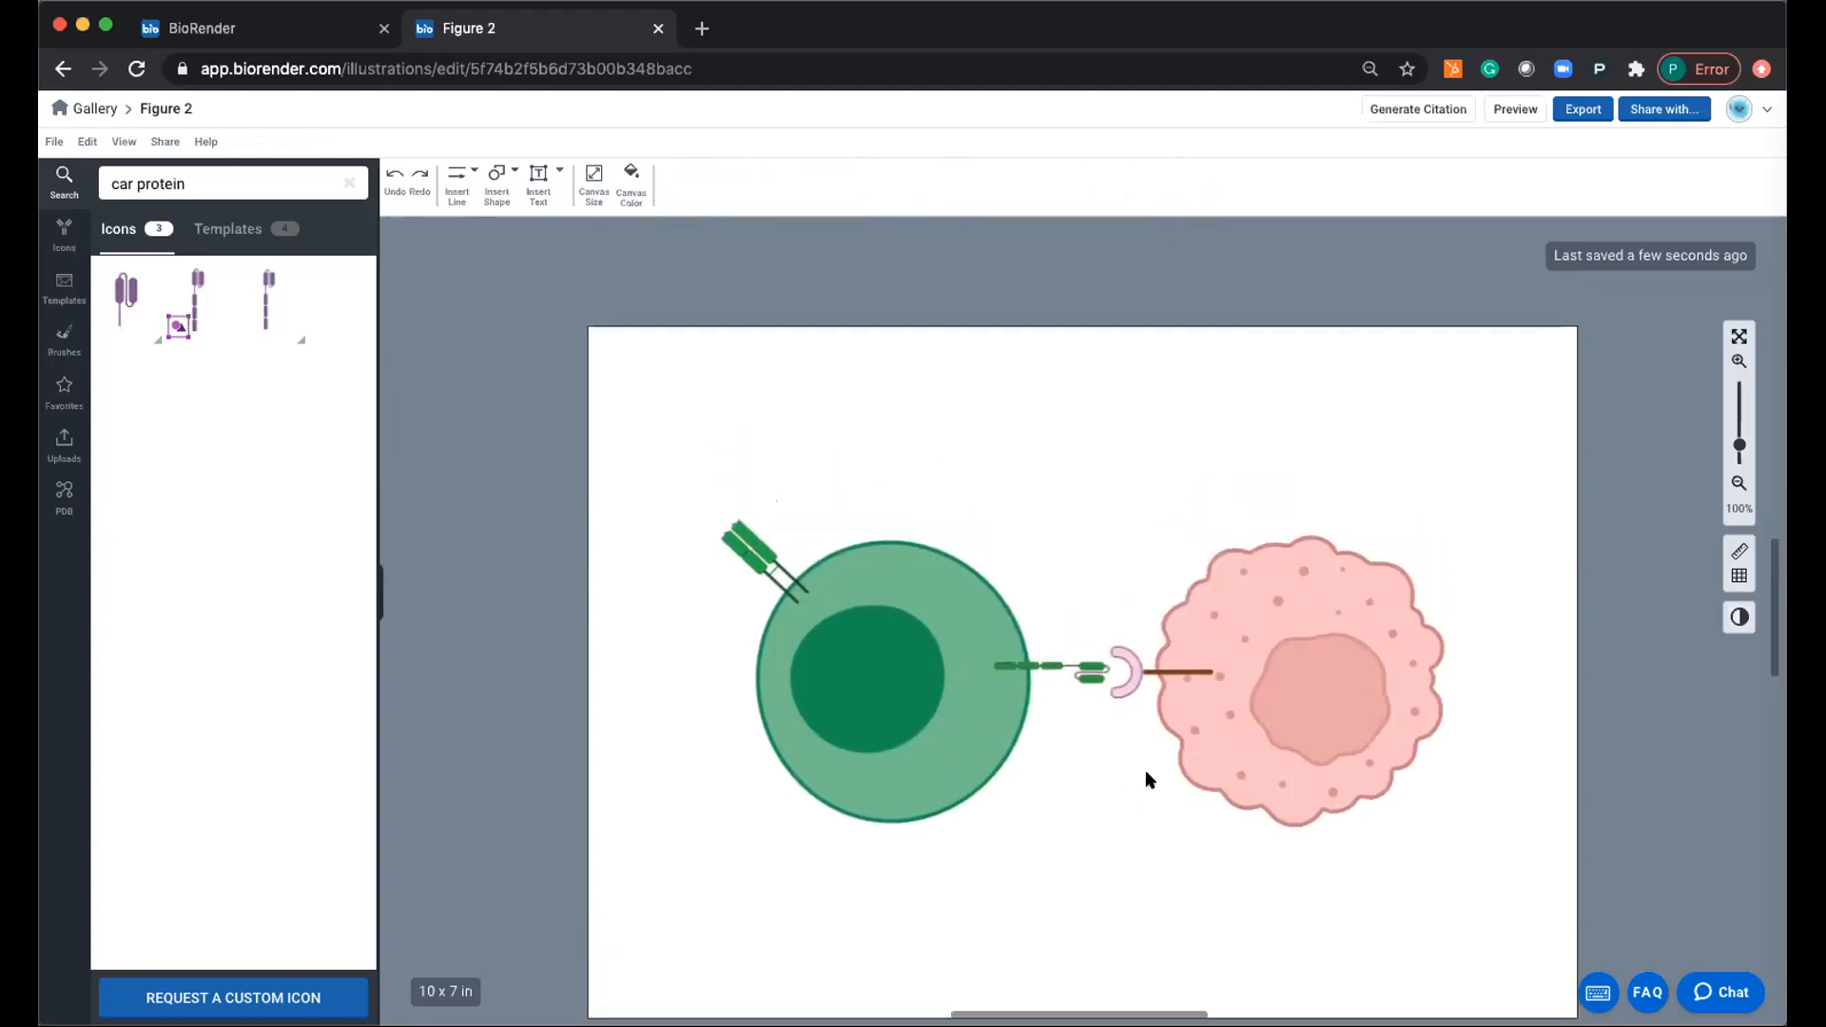
left_click(1099, 567)
left_click(1090, 647)
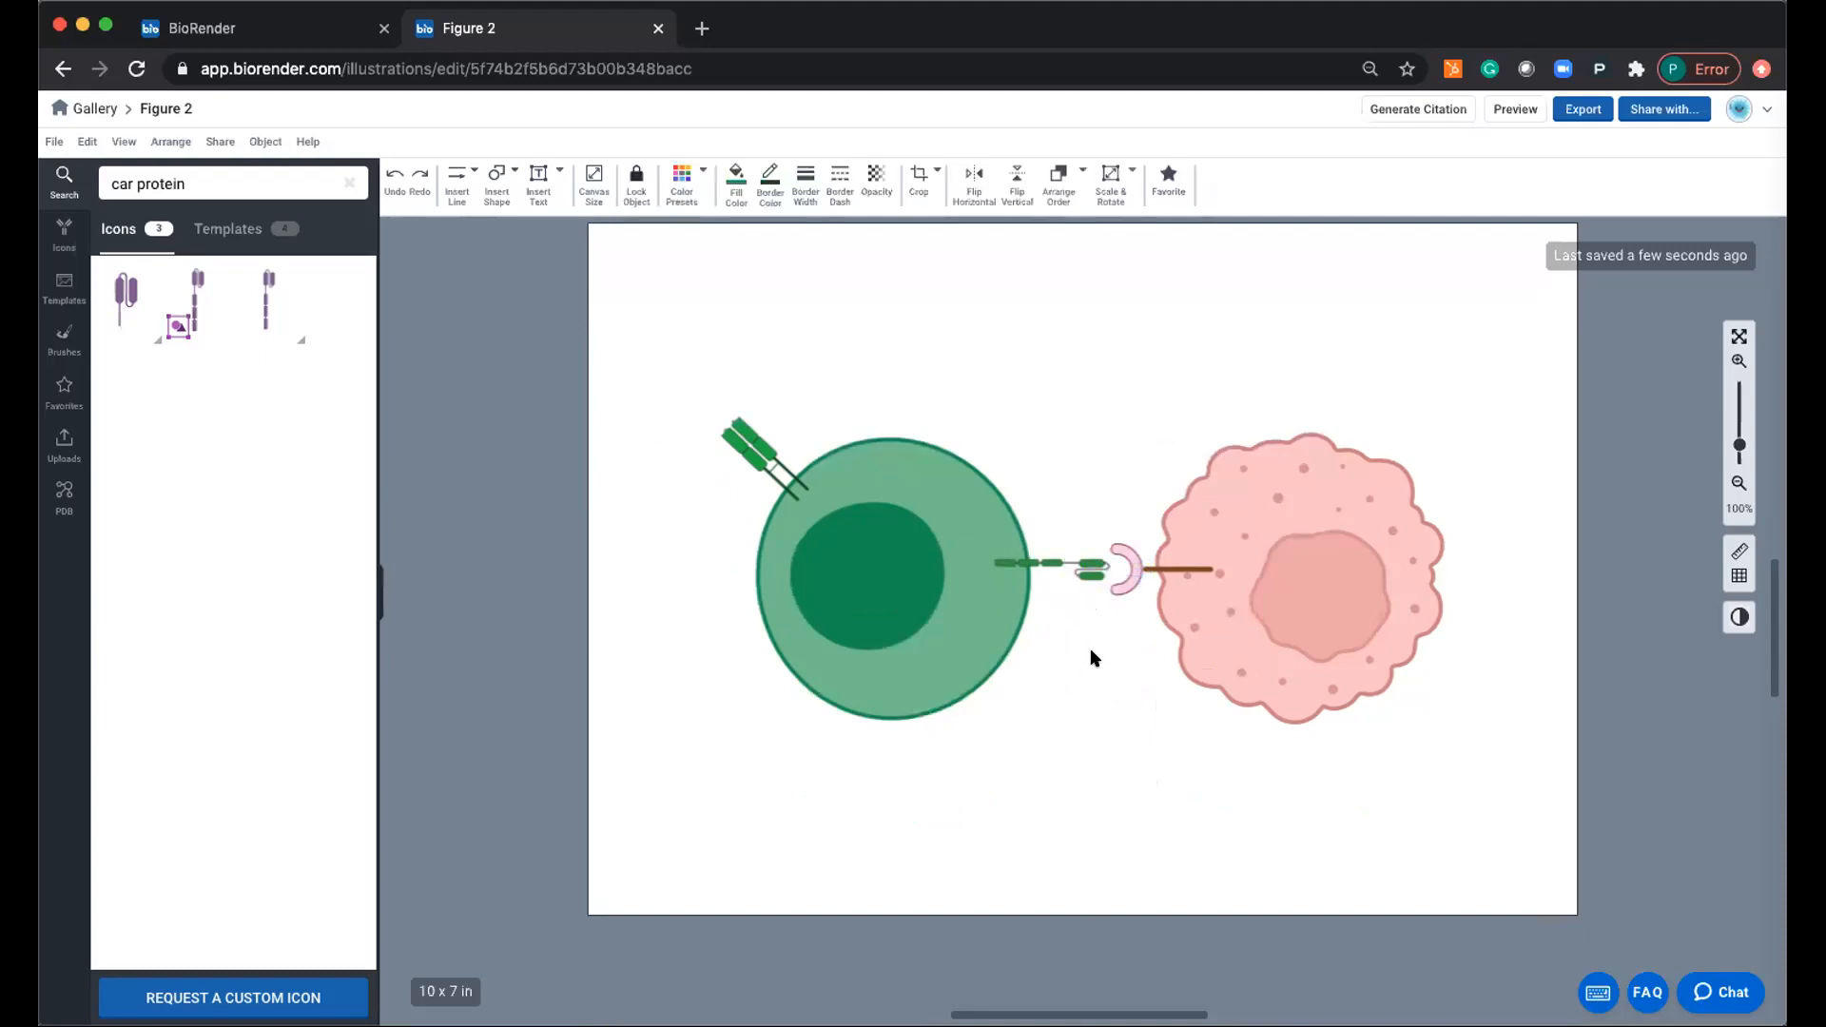
scroll(1073, 698, "down", 3)
left_click(1080, 461)
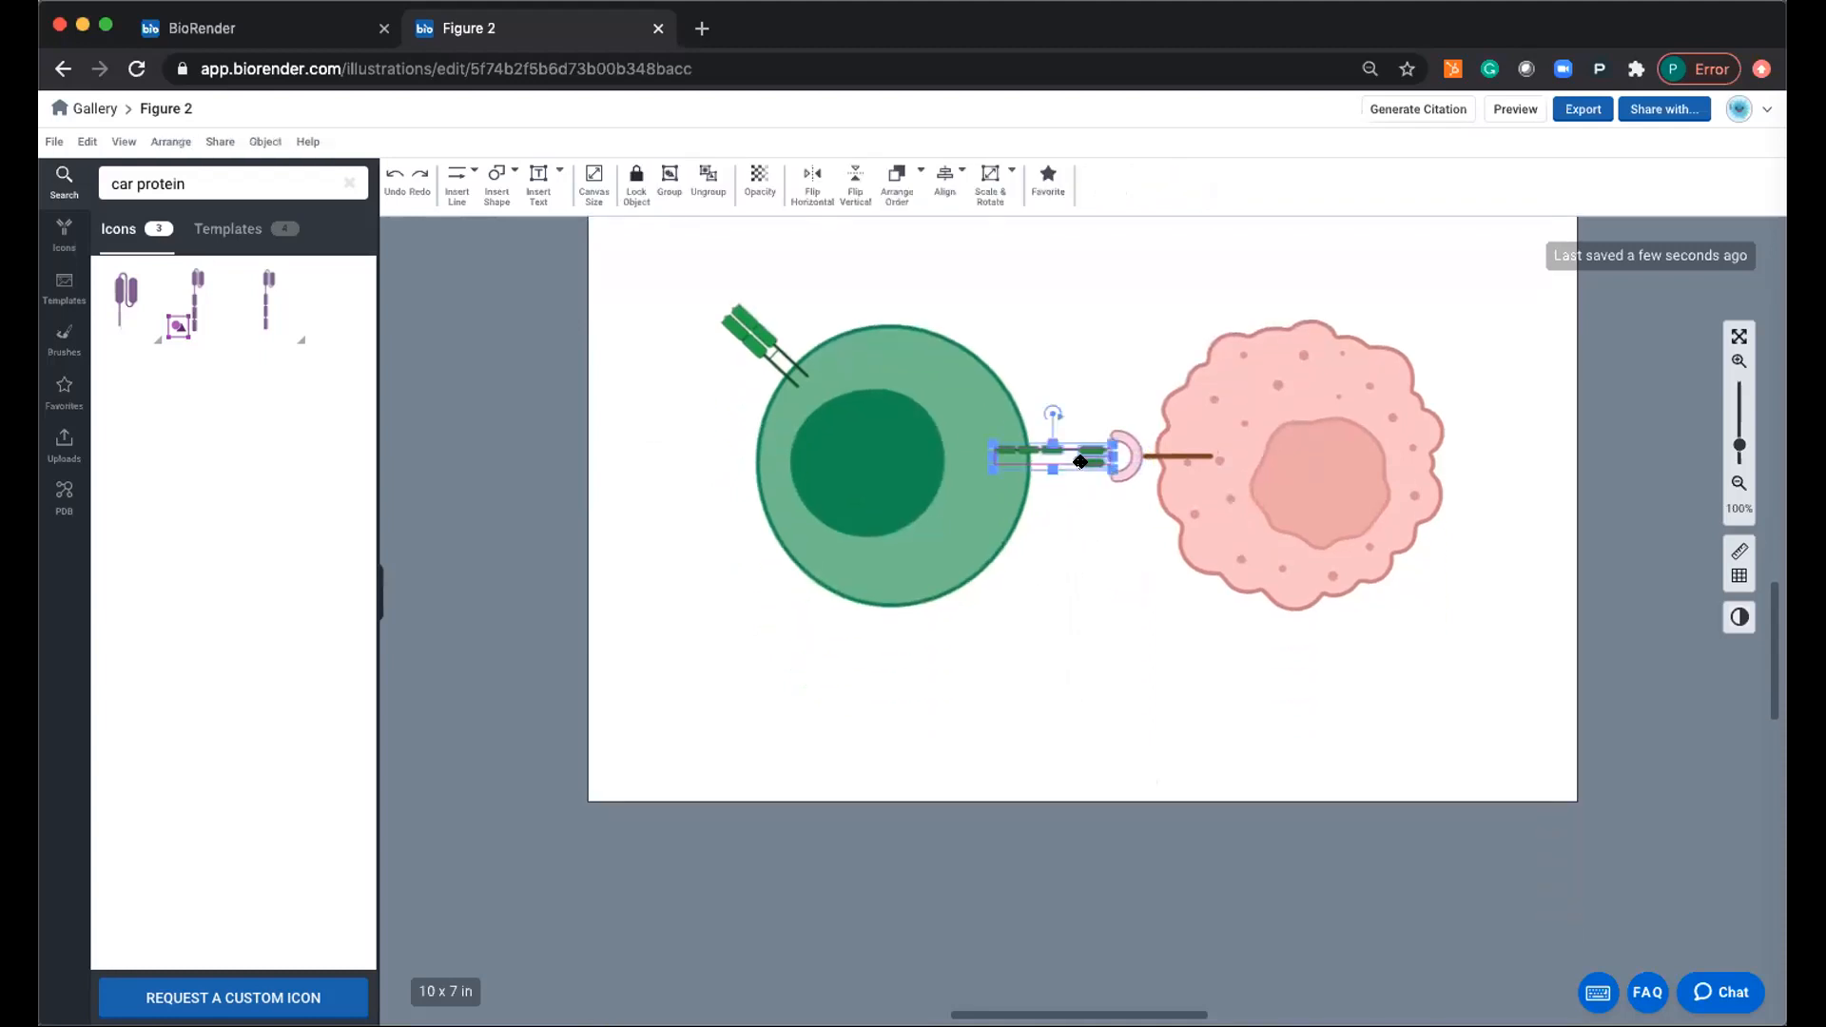
left_click(707, 174)
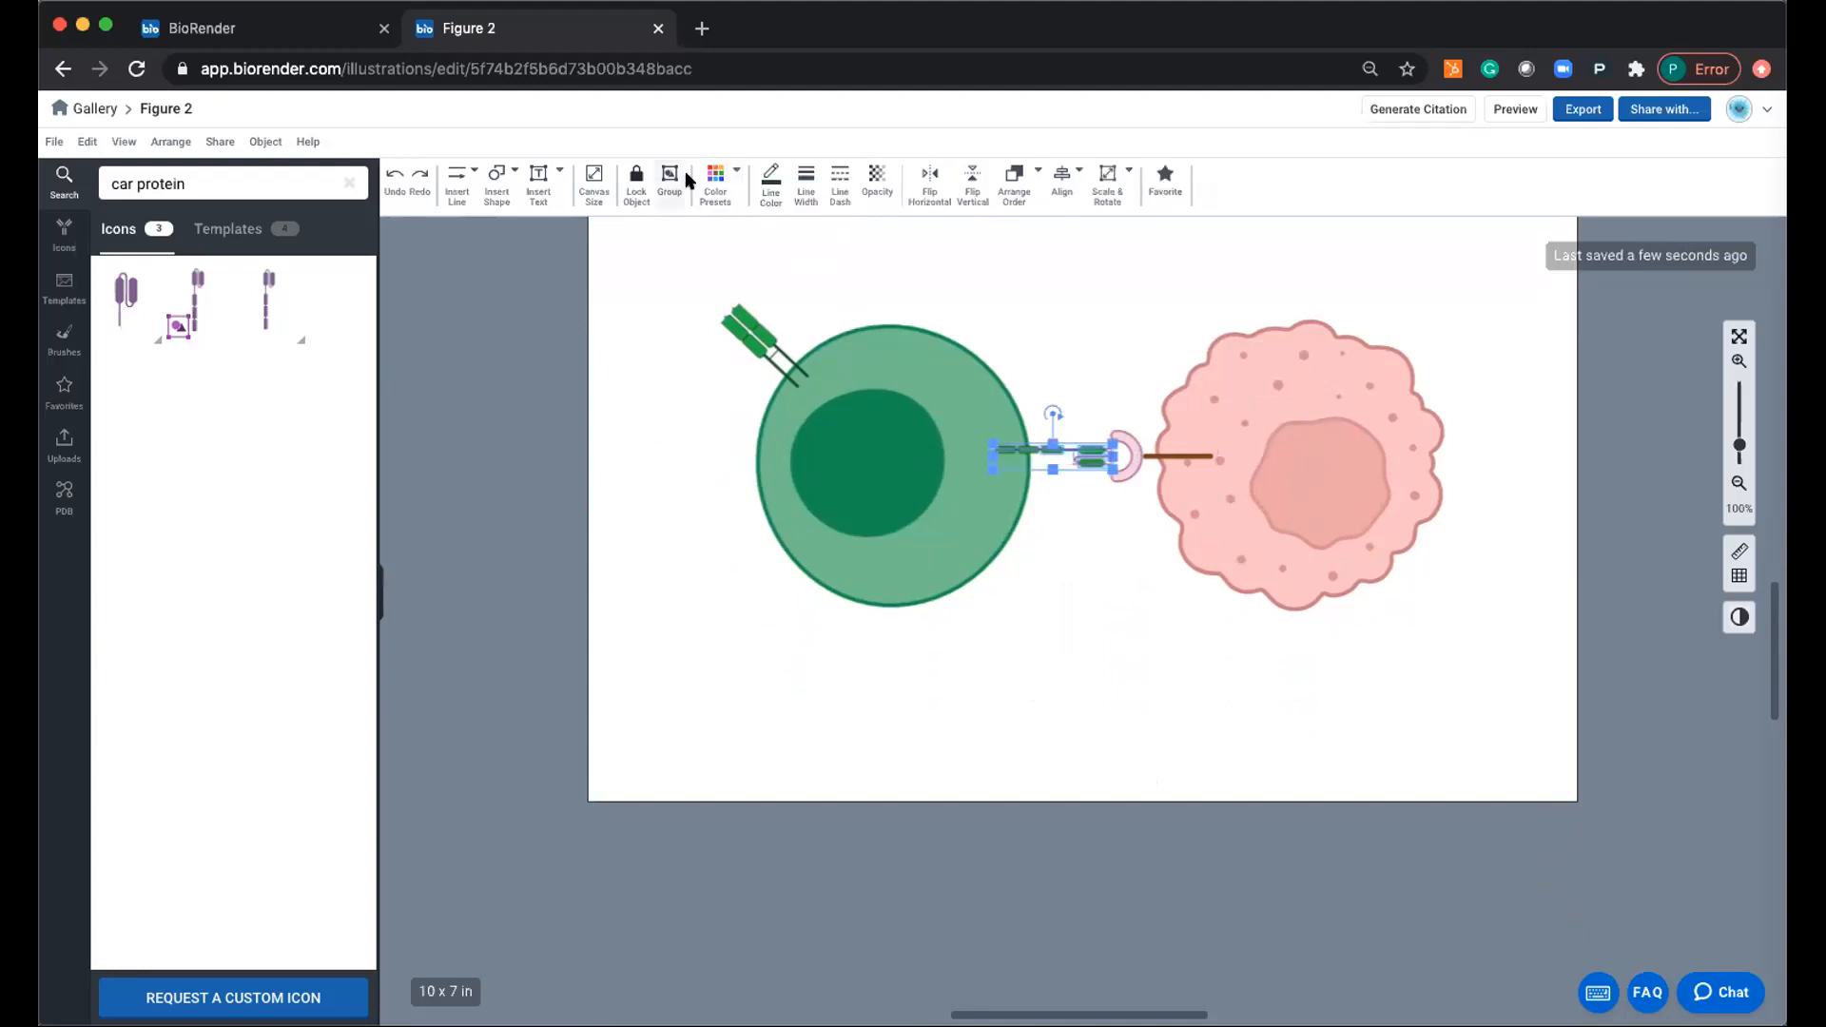
left_click(715, 179)
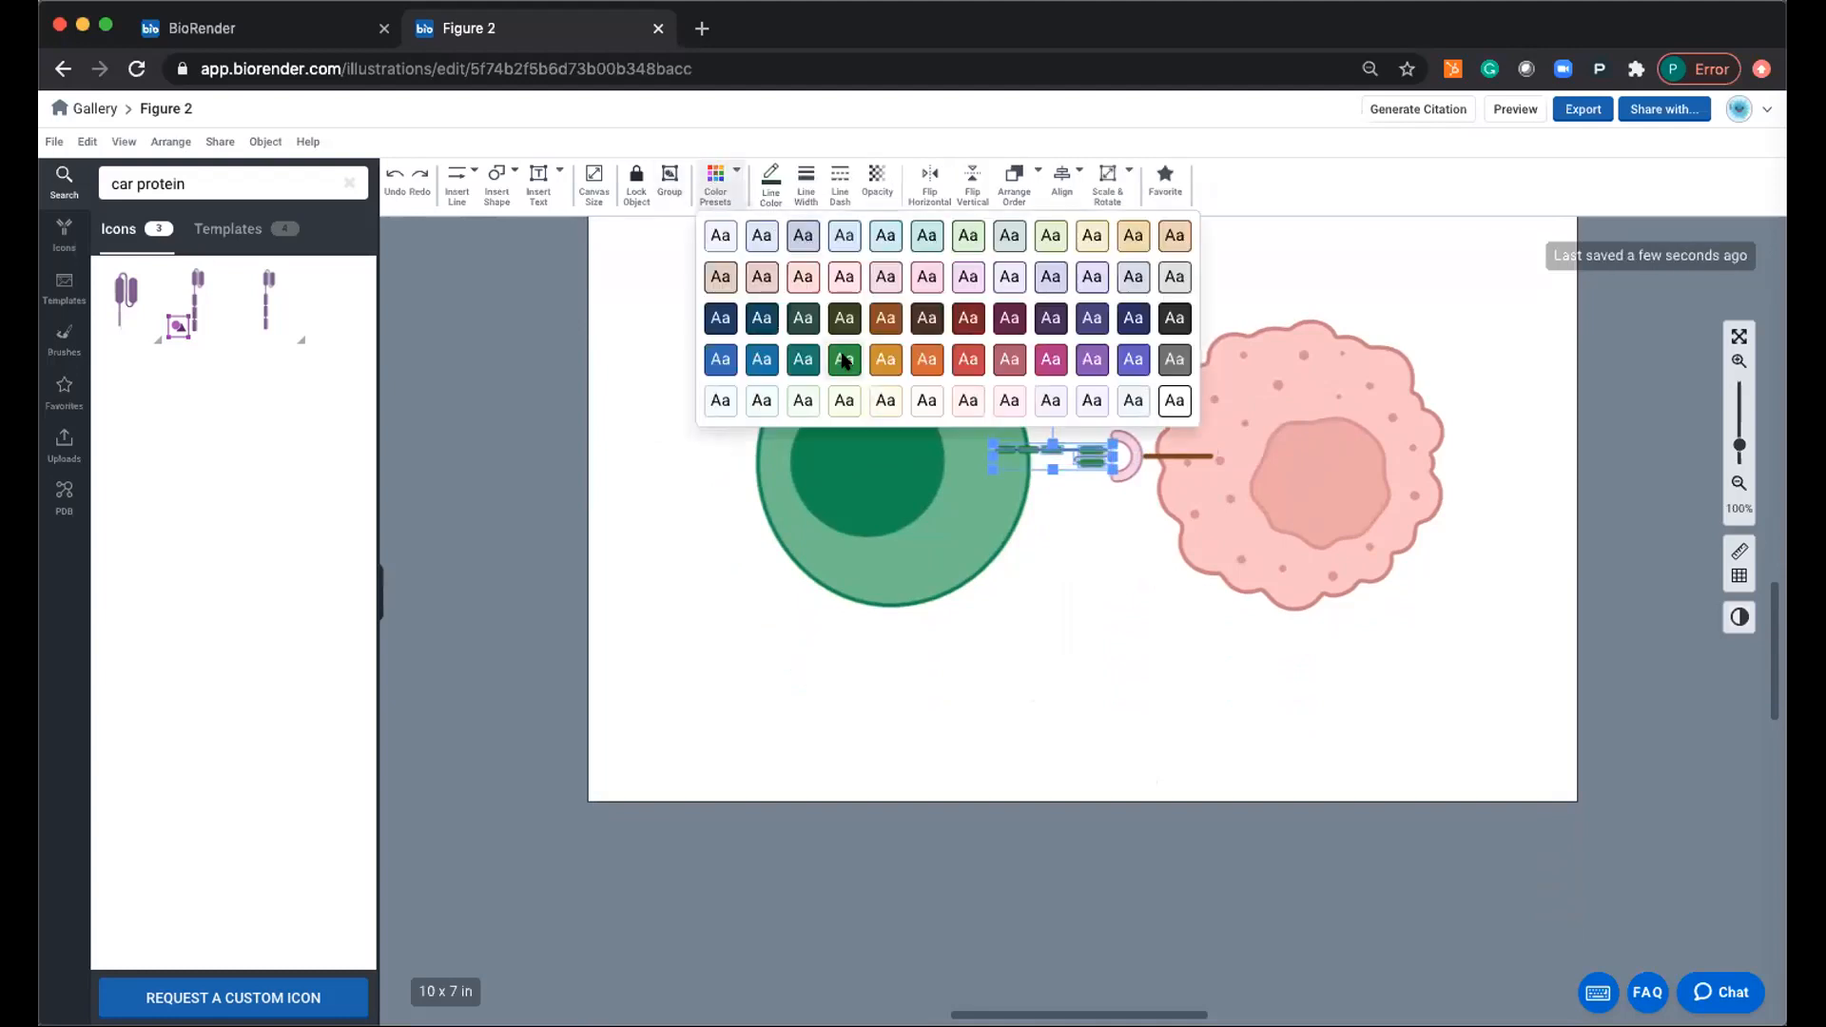
left_click(1115, 592)
Group all parts of the CAR protein and shift the group slightly closer to the cancer cell's receptor.
left_click(1104, 459)
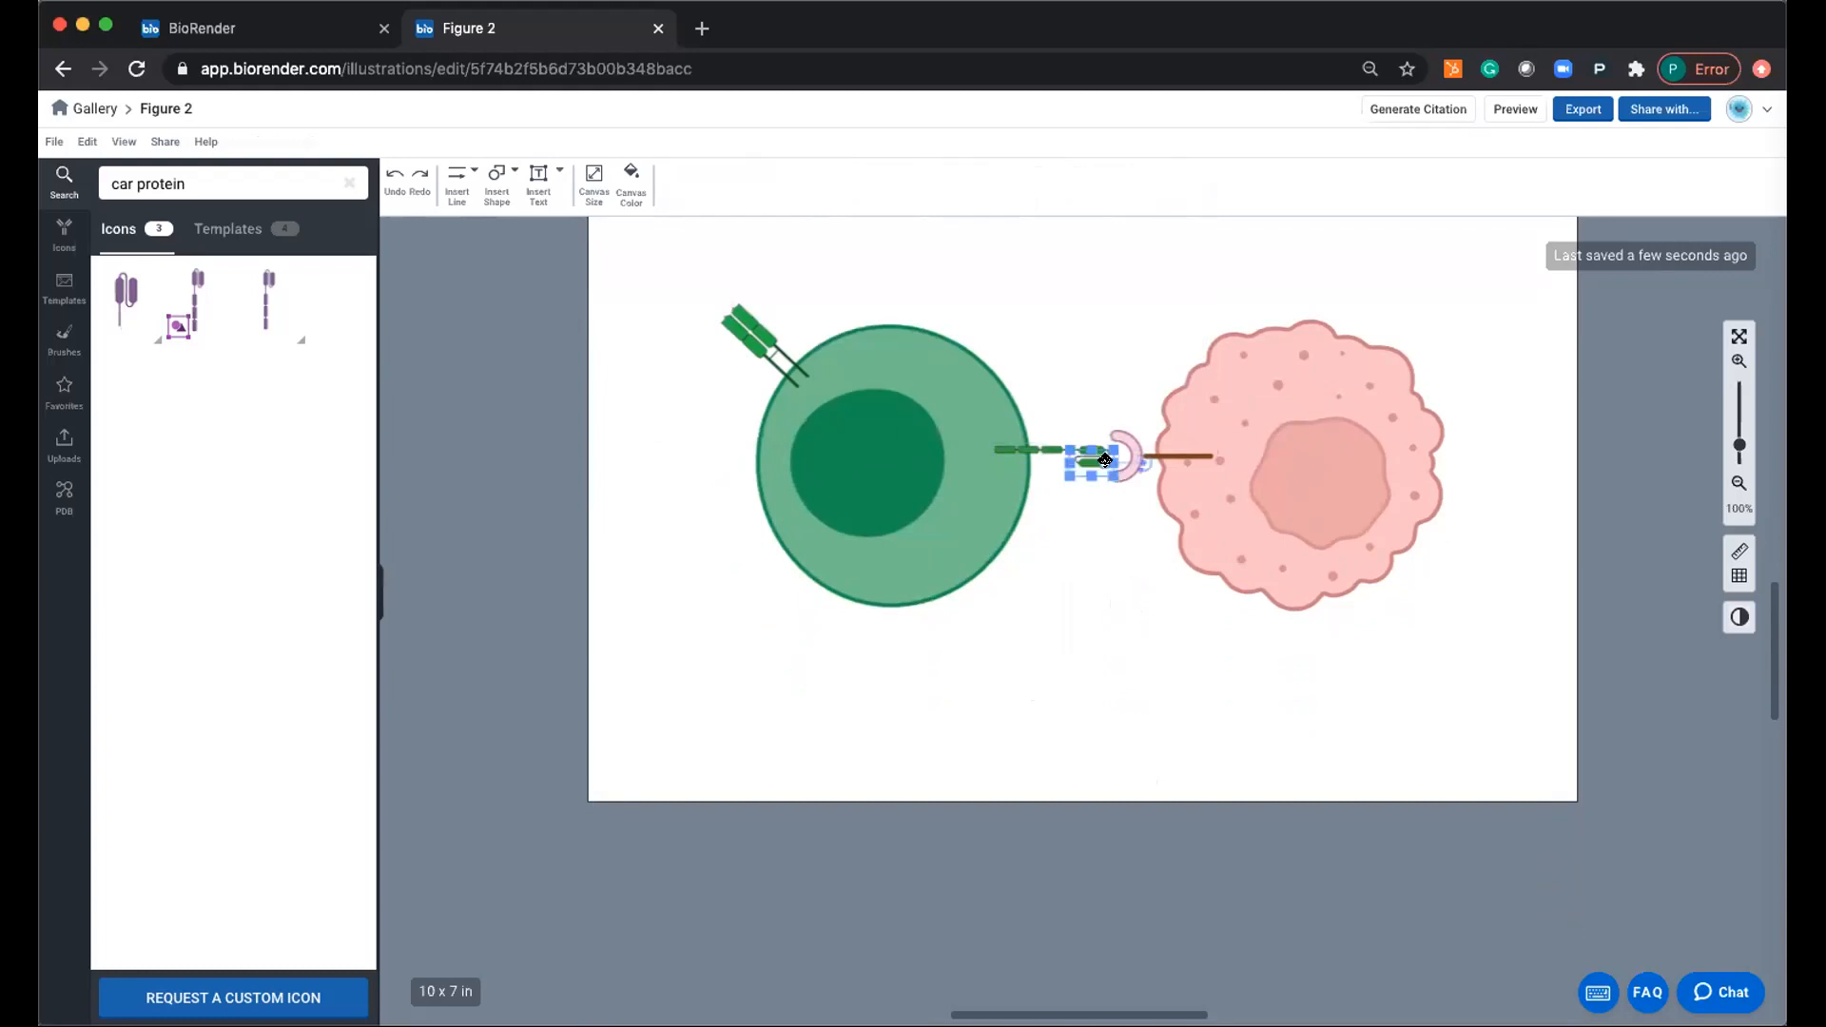
left_click(1068, 428)
left_click(1075, 453)
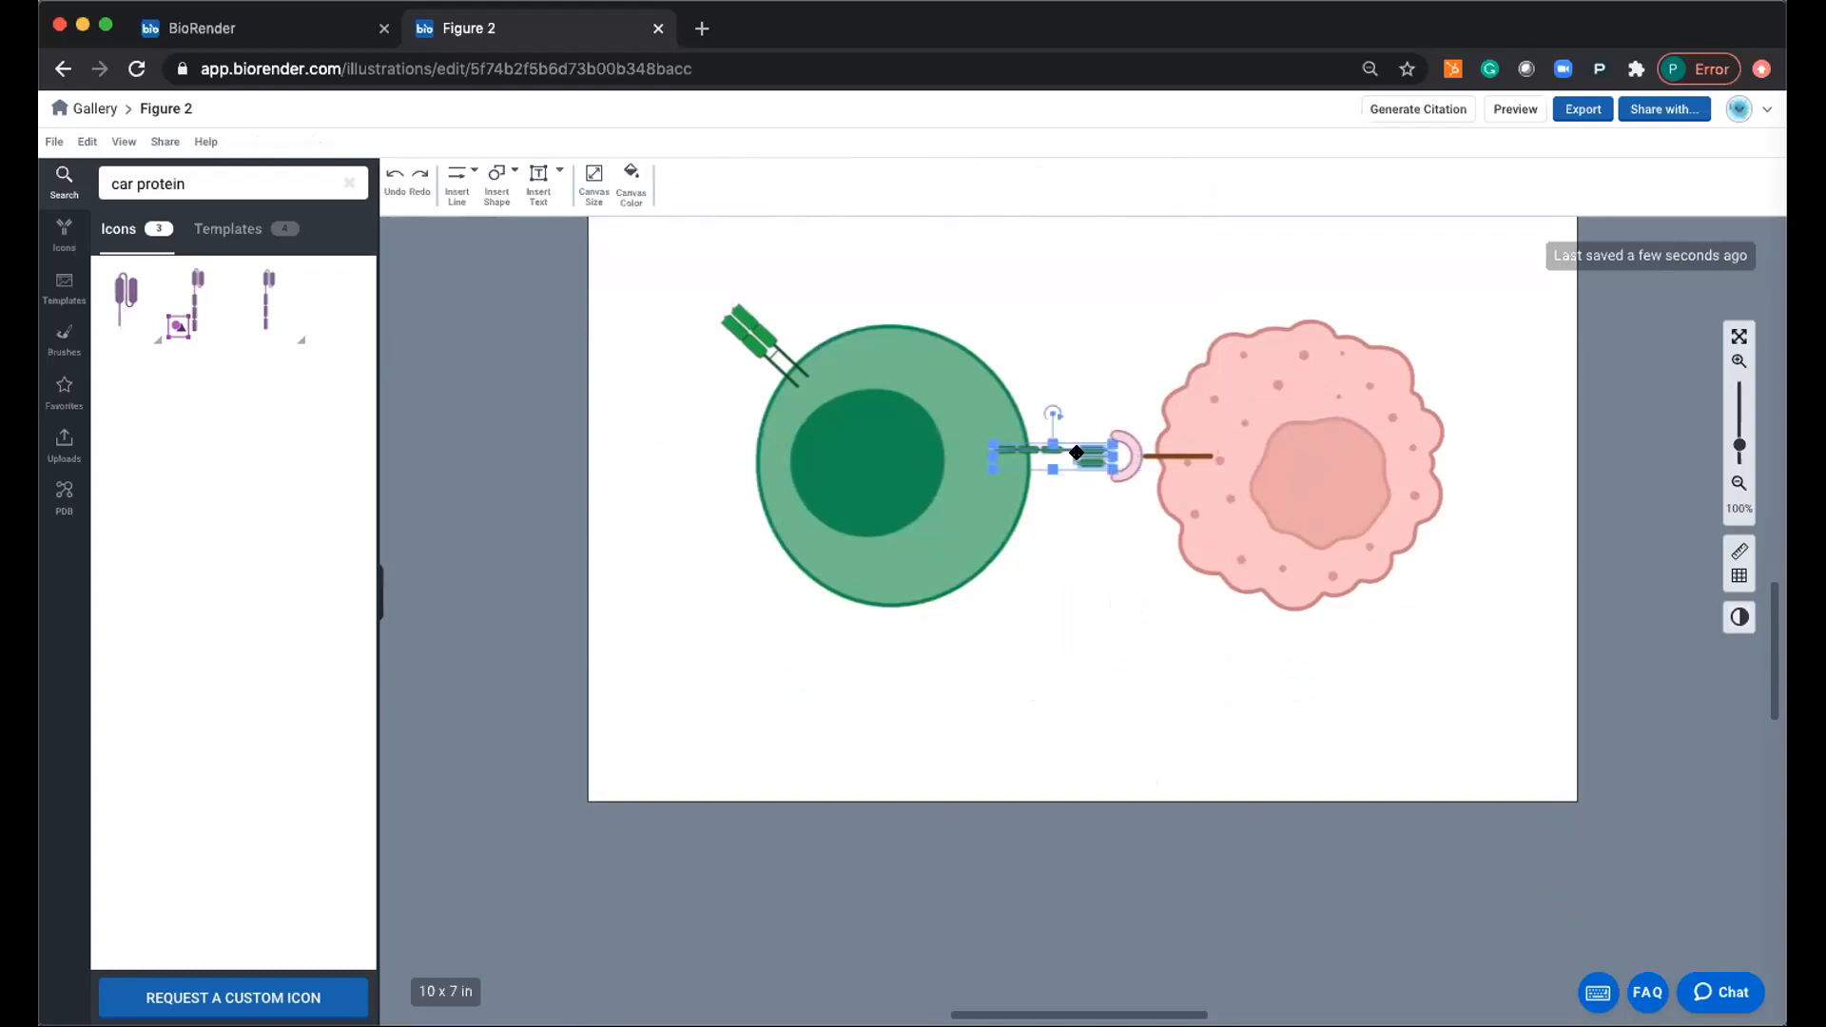
left_click(1097, 514)
left_click(1085, 456)
left_click_drag(1111, 469, 1117, 470)
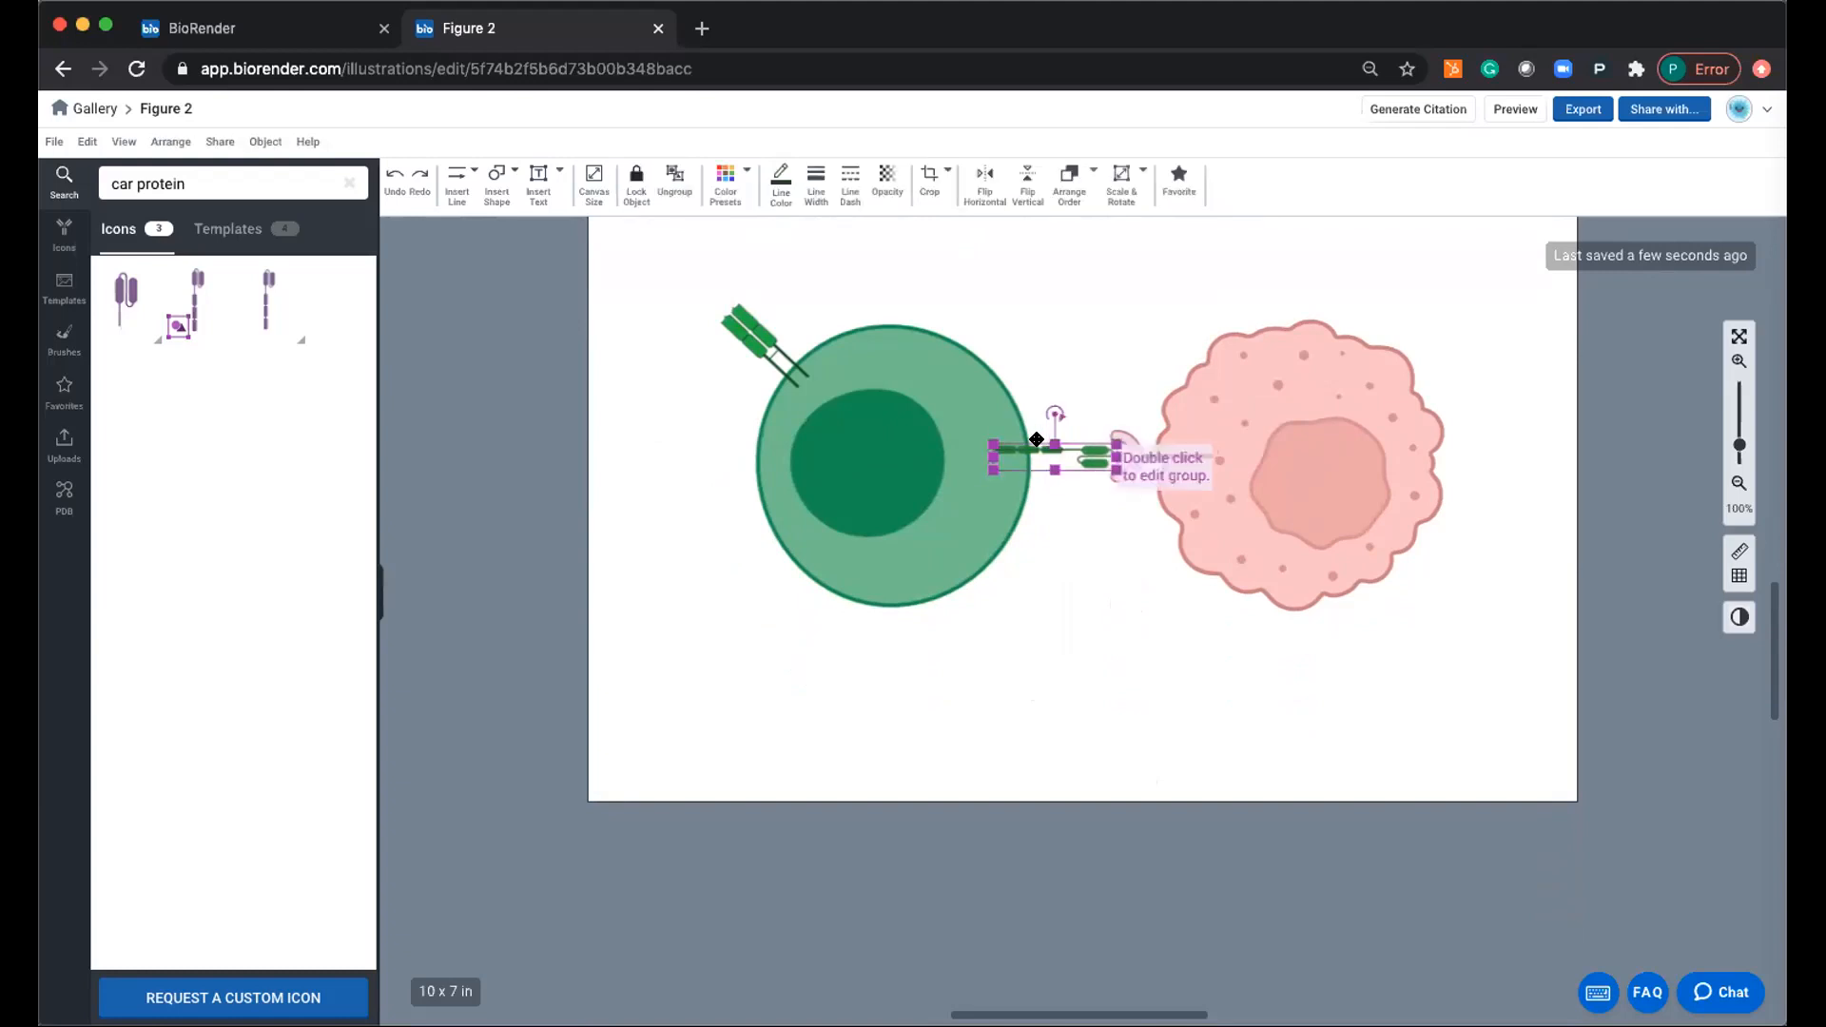
left_click(1091, 566)
scroll(1043, 619, "down", 1)
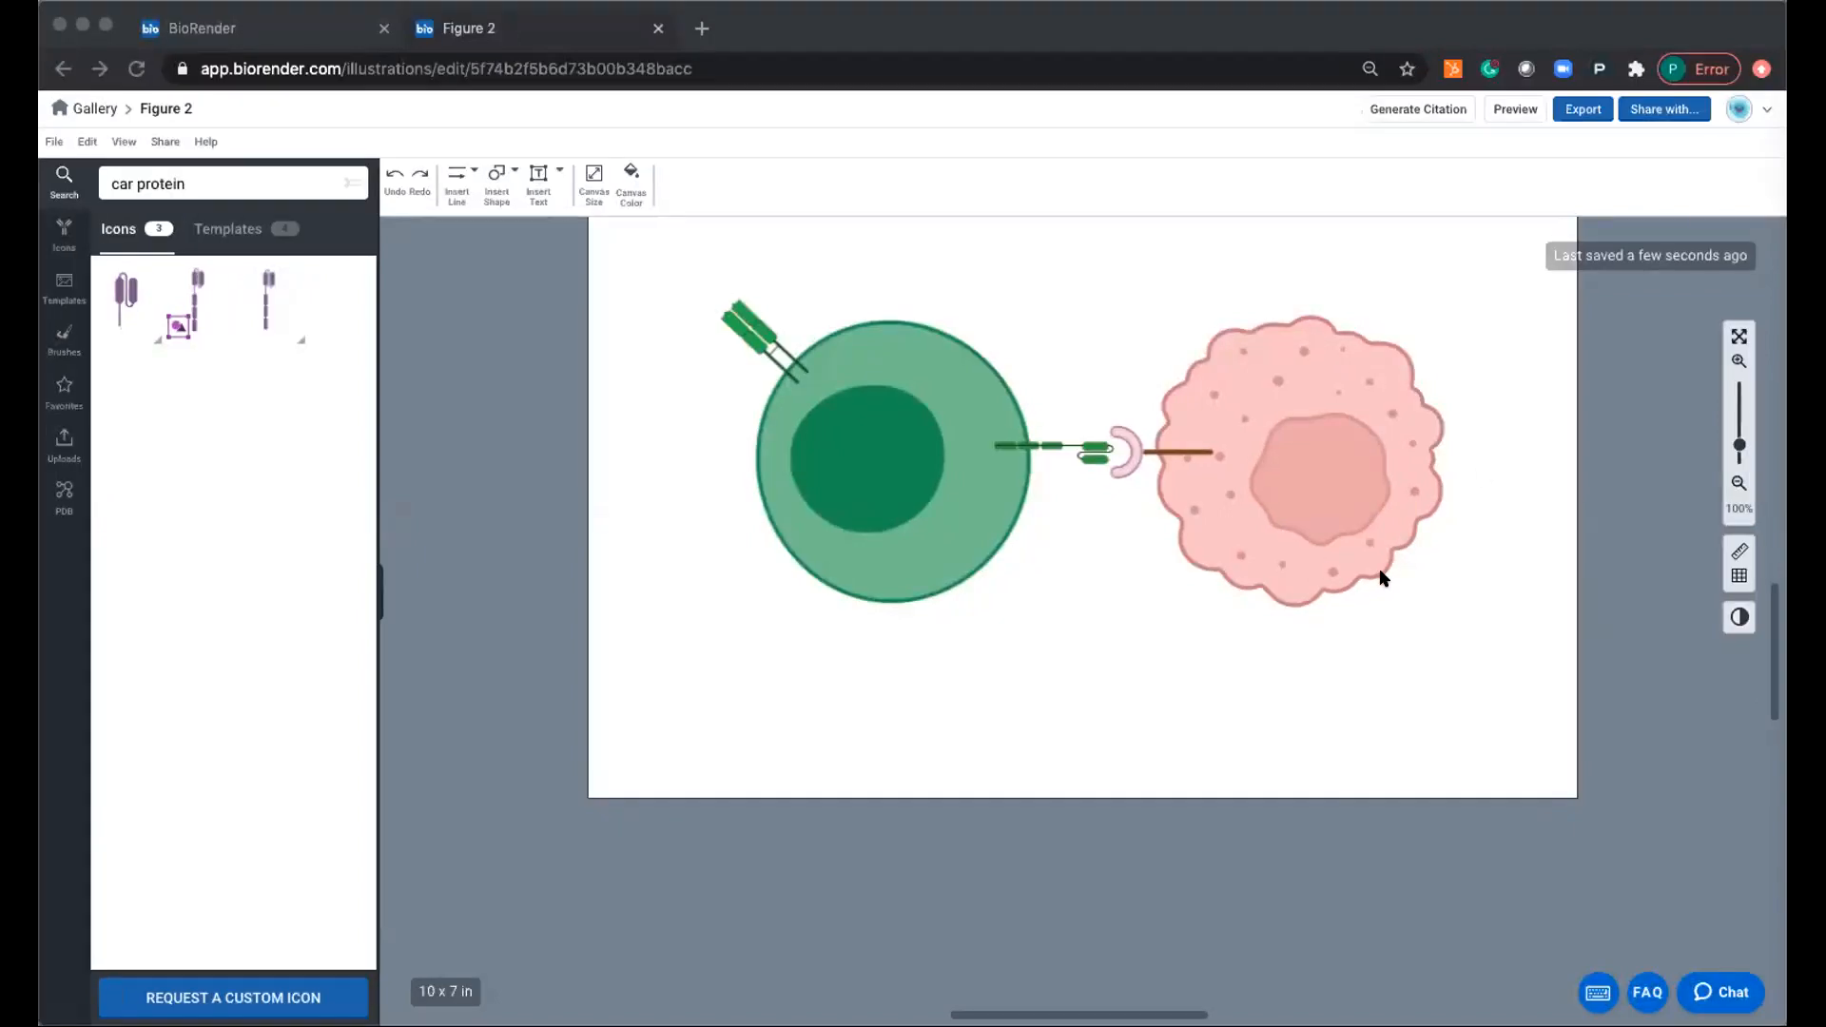
Insert an empty text box above the T cell and move it to above the gap between the two cells.
scroll(1371, 577, "up", 3)
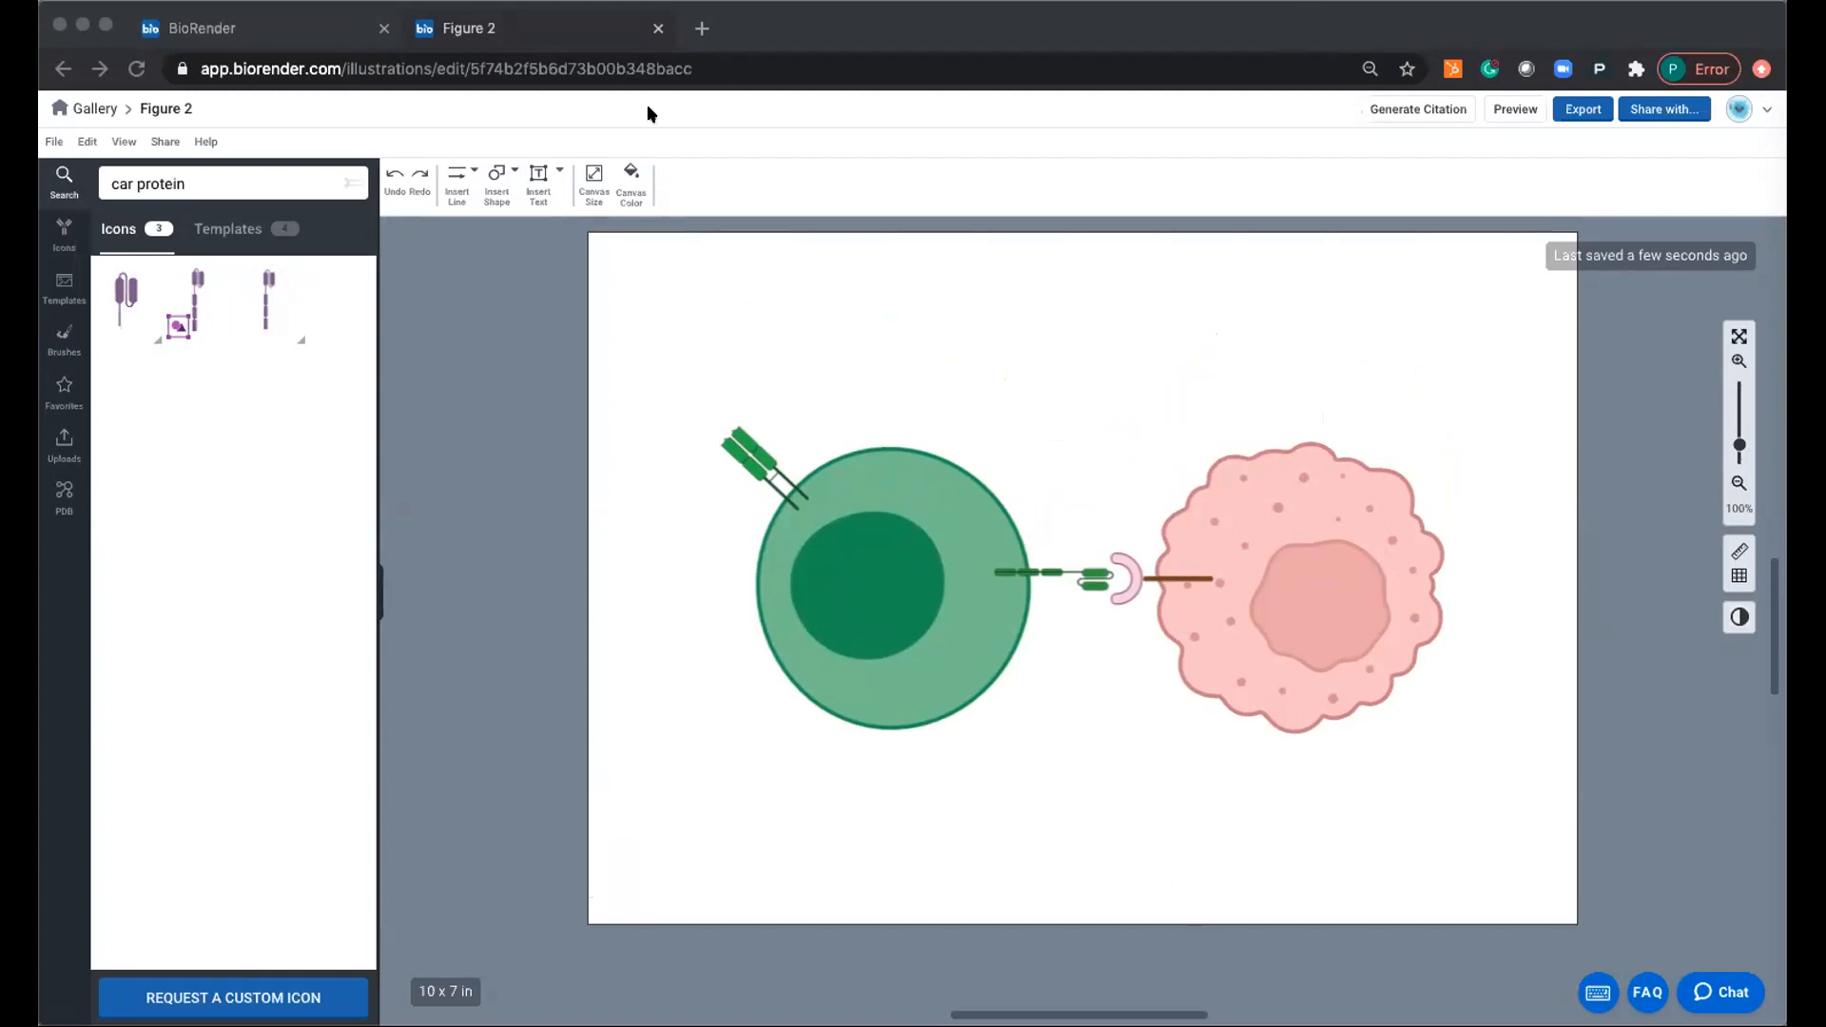
left_click(909, 334)
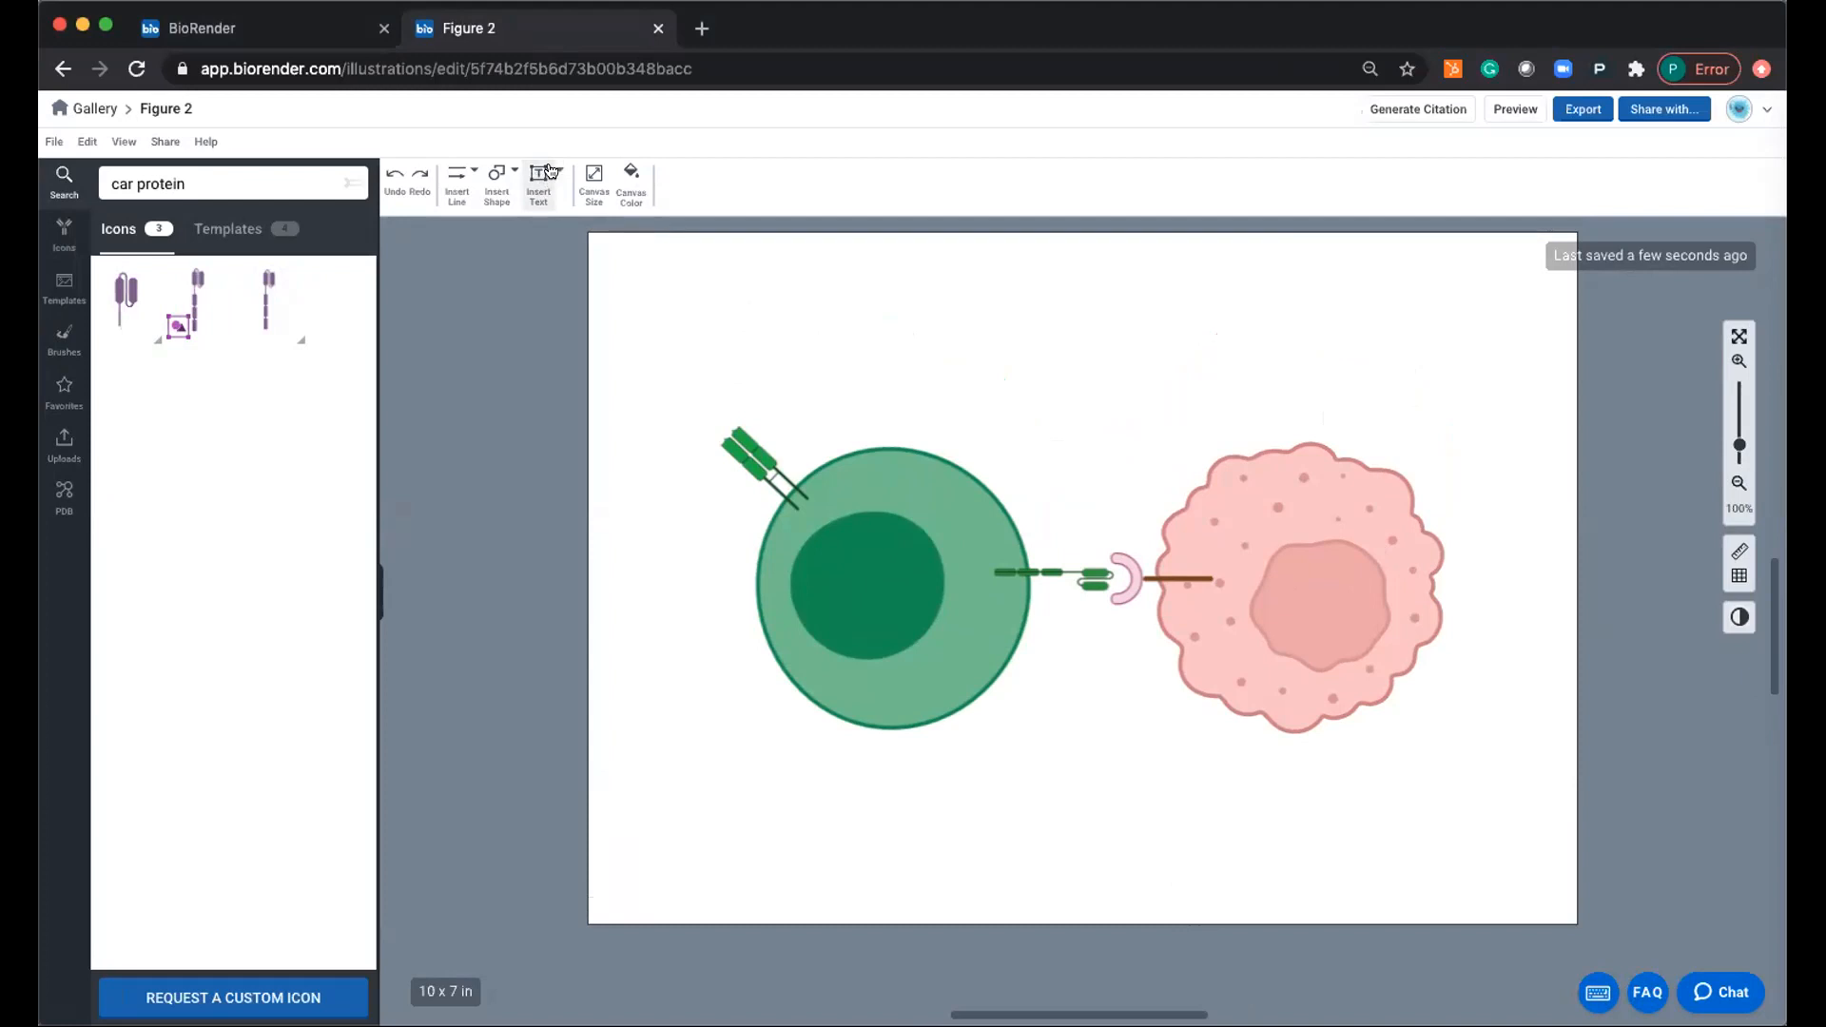
left_click(538, 176)
left_click_drag(714, 284, 924, 368)
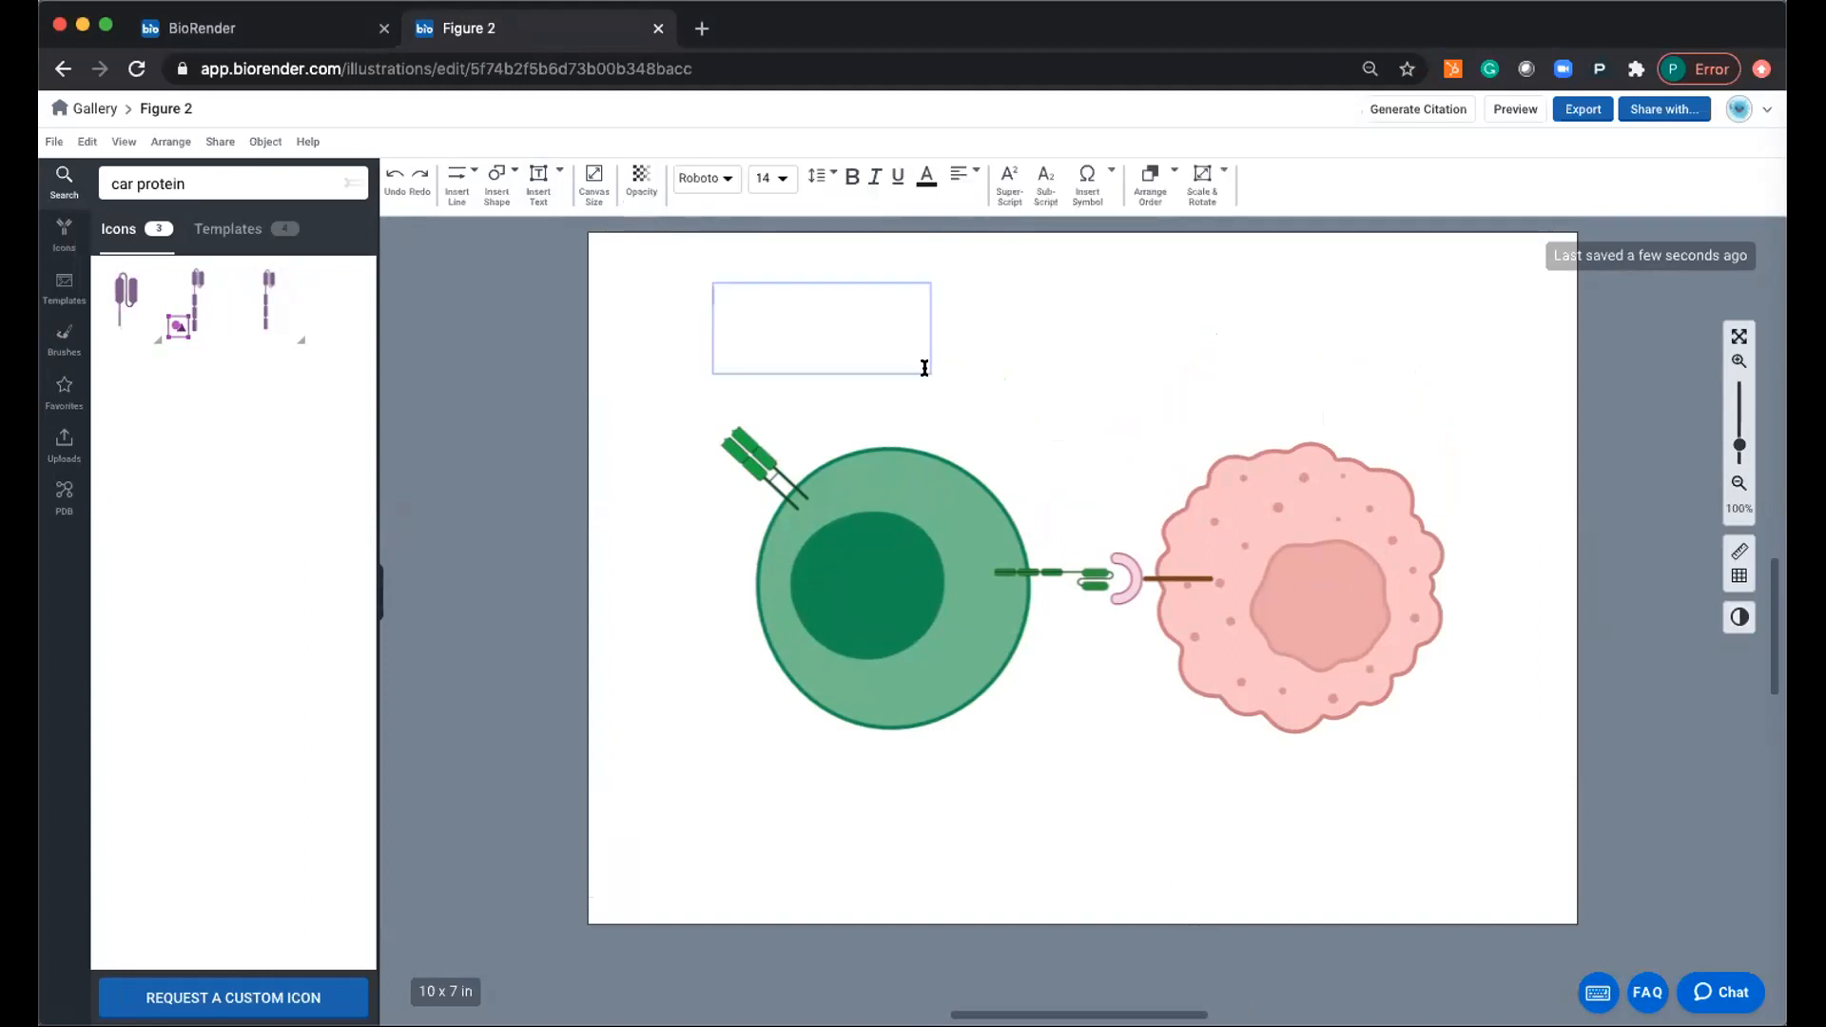
left_click(947, 492)
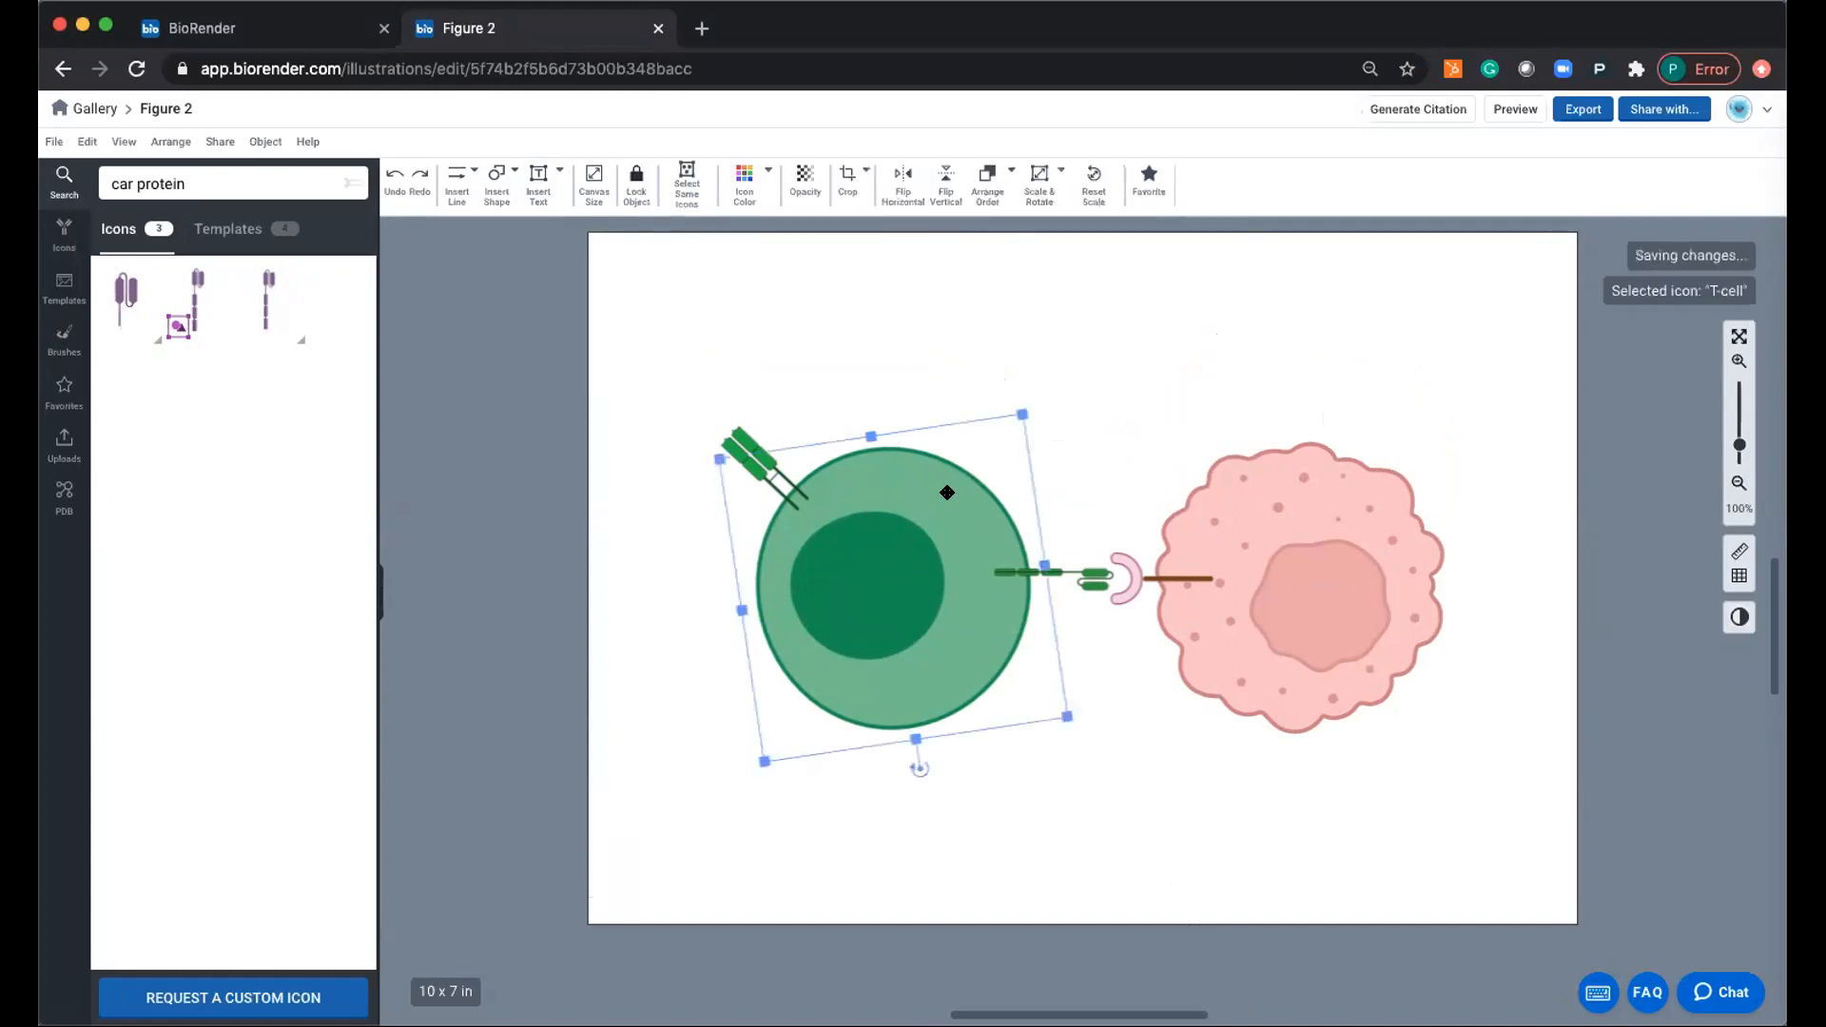
left_click(854, 307)
left_click_drag(835, 298, 1148, 294)
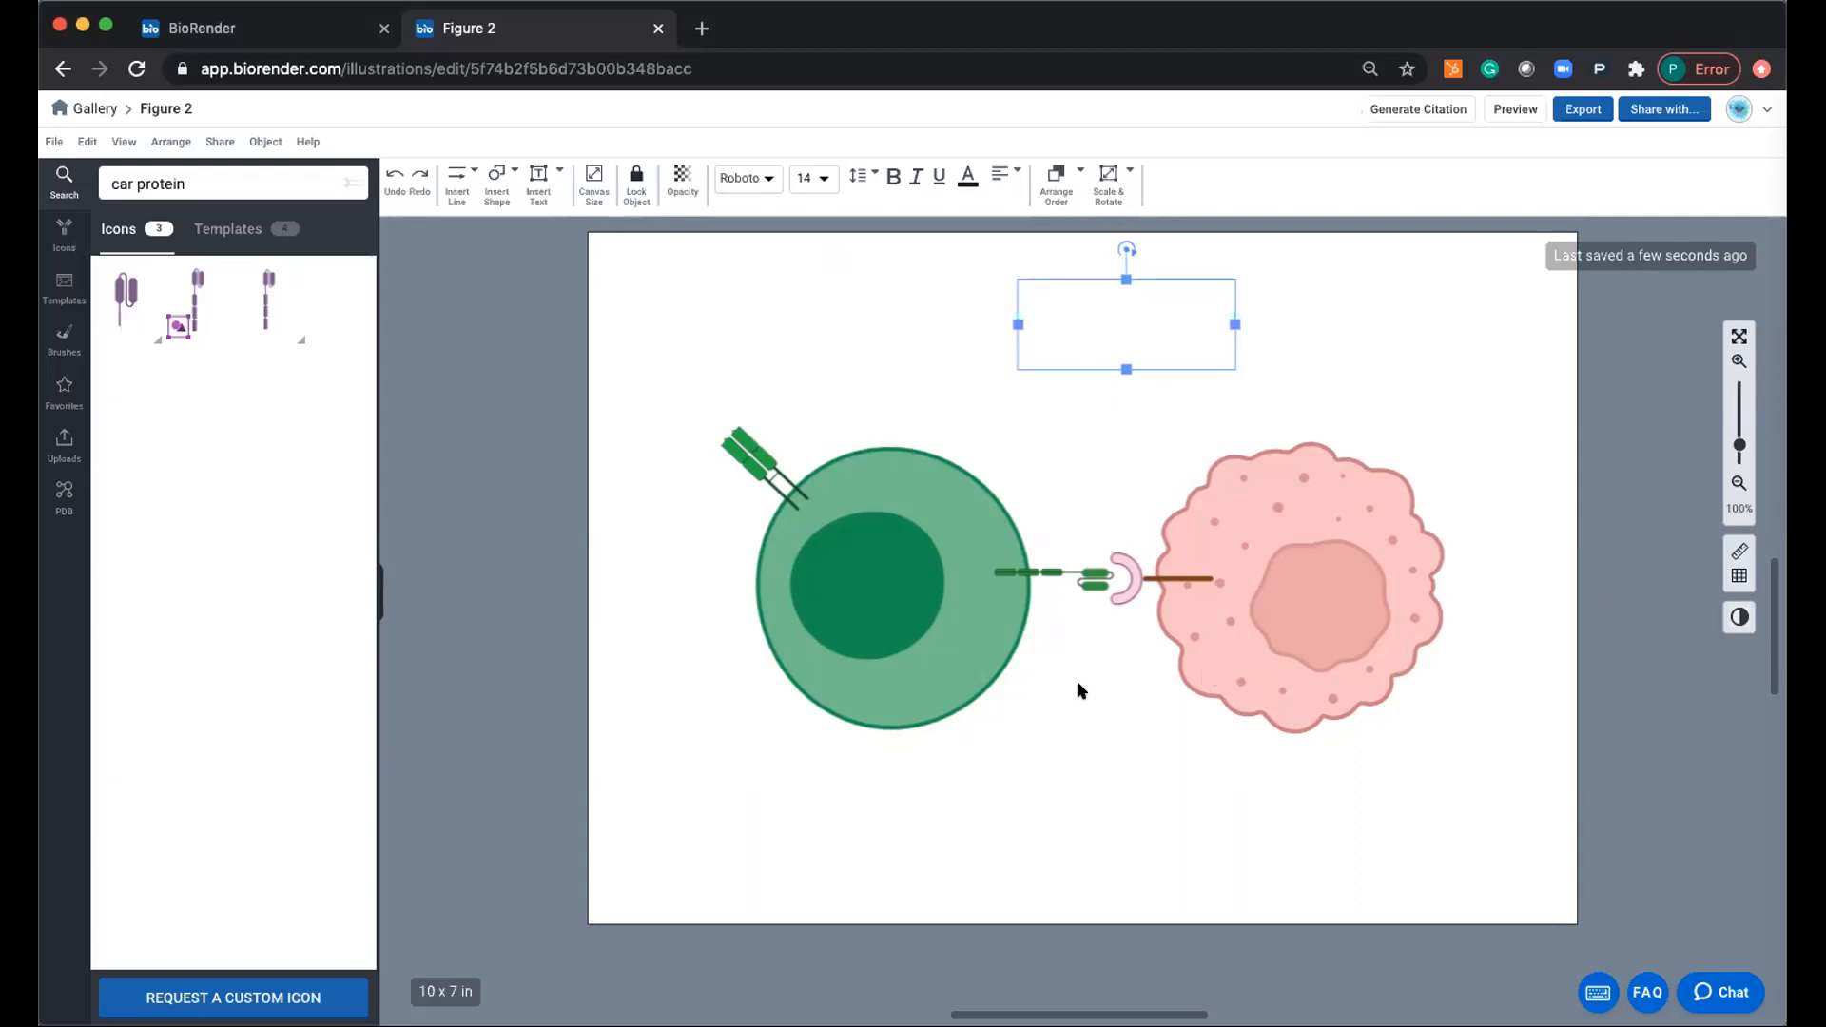
Try a dark grey icon color on the cancer cell and restore its light pink color.
left_click(1262, 496)
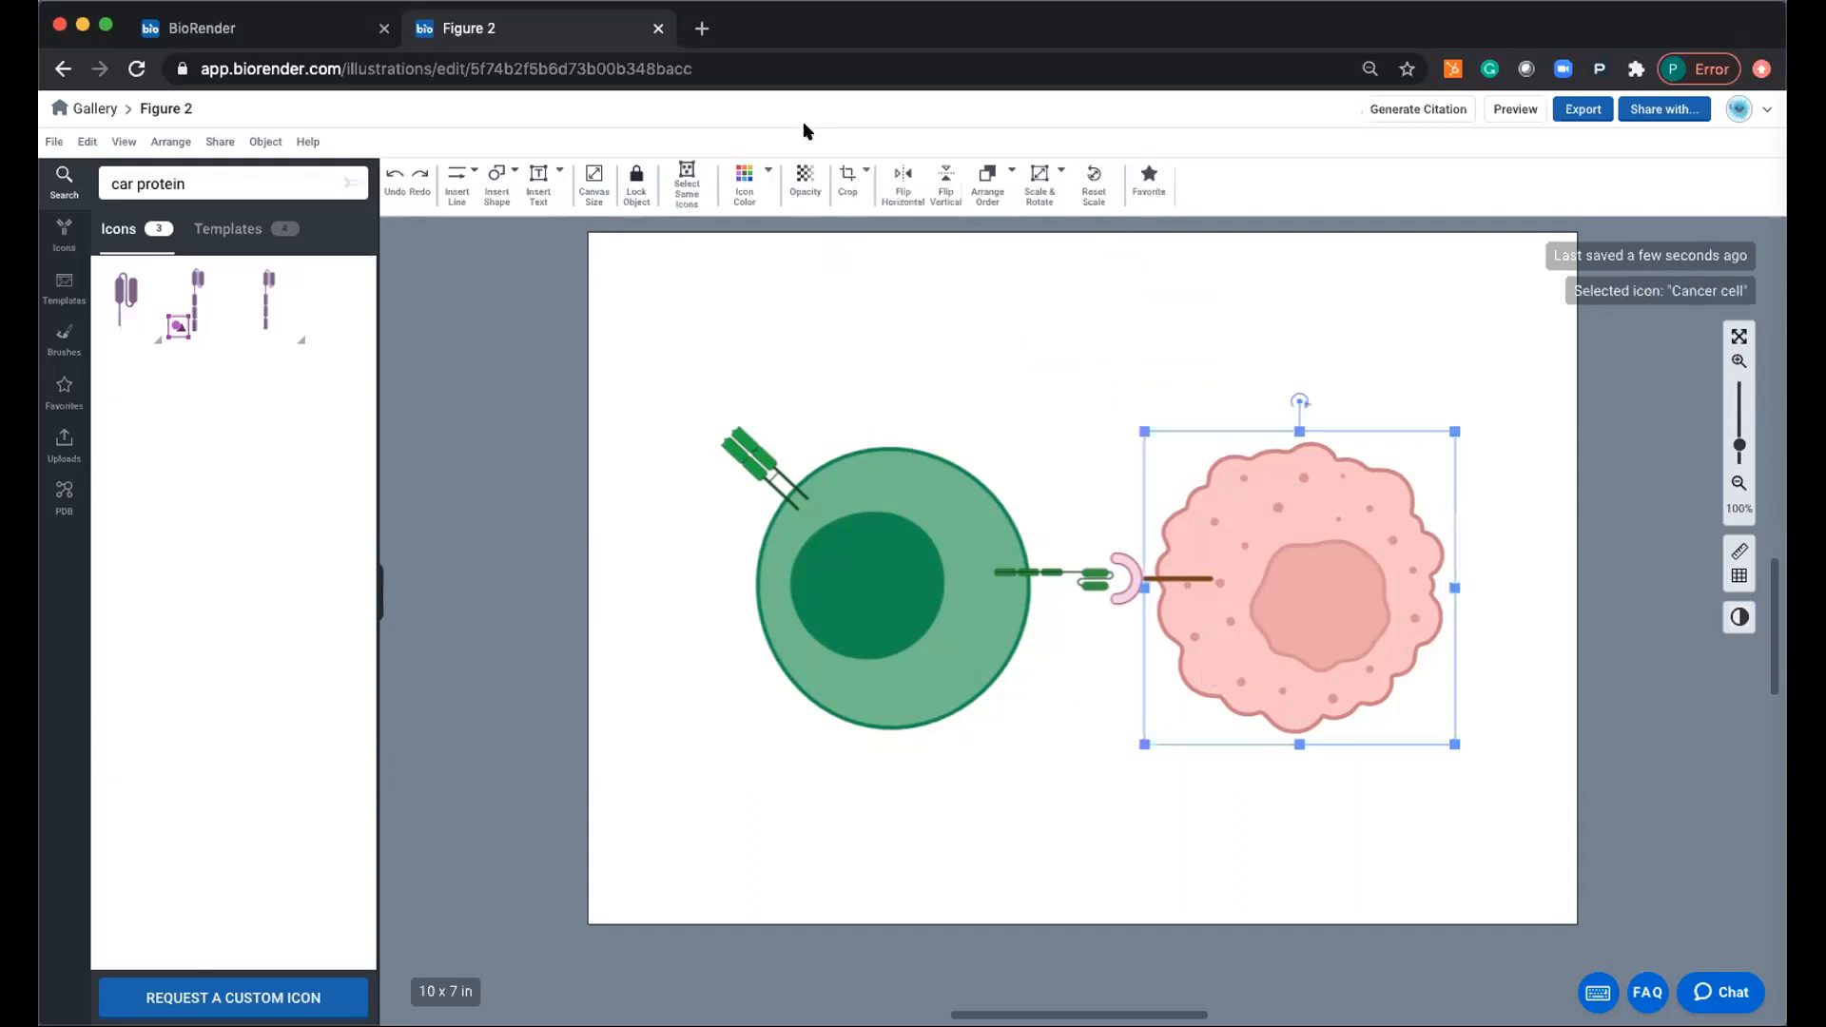
left_click(743, 172)
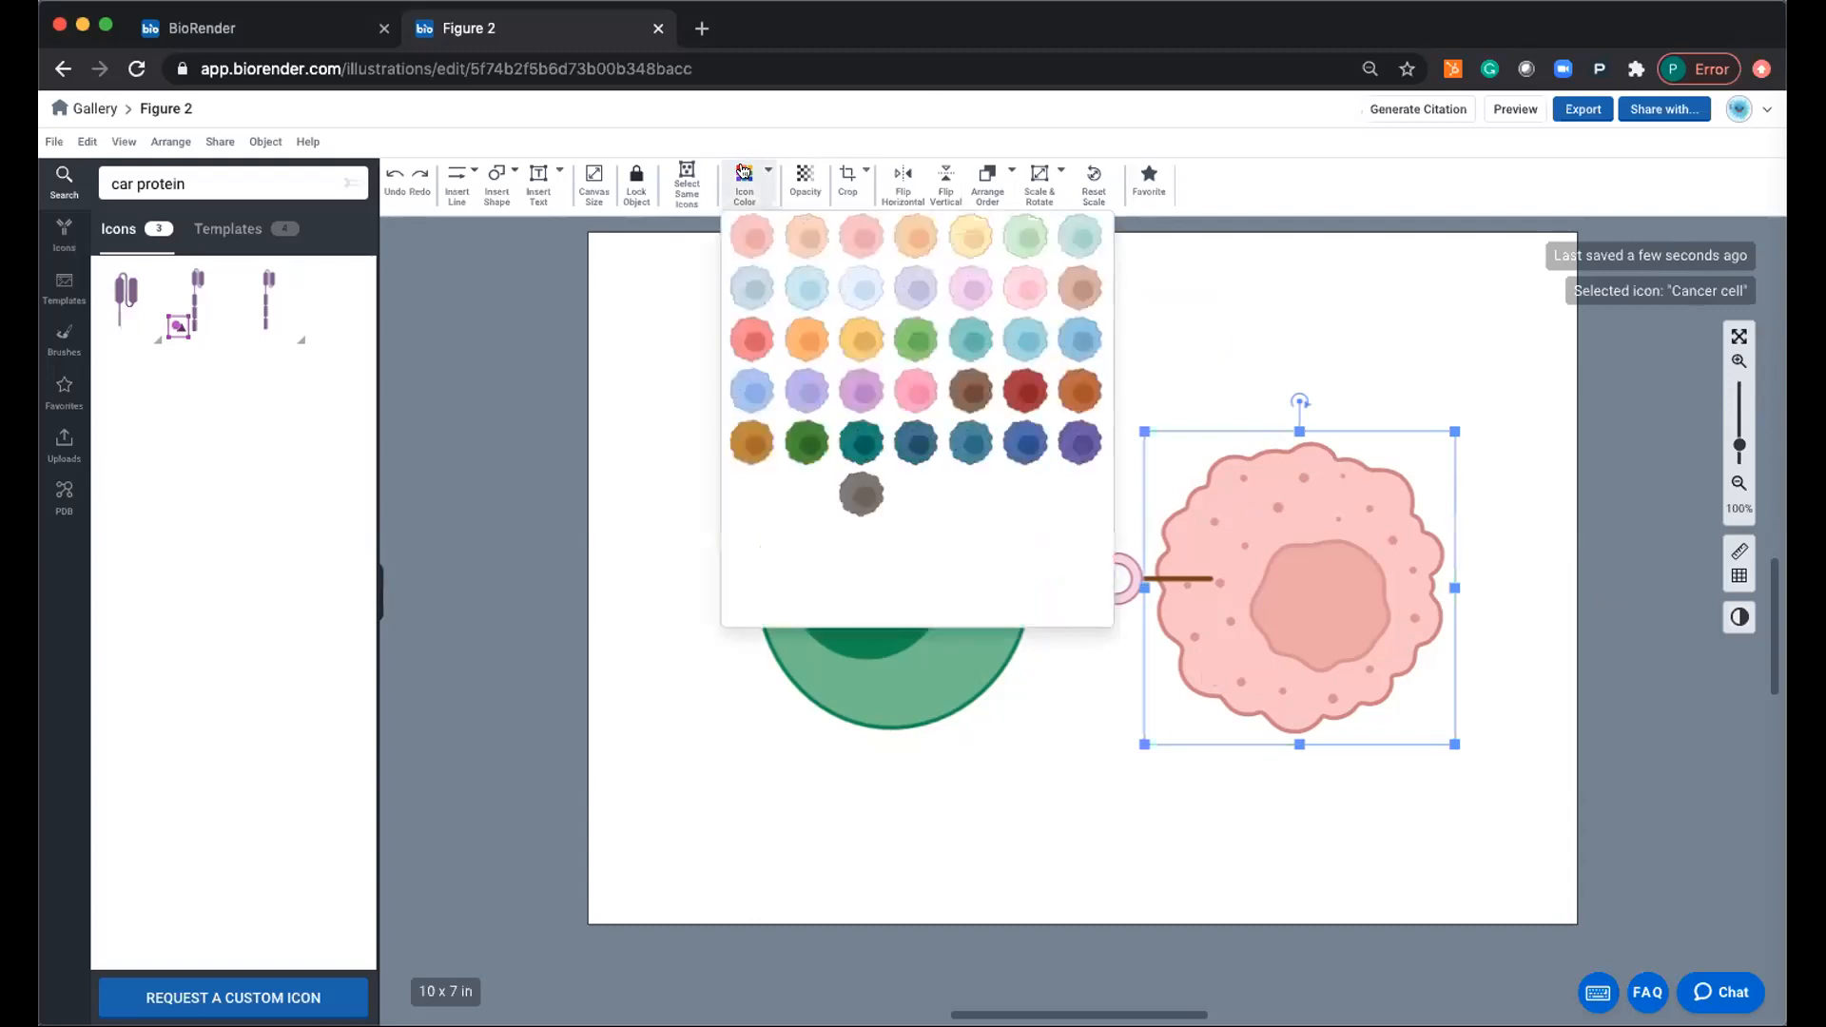
left_click(1025, 546)
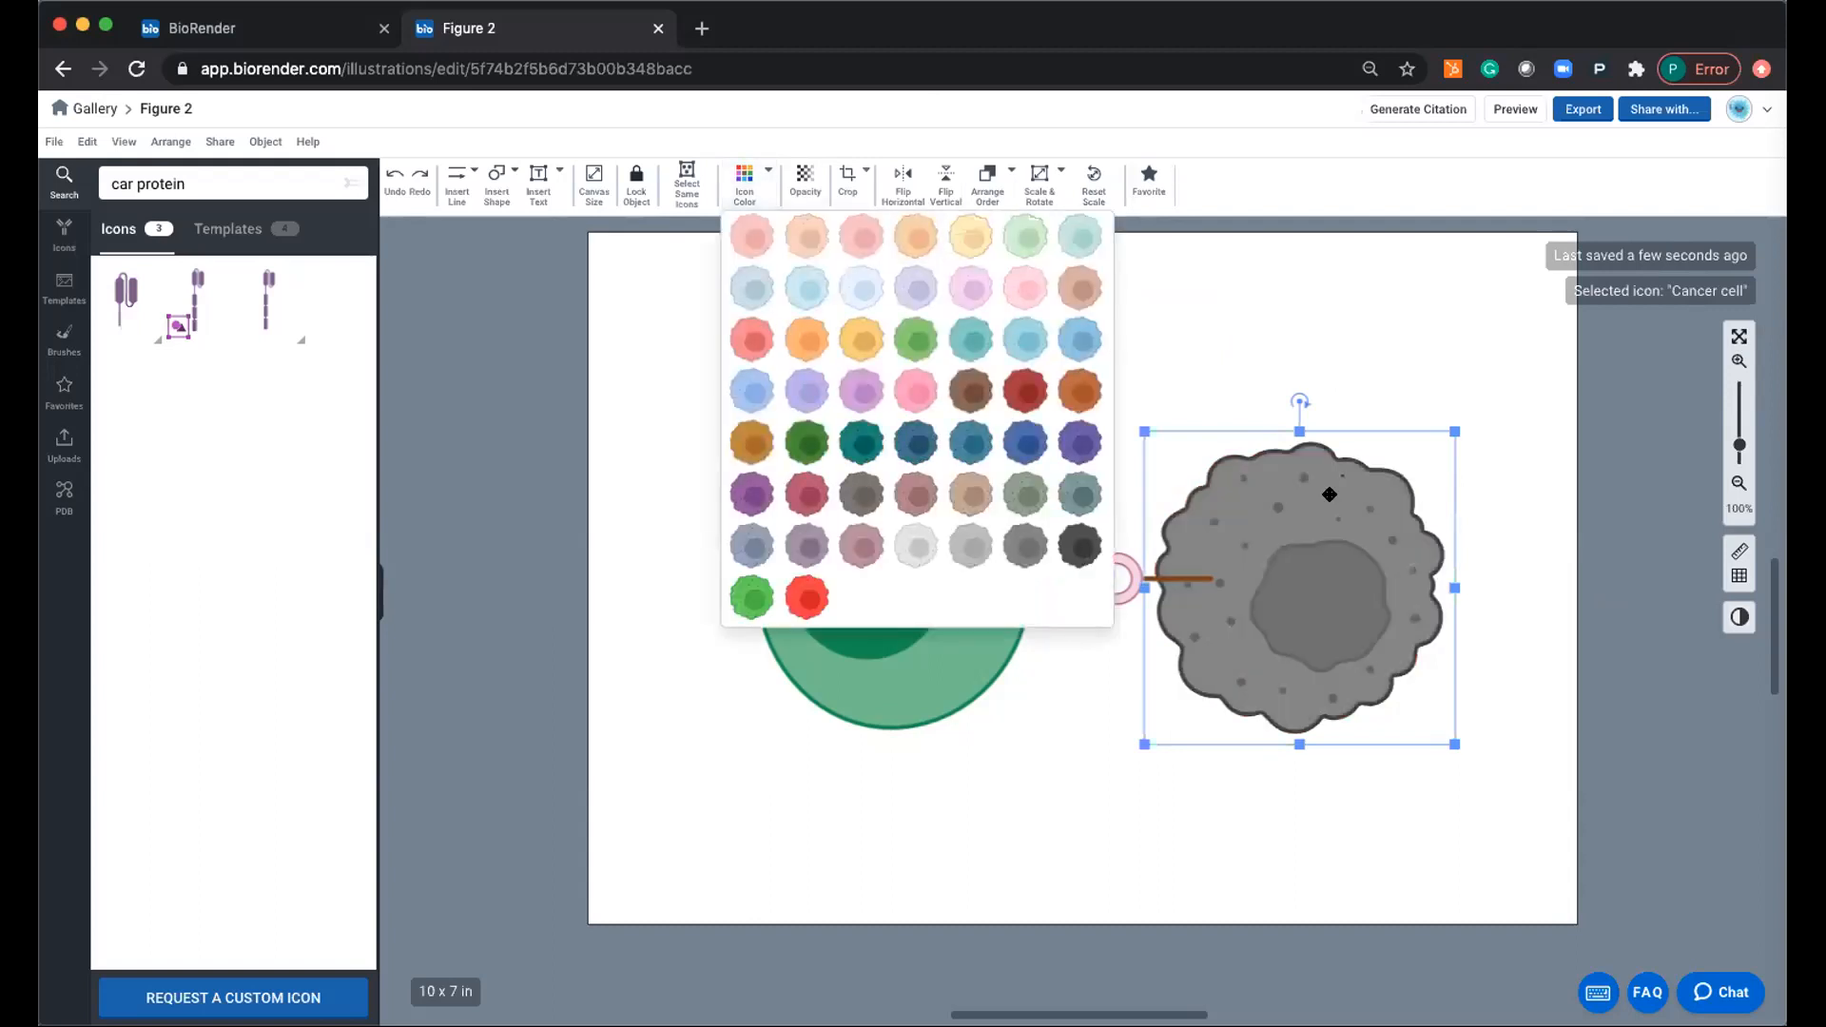
left_click(752, 239)
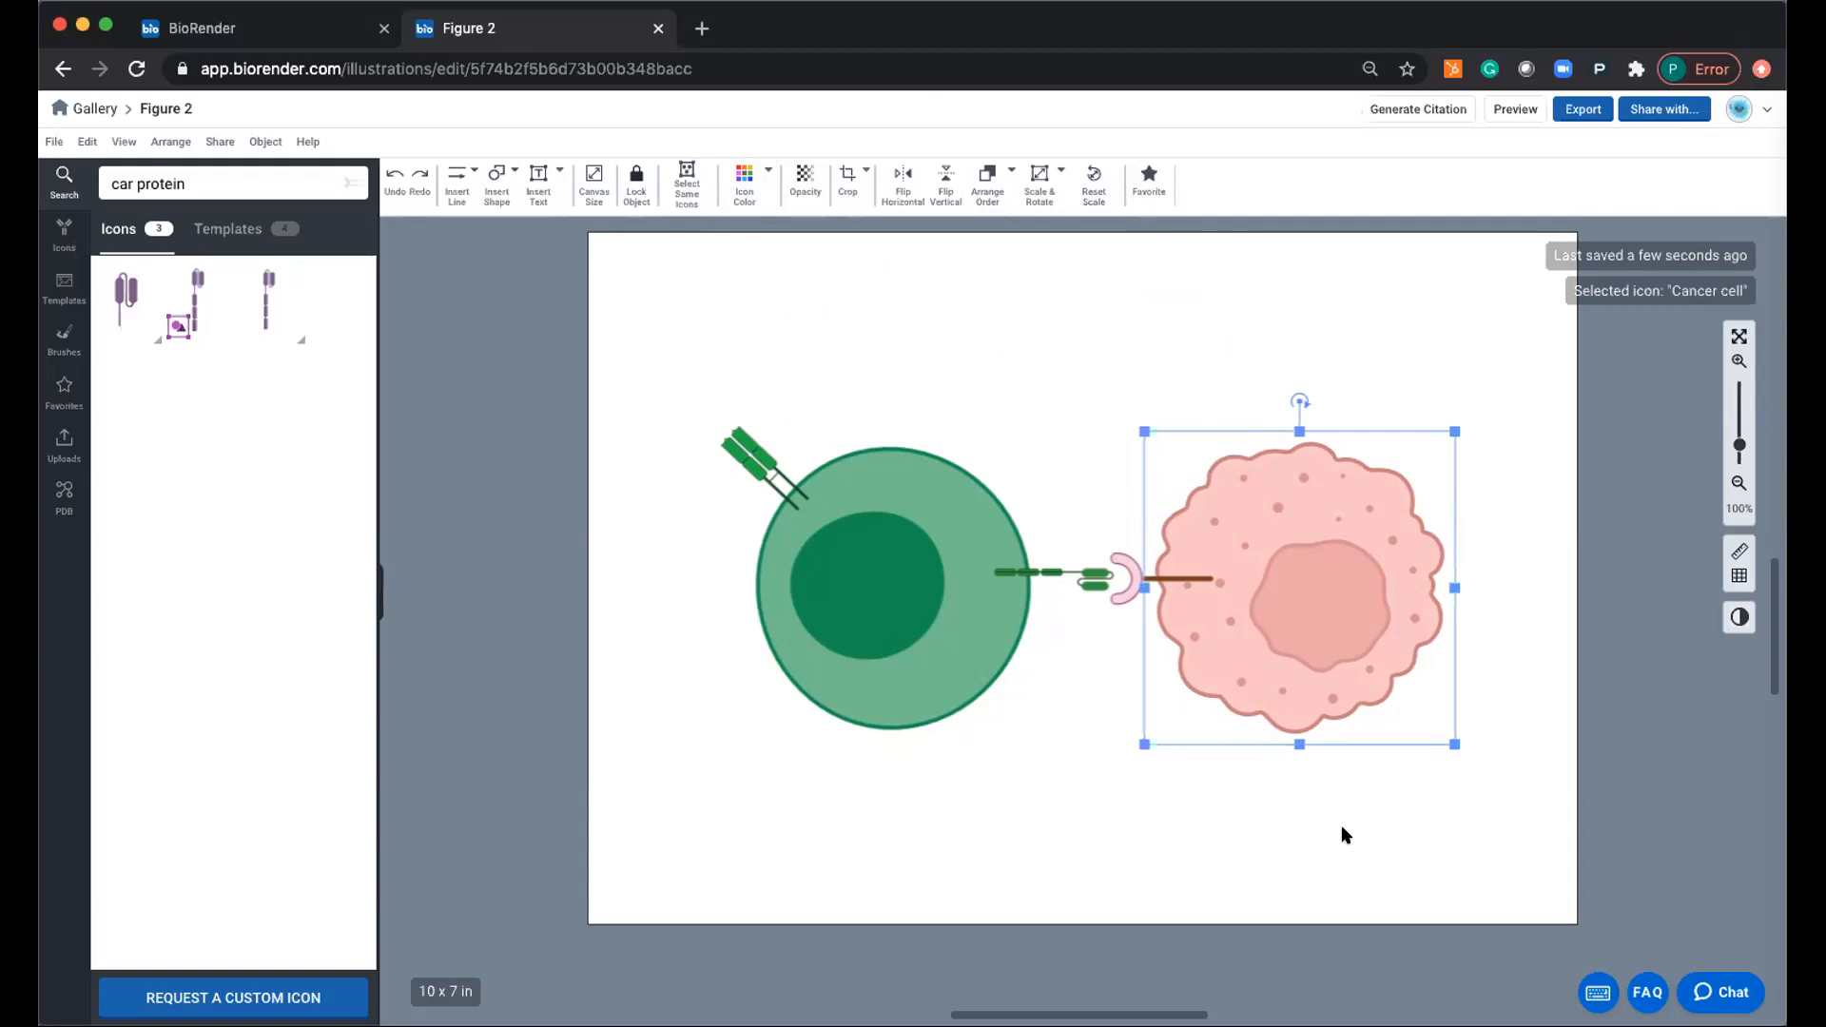
left_click(1367, 785)
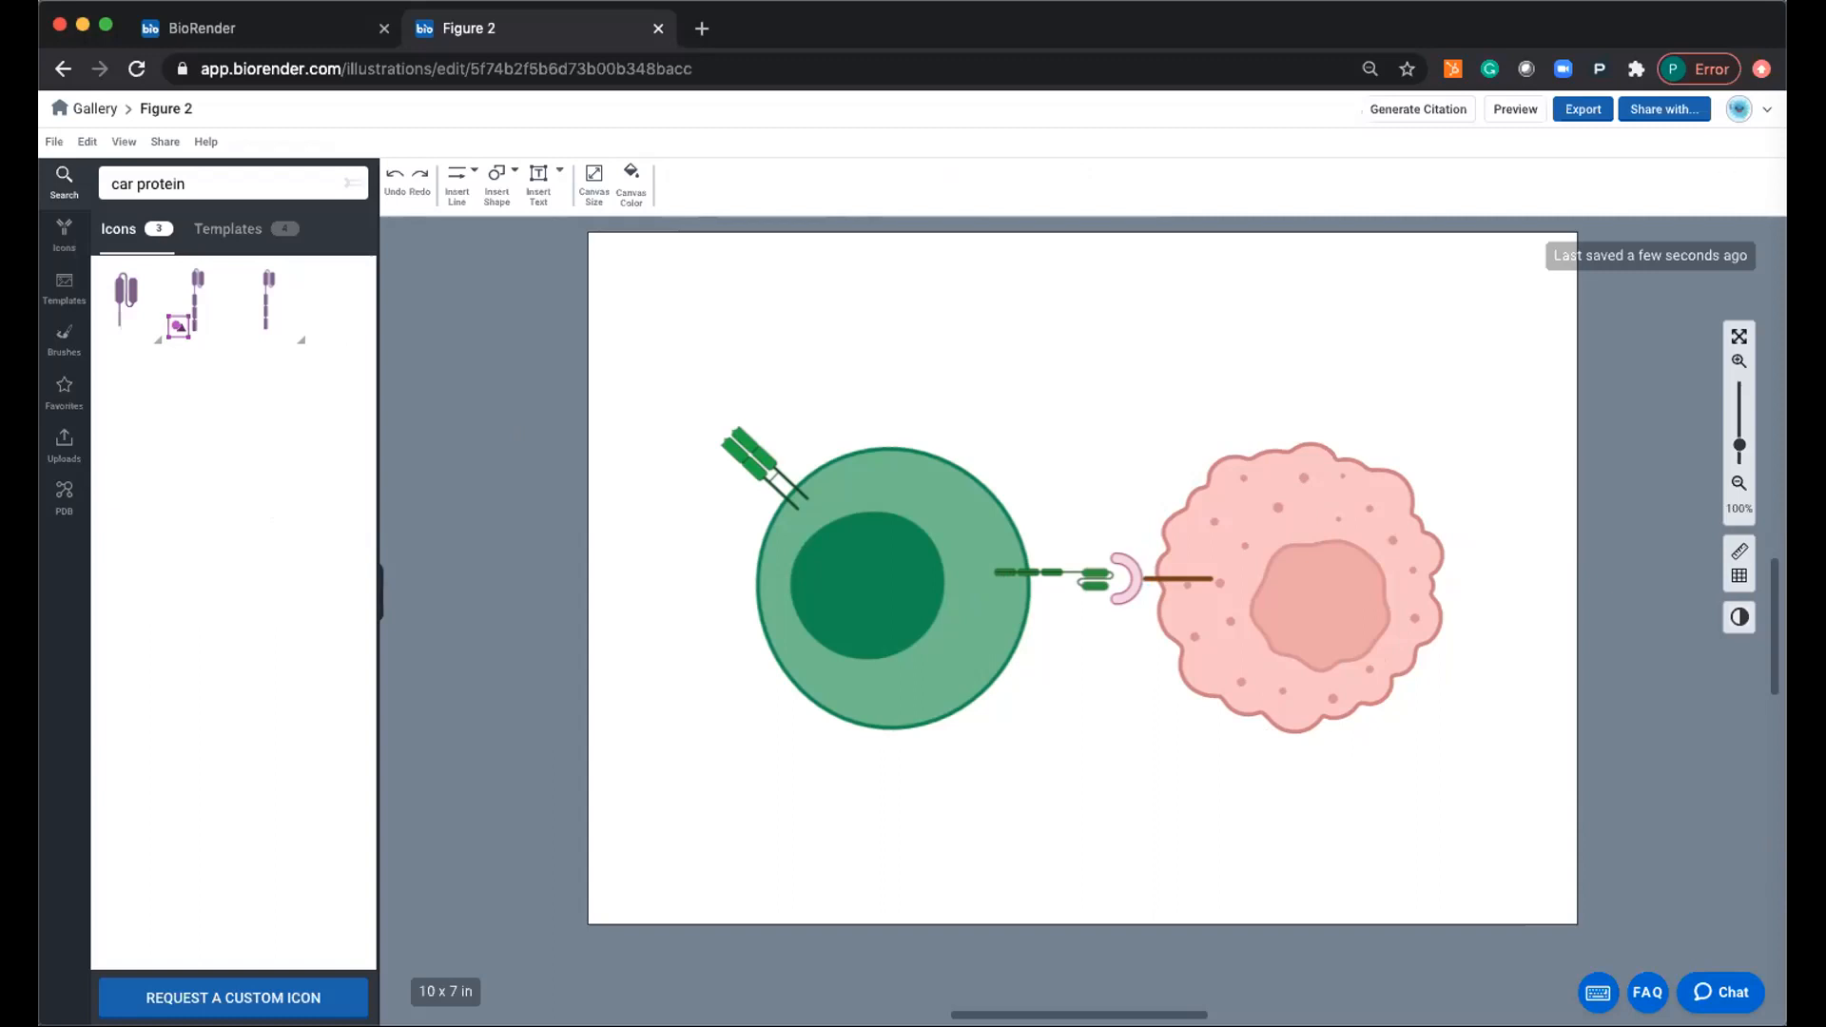
Insert a right-angled arrow running from the CAR protein's inner end into the T cell's nucleus, pointing down.
key("super+Tab")
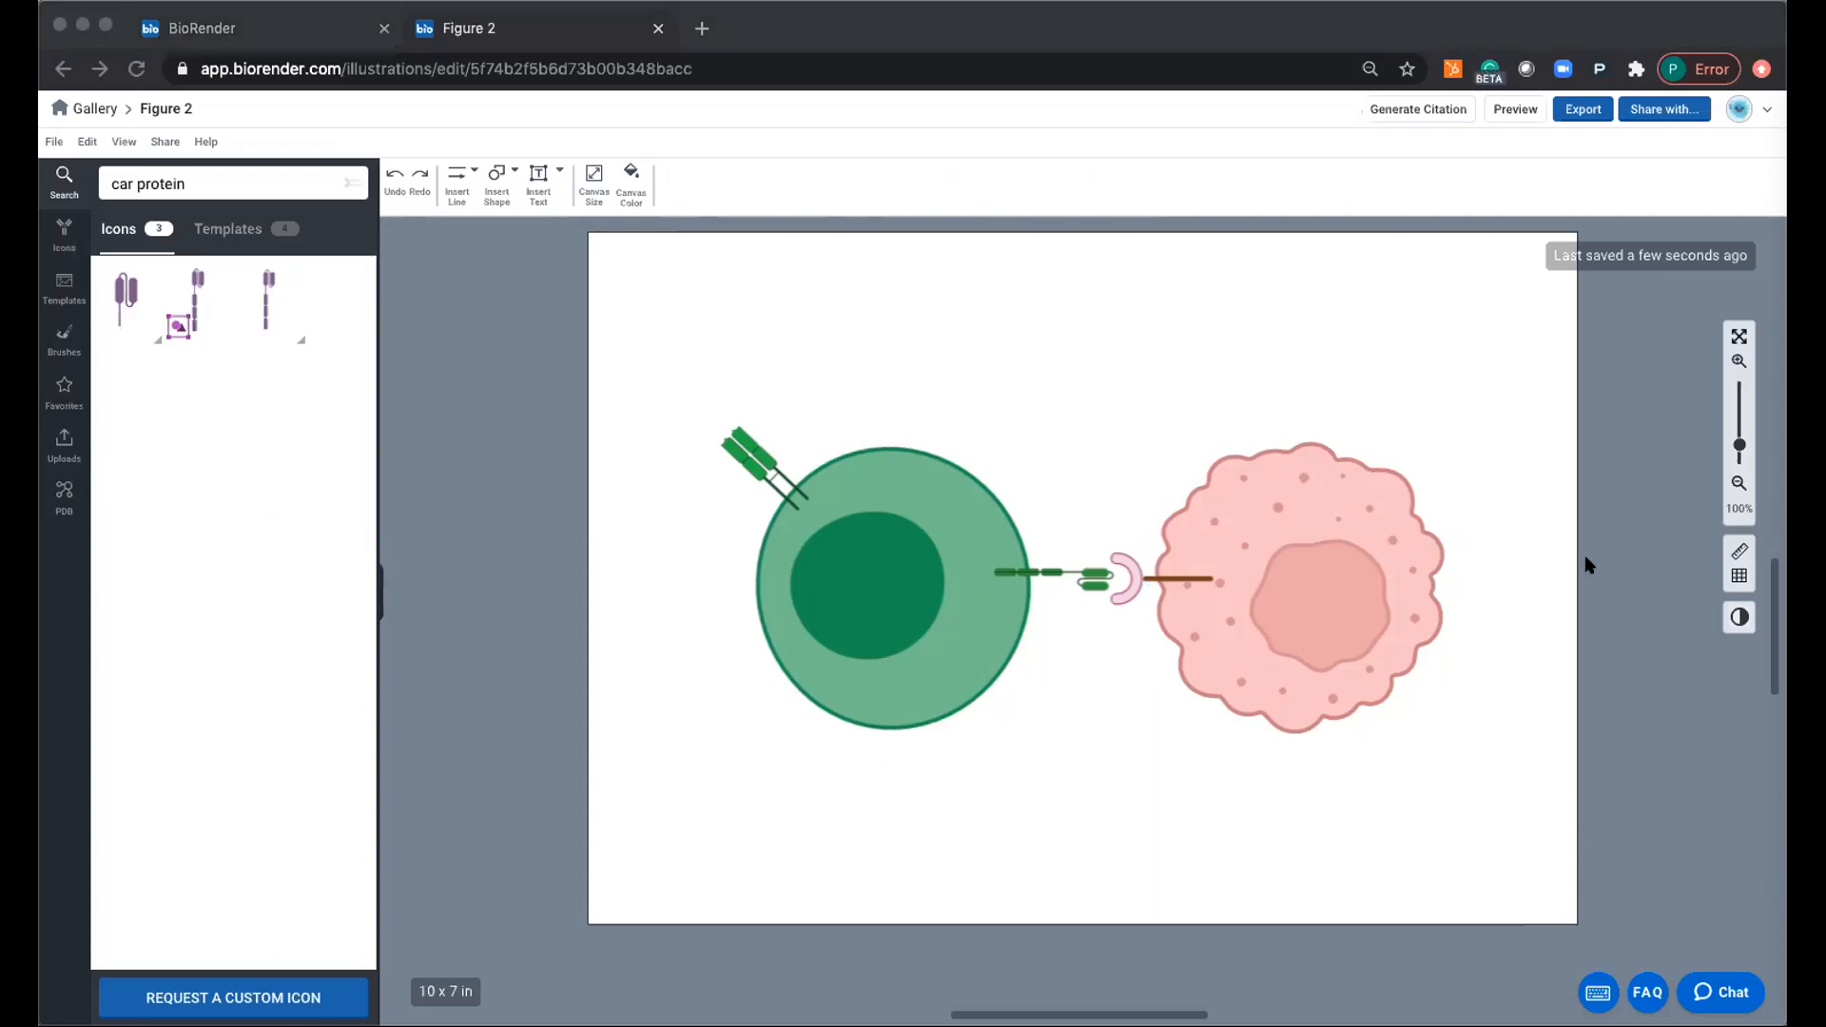
left_click(457, 173)
mouse_move(500, 260)
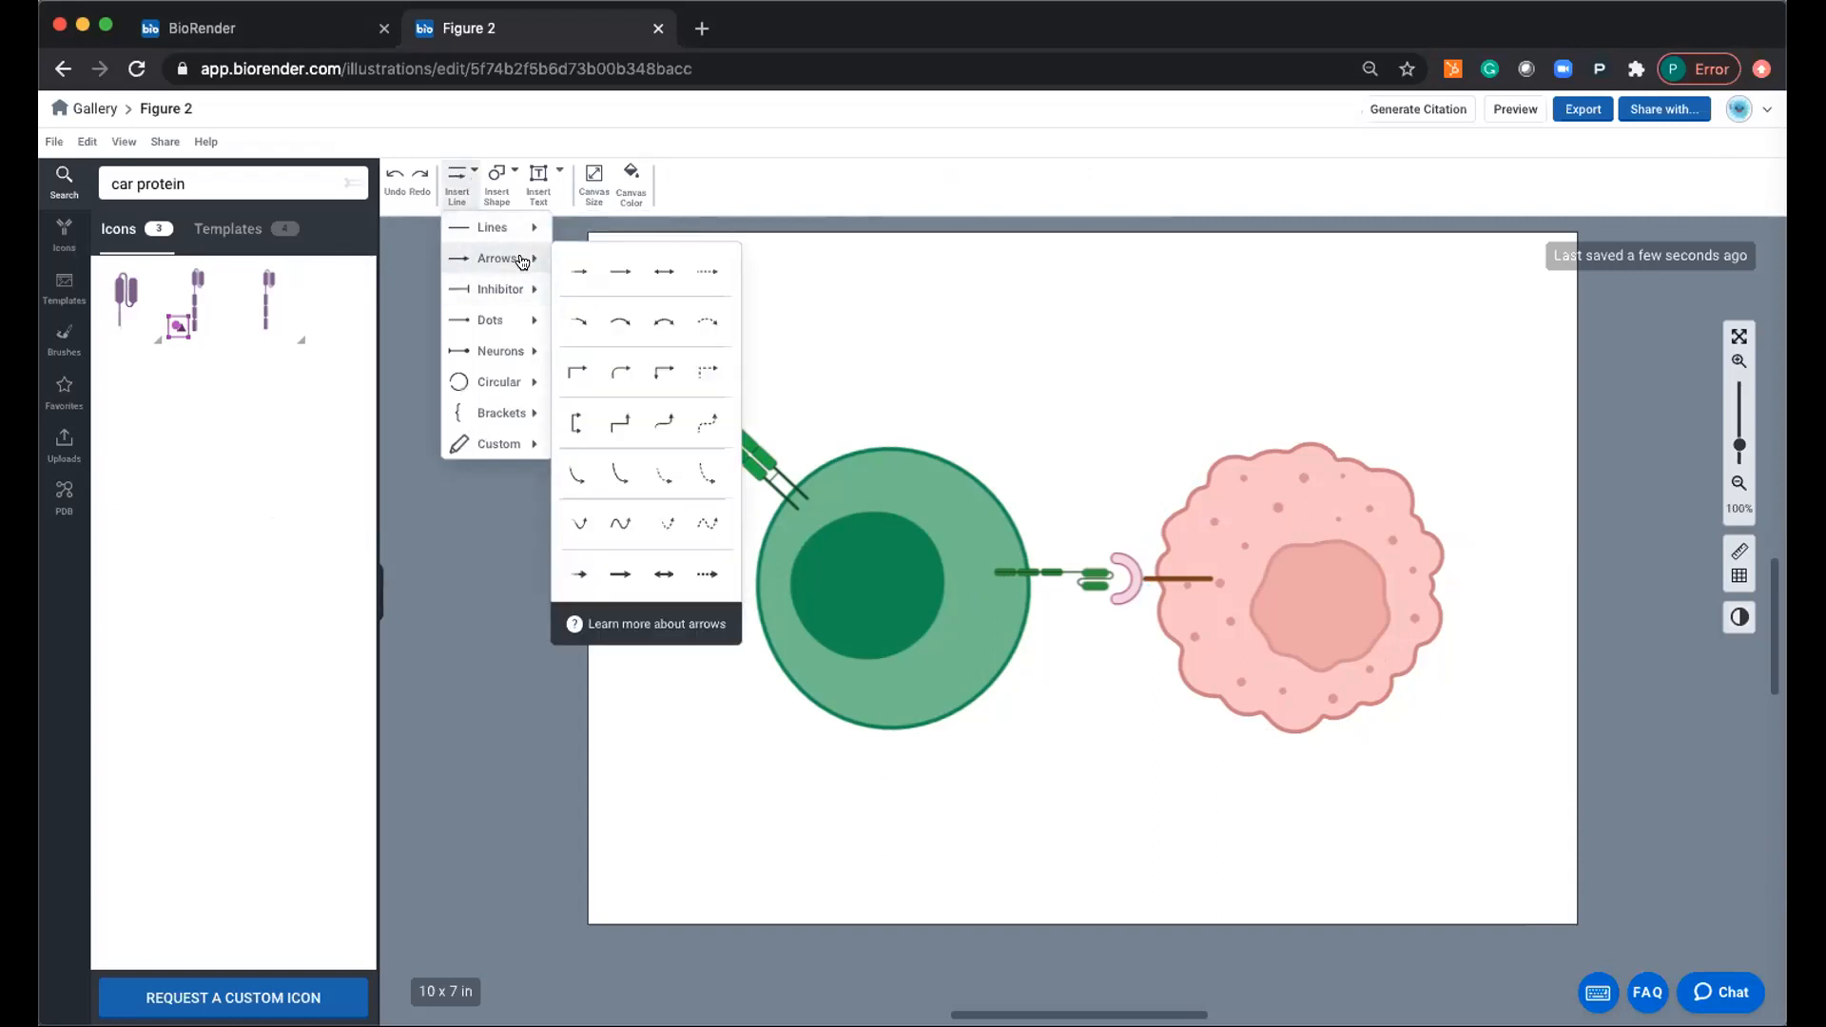
left_click(590, 373)
mouse_move(971, 567)
left_mouse_down()
mouse_move(867, 572)
mouse_move(867, 554)
mouse_move(912, 583)
mouse_move(865, 617)
mouse_move(860, 565)
mouse_move(864, 601)
left_mouse_up()
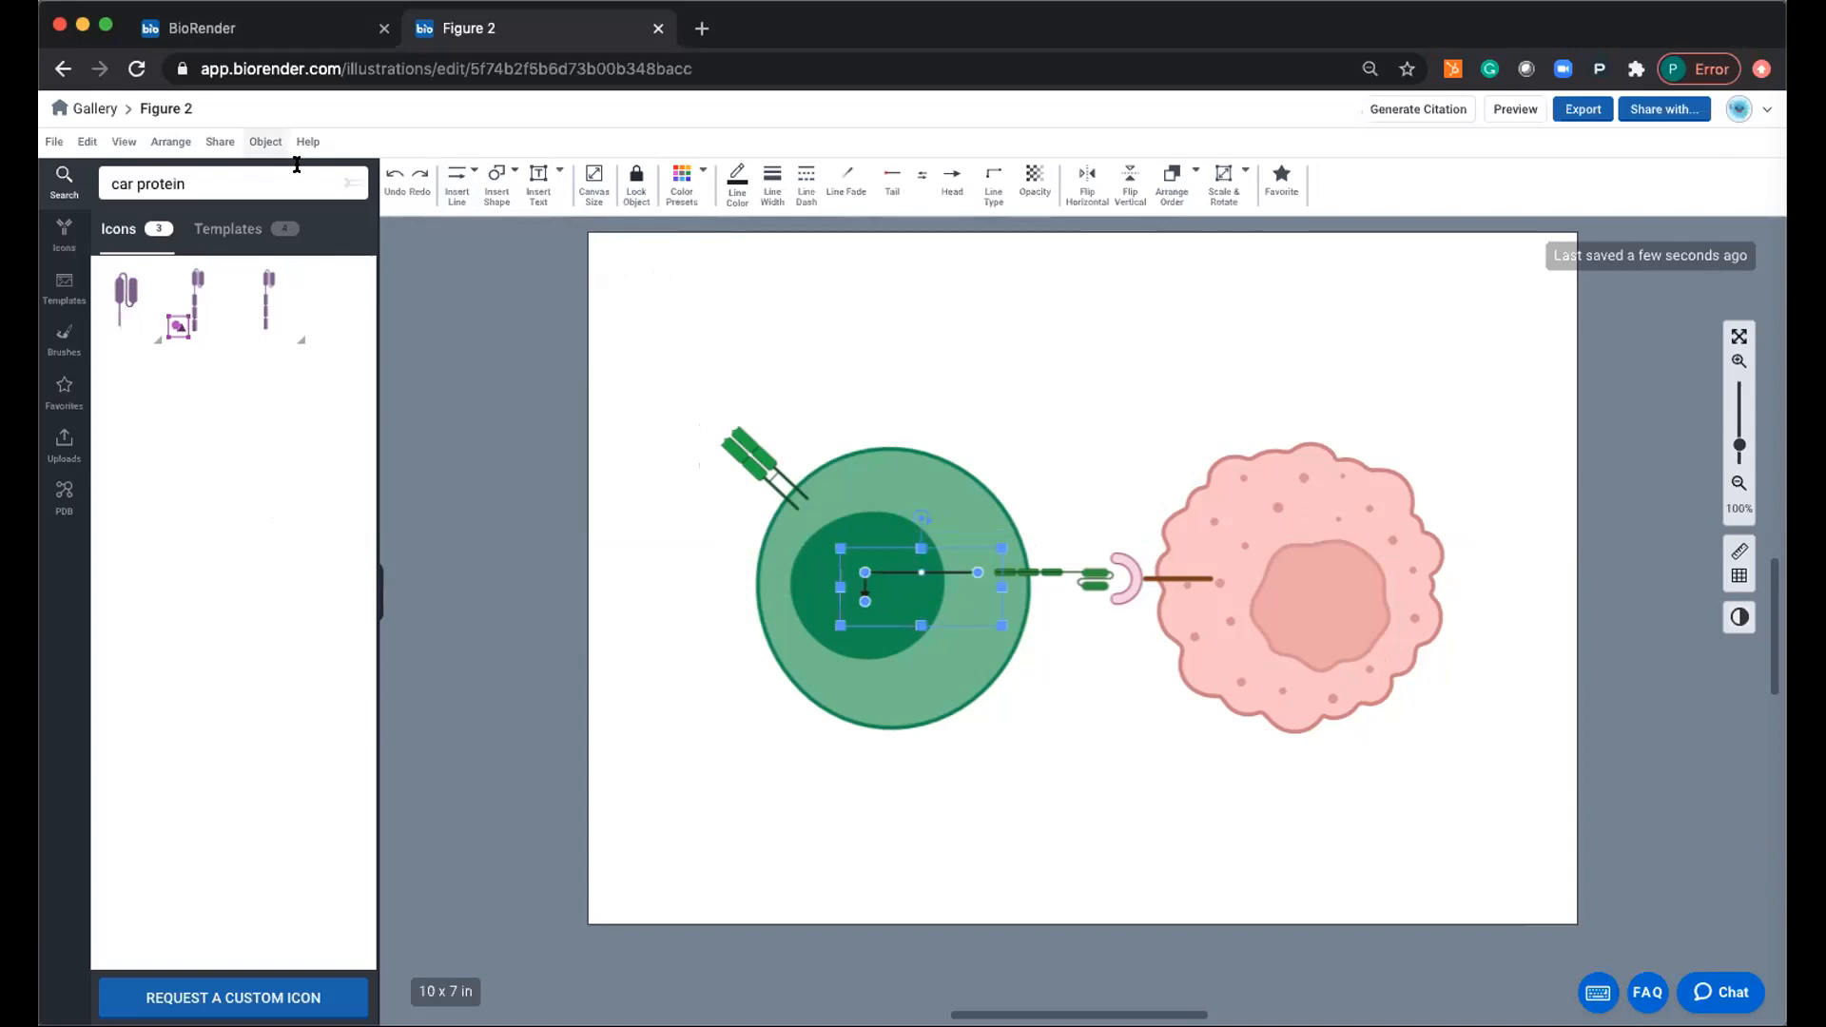
Search for "dna" and place the "DNA (medium)" icon, shrunk, inside the T cell's nucleus just below the arrowhead.
left_click(352, 182)
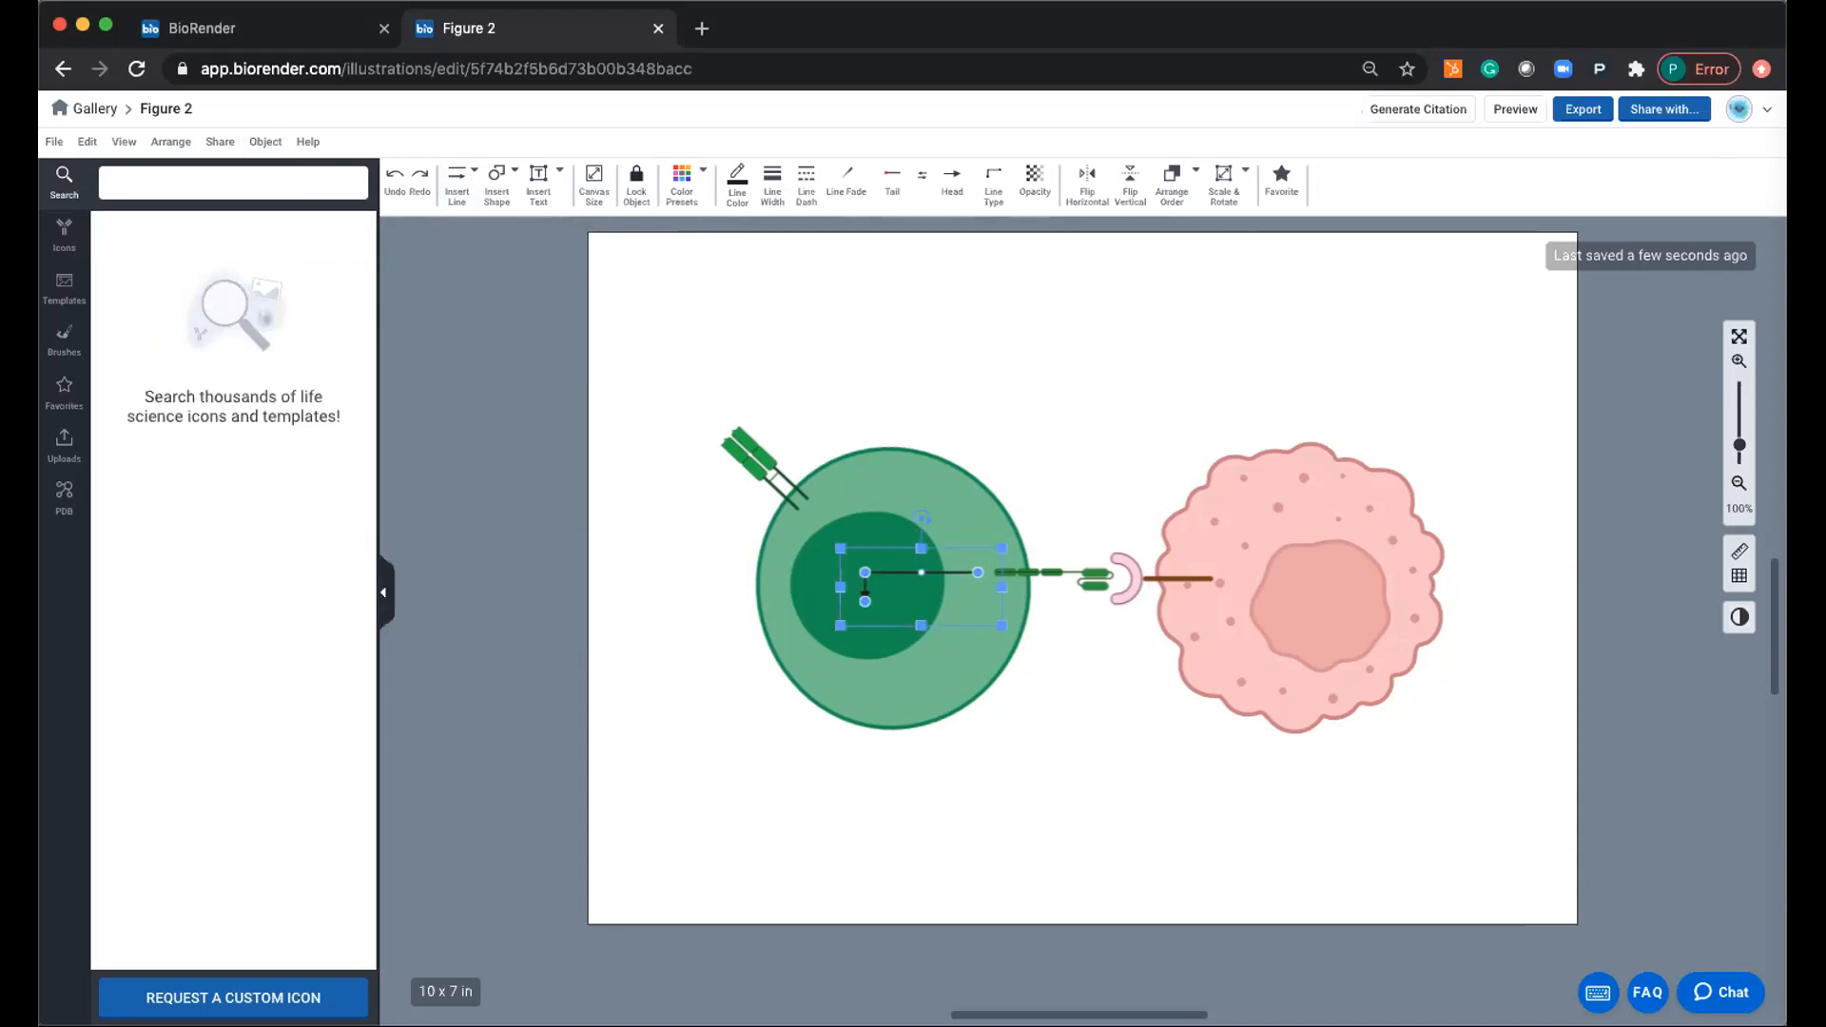
type("dna")
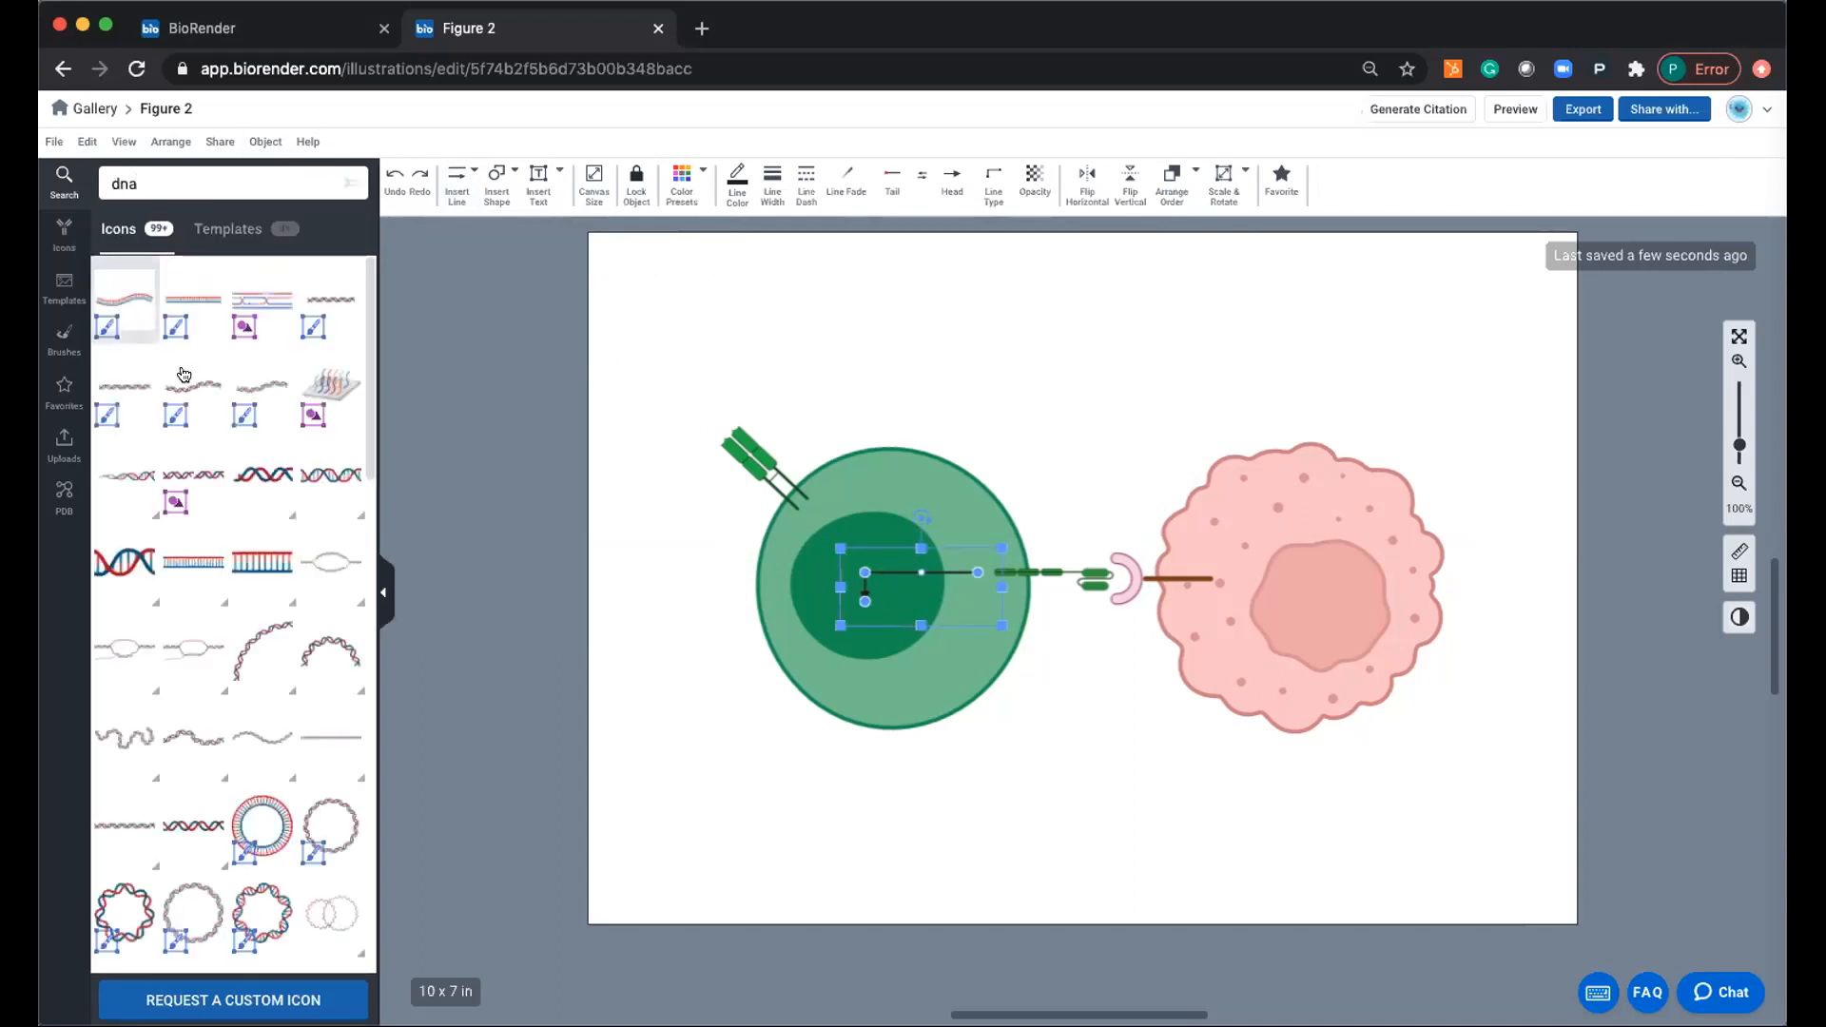
mouse_move(202, 380)
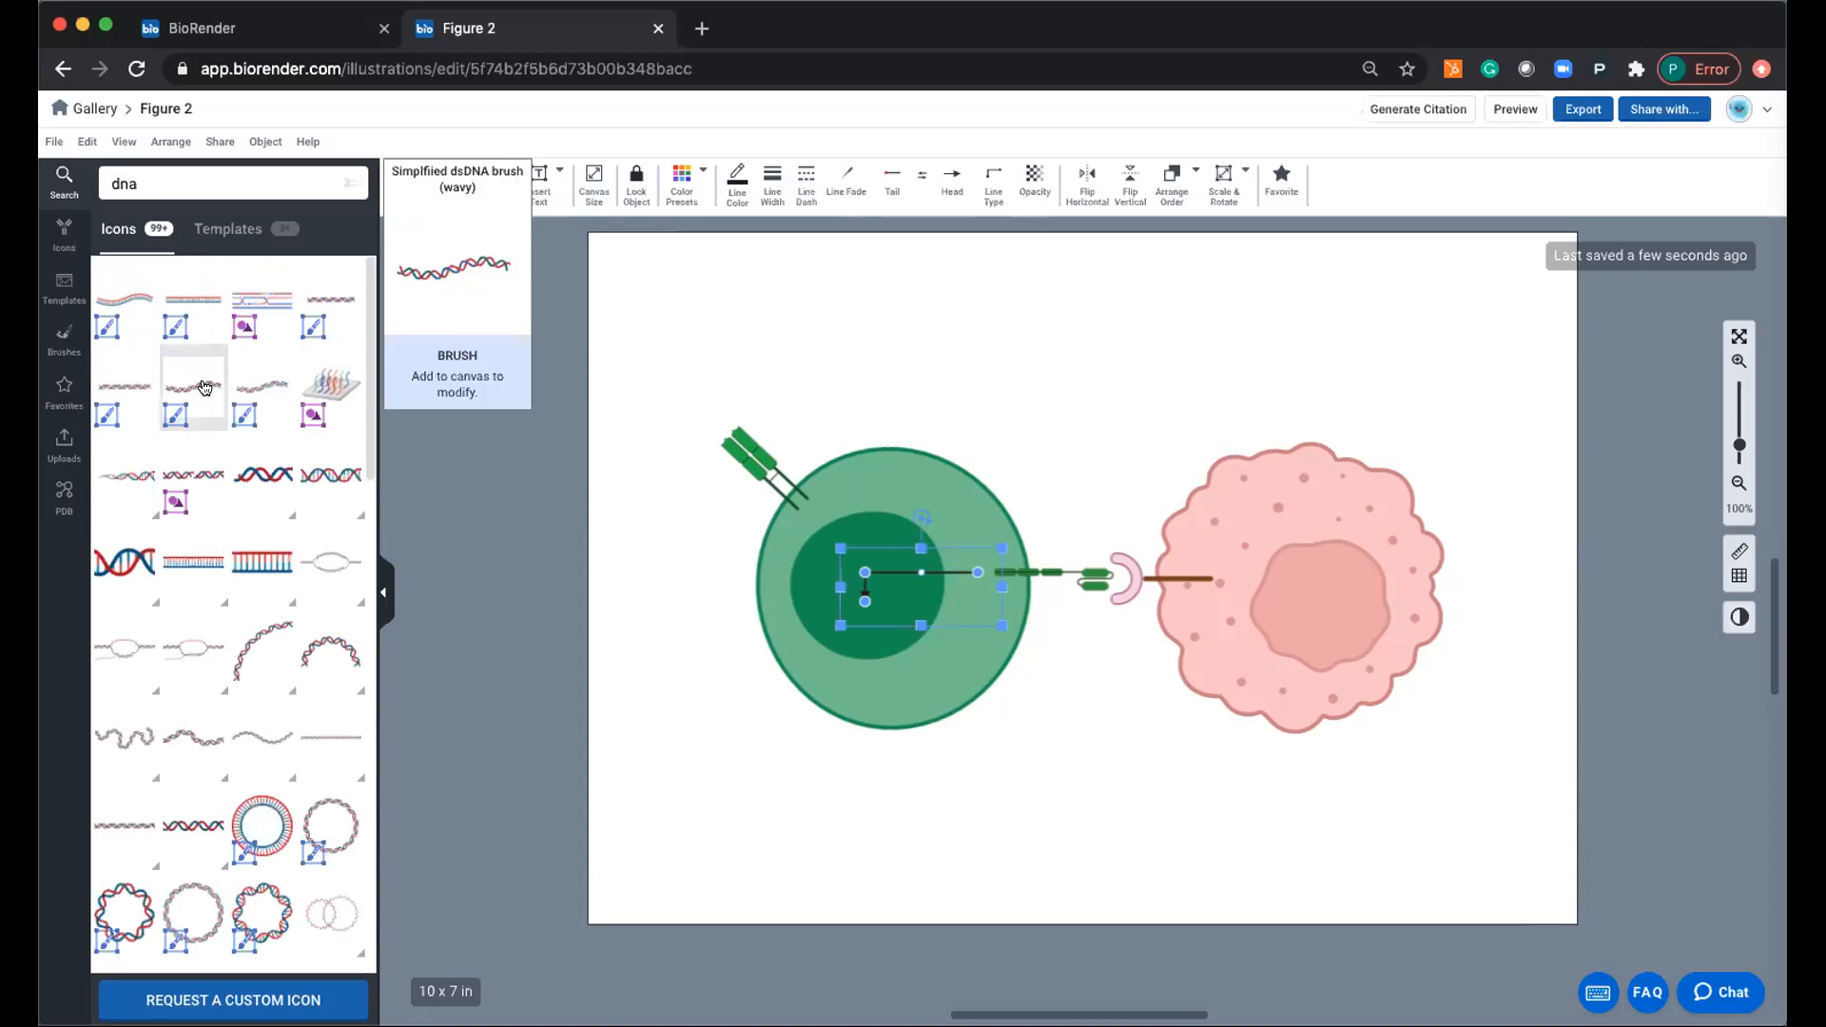
mouse_move(210, 475)
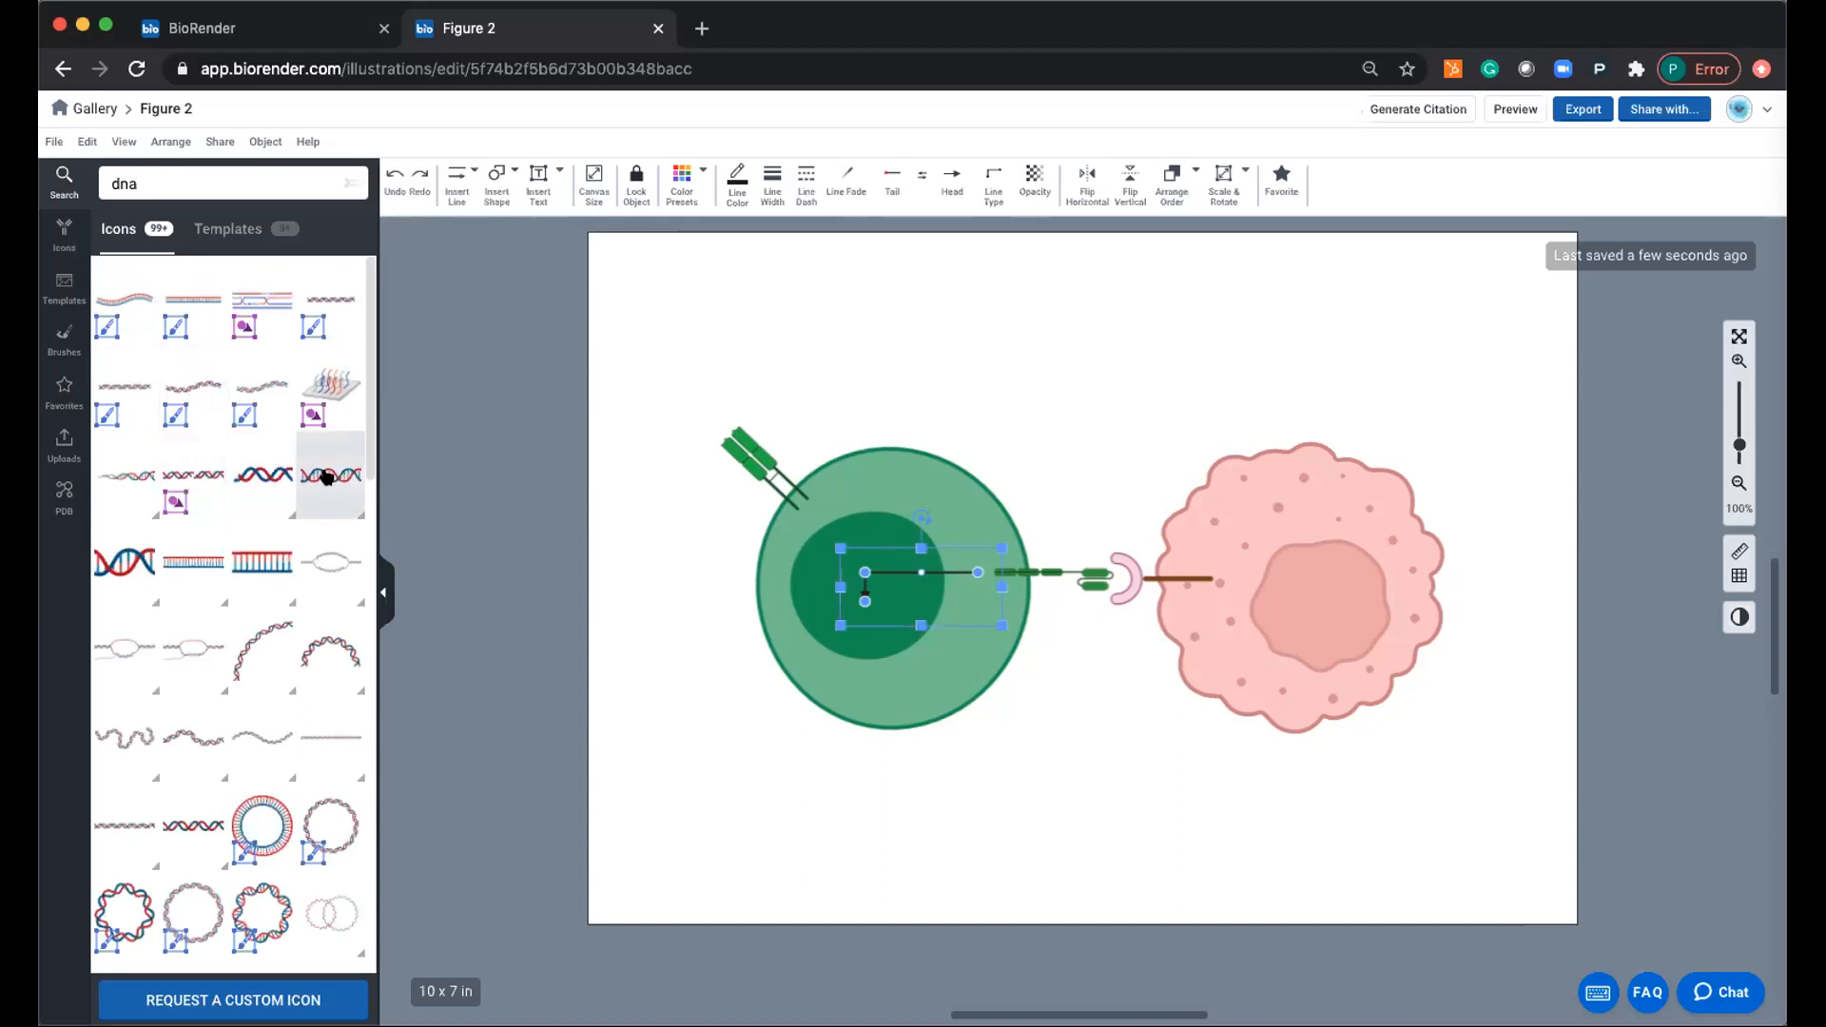
left_click_drag(315, 474, 853, 619)
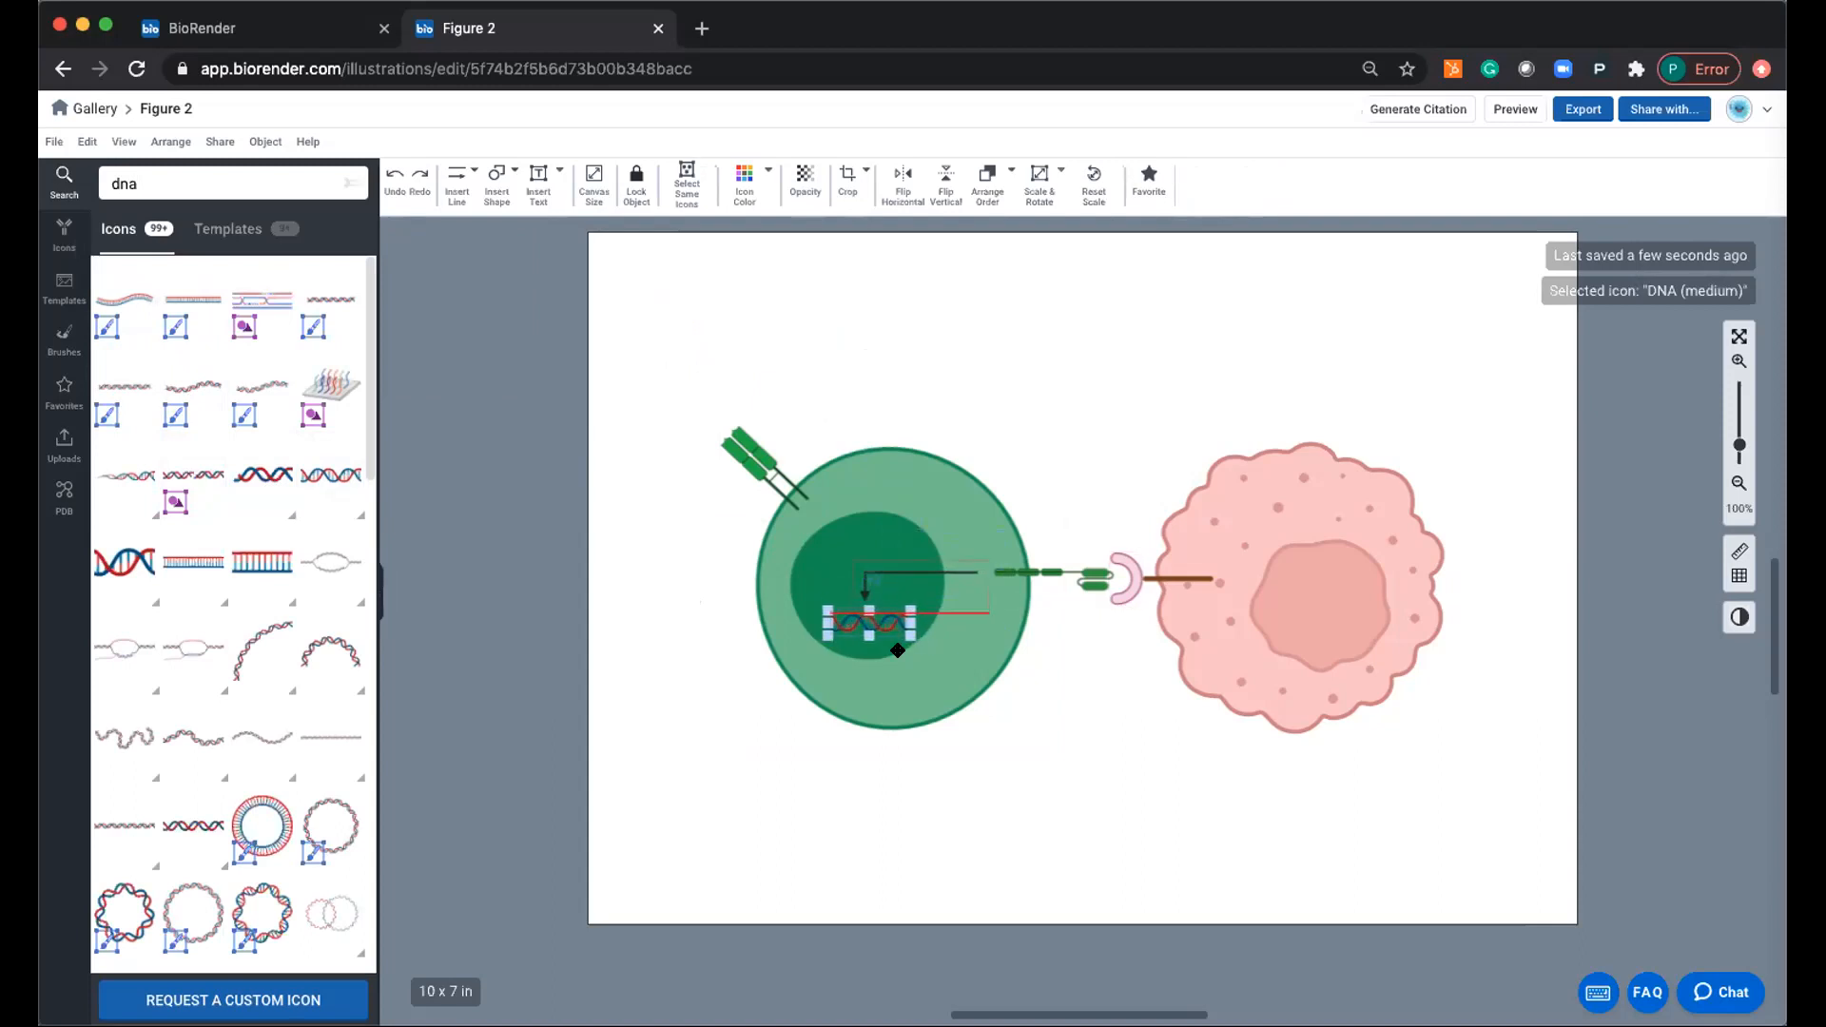
left_click(1094, 780)
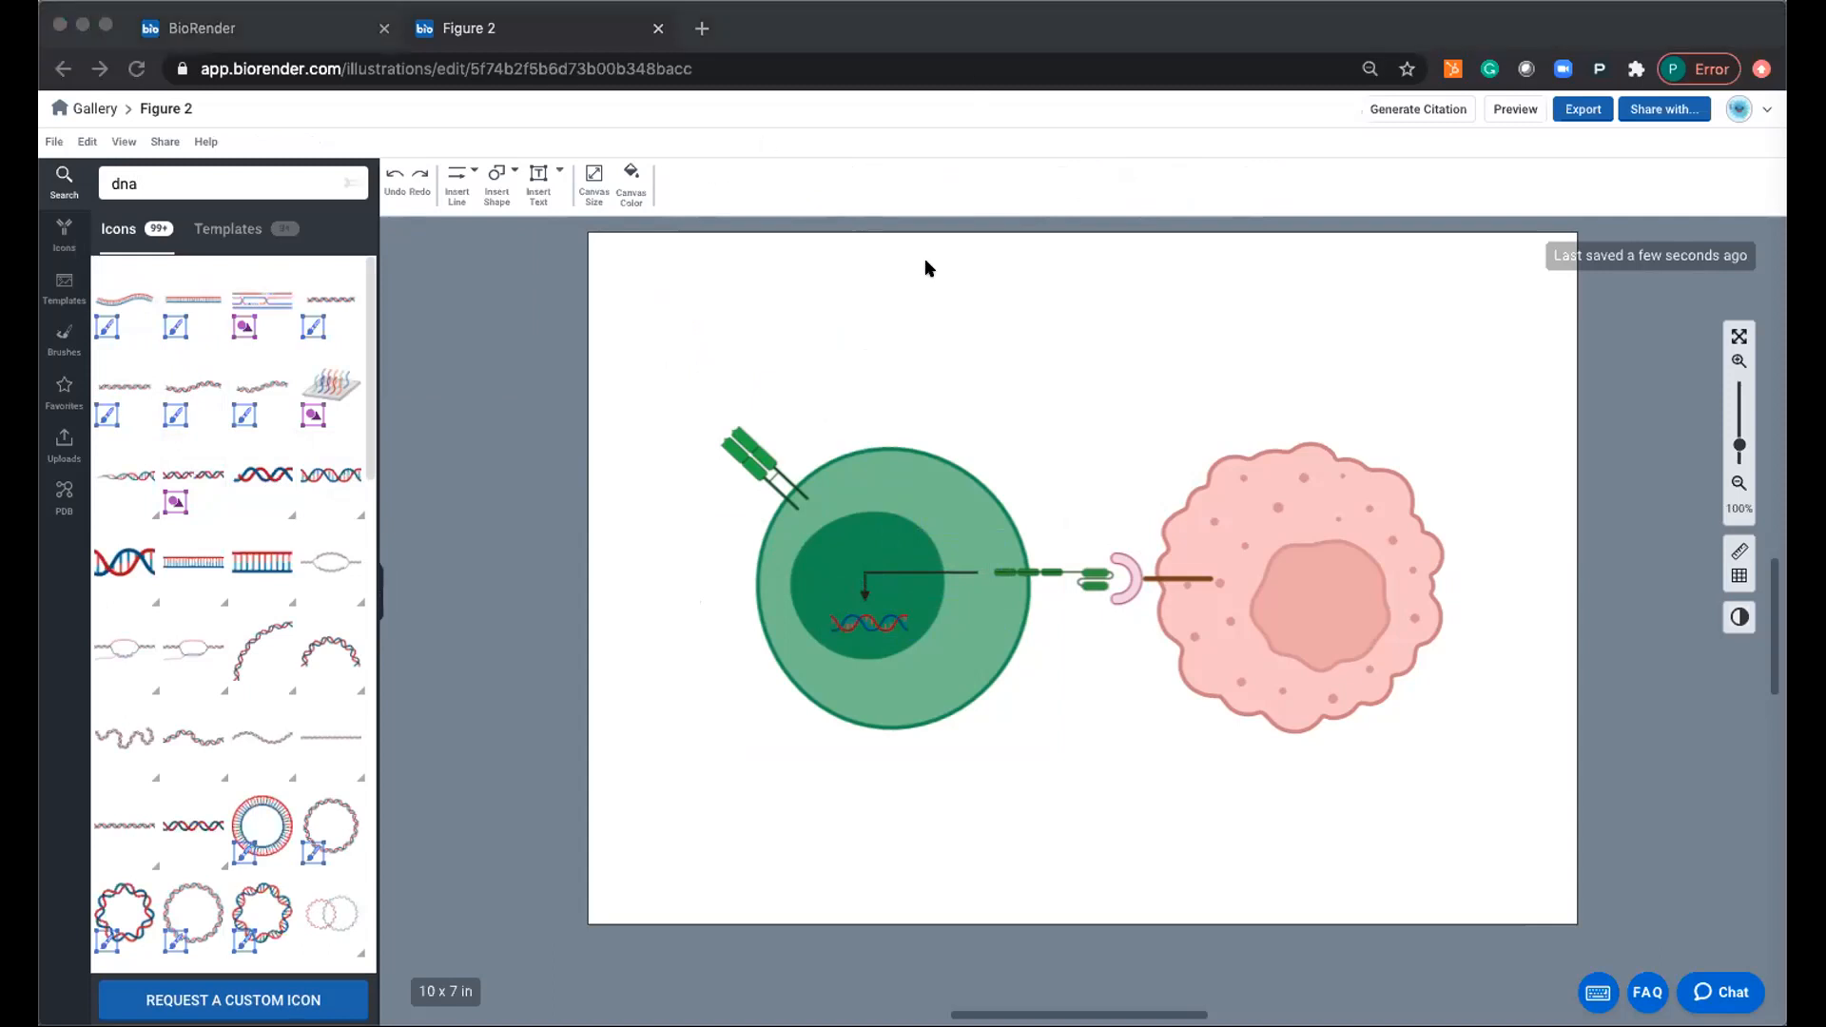
Search the icon library for "cytokine".
left_click(350, 178)
type("cto")
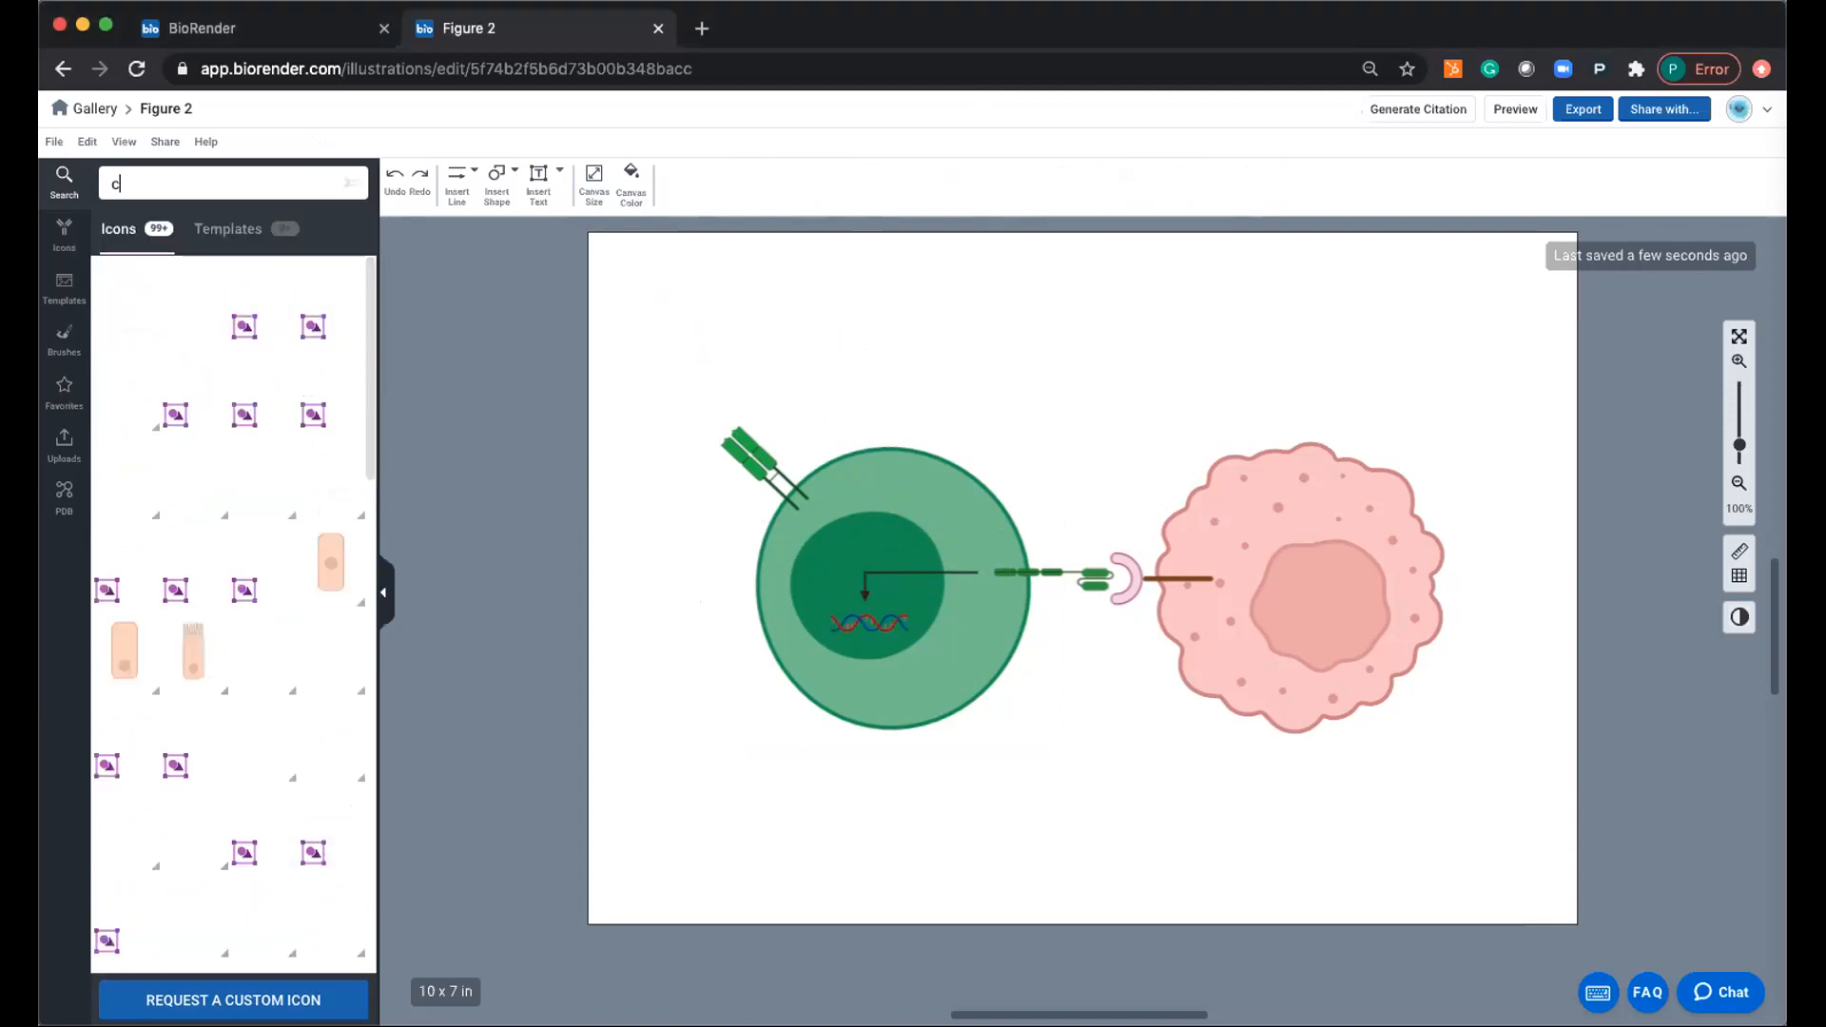
key("BackSpace")
key("BackSpace")
type("ytokine")
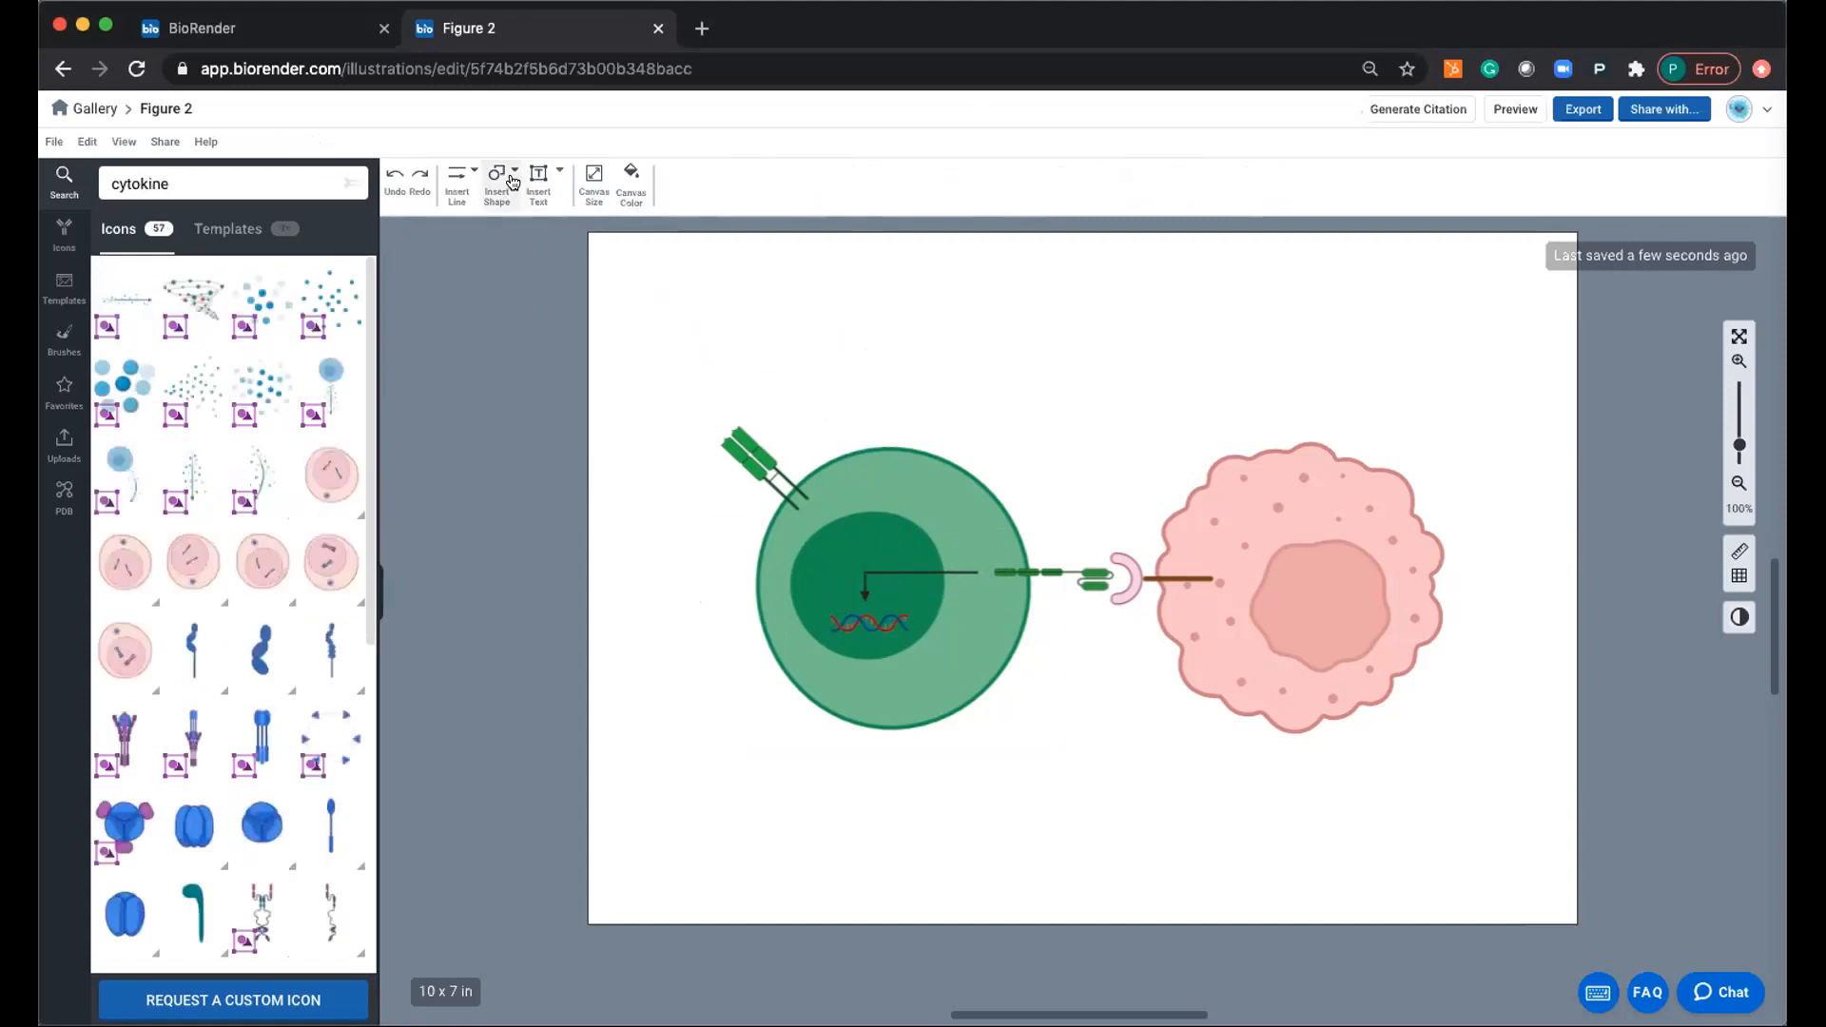
mouse_move(193, 373)
mouse_move(193, 376)
left_mouse_down()
mouse_move(350, 378)
mouse_move(962, 704)
left_mouse_up()
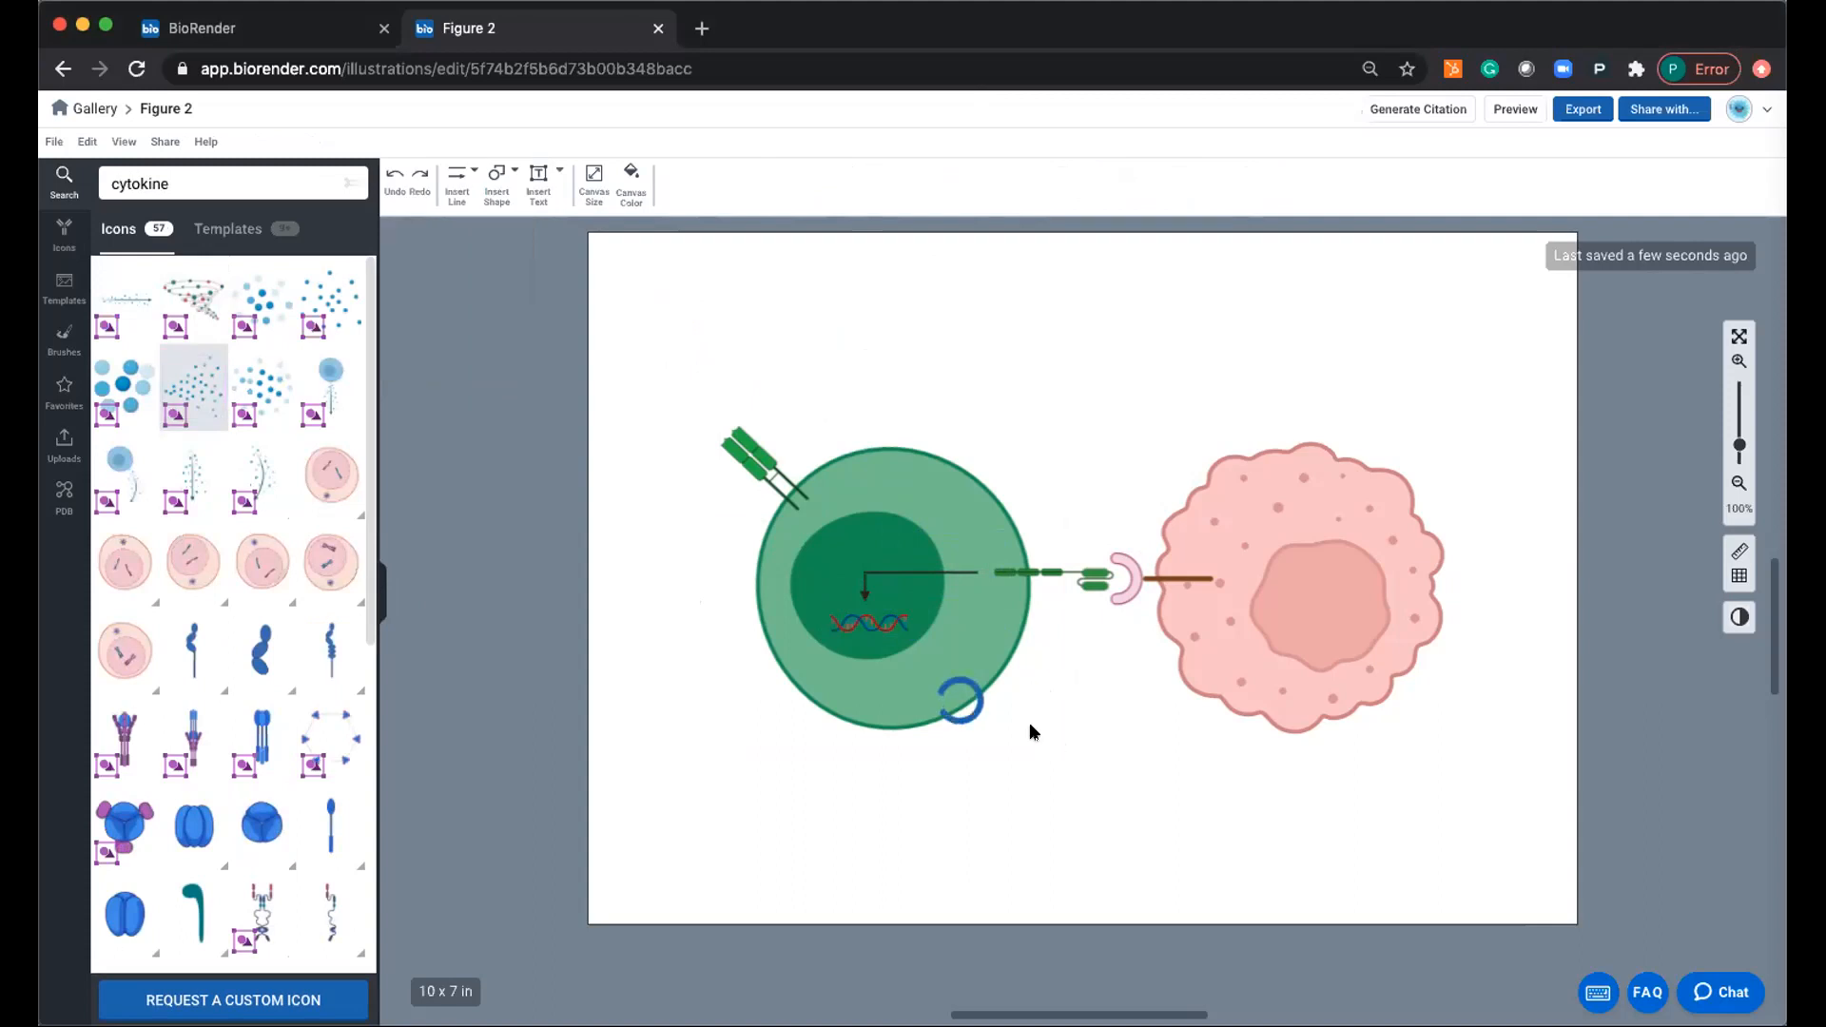
mouse_move(991, 696)
left_mouse_down()
mouse_move(951, 639)
mouse_move(1004, 595)
mouse_move(1024, 624)
left_mouse_up()
left_click_drag(991, 717, 1038, 732)
key("Delete")
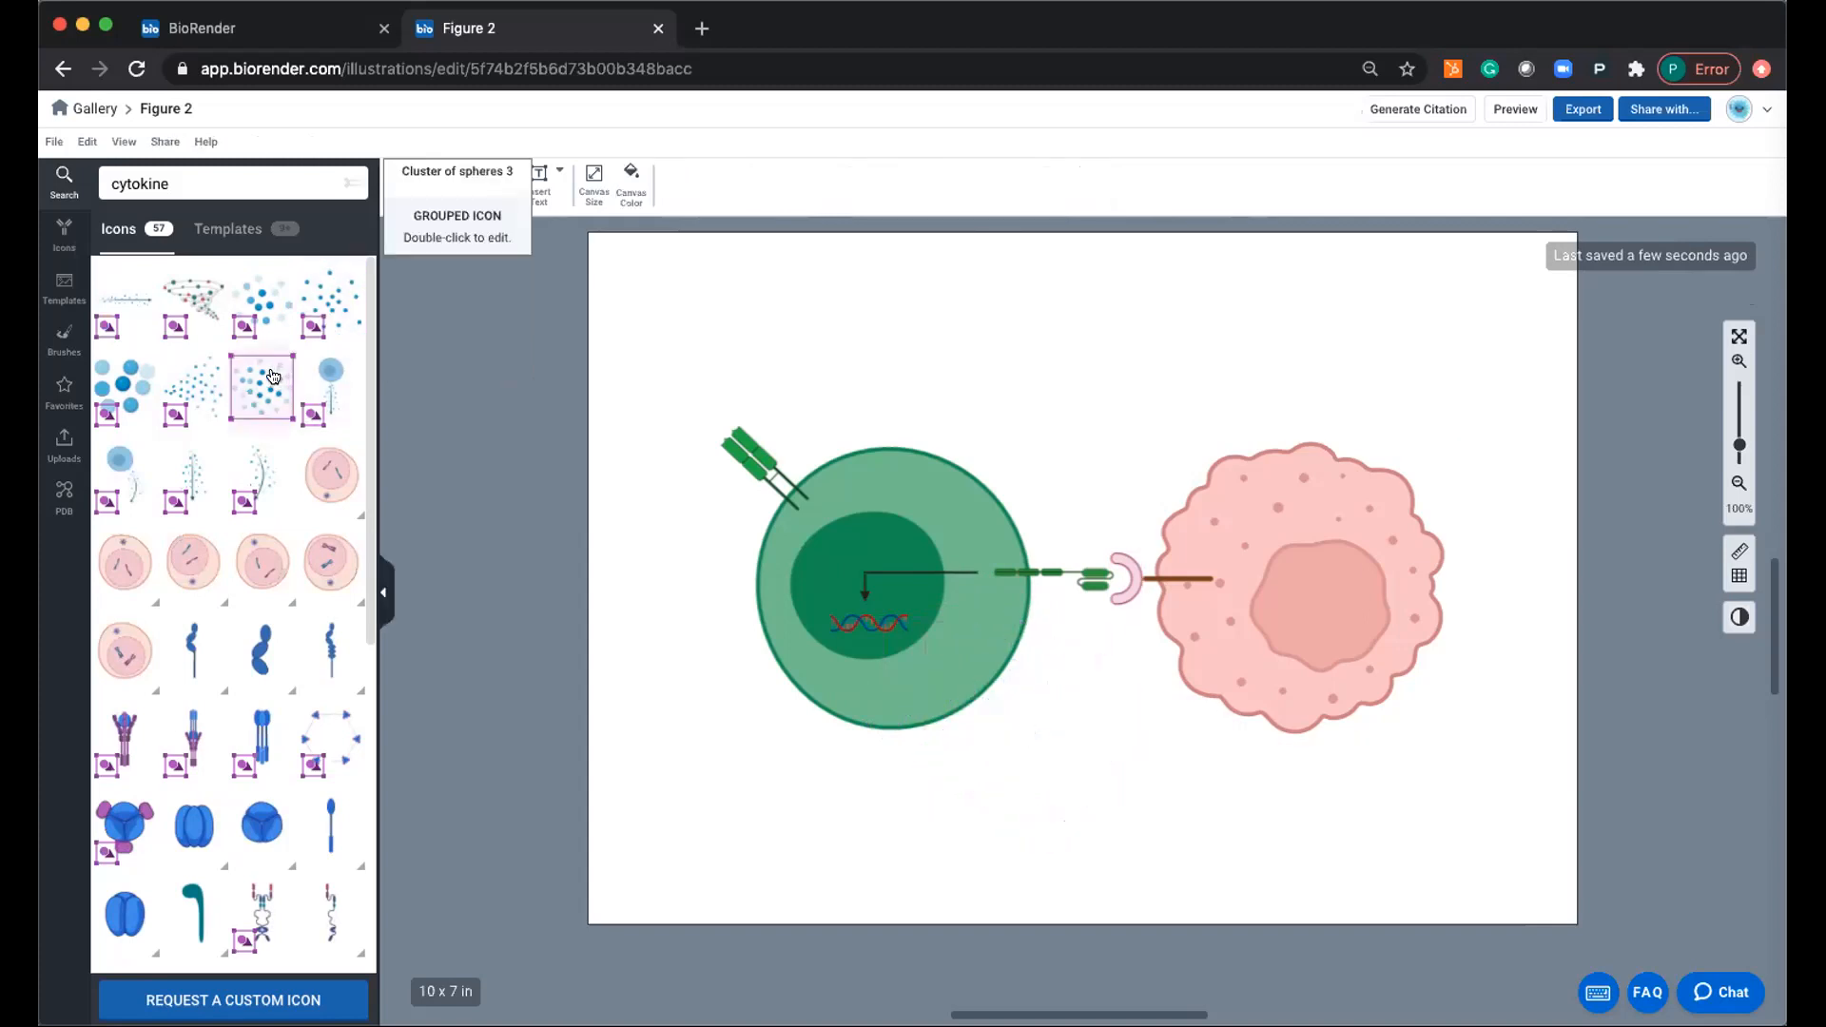
Place the "Cluster of spheres 3" icon over the T cell's lower right edge and shrink it slightly.
left_click_drag(271, 377, 1114, 818)
left_click_drag(1047, 721, 1050, 737)
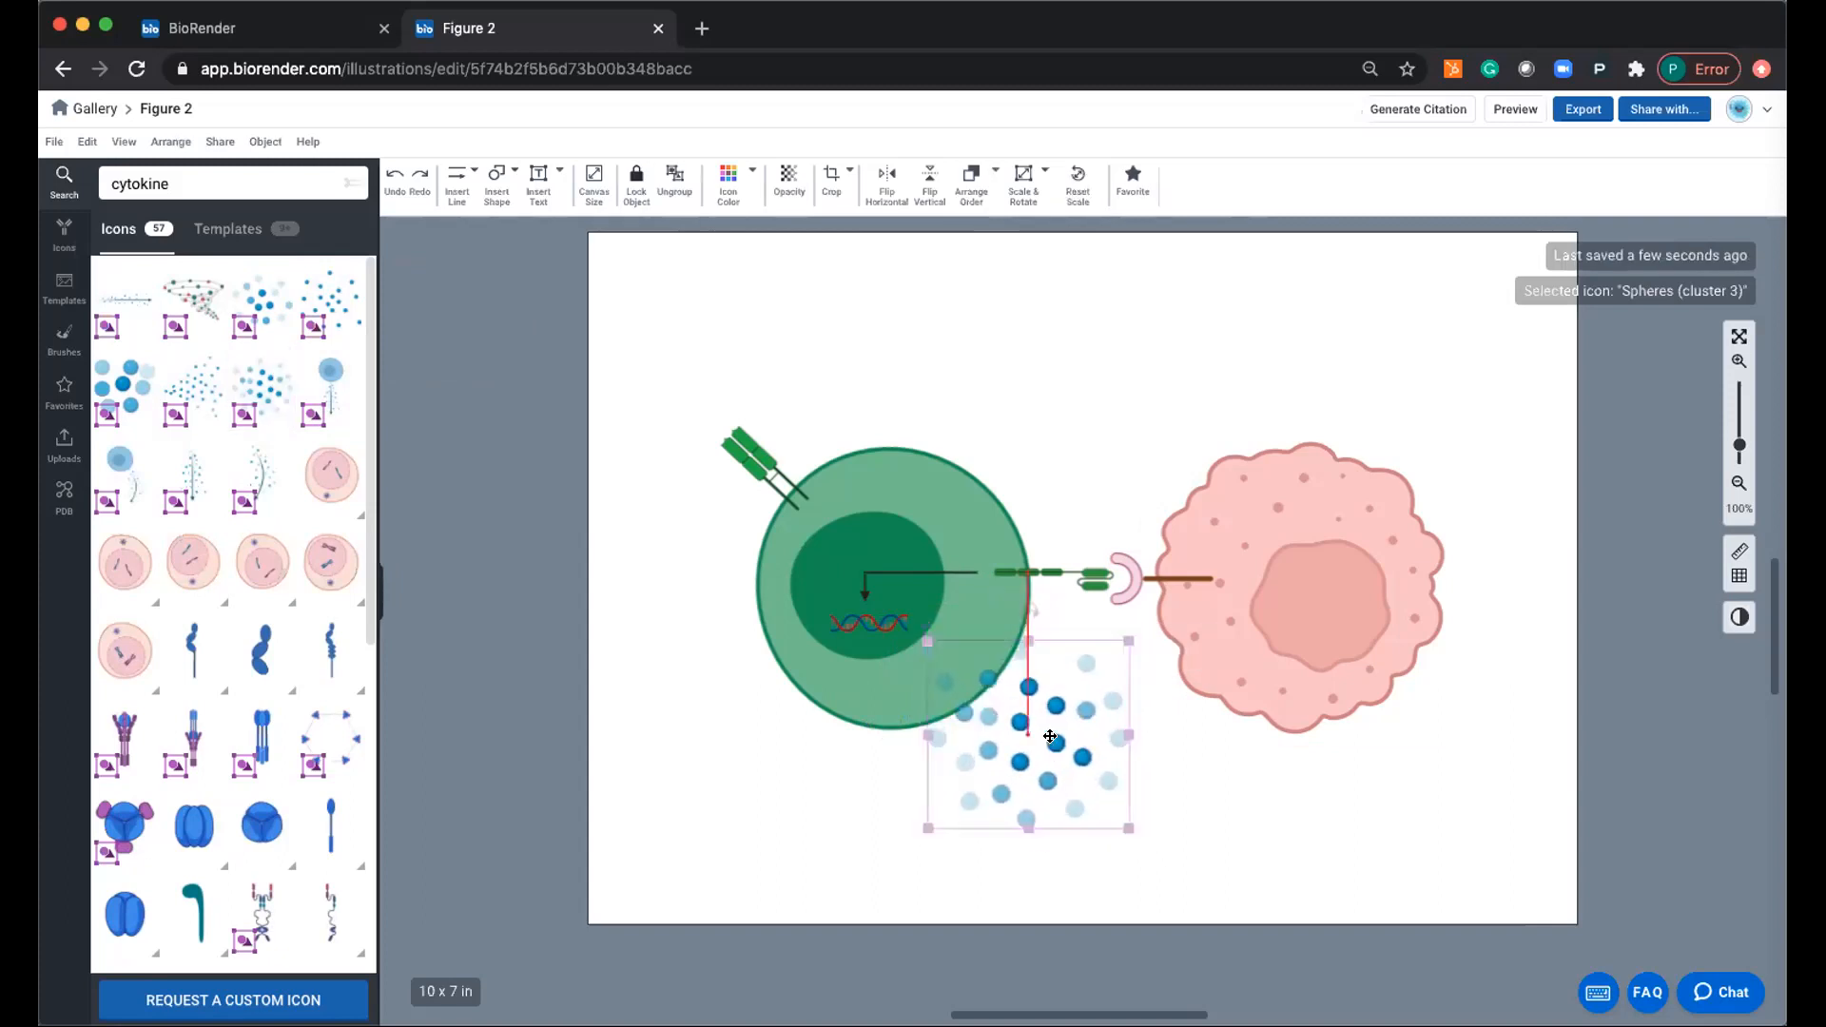
left_click_drag(1125, 824, 1072, 803)
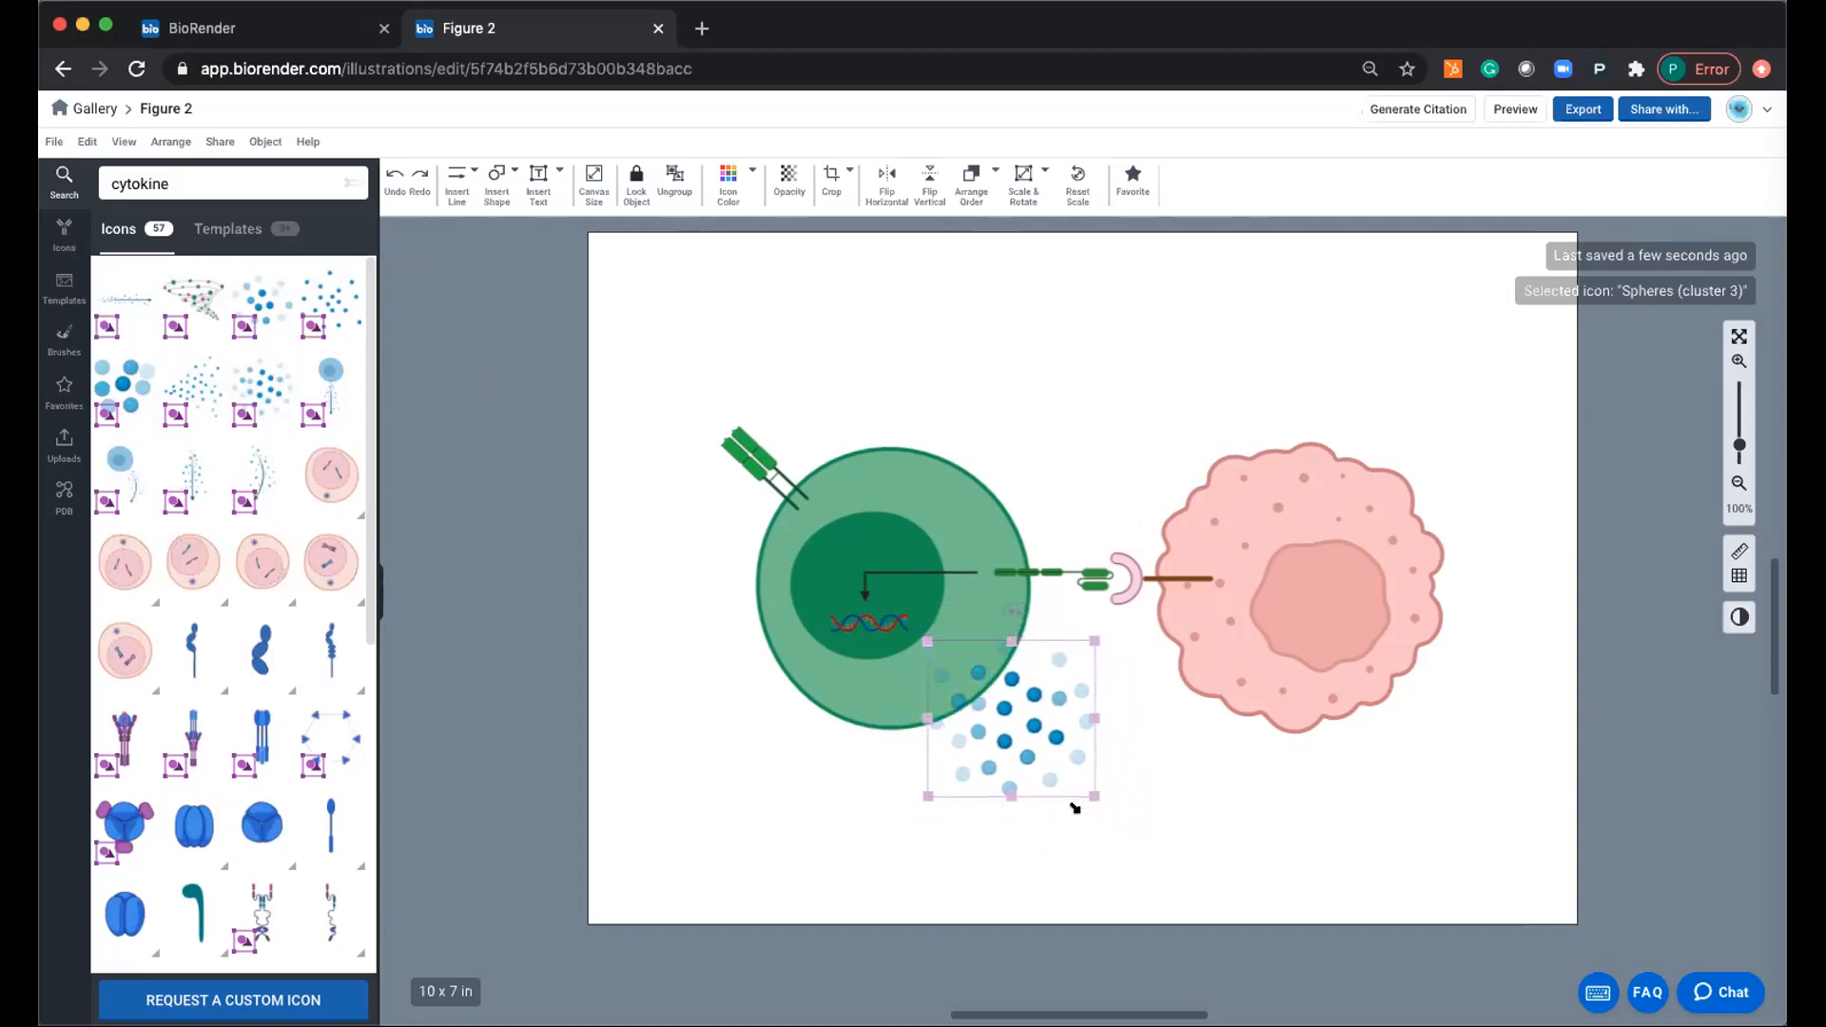
left_click(1256, 785)
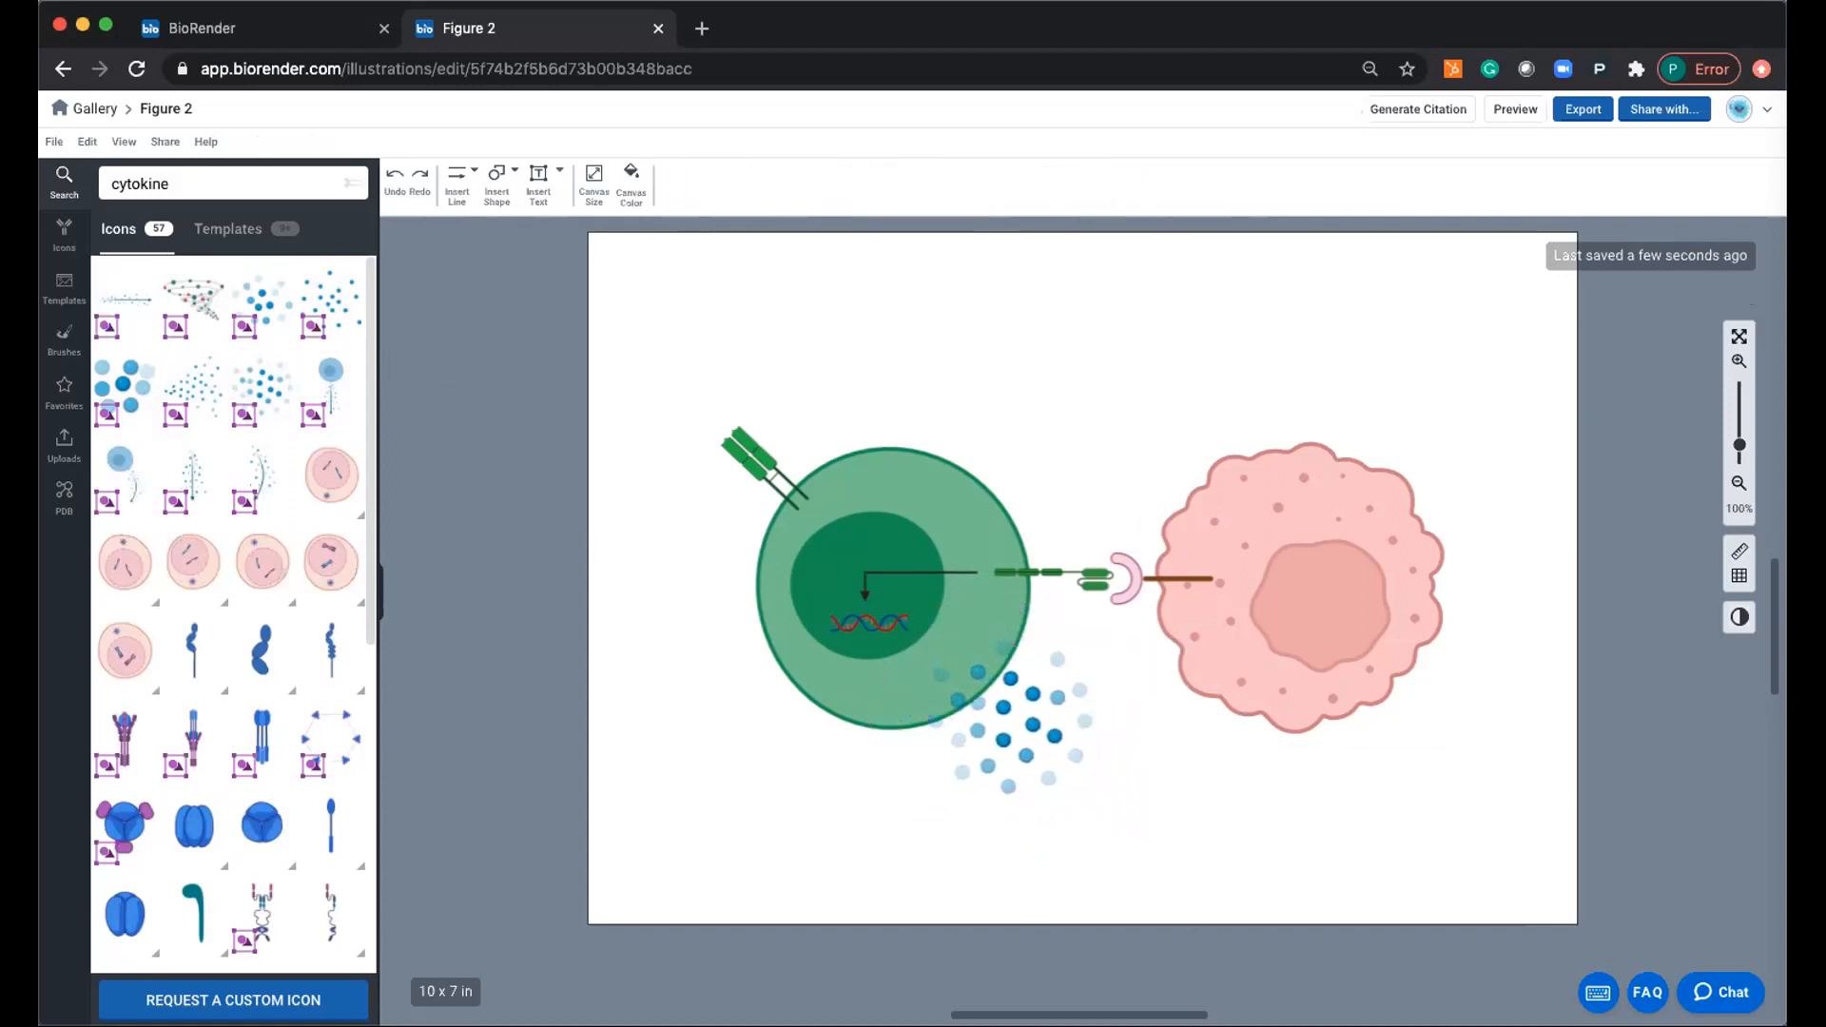
Insert a curved fading arrow from below the DNA, bending under the sphere cluster and pointing up toward the cancer cell's underside.
left_click(449, 196)
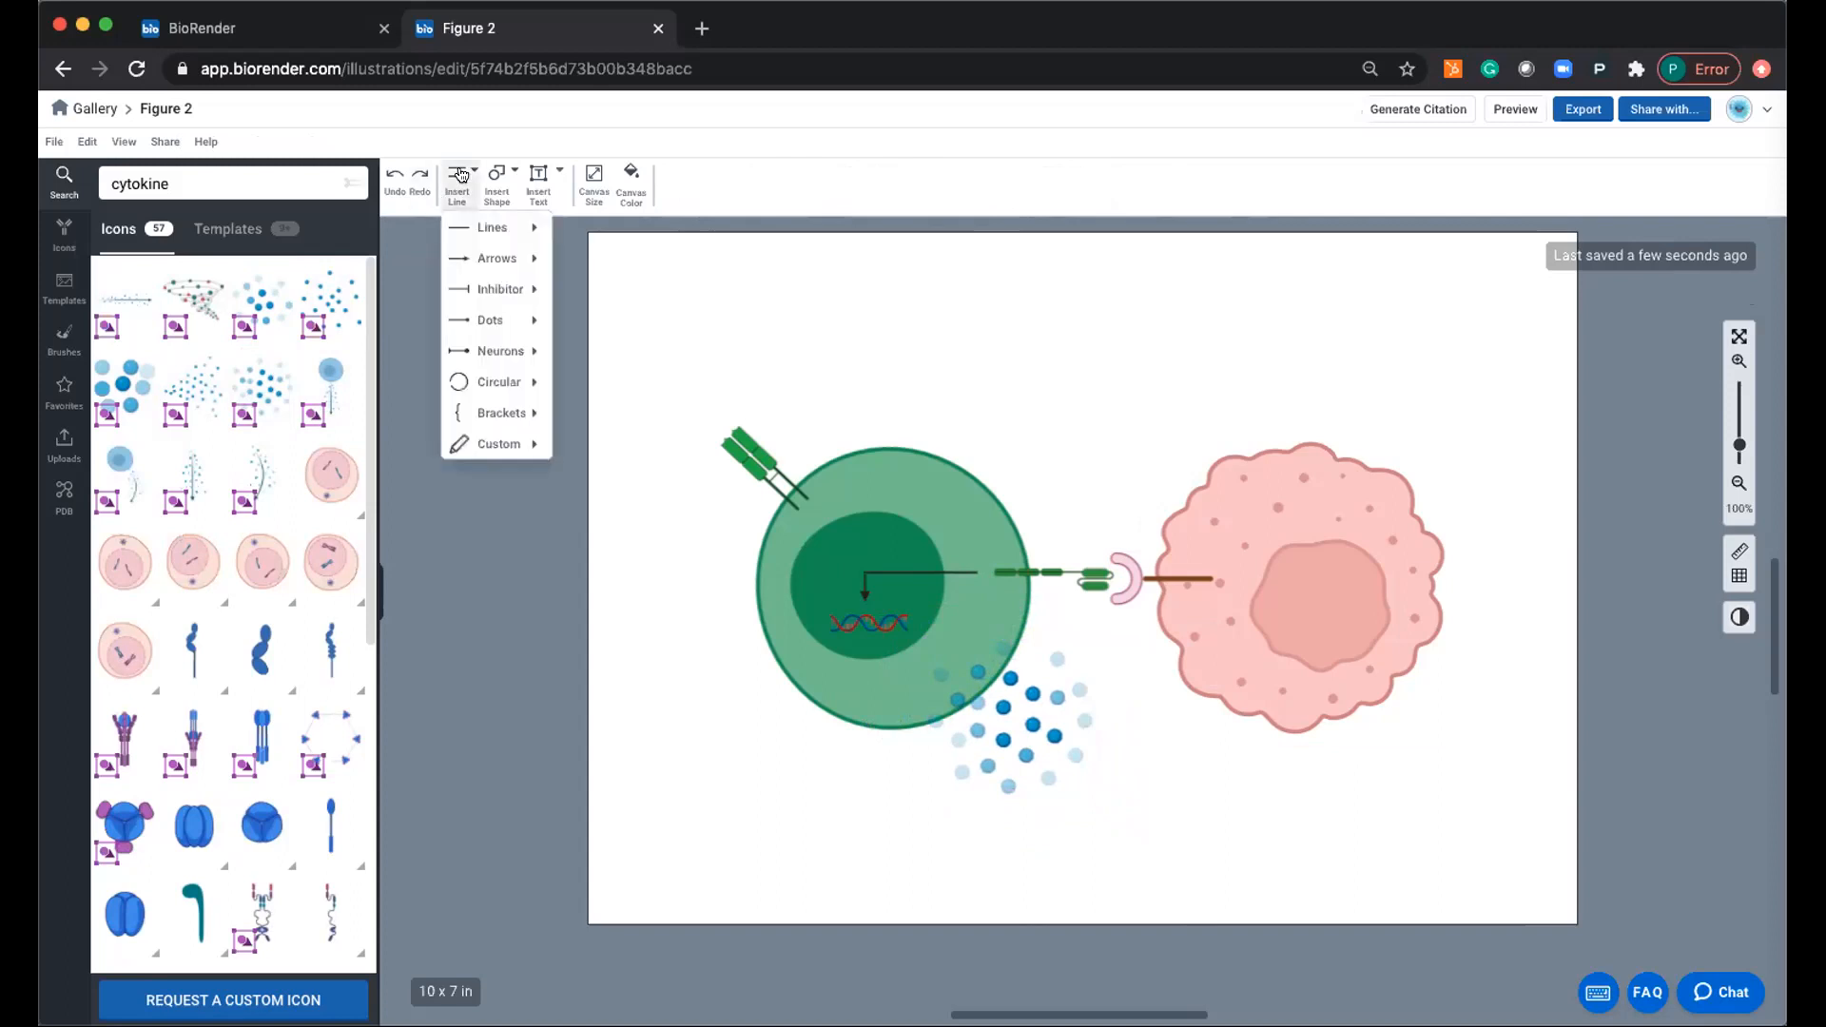
mouse_move(469, 260)
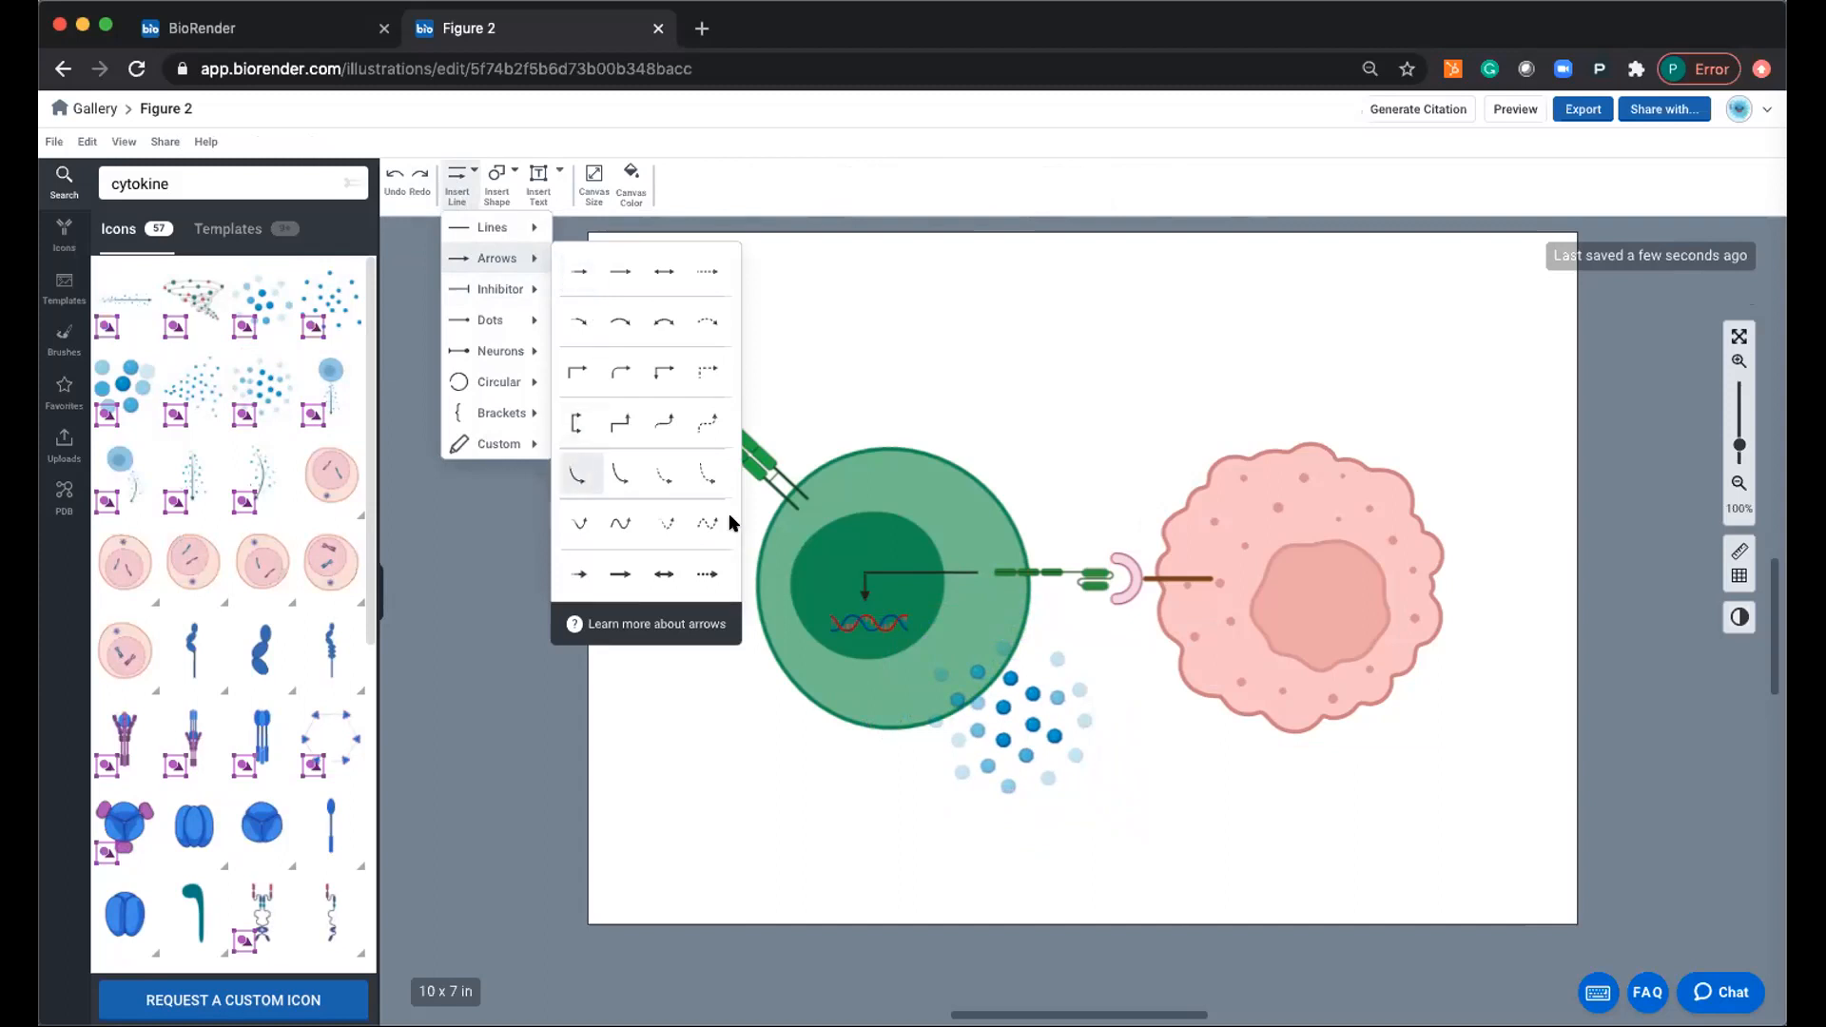
left_click(575, 472)
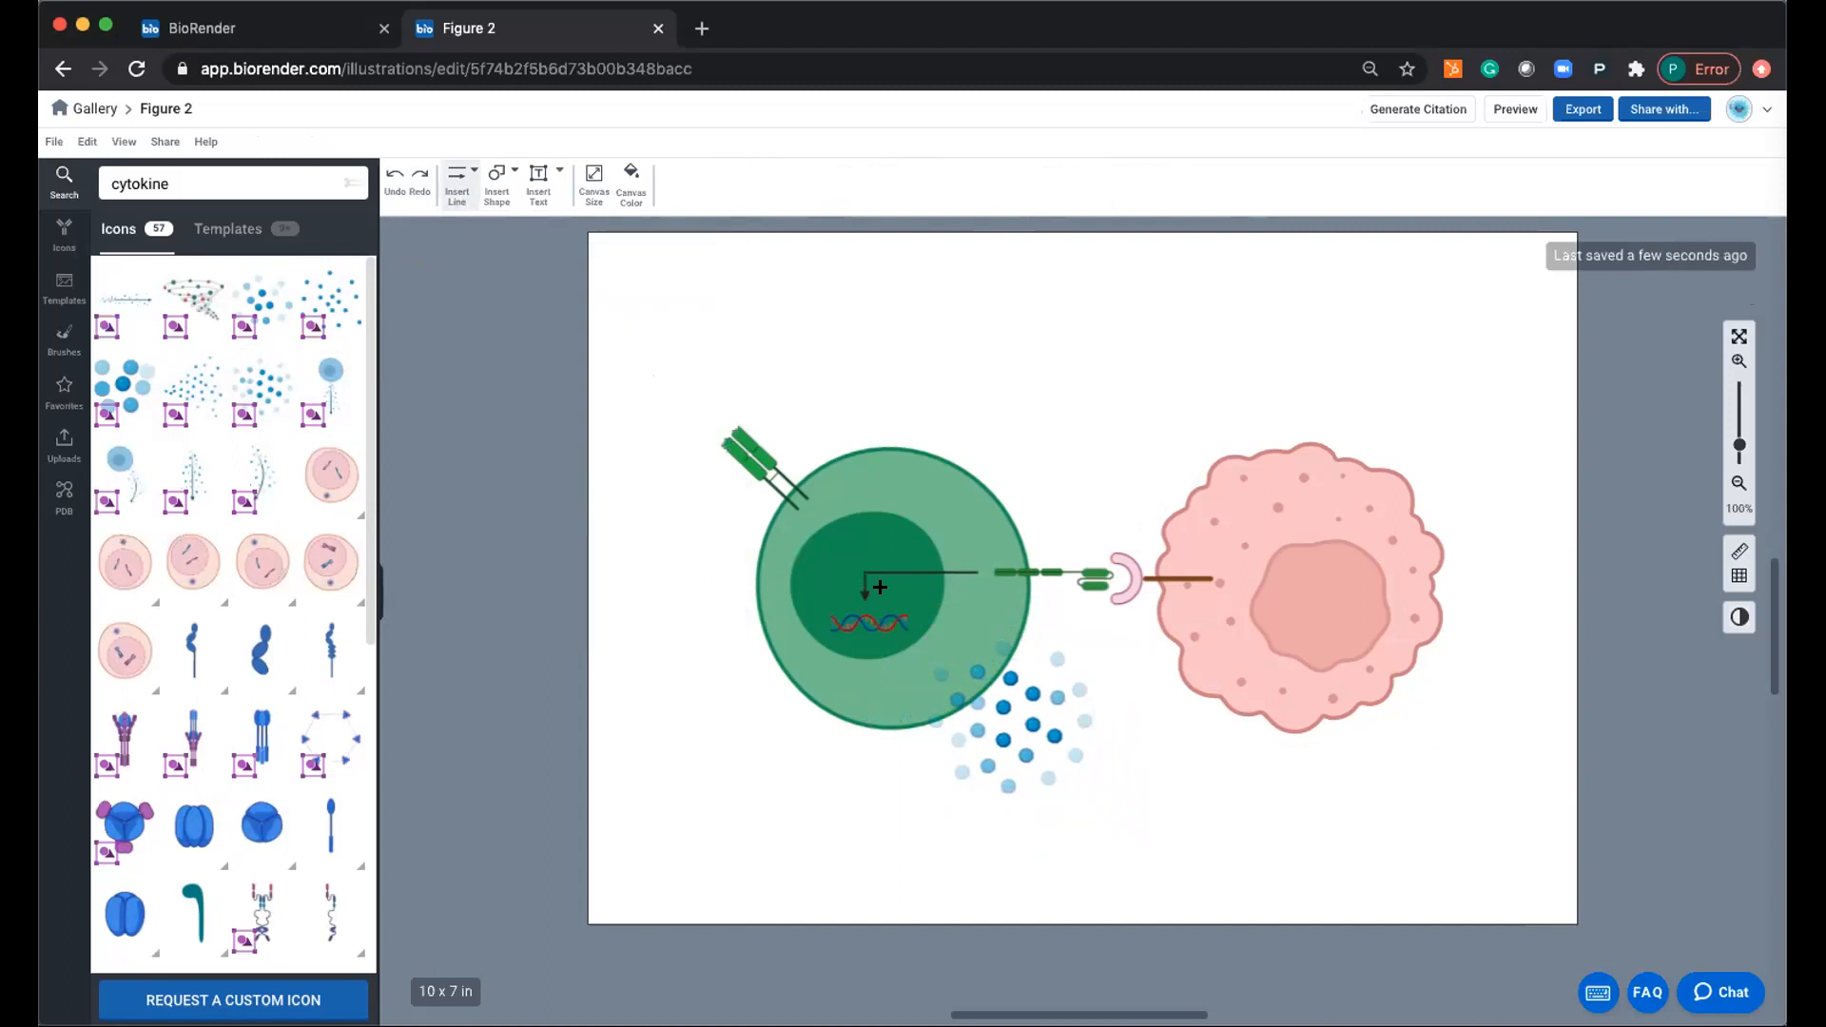
mouse_move(844, 618)
left_mouse_down()
mouse_move(951, 742)
mouse_move(1196, 759)
mouse_move(1189, 783)
left_mouse_up()
left_click_drag(1210, 781, 1234, 776)
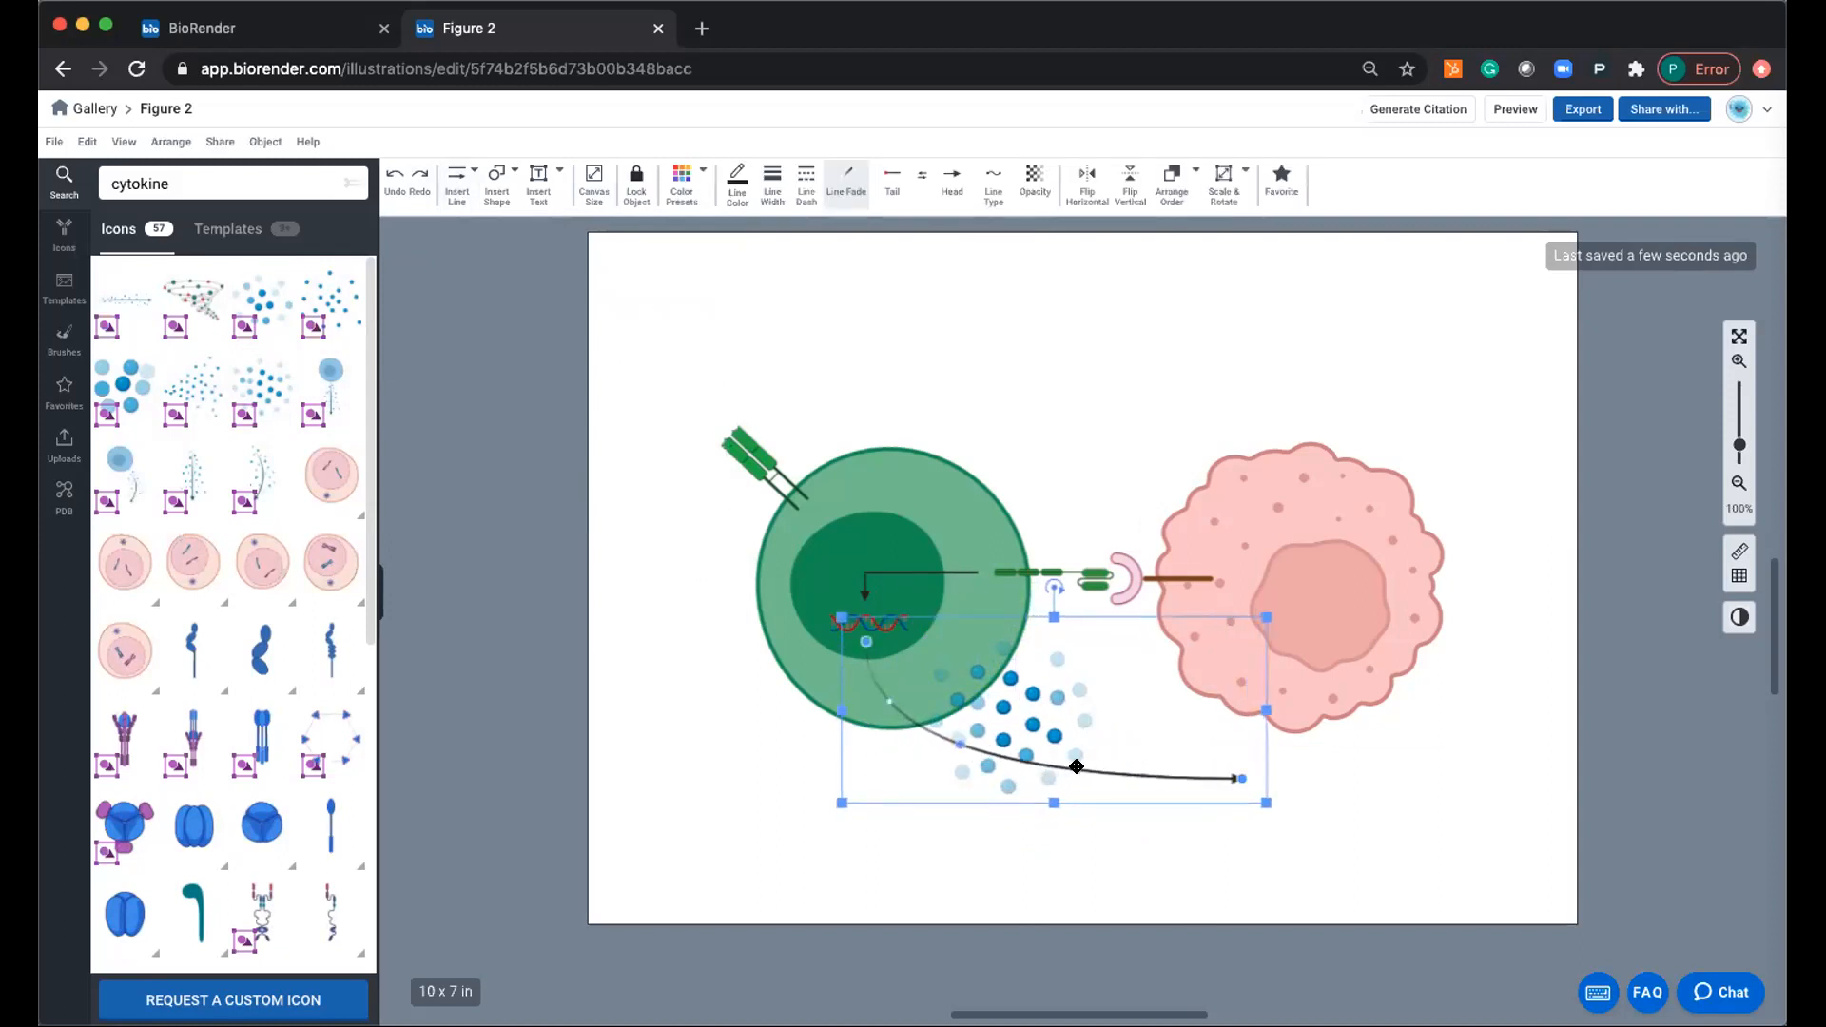
left_click_drag(1074, 765, 1112, 792)
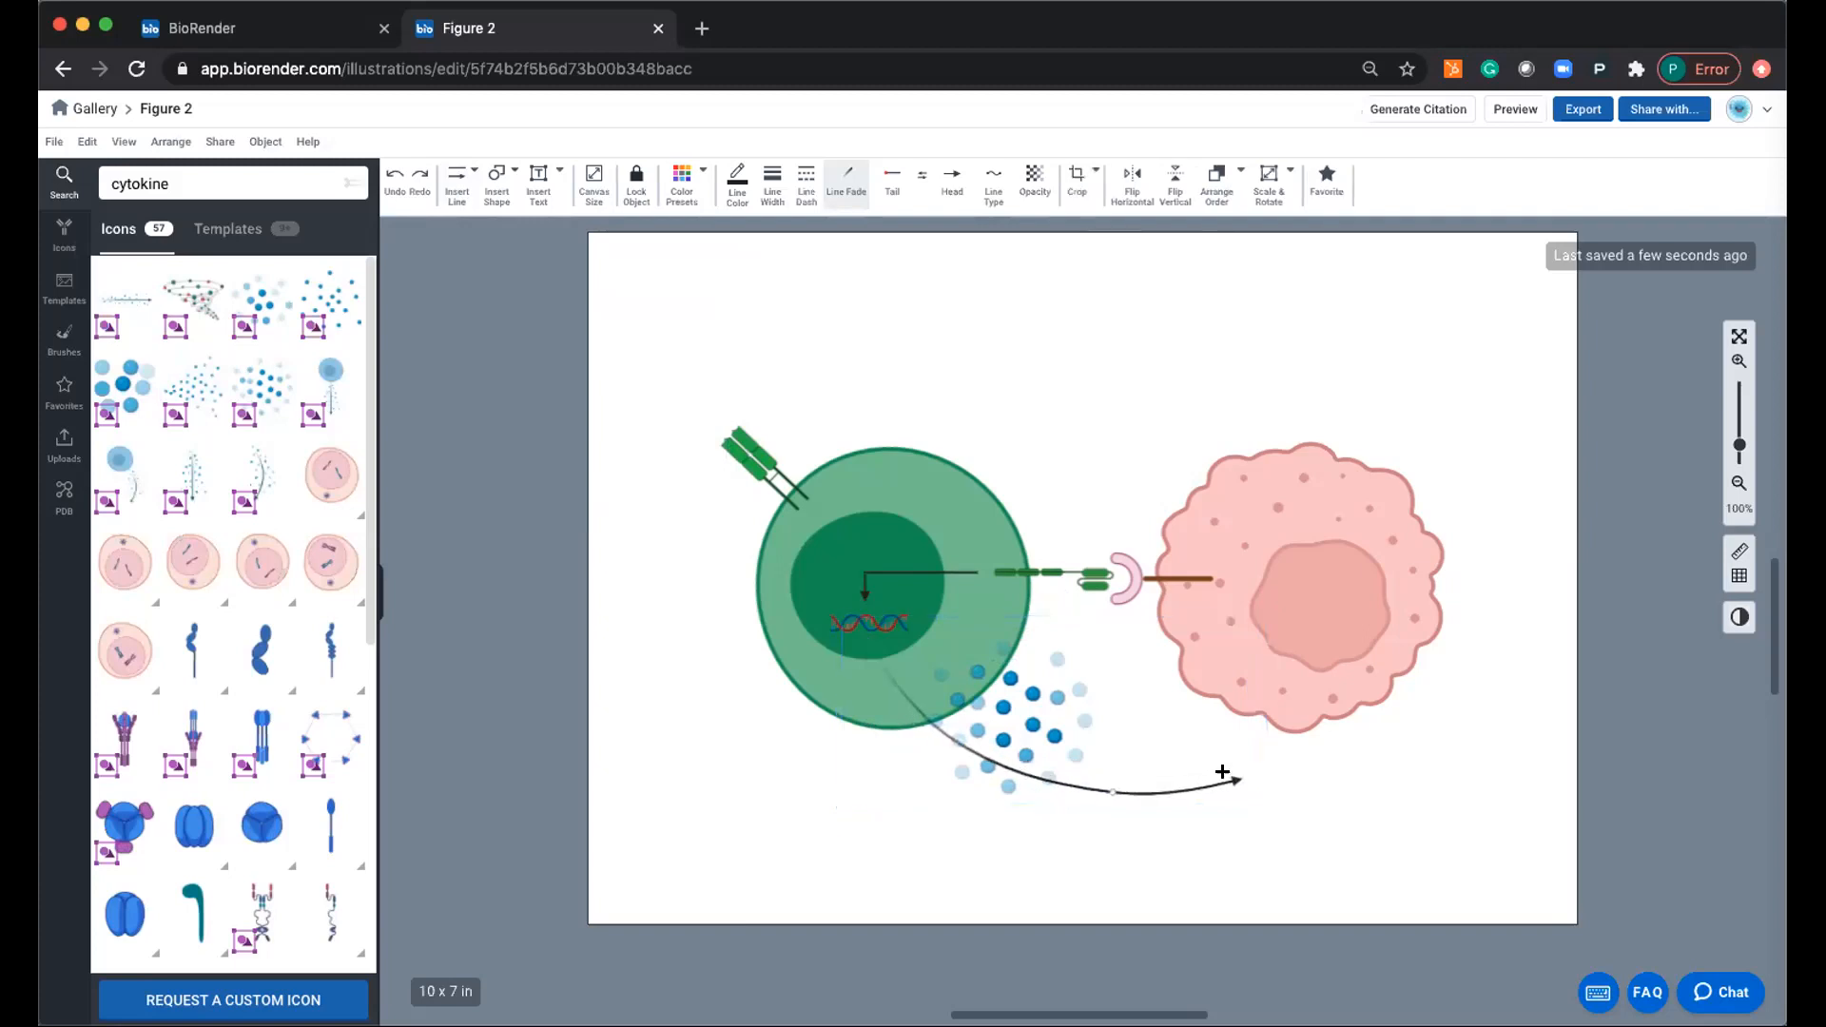
left_click_drag(1241, 778, 1268, 748)
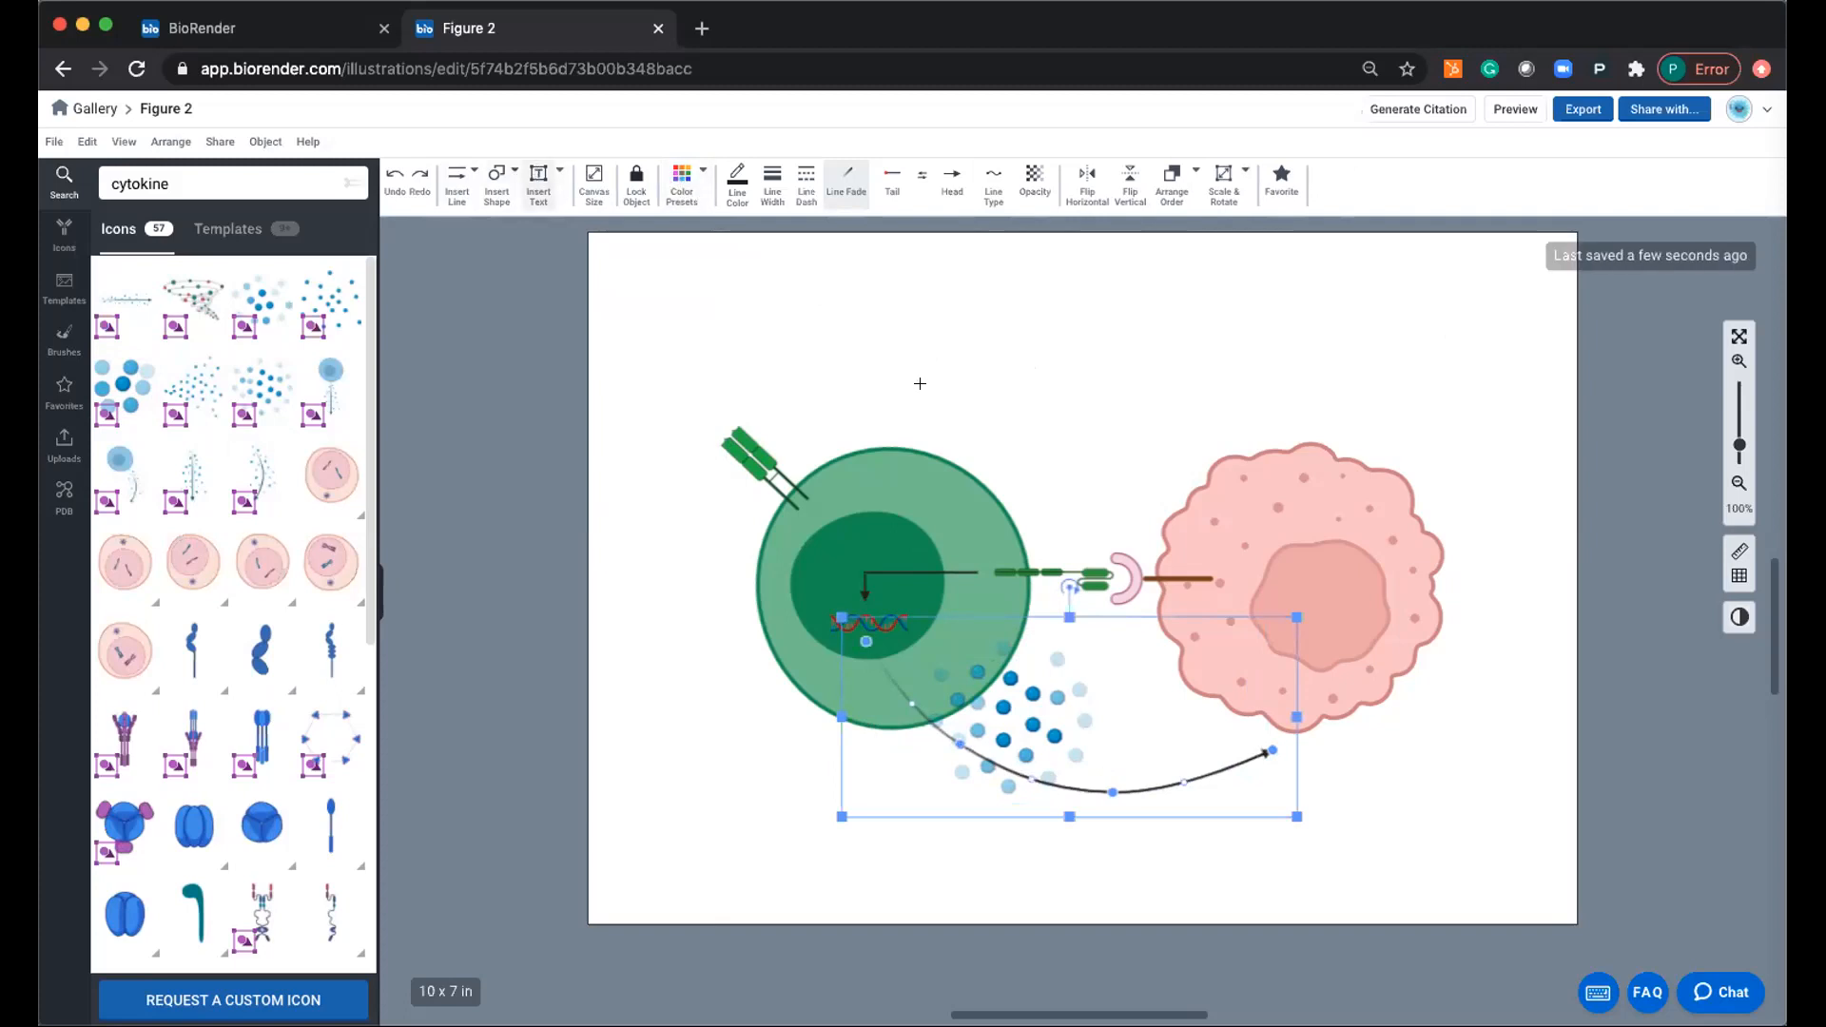
Add a text label reading "T cell" above the T cell.
left_click(811, 379)
left_click(918, 411)
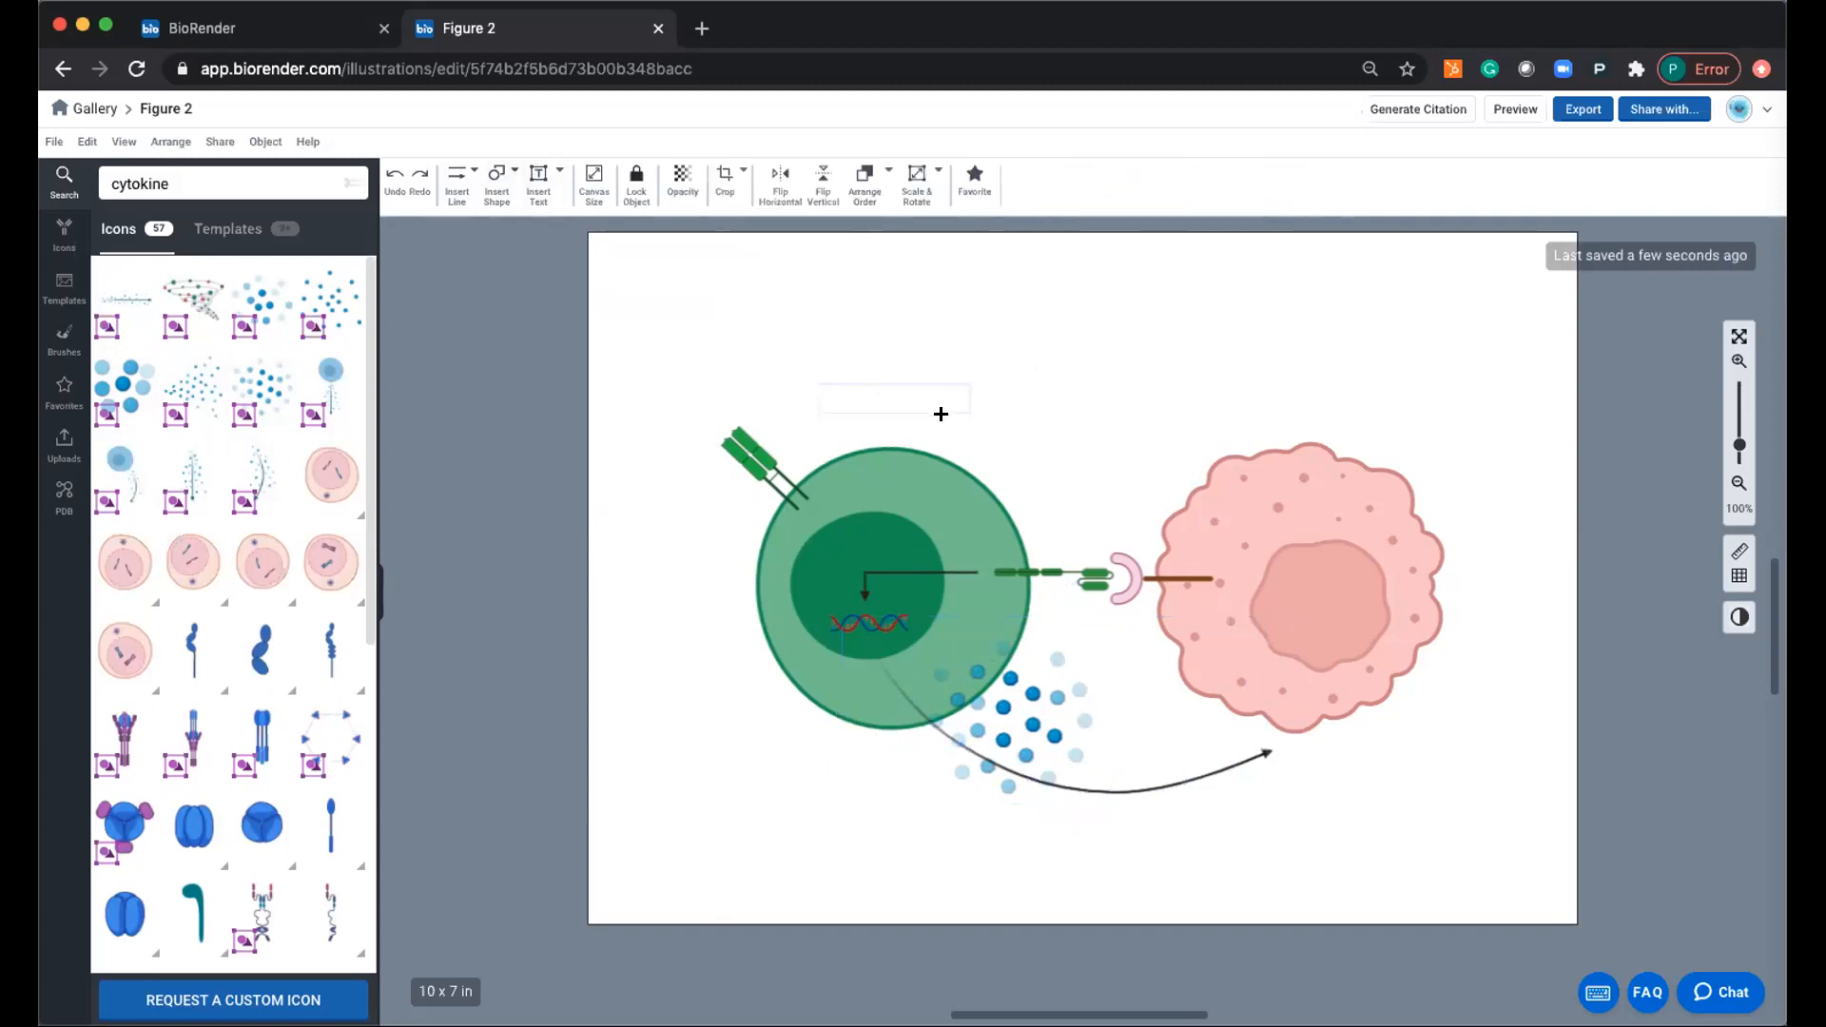
left_click(875, 392)
type("T cell")
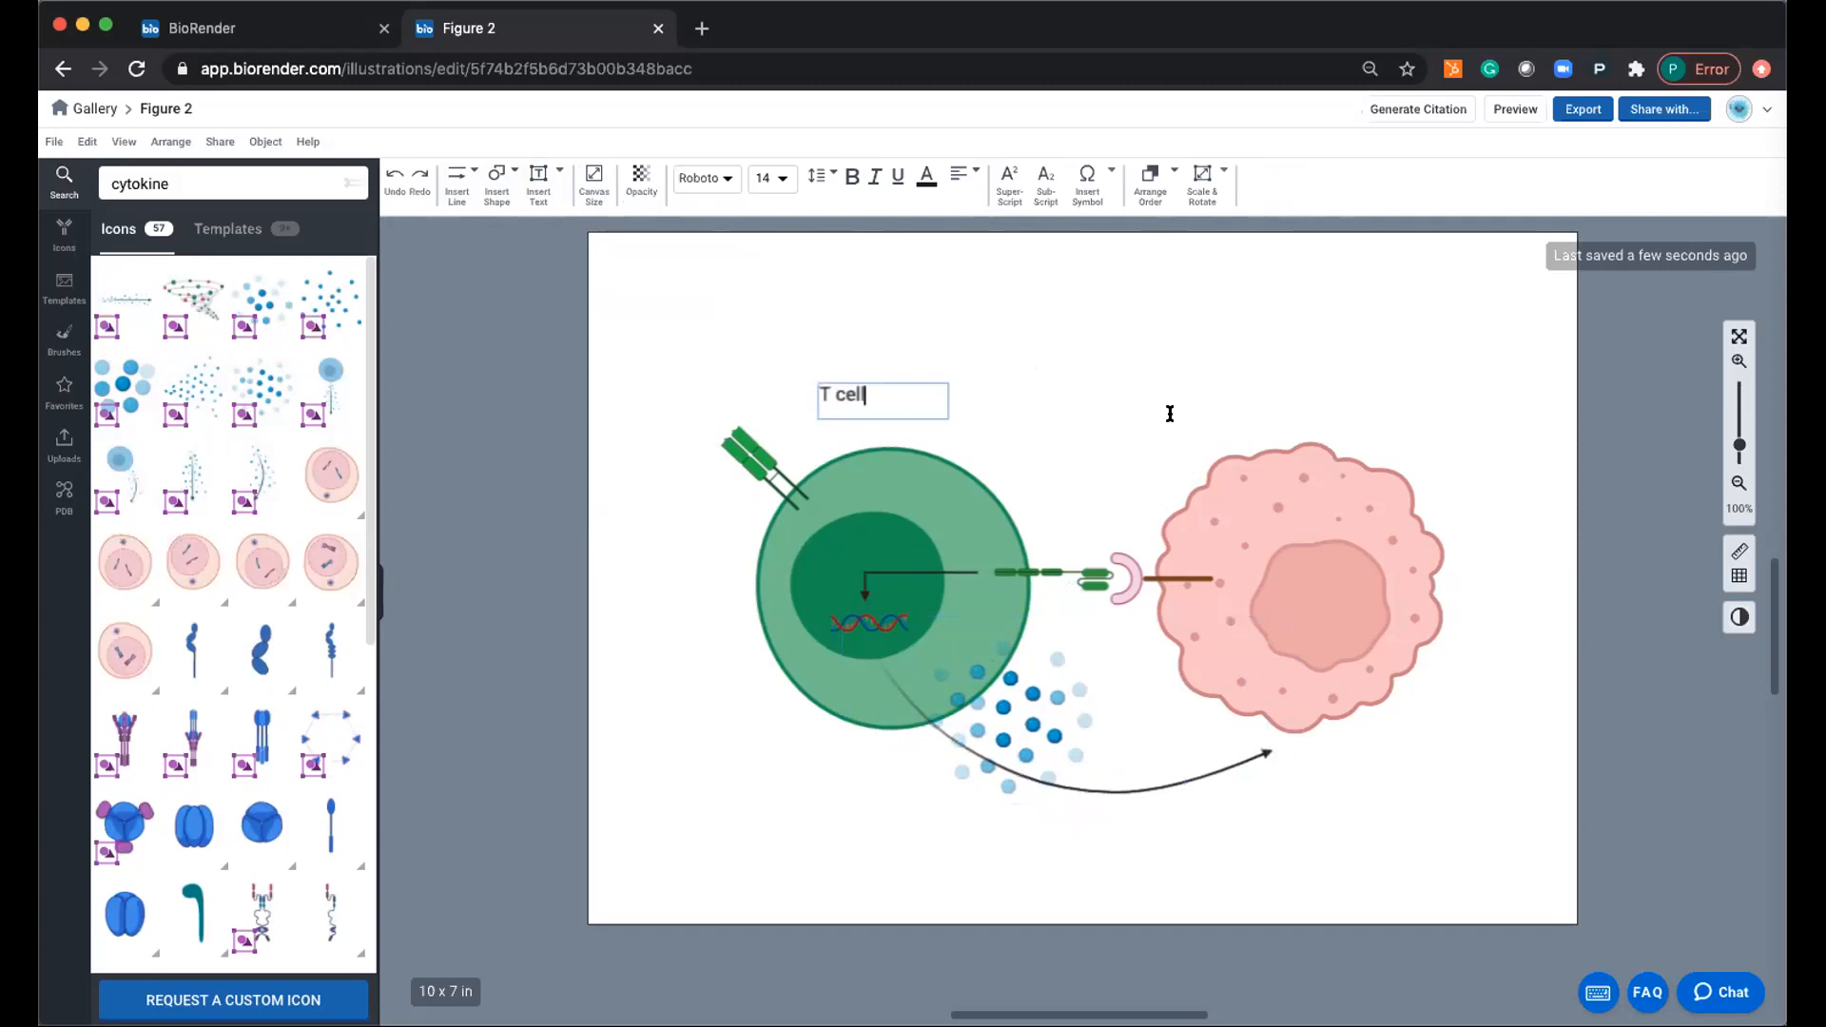
left_click(754, 310)
Add a "Tumor Cell" label above the cancer cell and bring it level with the "T cell" label.
left_click(544, 183)
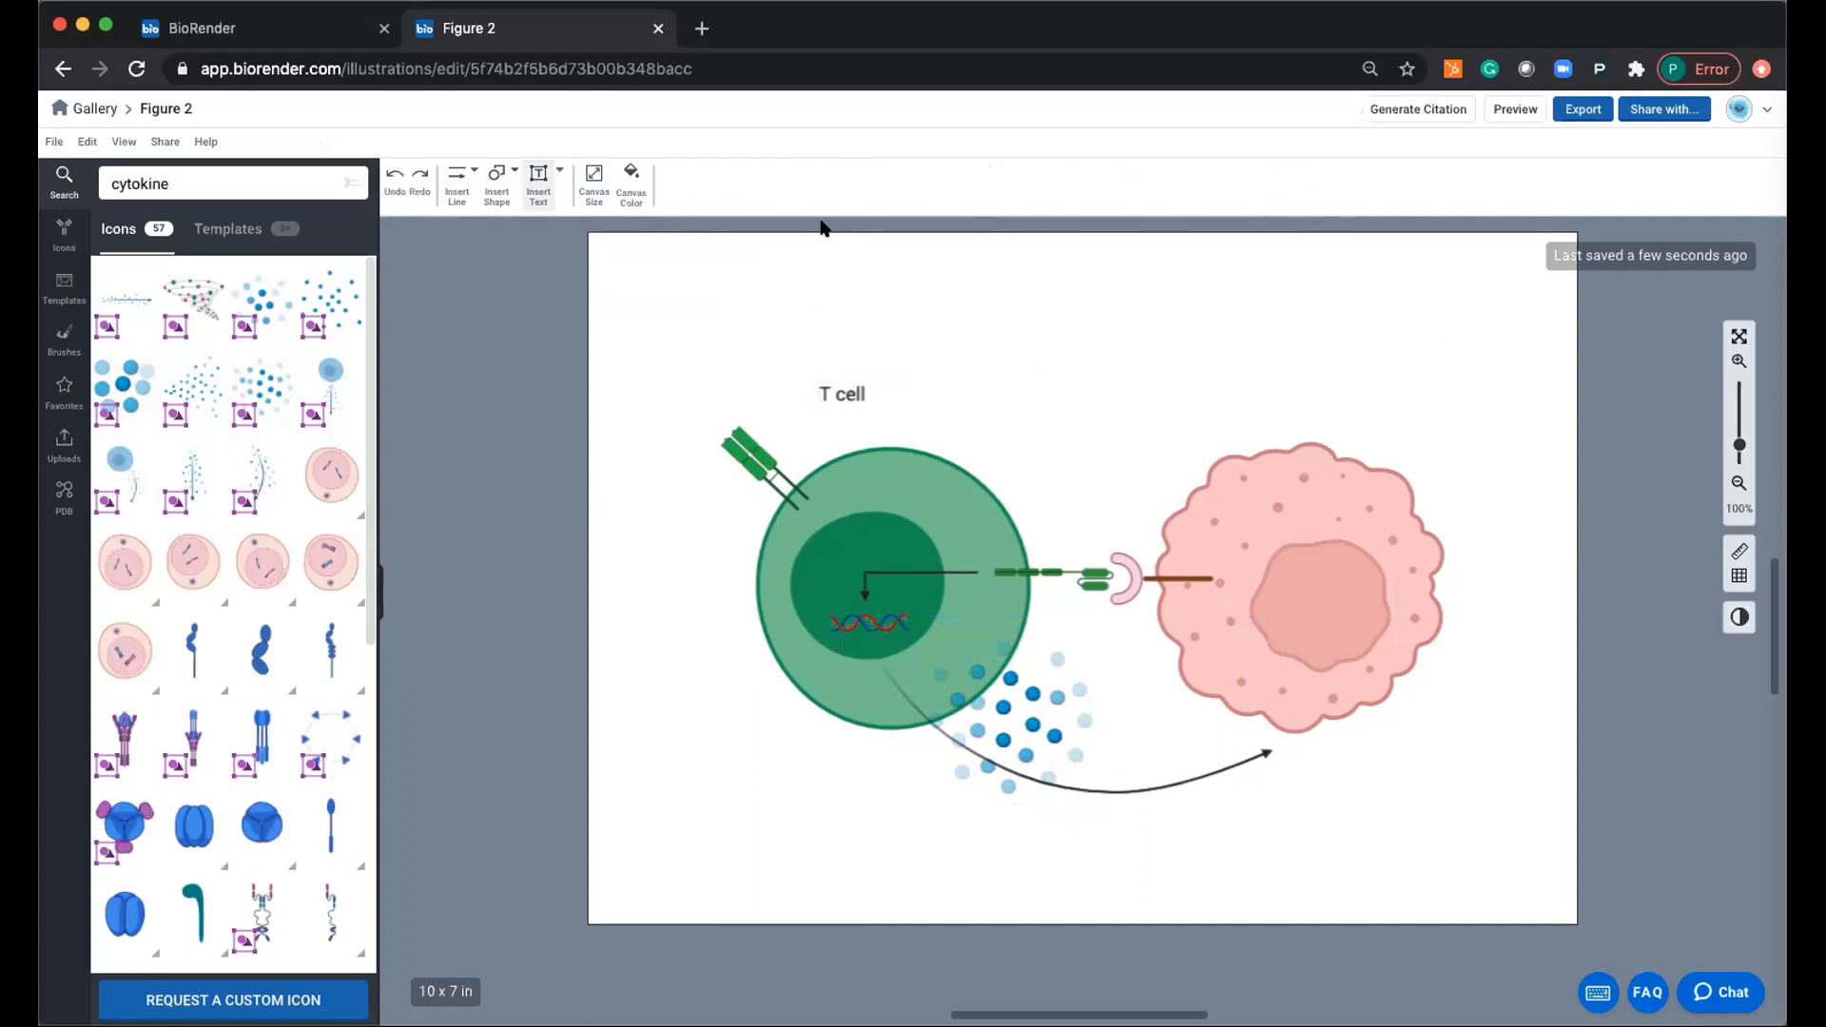
left_click(1349, 390)
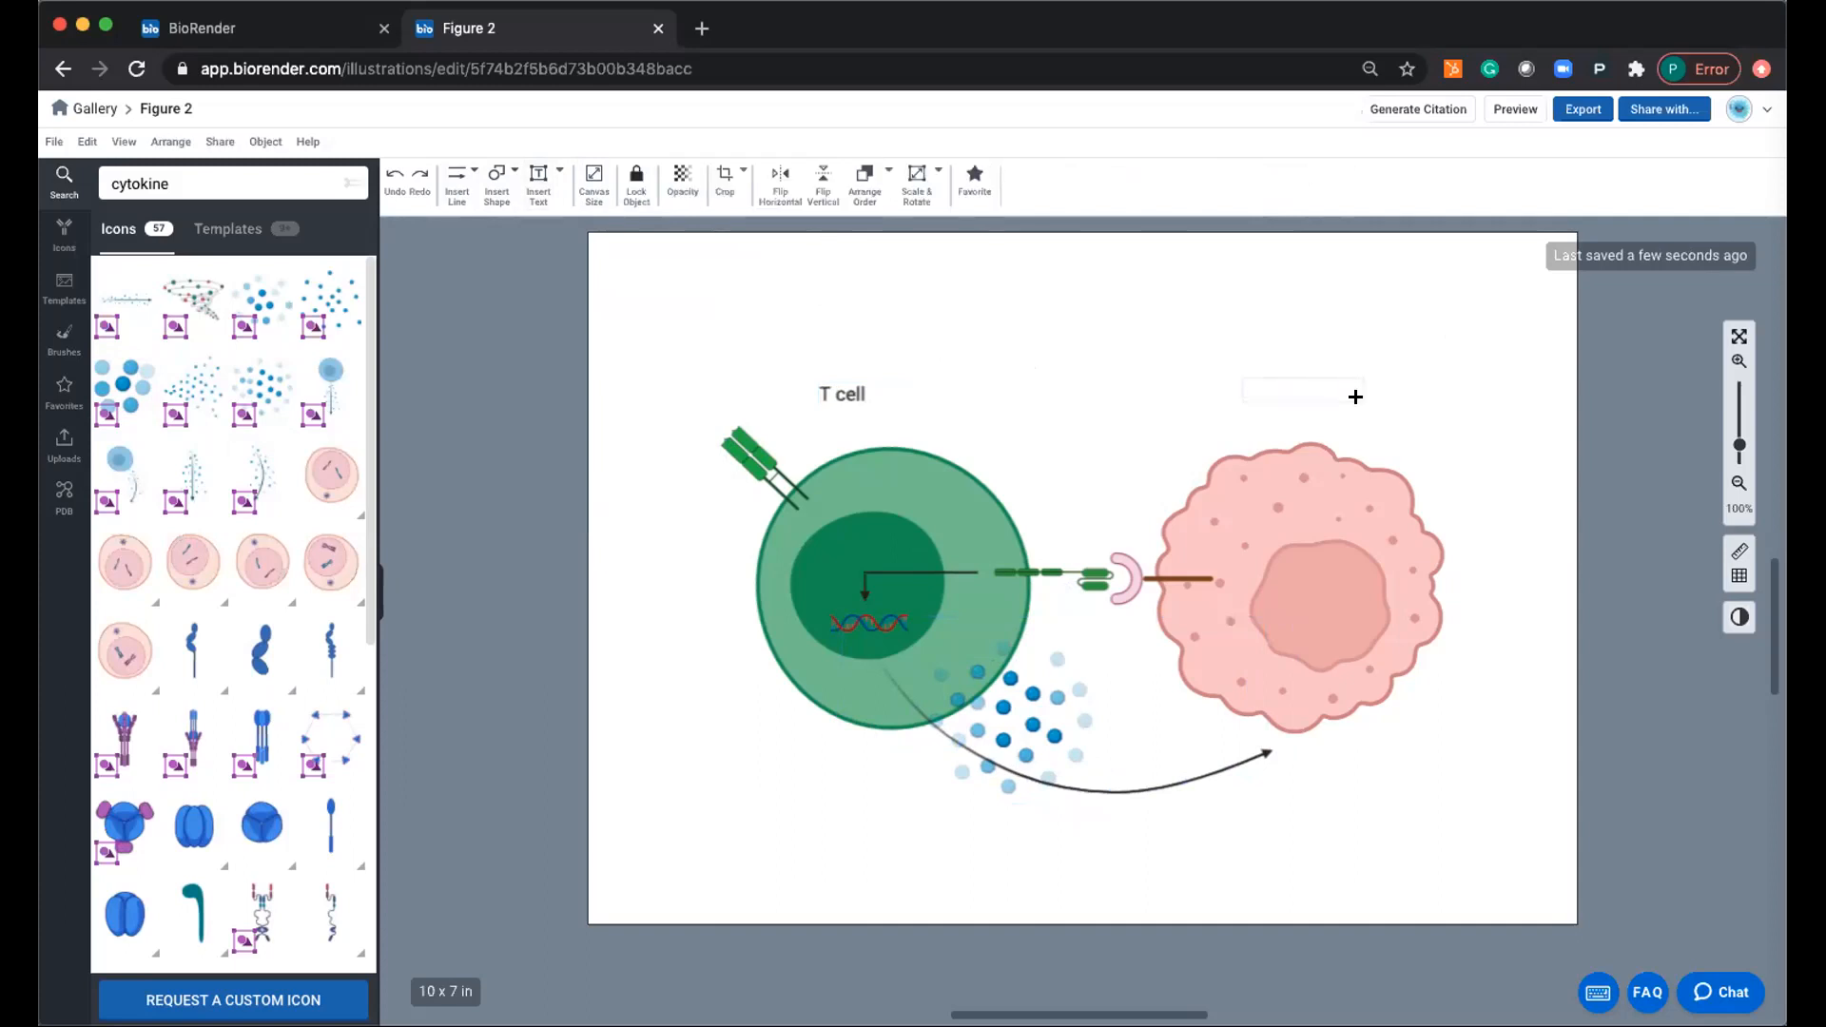
type("Tumor Cell")
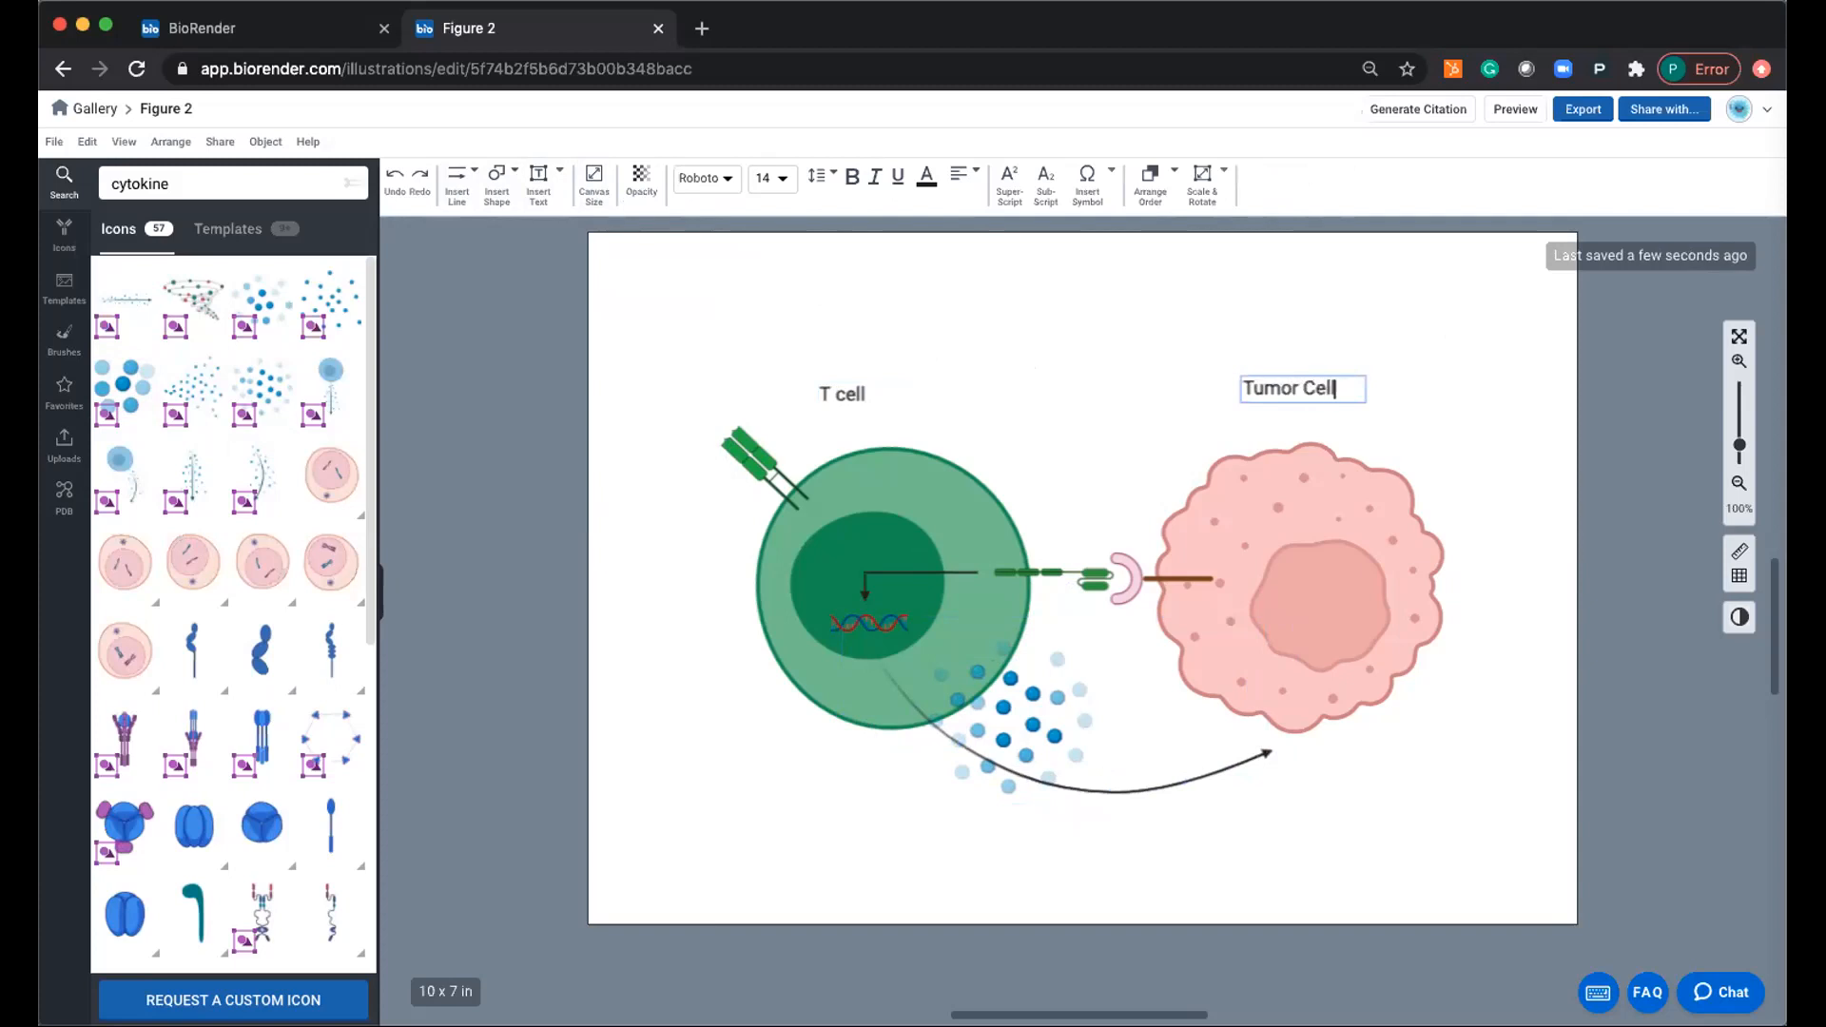
left_click(1429, 426)
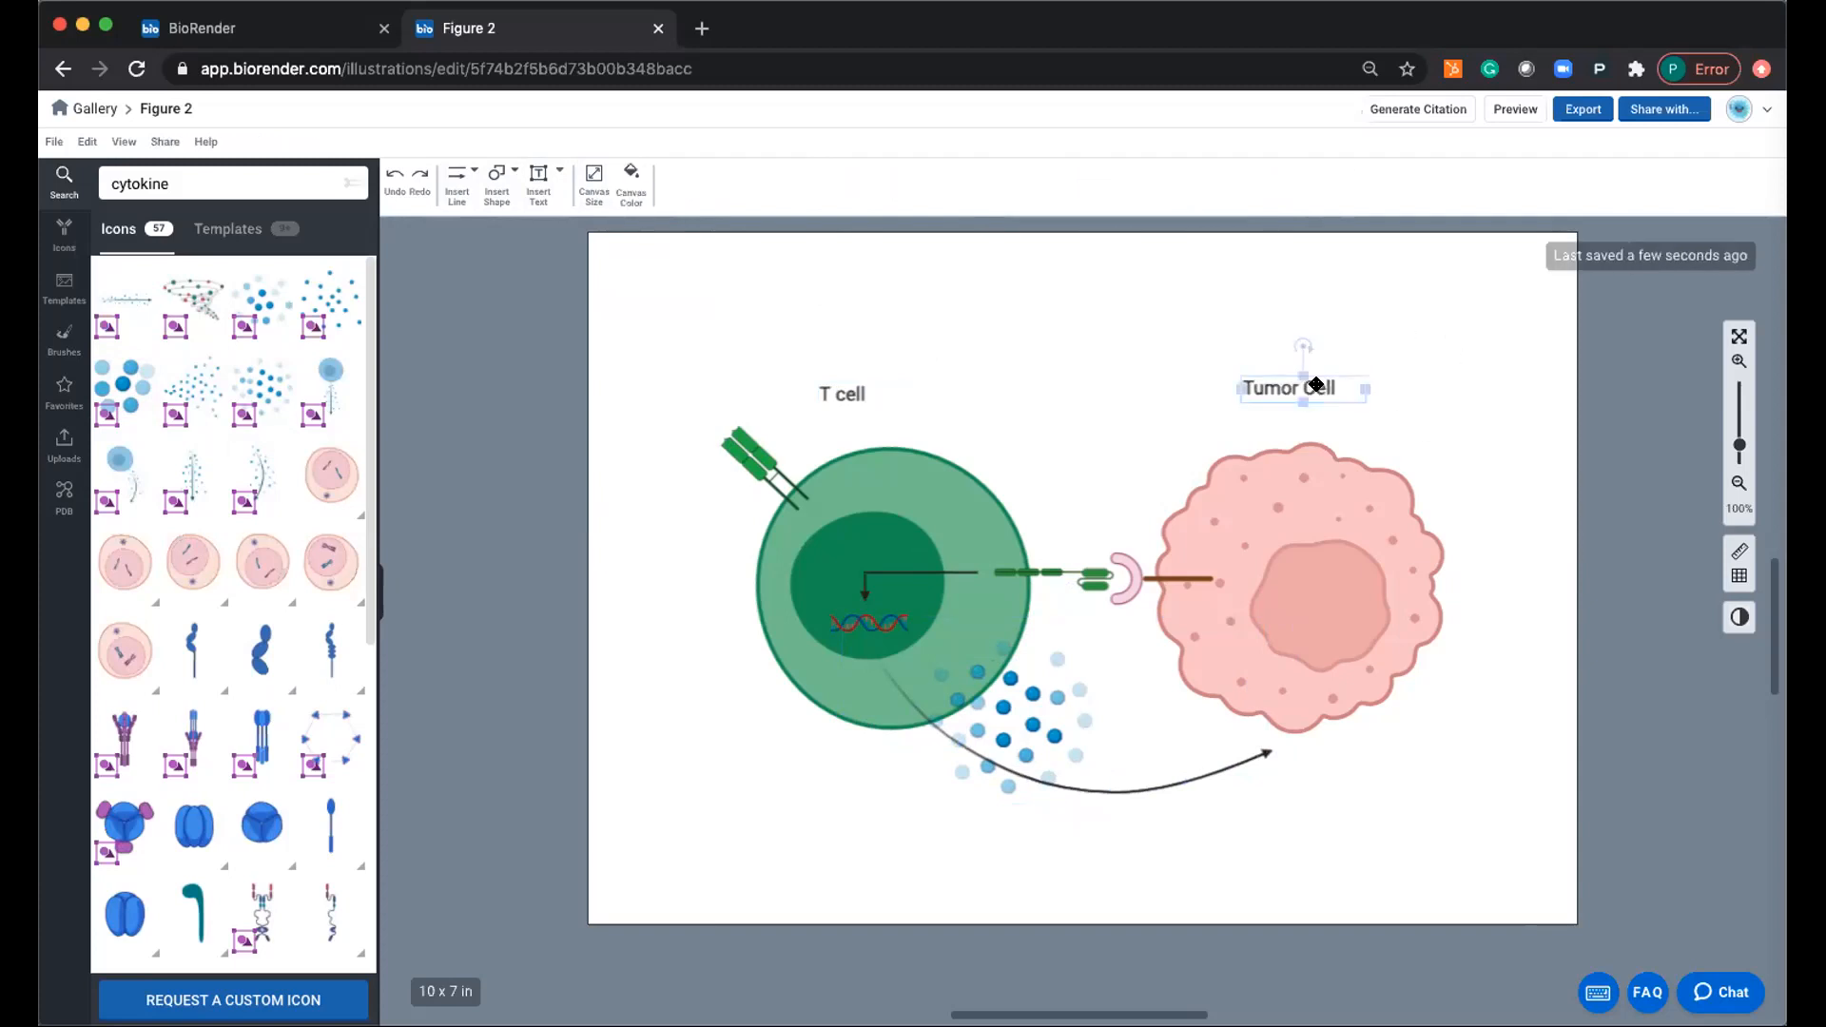
left_click(1315, 380)
left_click_drag(1314, 380, 845, 381)
Try aligning the two cell labels by their left edges and by their horizontal centers, reverting each alignment.
left_click(1230, 175)
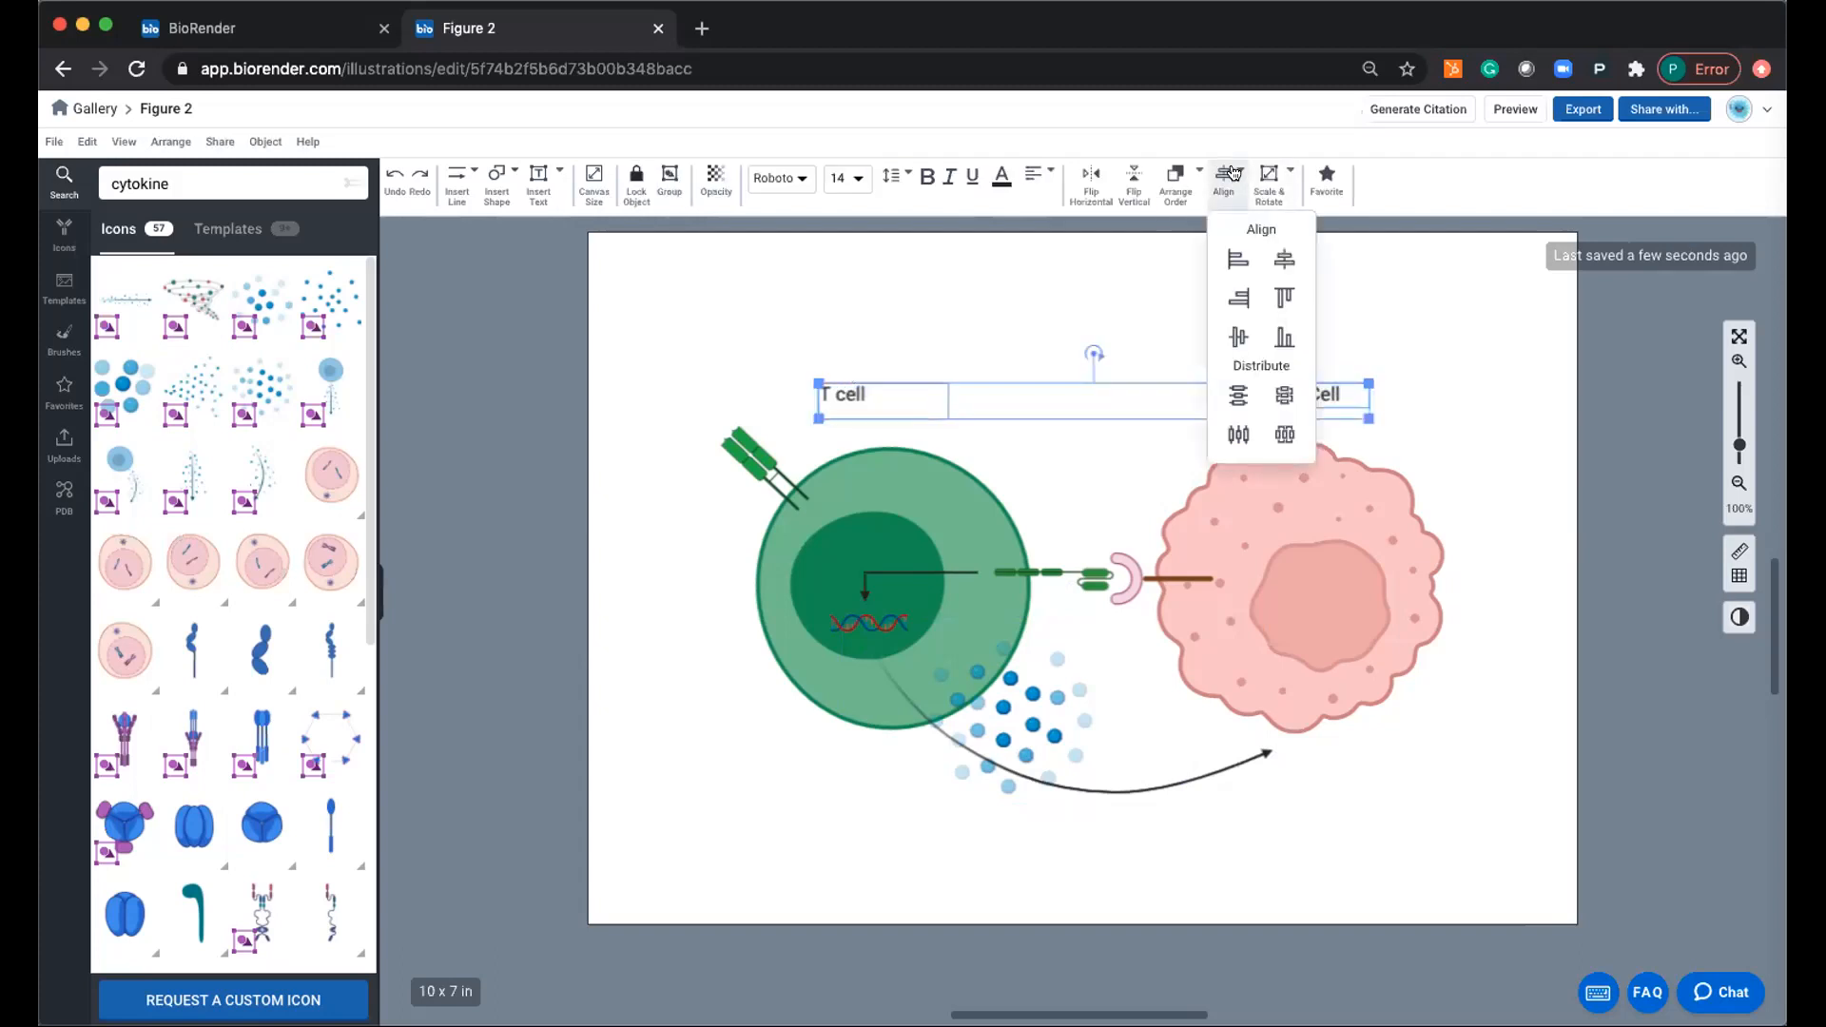
left_click(1232, 258)
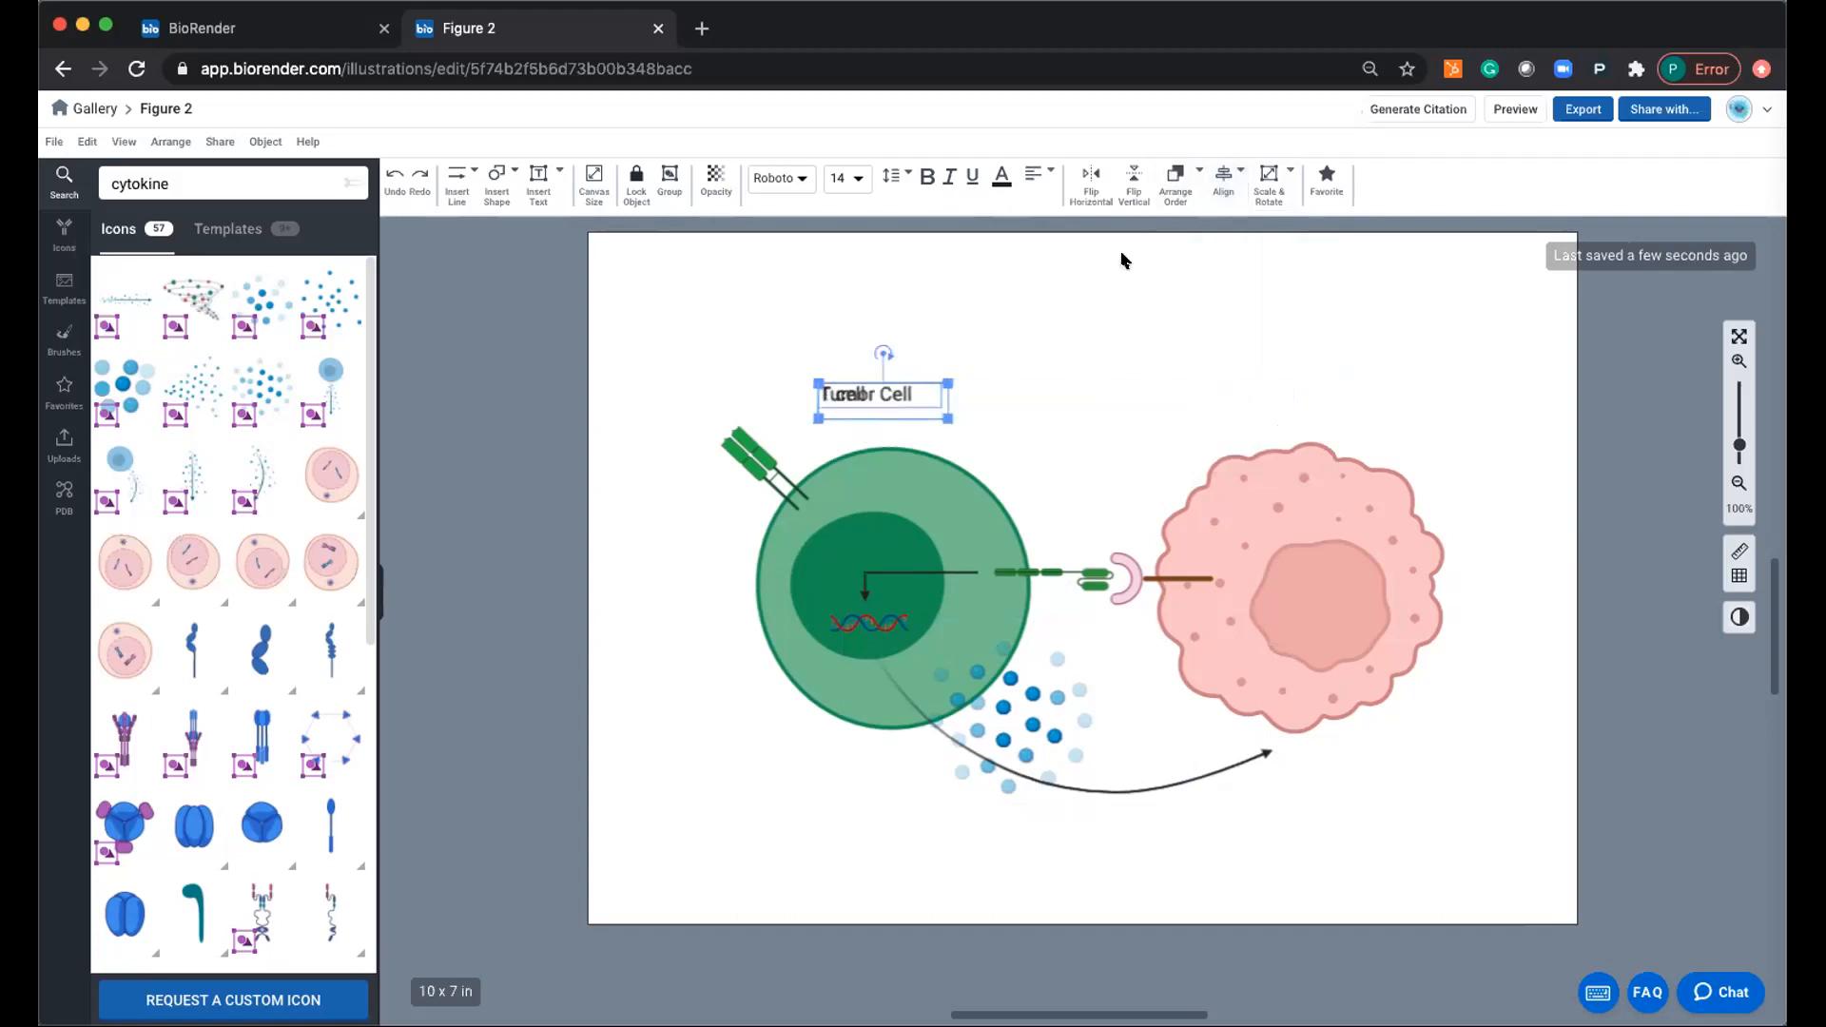
left_click(387, 176)
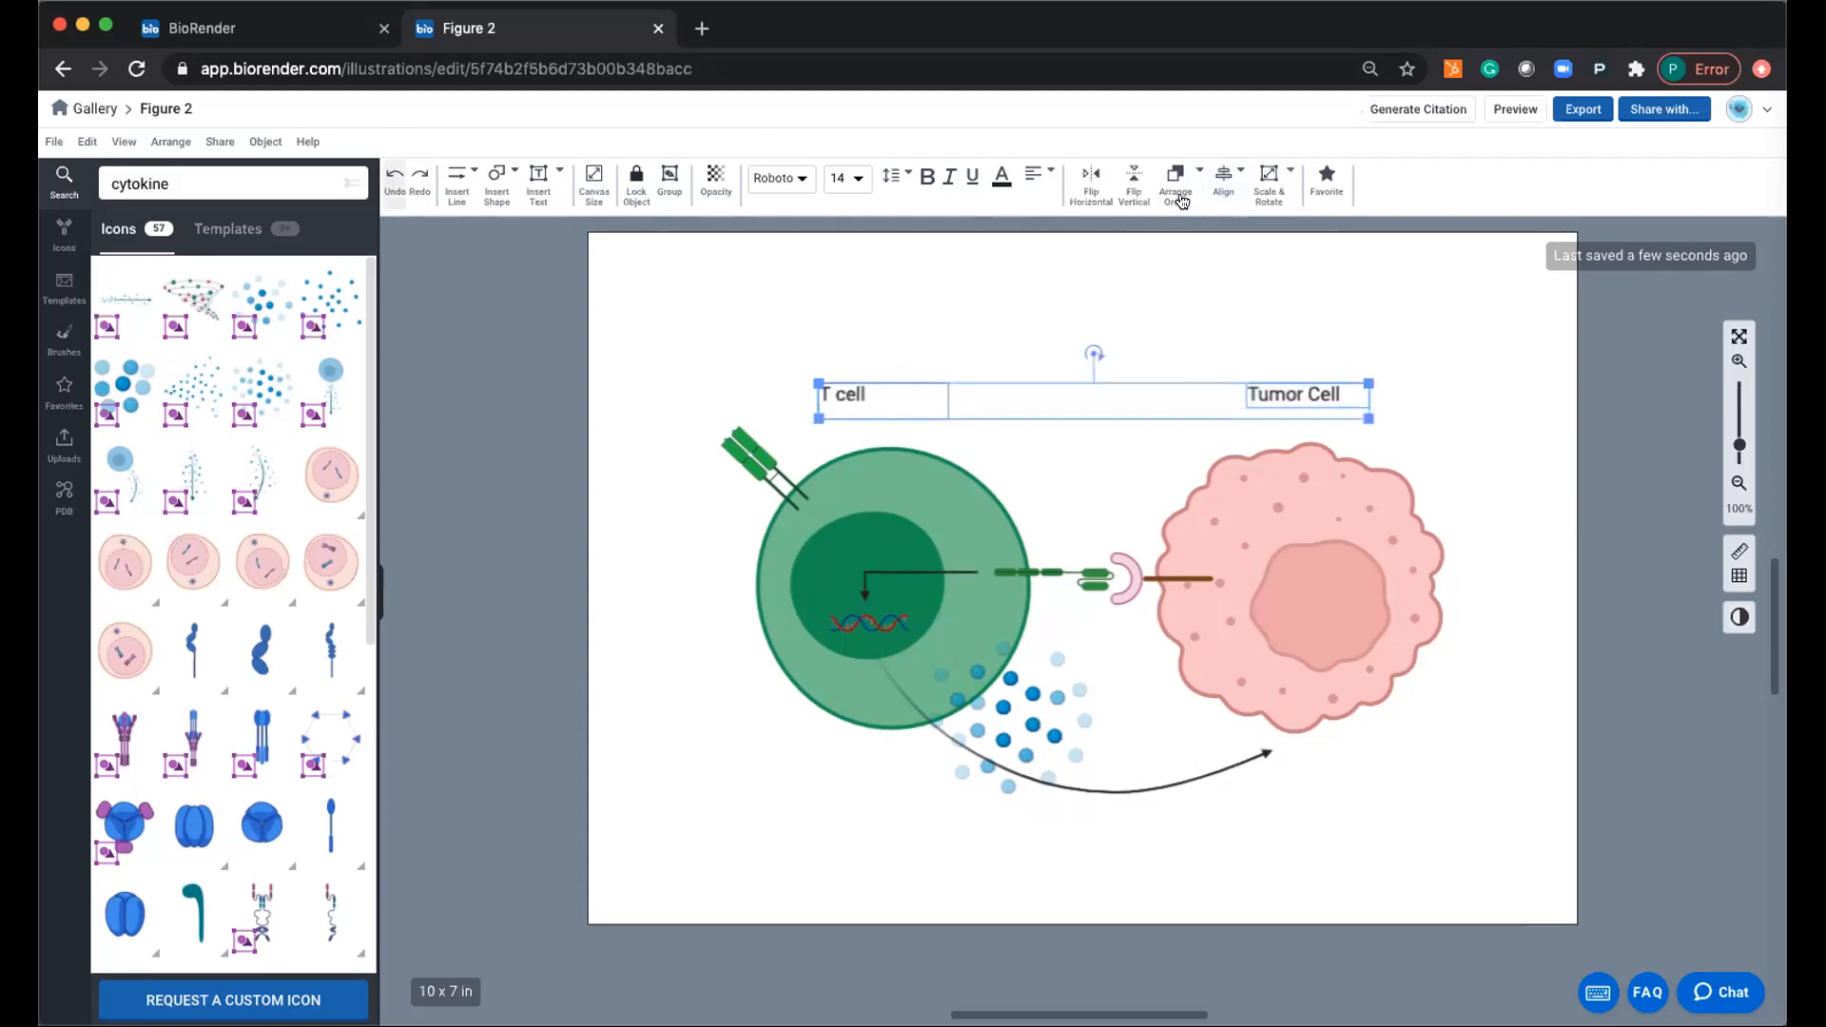
left_click(1226, 179)
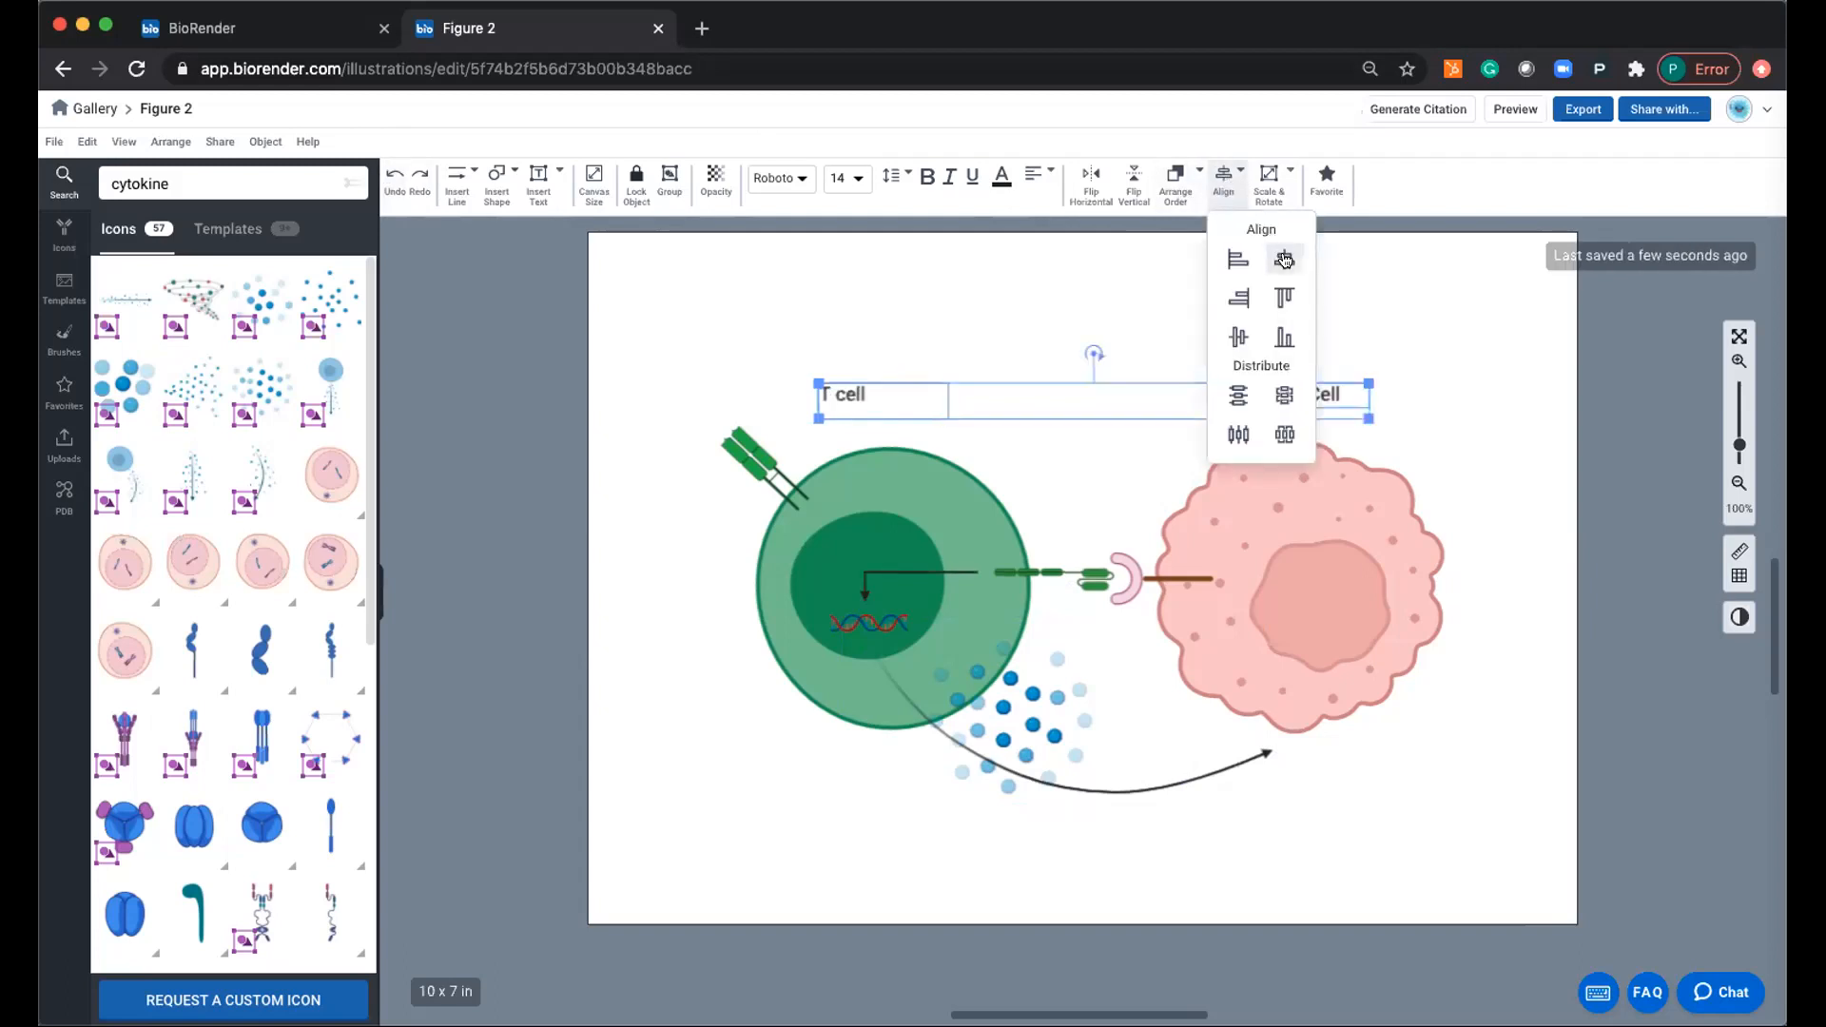
left_click(1281, 259)
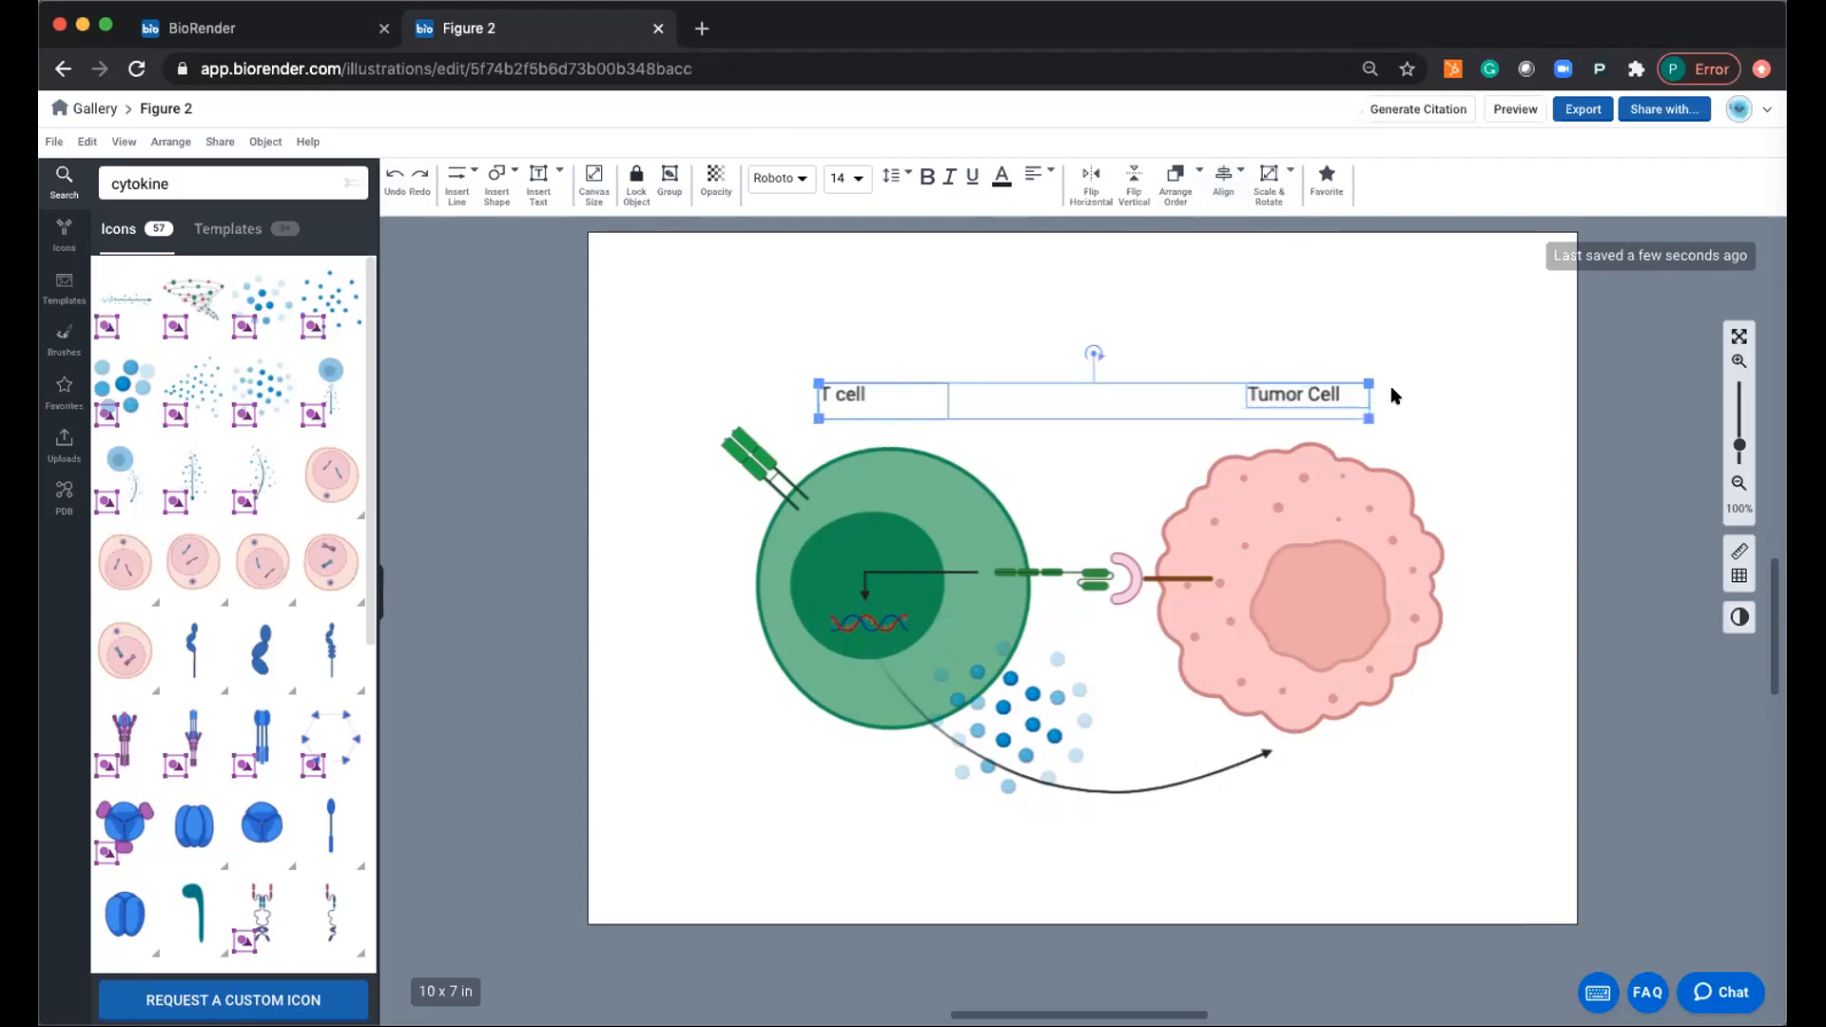
left_click(1351, 321)
Color the "Tumor Cell" label salmon pink to match the cancer cell.
left_click(1300, 395)
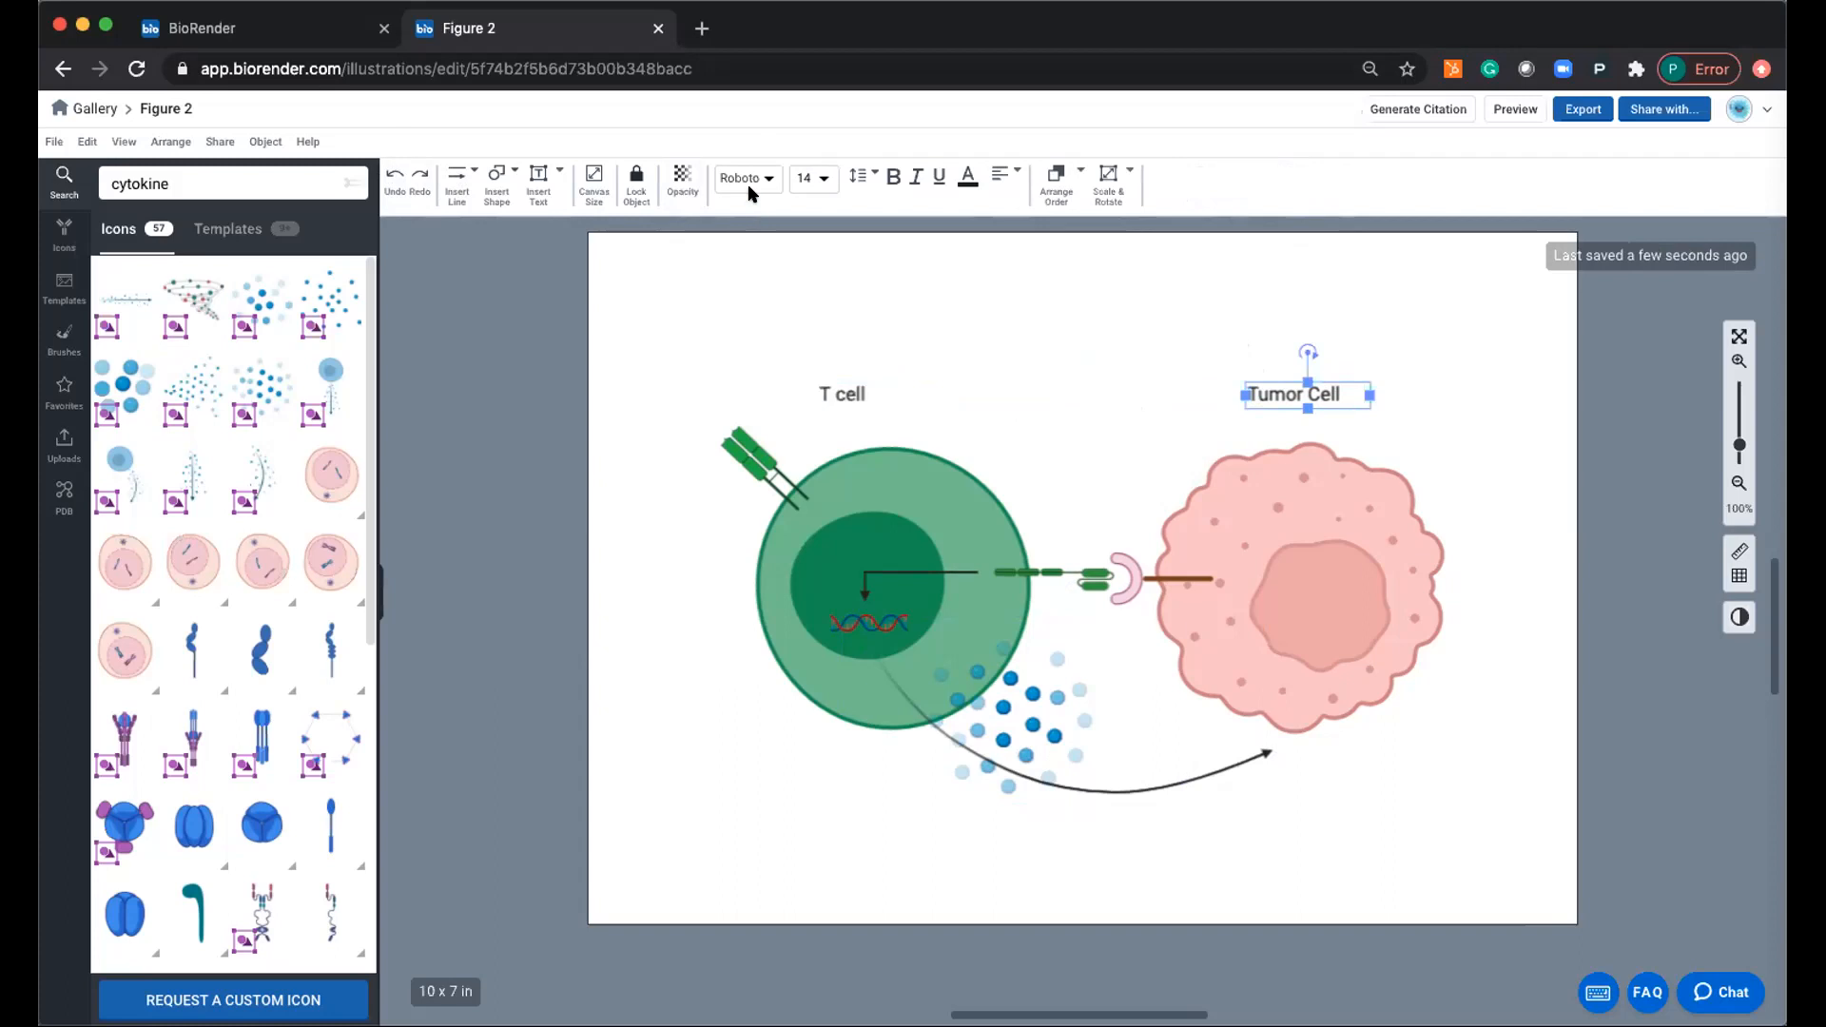
left_click(968, 178)
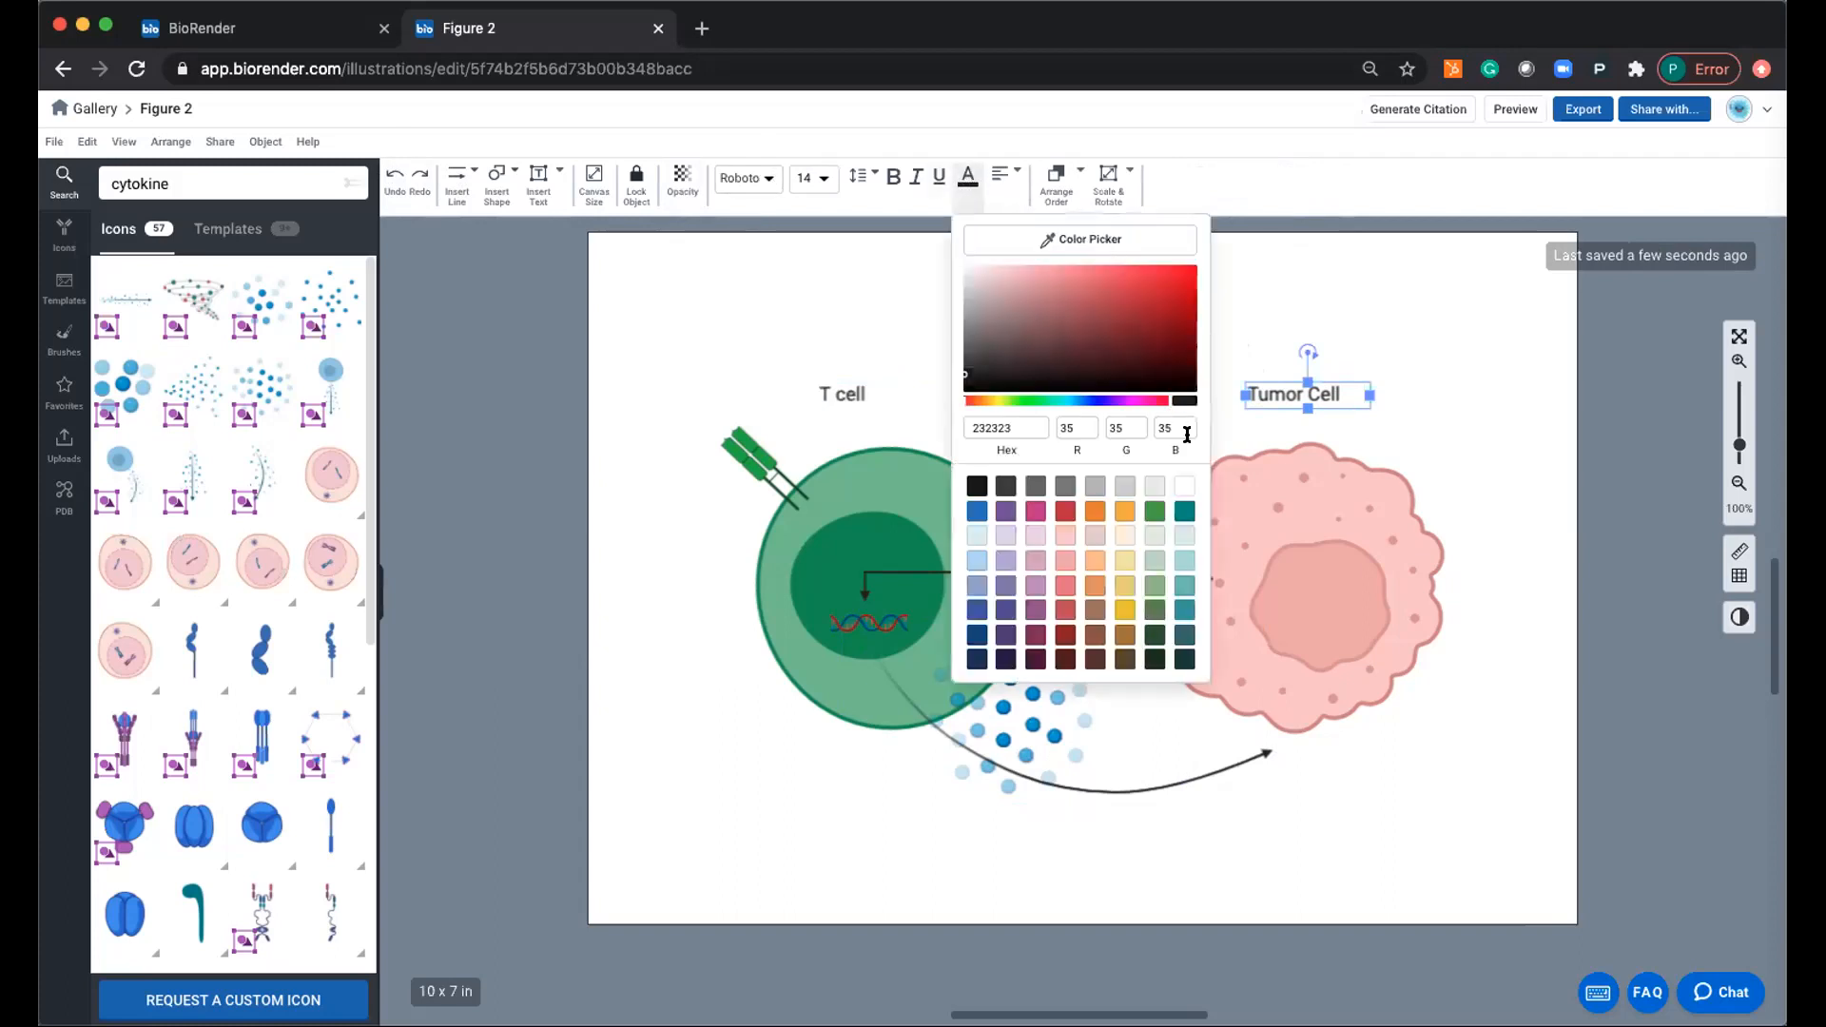
left_click(1096, 534)
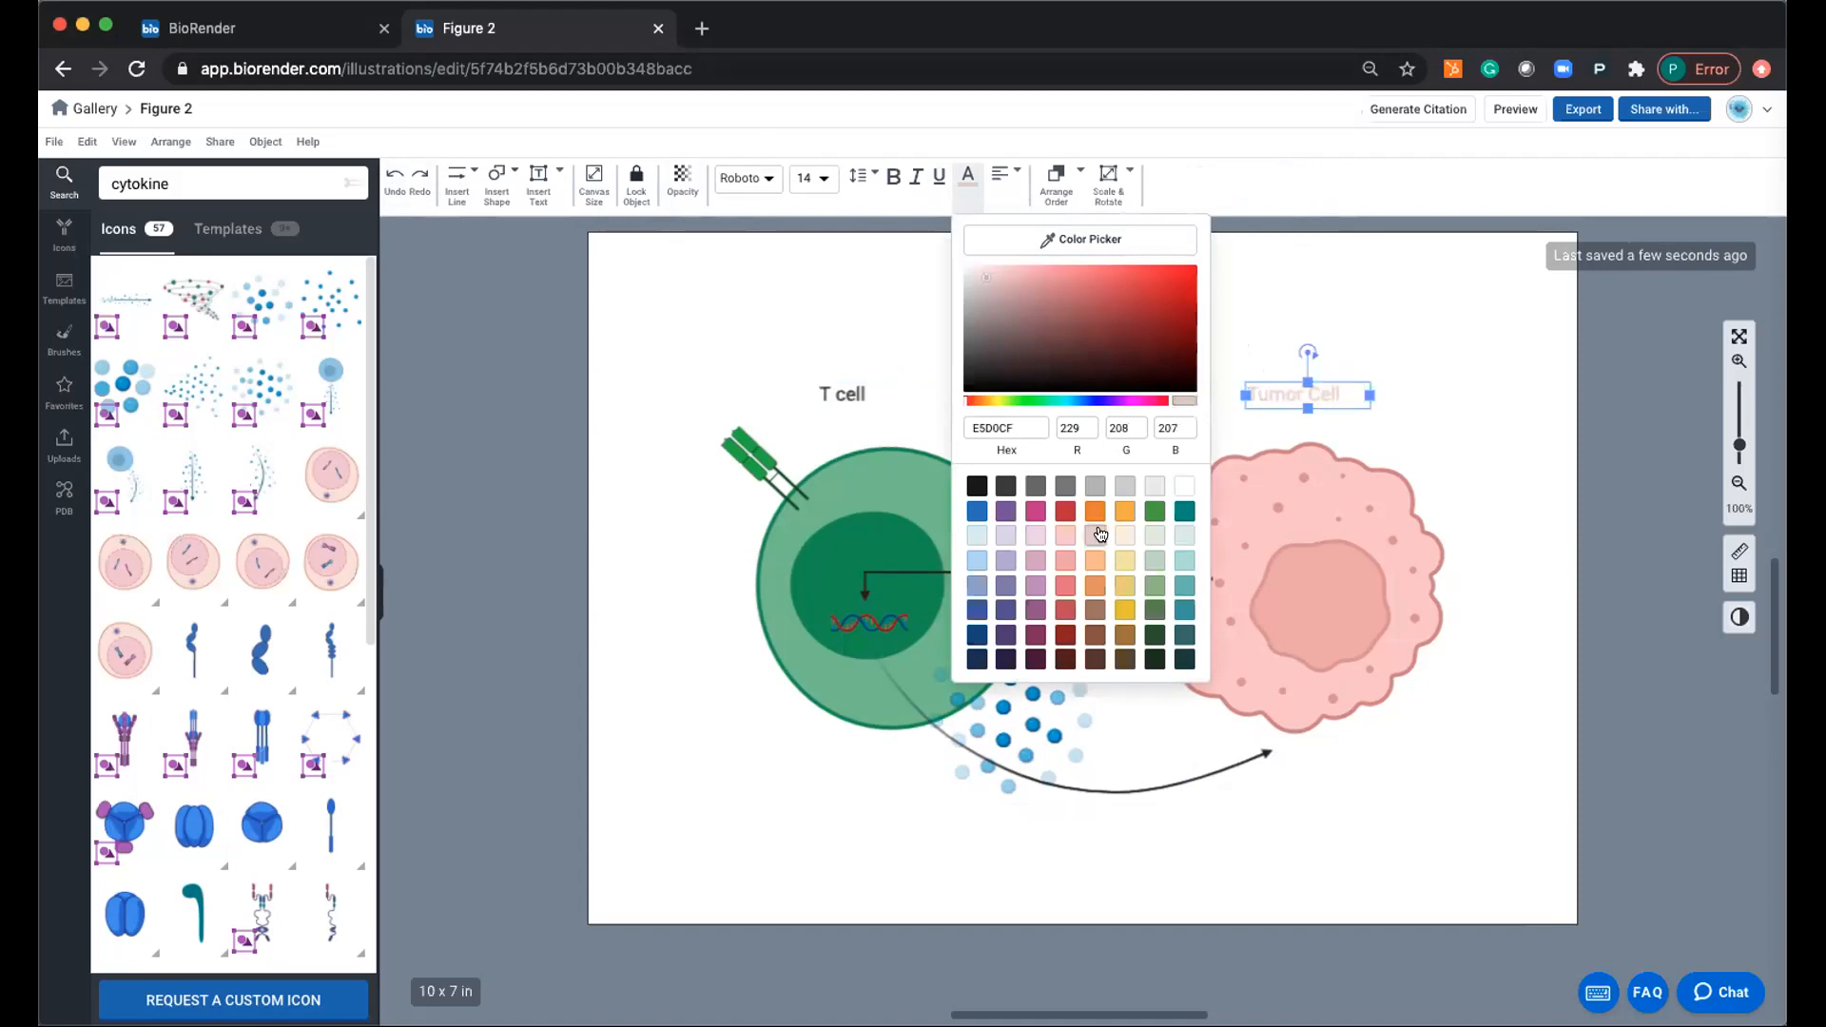
key("ctrl+z")
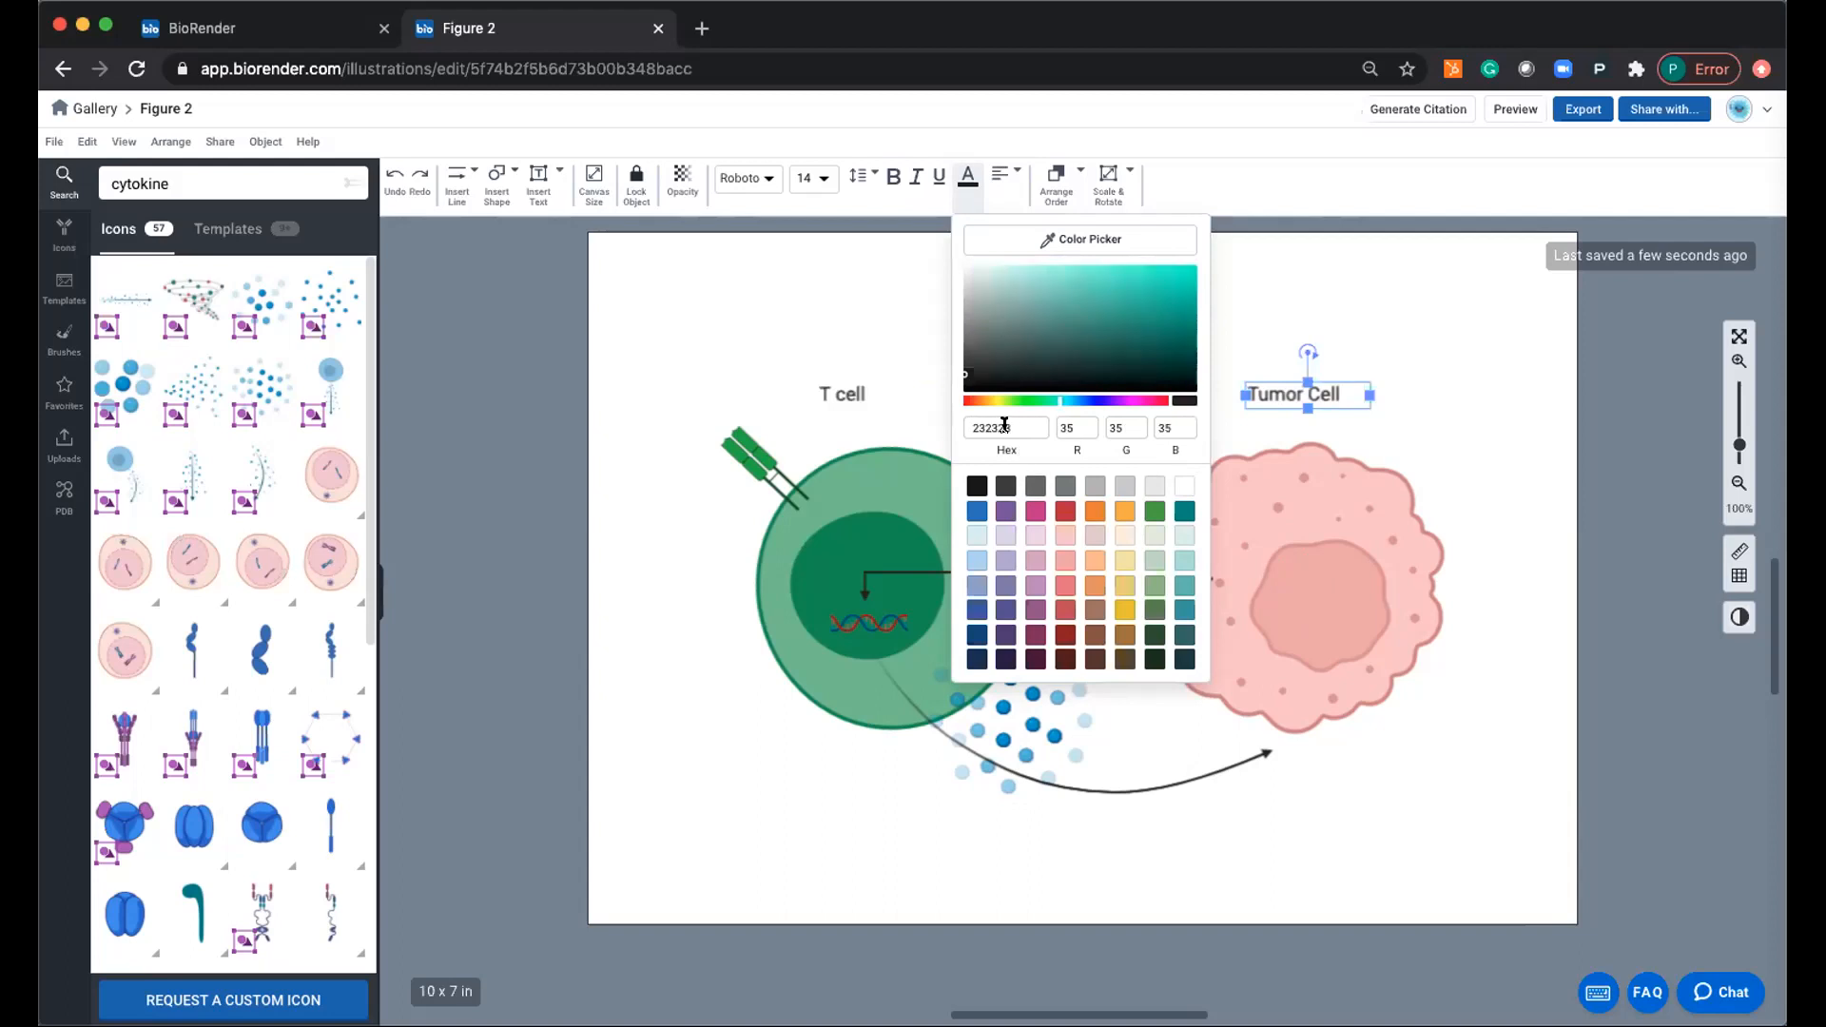
left_click(1063, 563)
left_click(1539, 470)
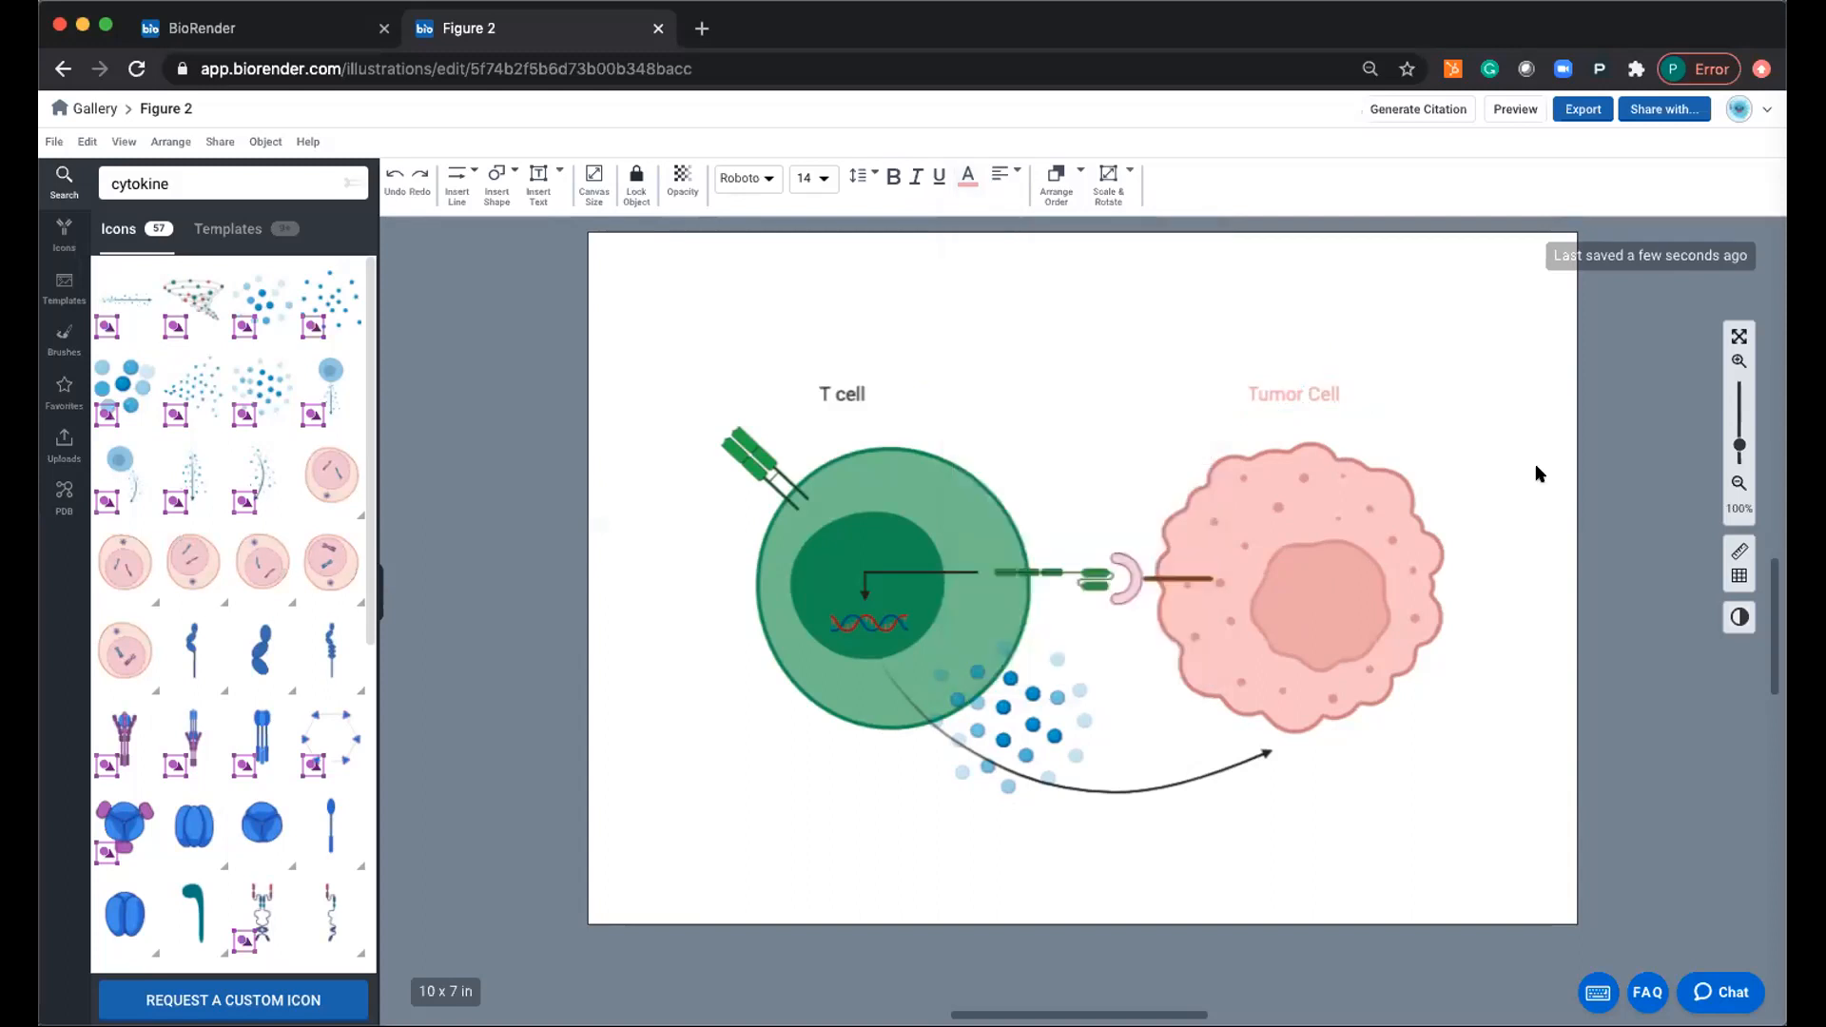
Move the "T cell" label toward the center above its cell, narrow its text box and color the text green.
left_click(828, 389)
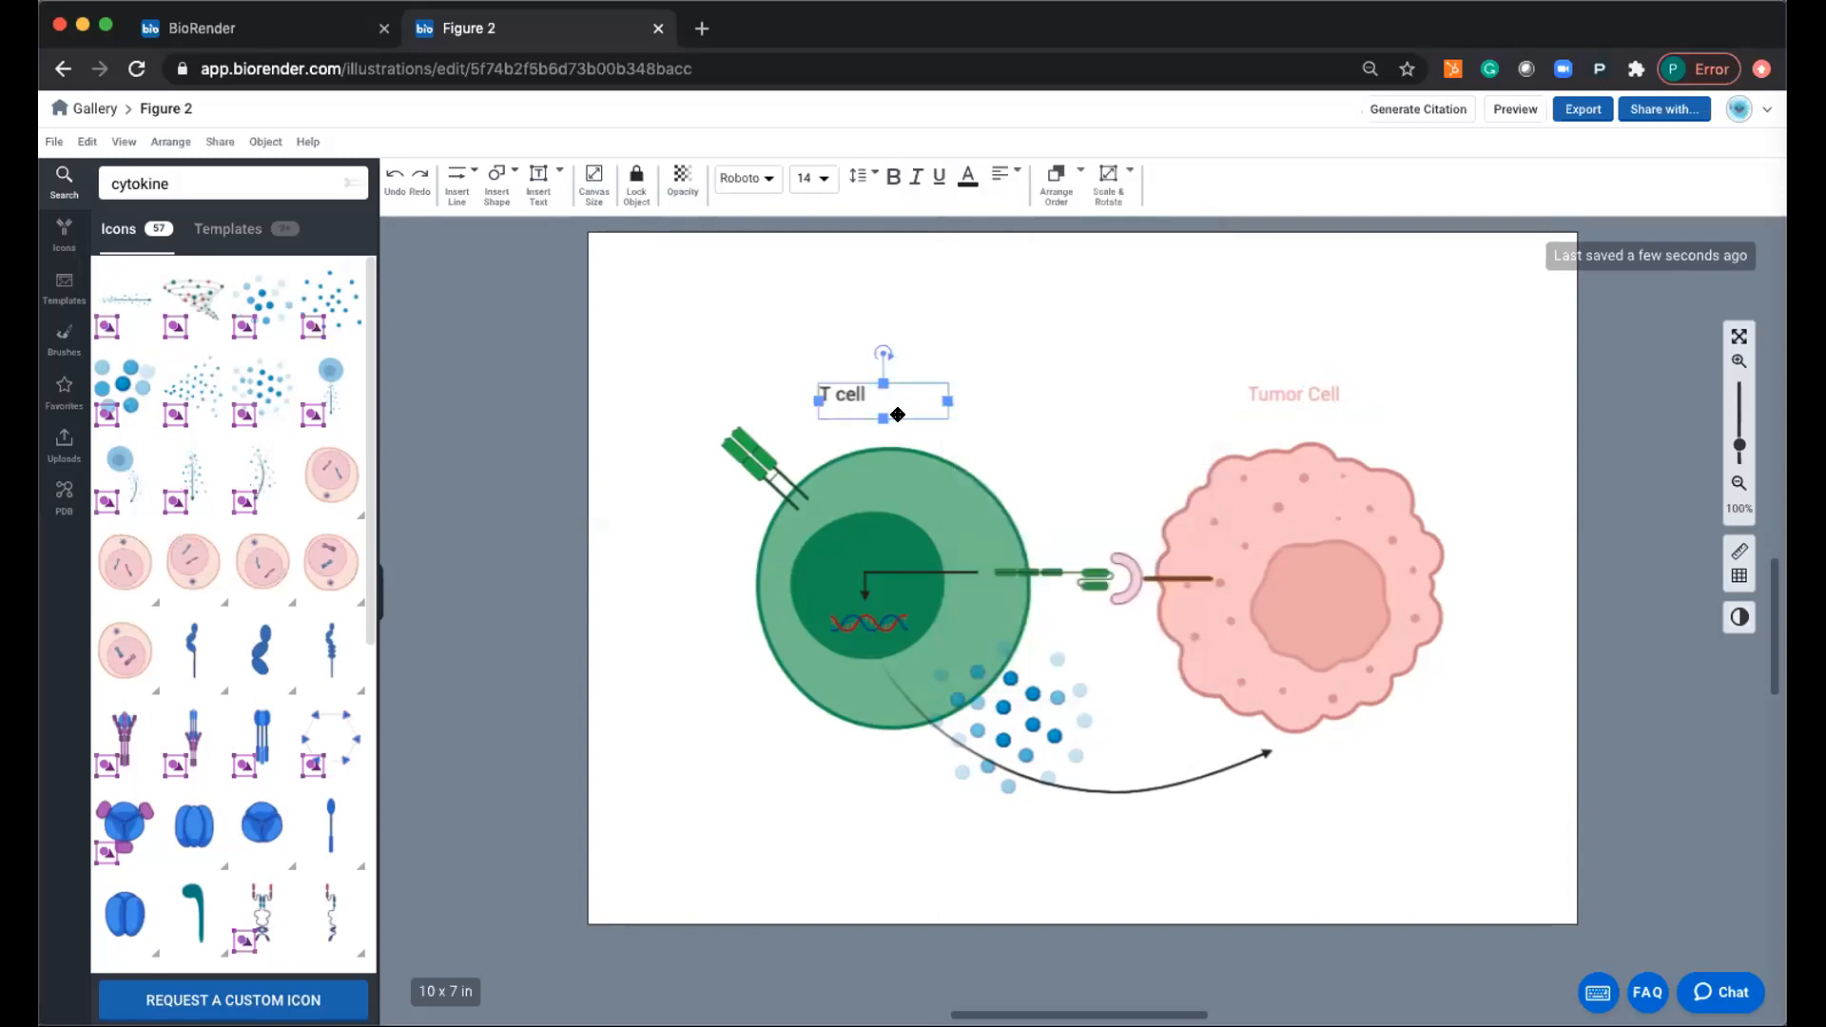
left_click_drag(853, 390, 873, 384)
left_click(1007, 425)
left_click(870, 395)
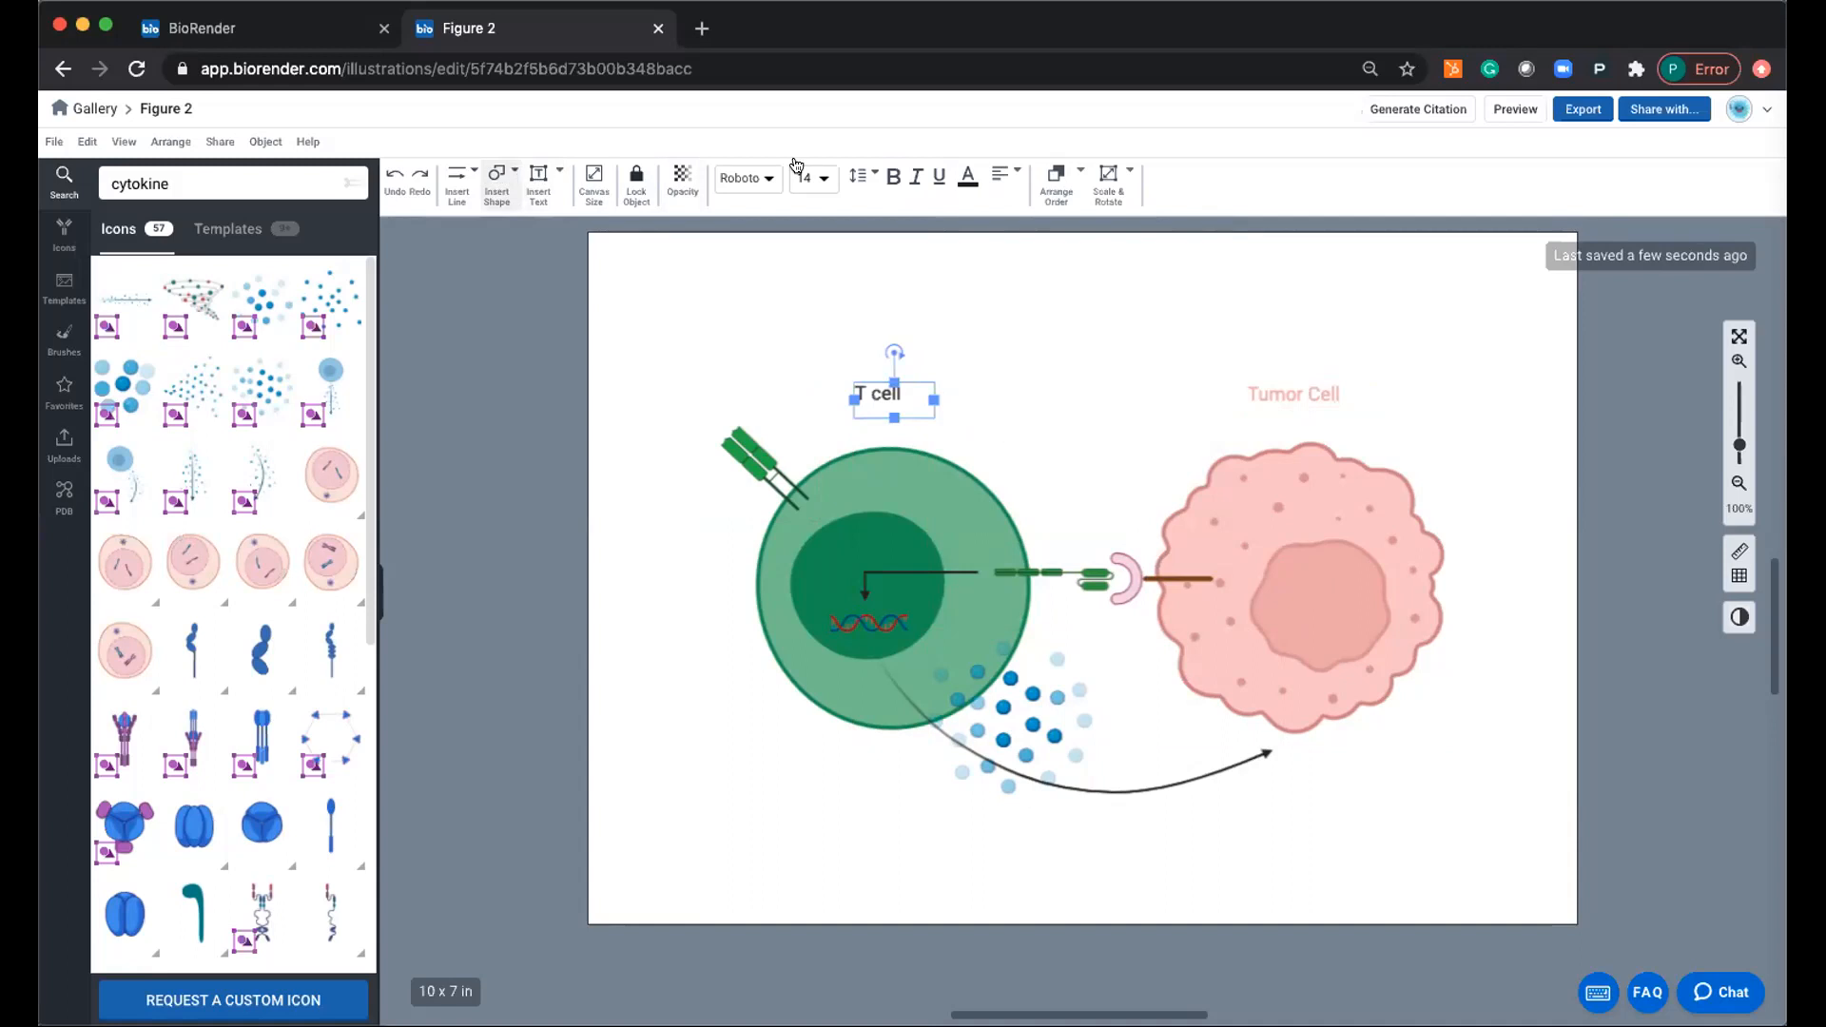
left_click(968, 177)
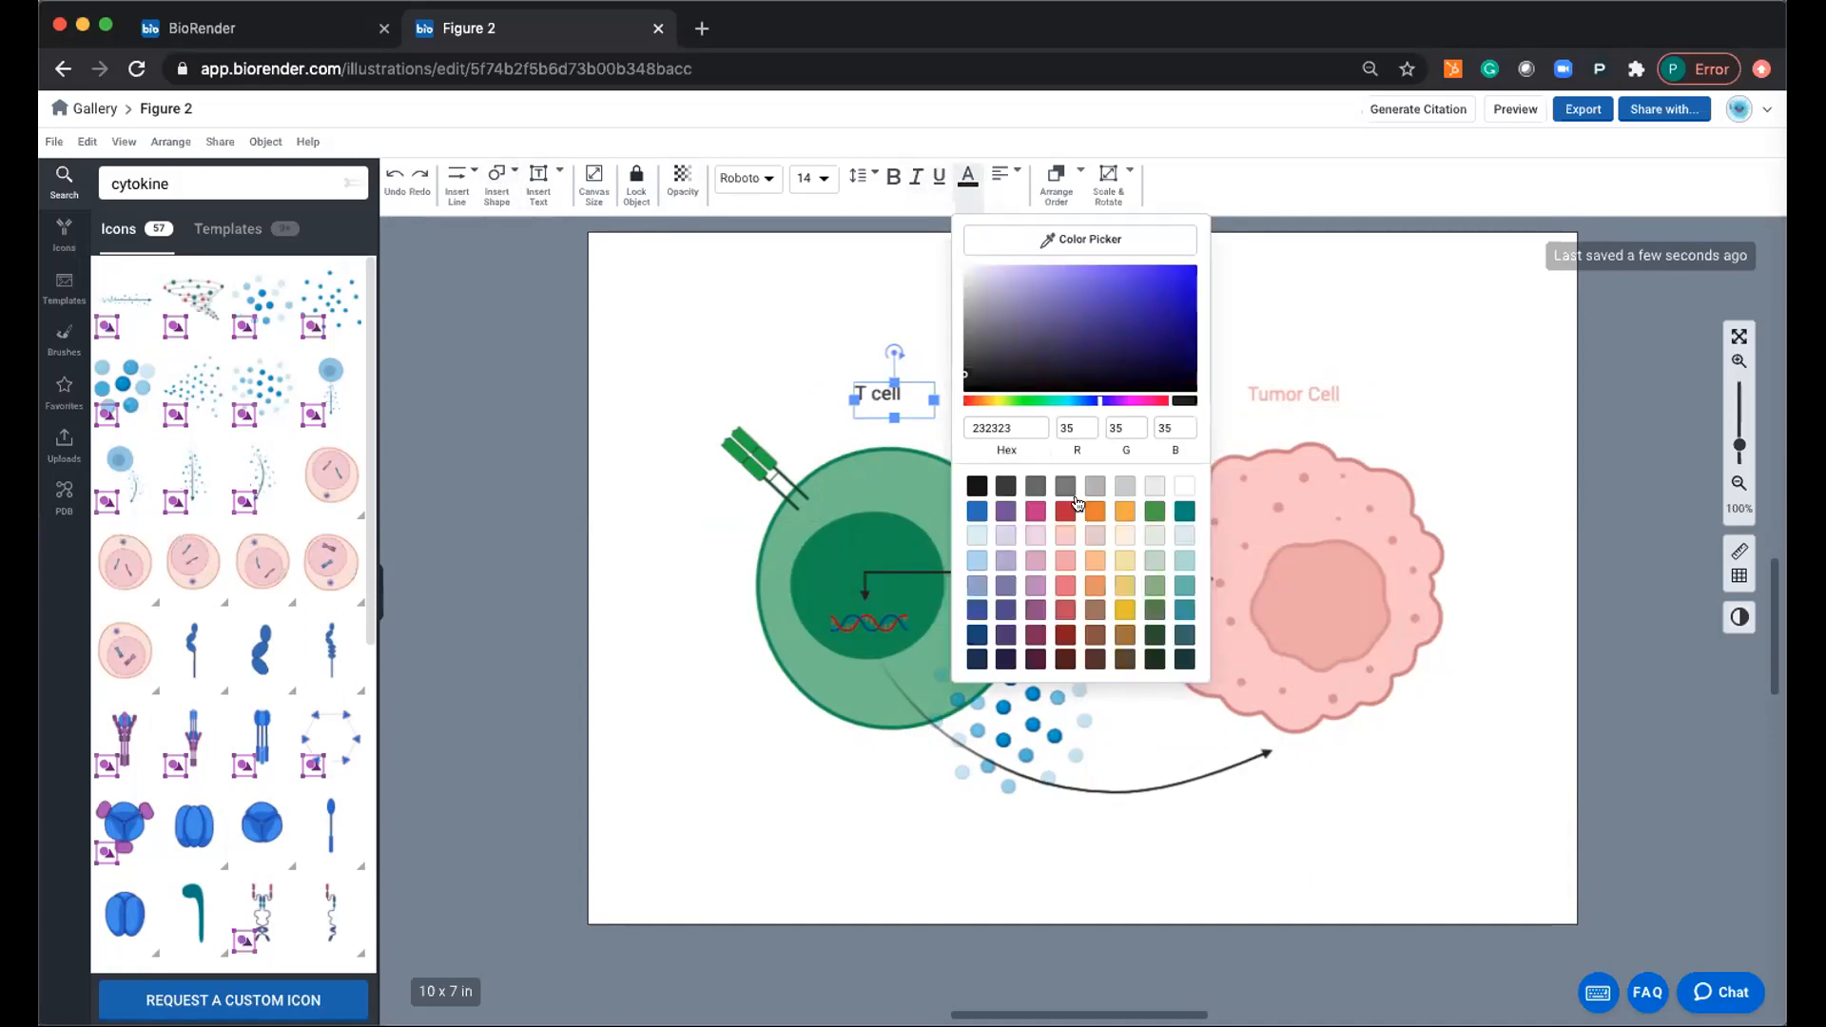
left_click(1154, 513)
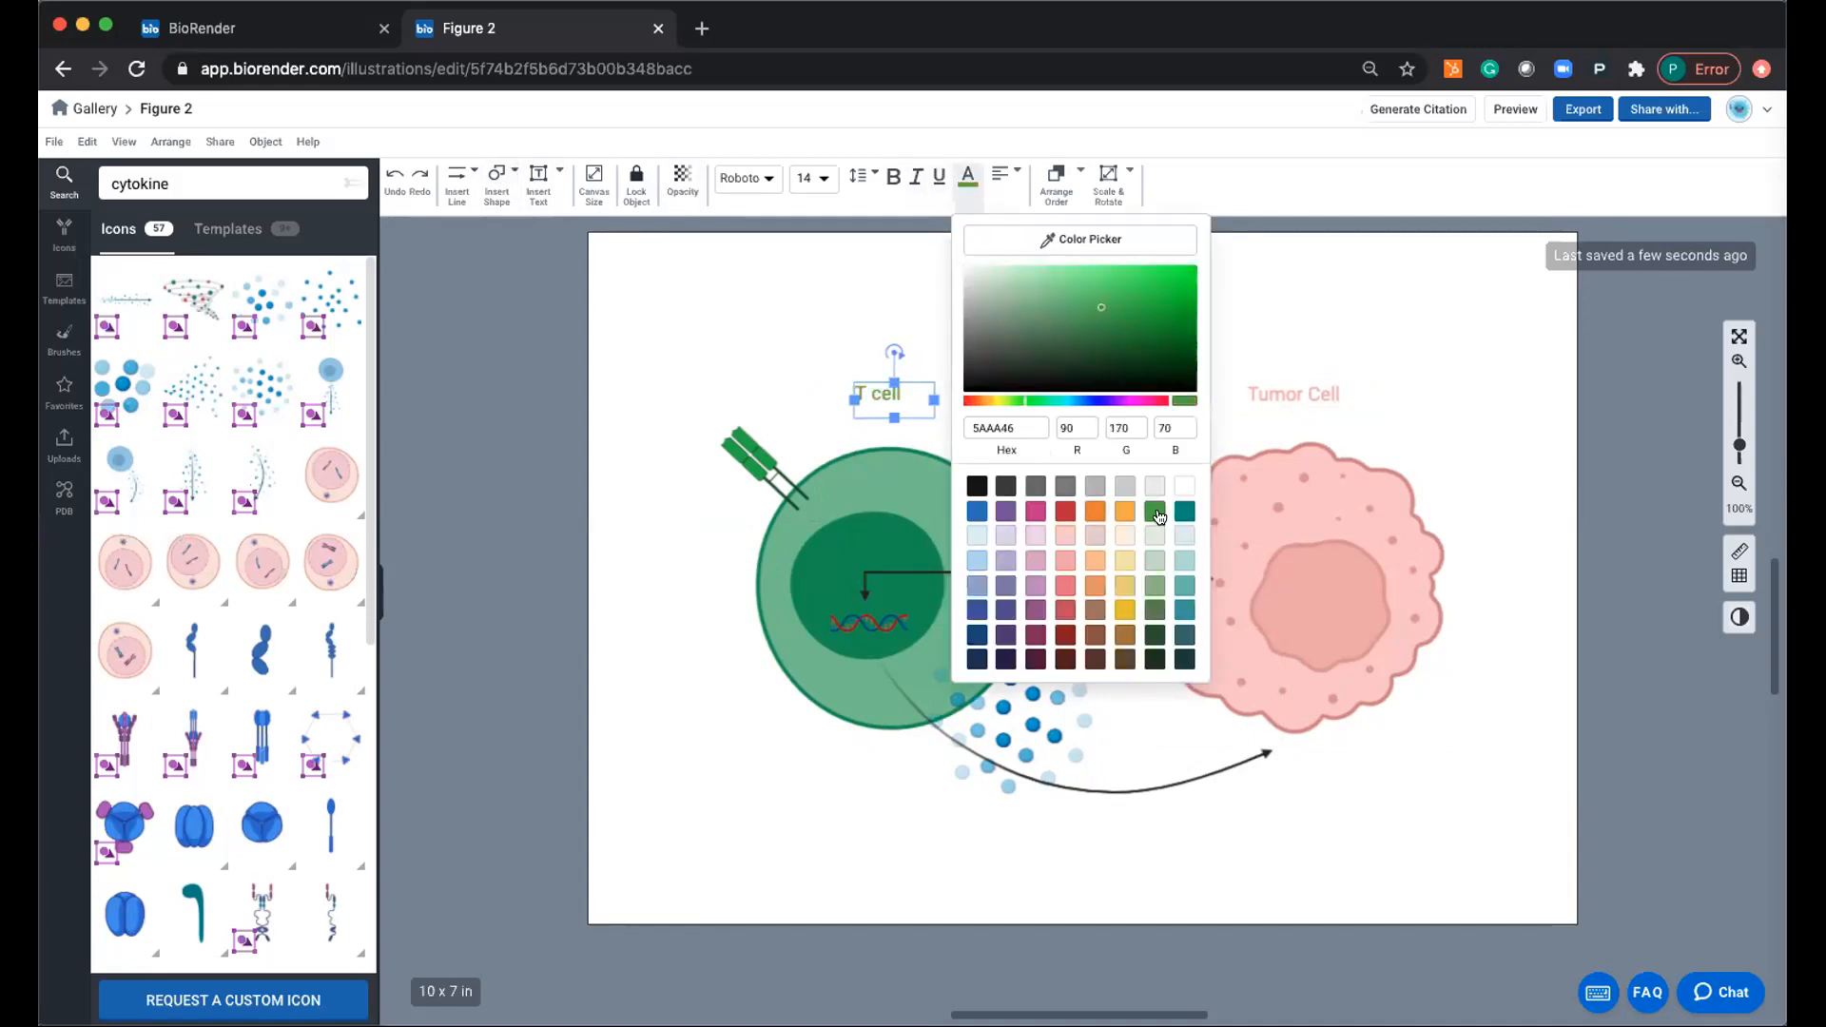
left_click(1412, 324)
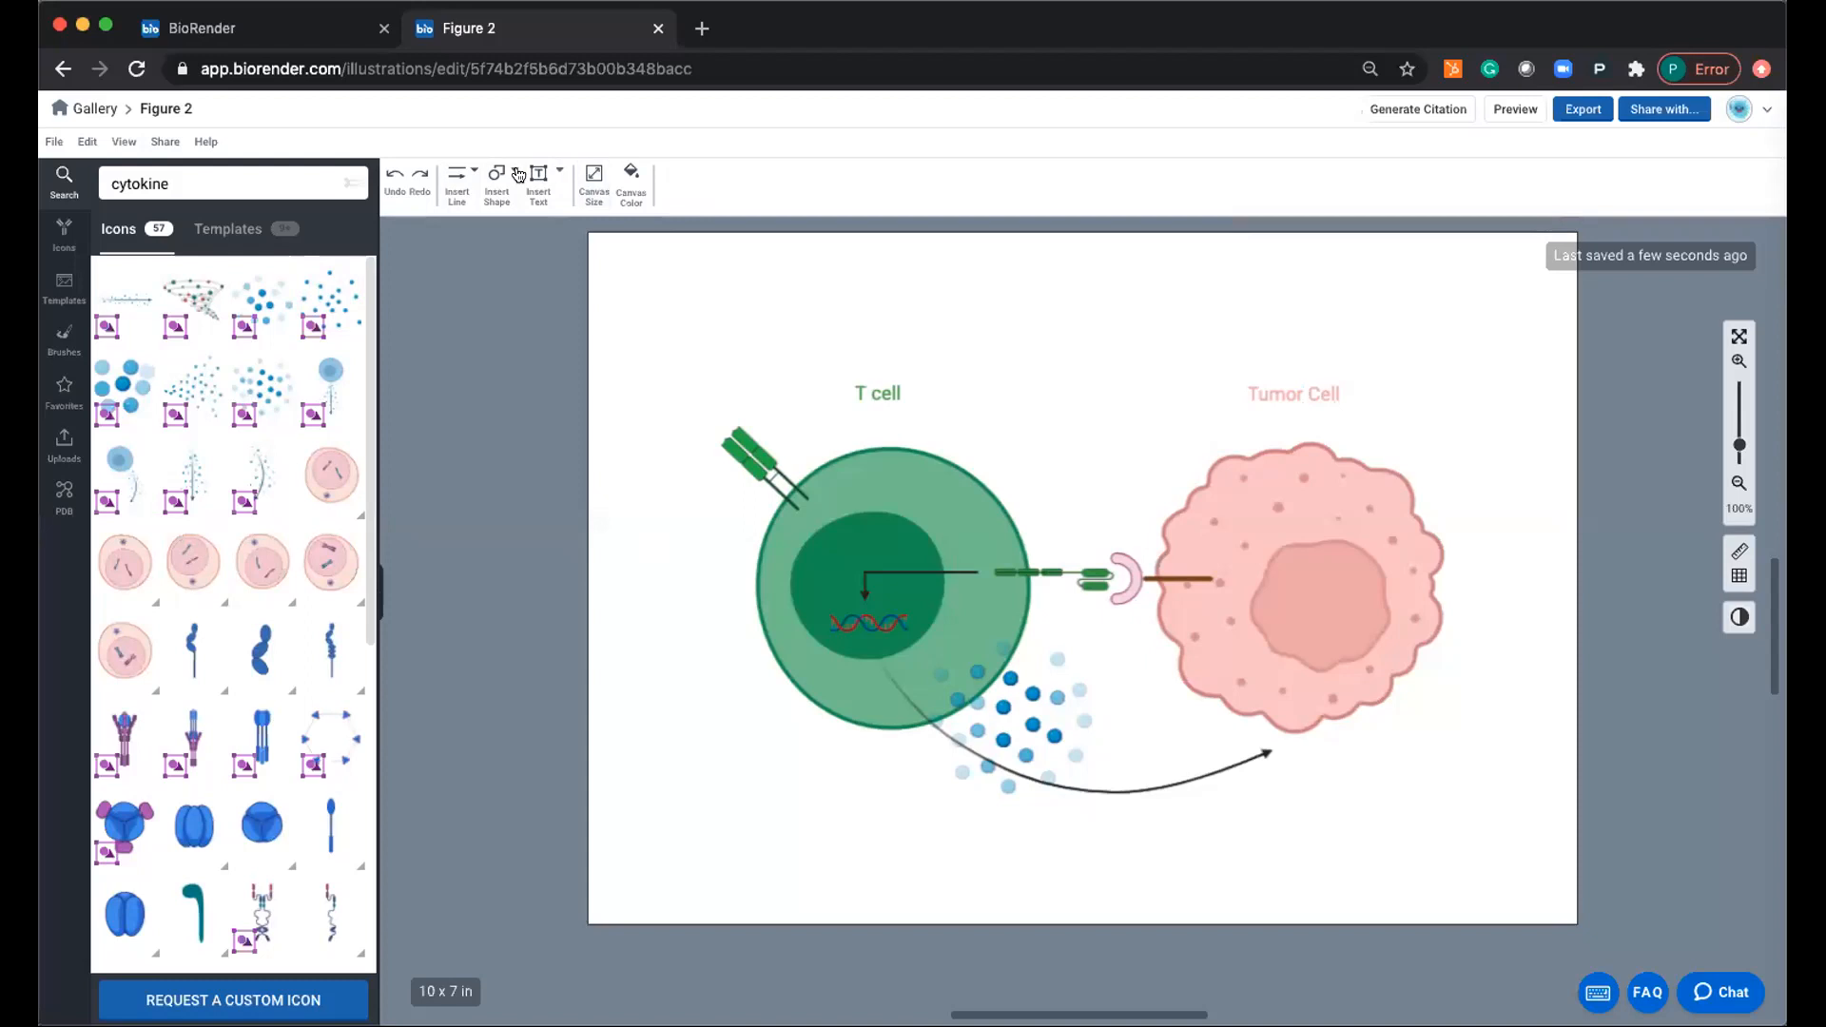
Add an "Apoptosis" text label below the curved arrow that leads toward the tumor cell.
mouse_move(193, 300)
left_click_drag(1106, 819, 1243, 855)
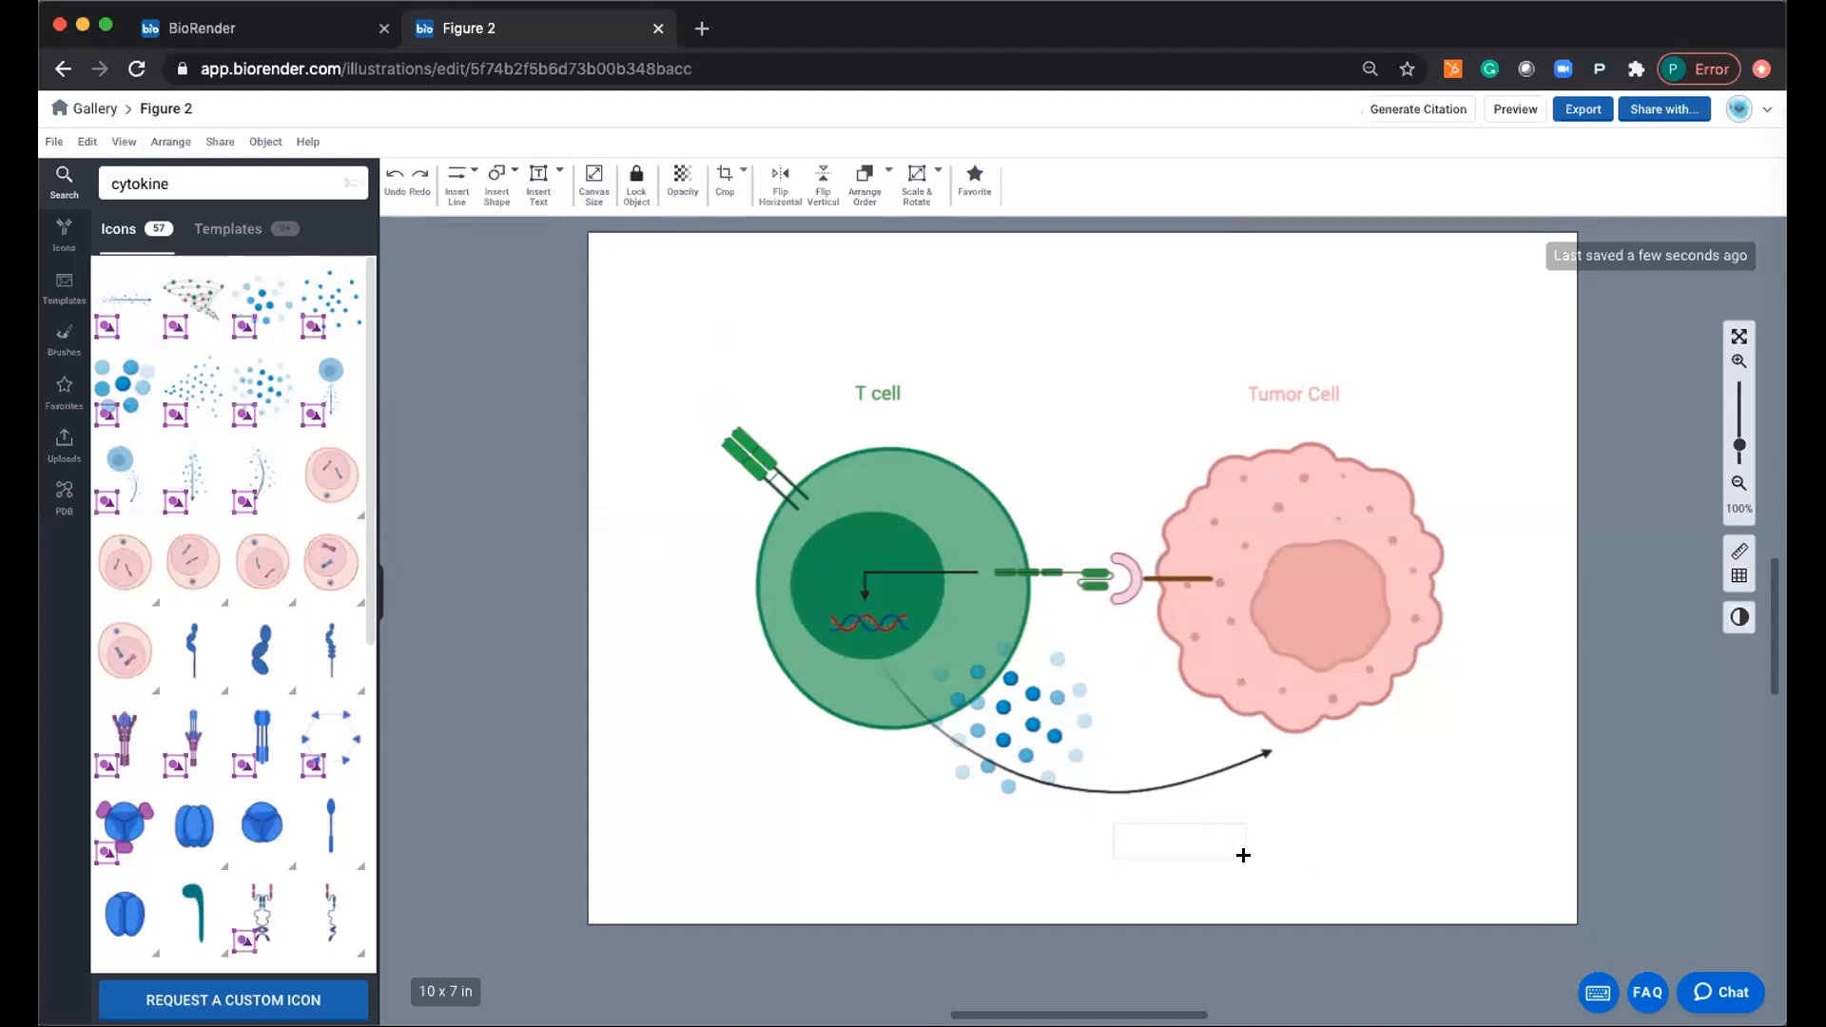
left_click(1170, 834)
type("Apoptosis")
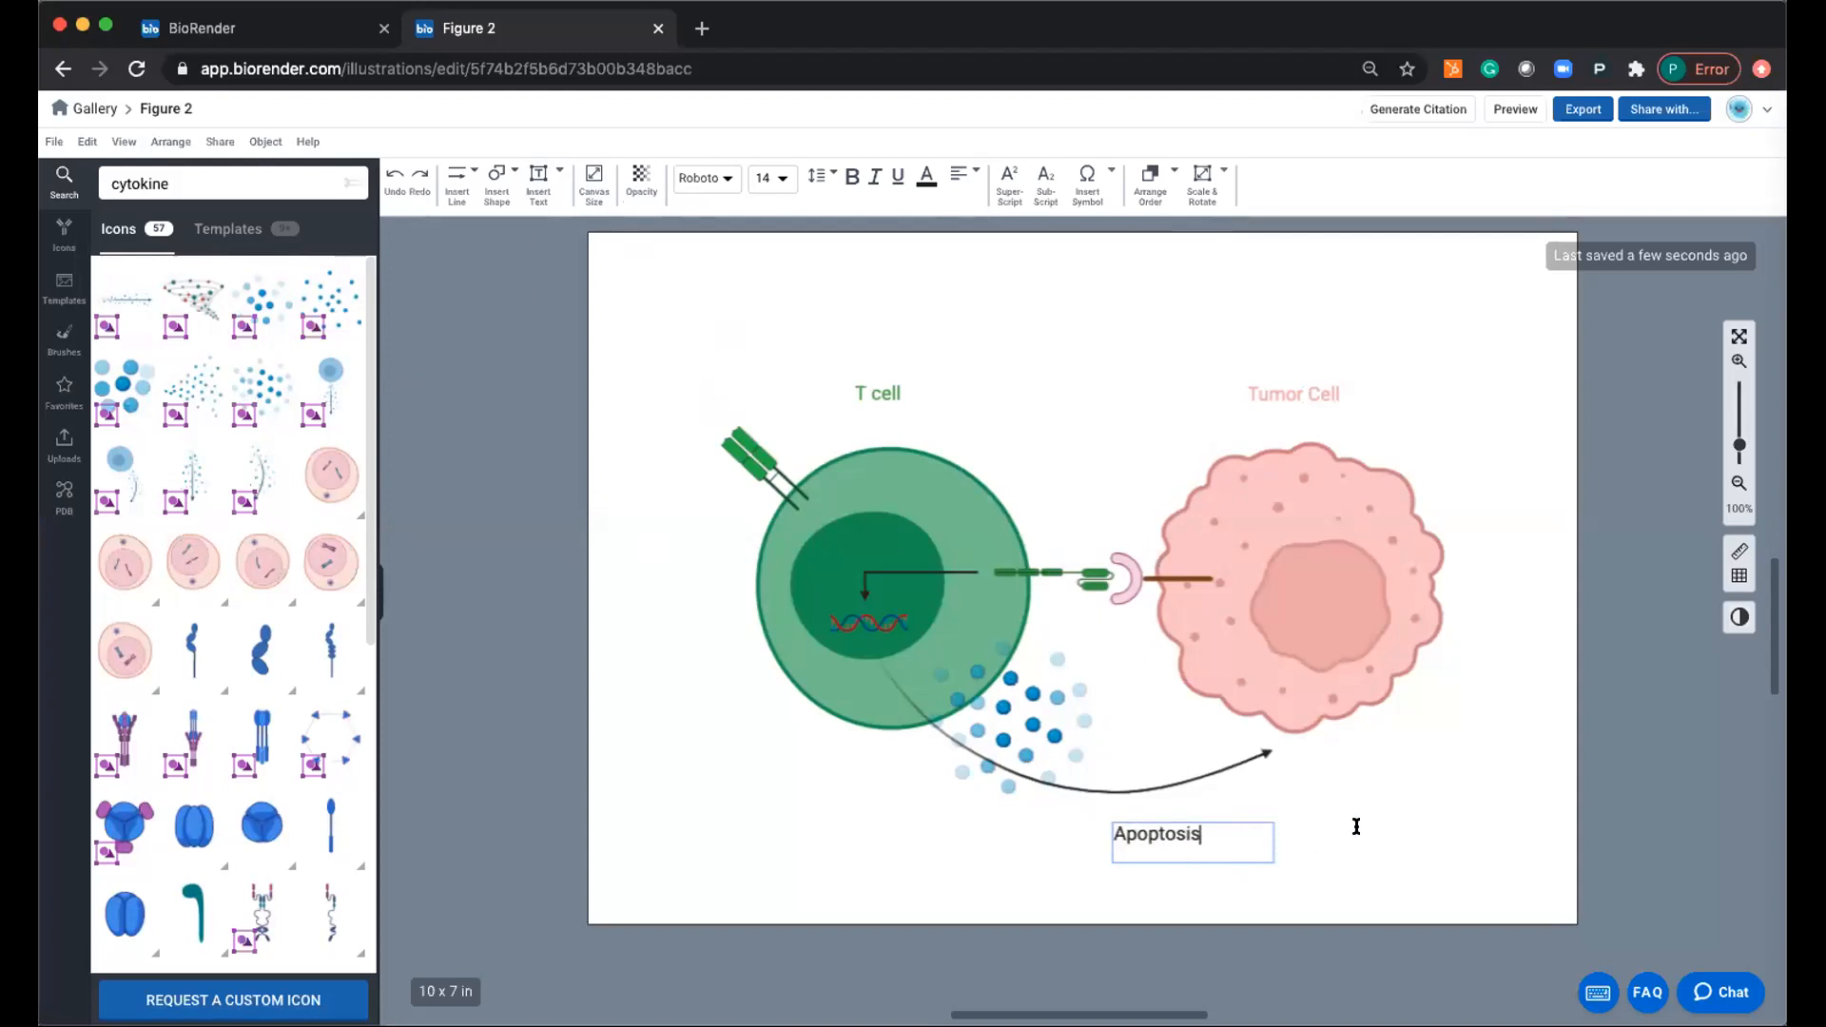
left_click(1191, 894)
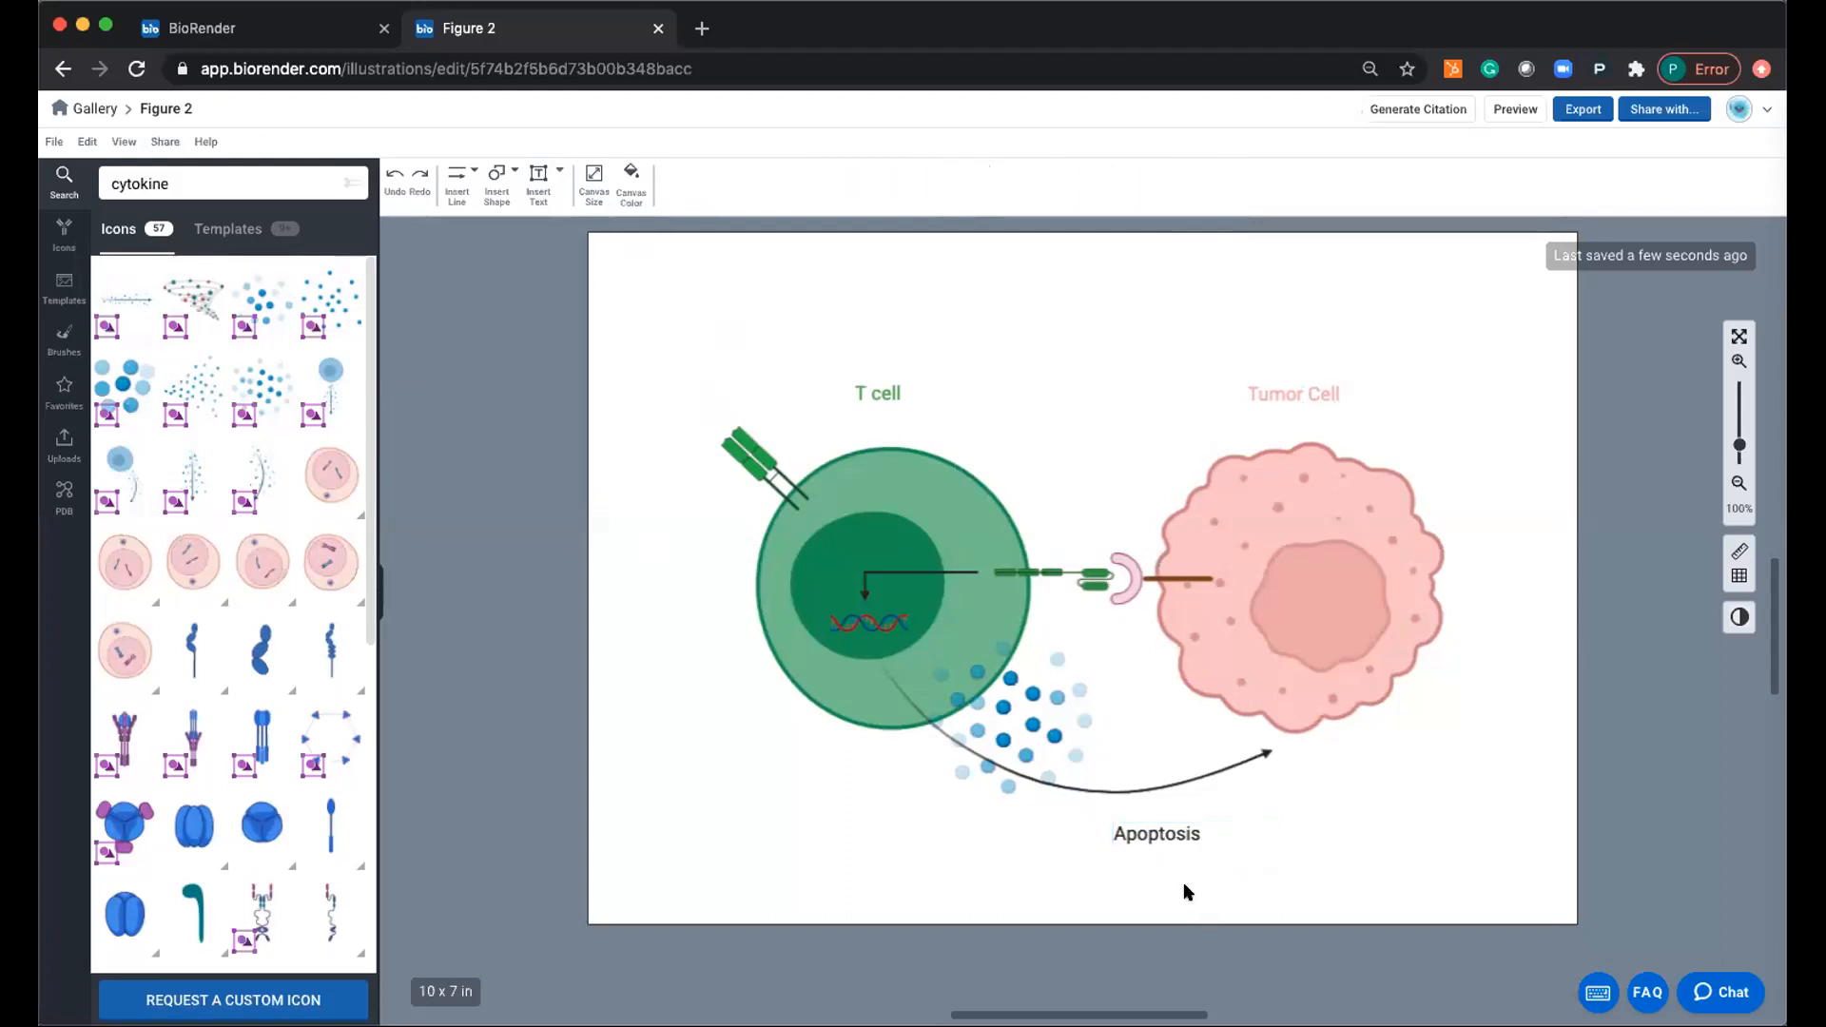
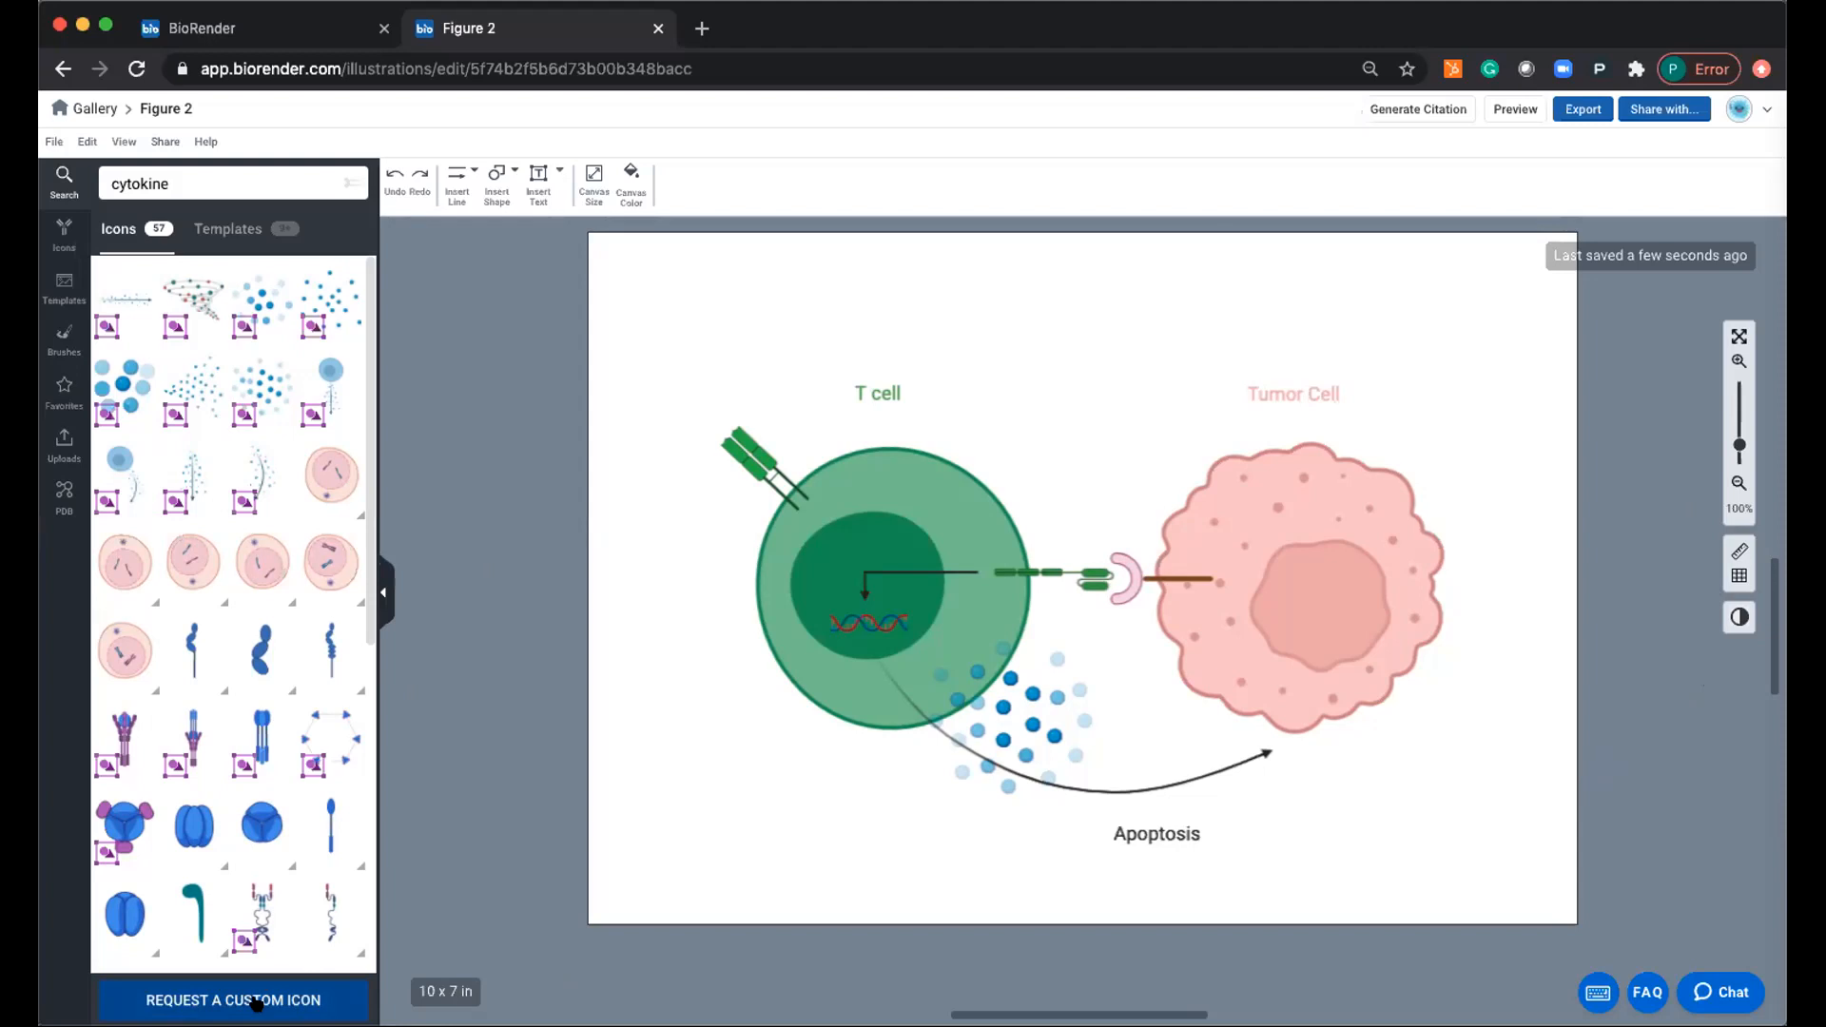
Start a custom icon request with icon name "figure 1", key features "dsgrghrt" and description "dsgtdht".
left_click(257, 1003)
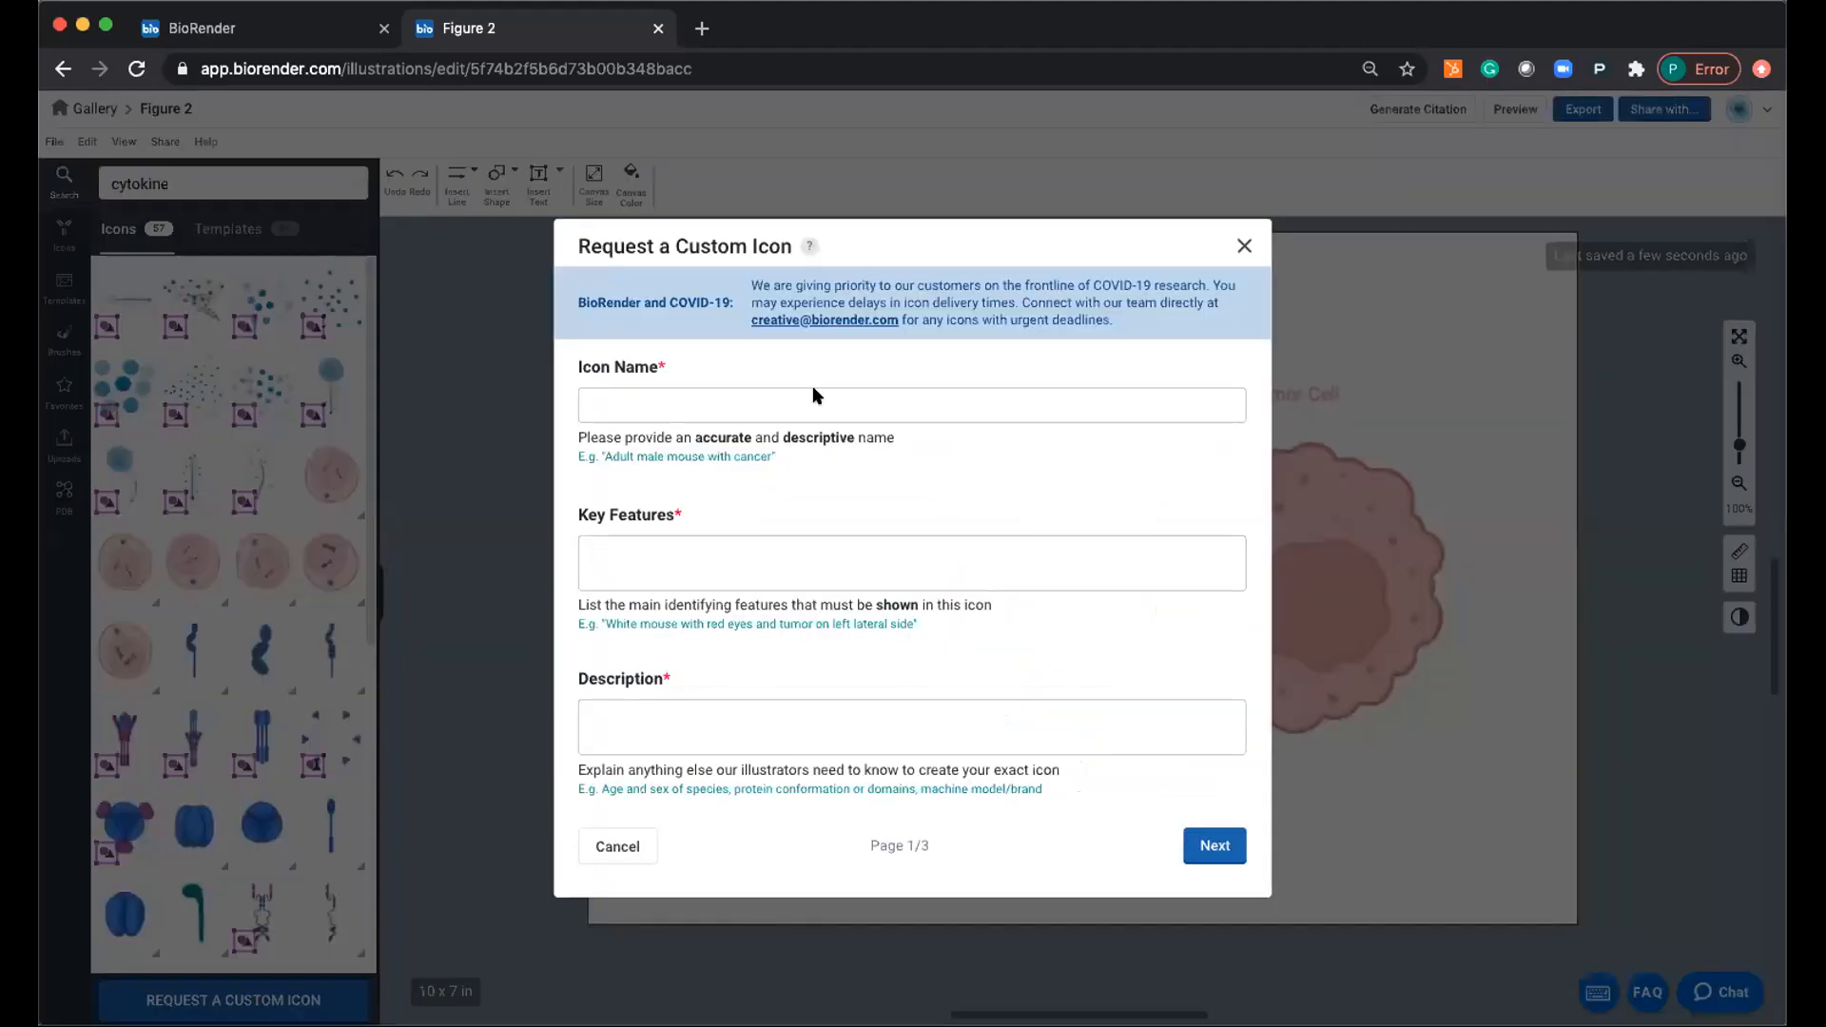
left_click(747, 398)
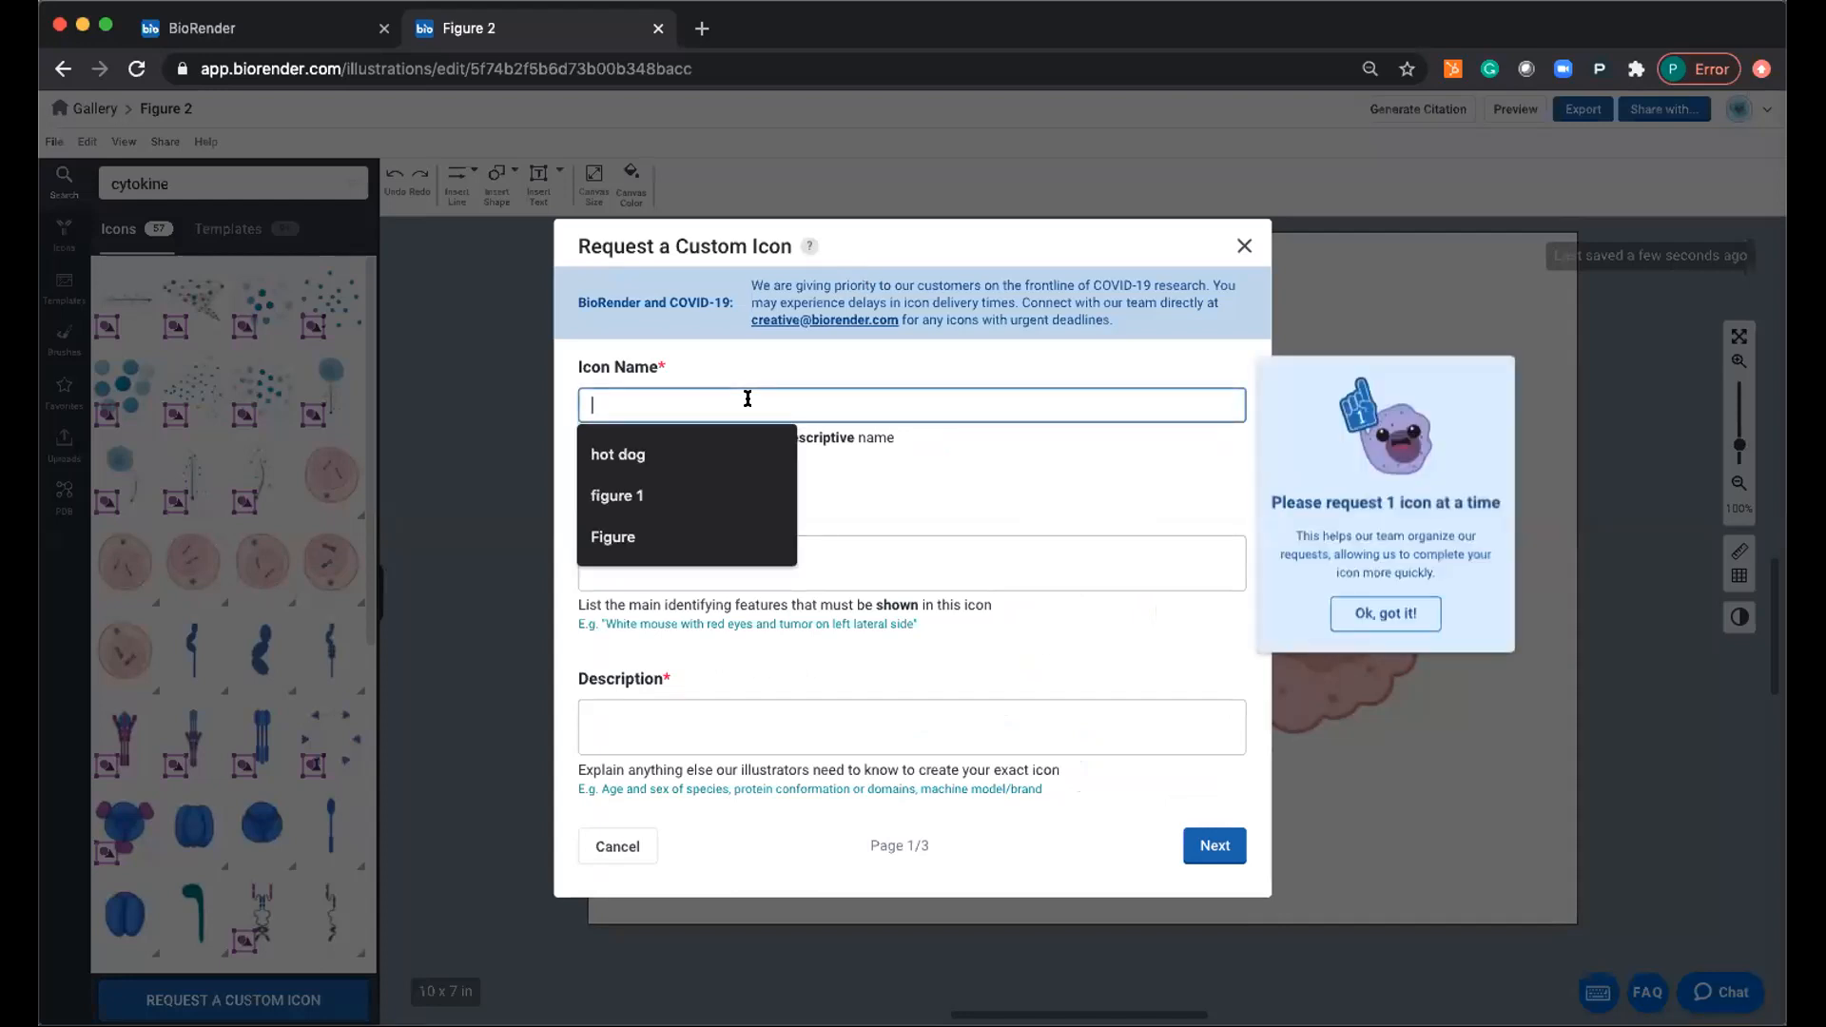
type("Figu")
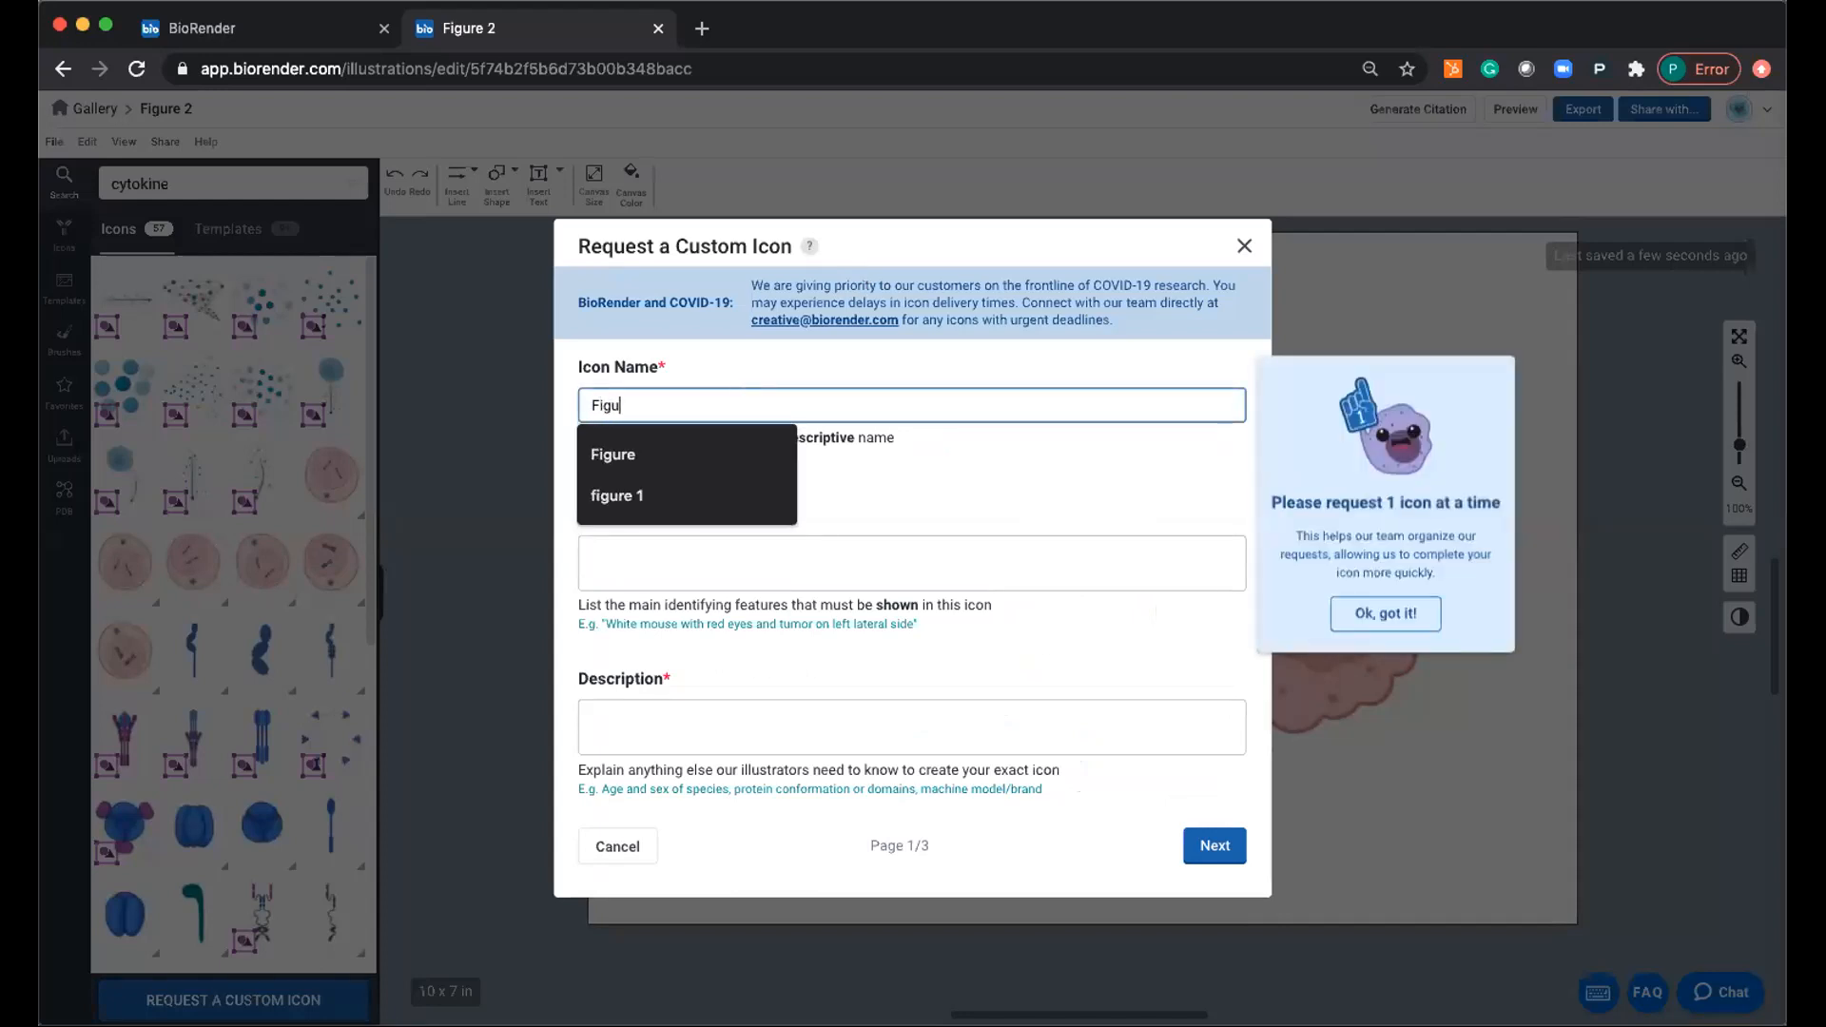
key("Down")
key("Down")
key("Return")
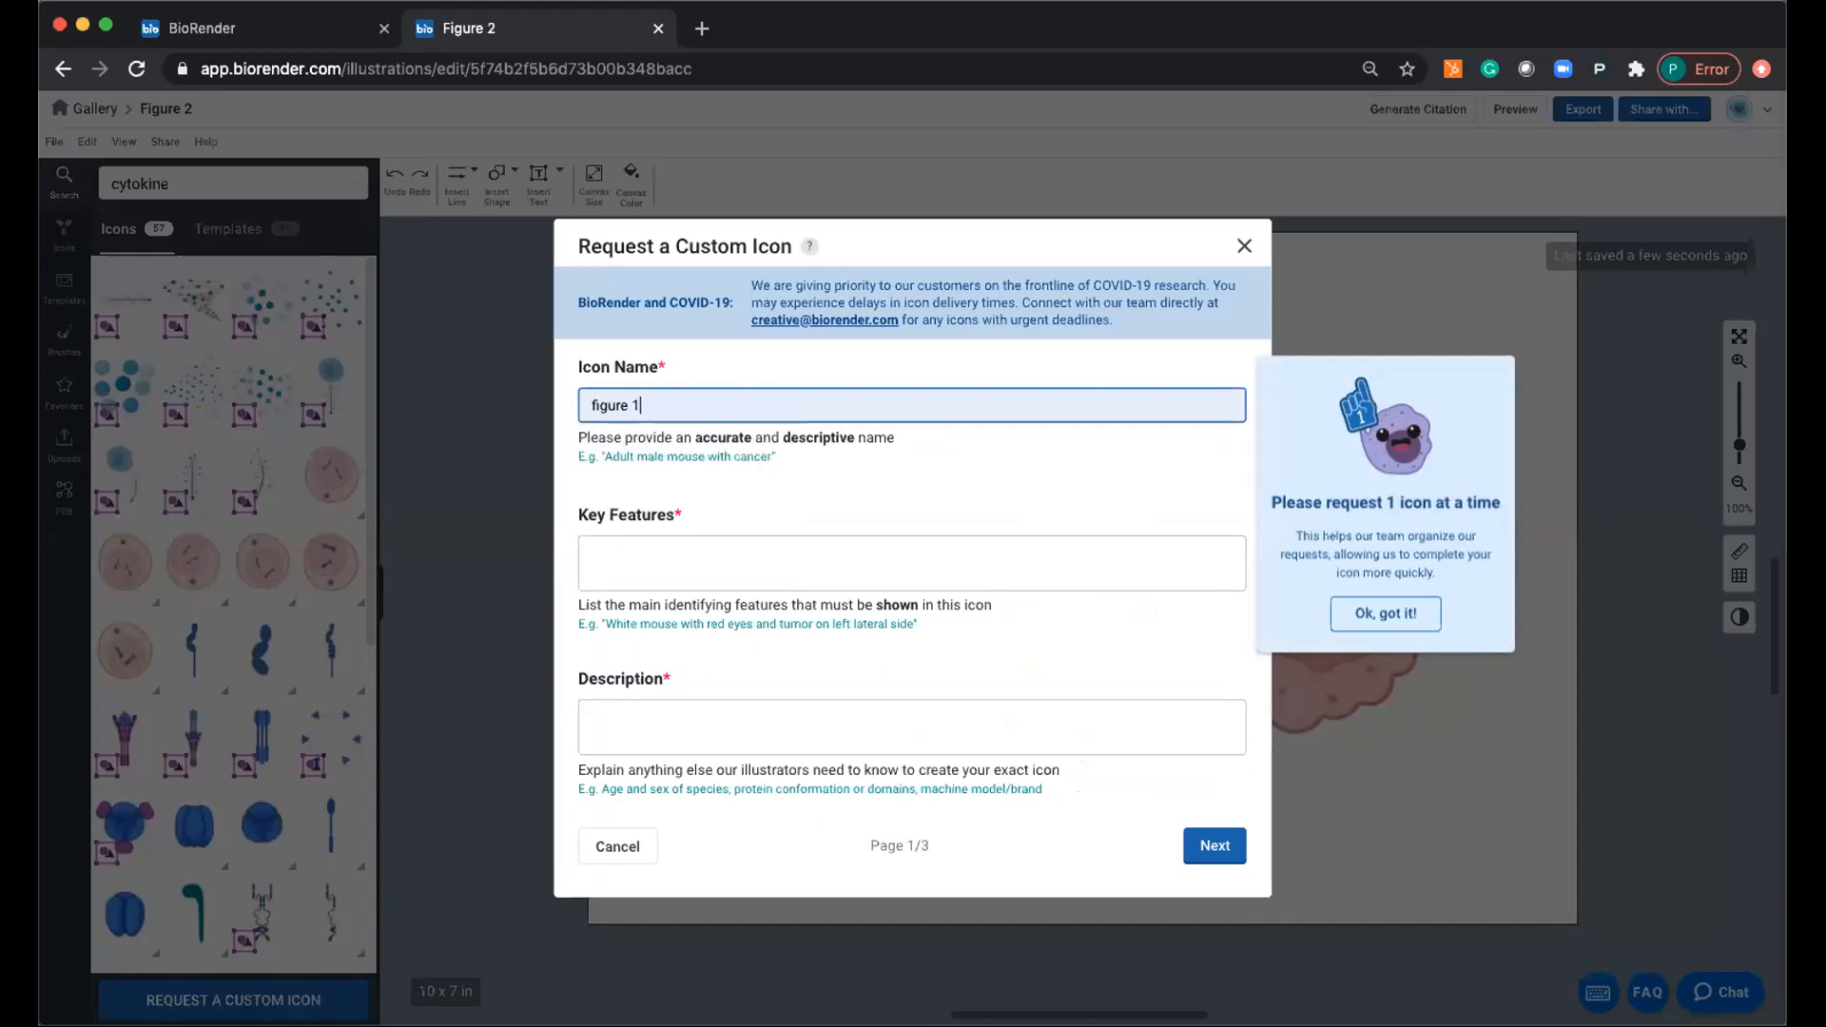
left_click(728, 566)
type("dsgrghrt")
left_click(719, 723)
type("dsgtdht")
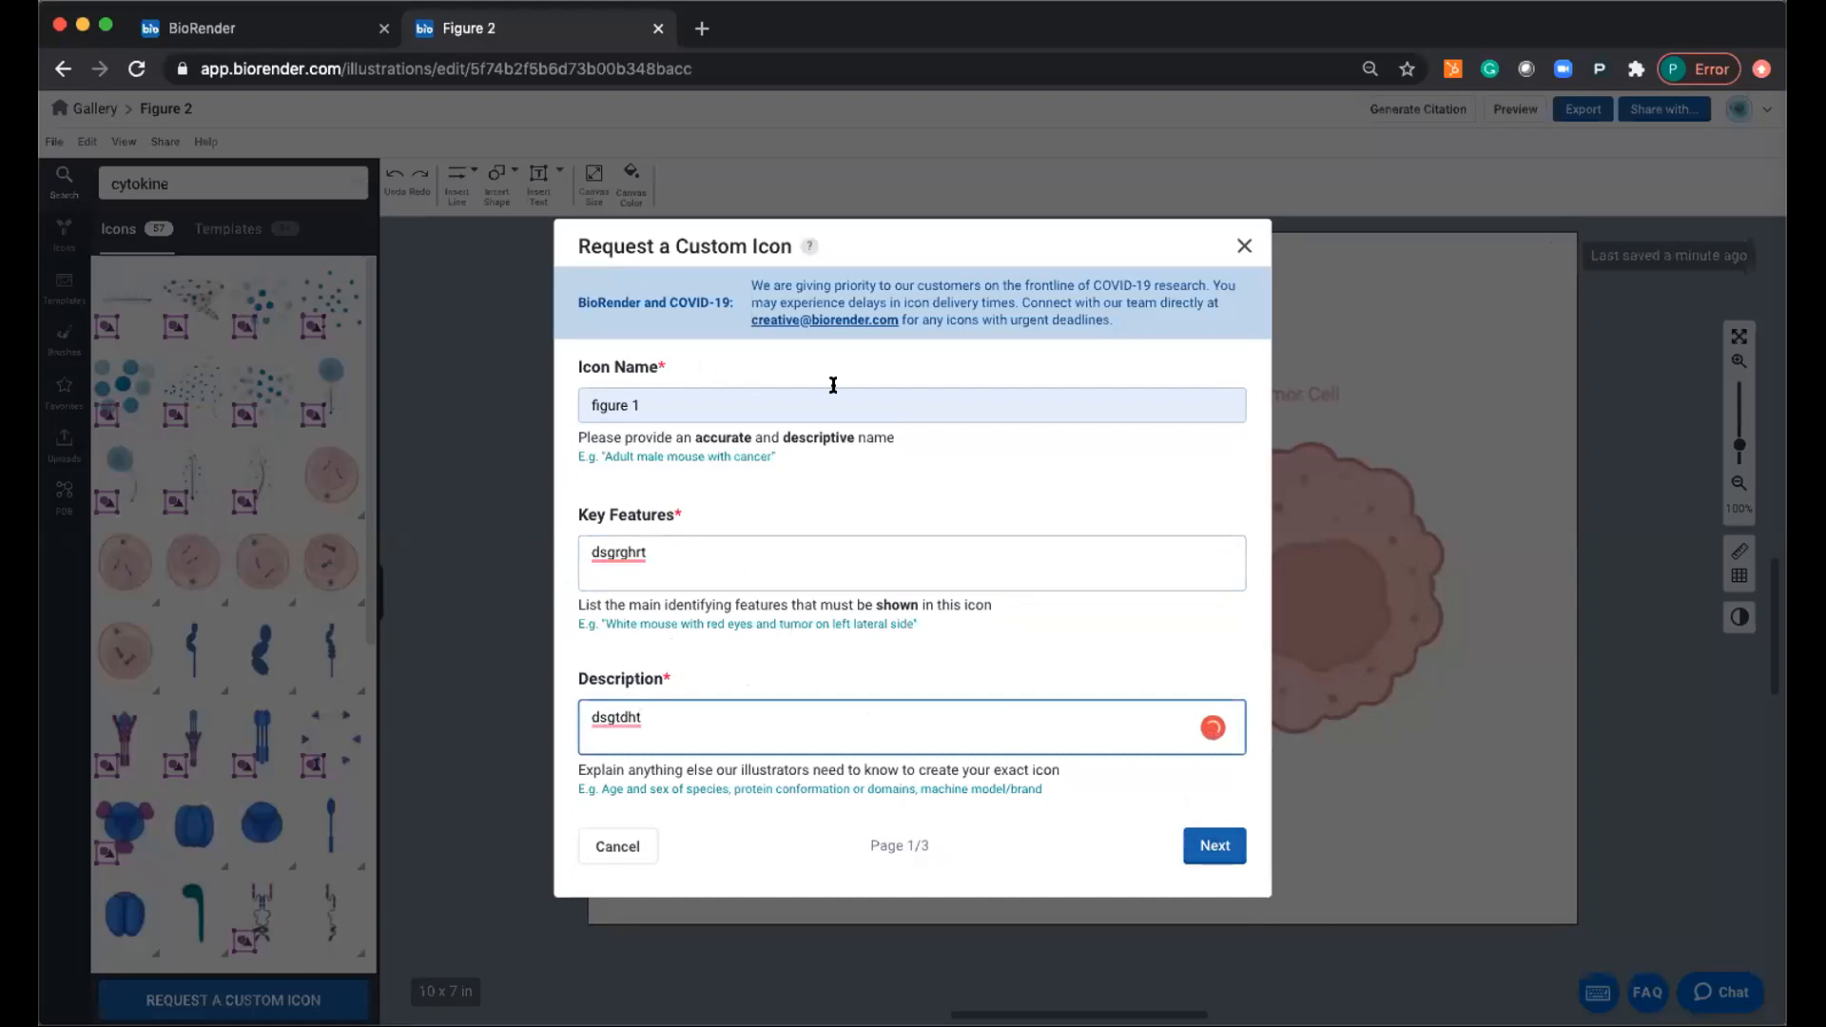
Continue to the second page of the custom icon request, check its viewpoint choices, and close the request without submitting it.
left_click(1219, 845)
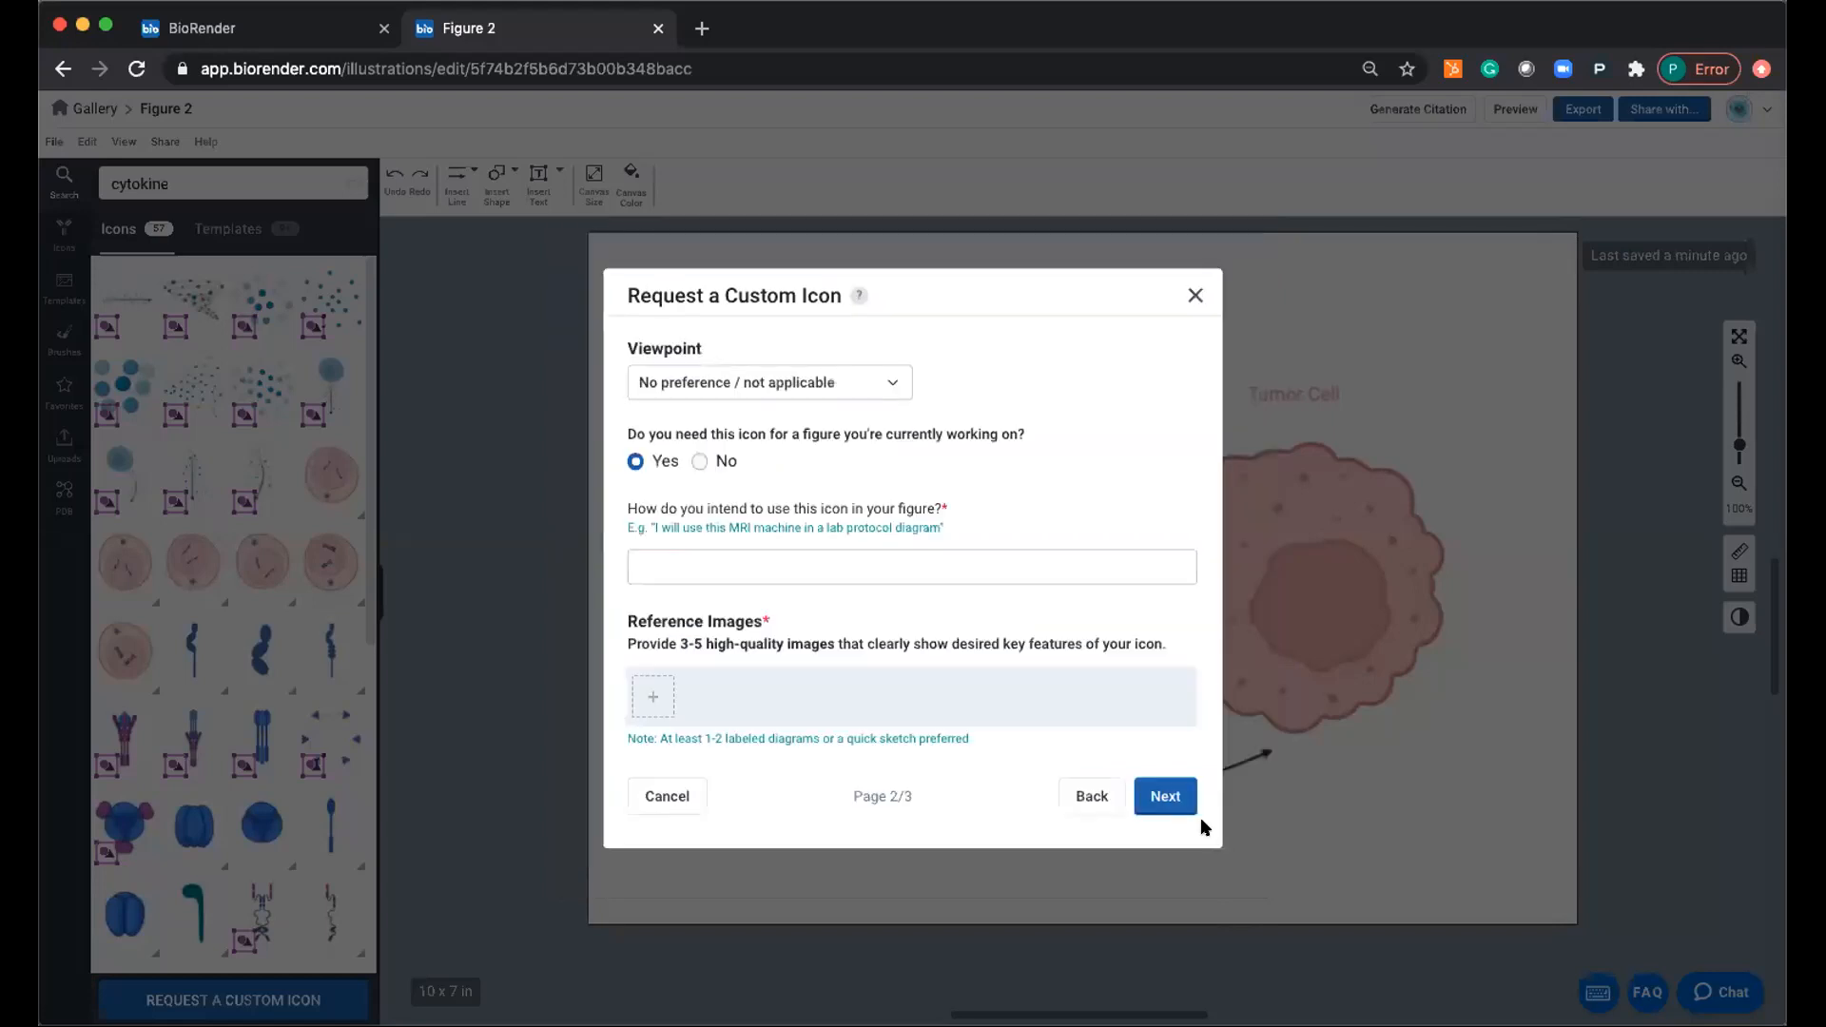
left_click(822, 383)
left_click(985, 358)
double_click(1147, 351)
left_click(1052, 316)
left_click(1192, 296)
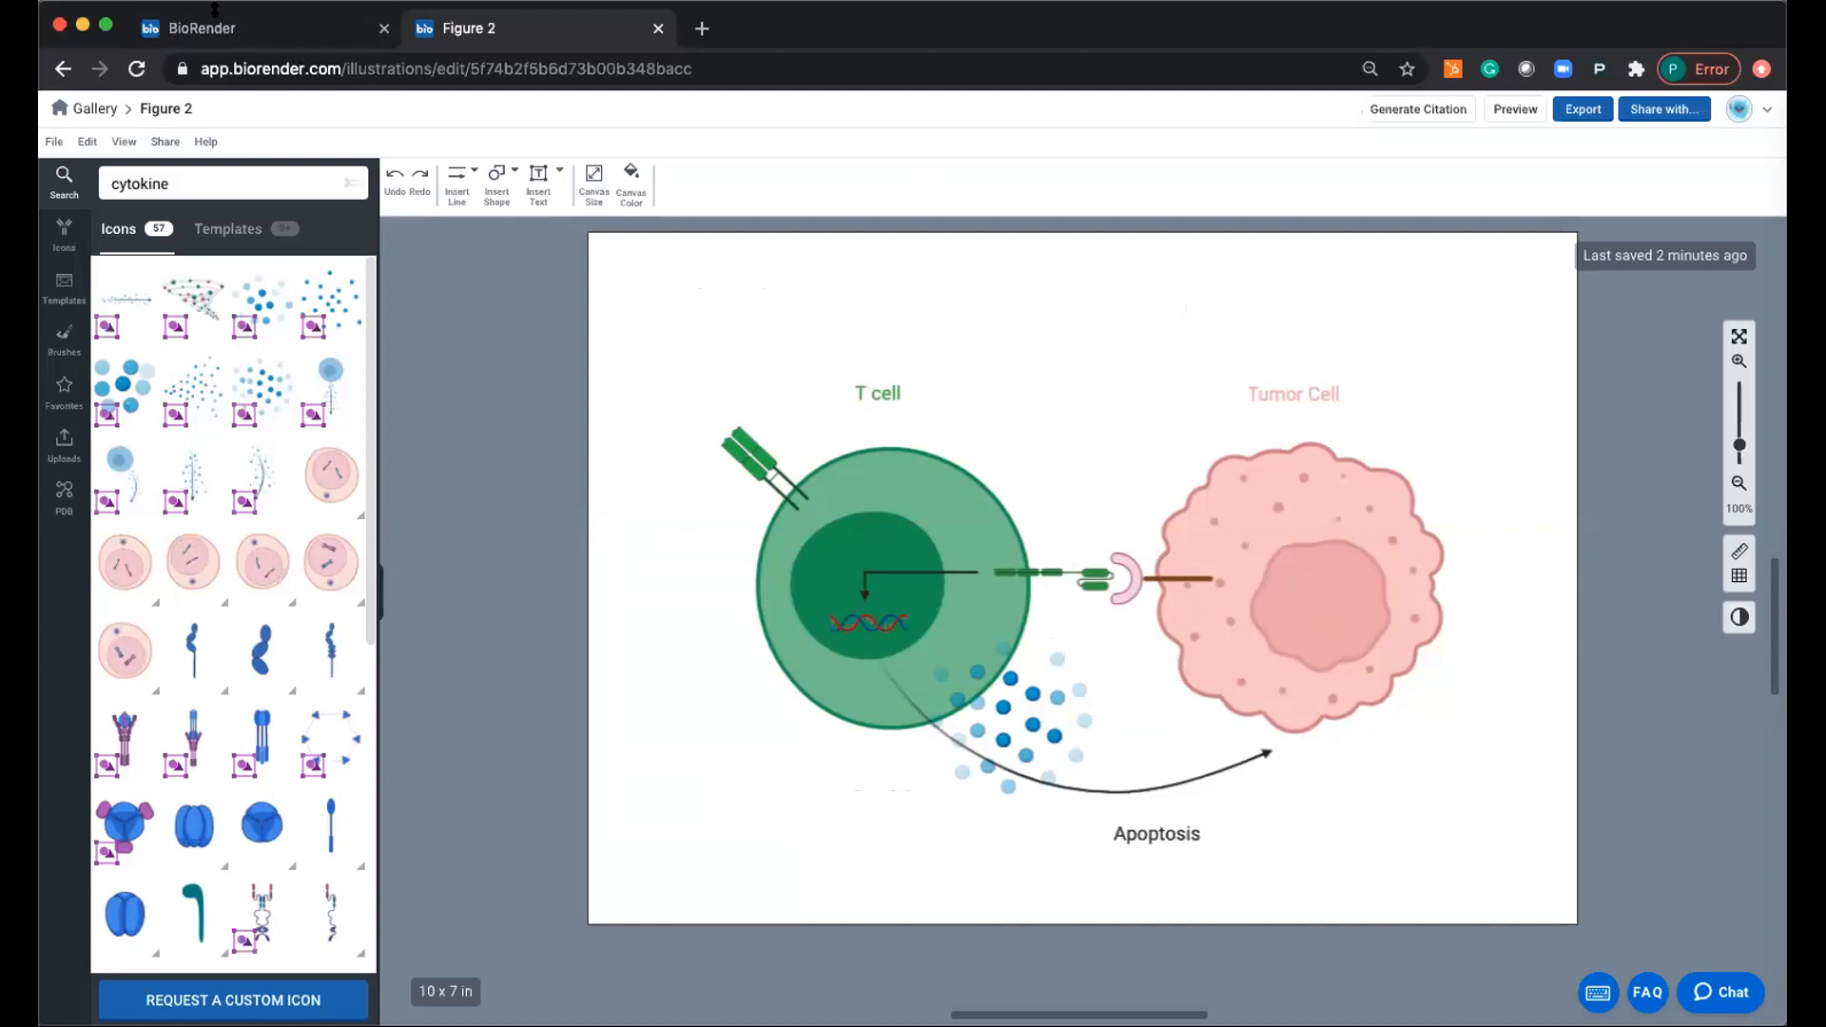
Return to the gallery and preview the 12:33, 12:34, 12:35 and 12:36 PM versions in Figure 2's version history.
left_click(100, 108)
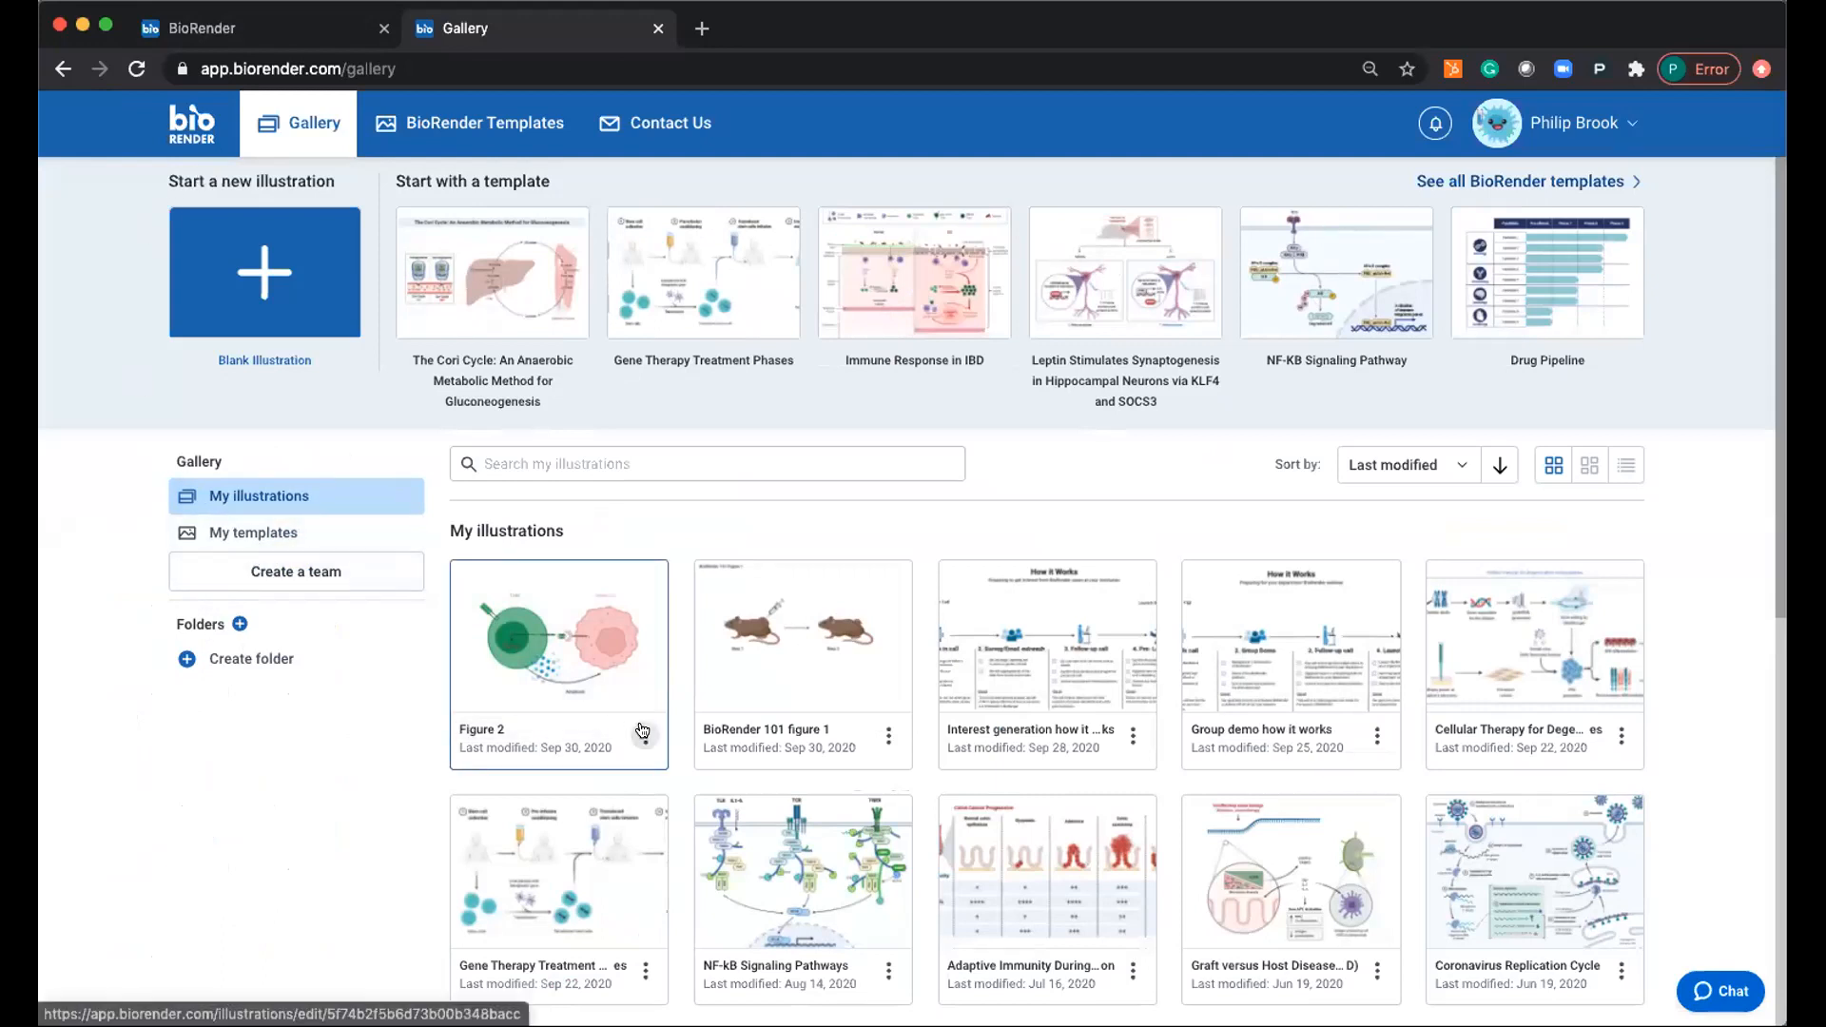
left_click(644, 732)
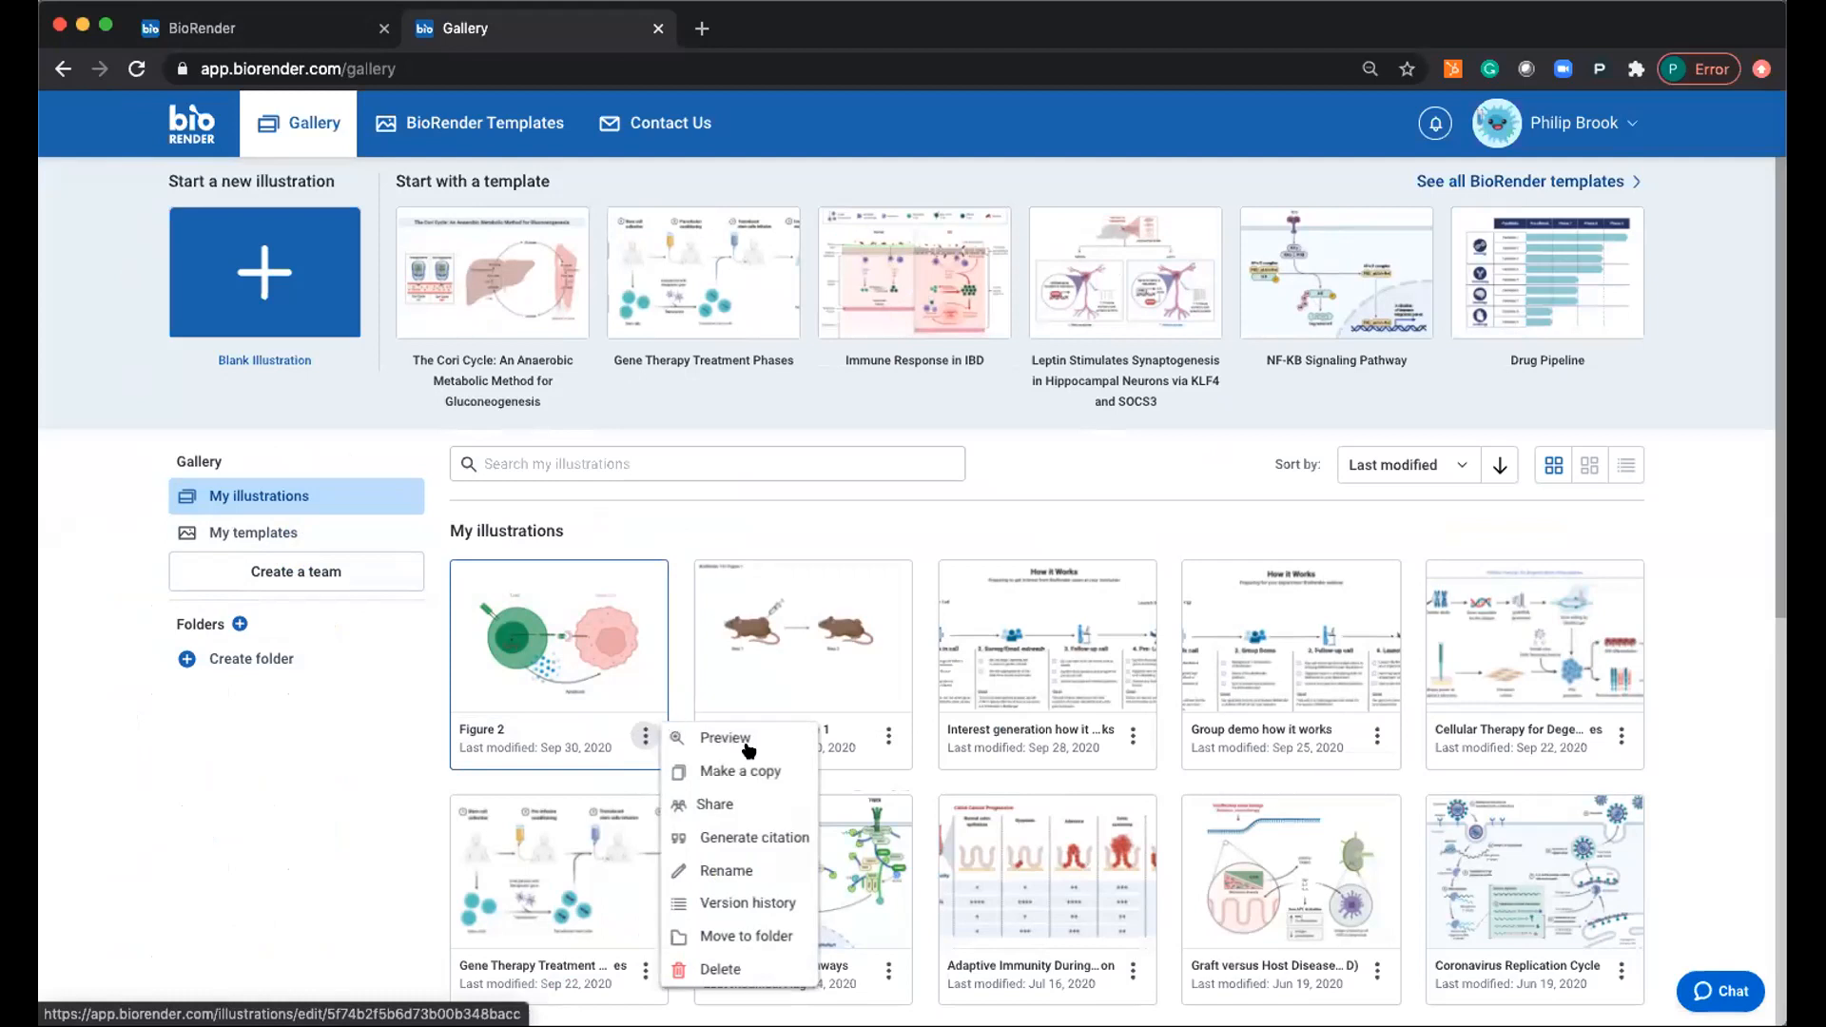
left_click(771, 903)
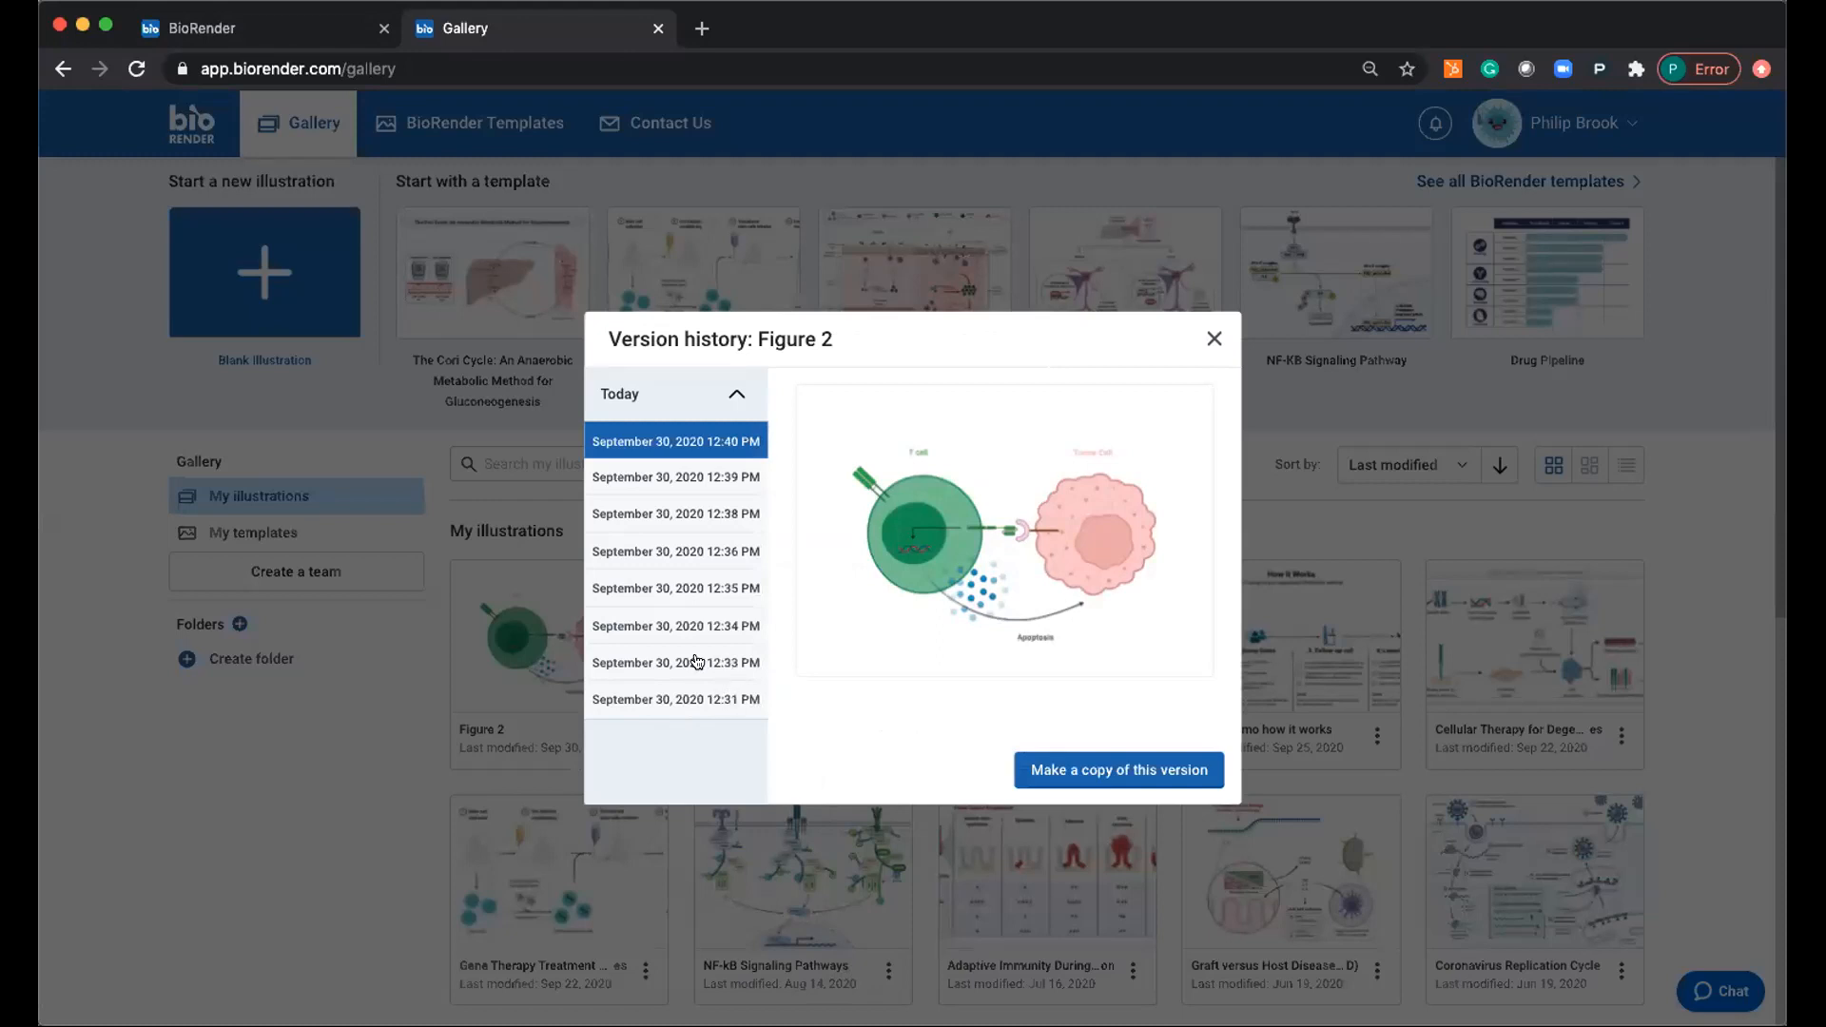
left_click(727, 662)
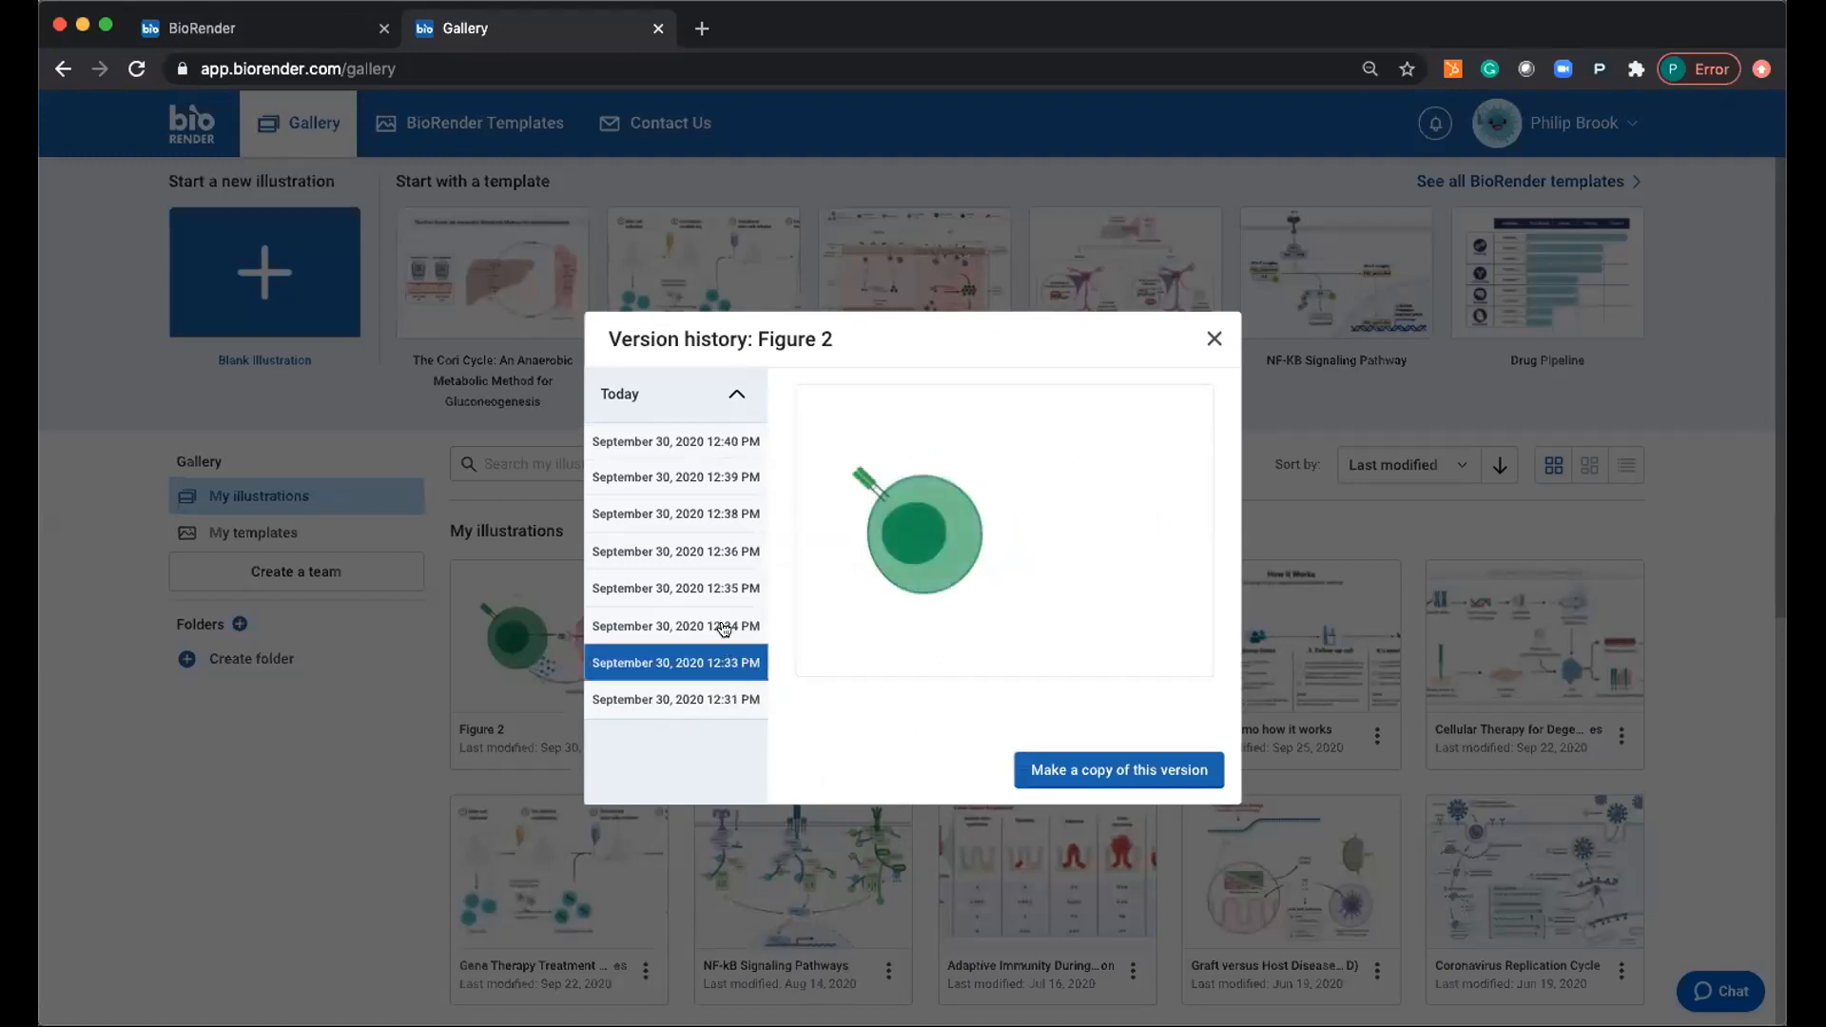
left_click(725, 628)
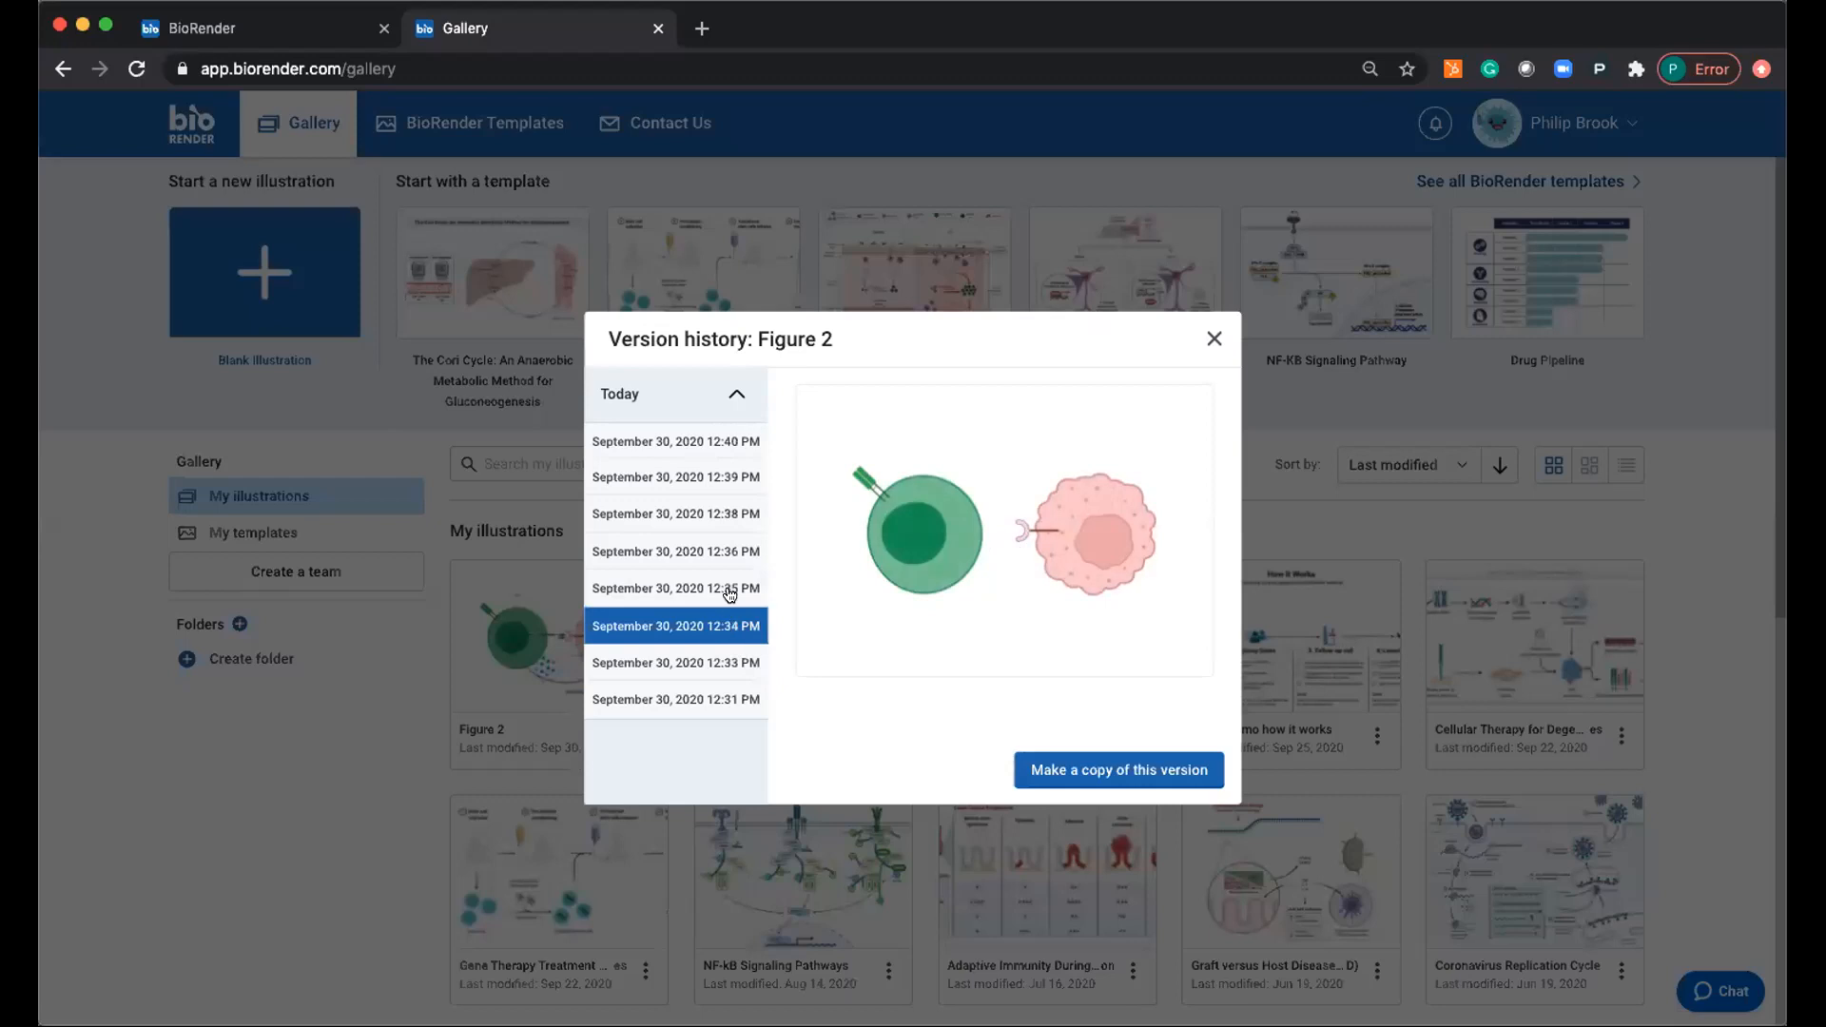
left_click(729, 592)
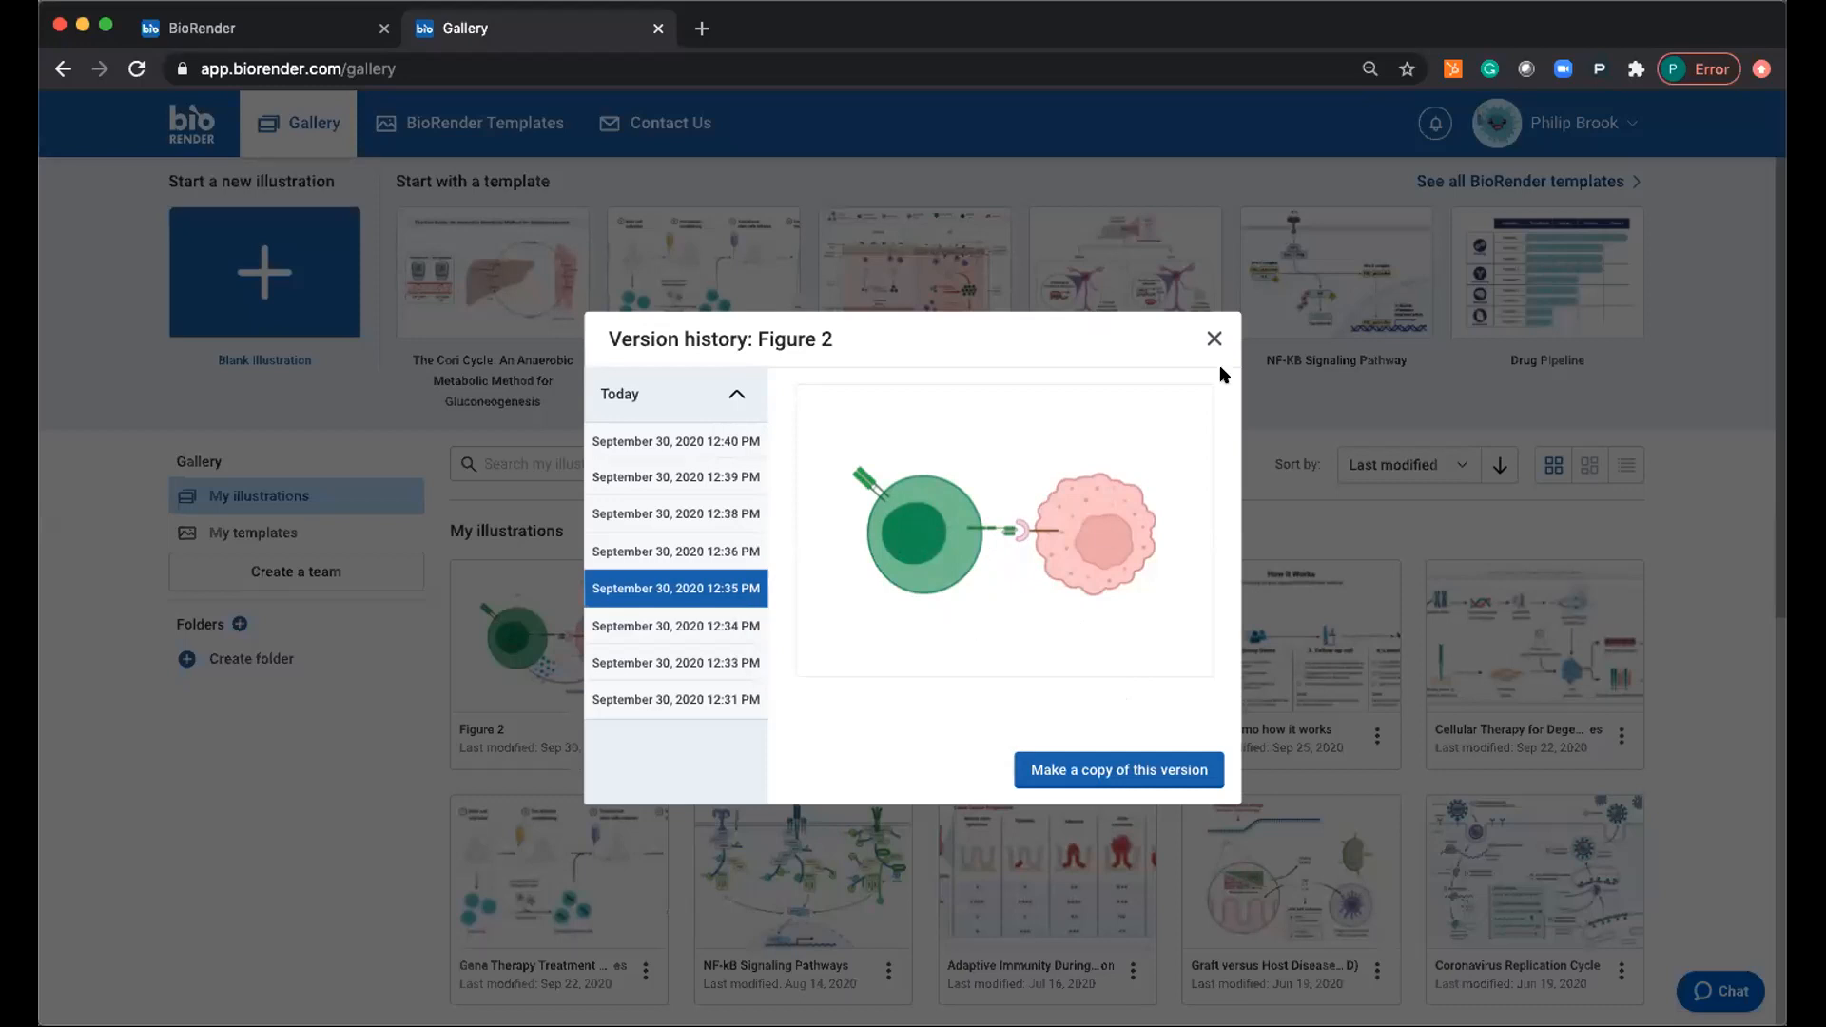
left_click(704, 550)
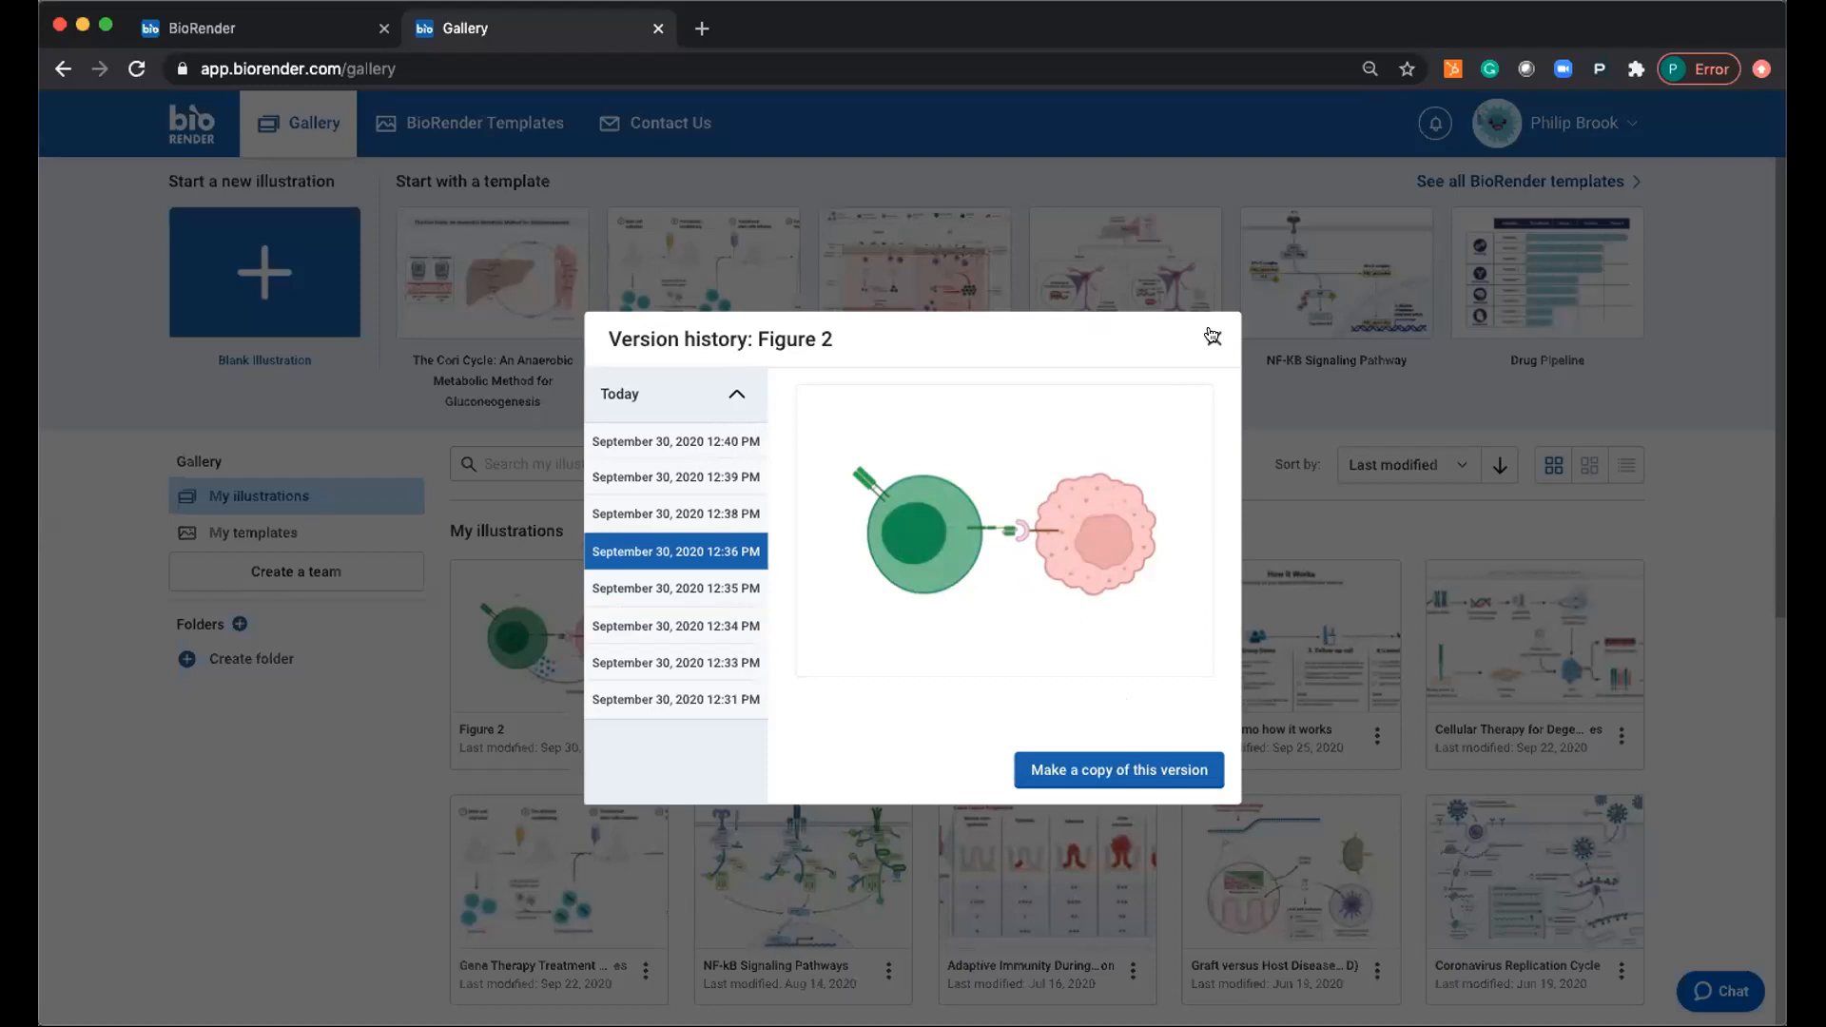
left_click(1211, 335)
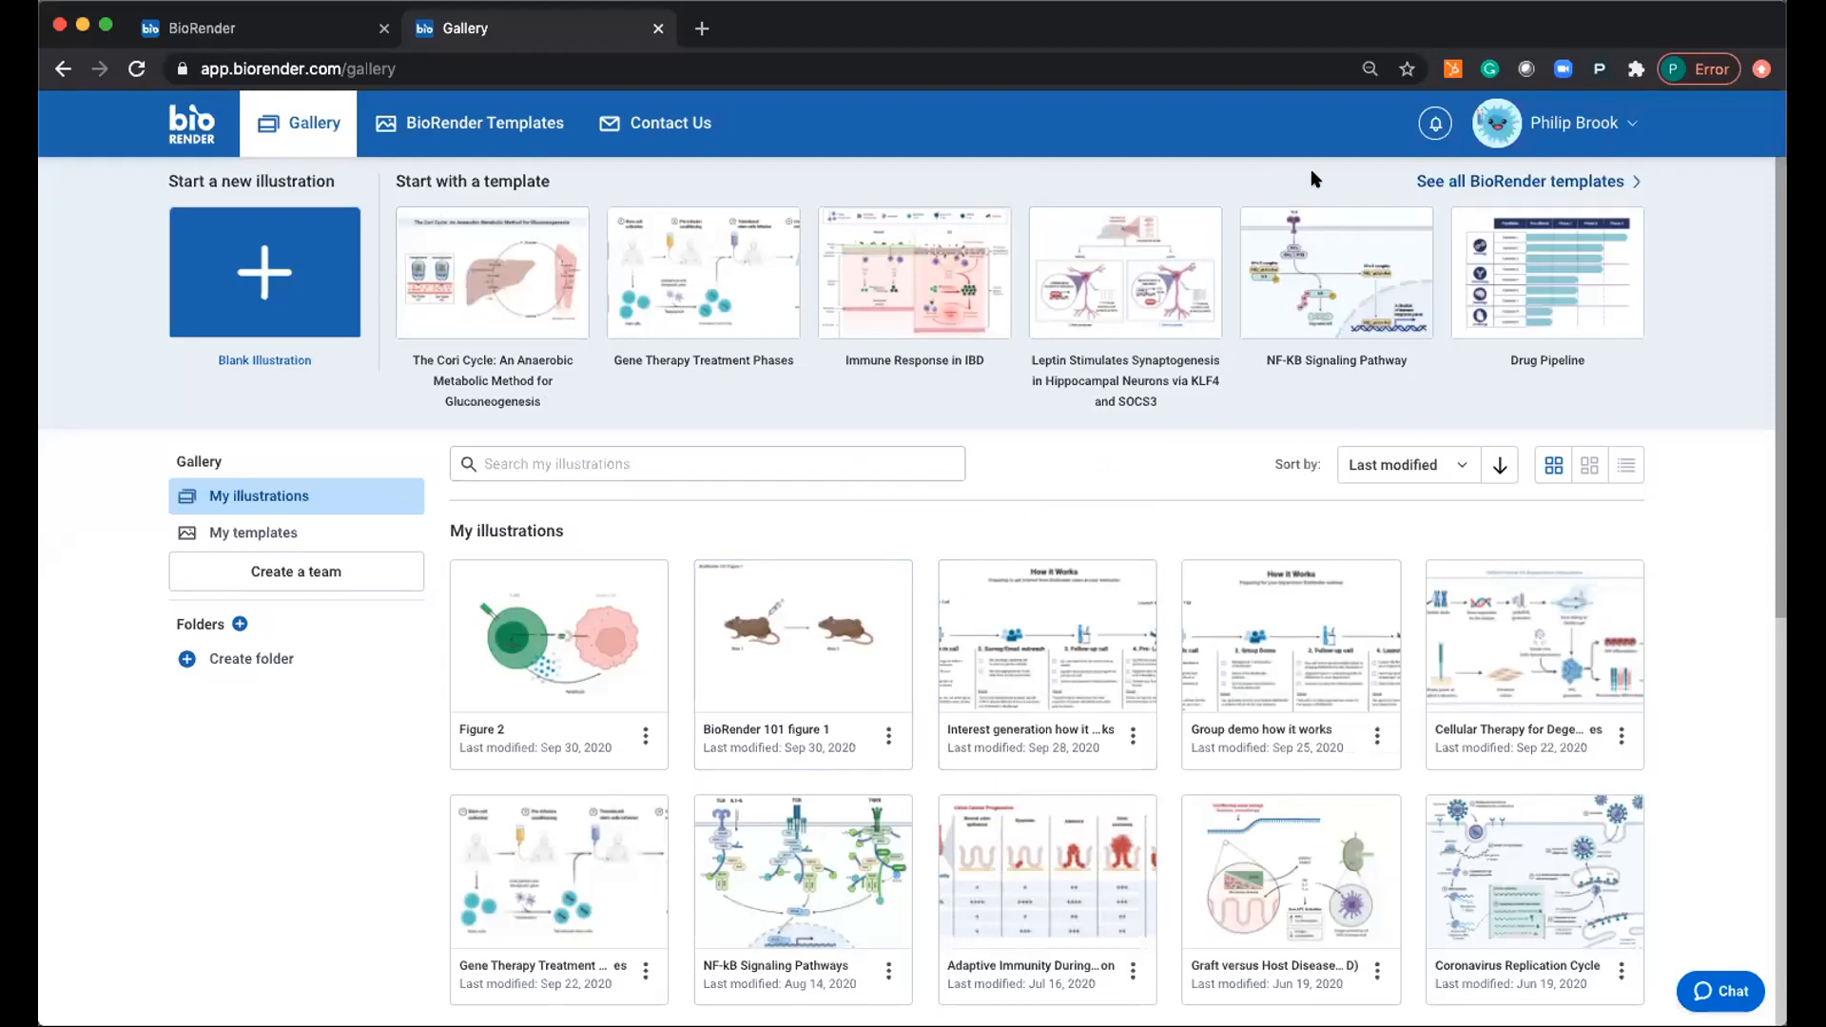
Browse the complete collection of BioRender templates.
left_click(1503, 183)
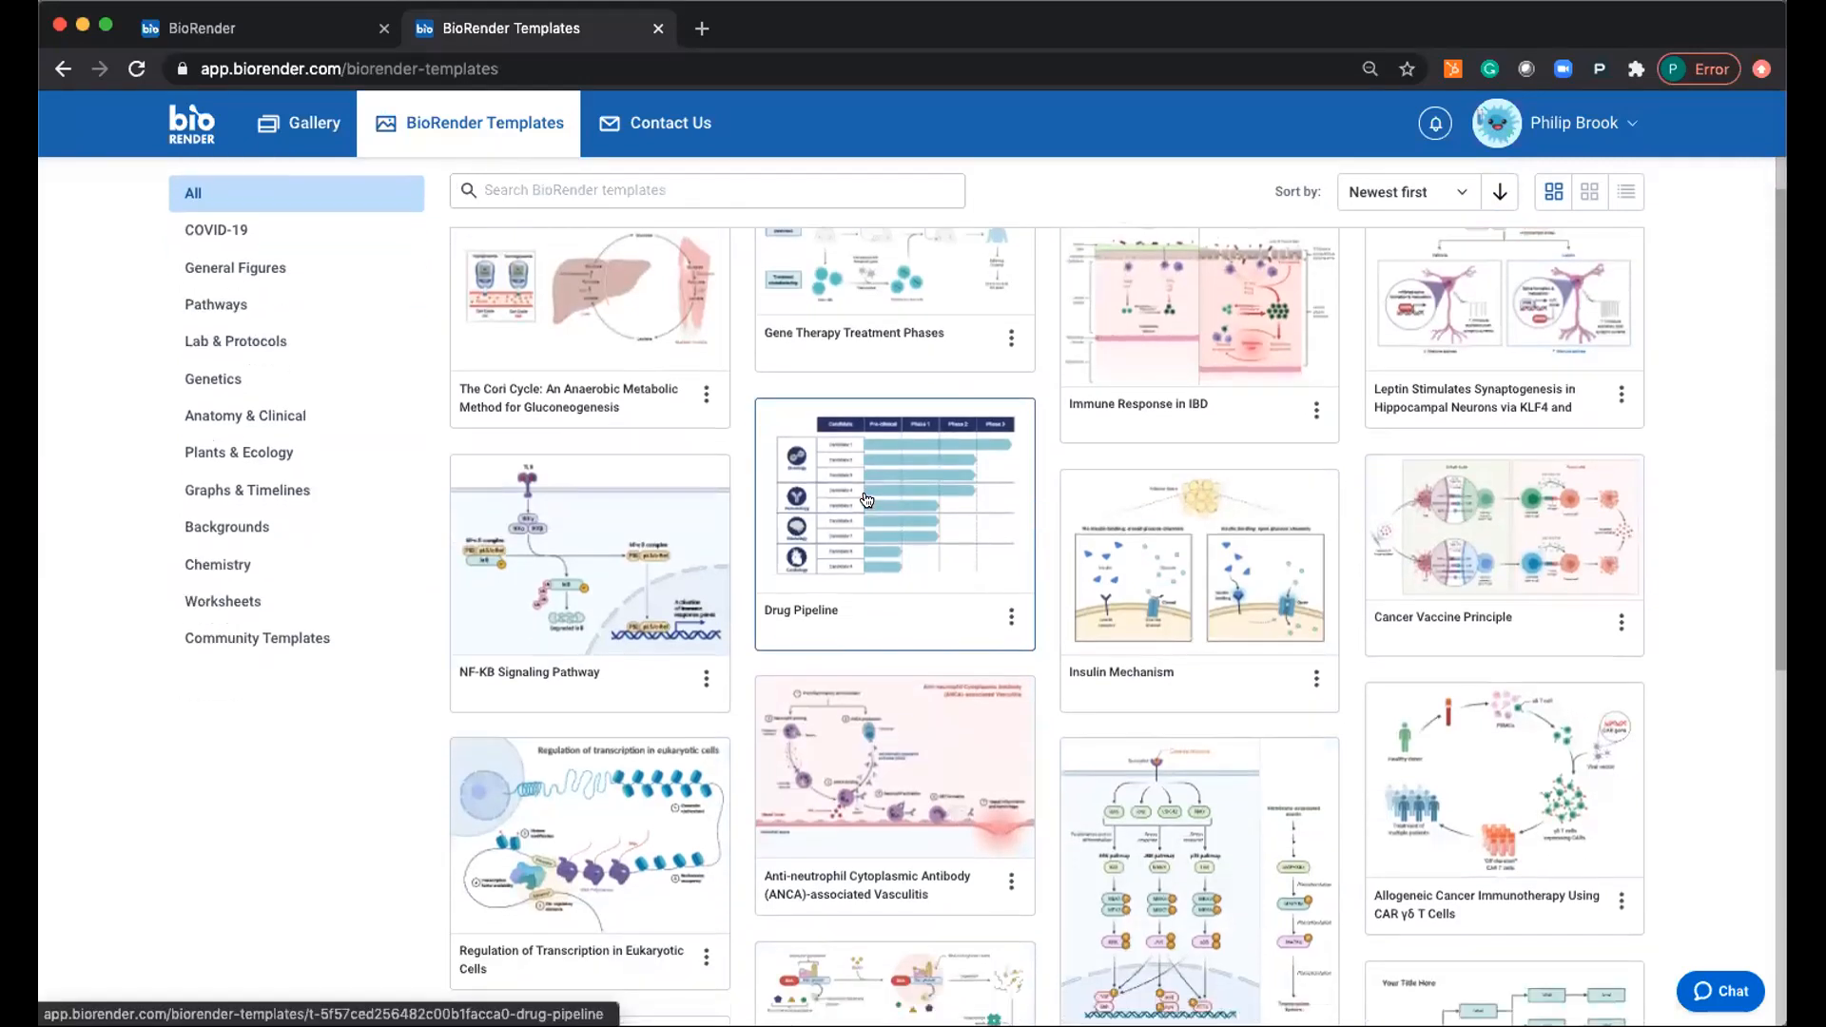
scroll(916, 555, "down", 2)
scroll(916, 554, "down", 2)
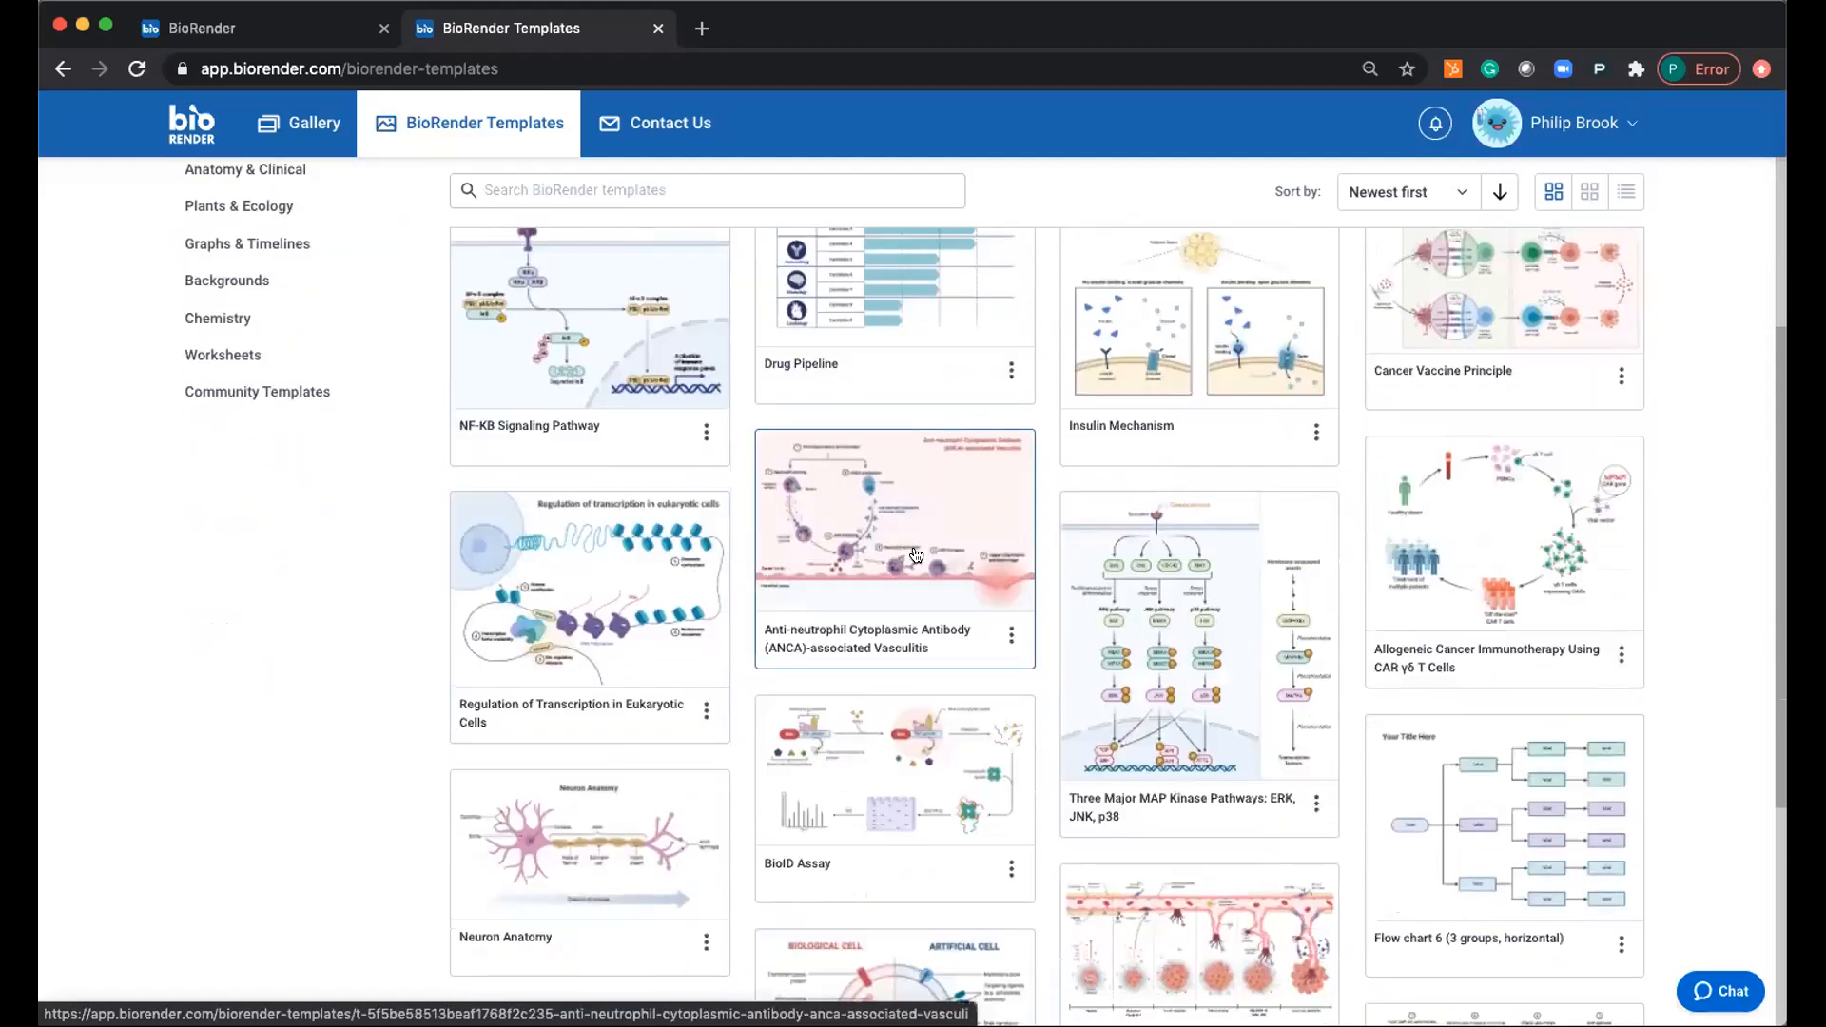
scroll(914, 555, "down", 4)
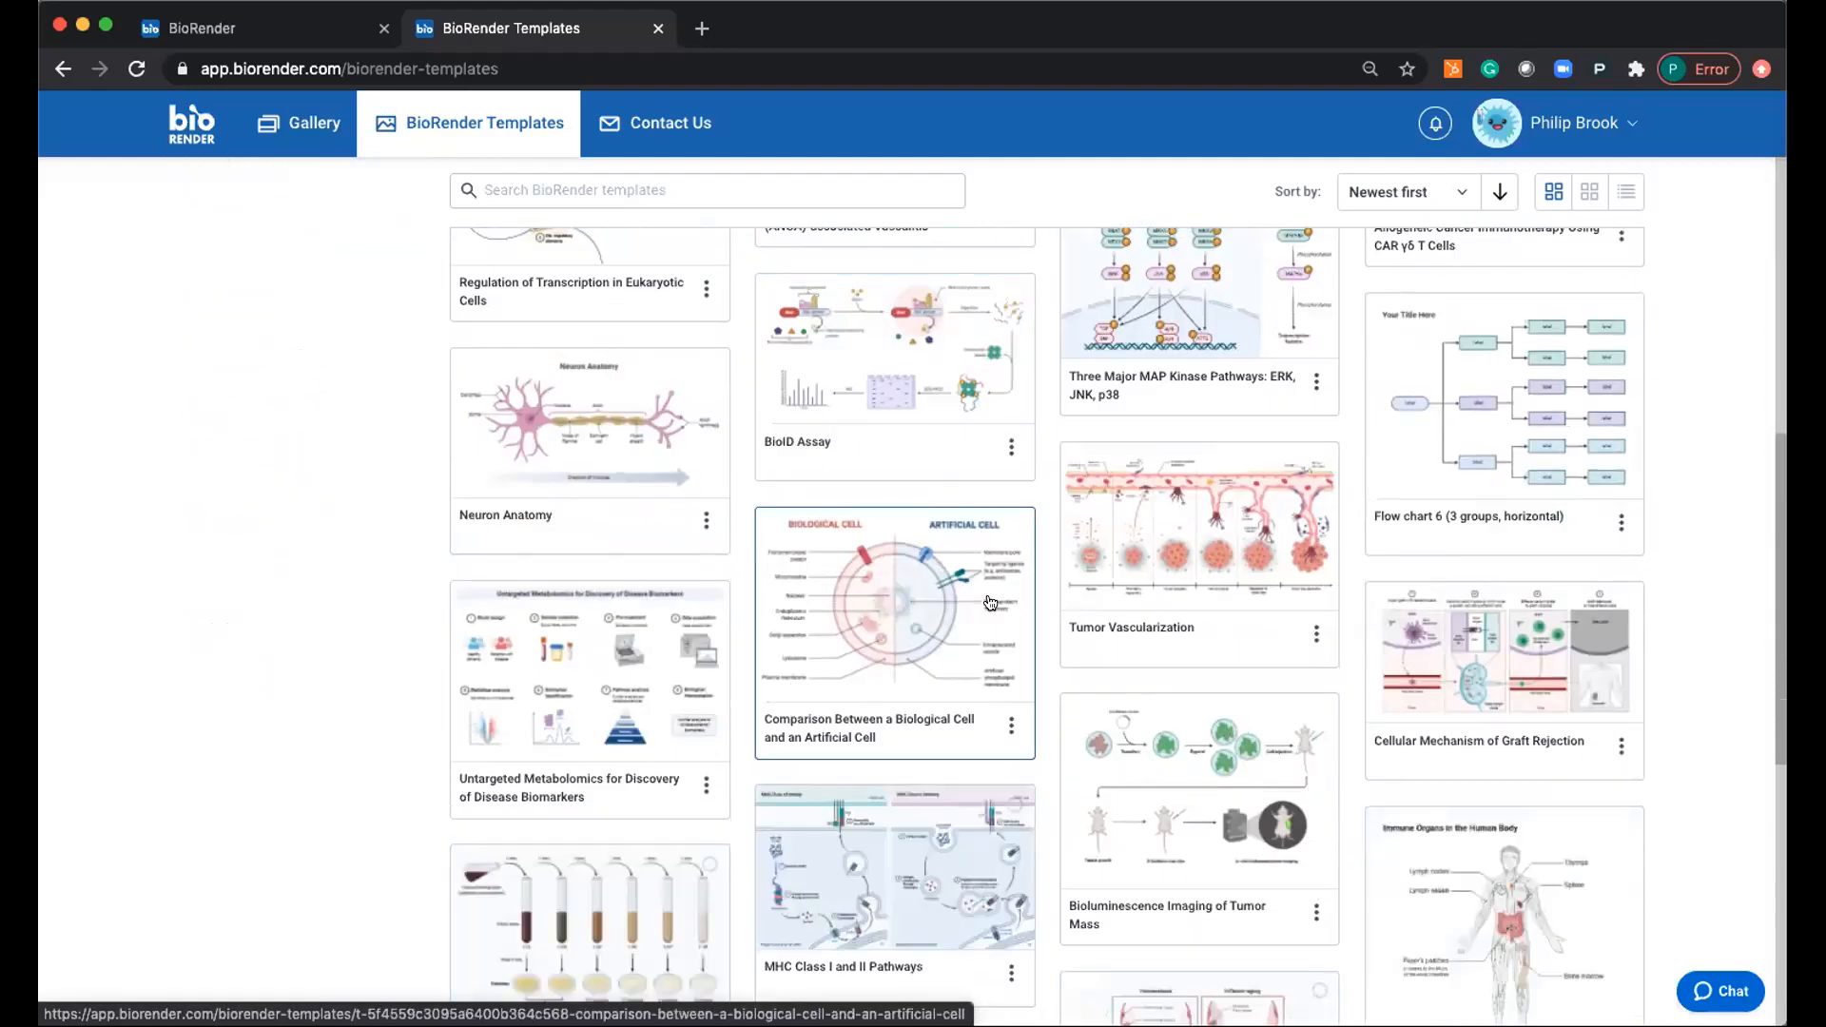
scroll(990, 602, "down", 2)
scroll(990, 603, "down", 3)
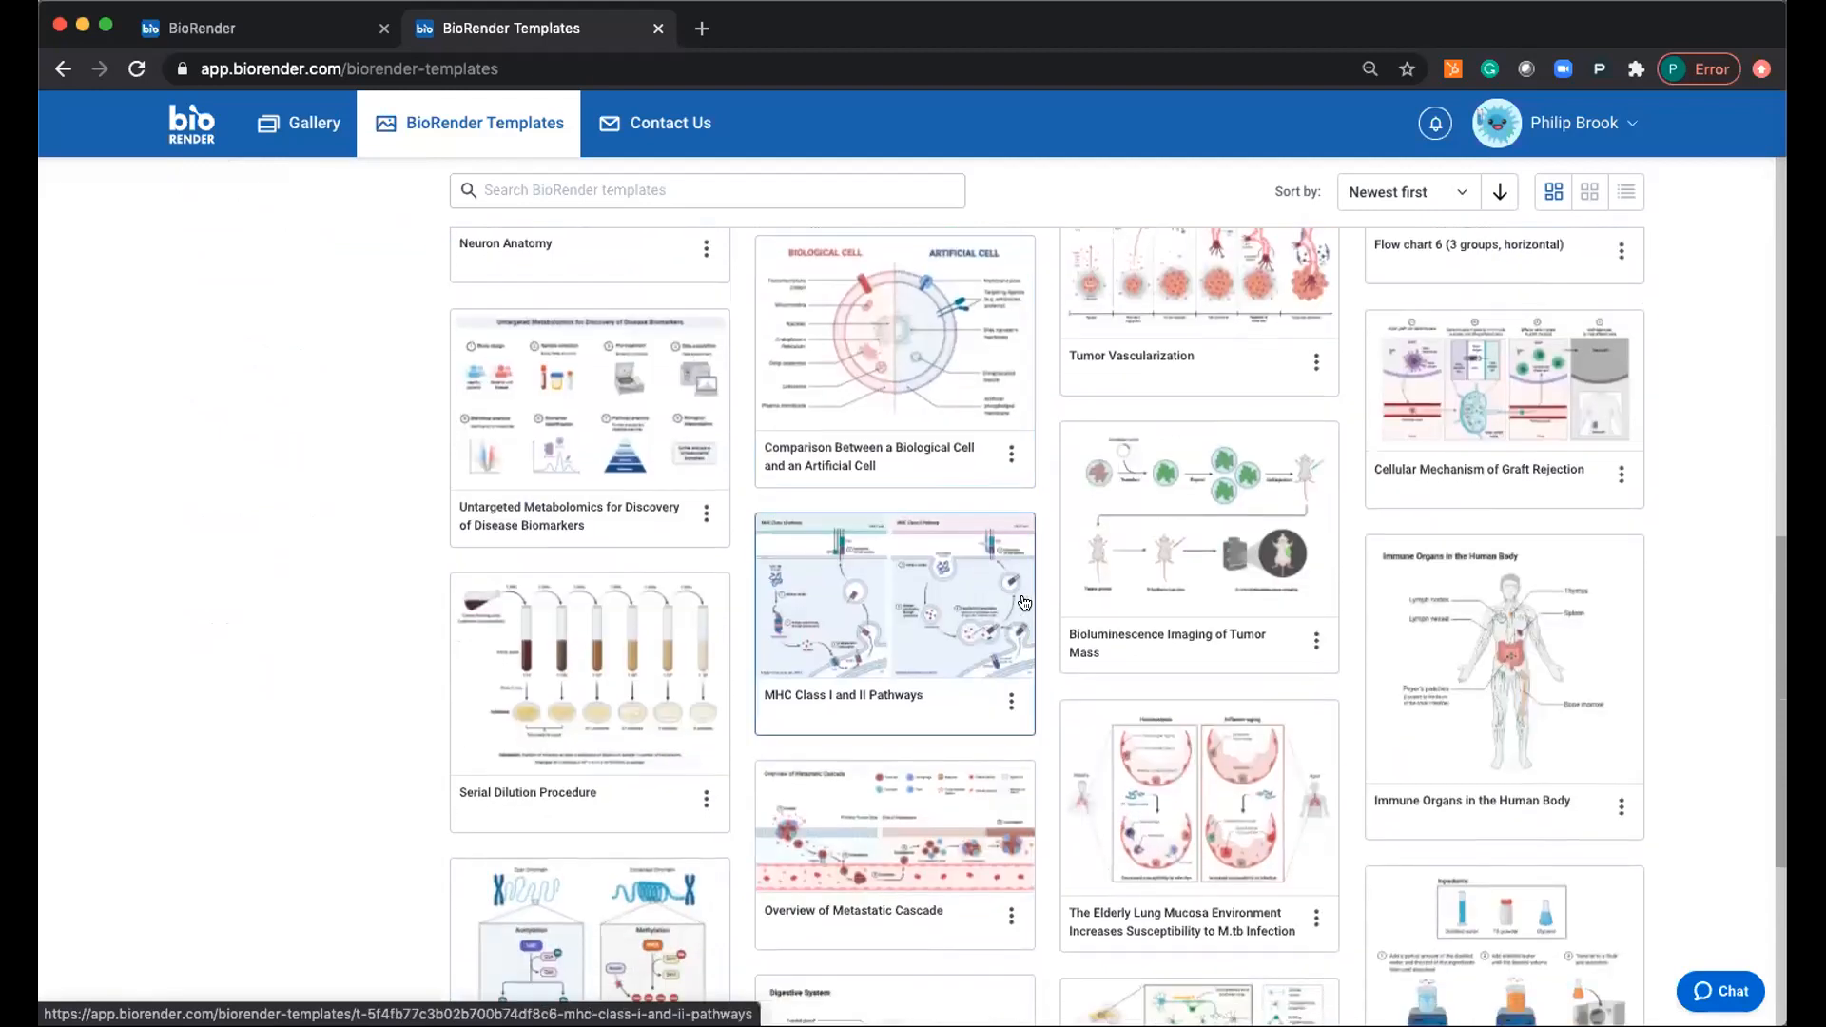
scroll(1038, 598, "down", 1)
scroll(1042, 601, "down", 4)
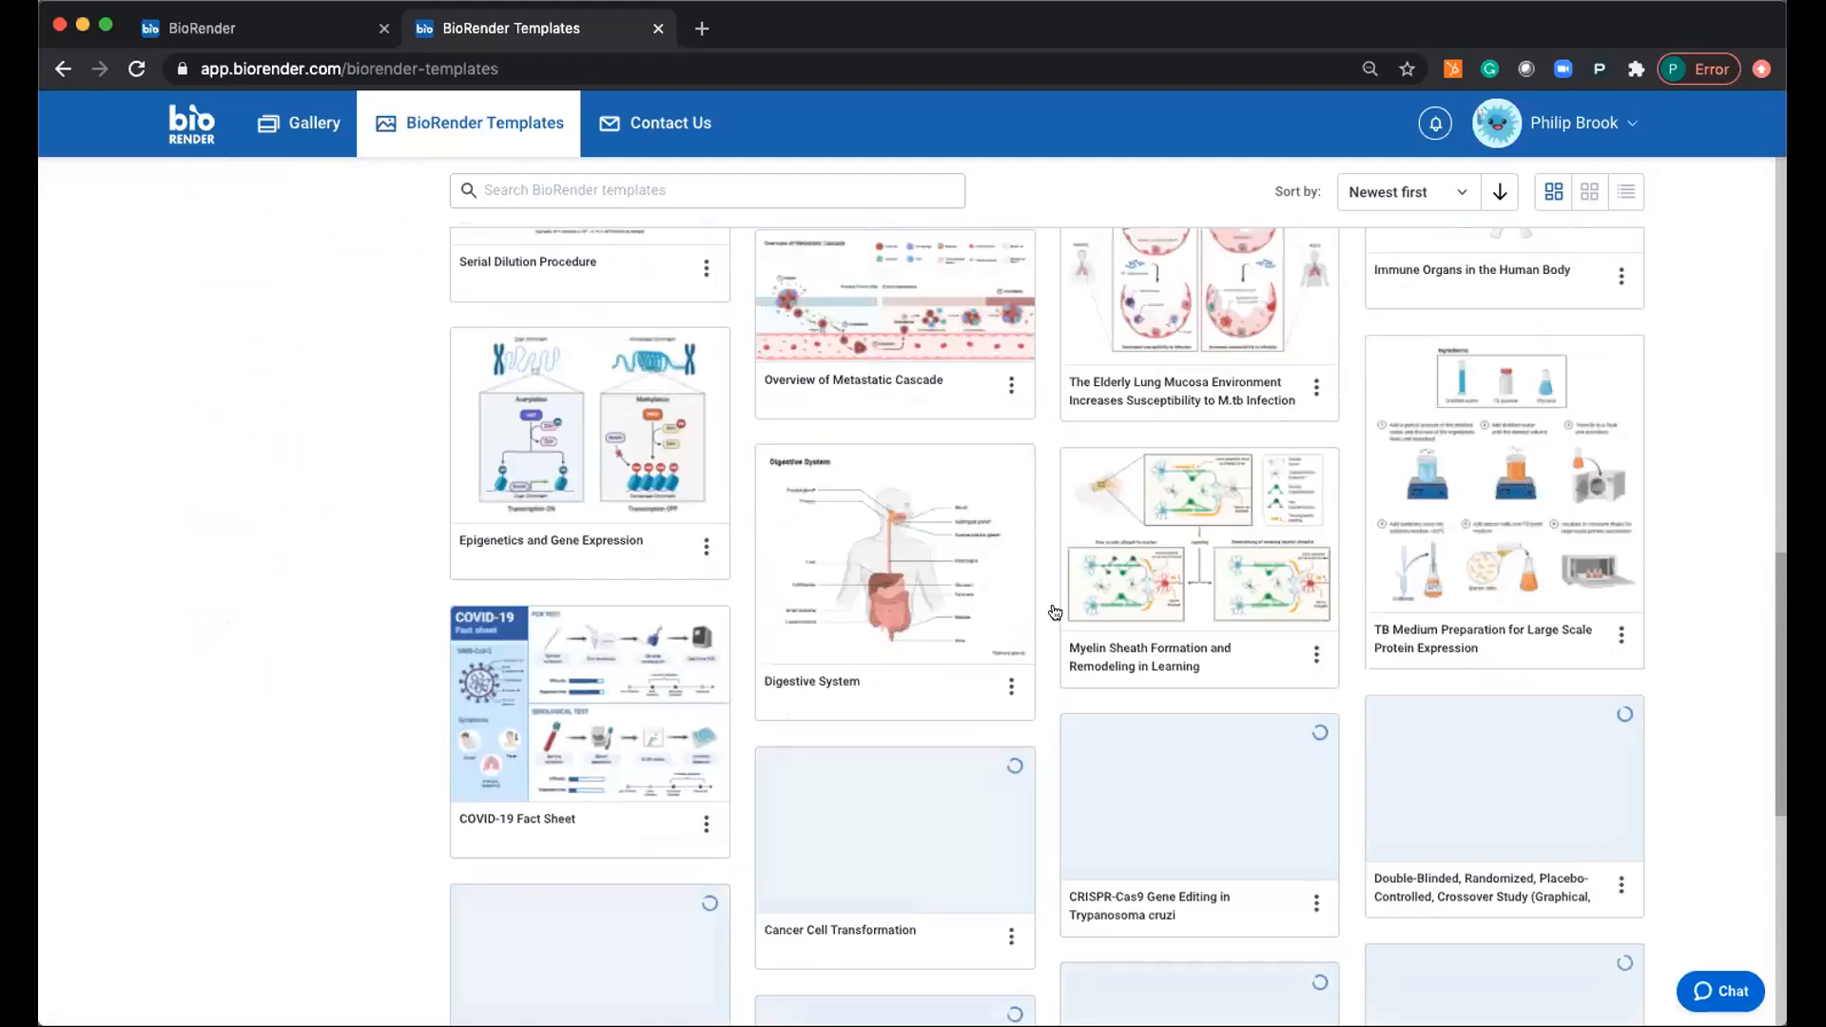
scroll(1050, 597, "down", 4)
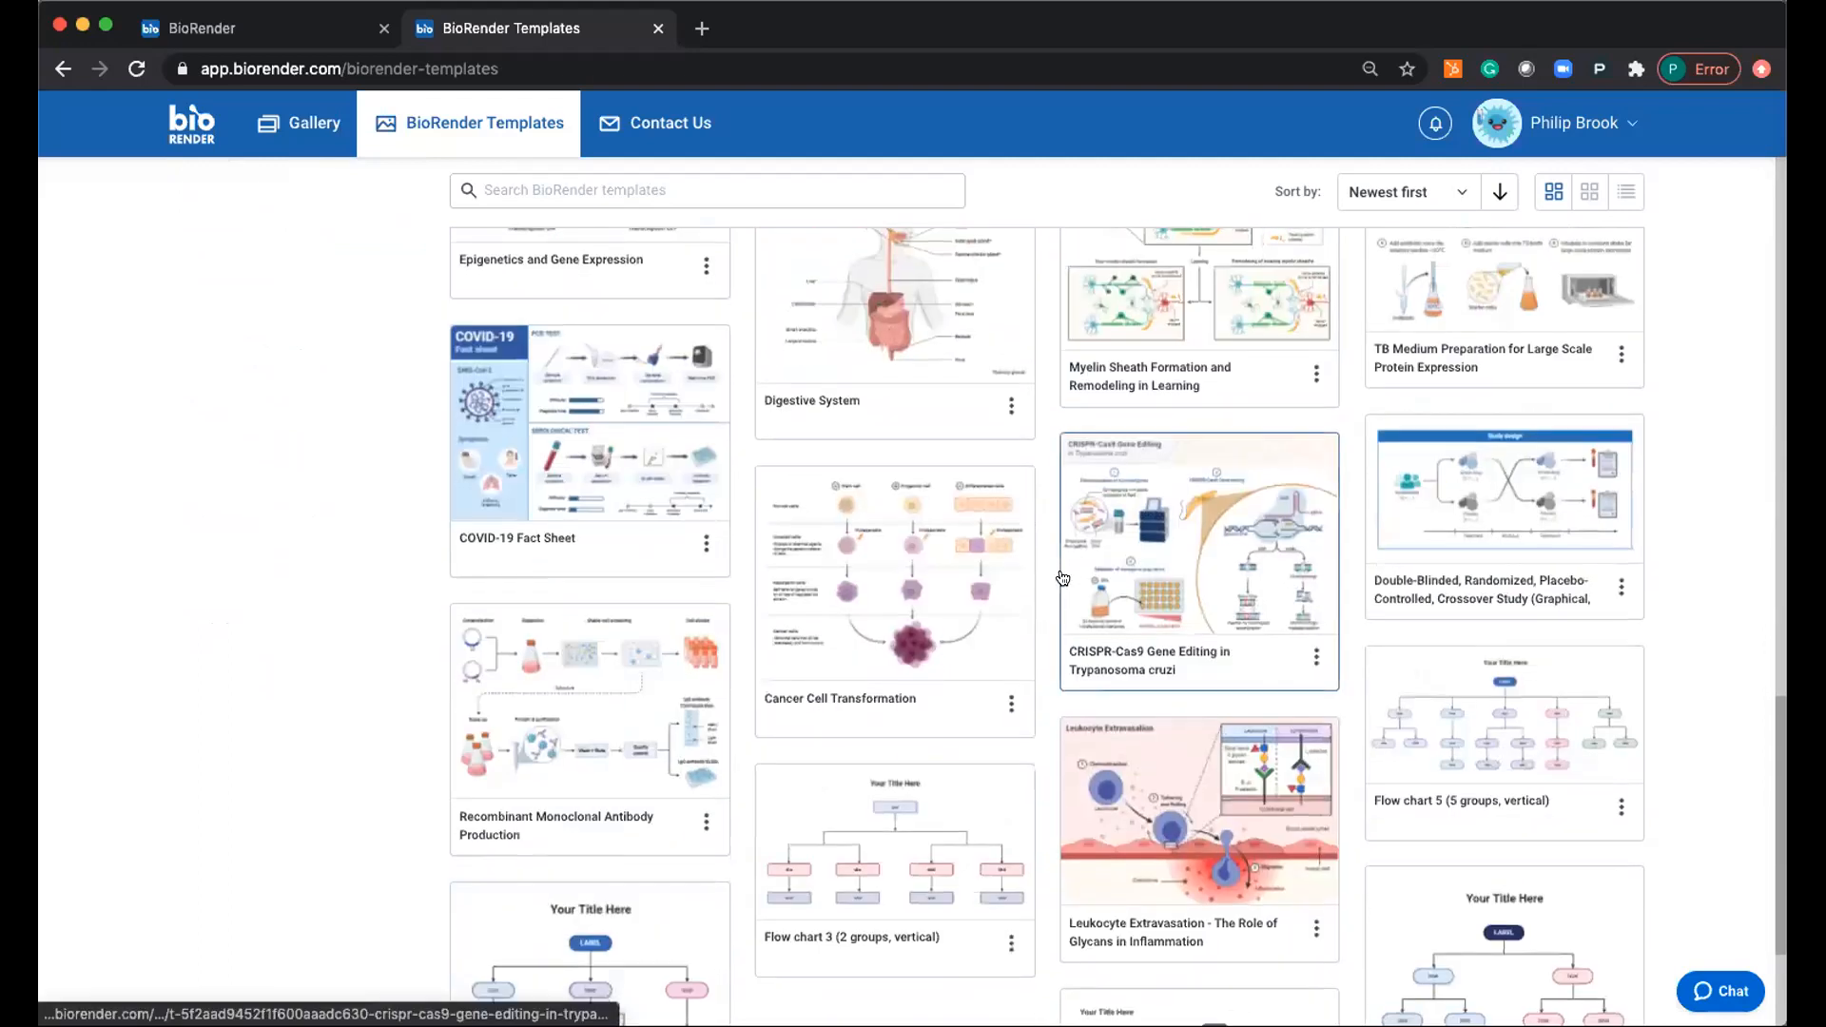
scroll(1072, 380, "down", 1)
scroll(1072, 381, "up", 13)
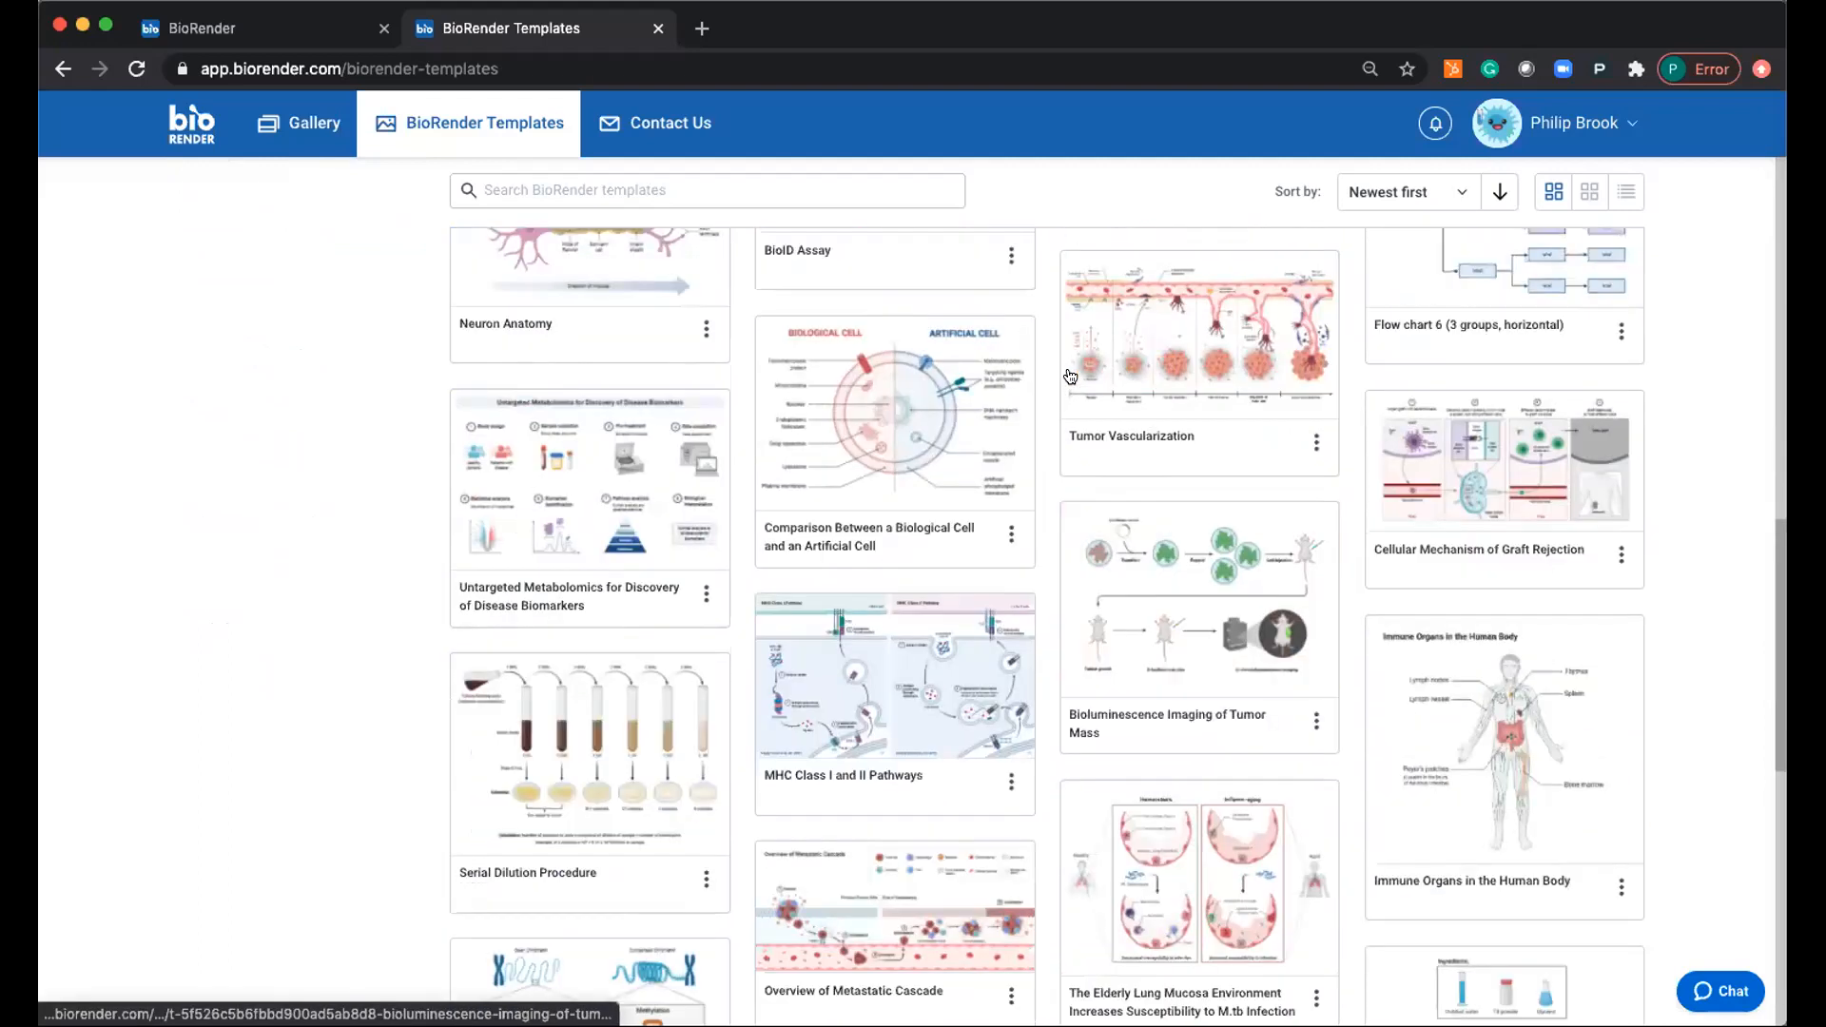
scroll(977, 306, "up", 6)
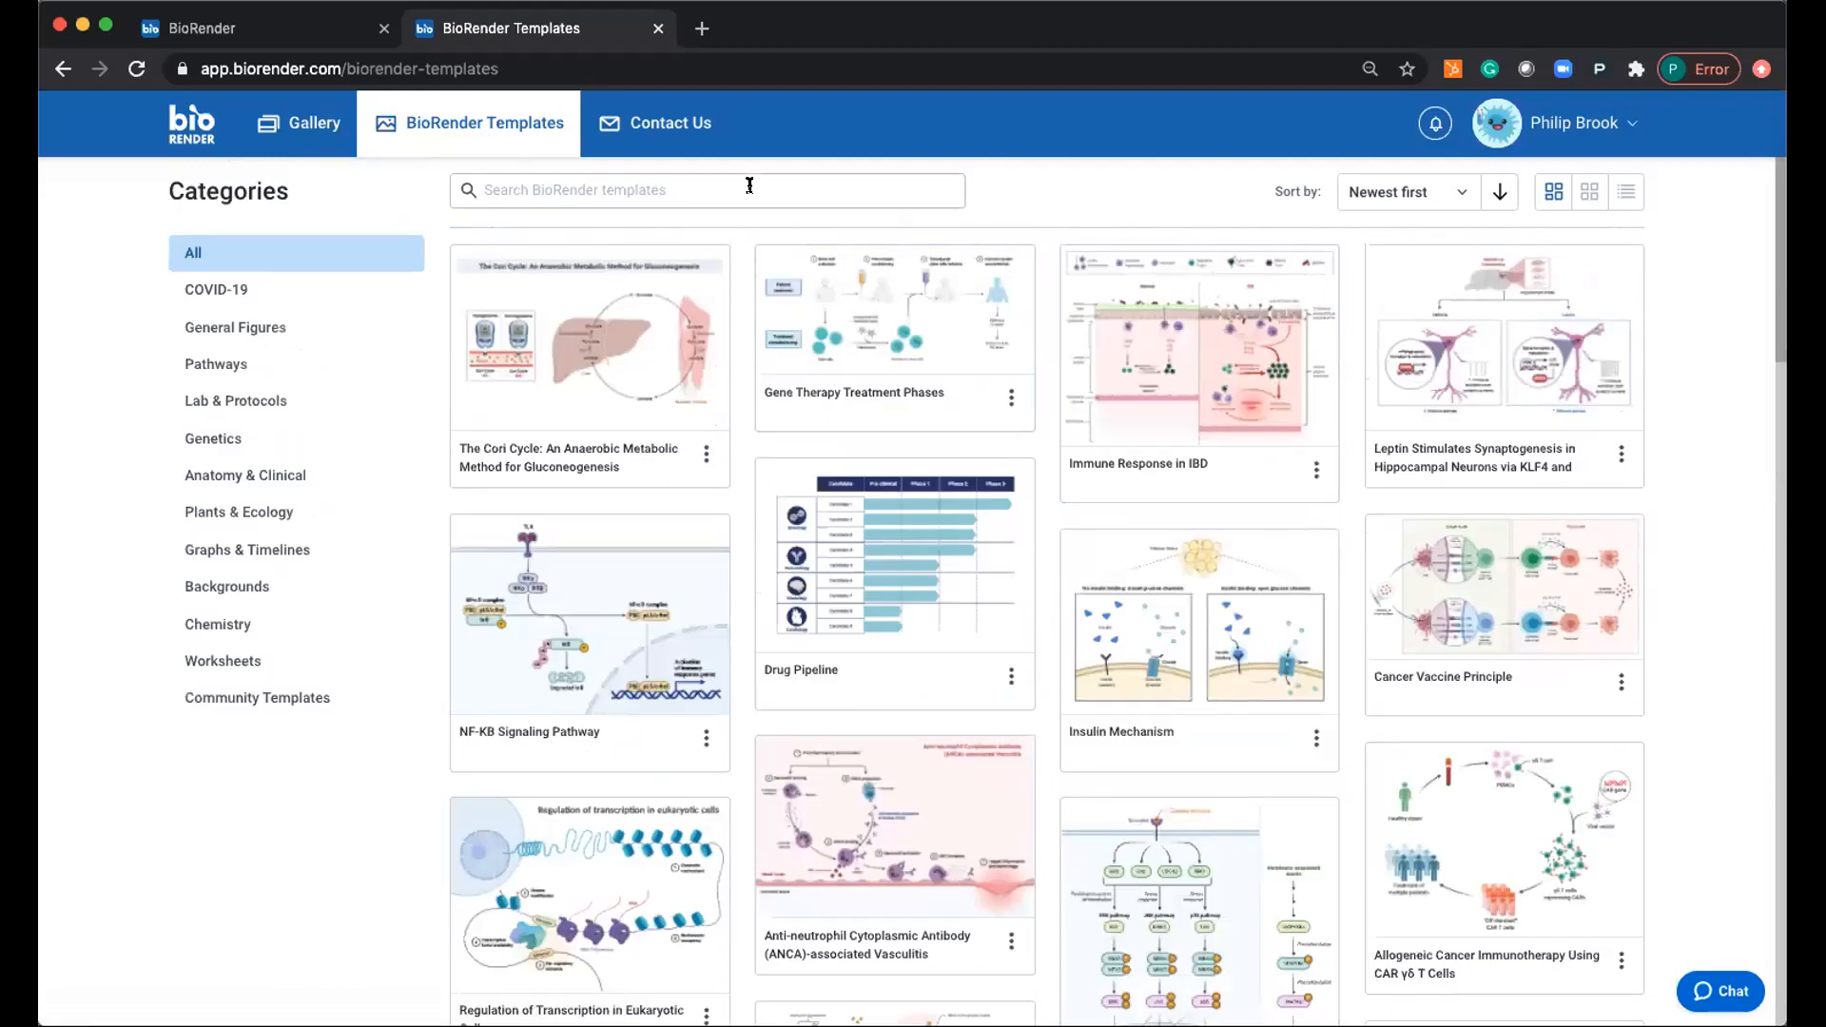
Search the templates for "nf-kb" and create an illustration from the "NF-kB Signaling Pathways" template.
left_click(749, 185)
type("nf-kb")
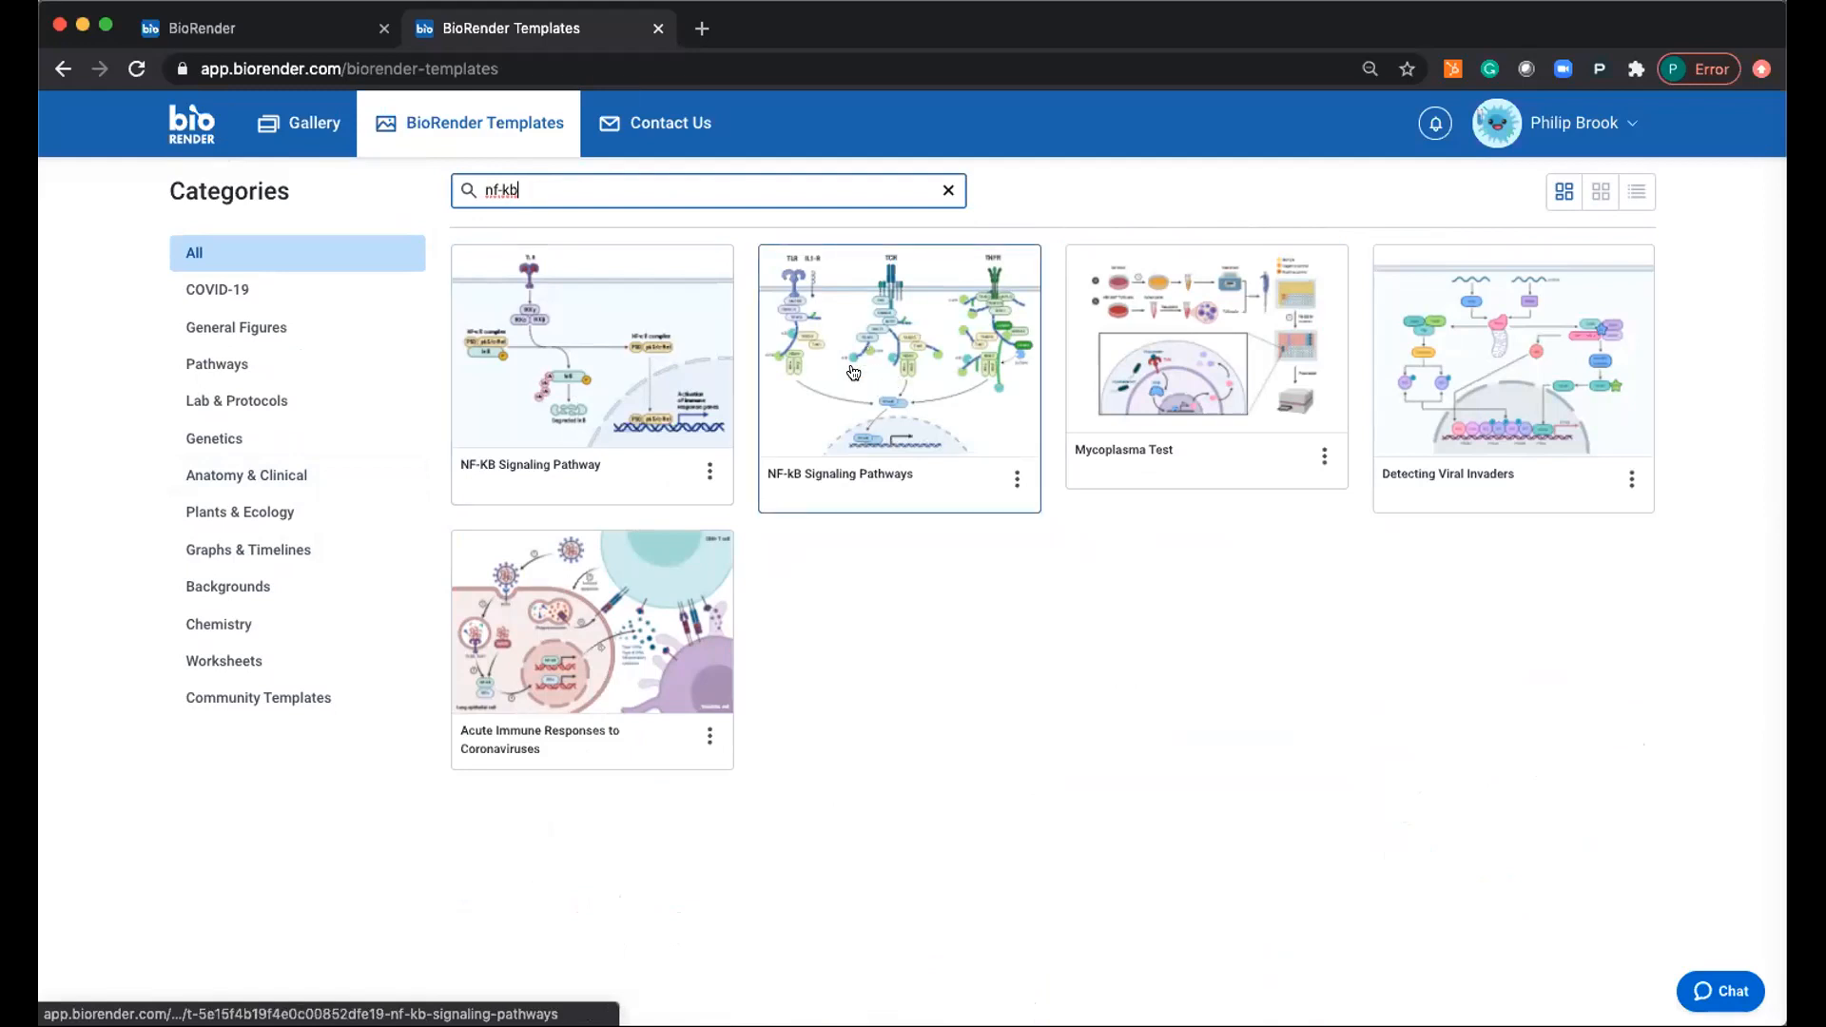
left_click(944, 443)
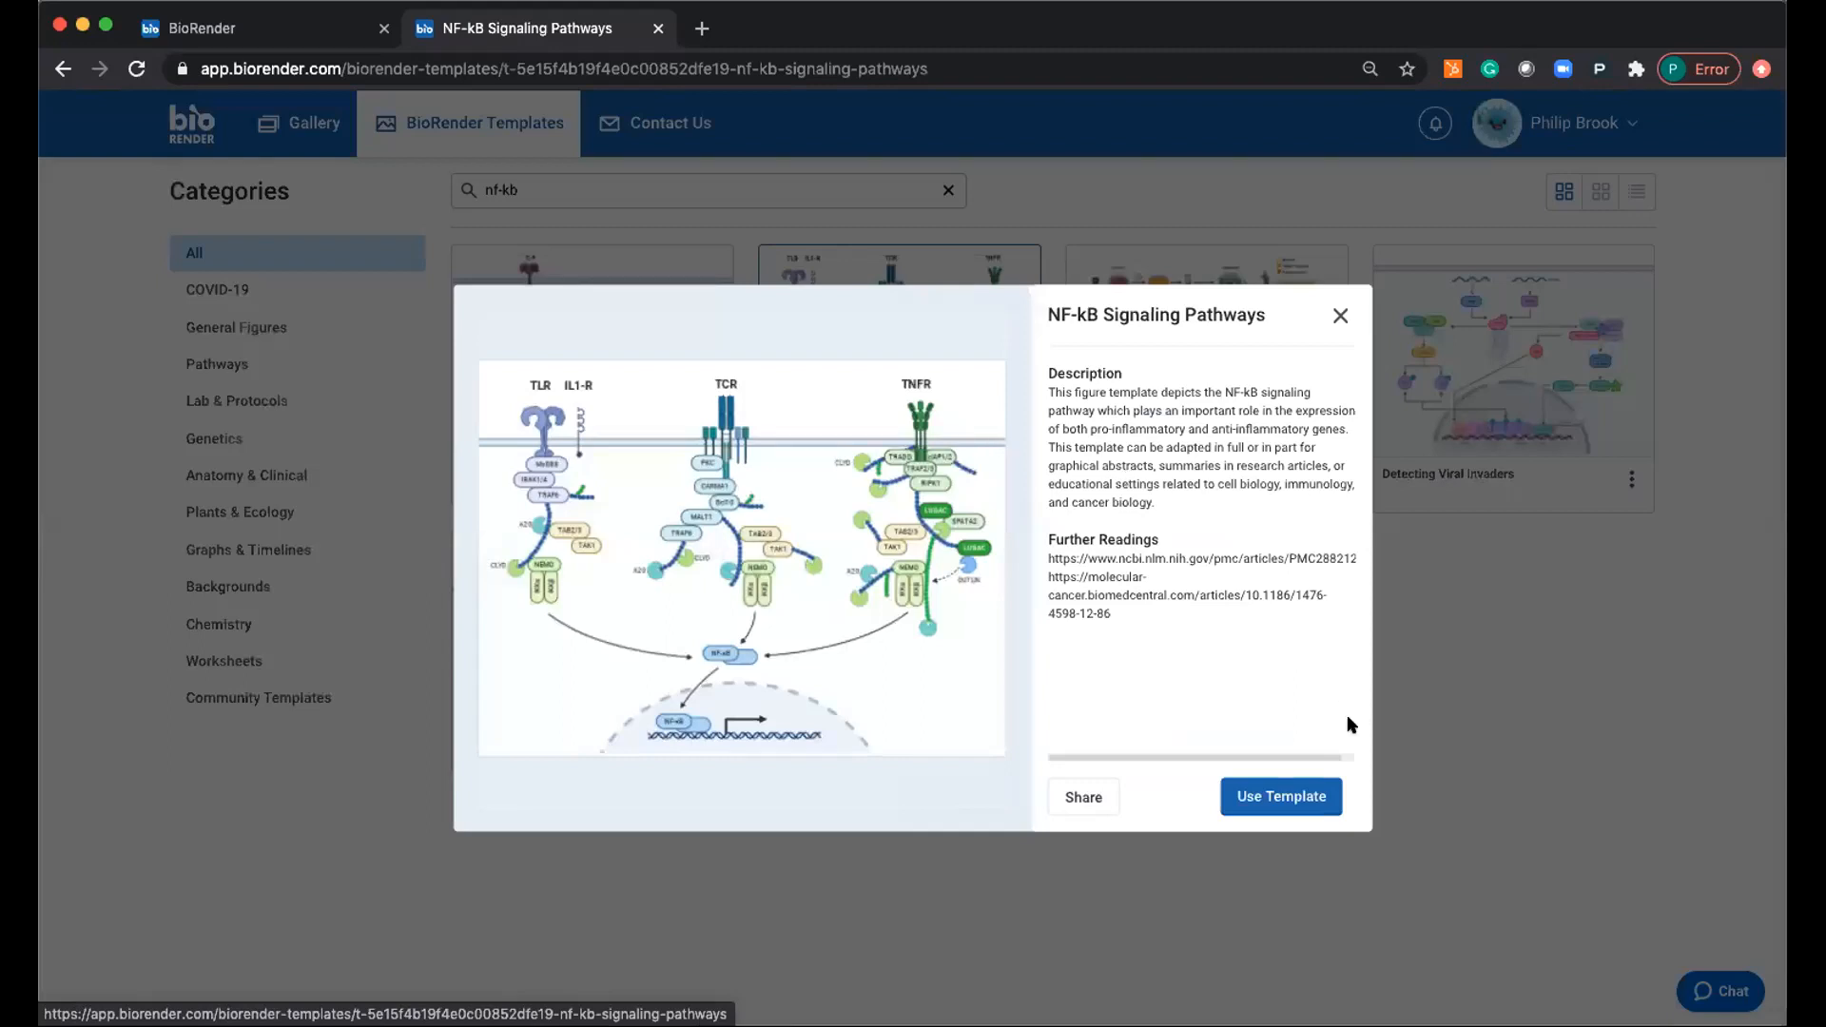
left_click(1319, 804)
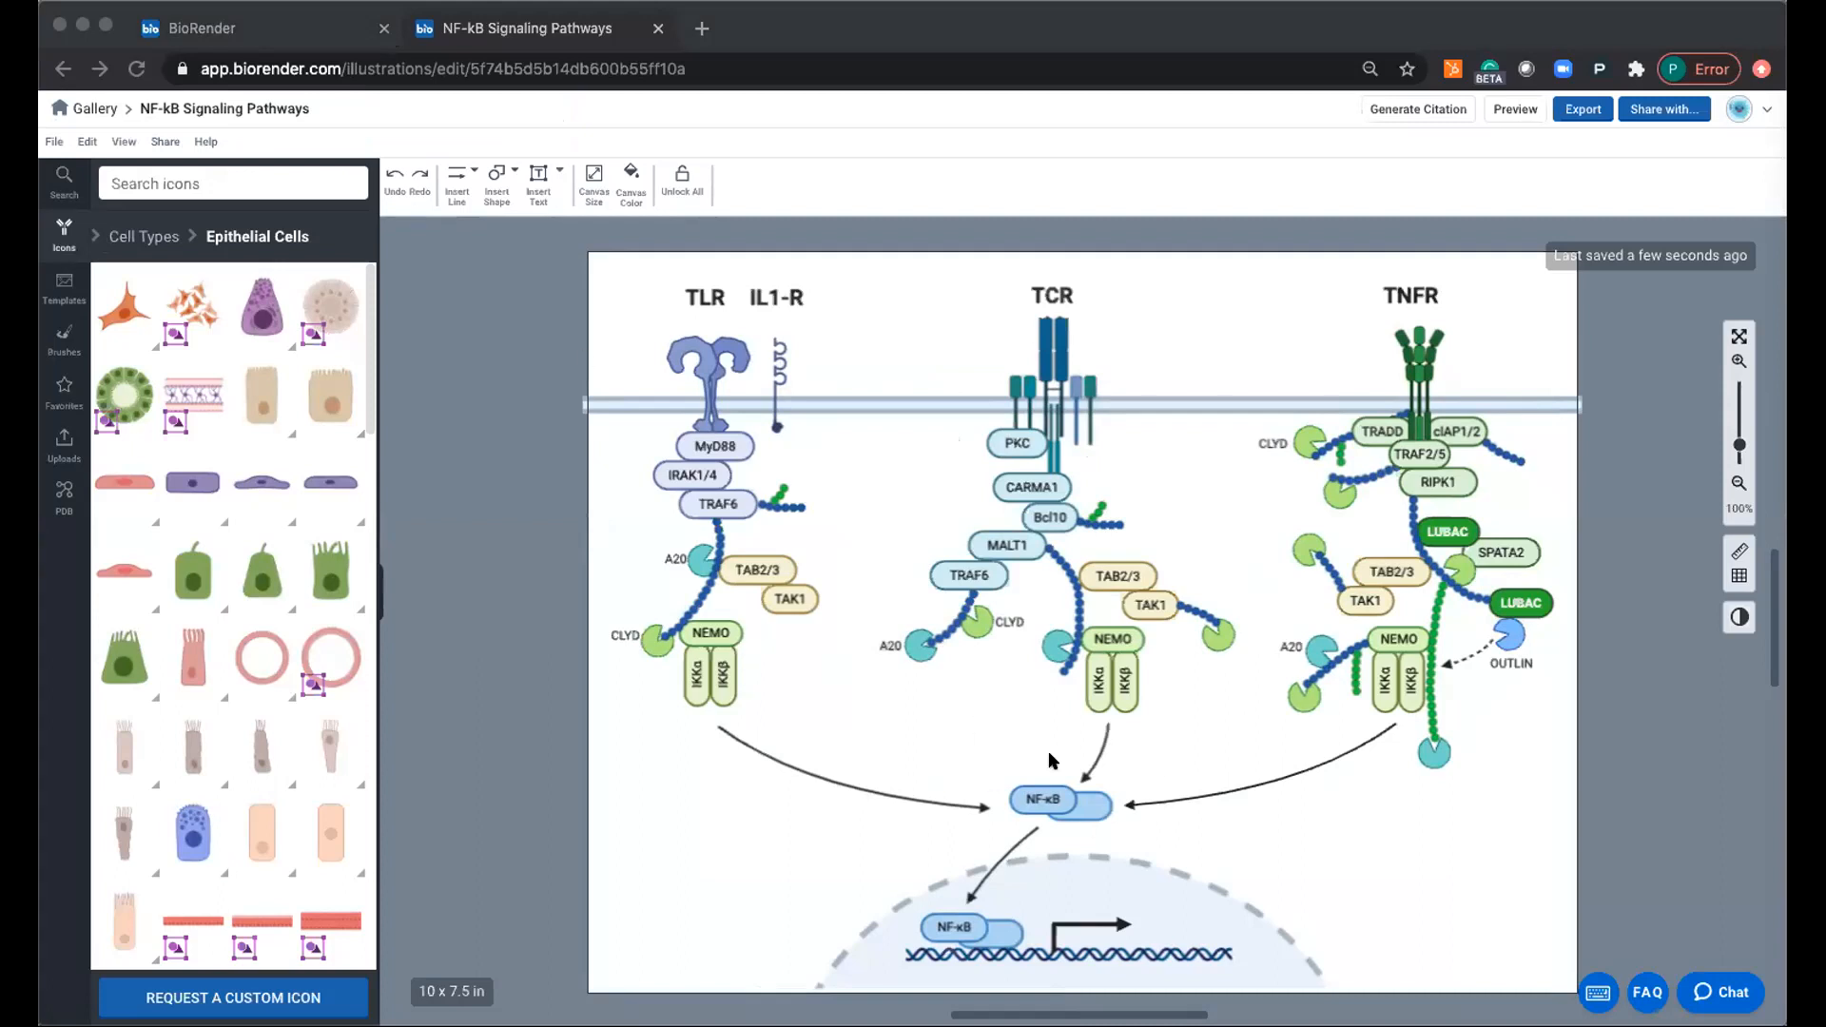
Select individual template elements, place a purple pancreatic acinar cell icon between the IL1-R and TCR labels, and delete it.
left_click(1456, 907)
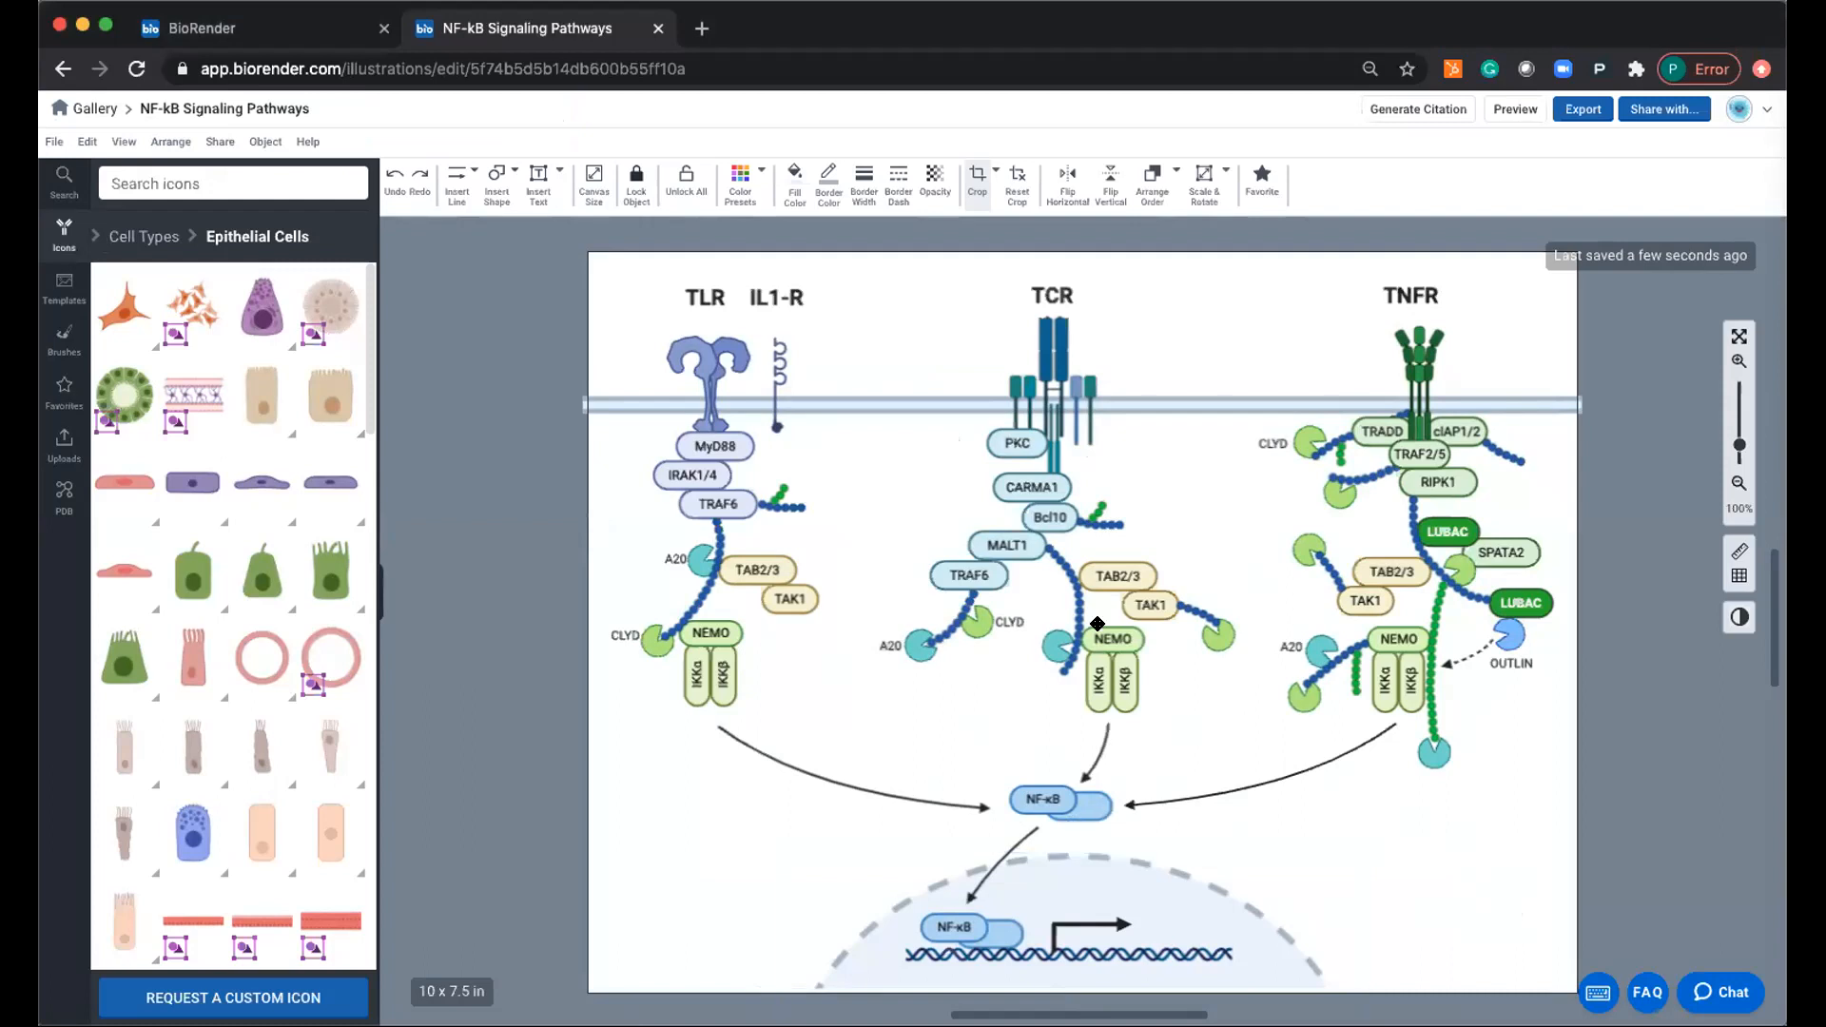
left_click(1009, 543)
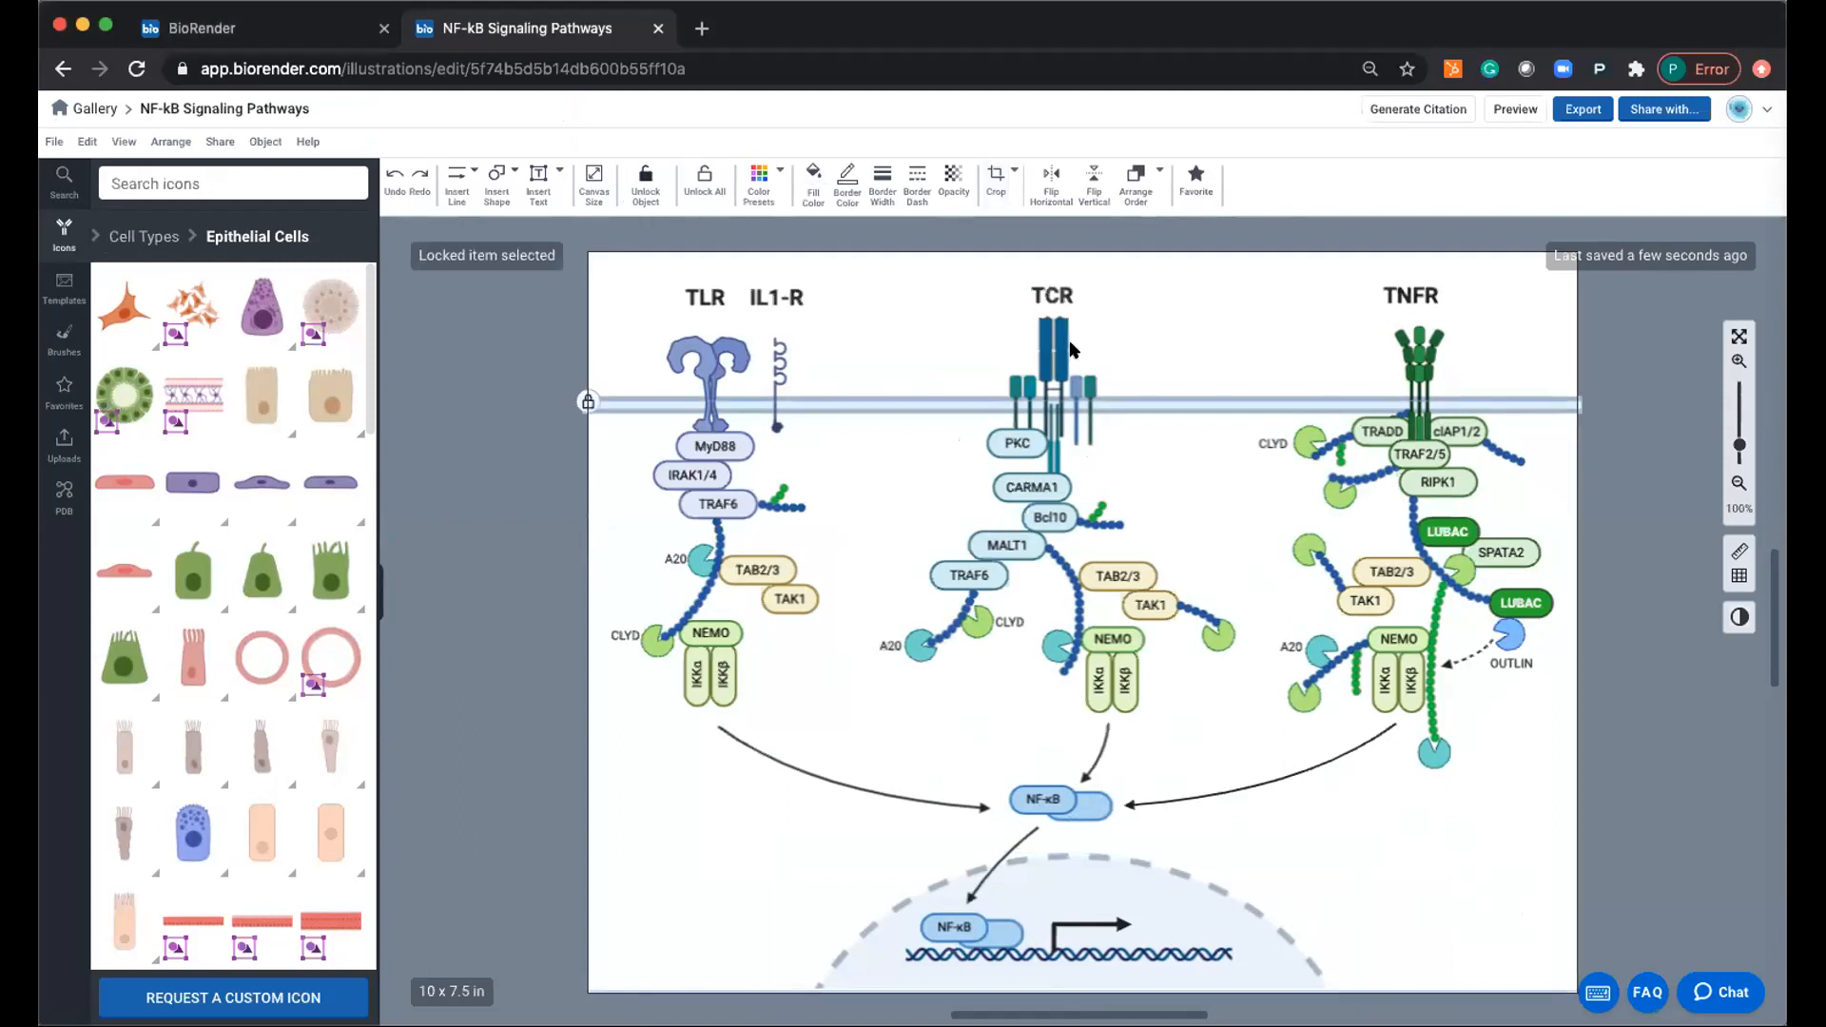
left_click_drag(262, 304, 938, 338)
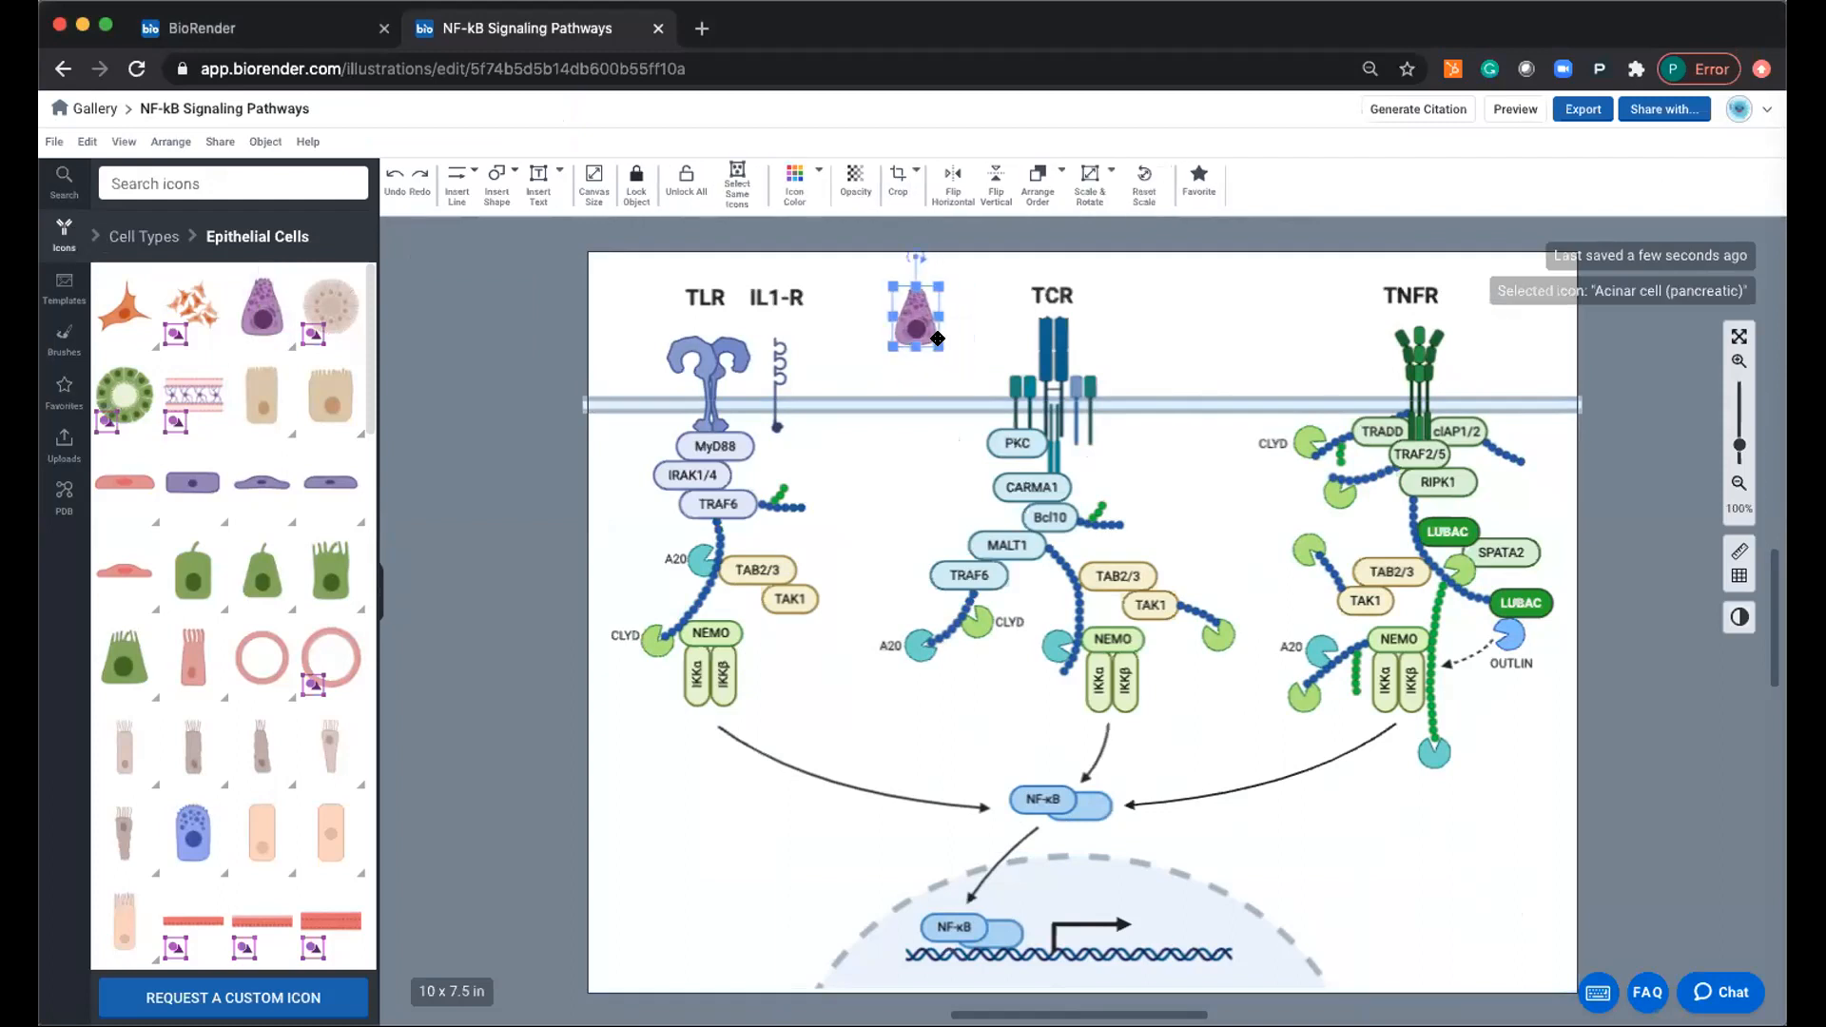
key("BackSpace")
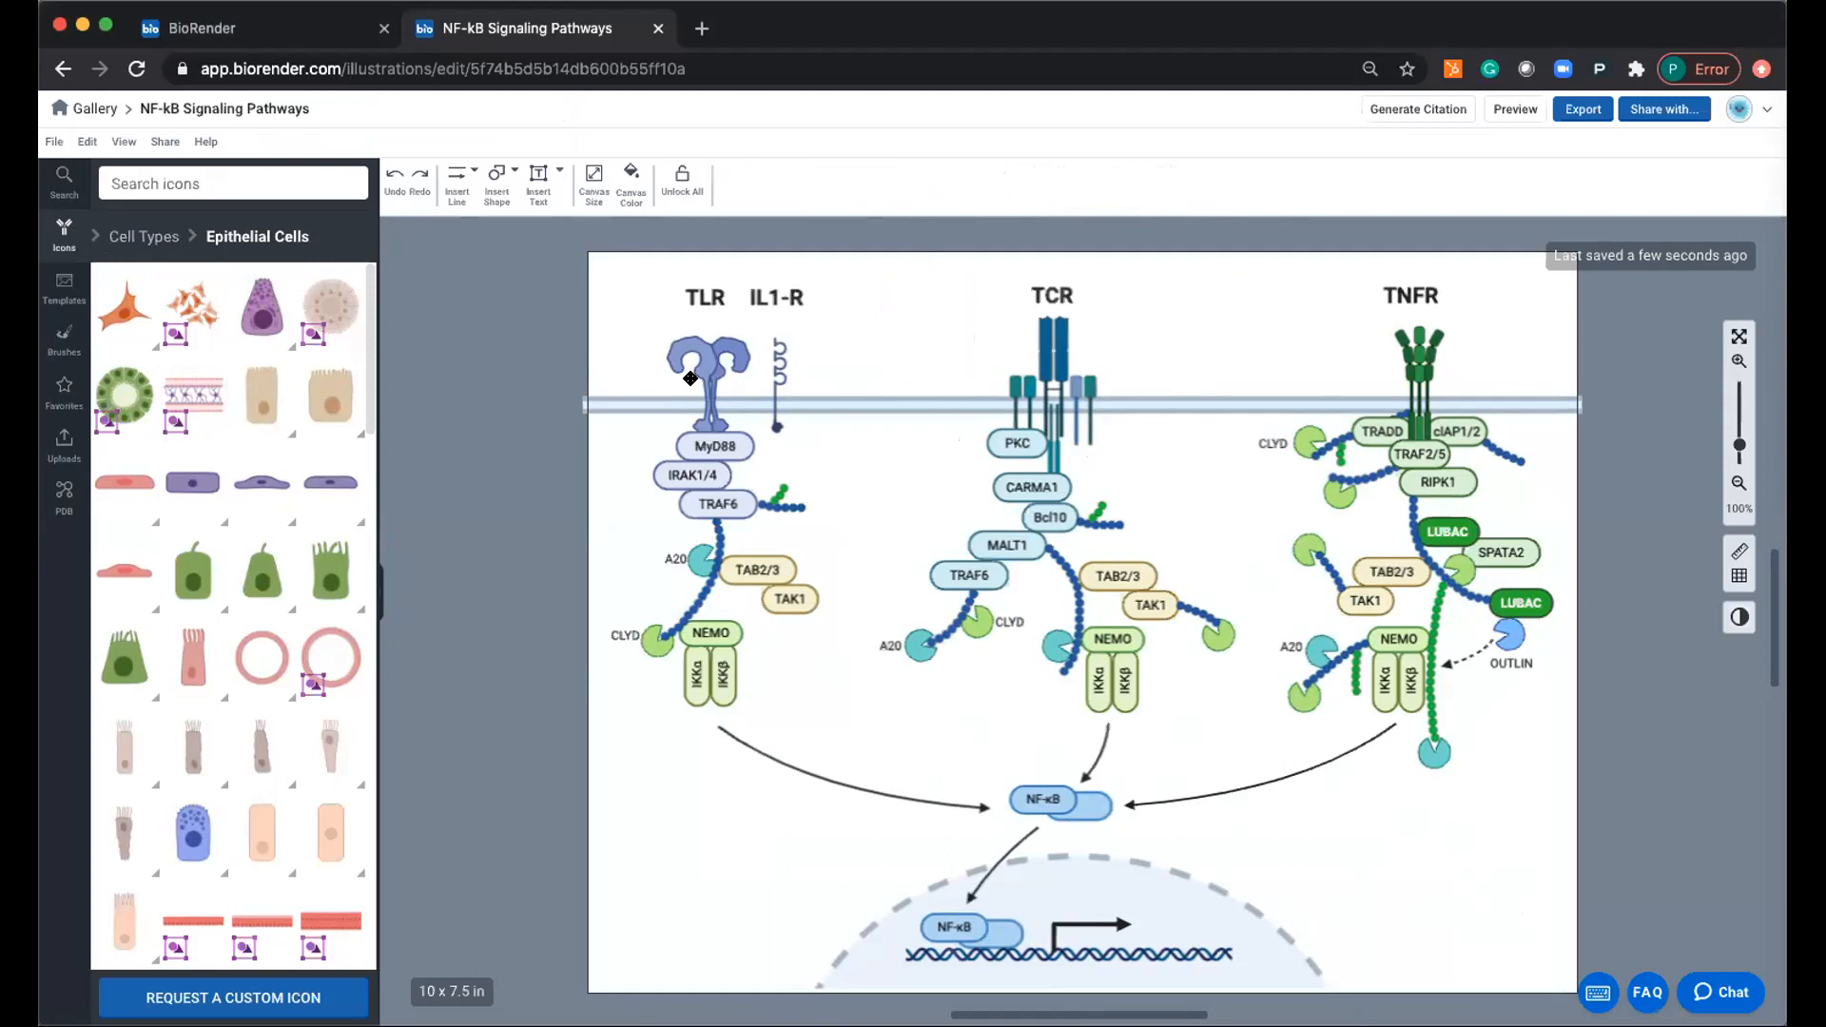
Preview the NF-kB Signaling Pathways illustration.
mouse_move(155, 274)
left_click(1505, 111)
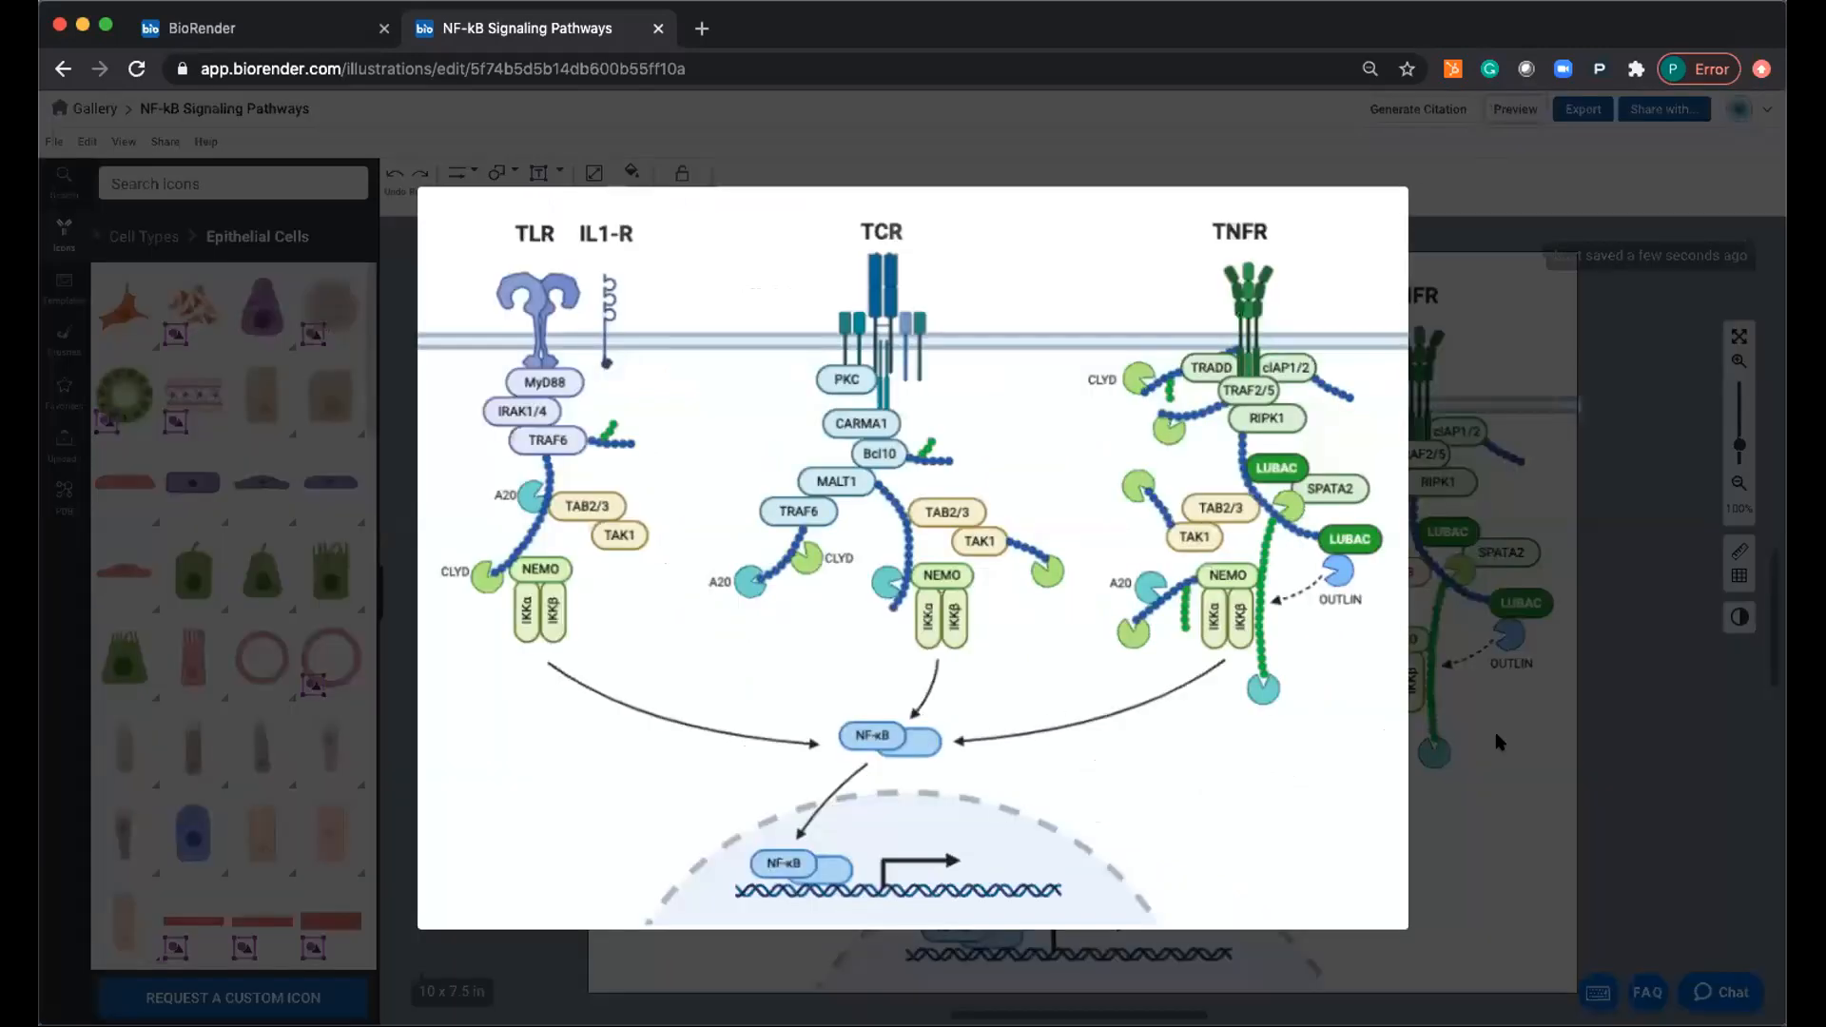
Close the preview and recolour the long DNA icon in the nucleus, trying the orange preset and applying the red-and-blue preset.
left_click(1652, 818)
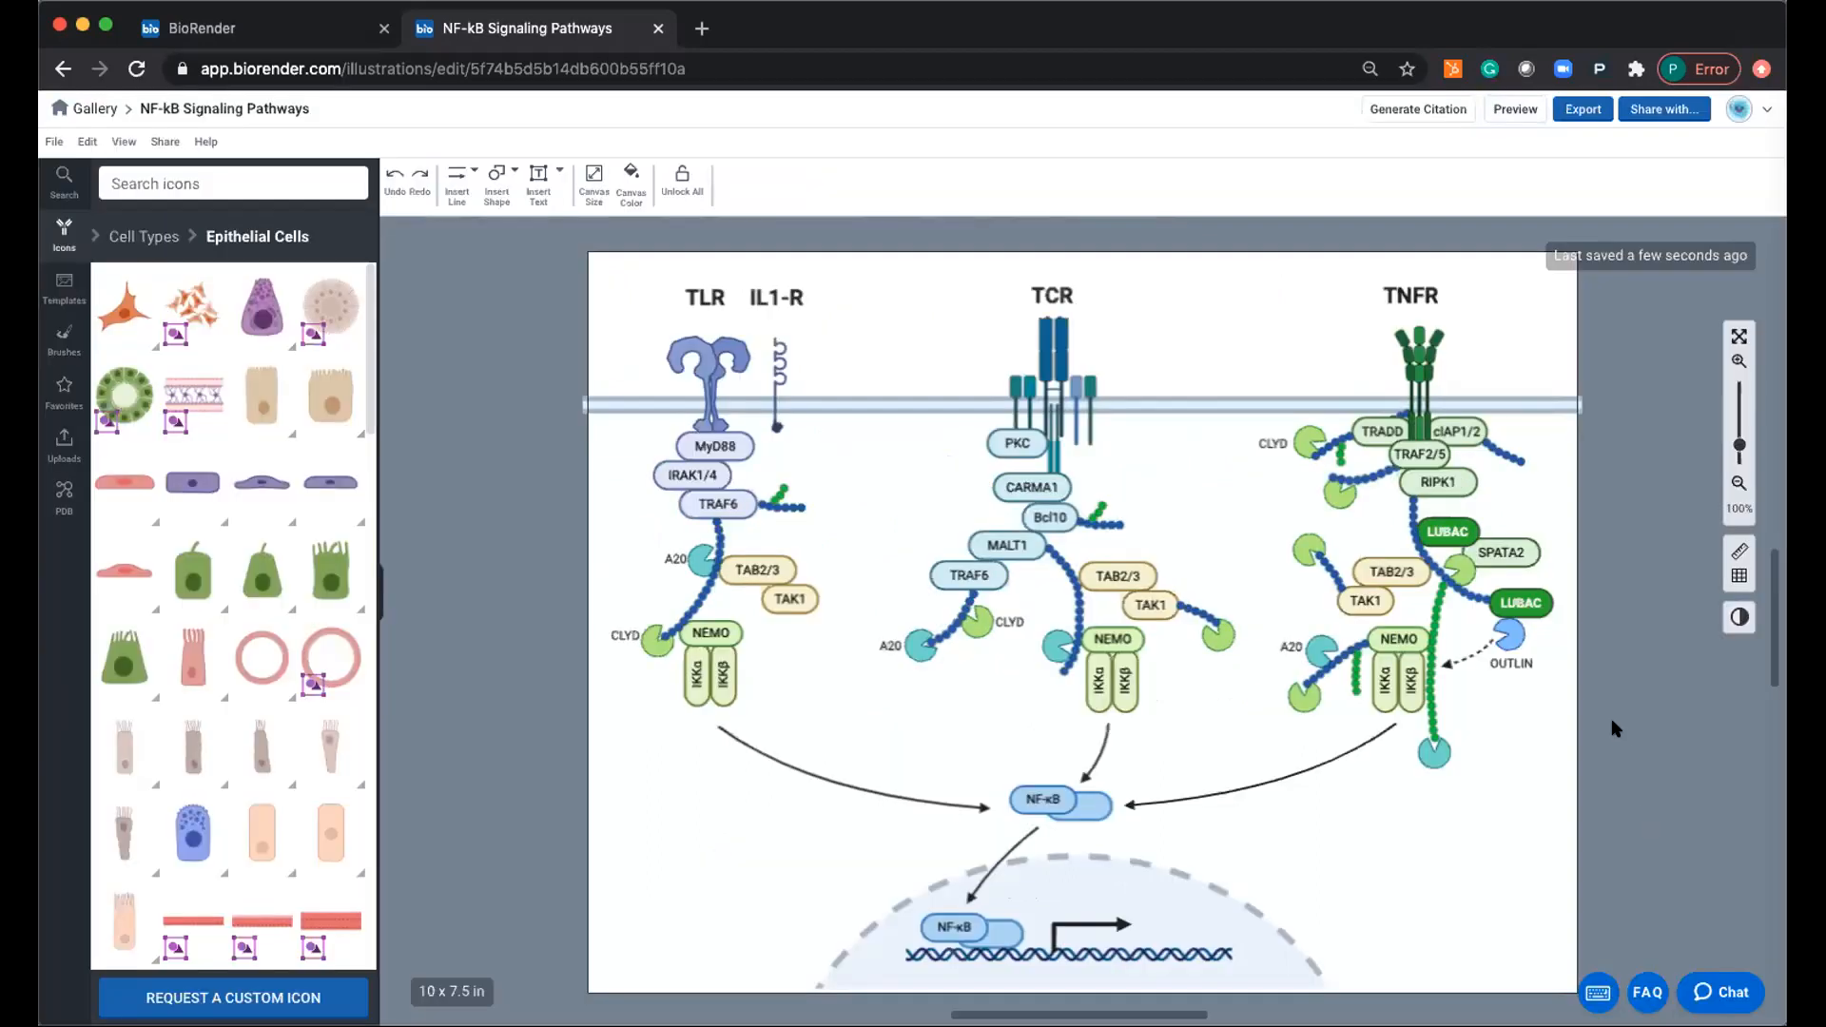
left_click(1149, 955)
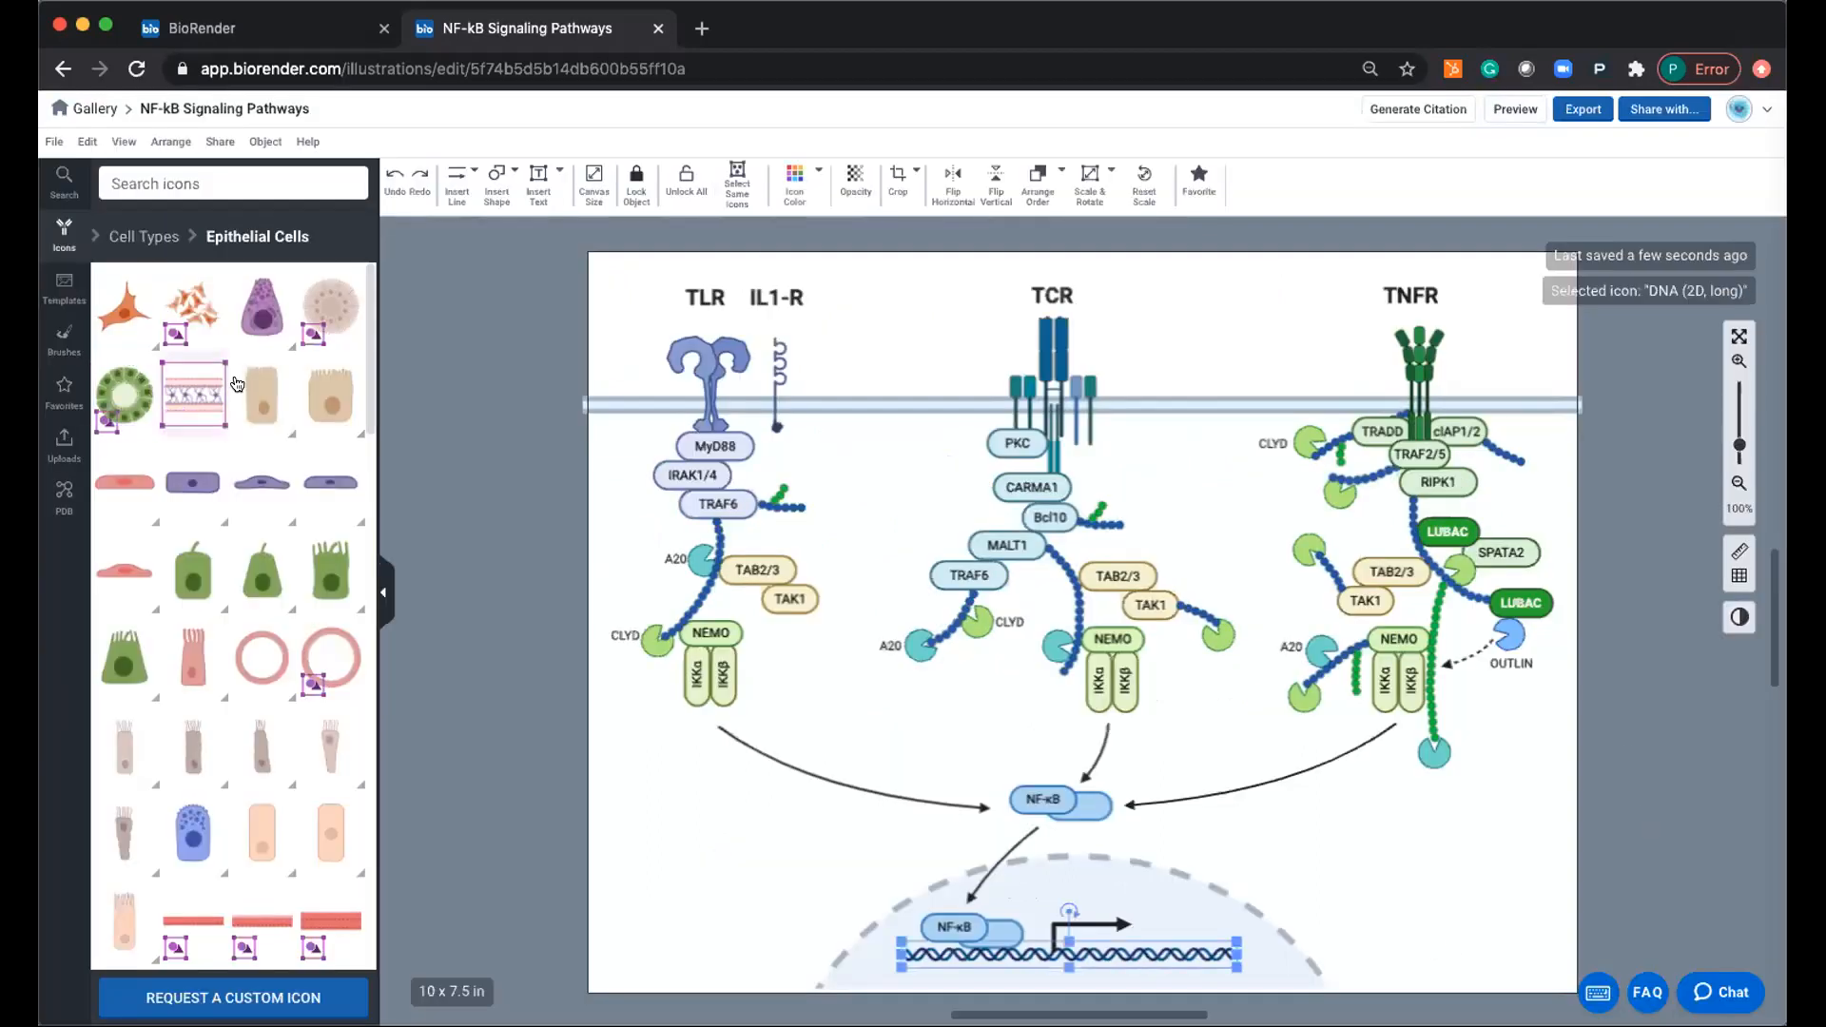
left_click(792, 174)
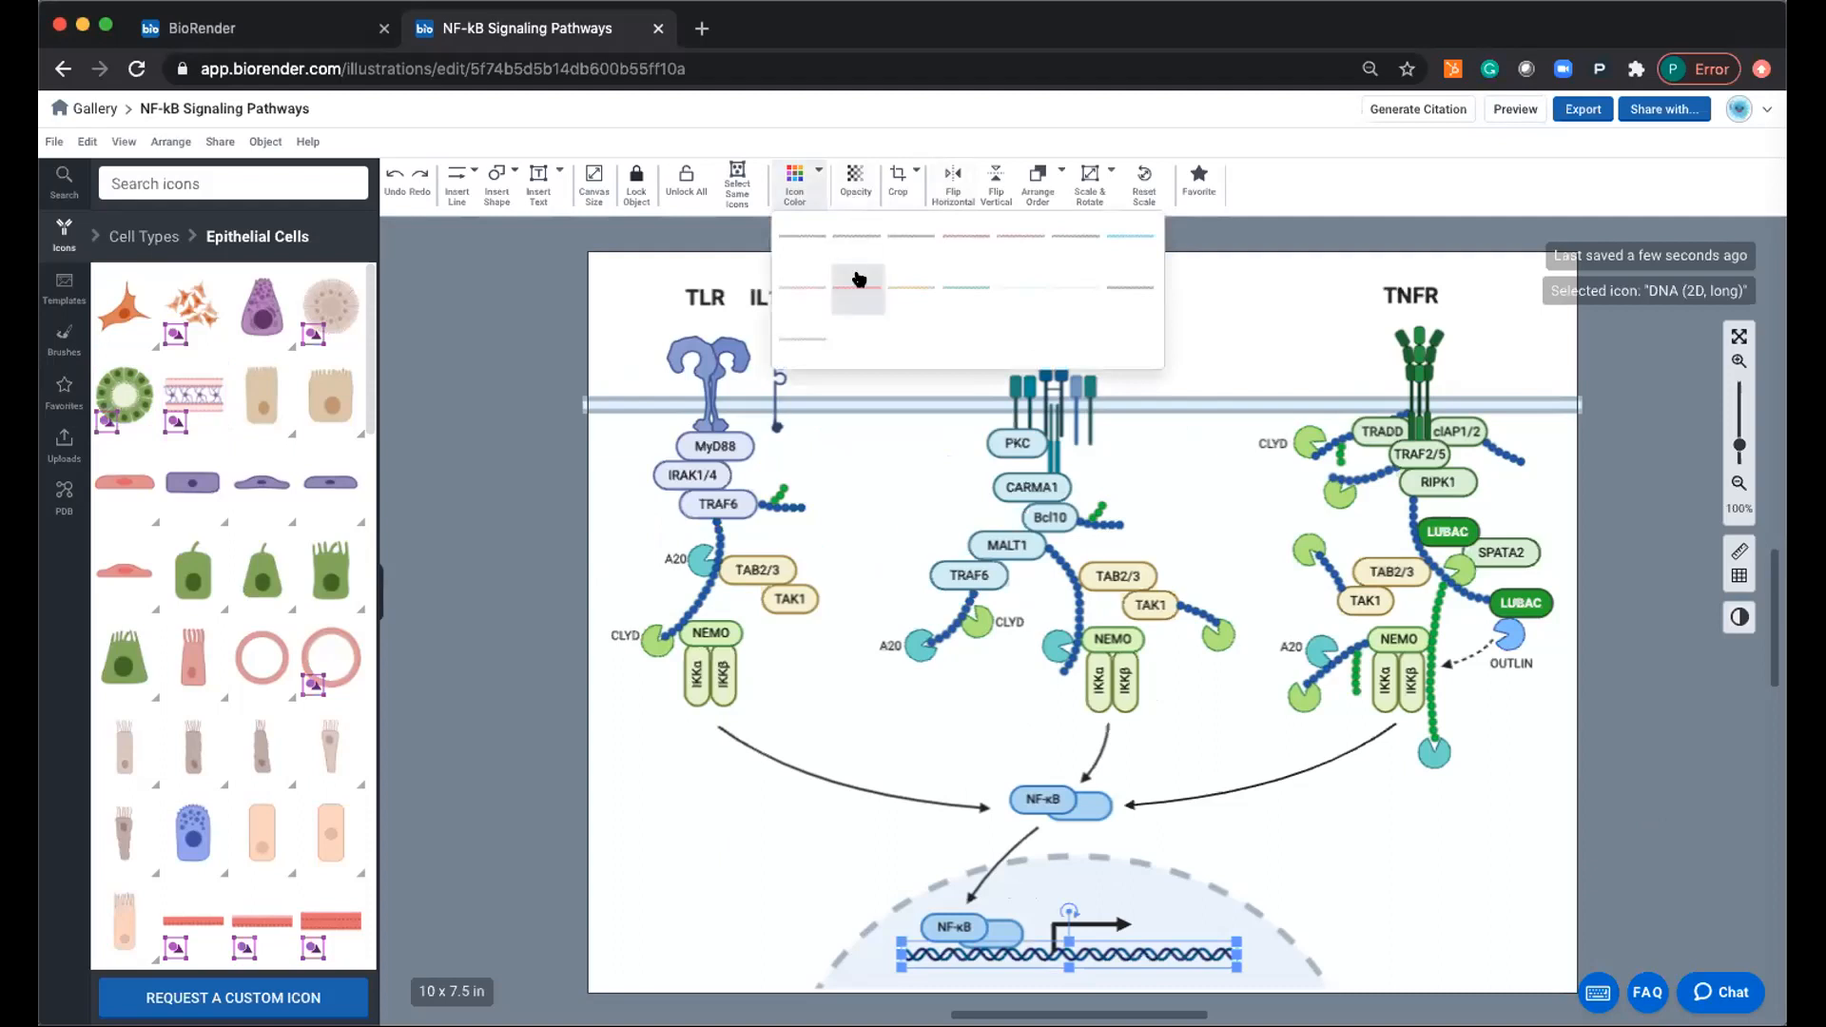
left_click(856, 287)
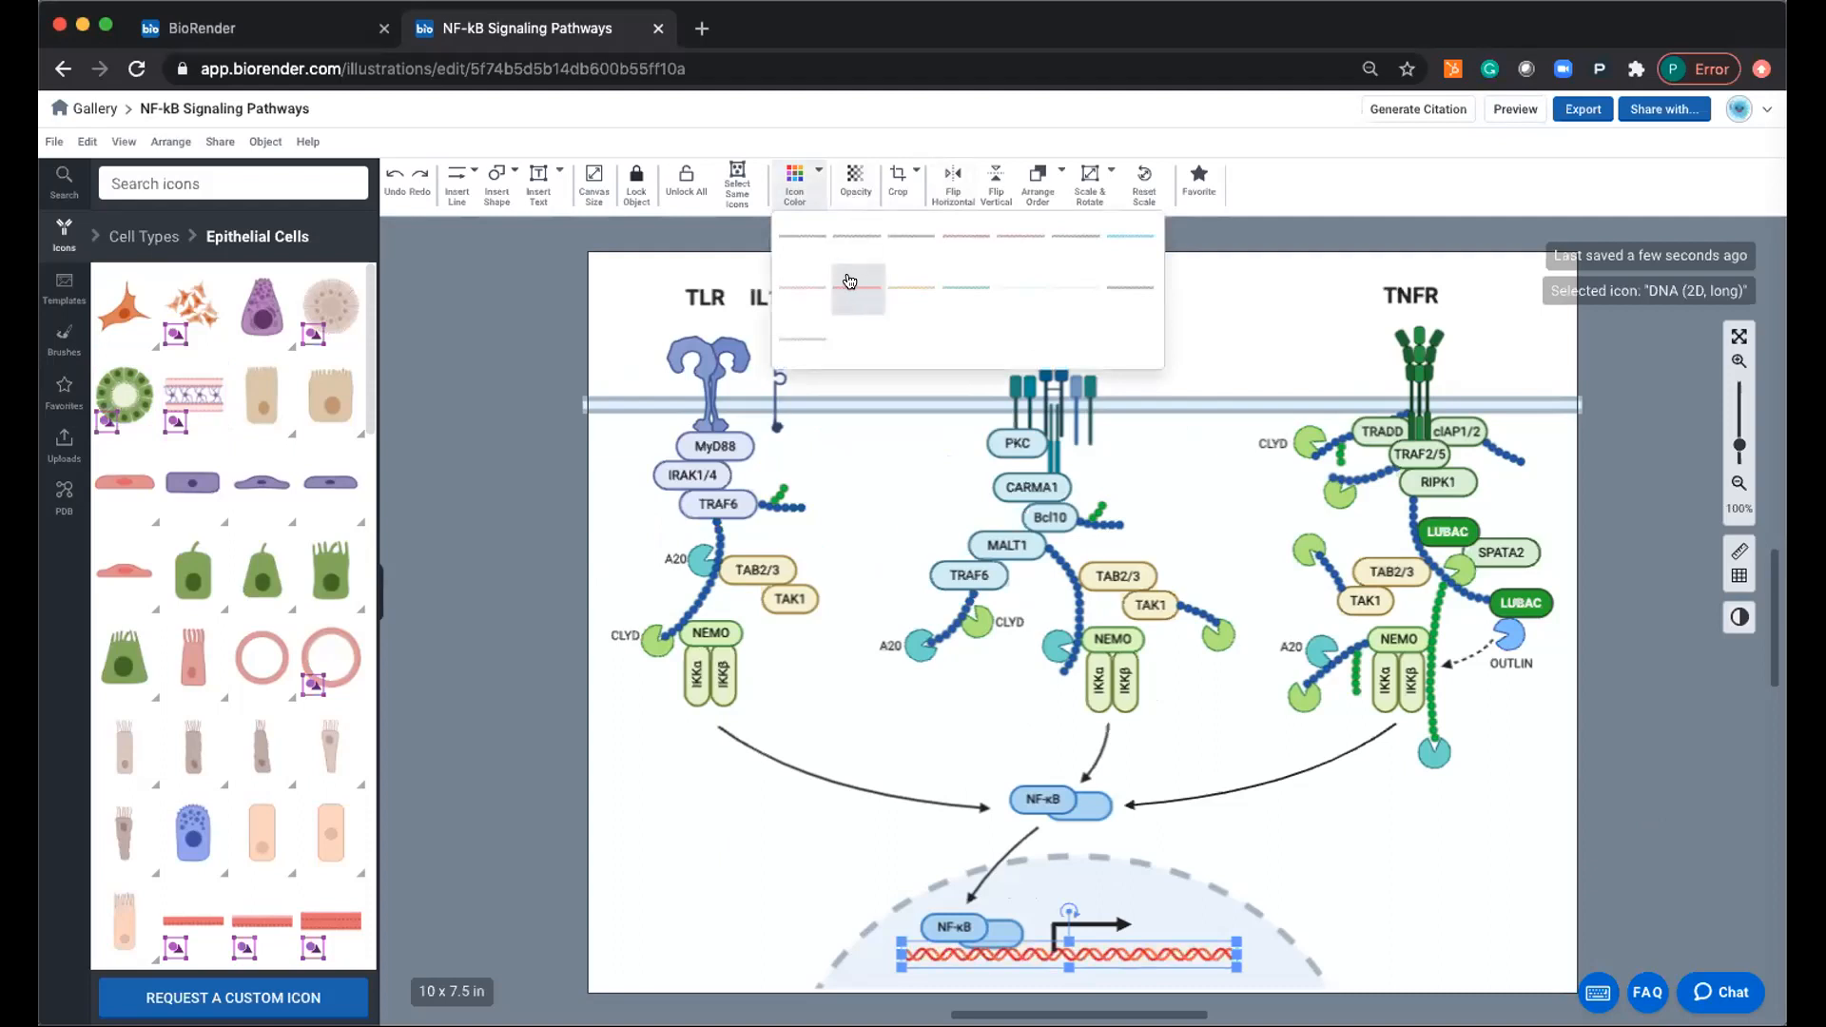
left_click(783, 246)
left_click(1310, 837)
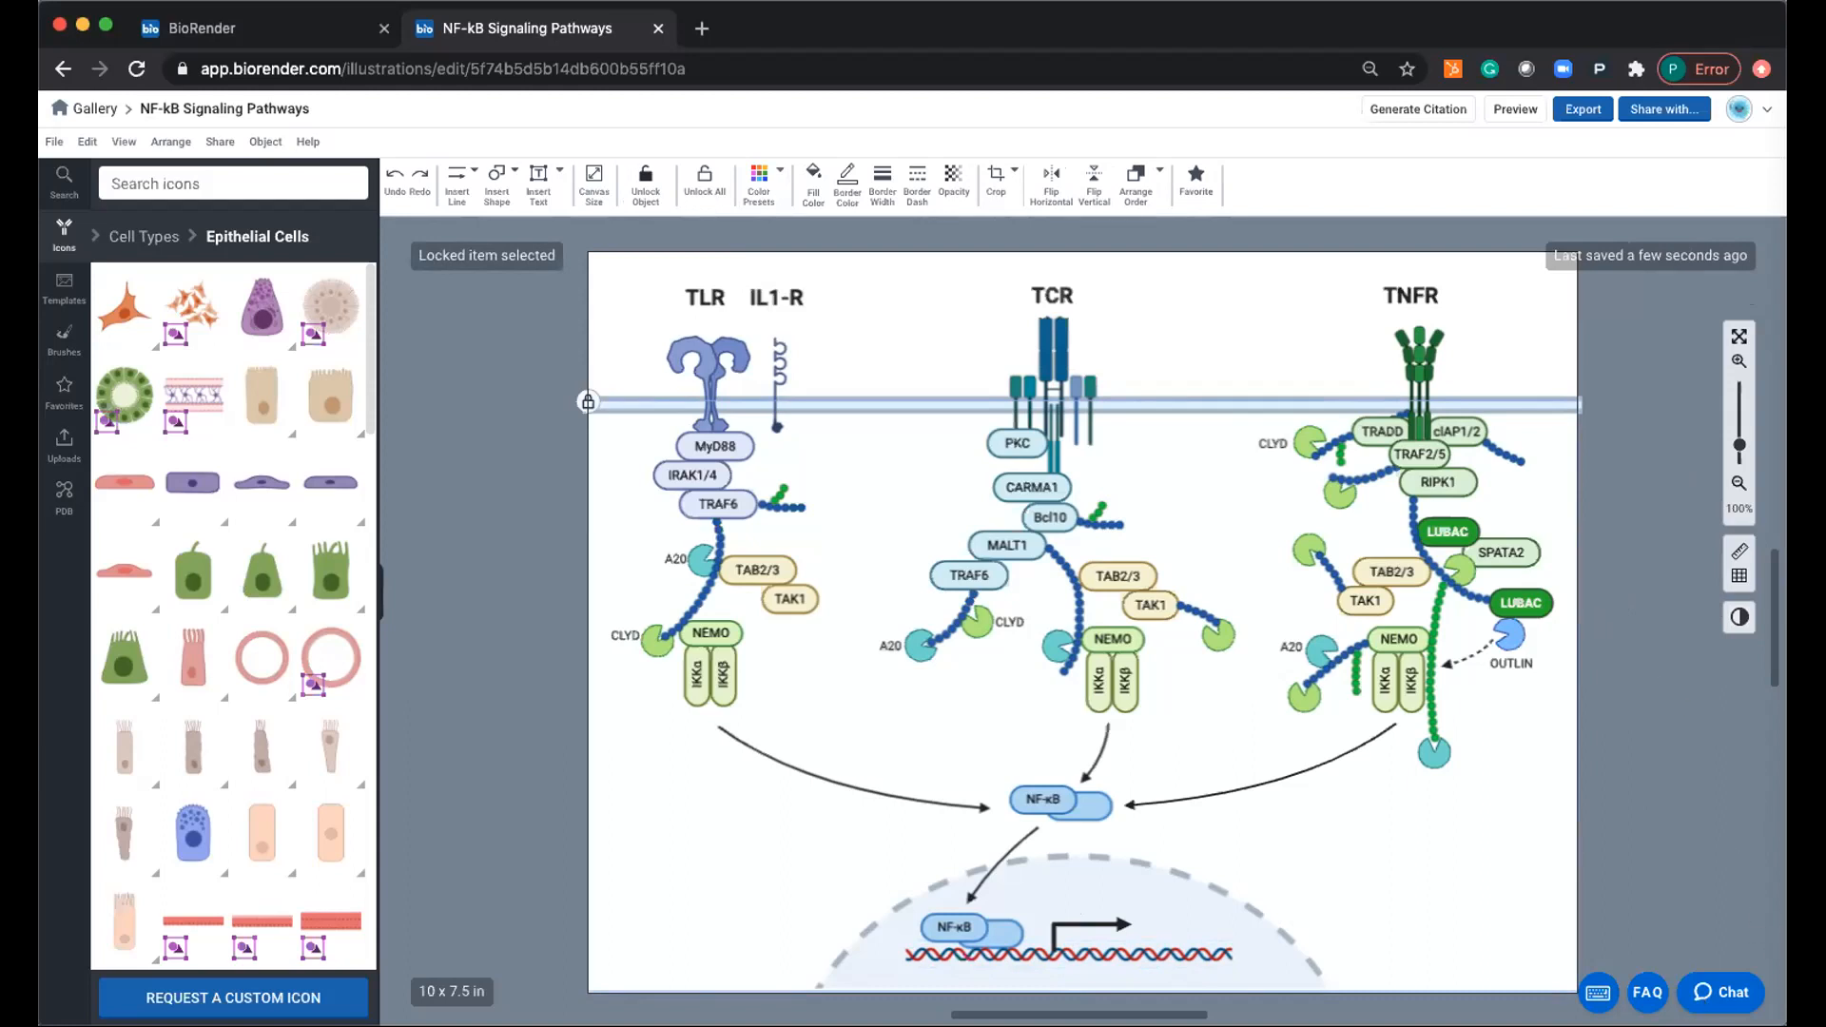
View the BioRender citation text and the email and team sharing options for the illustration.
left_click(1424, 113)
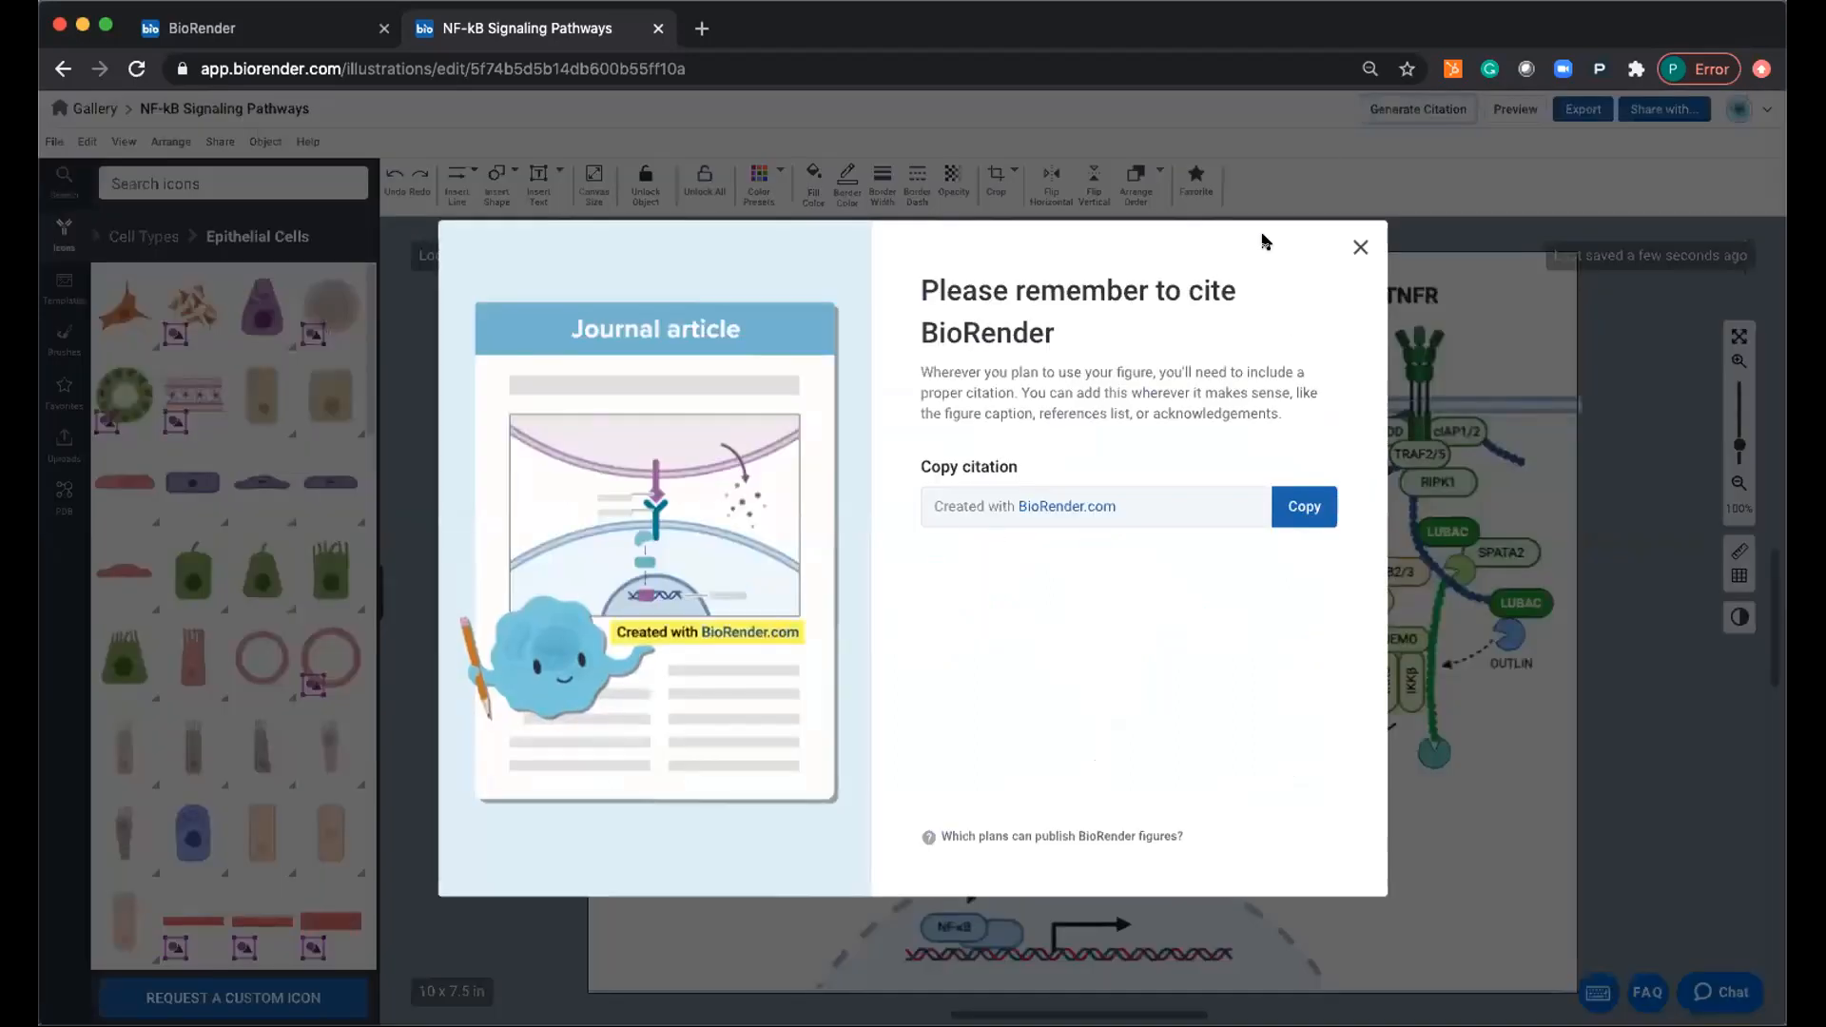
left_click(1359, 246)
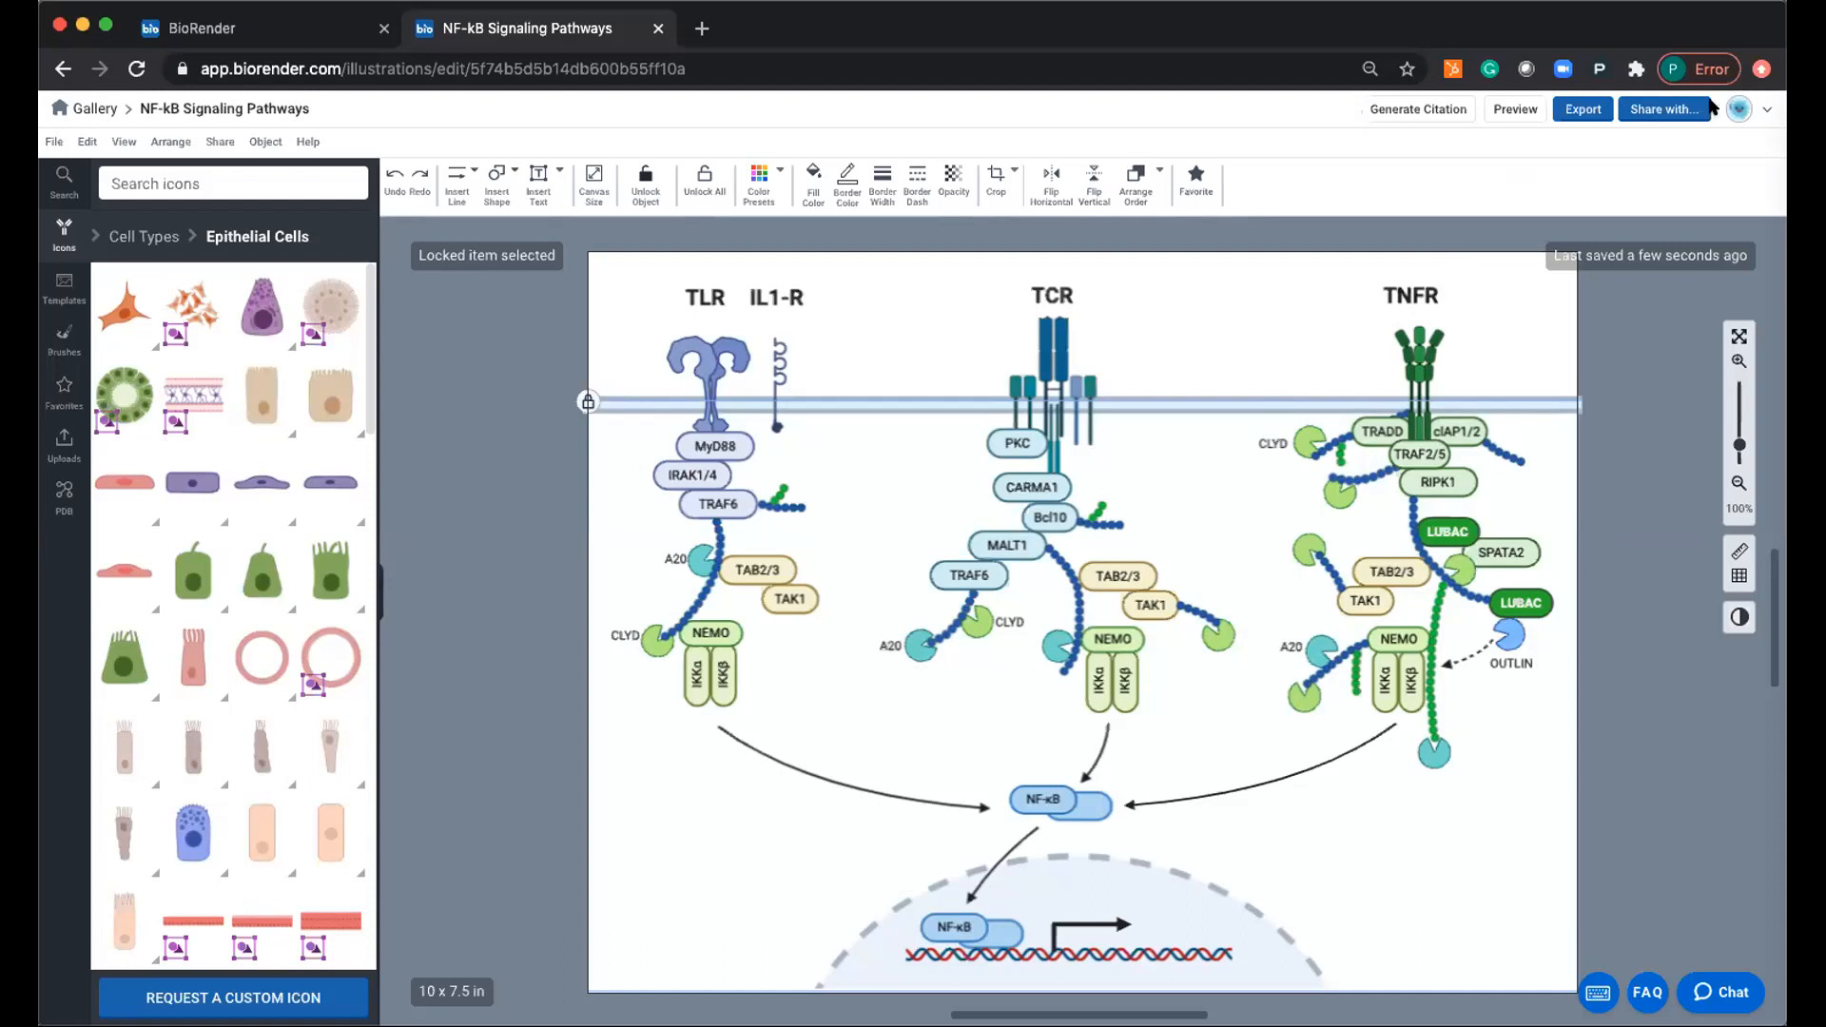
left_click(1664, 109)
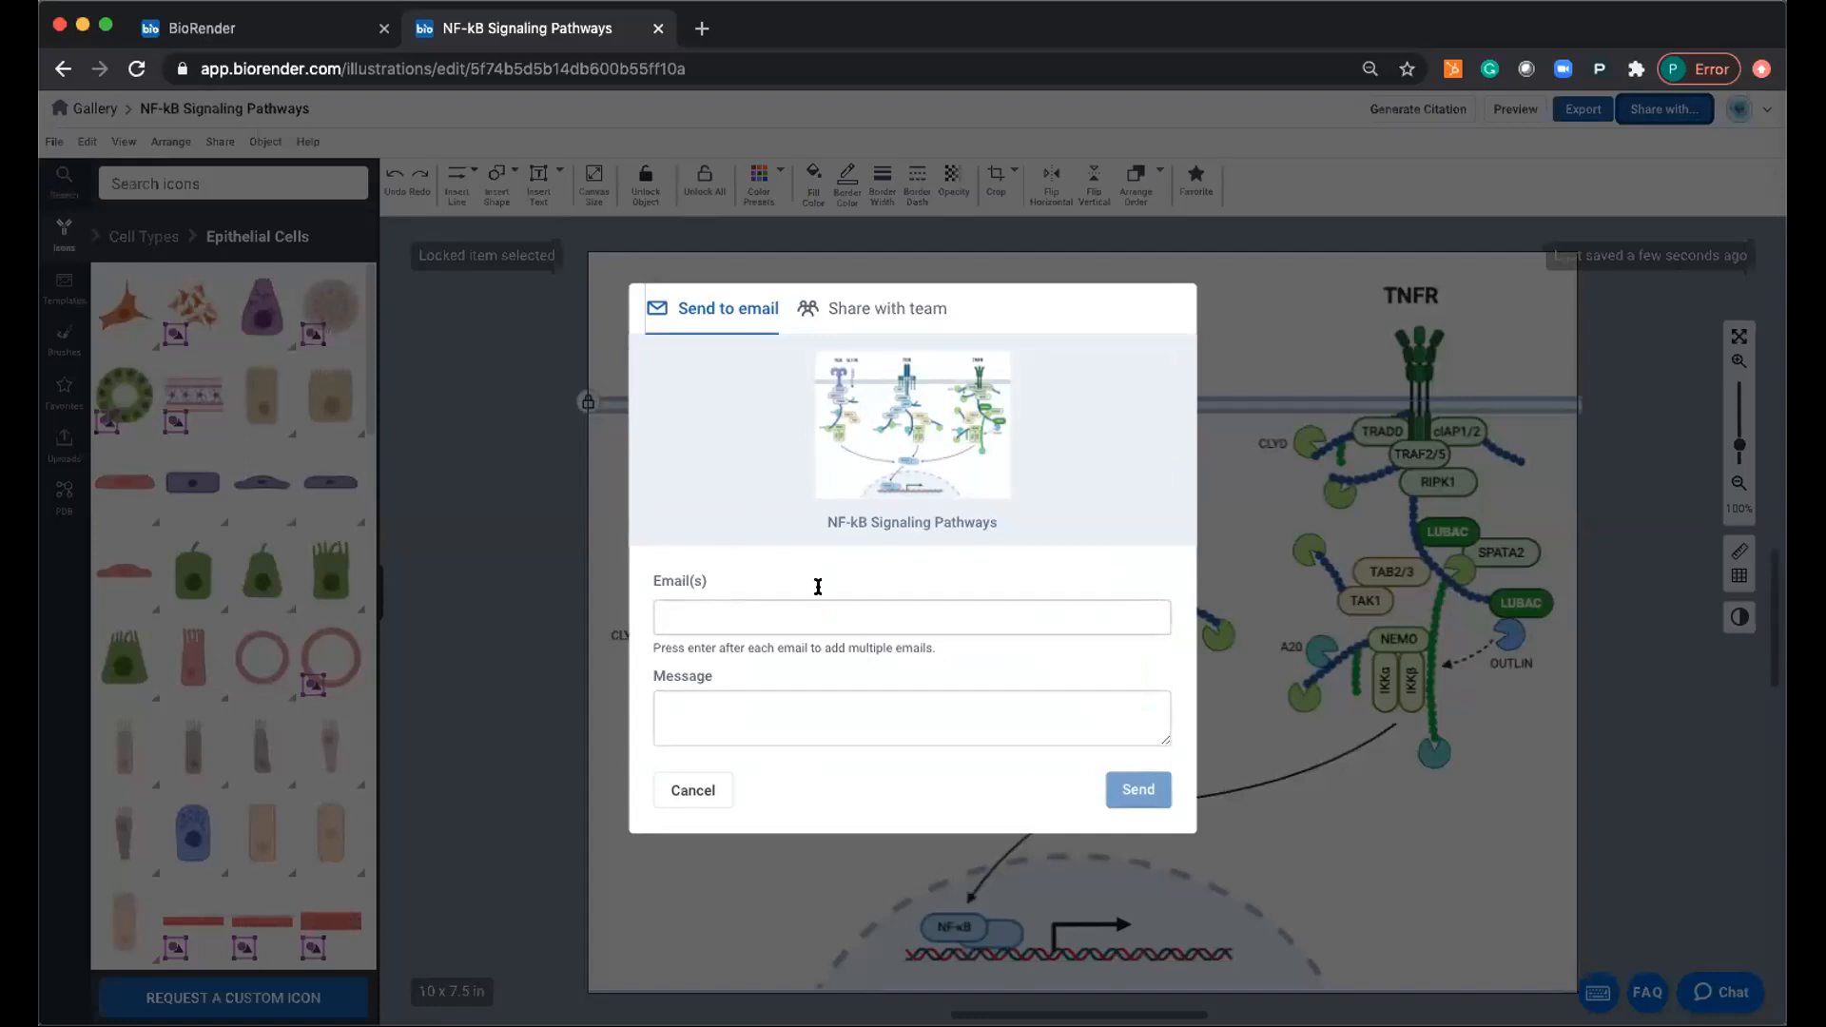
left_click(853, 309)
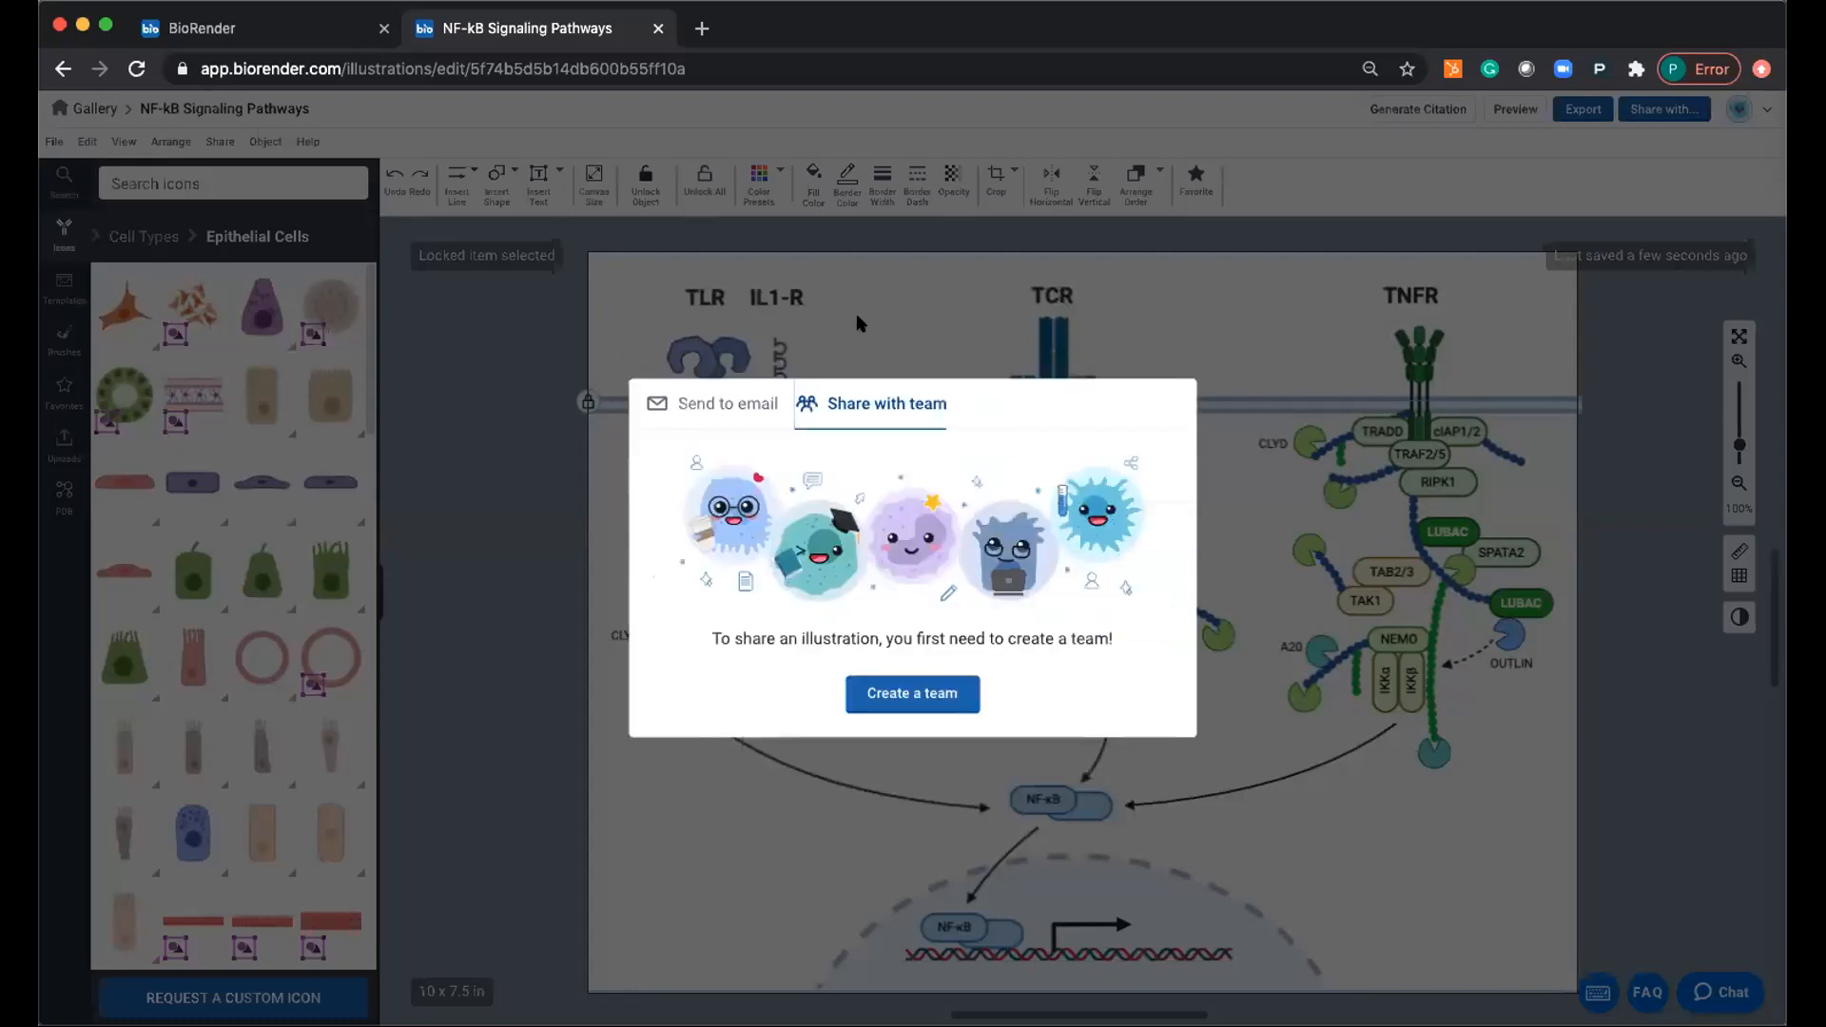
left_click(898, 283)
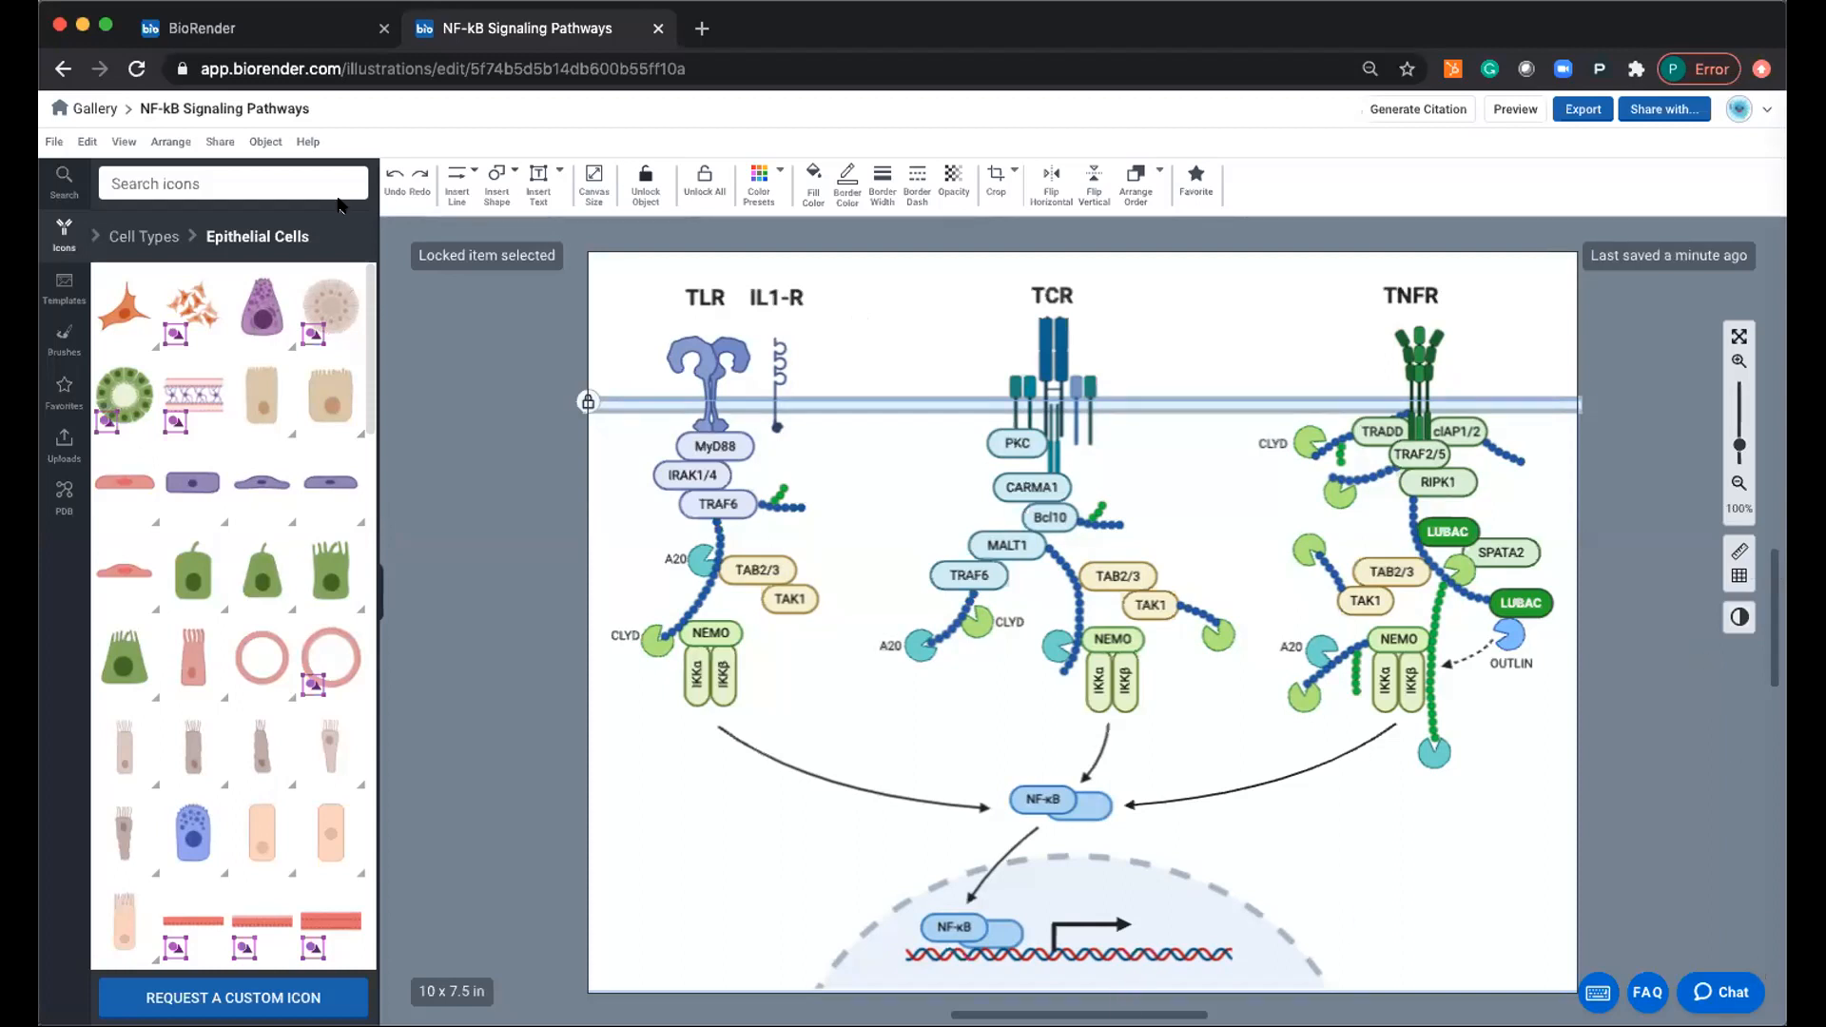
Search the icons for "dna", place the "DNA double-stranded break no fragments" icon below the TNFR pathway and ungroup it.
left_click(1194, 949)
left_click(177, 180)
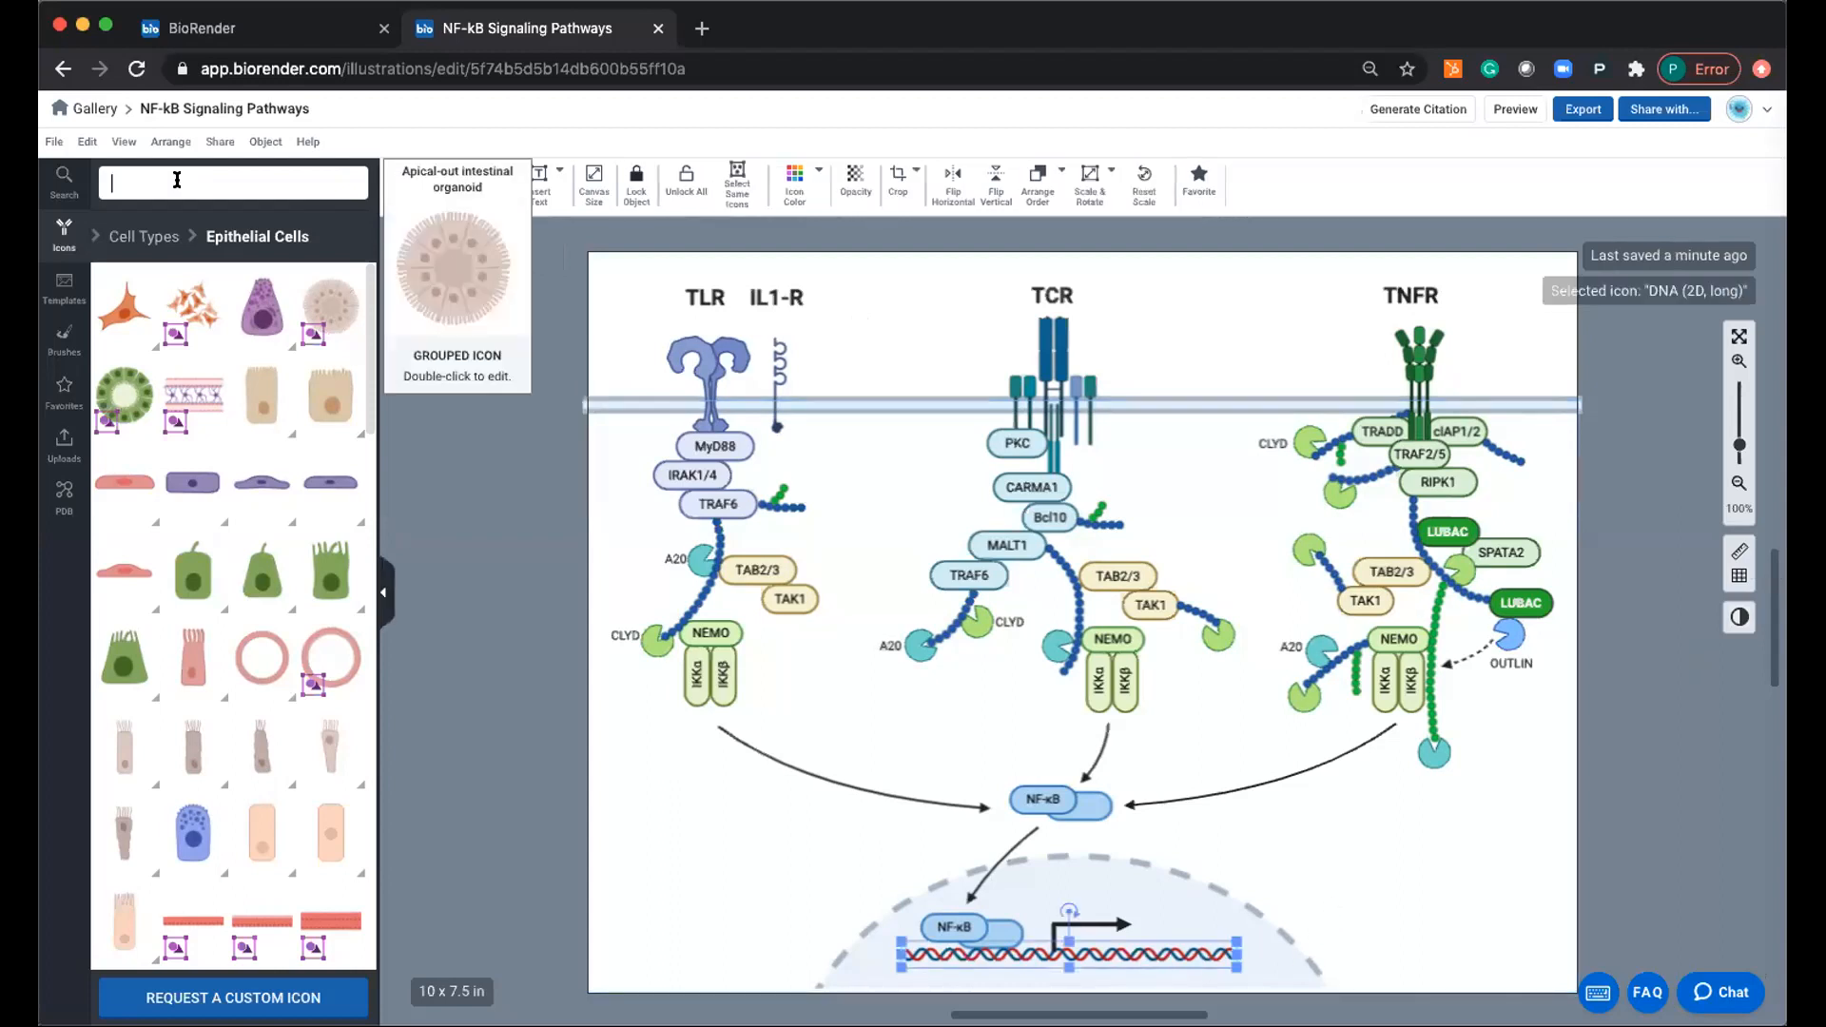
type("dna")
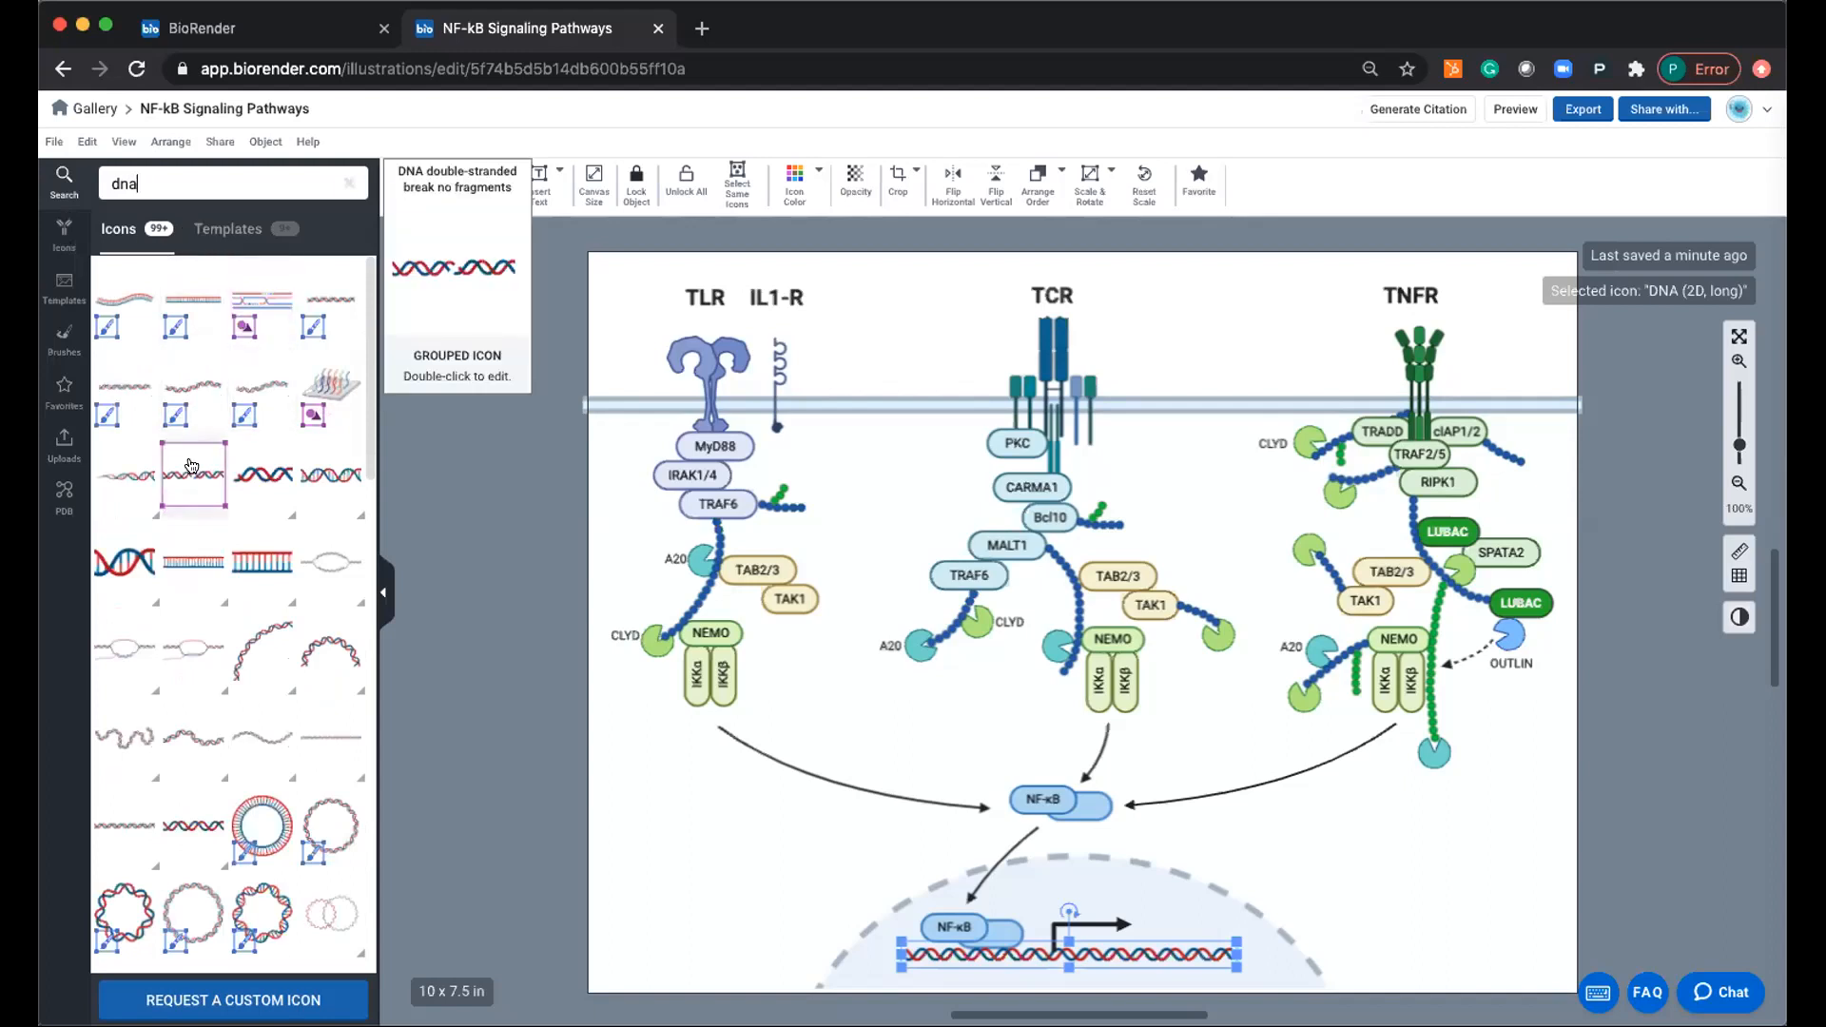
left_click_drag(191, 466, 1369, 819)
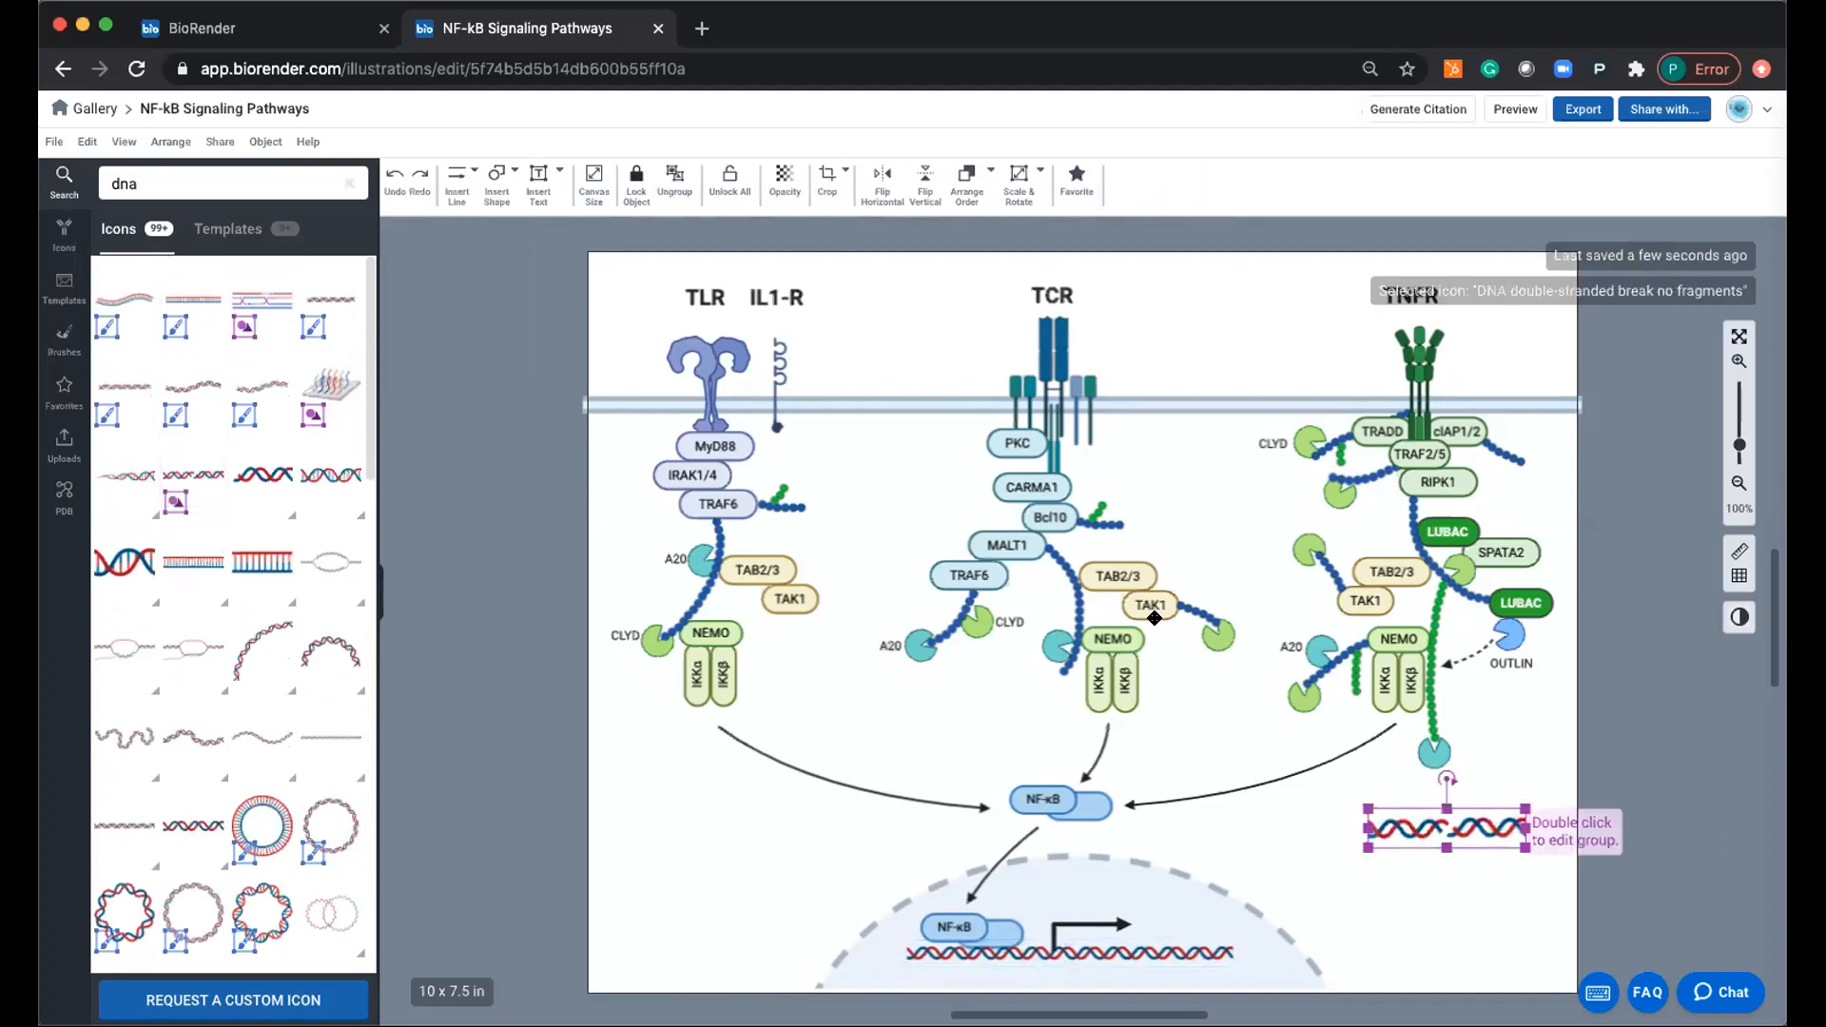
left_click(672, 181)
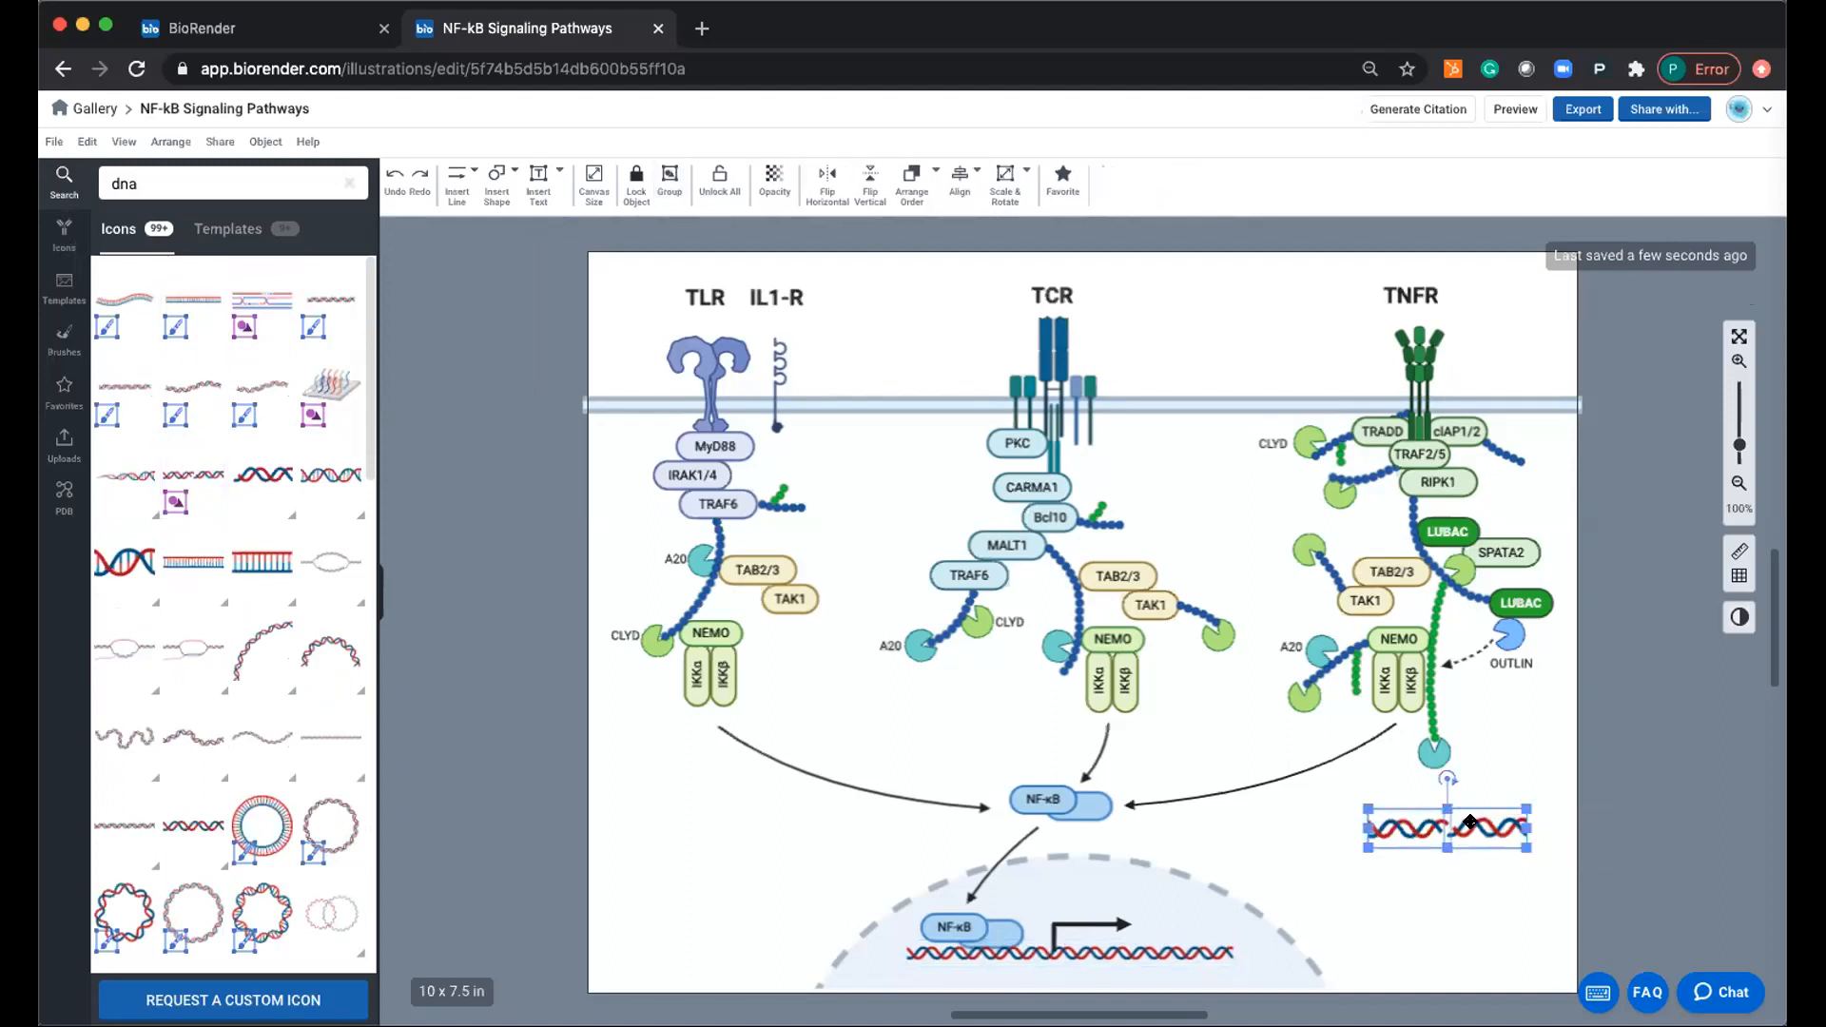
Recolour only the left half of the broken DNA icon with the light blue preset.
left_click(1452, 859)
left_click(1419, 825)
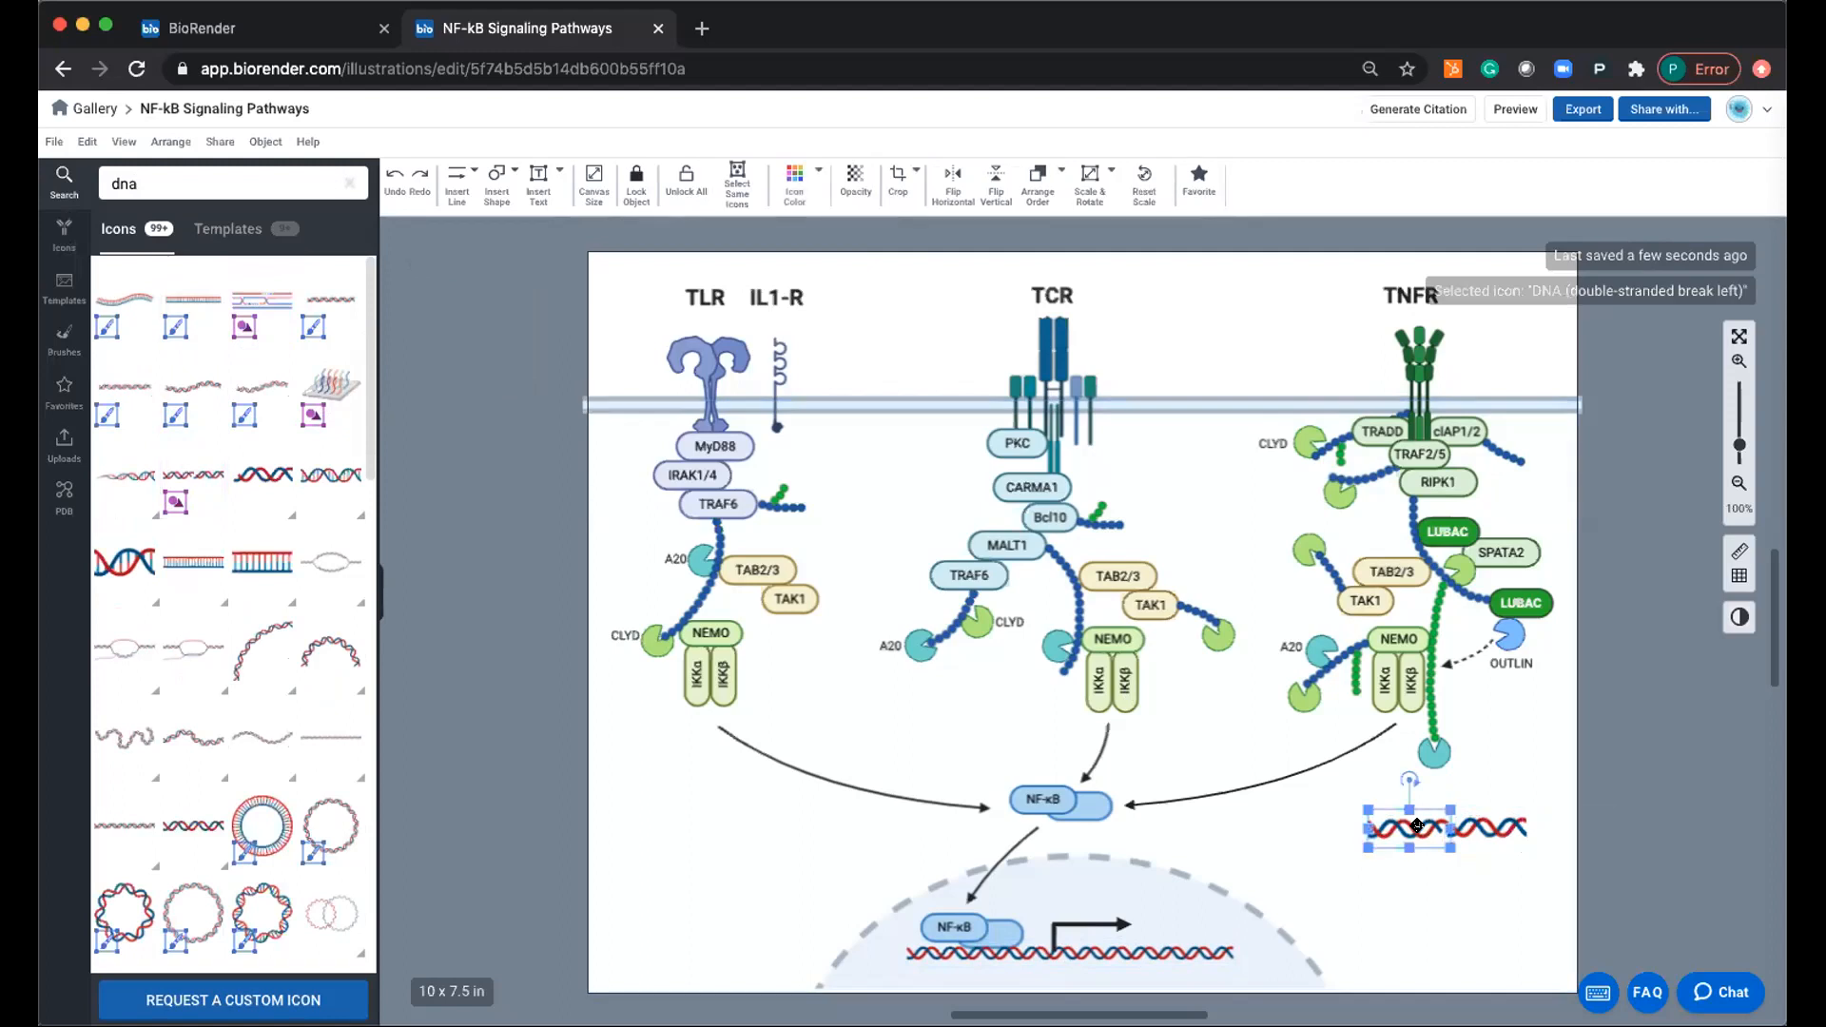
left_click(795, 181)
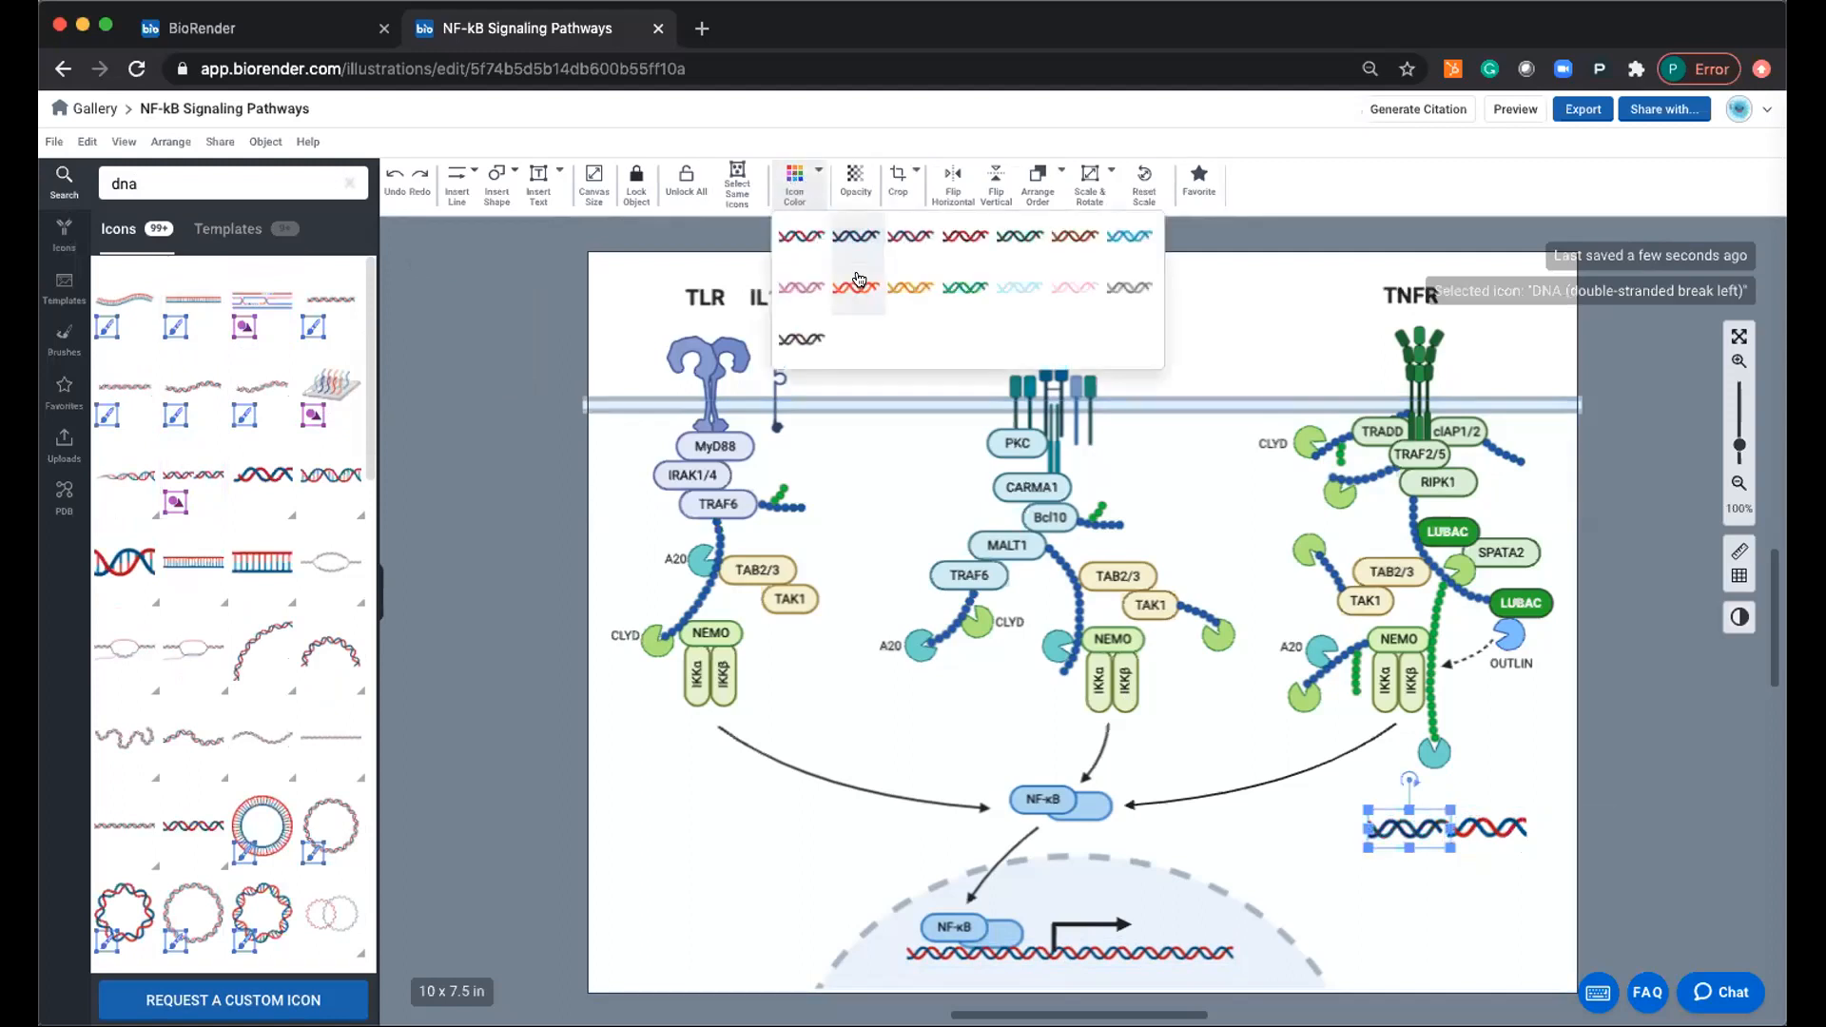
left_click(816, 306)
left_click(1018, 286)
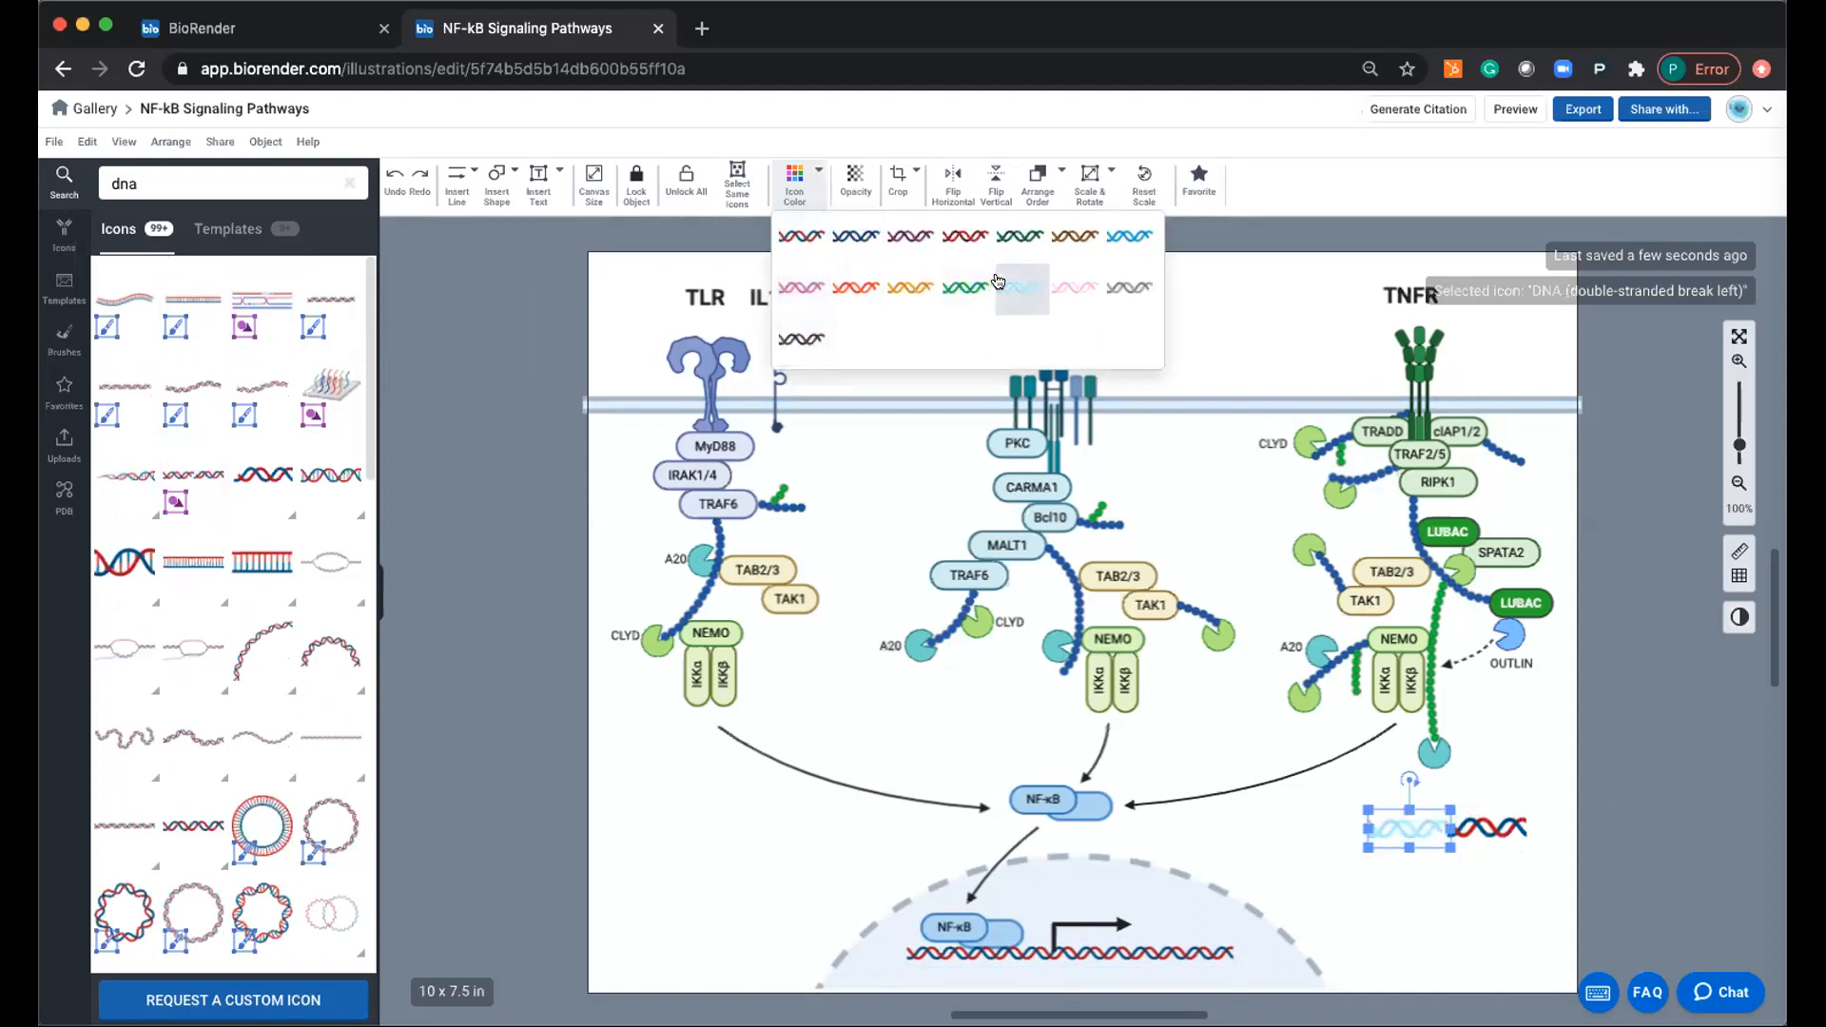
left_click(1470, 919)
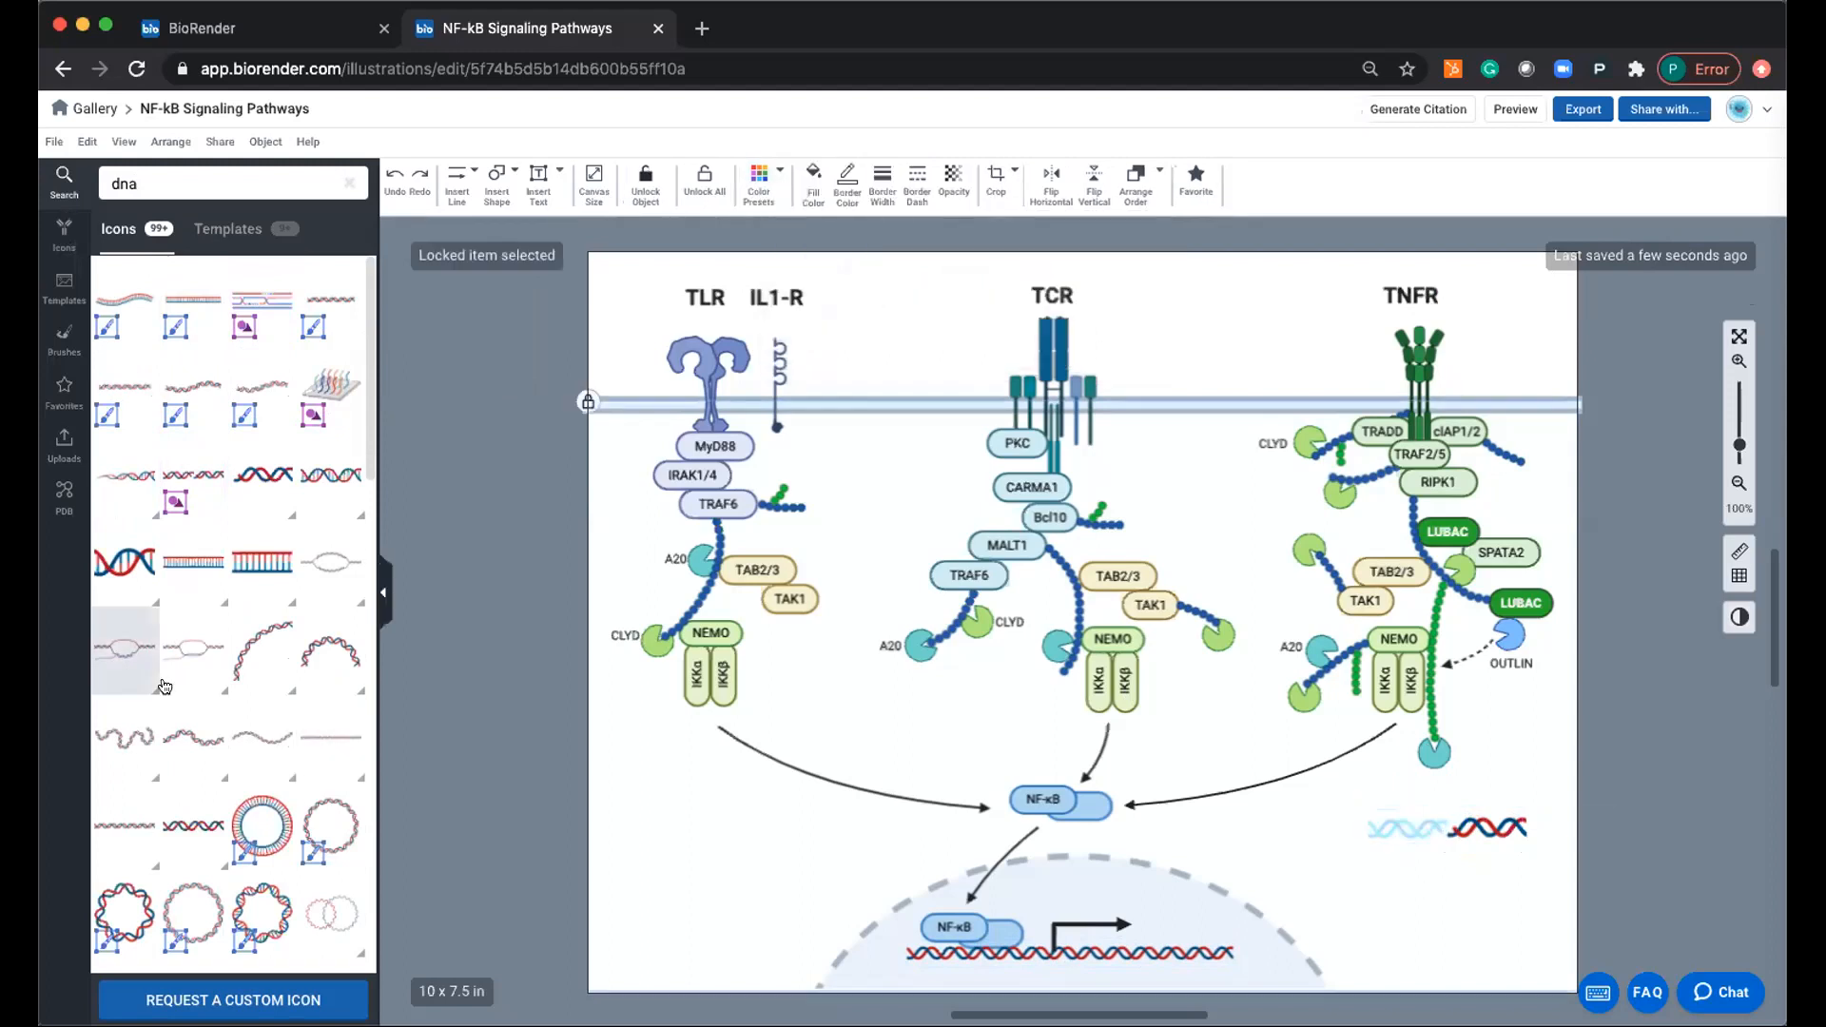
Delete both halves of the broken DNA icon below the TNFR pathway.
scroll(229, 719, "down", 2)
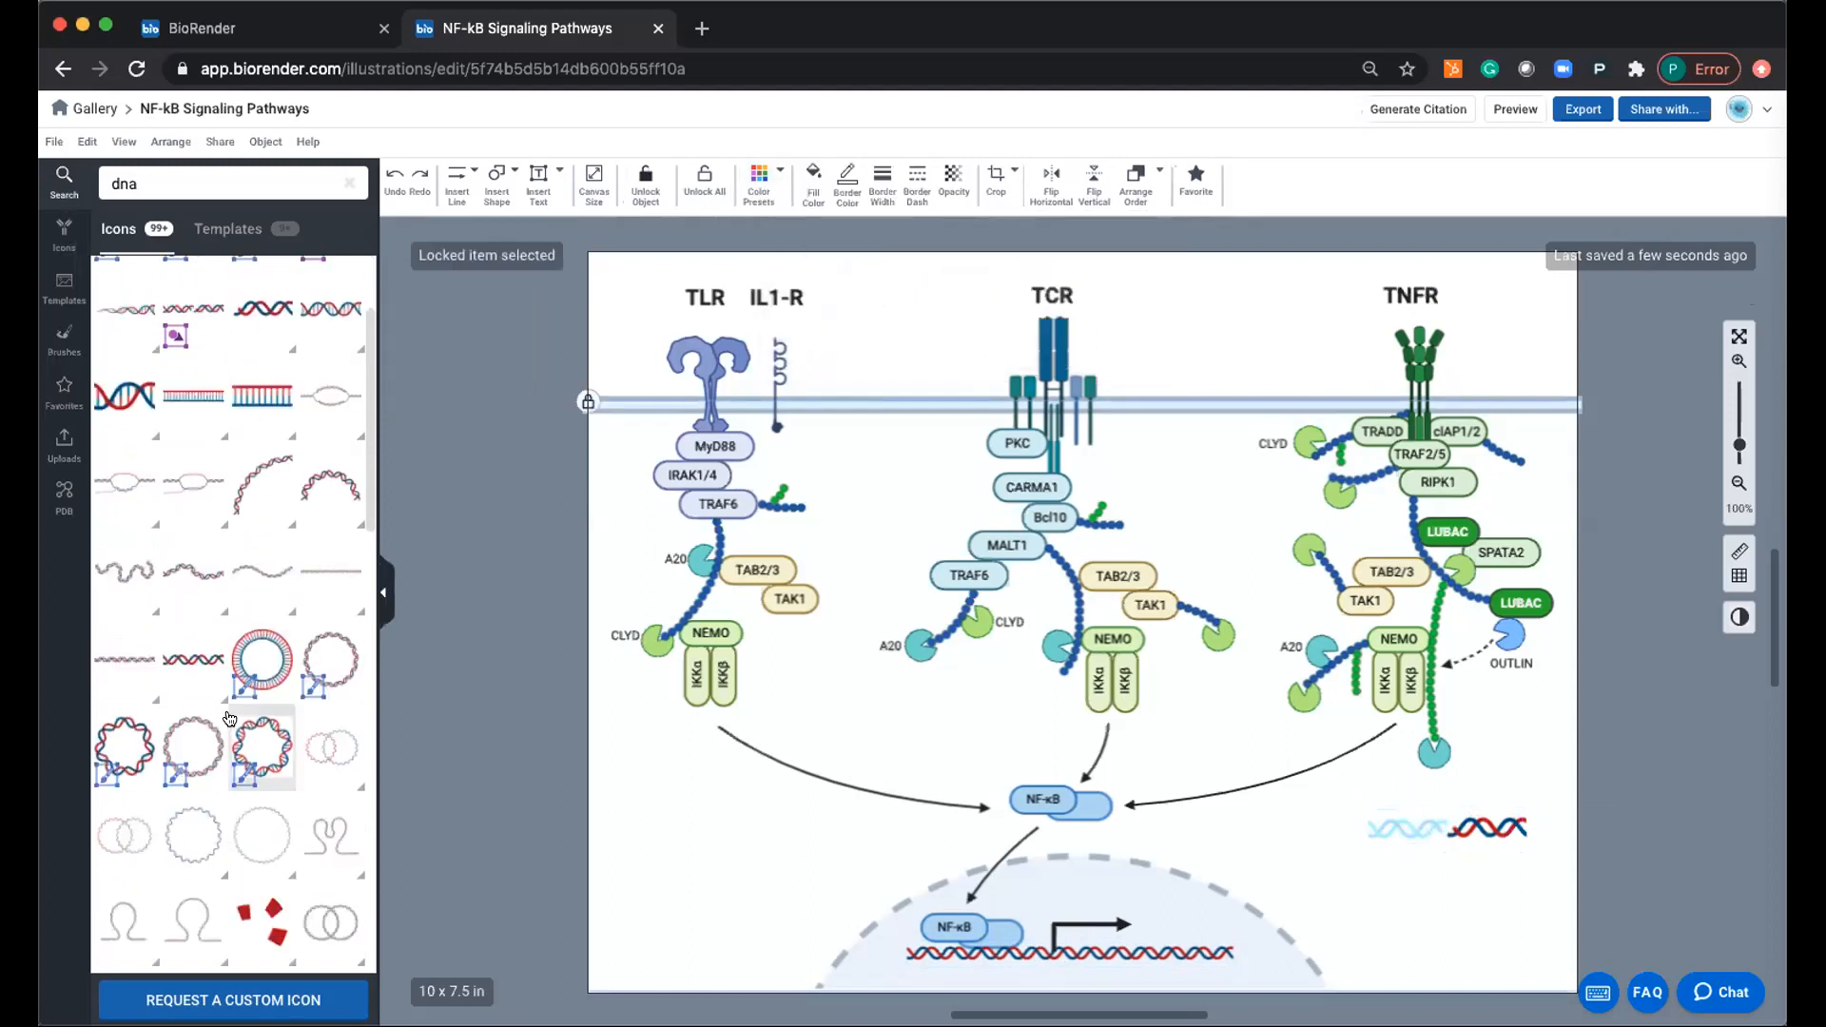
left_click(1424, 833)
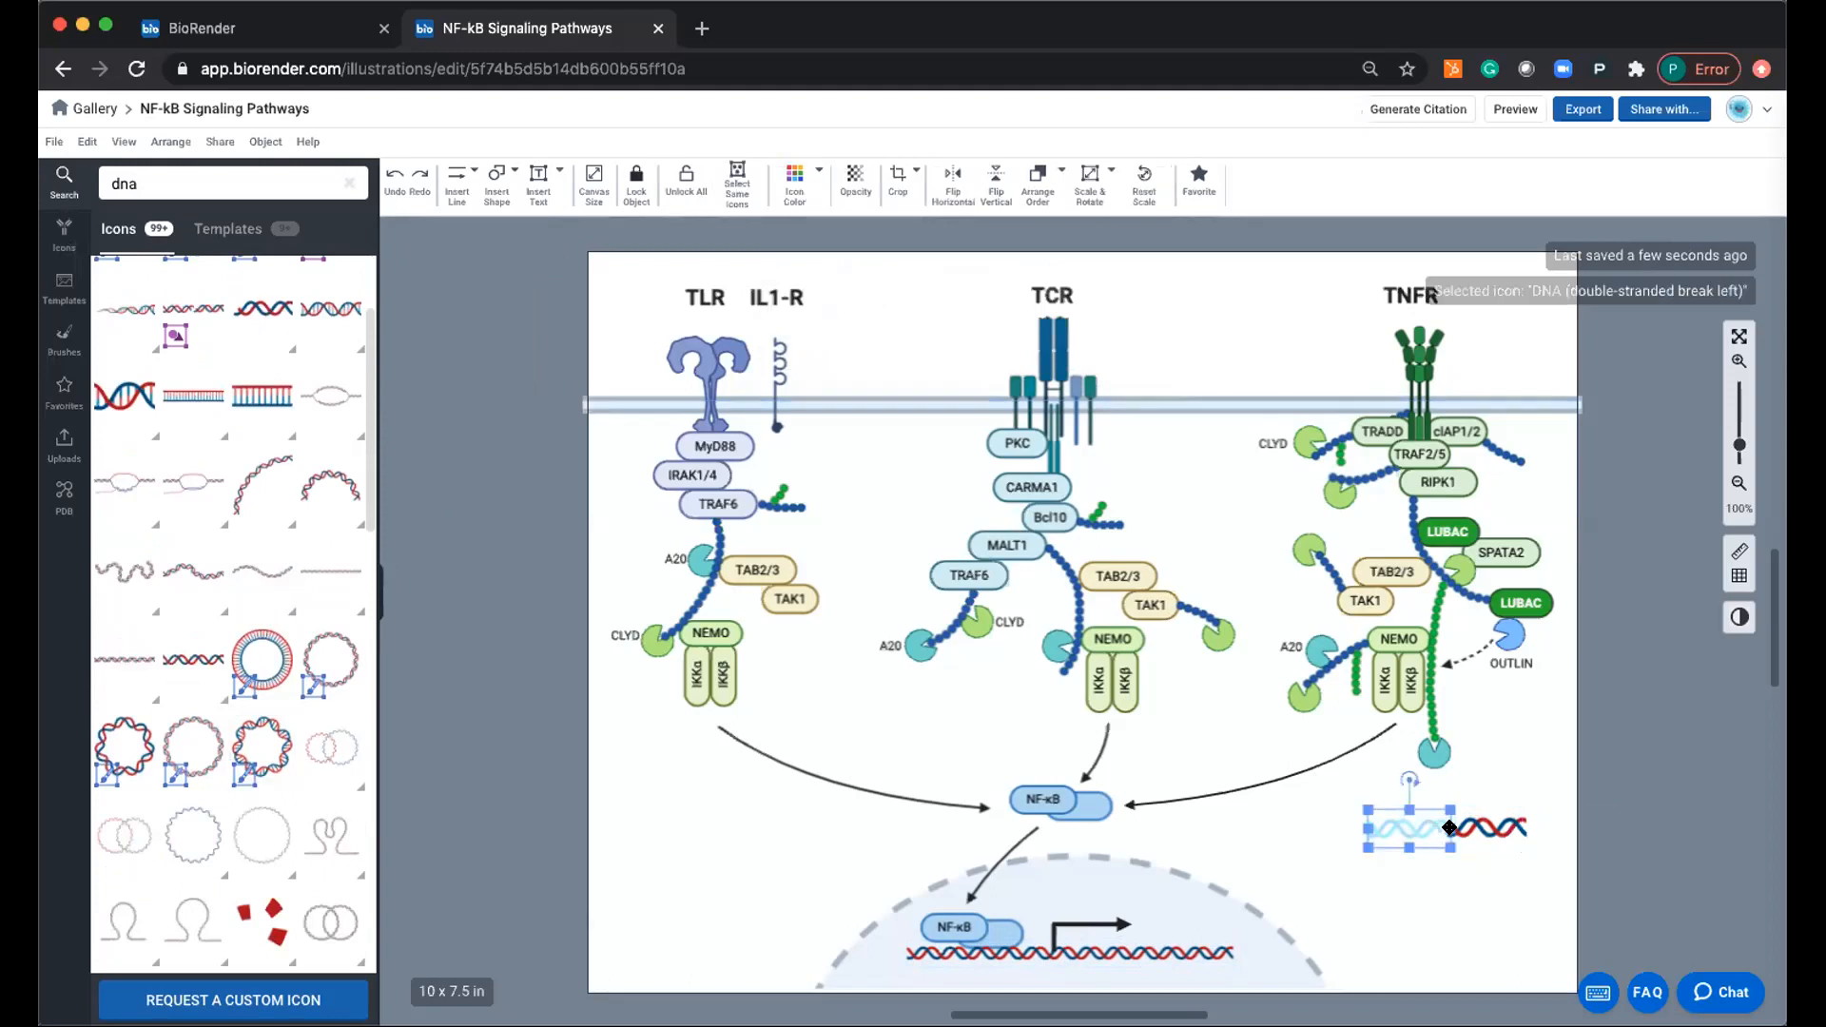
key("Delete")
left_click(1486, 825)
key("Delete")
Delete all unlocked elements of the NF-kB pathway diagram from the canvas together.
scroll(235, 586, "up", 3)
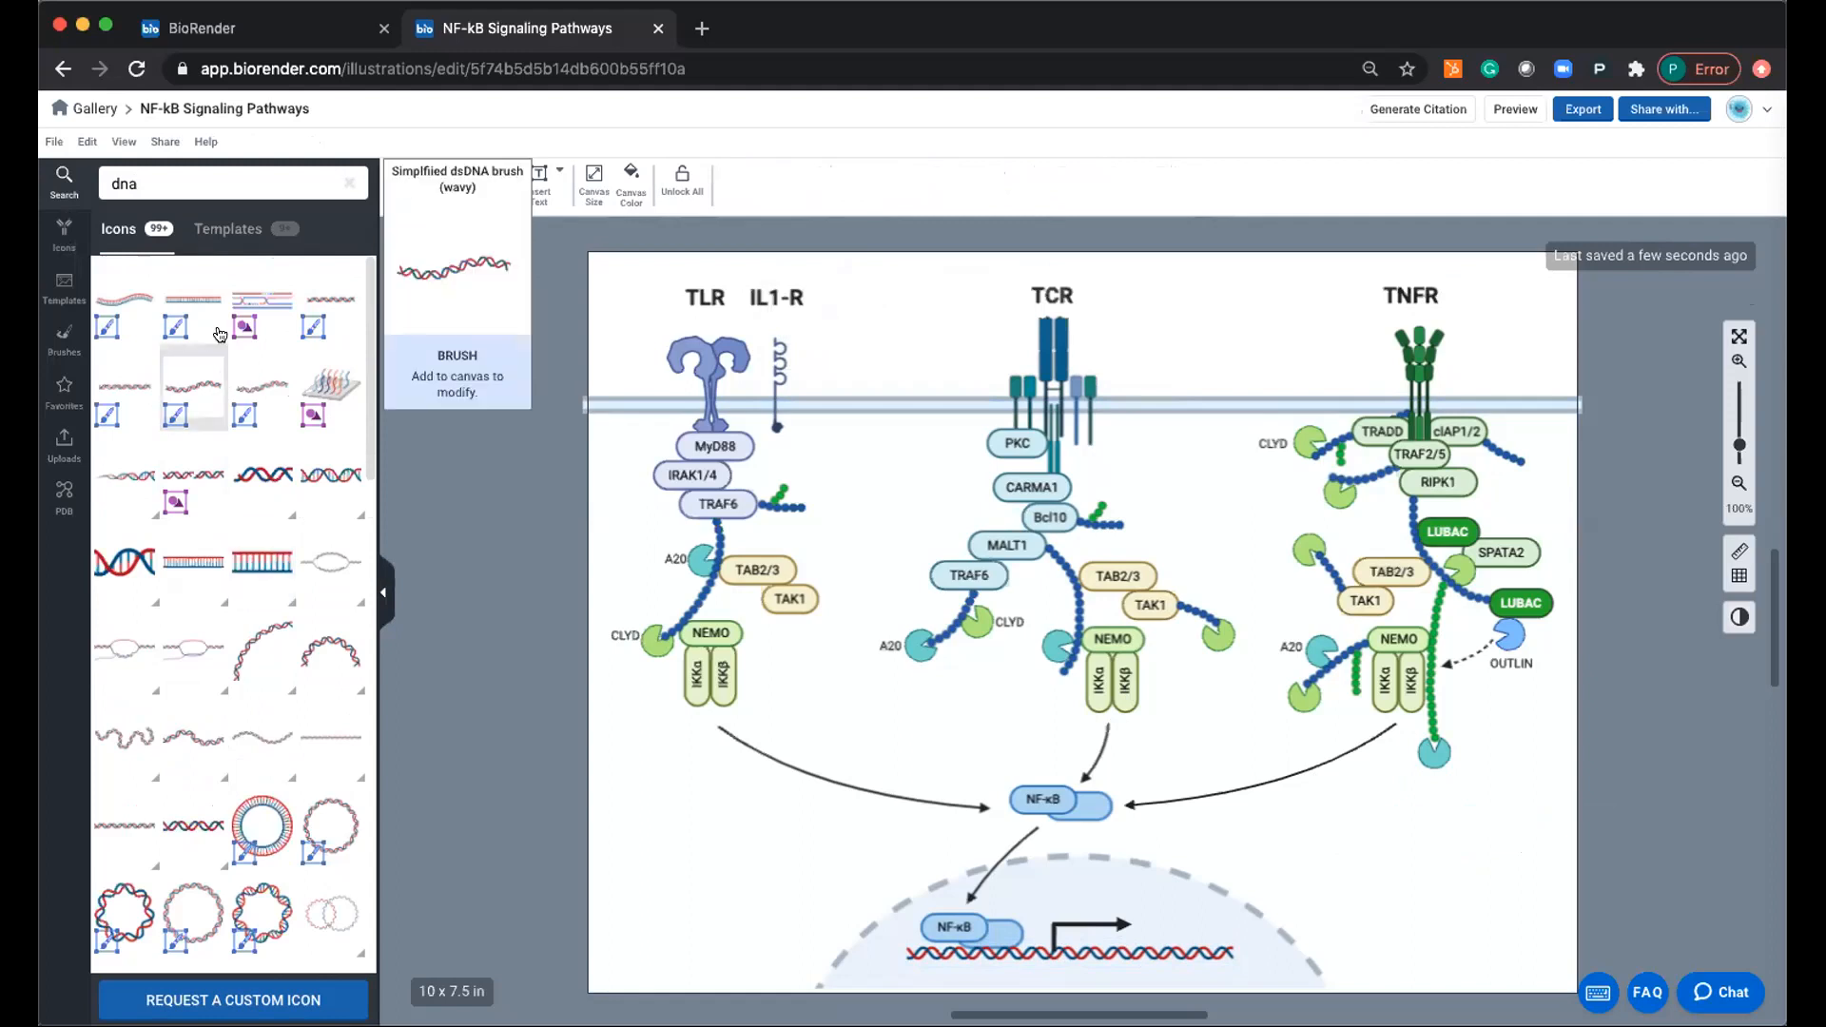
mouse_move(330, 290)
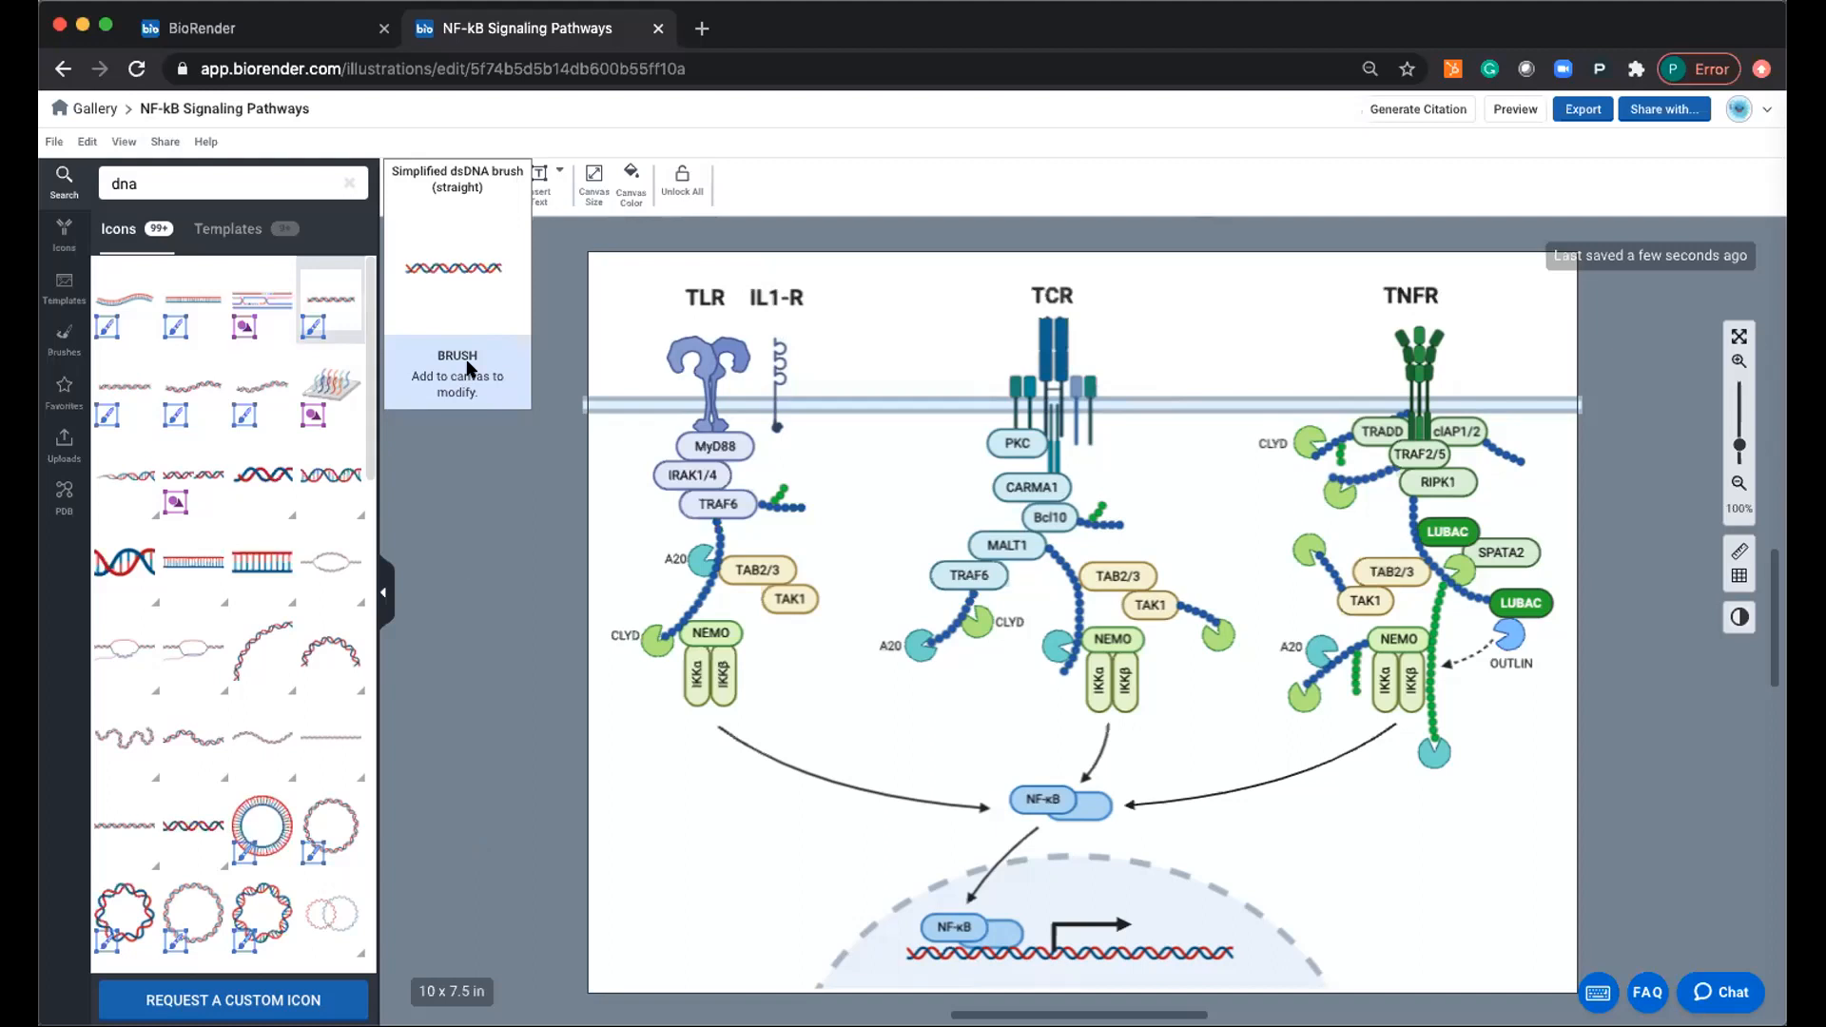
left_click(332, 307)
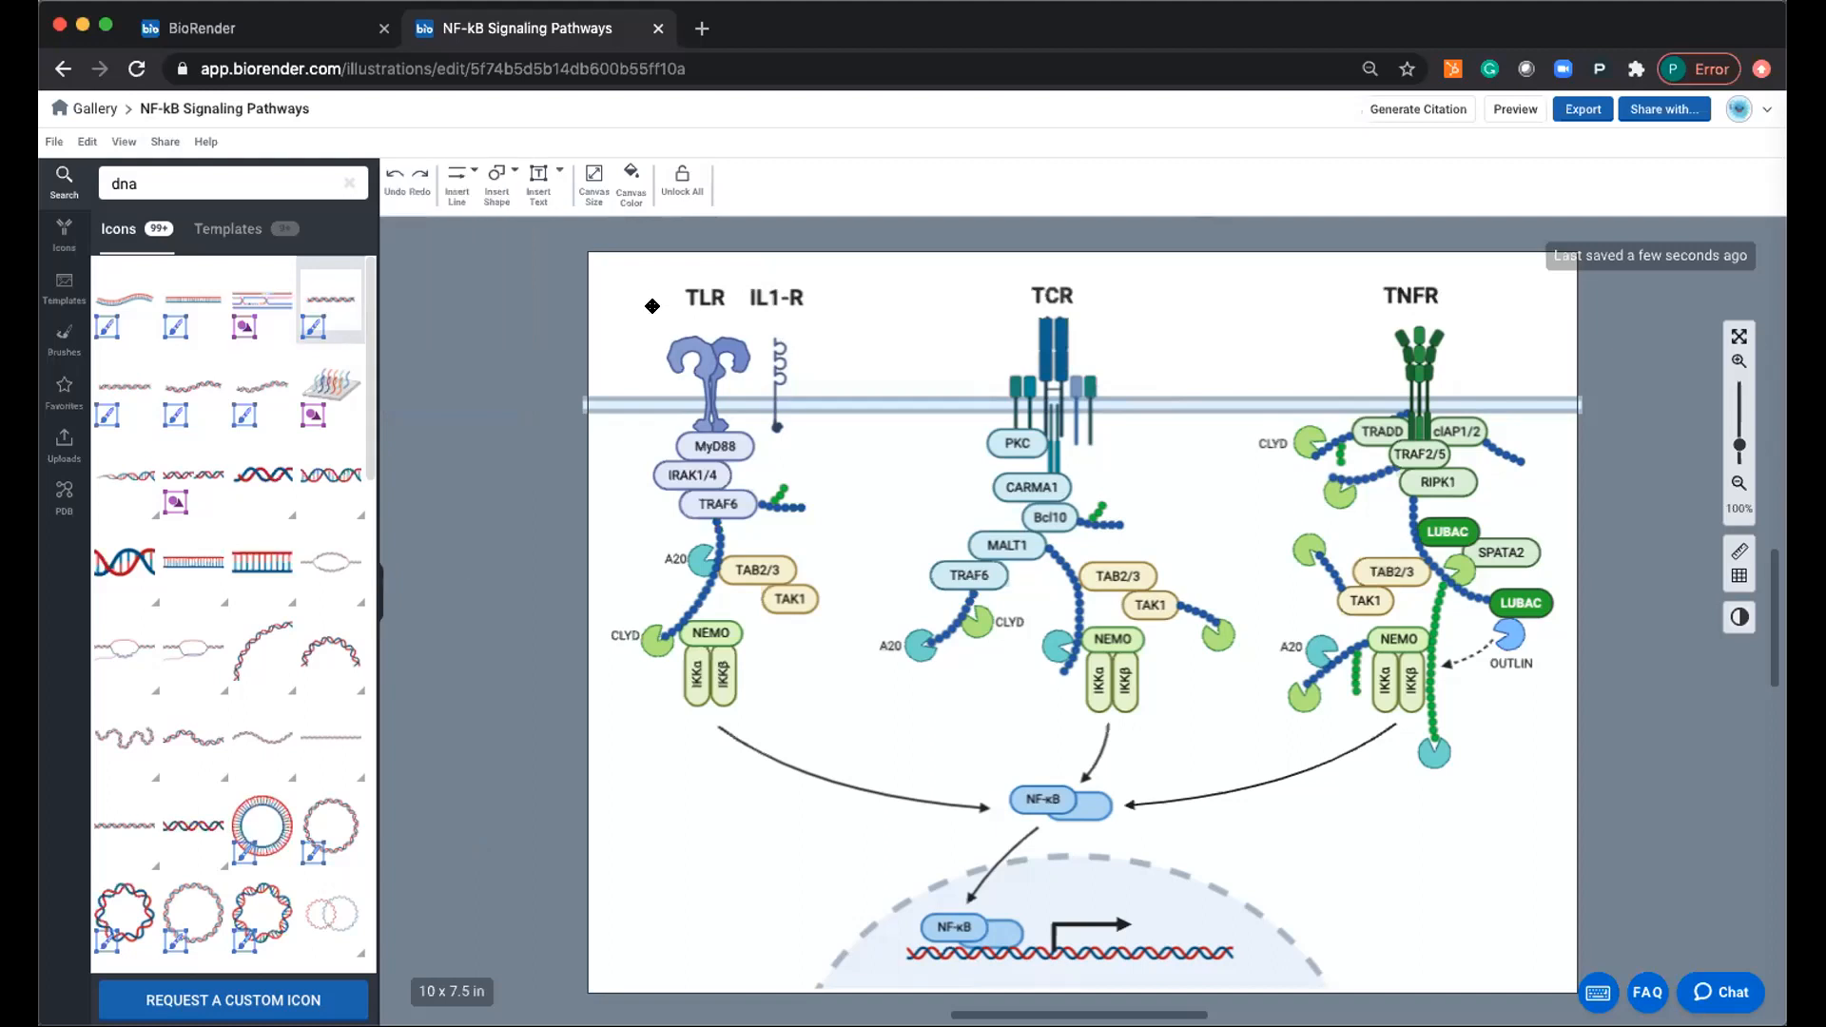
left_click_drag(620, 272, 1516, 951)
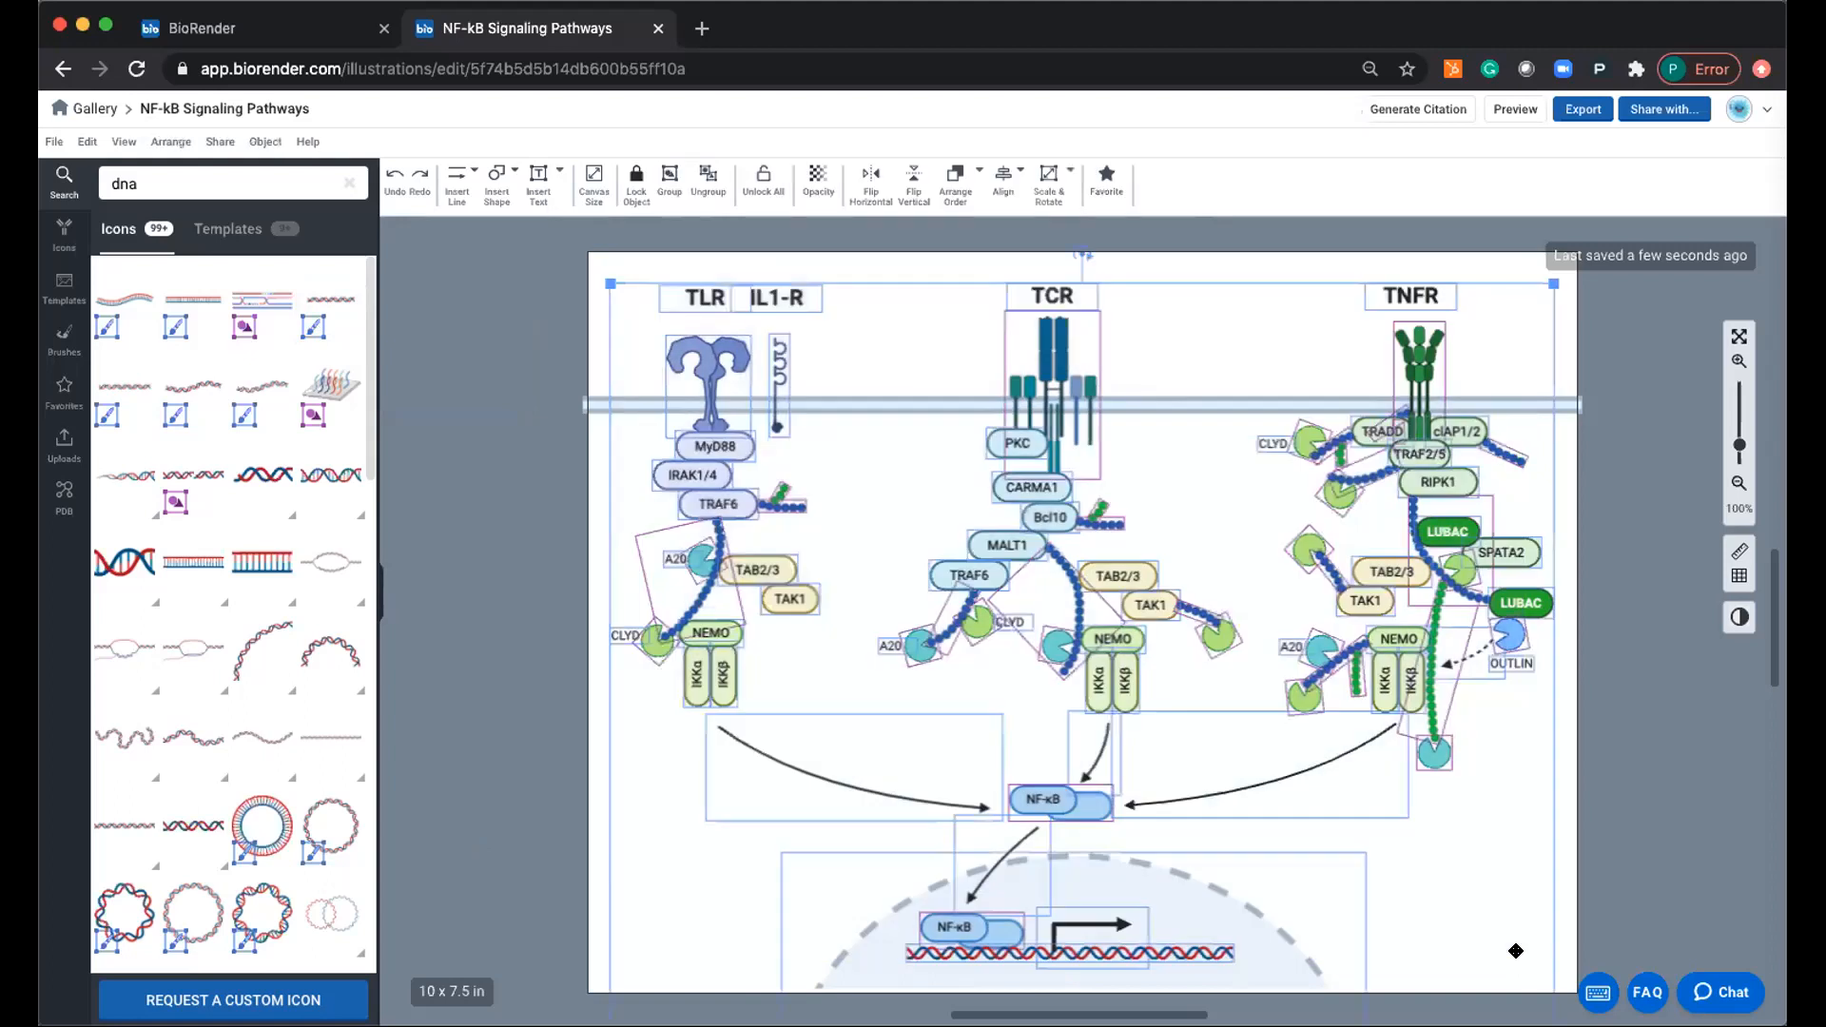
key("Delete")
left_click_drag(671, 300, 1460, 854)
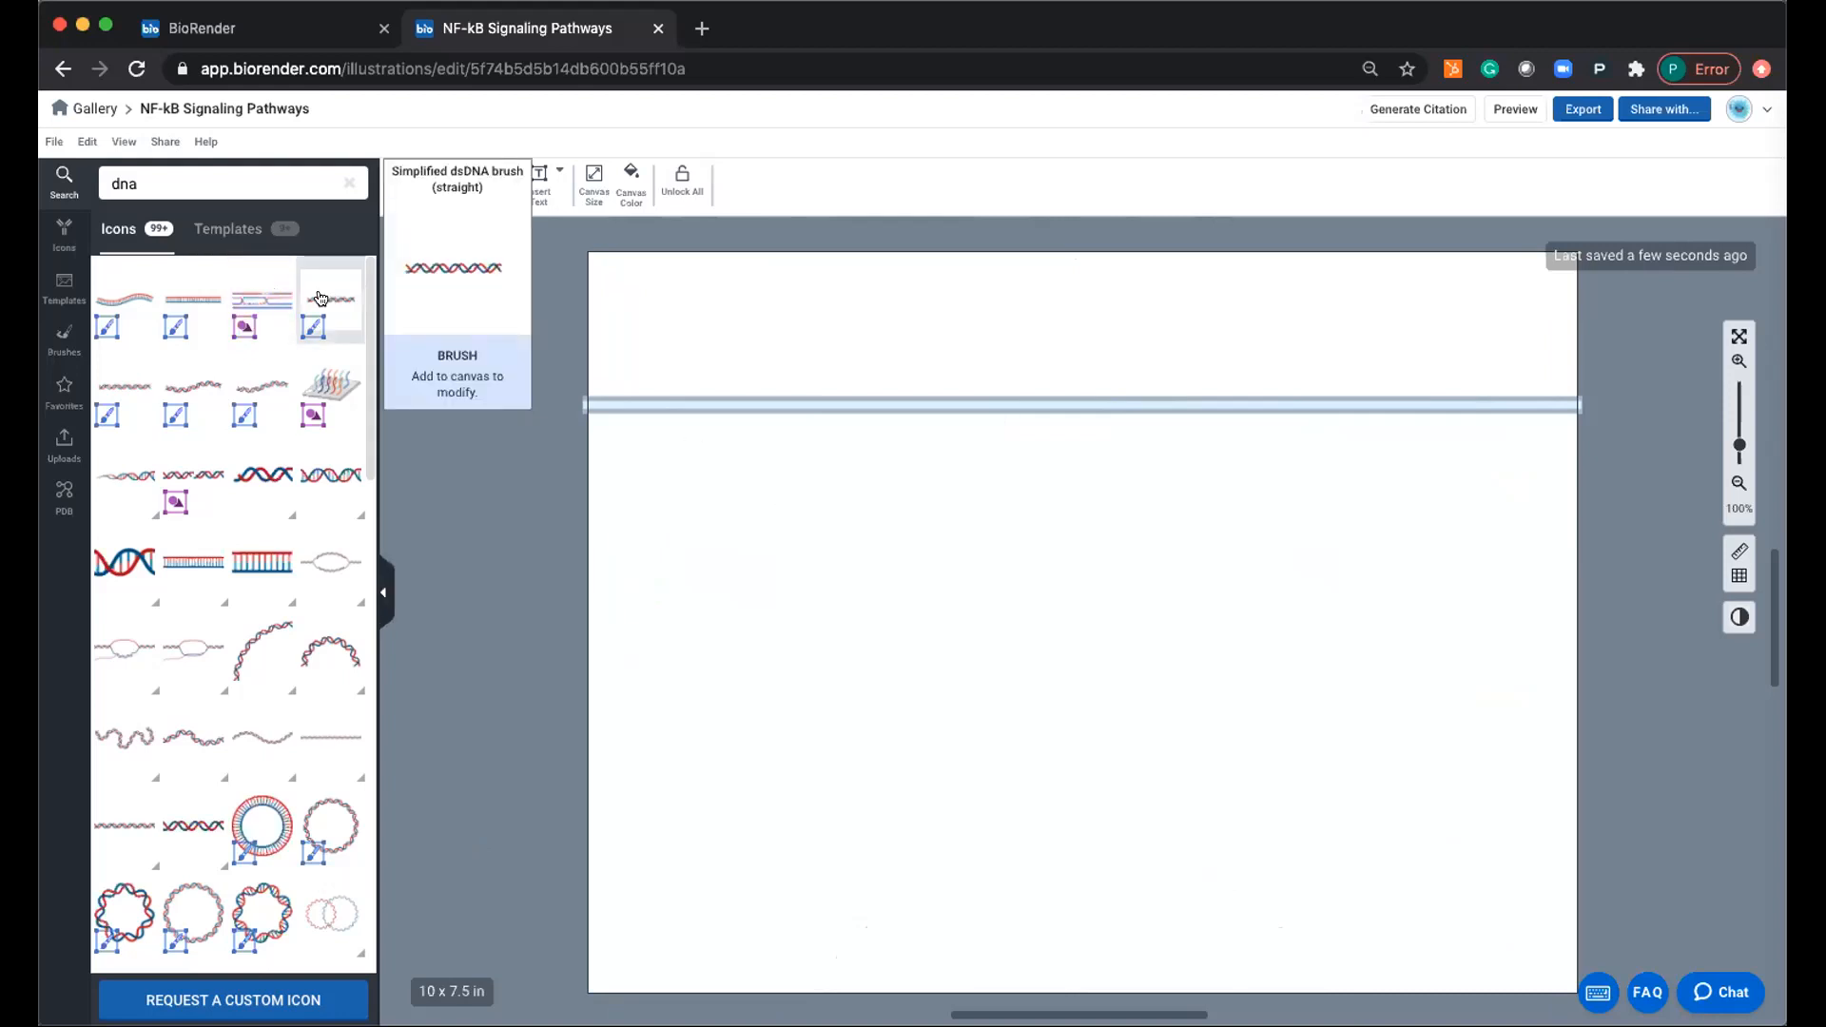
Place the straight simplified dsDNA brush below the membrane, then lengthen and bend it into a wave dipping in the middle.
mouse_move(318, 298)
left_mouse_down()
mouse_move(525, 312)
mouse_move(726, 506)
mouse_move(704, 514)
mouse_move(816, 527)
left_mouse_up()
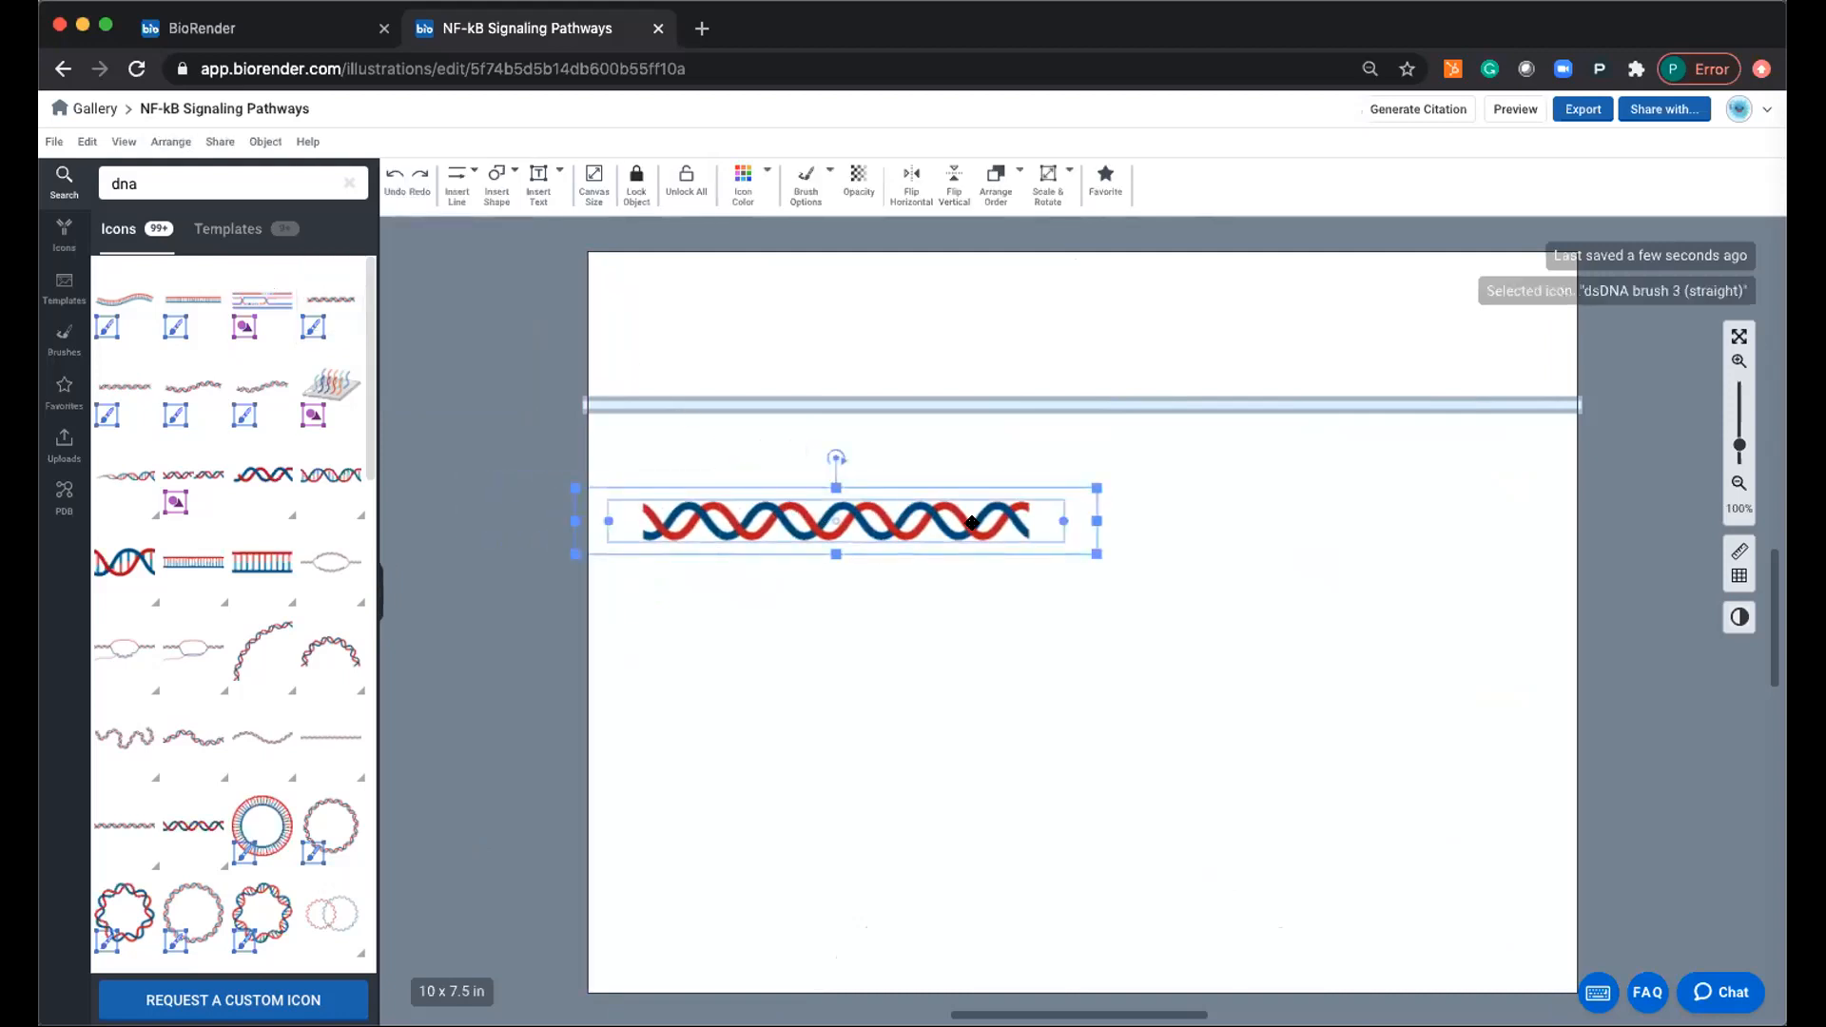
left_click_drag(1058, 514, 1448, 514)
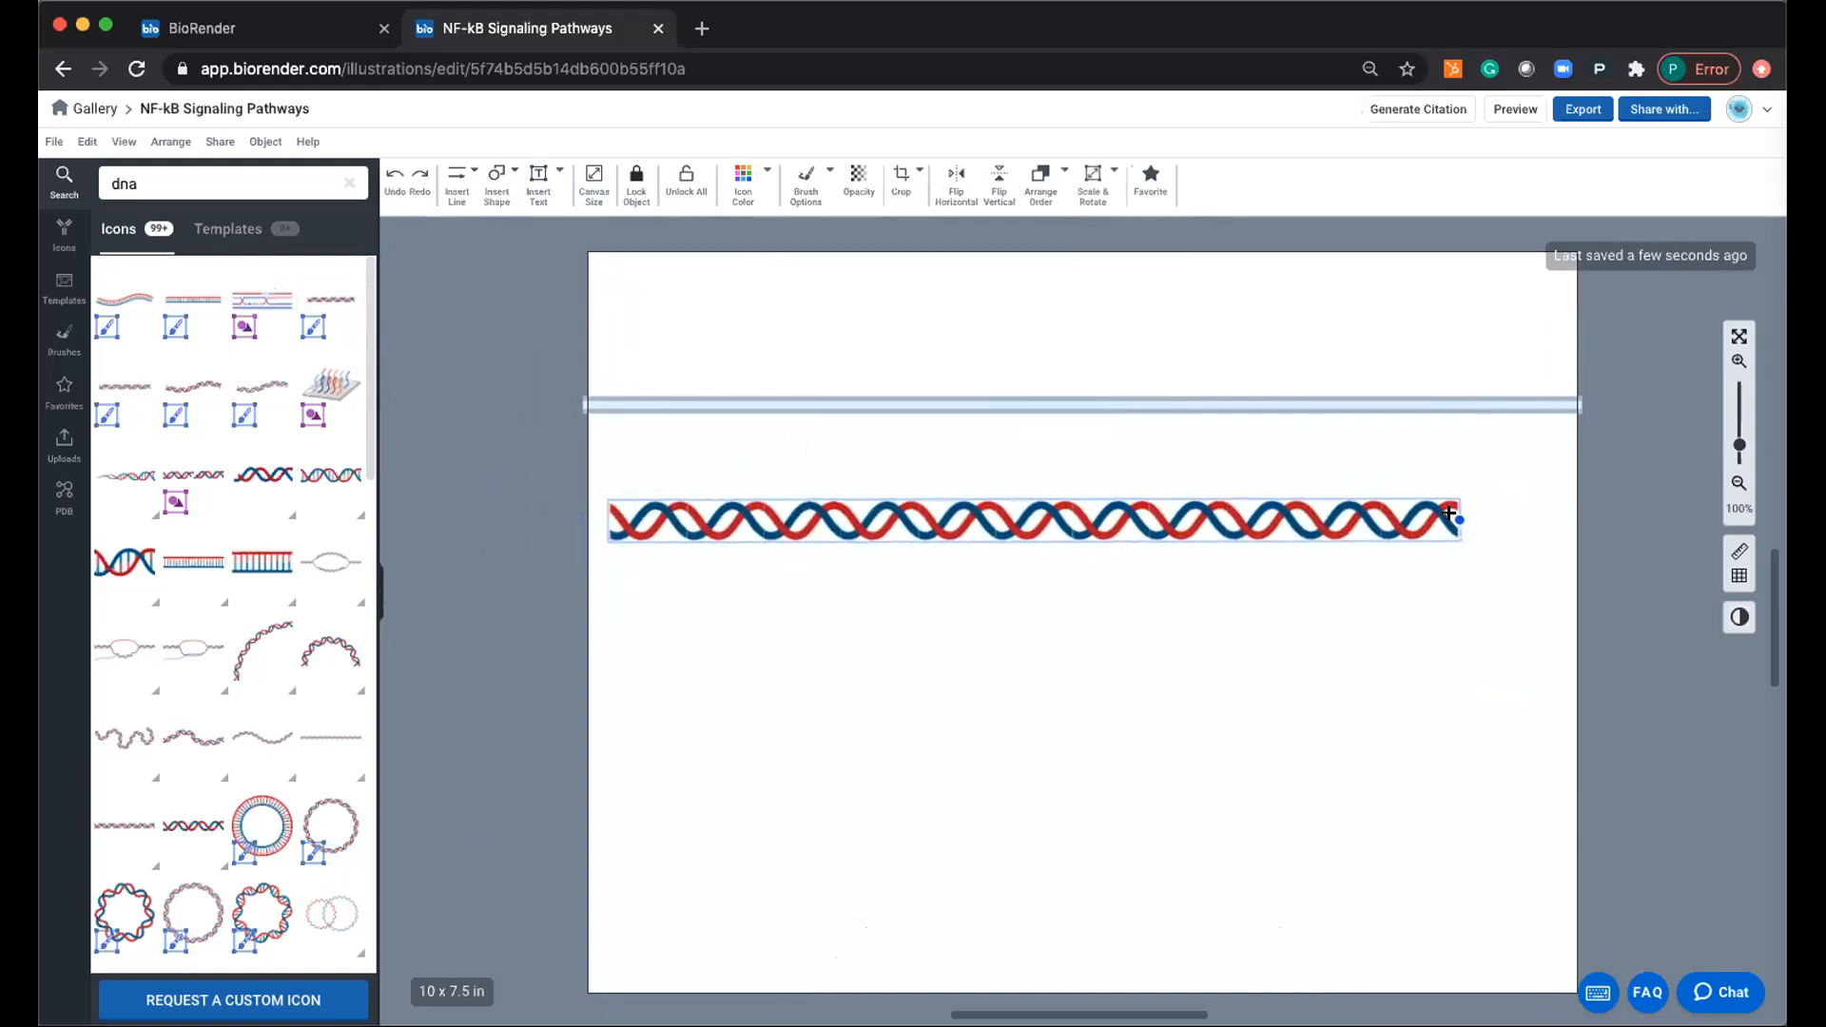
left_click_drag(1025, 515, 1032, 582)
mouse_move(1245, 564)
left_mouse_down()
mouse_move(1223, 510)
mouse_move(1190, 497)
left_mouse_up()
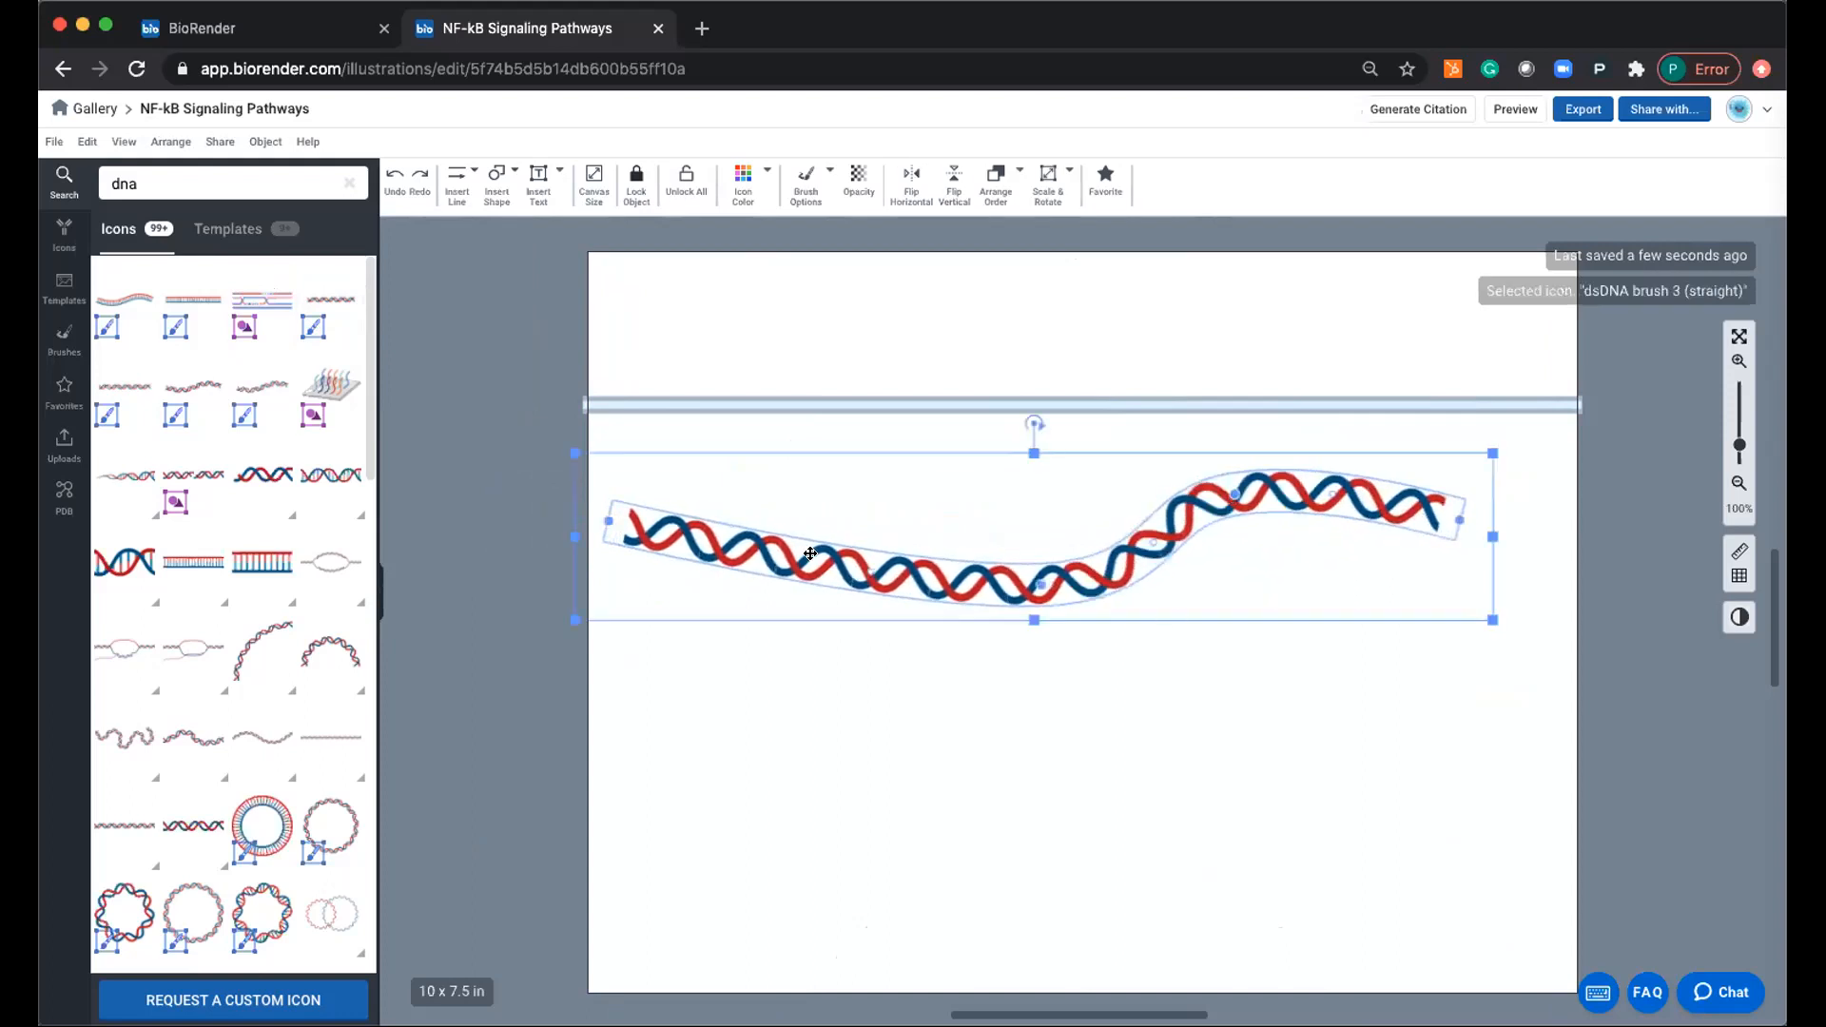
left_click_drag(864, 567, 847, 483)
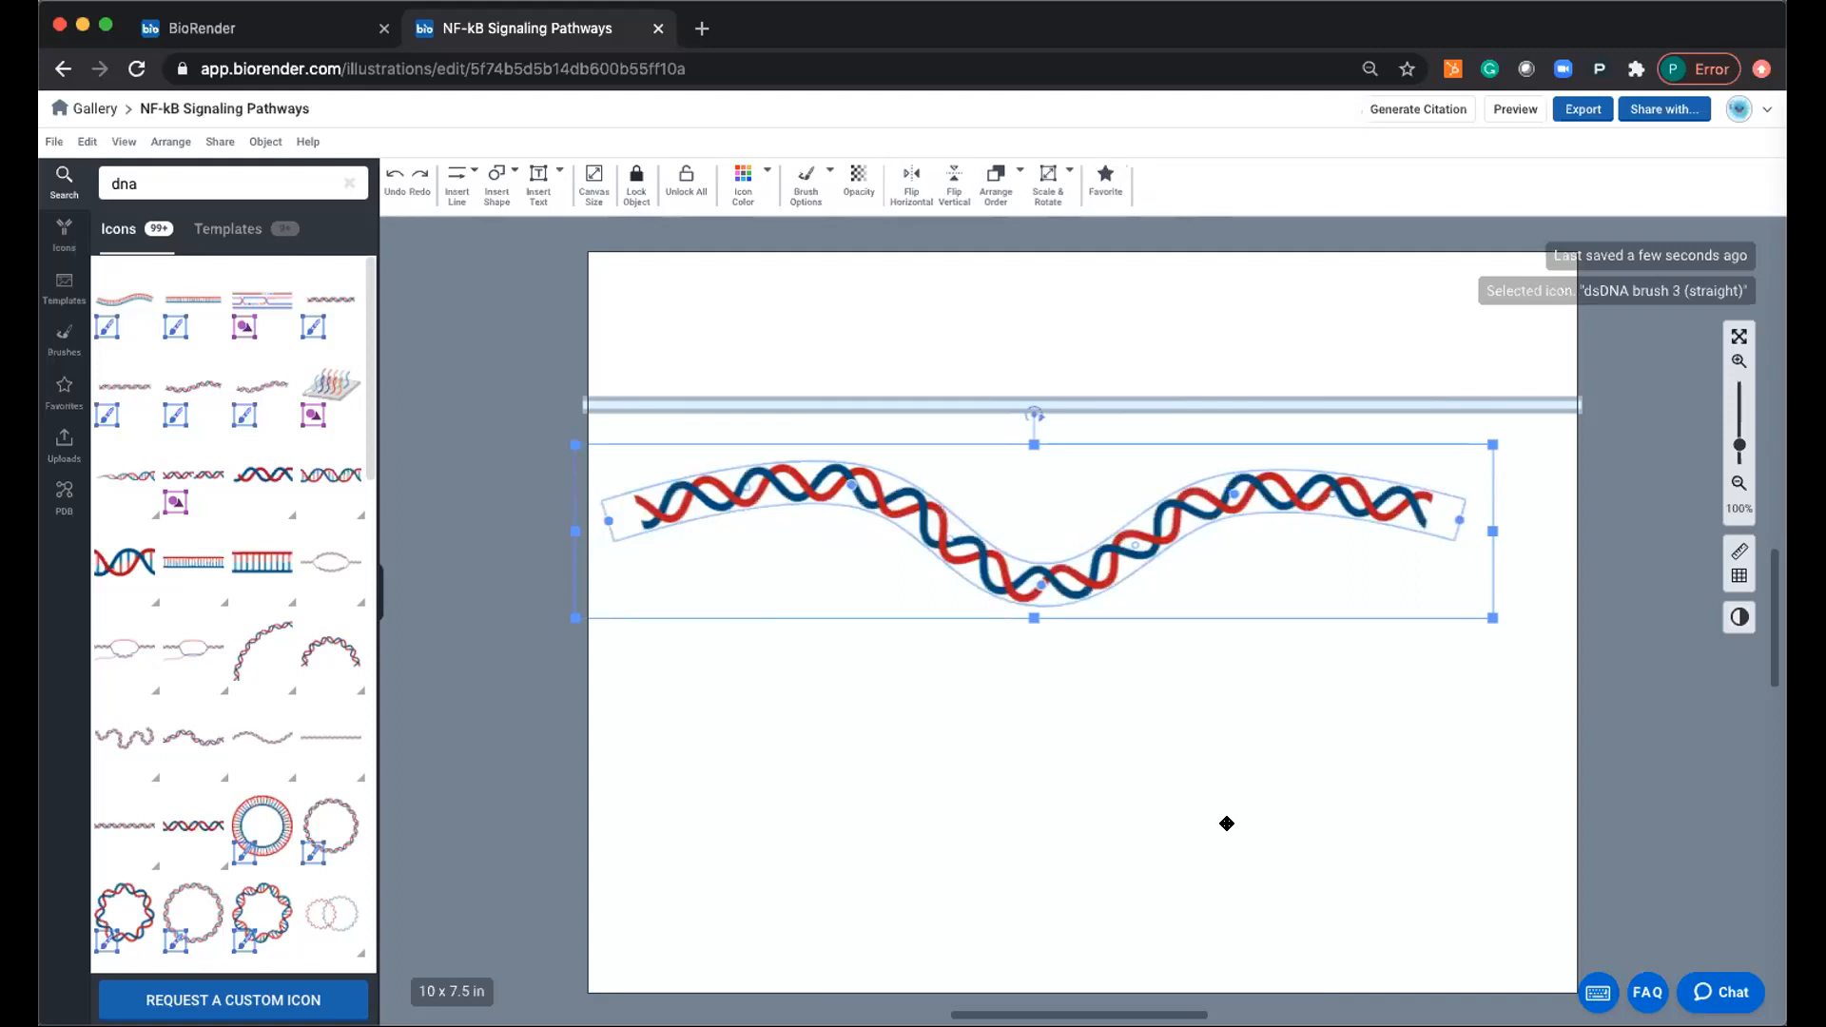
Move the wavy DNA strand slightly to the left and delete it.
left_click_drag(1287, 488, 1235, 511)
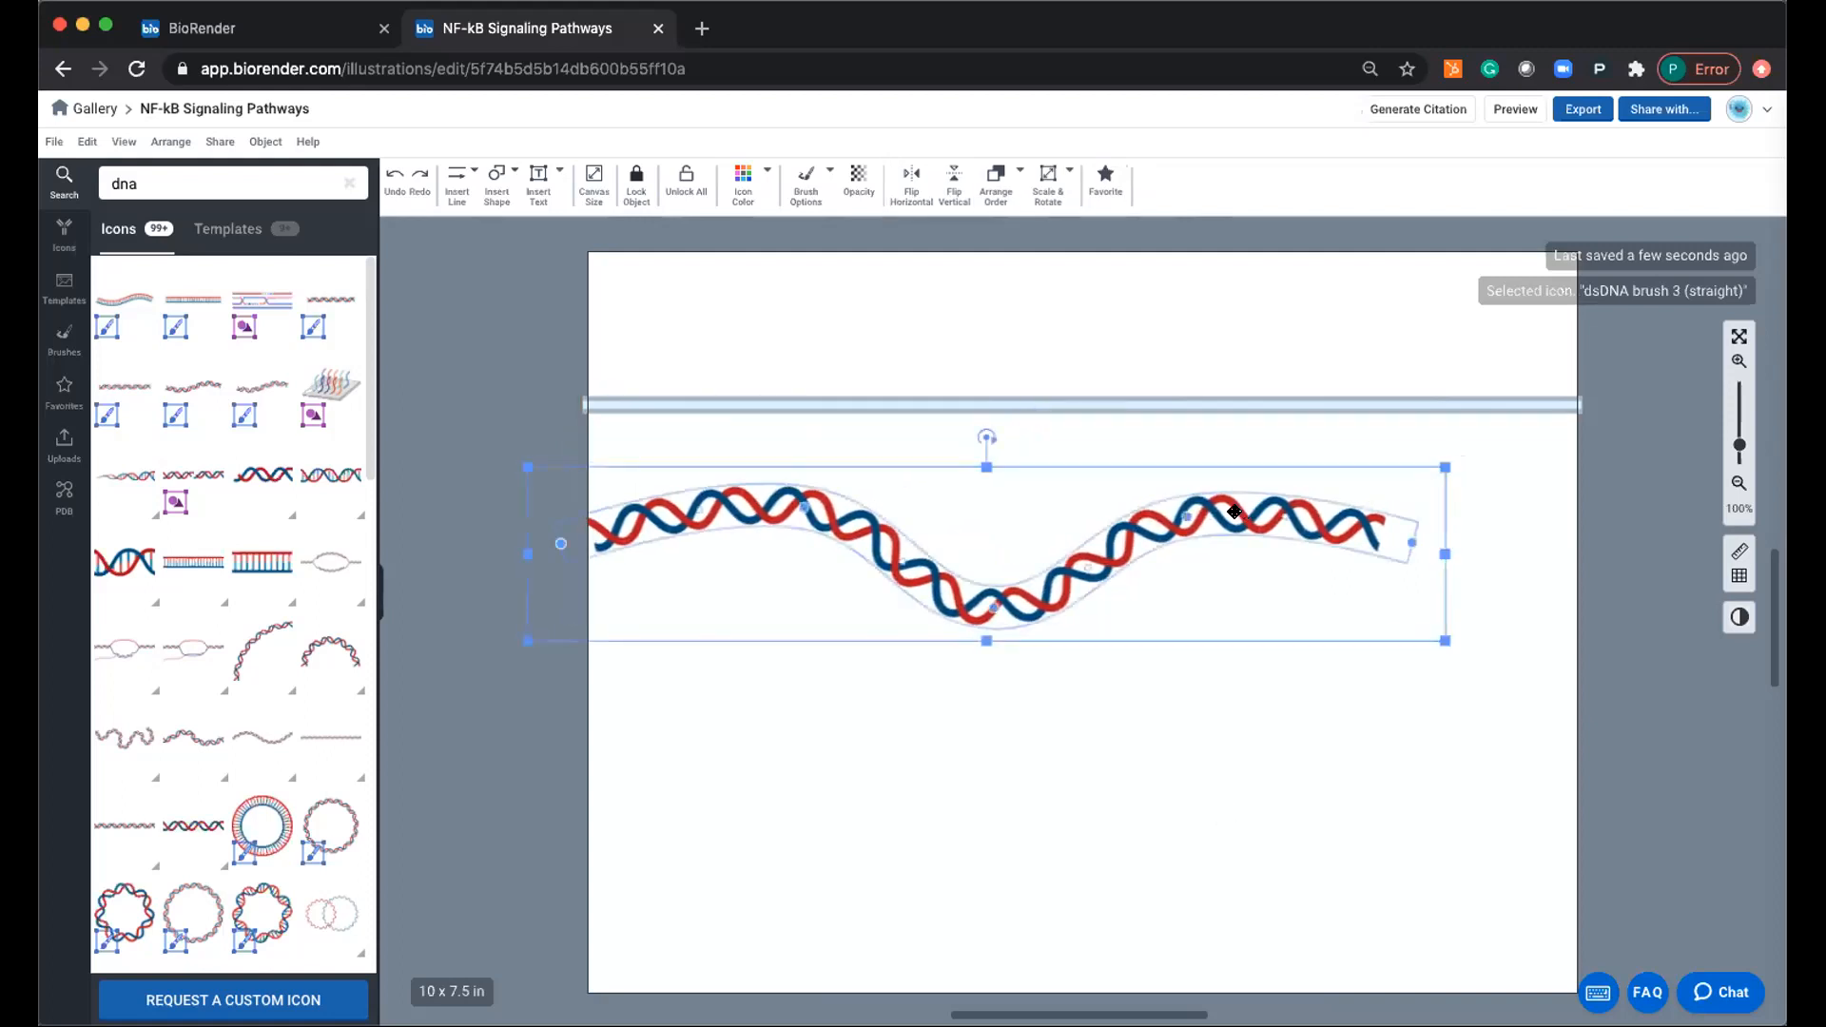
key("Delete")
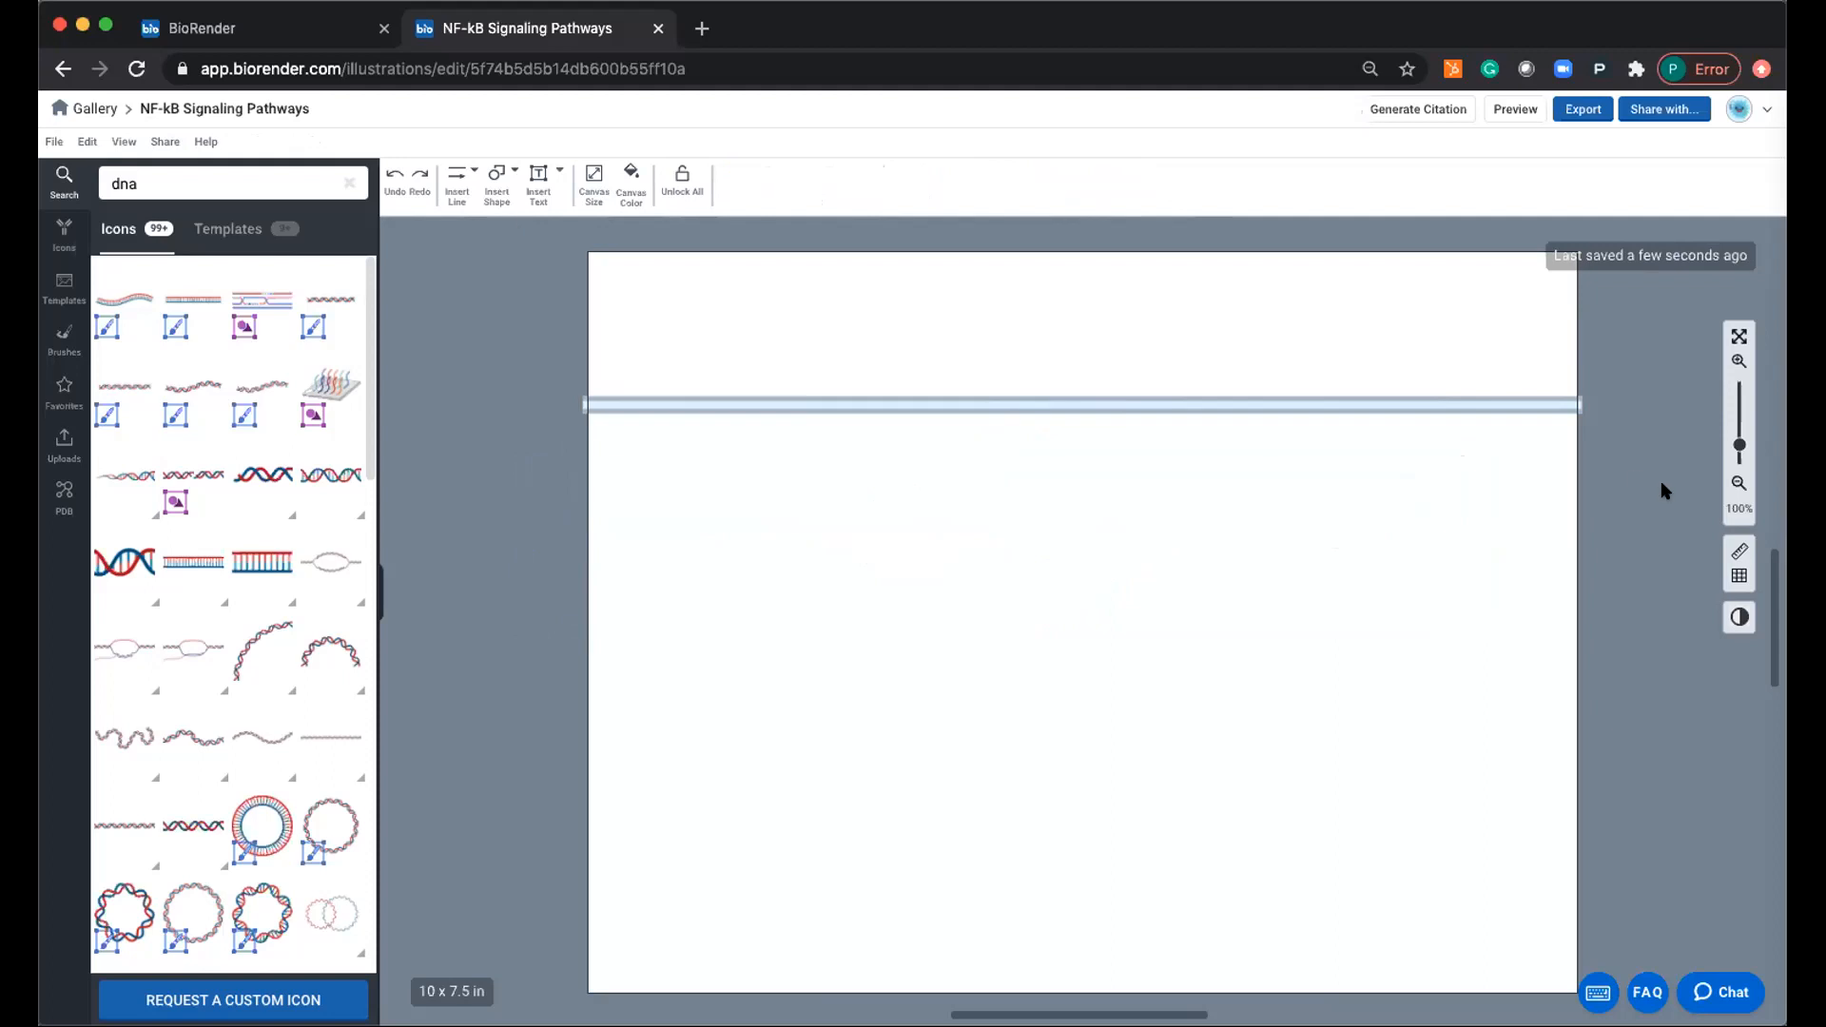
Replace the icon search term with "6 well" to find well plate icons.
left_click(234, 179)
left_click(350, 182)
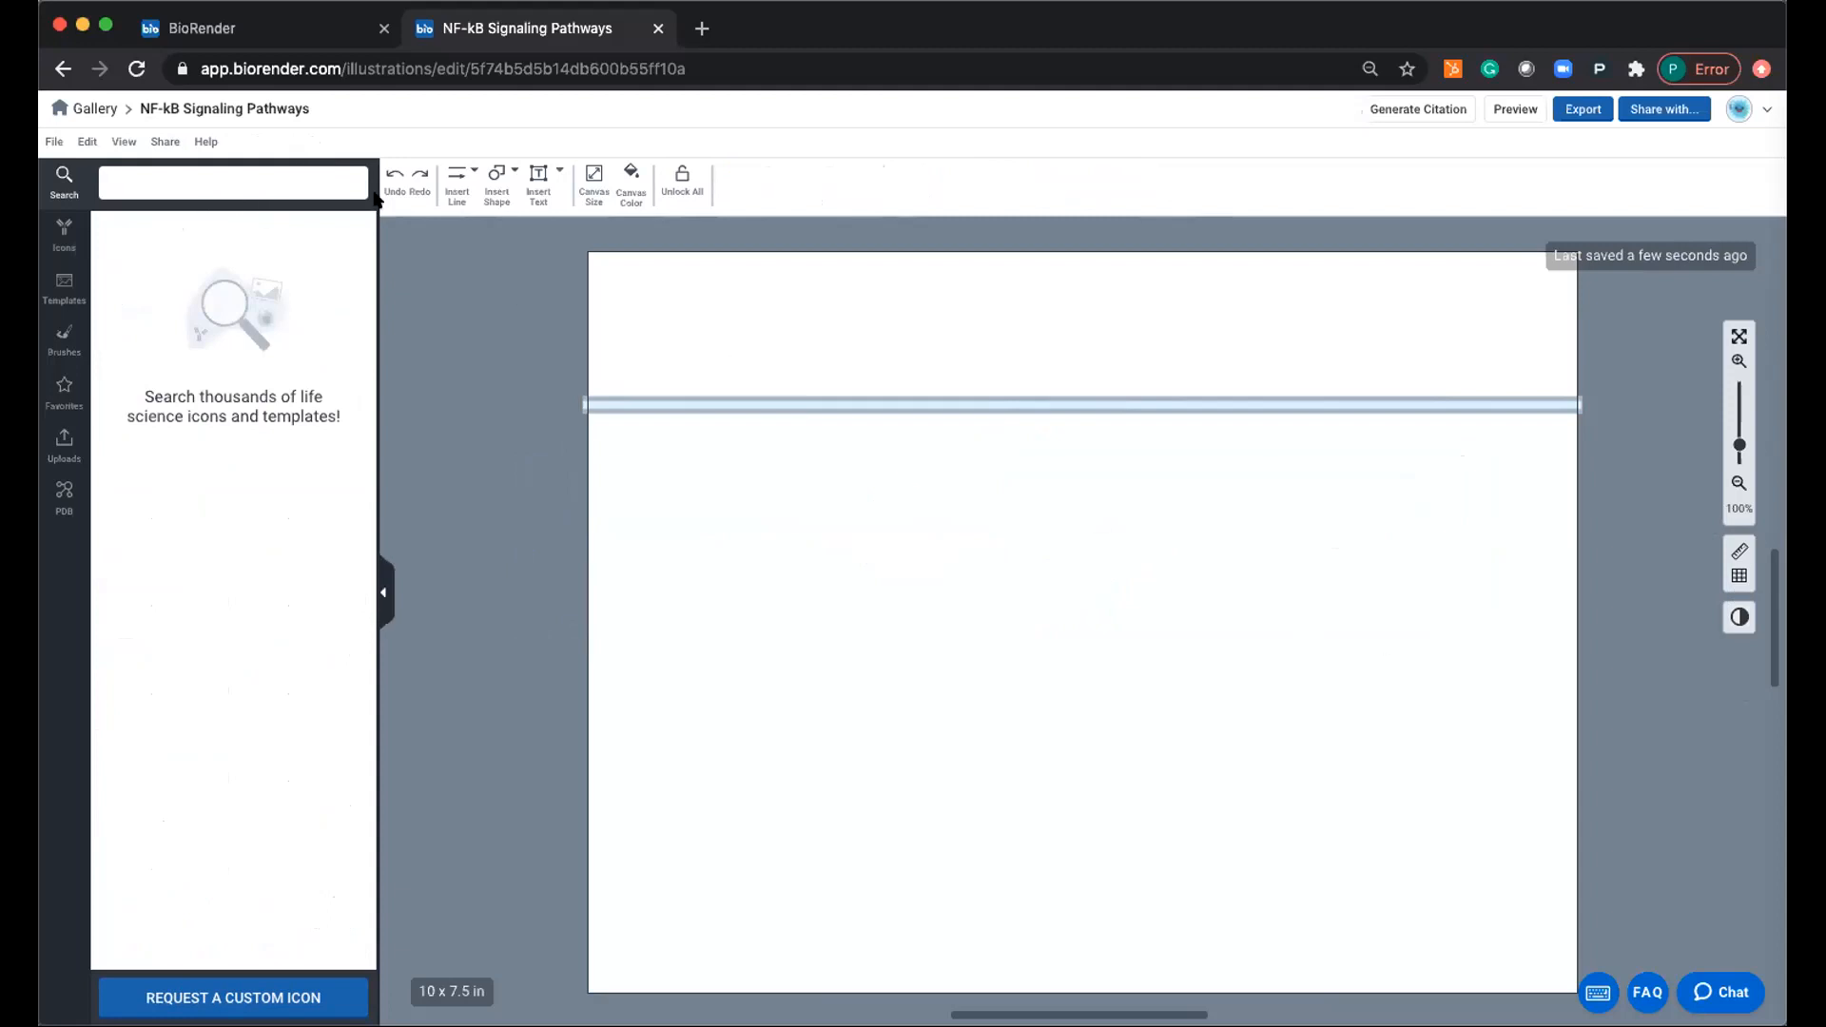
type("6 w")
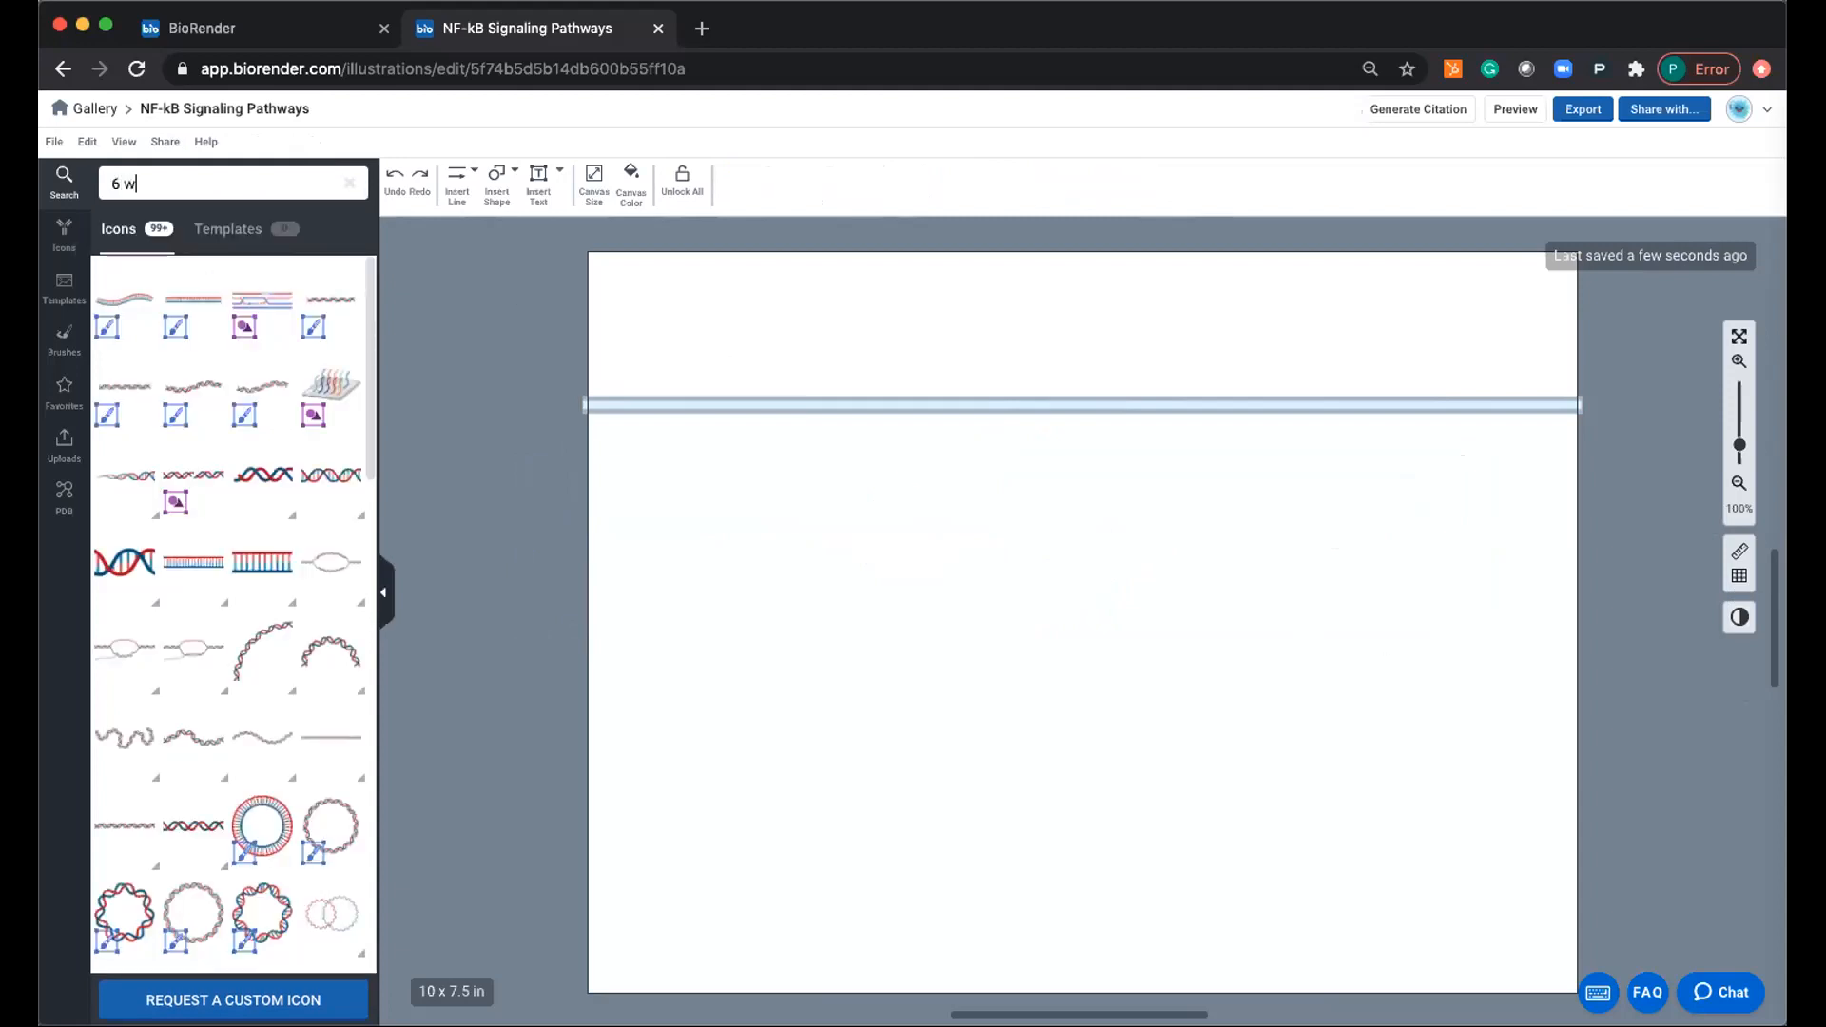
type("ell")
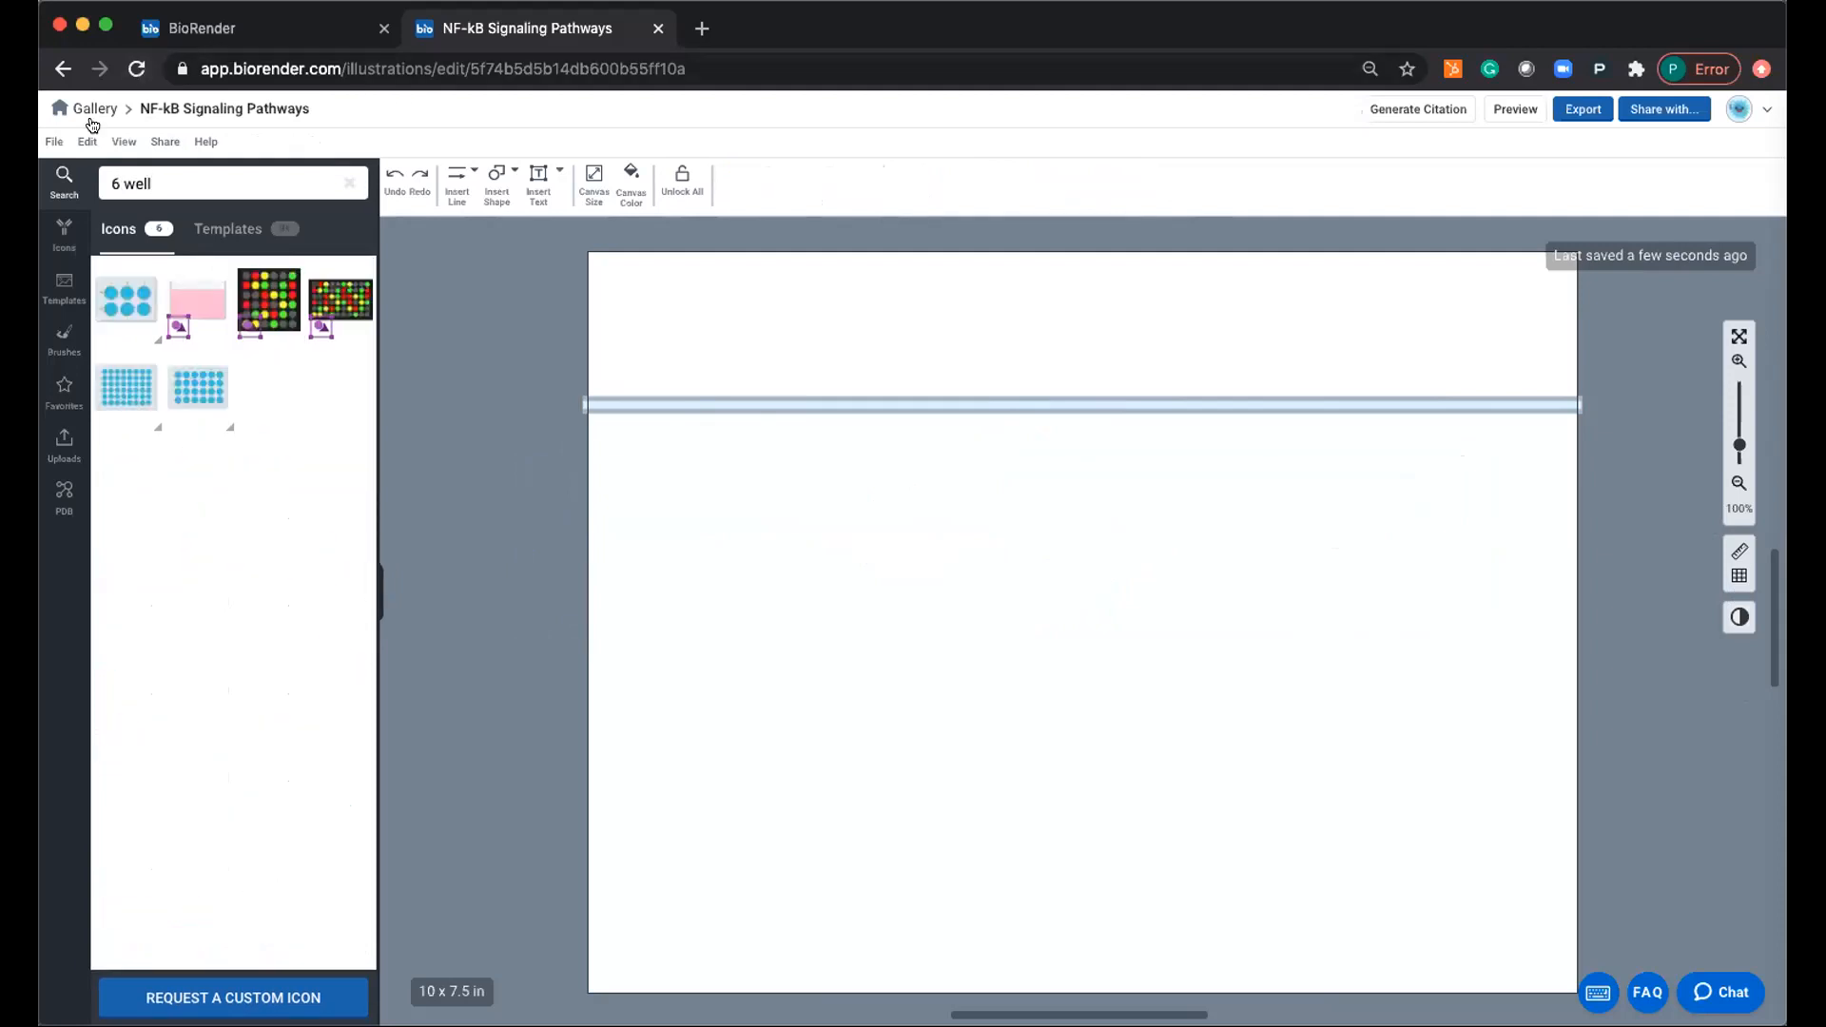
mouse_move(130, 391)
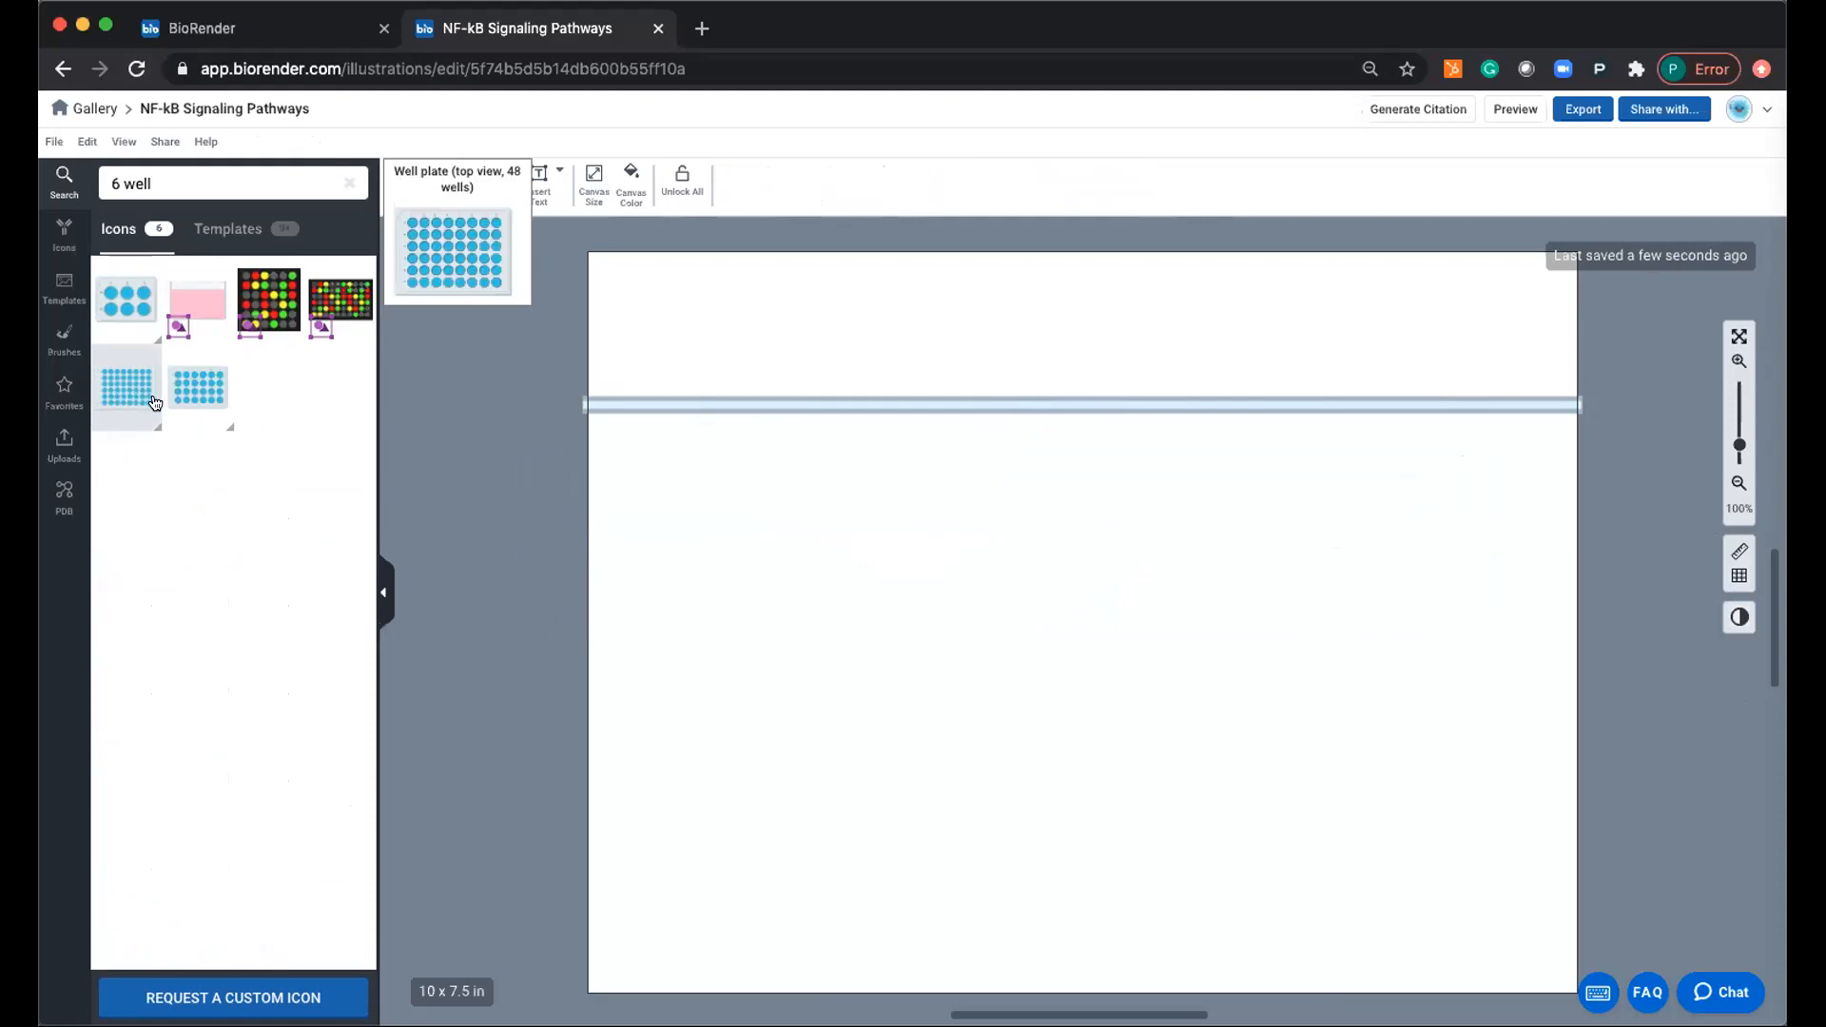
Search the icon library for "well plate" instead of the 6-well term.
mouse_move(138, 317)
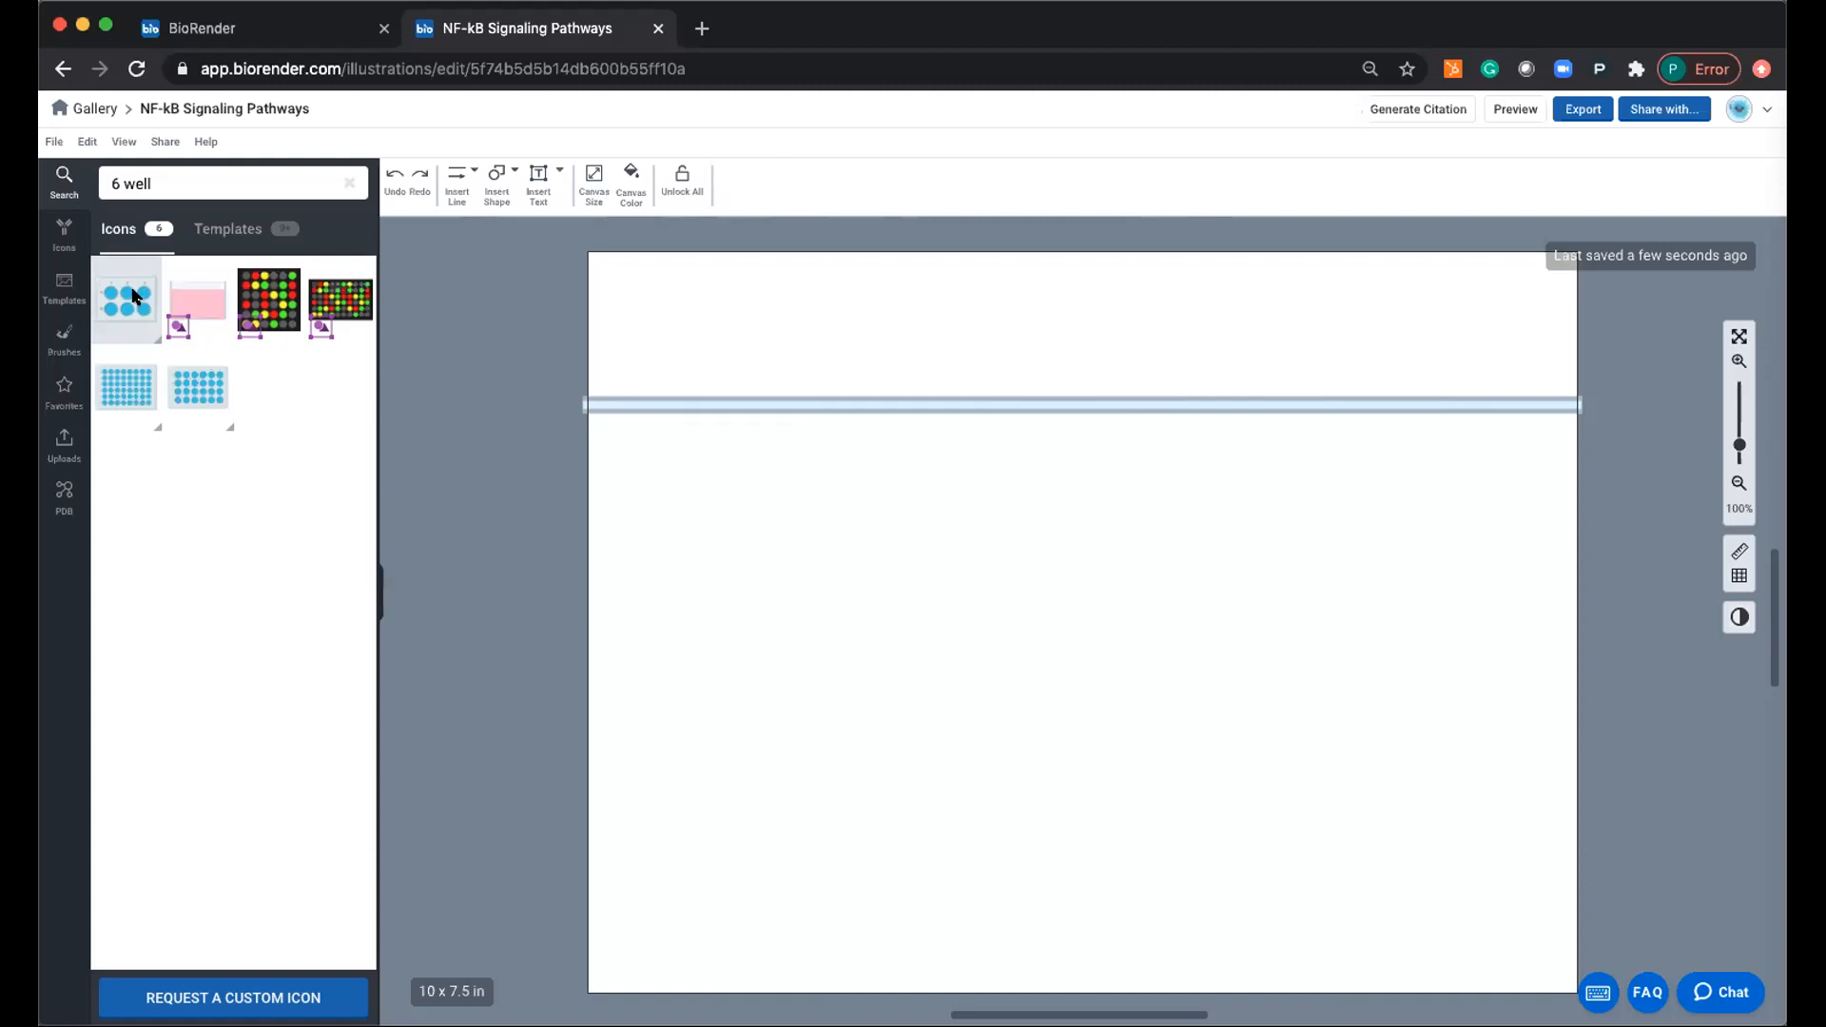
left_click(65, 234)
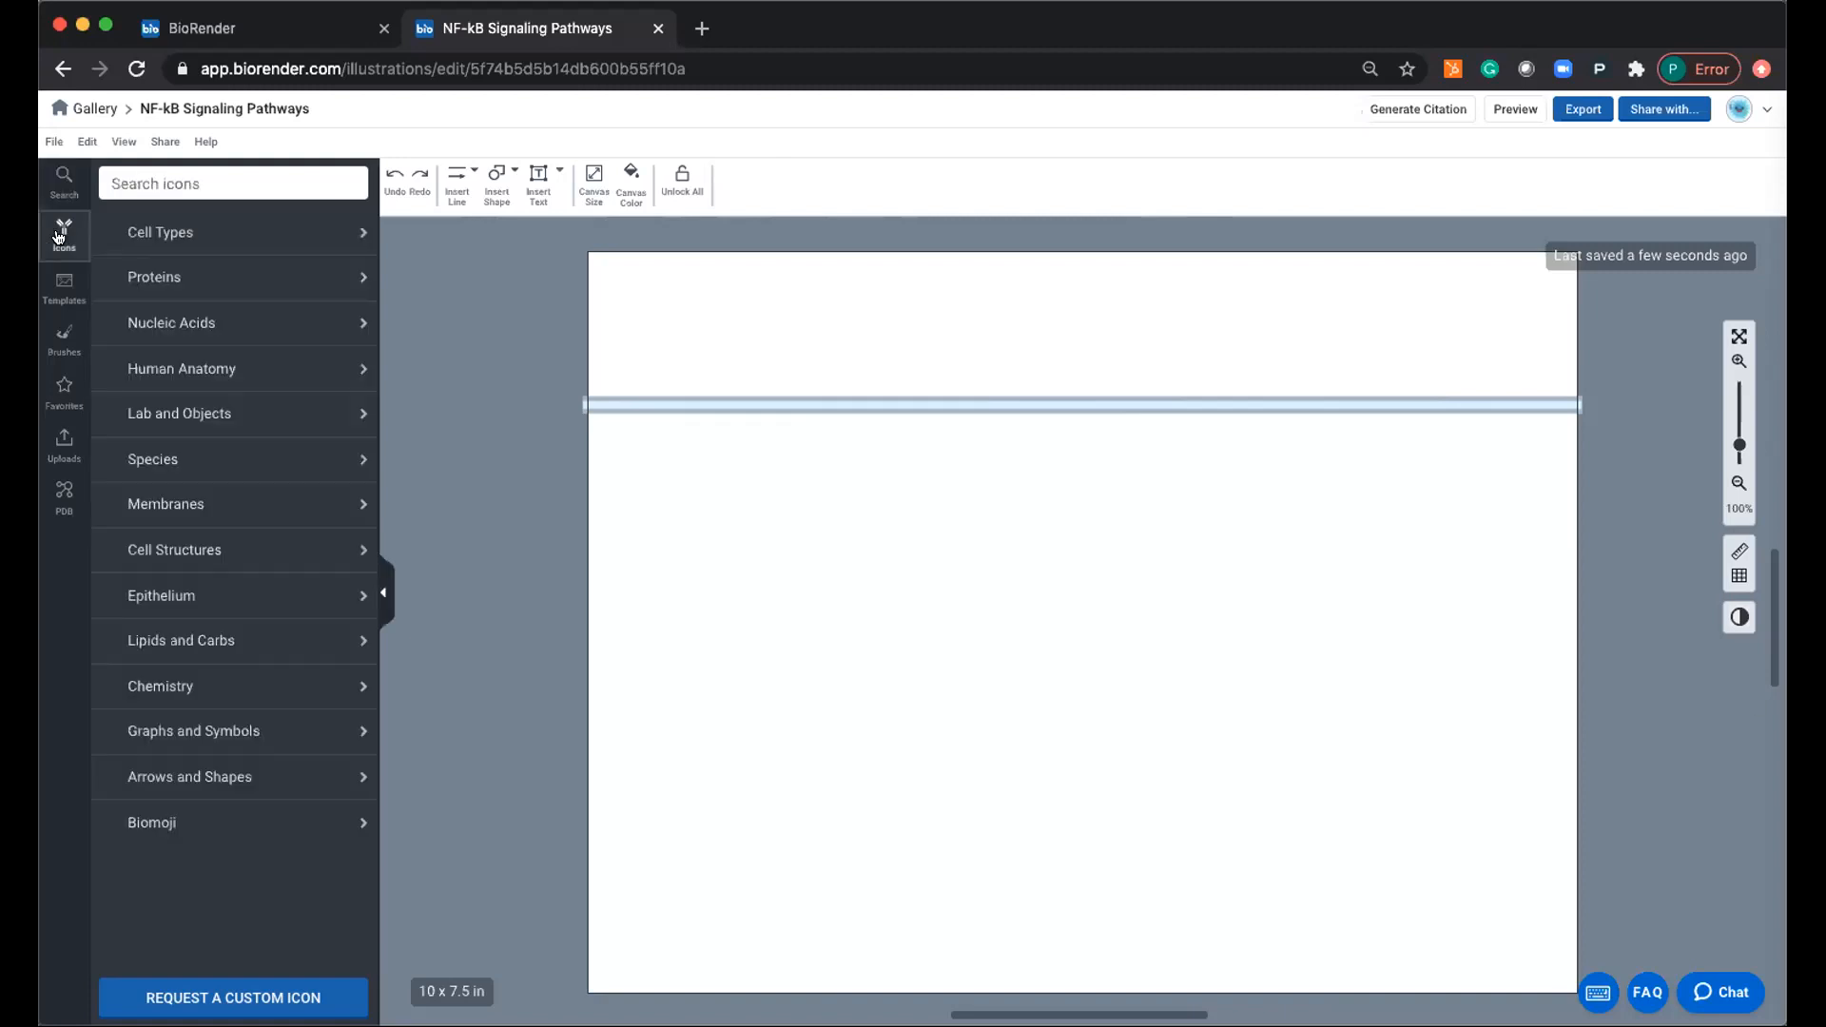
left_click(152, 173)
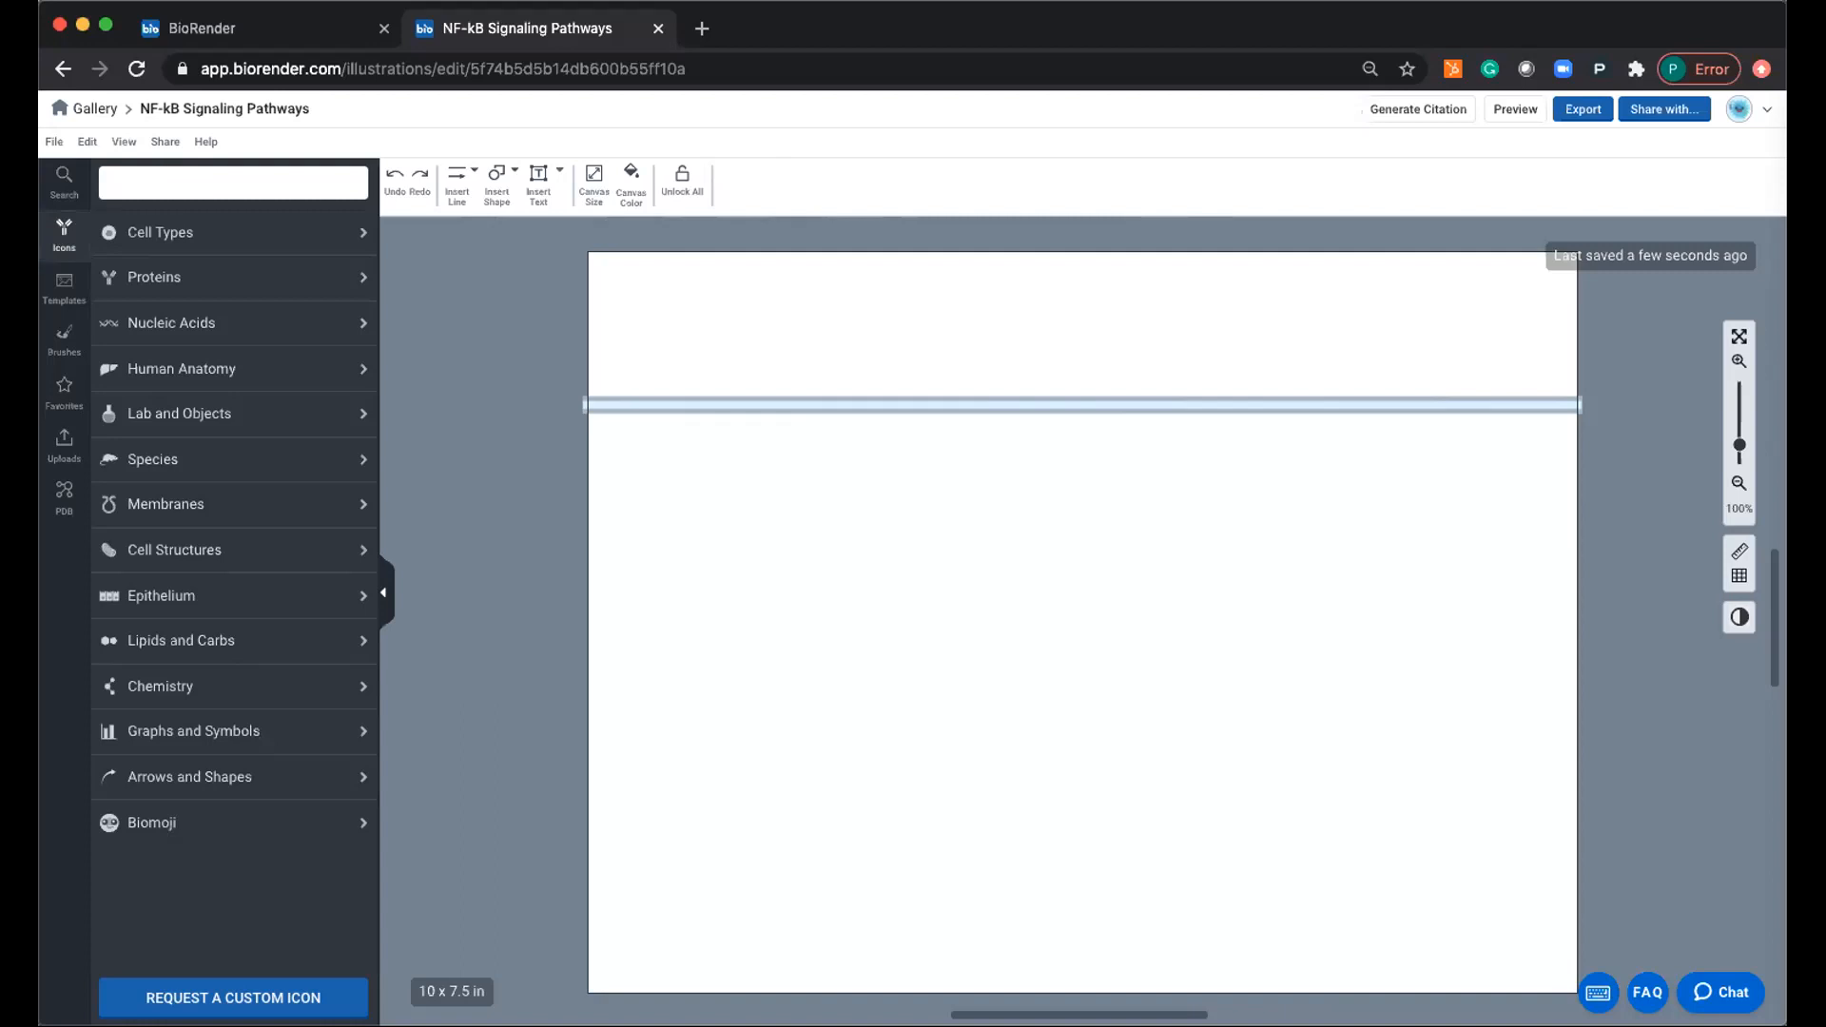
type("well plate")
key("Return")
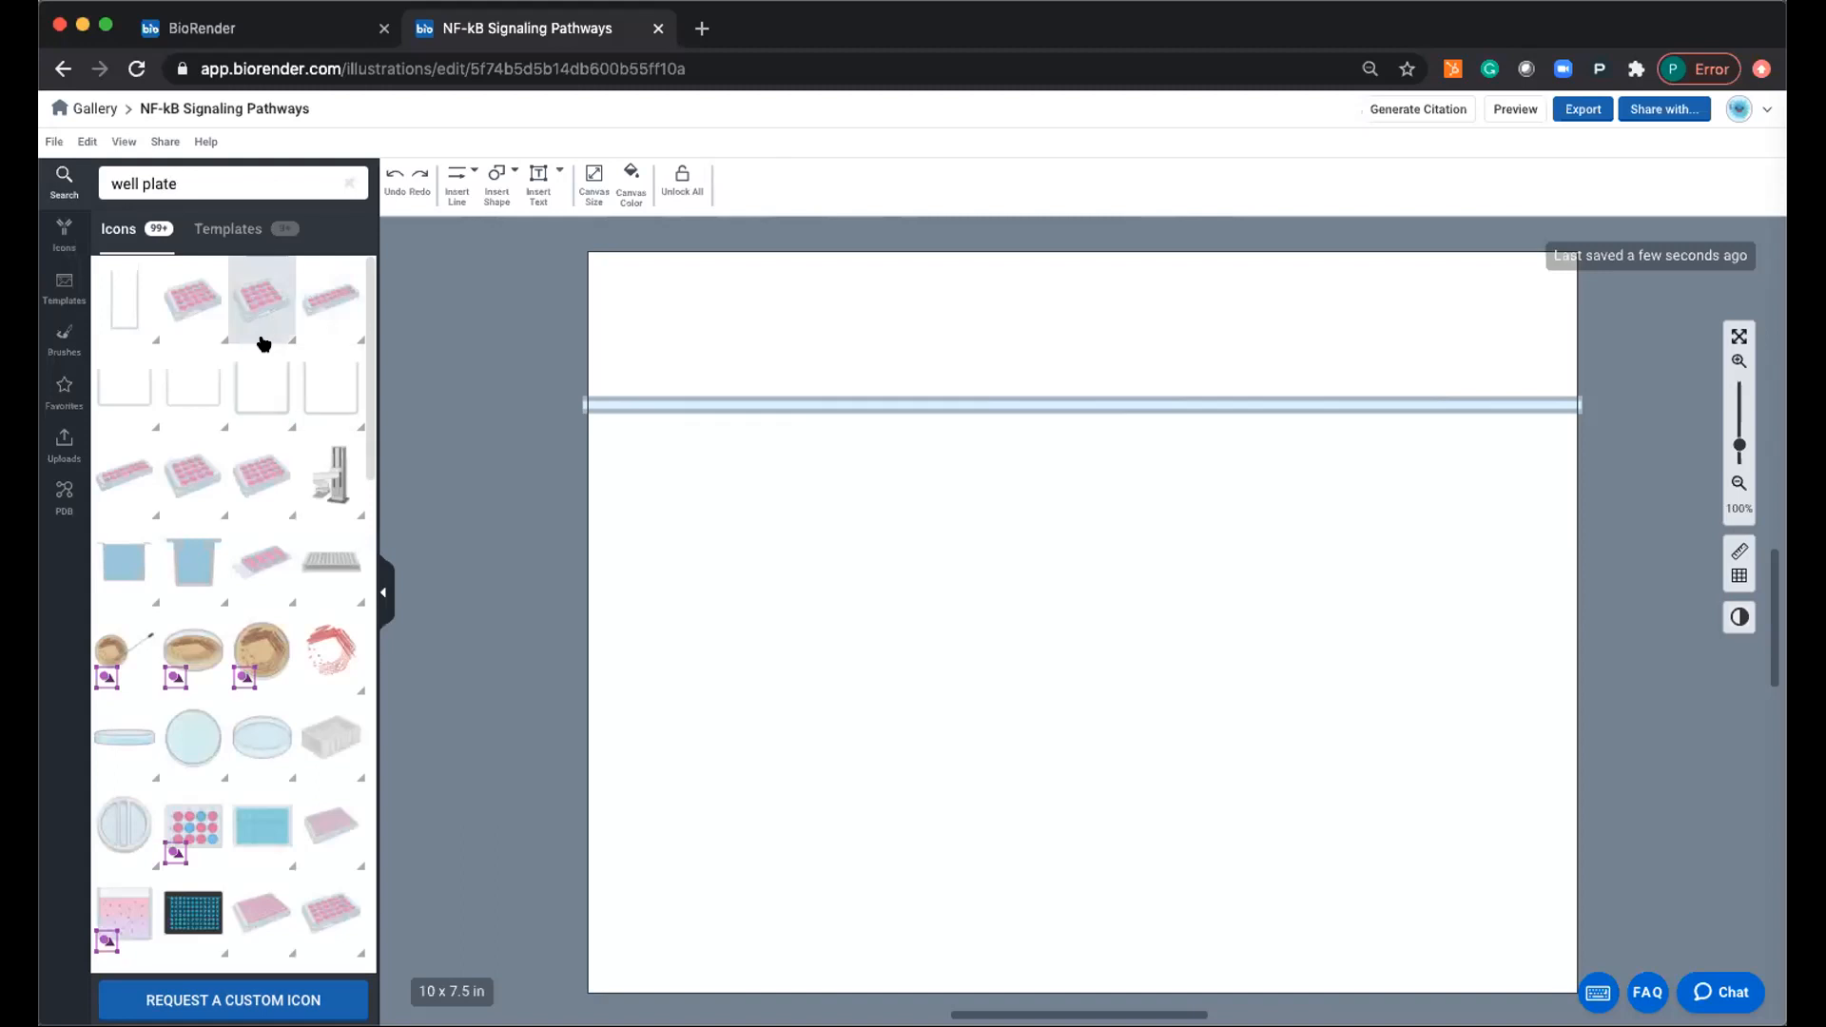
Place the editable top-view 12-well plate icon from the results on the canvas, centred below the membrane.
scroll(277, 396, "down", 1)
scroll(228, 399, "down", 3)
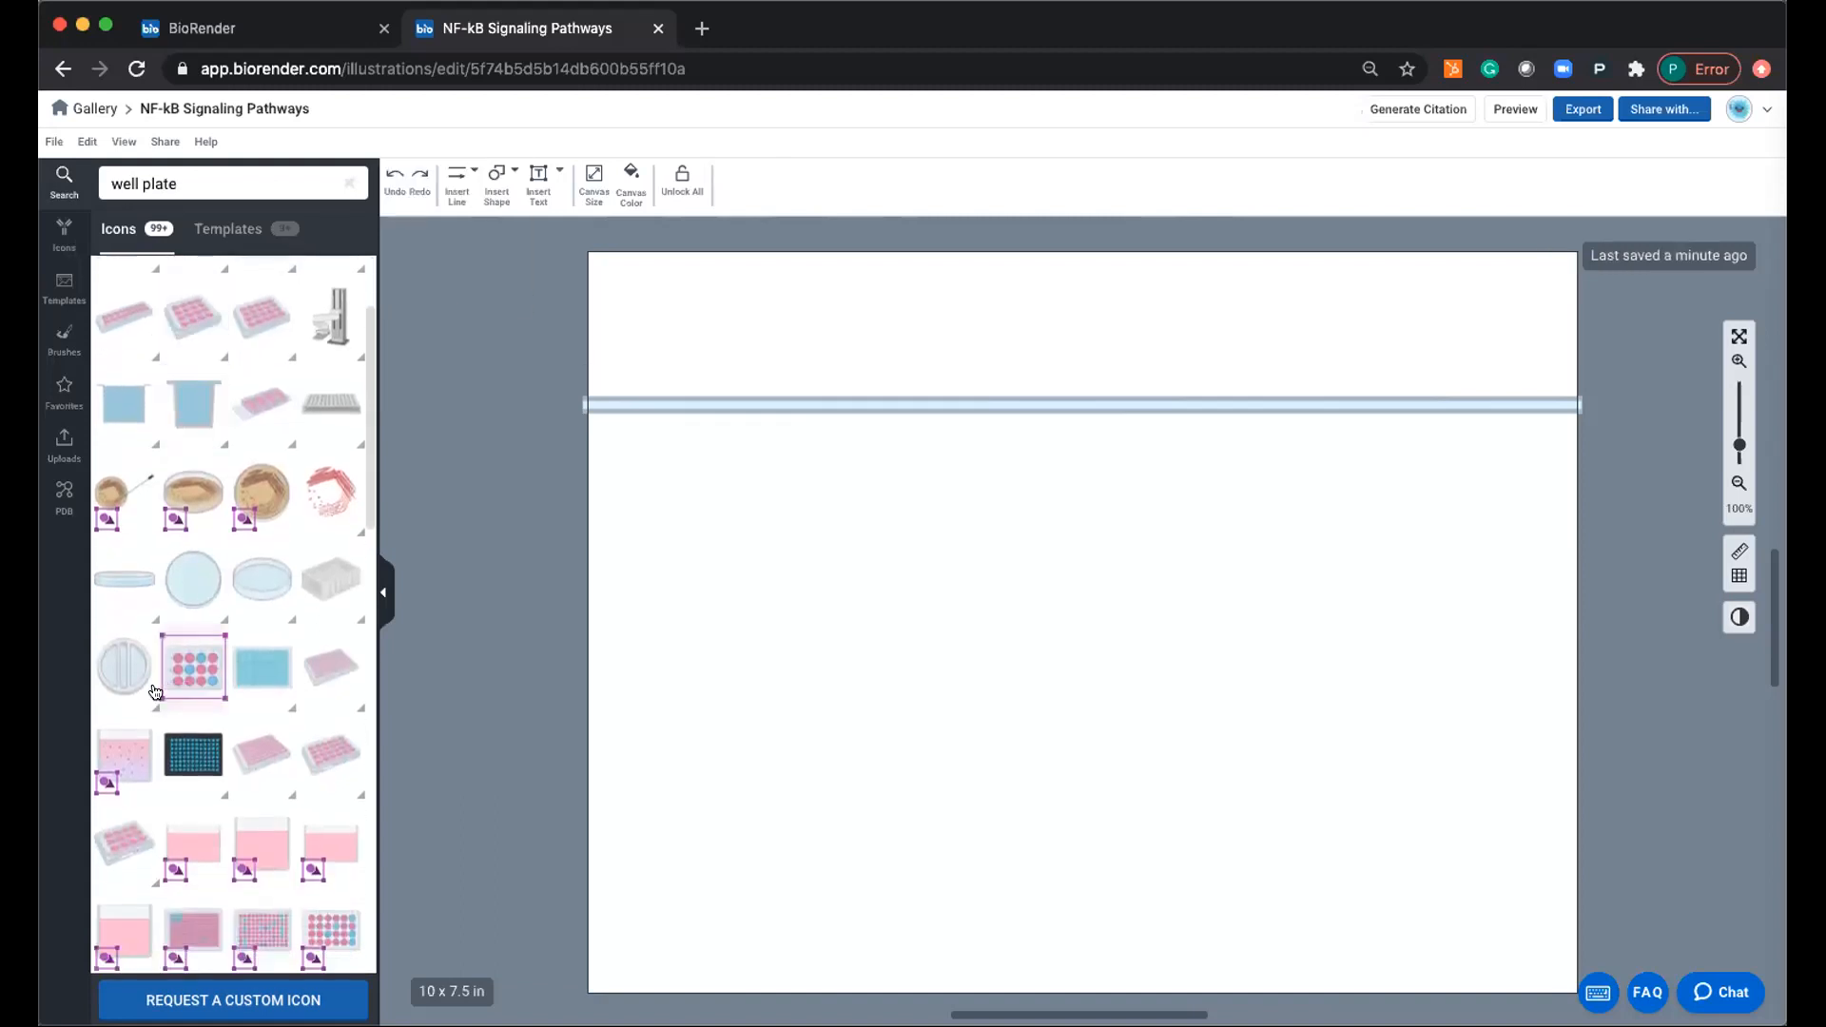
scroll(156, 691, "down", 1)
scroll(156, 692, "down", 1)
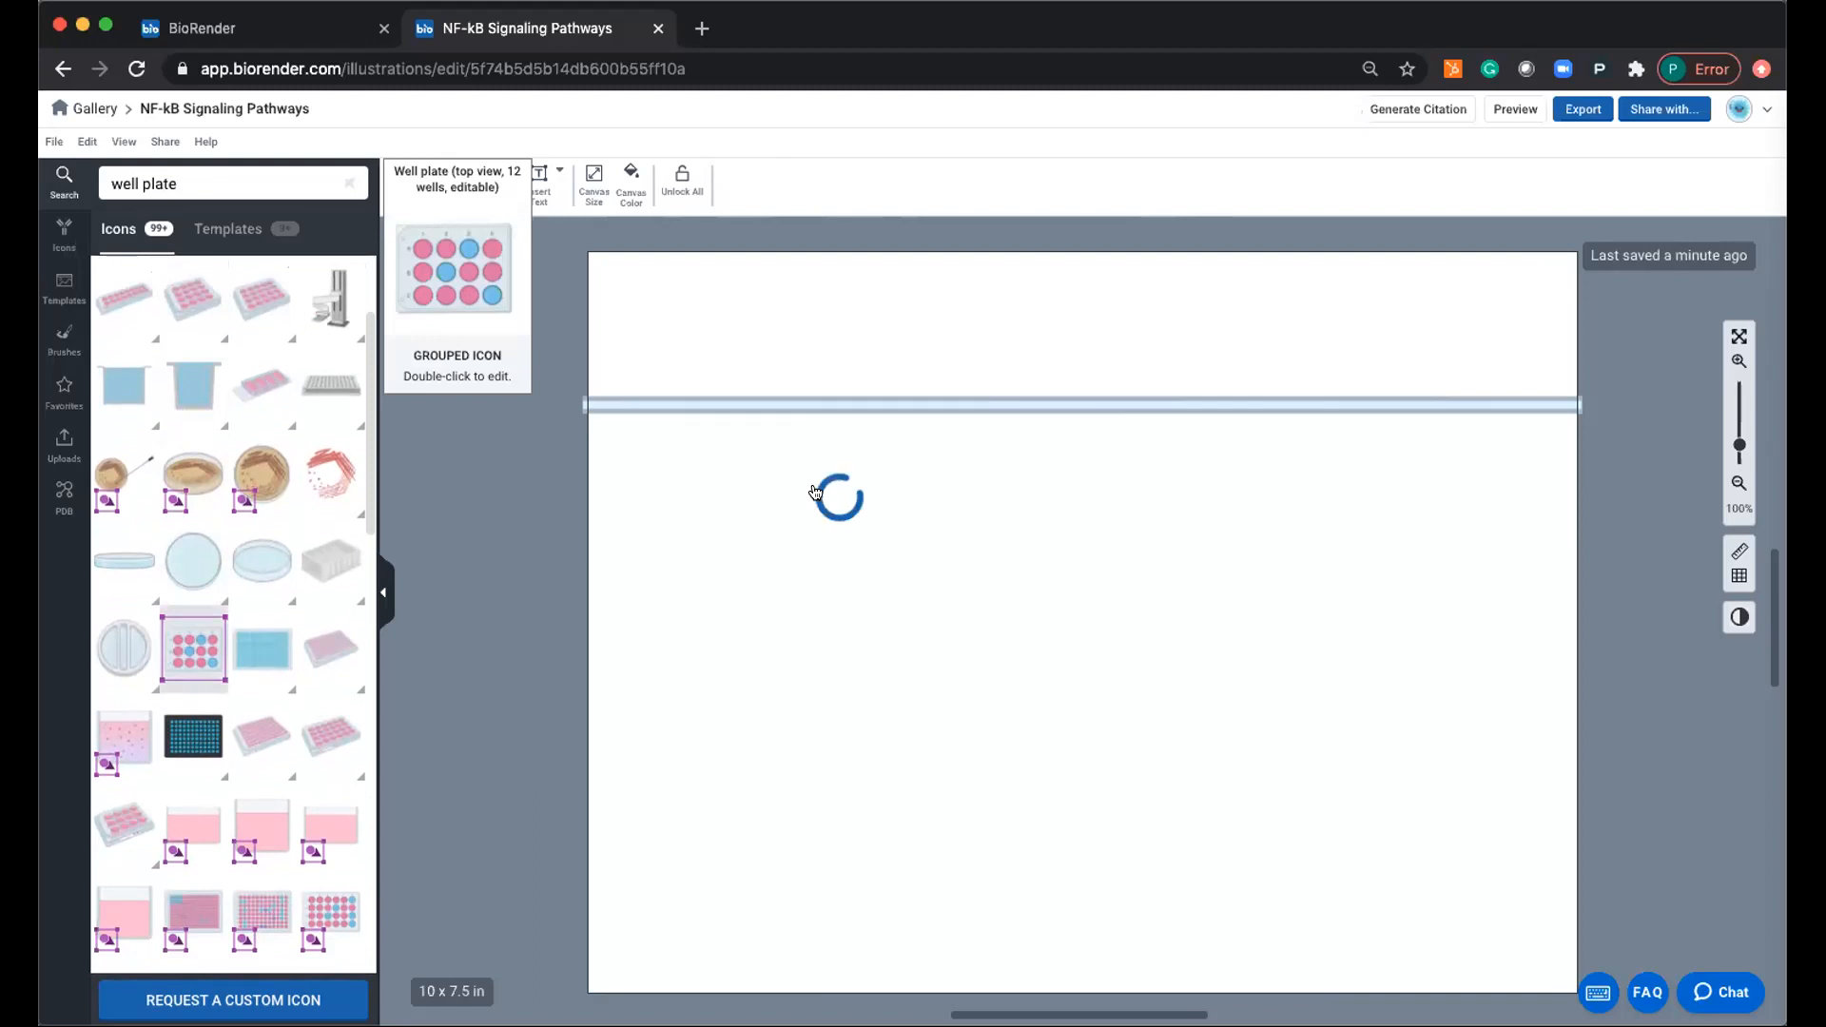
left_click_drag(815, 501, 1059, 578)
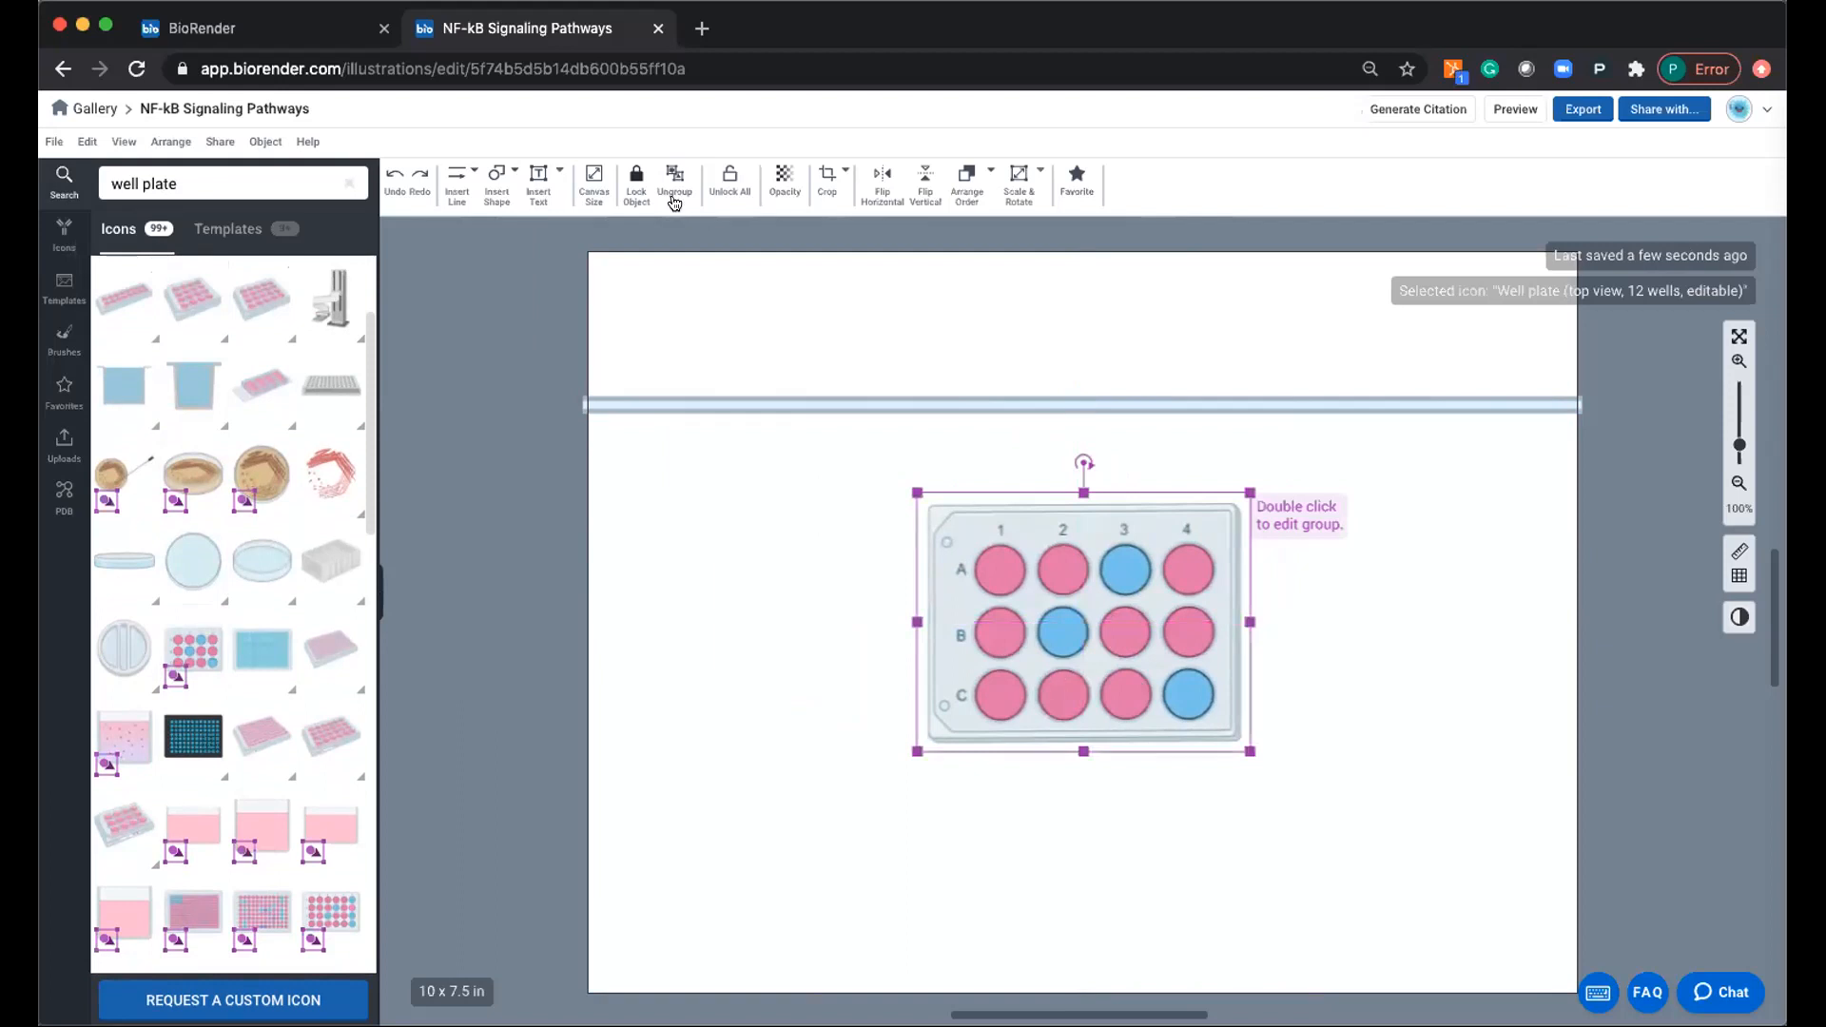
Ungroup the 12-well plate and preview colour presets on well A2 without applying one.
left_click(672, 189)
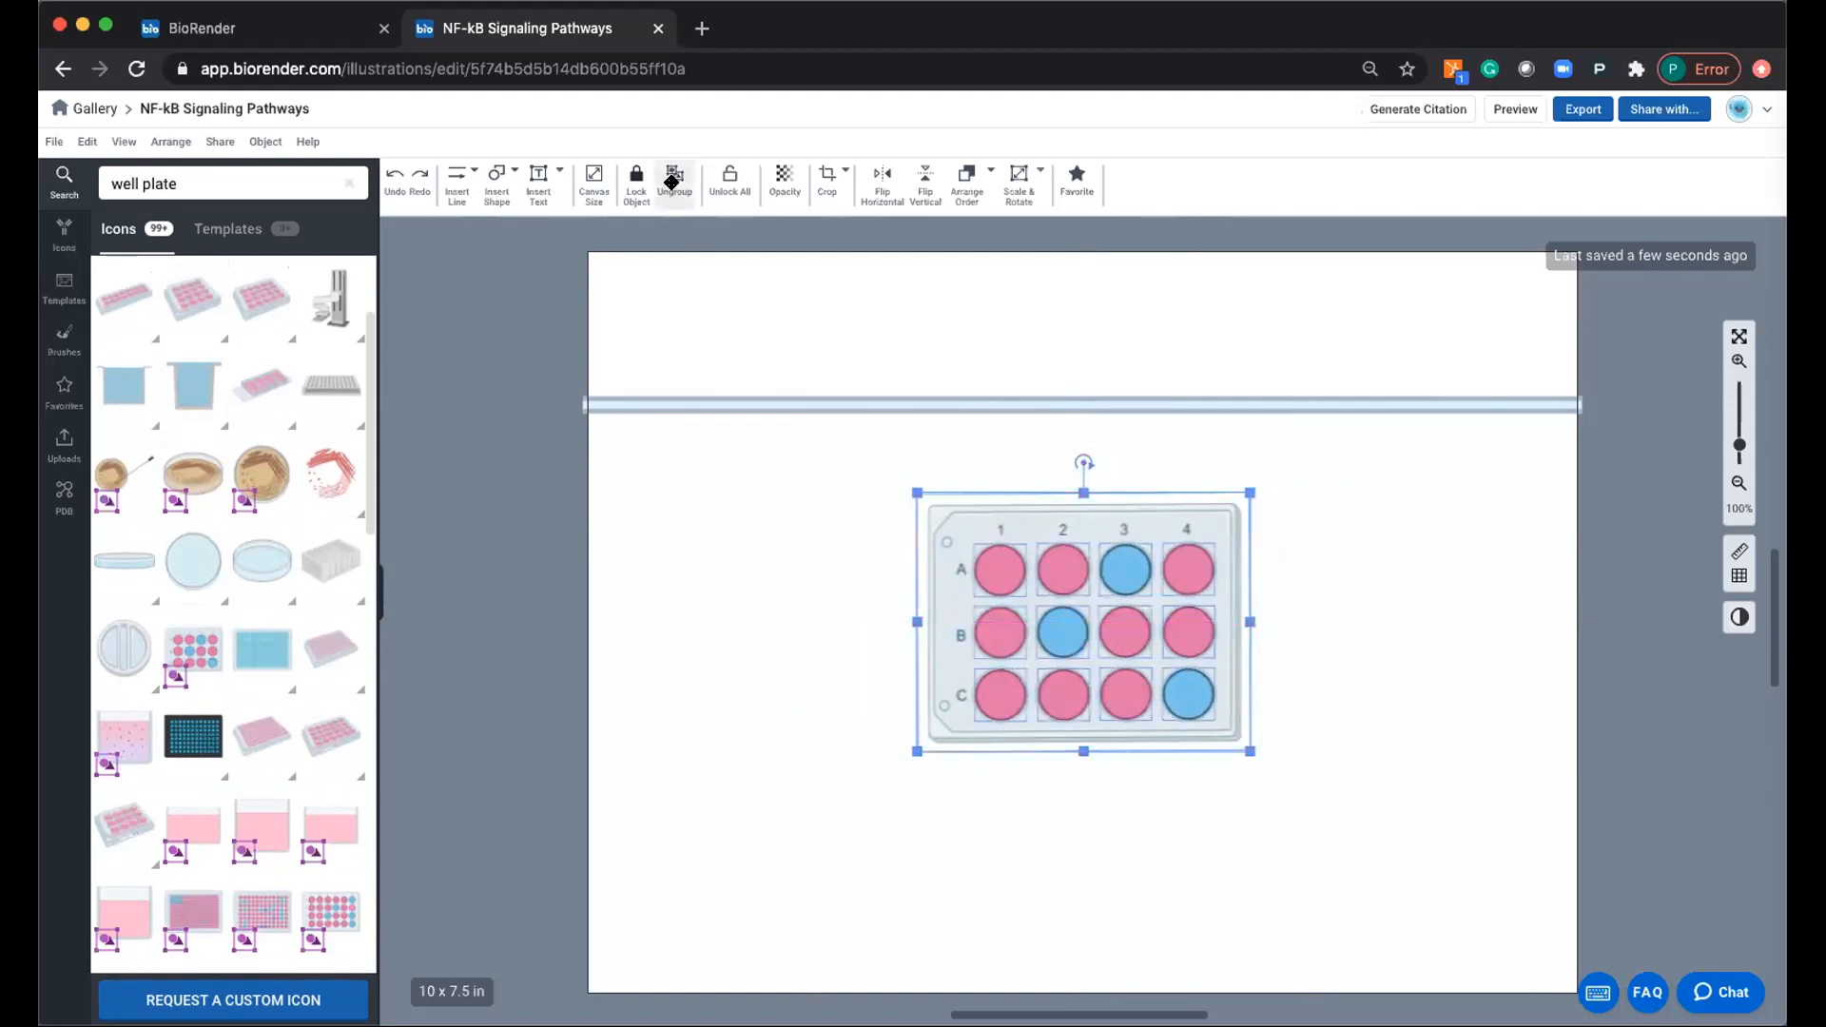
left_click(1069, 588)
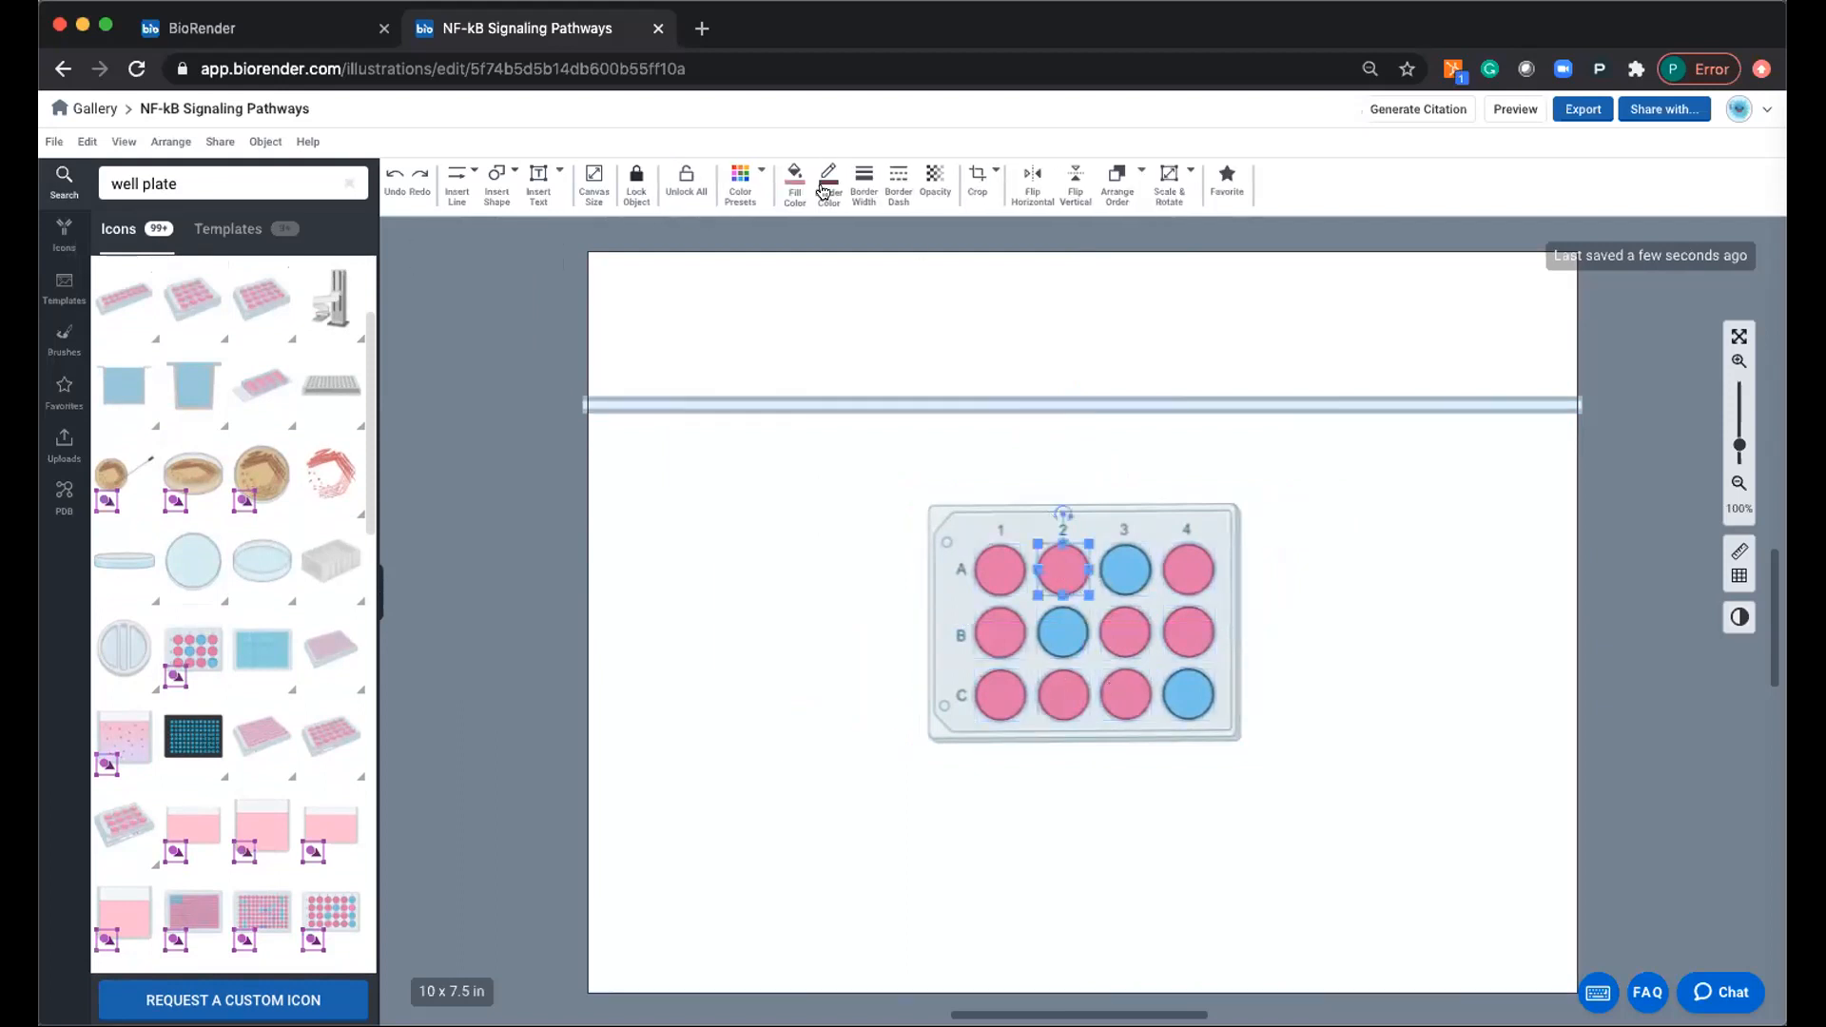
left_click(750, 173)
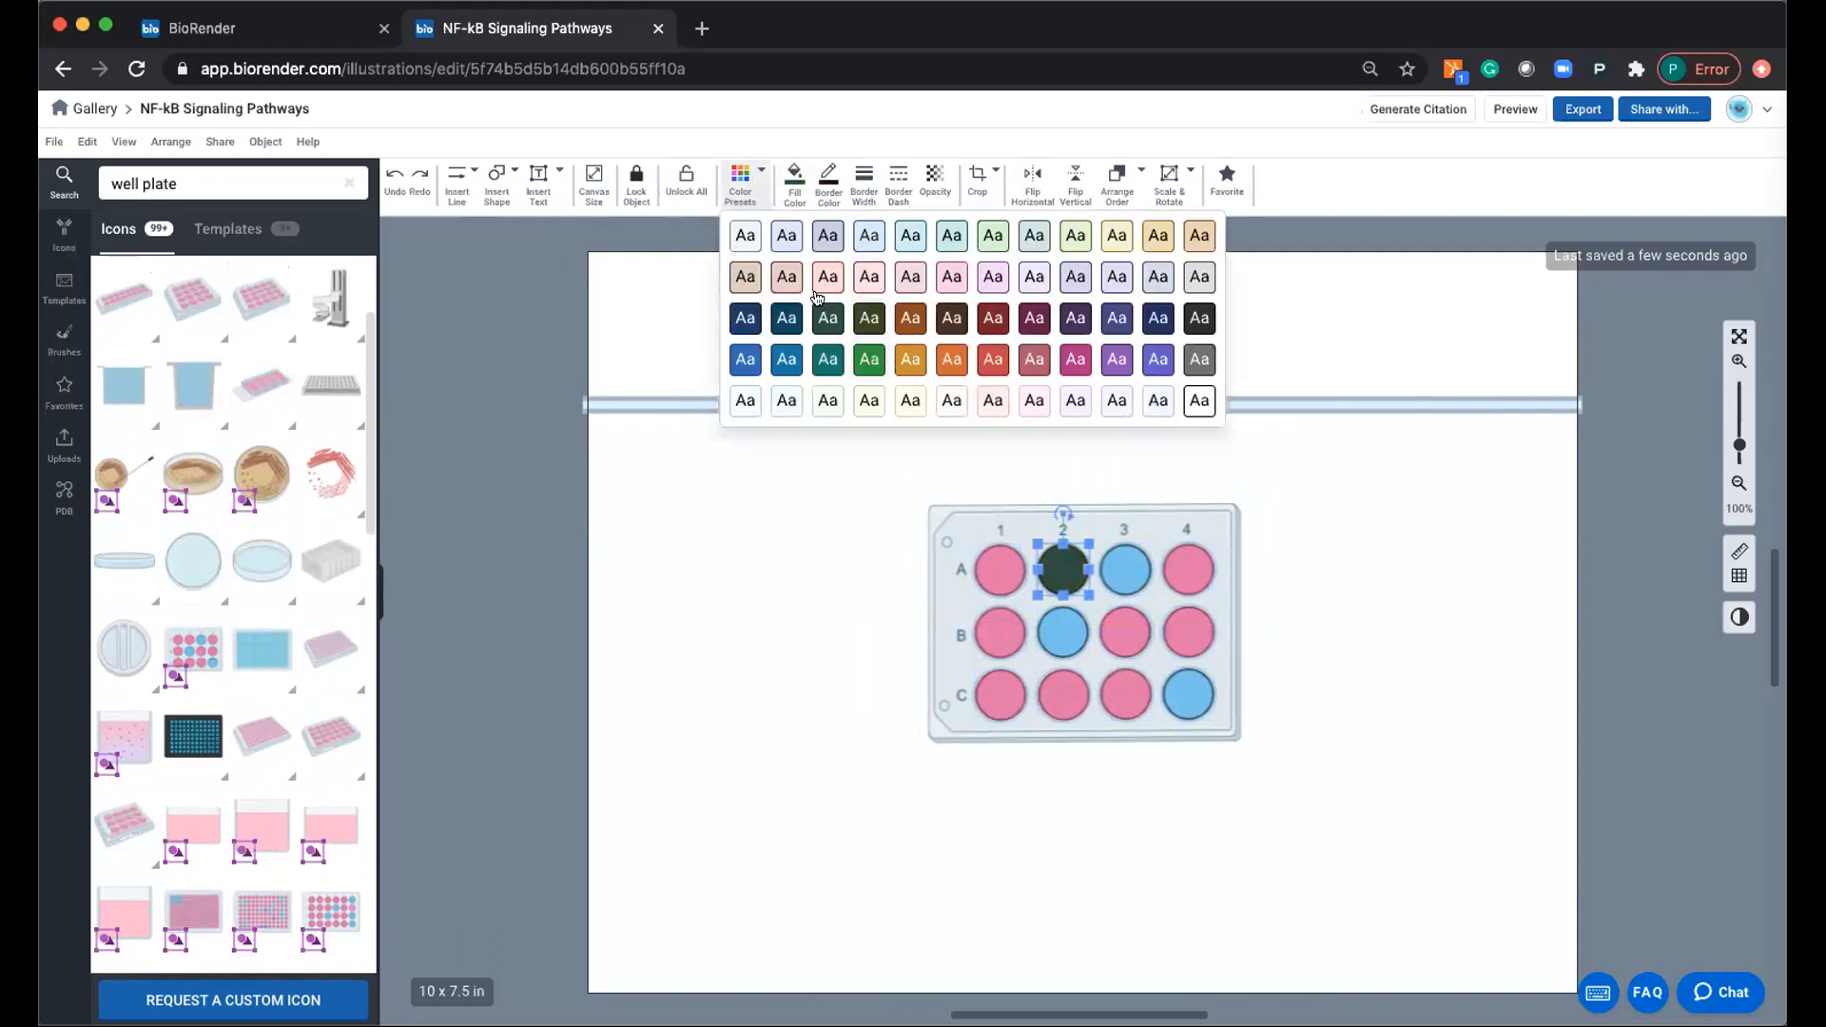
left_click(844, 761)
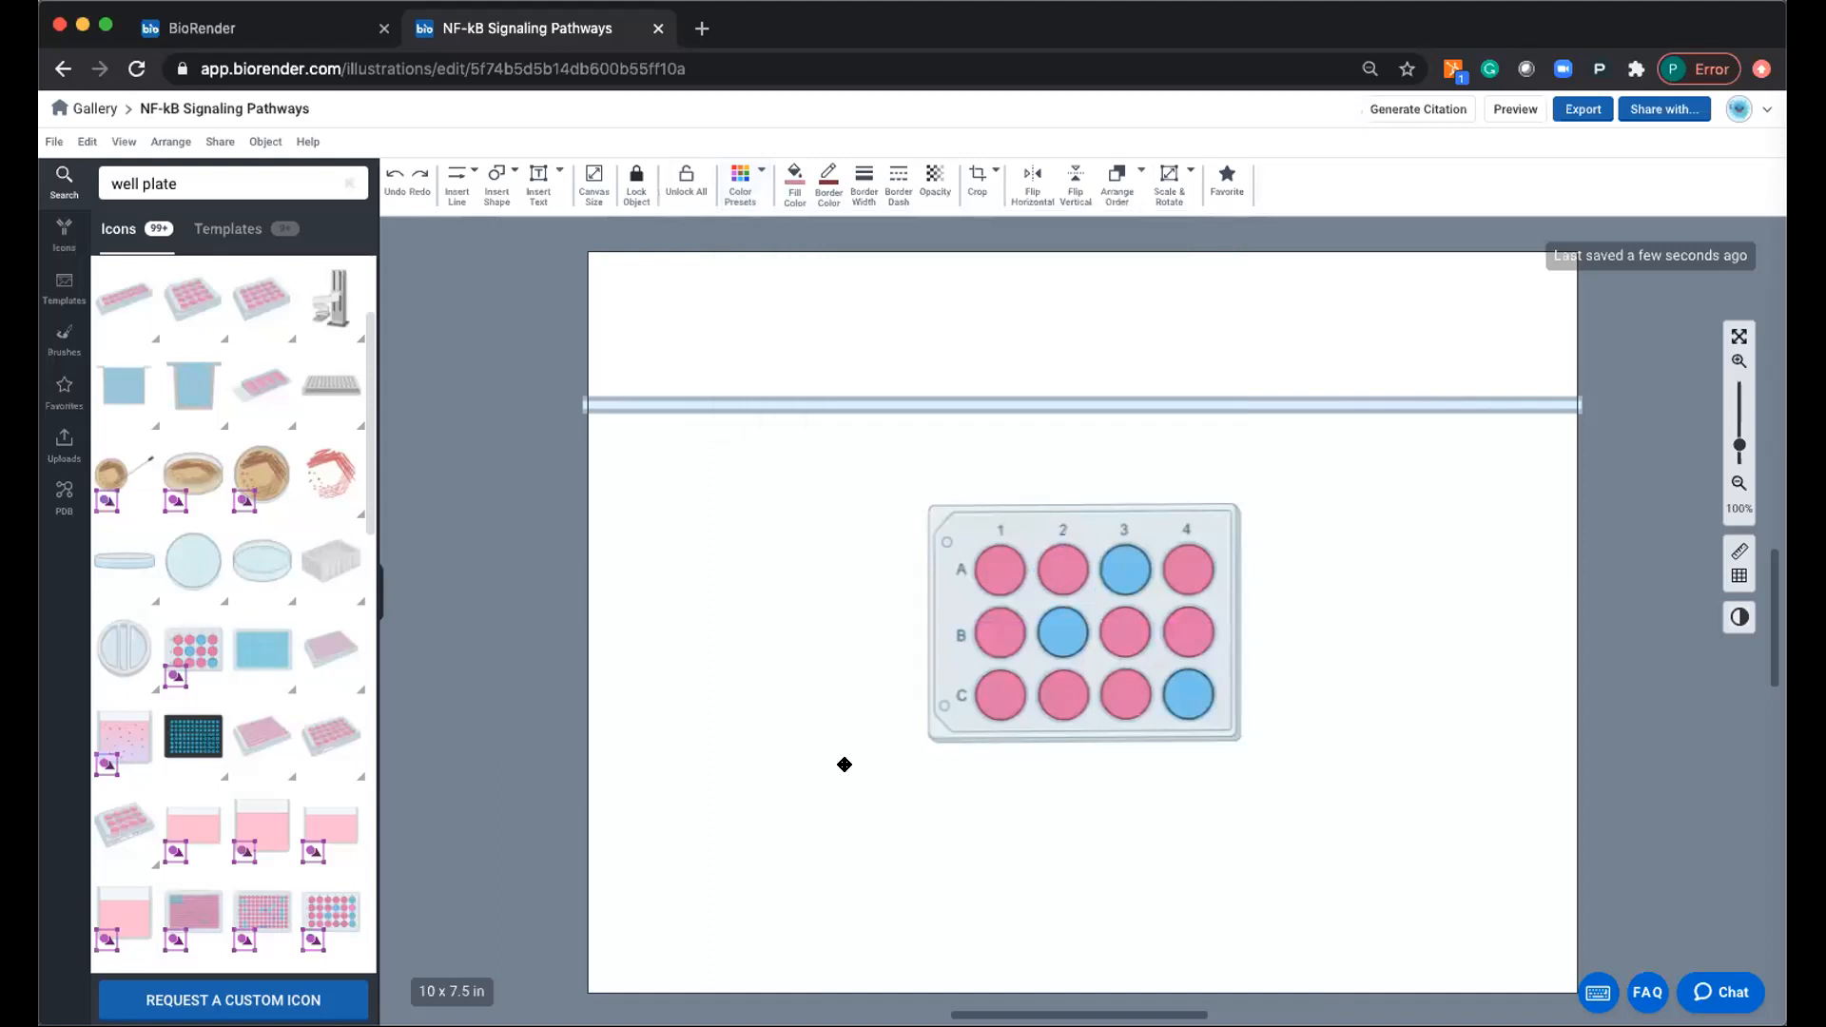
Shift the hue of well A1's fill colour to green, hex 86E082.
left_click(1001, 563)
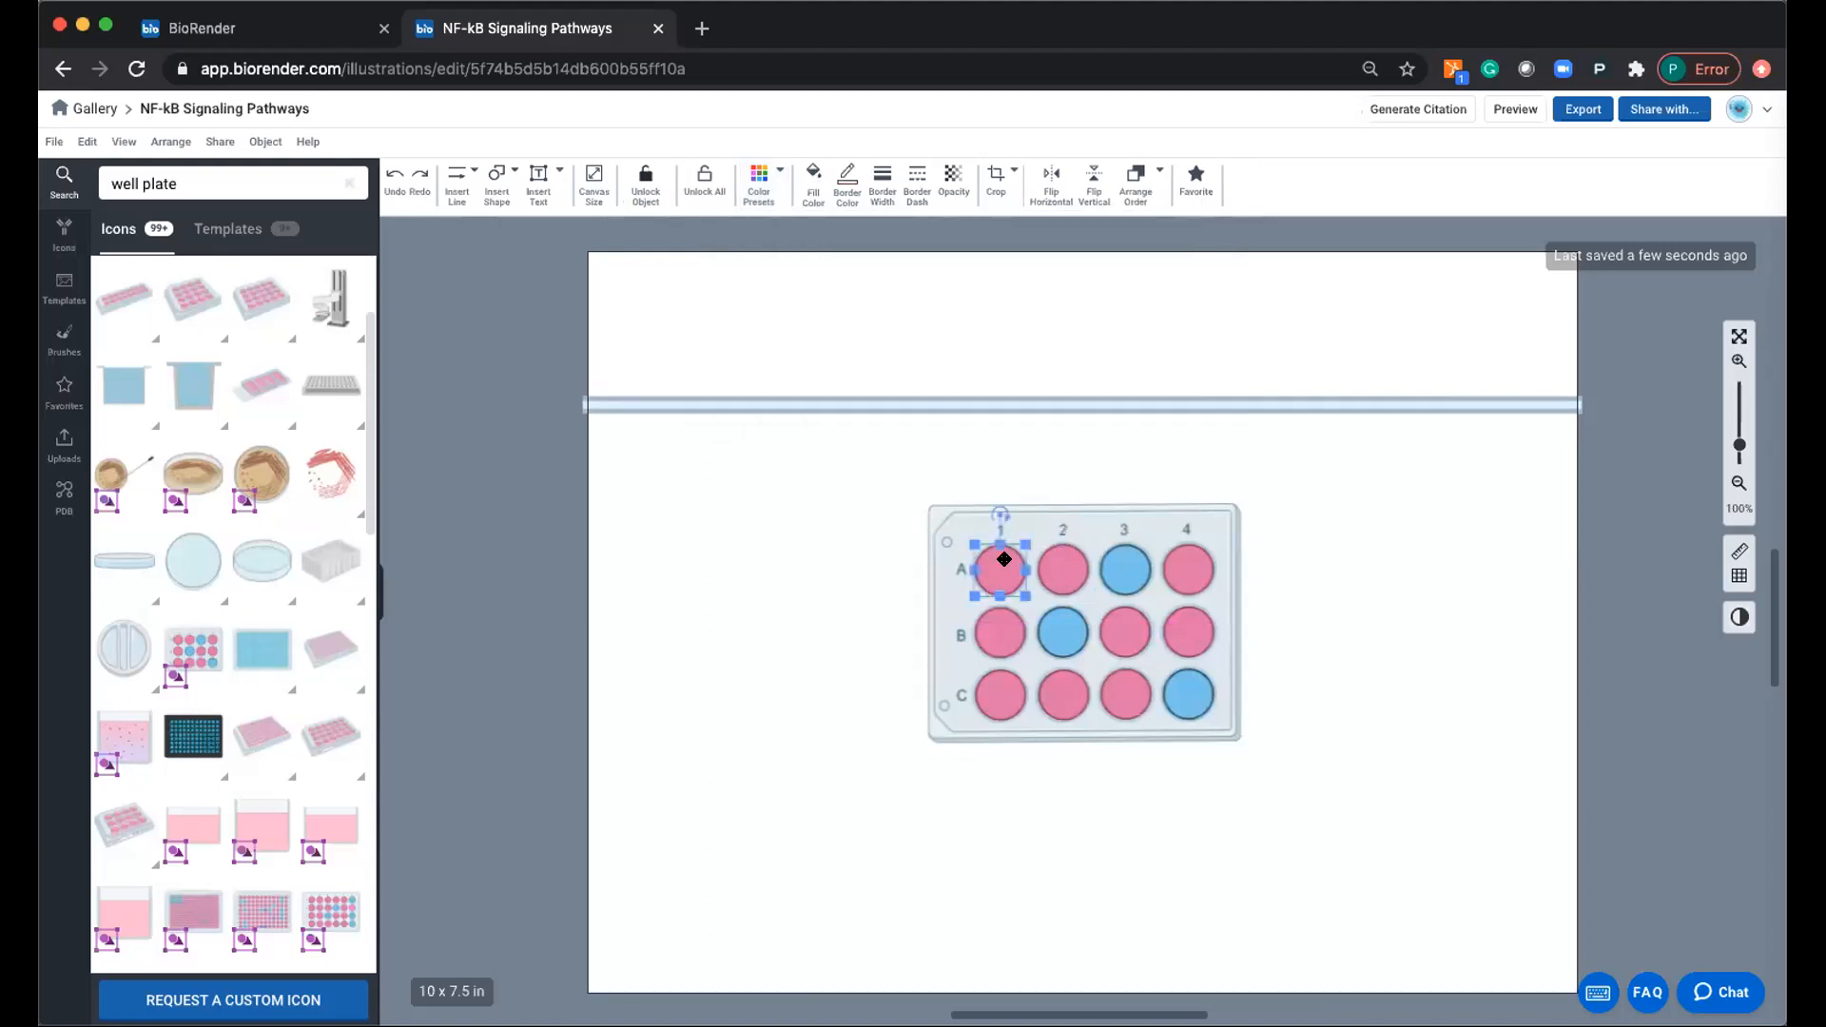
left_click(794, 180)
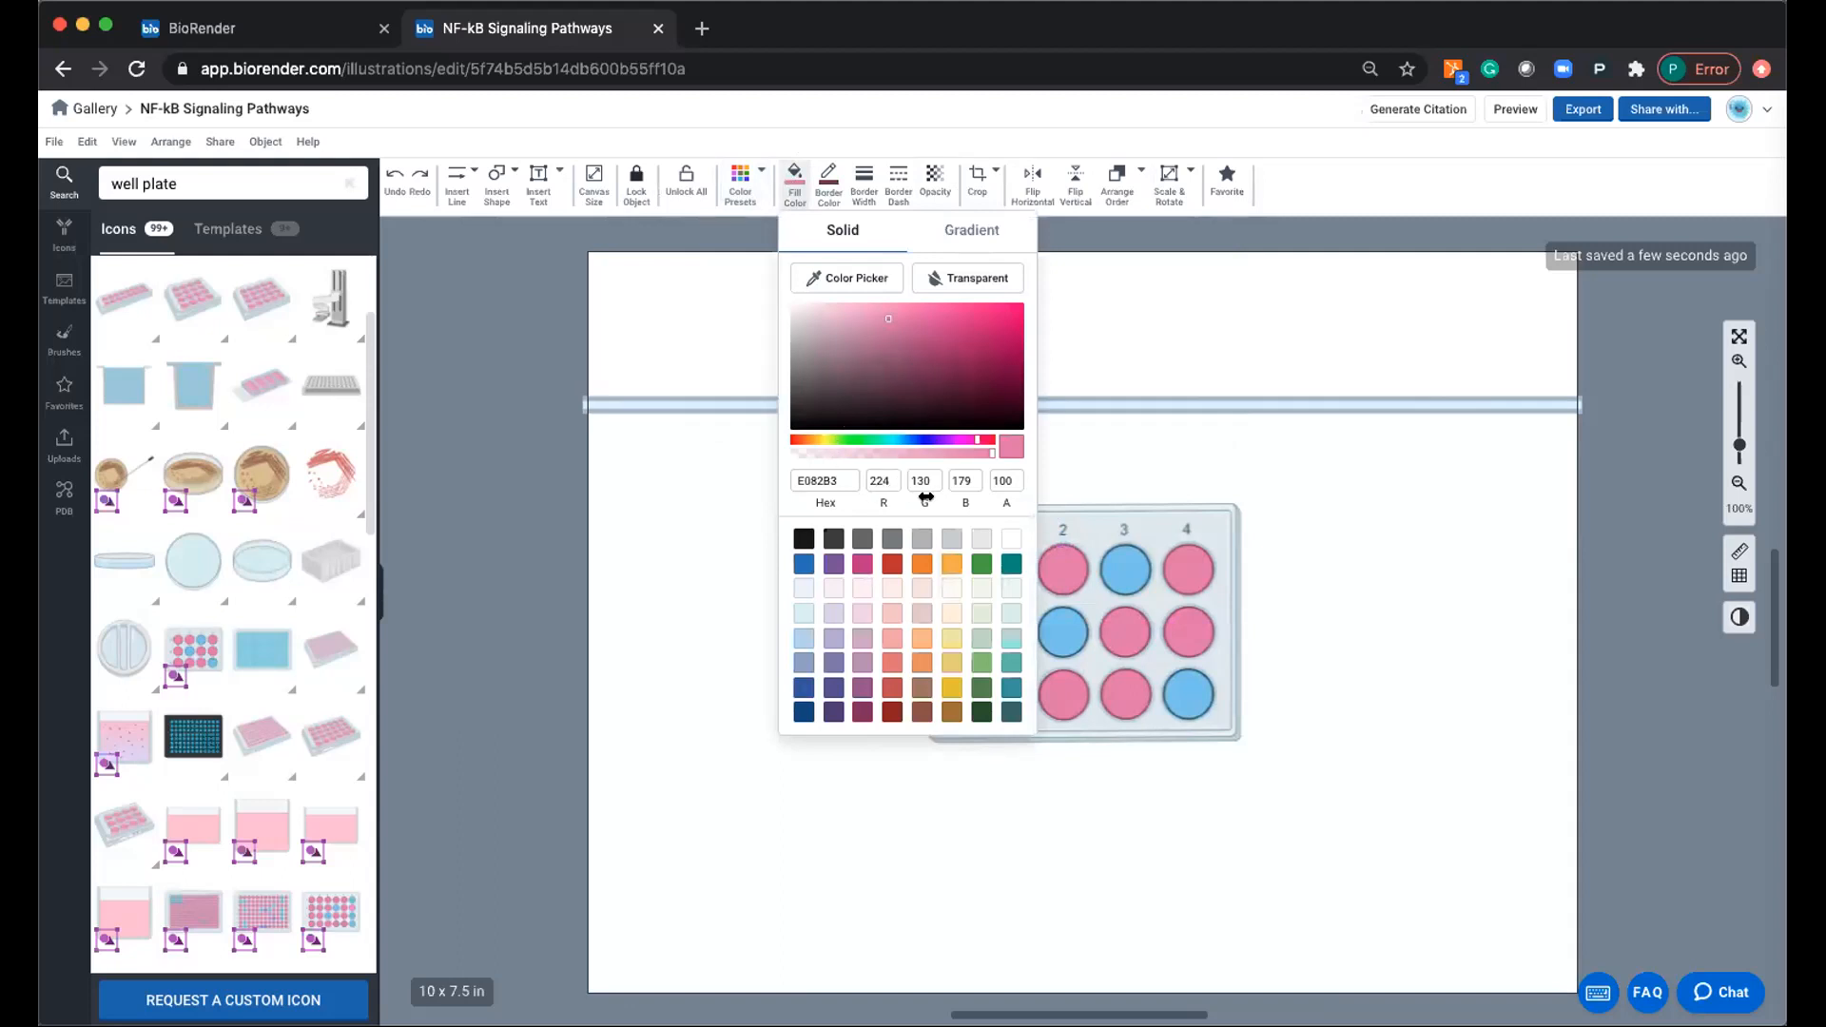
mouse_move(975, 440)
left_mouse_down()
mouse_move(860, 440)
mouse_move(879, 440)
left_mouse_up()
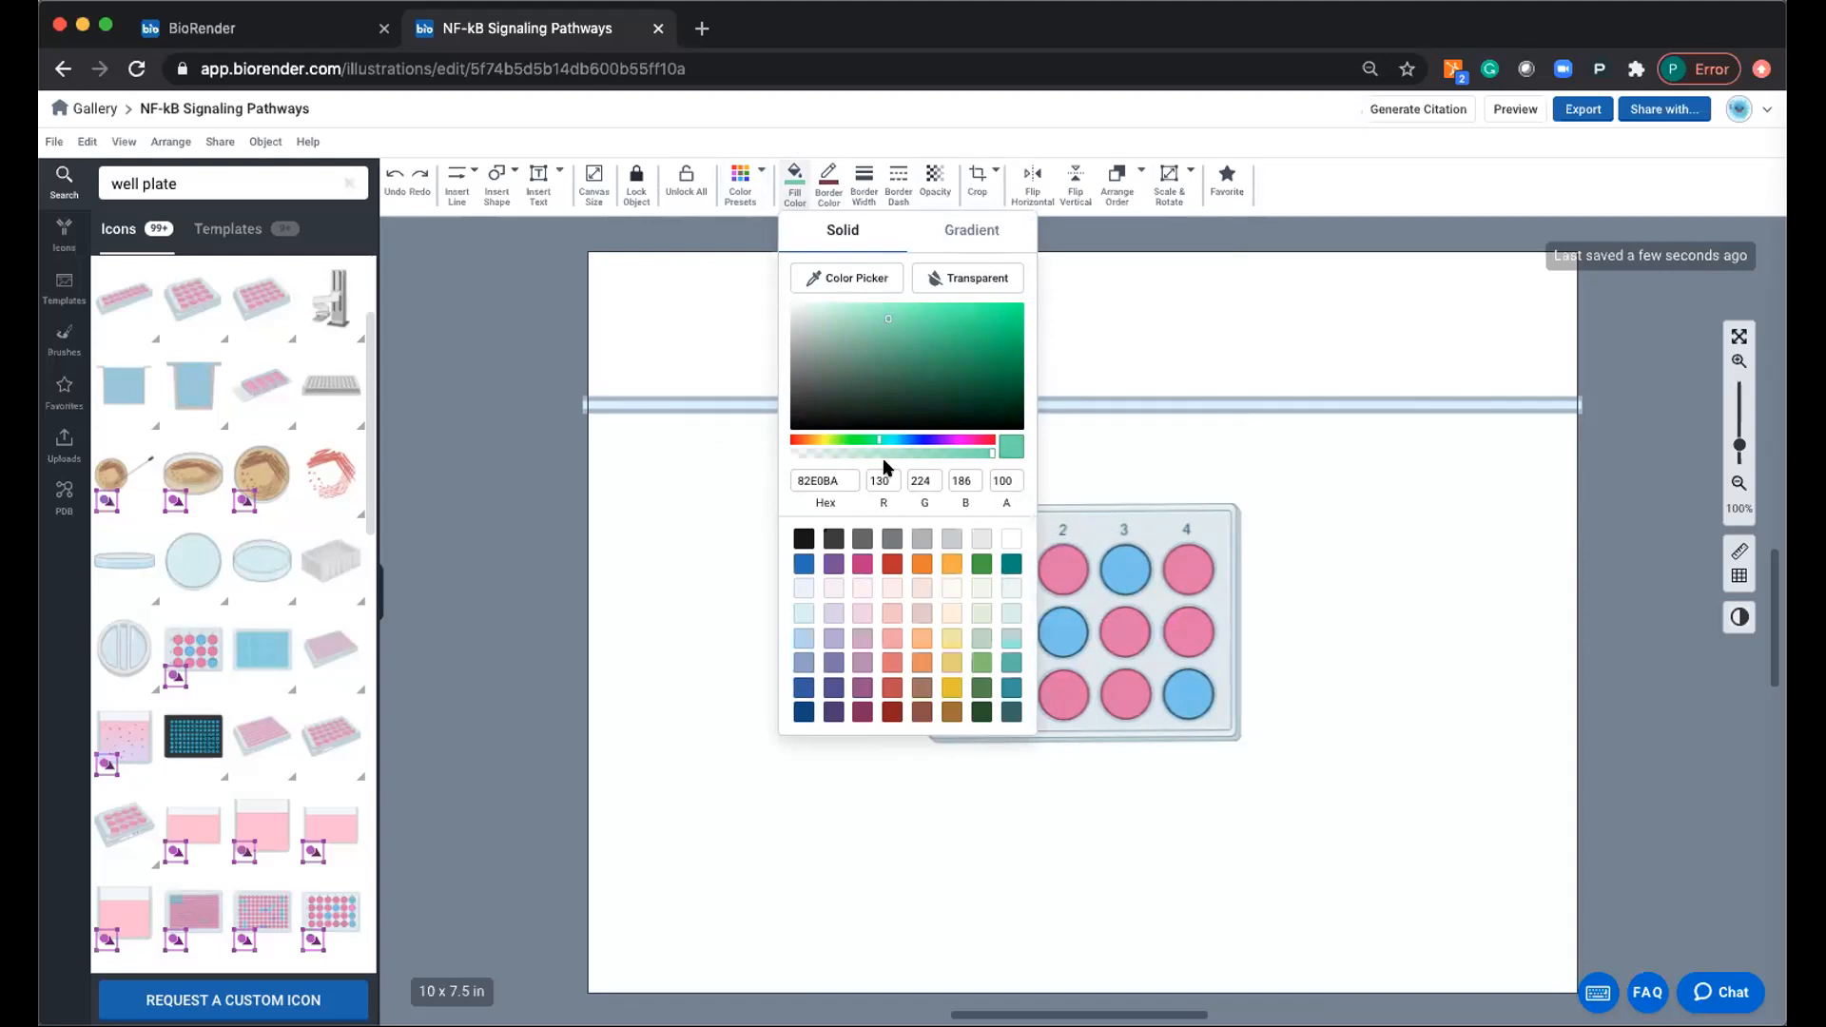
left_click_drag(877, 442, 853, 442)
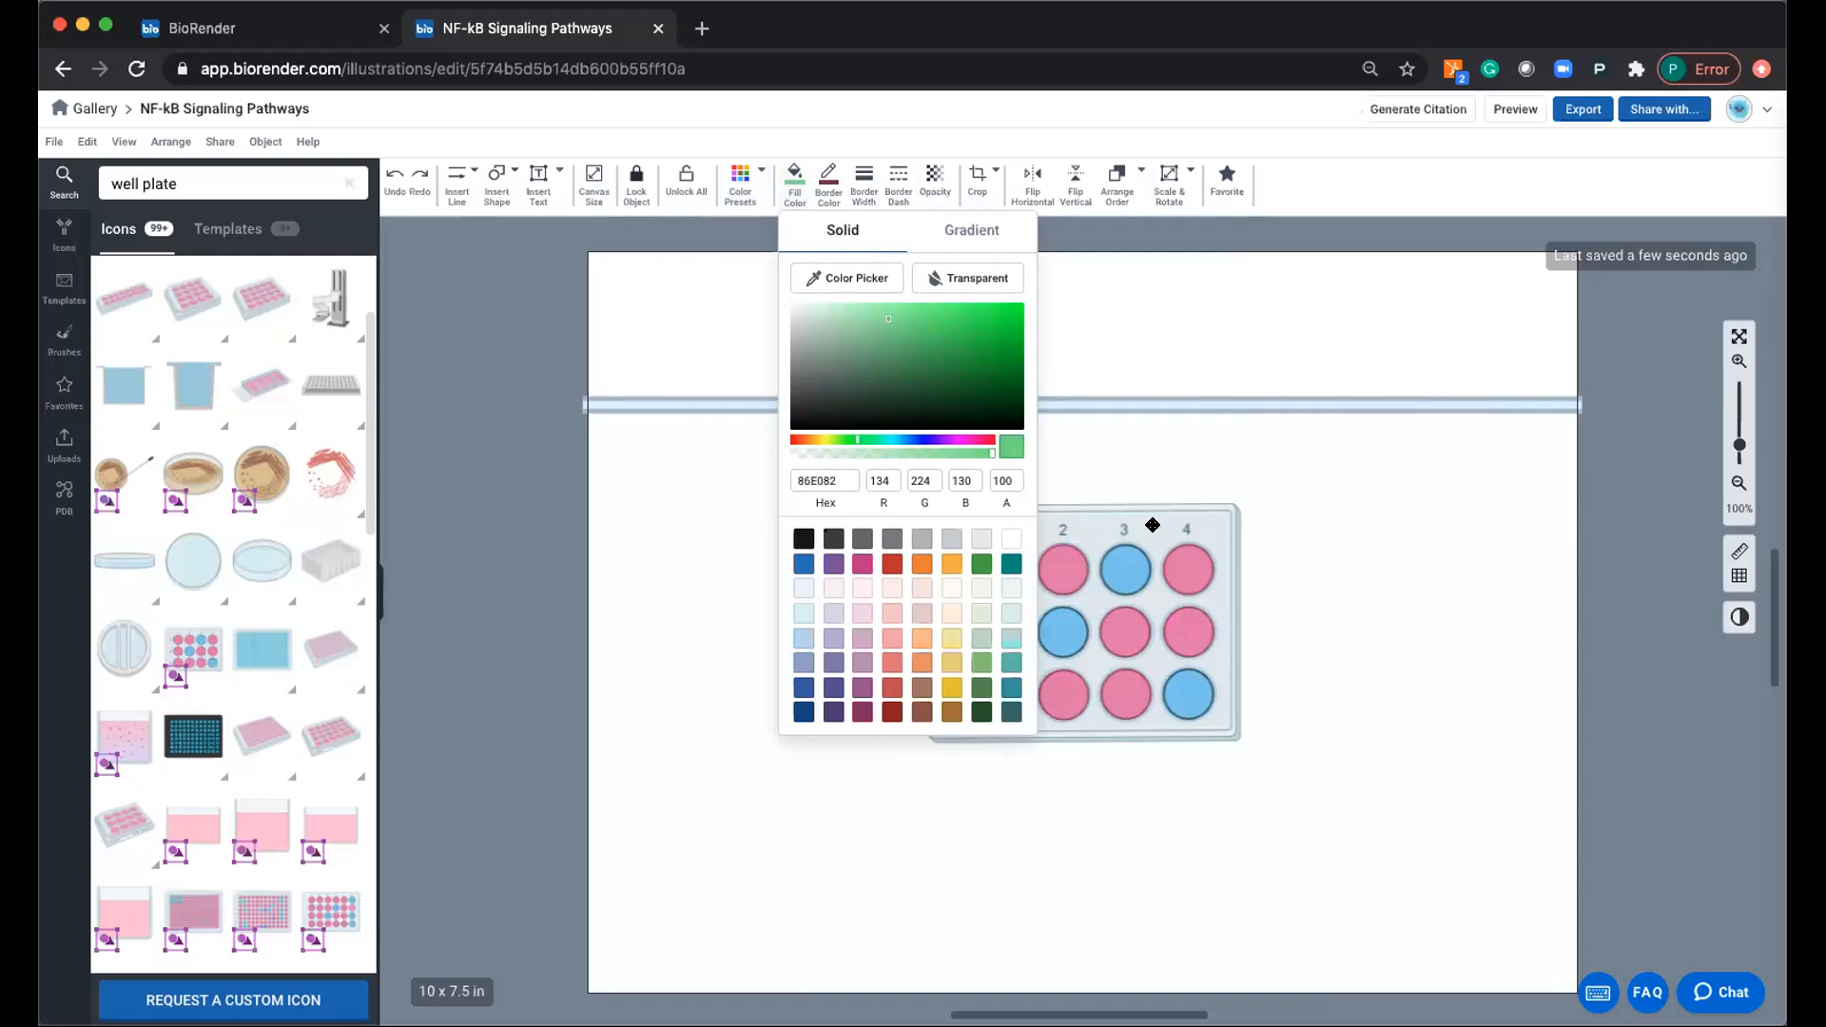
Delete the ungrouped well plate with its wells and try to place the editable 12-well plate again.
left_click(1119, 510)
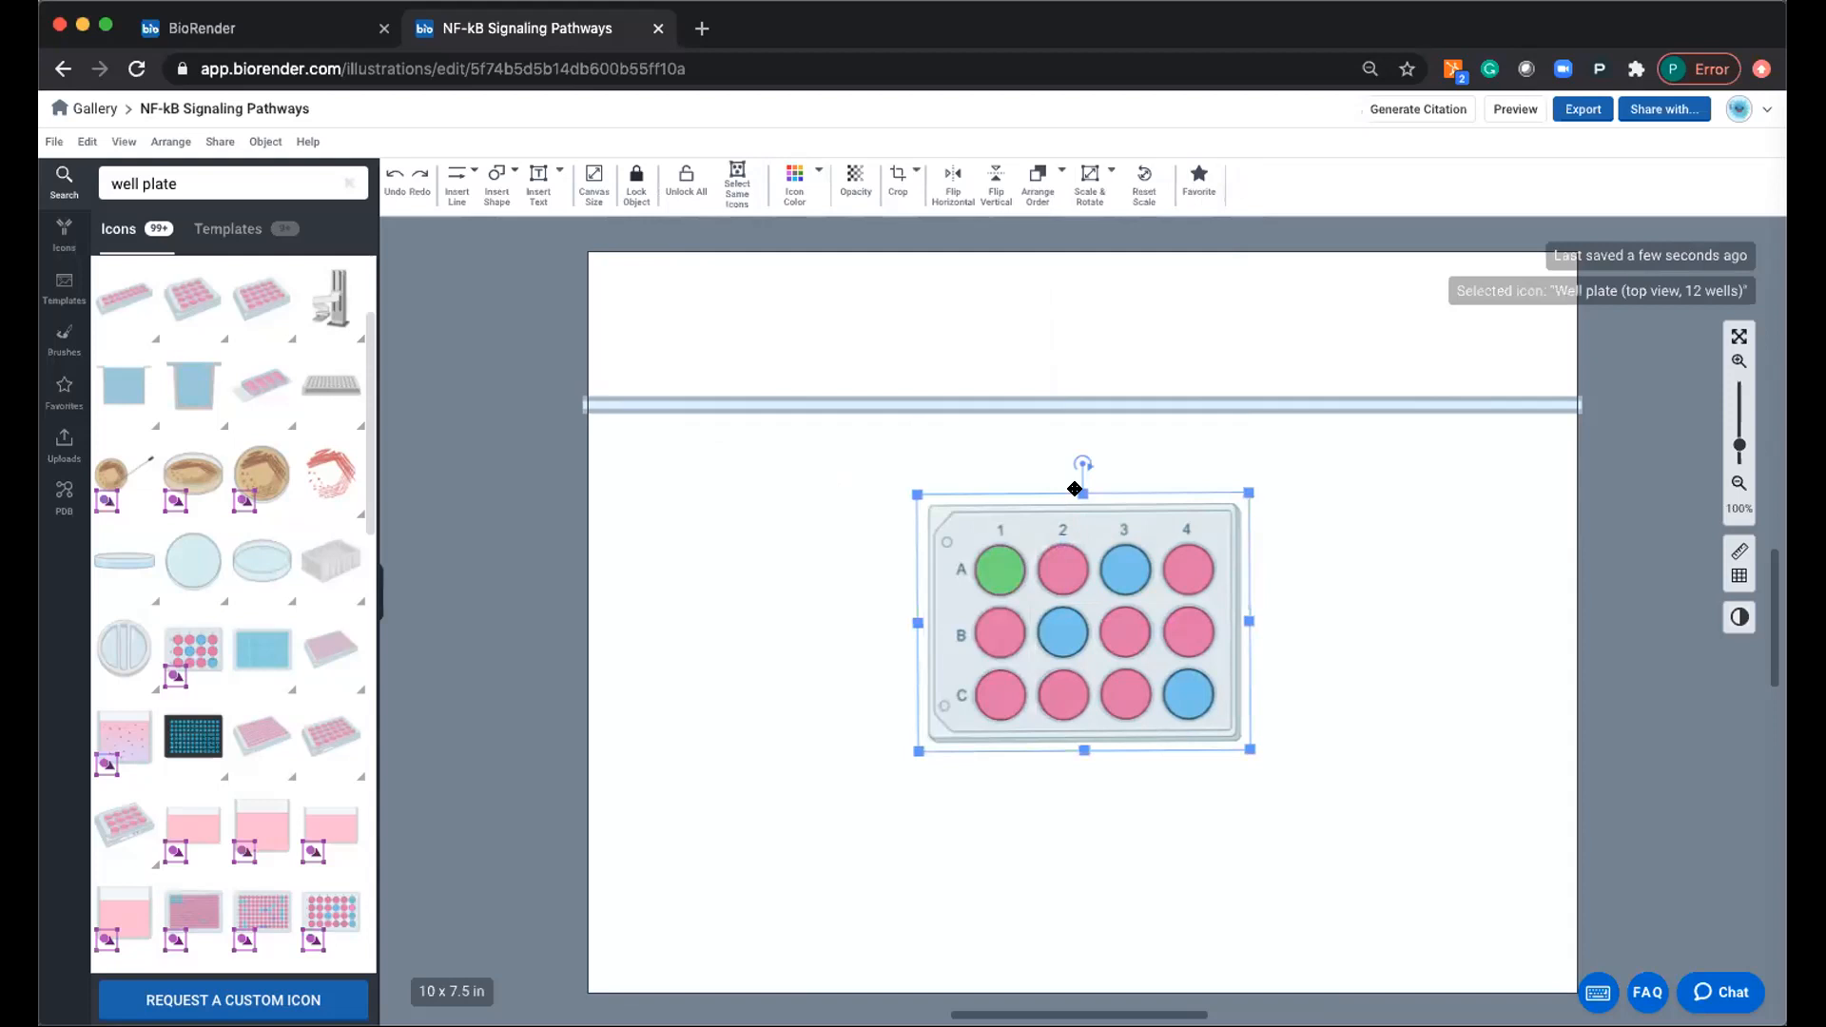
key("Delete")
left_click(1202, 734)
key("Delete")
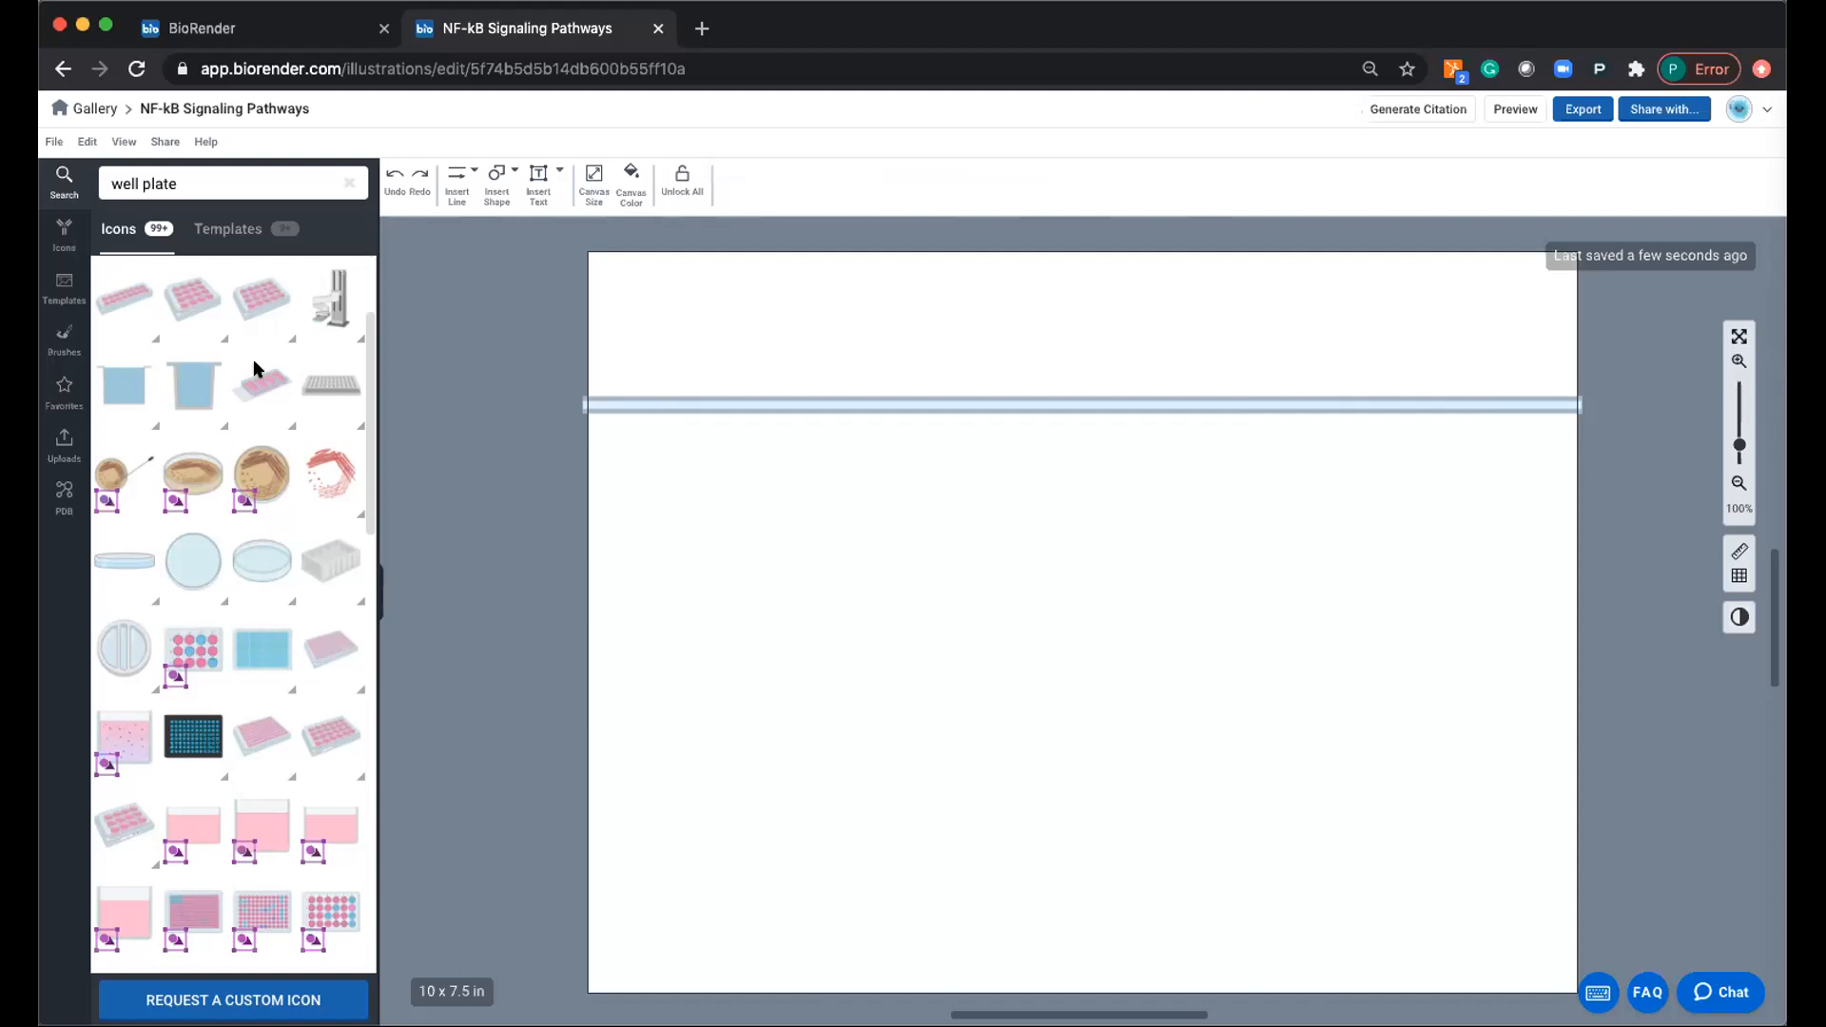
mouse_move(201, 646)
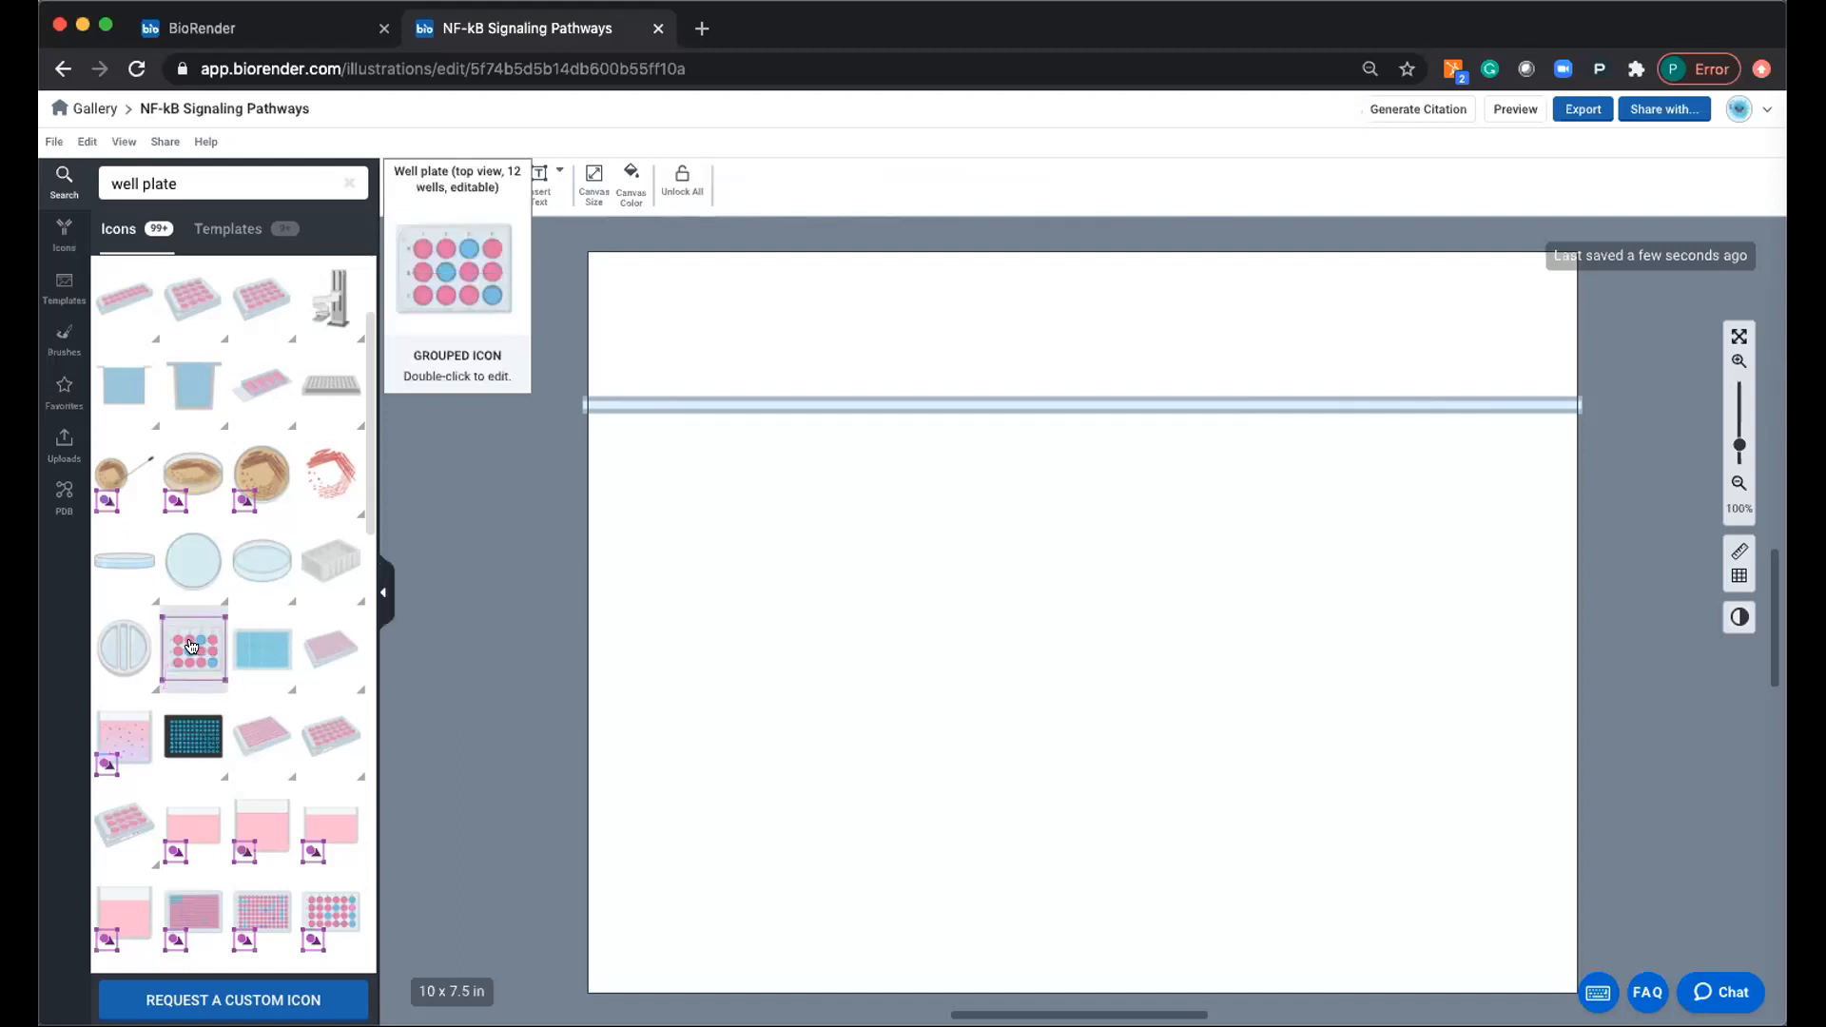
left_click_drag(191, 646, 1115, 595)
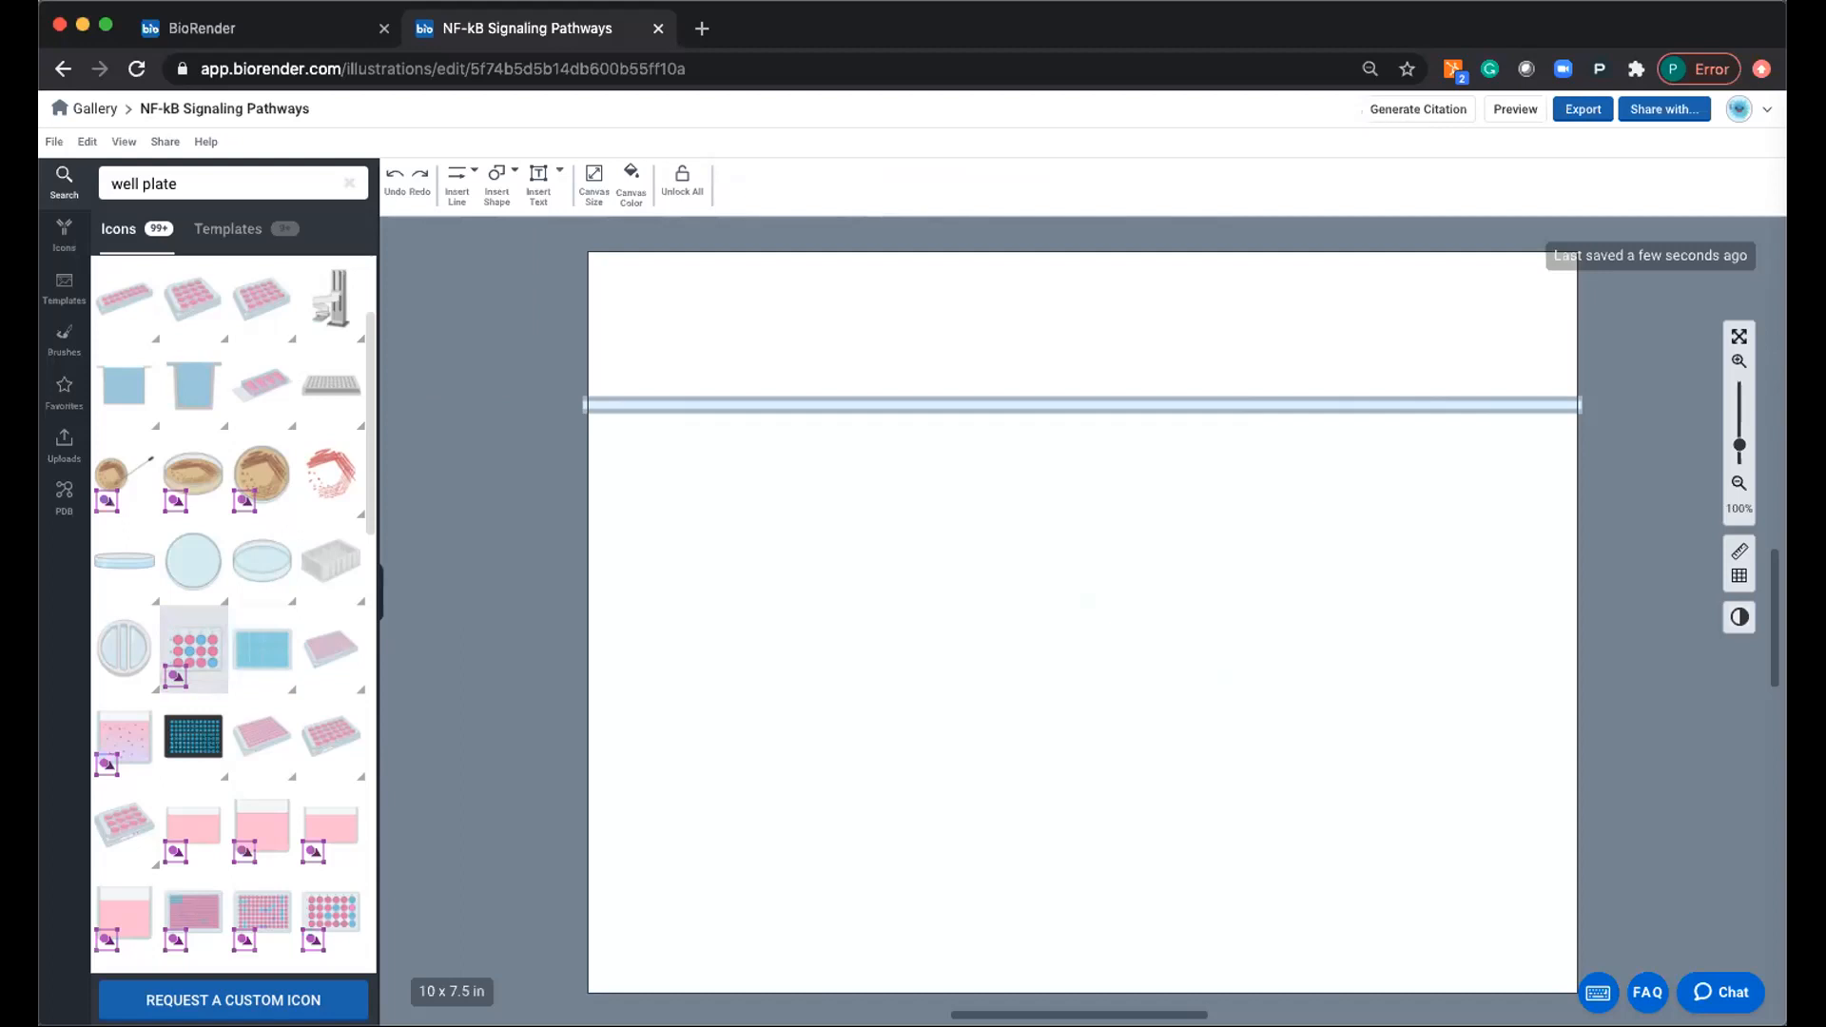
View the citation text for the figure and close the citation dialog.
left_click(1427, 111)
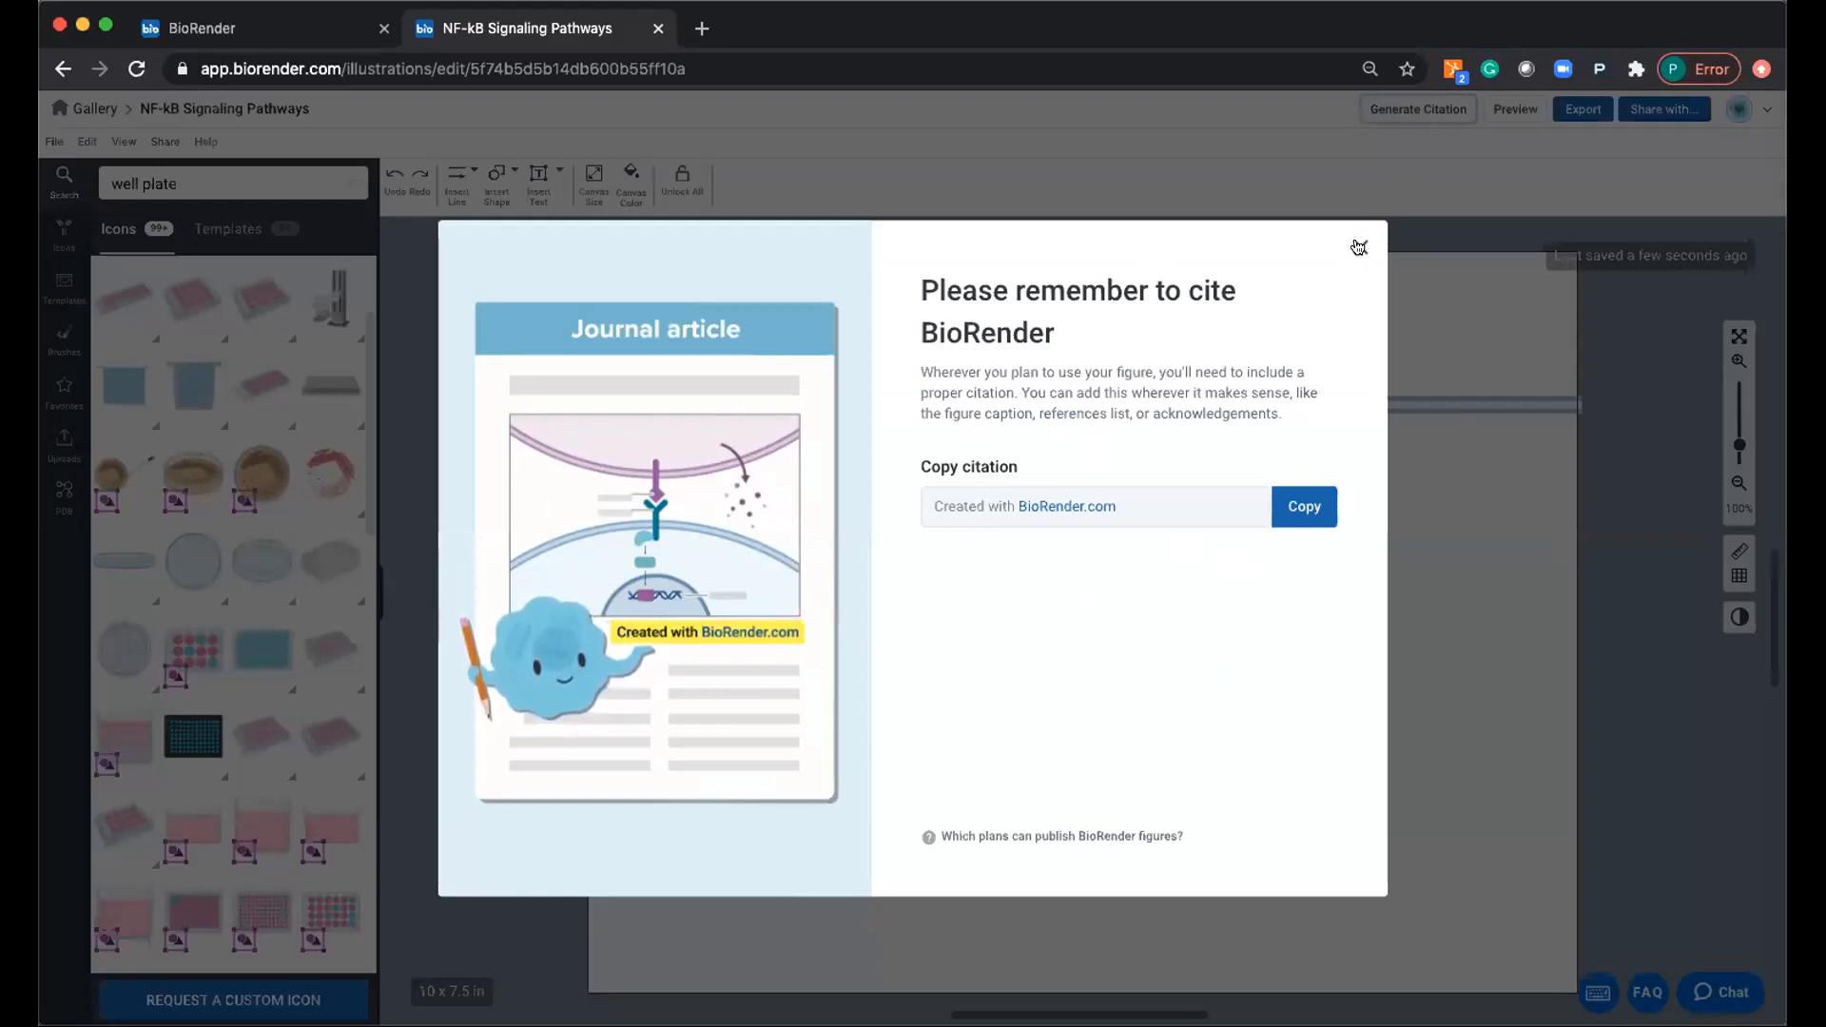
left_click(1358, 247)
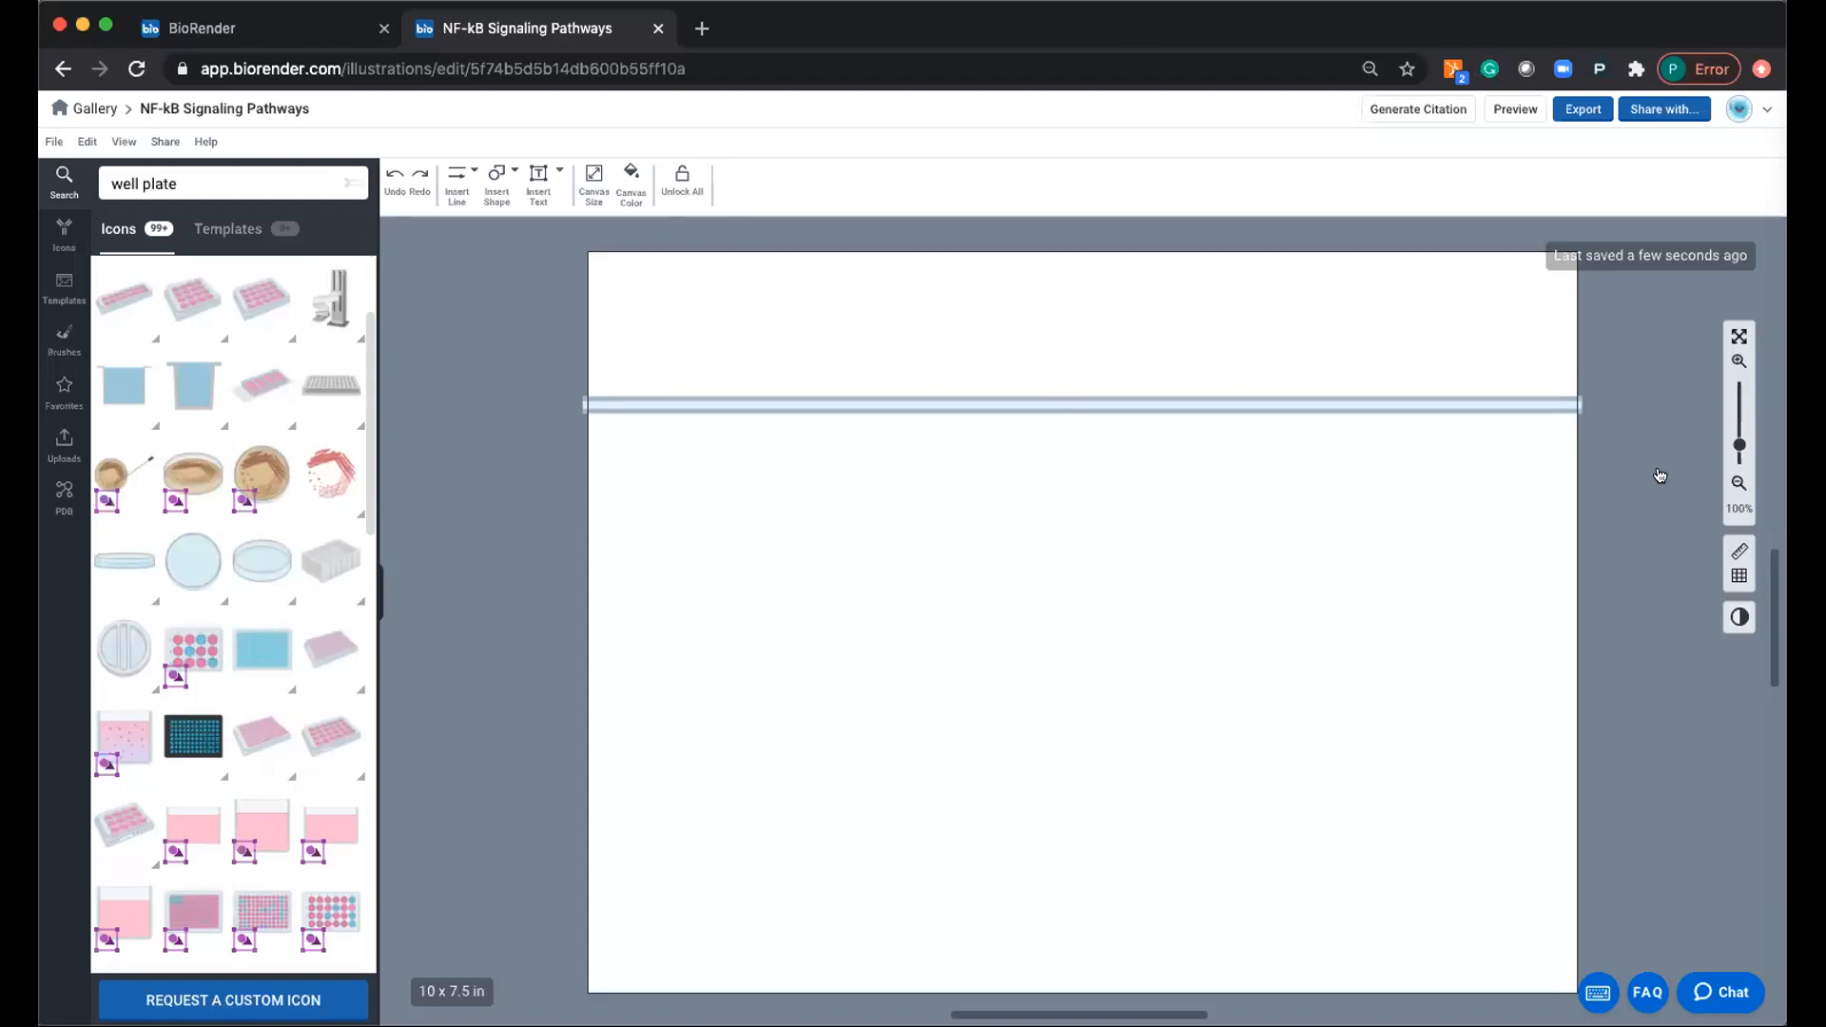
Undo the edits back to the complete NF-kB pathway diagram, and redo one edit to bring back the small DNA piece beside the nucleus.
left_click(388, 180)
left_click(388, 180)
left_click(388, 179)
left_click(388, 180)
left_click(388, 180)
left_click(388, 180)
left_click(388, 180)
left_click(388, 180)
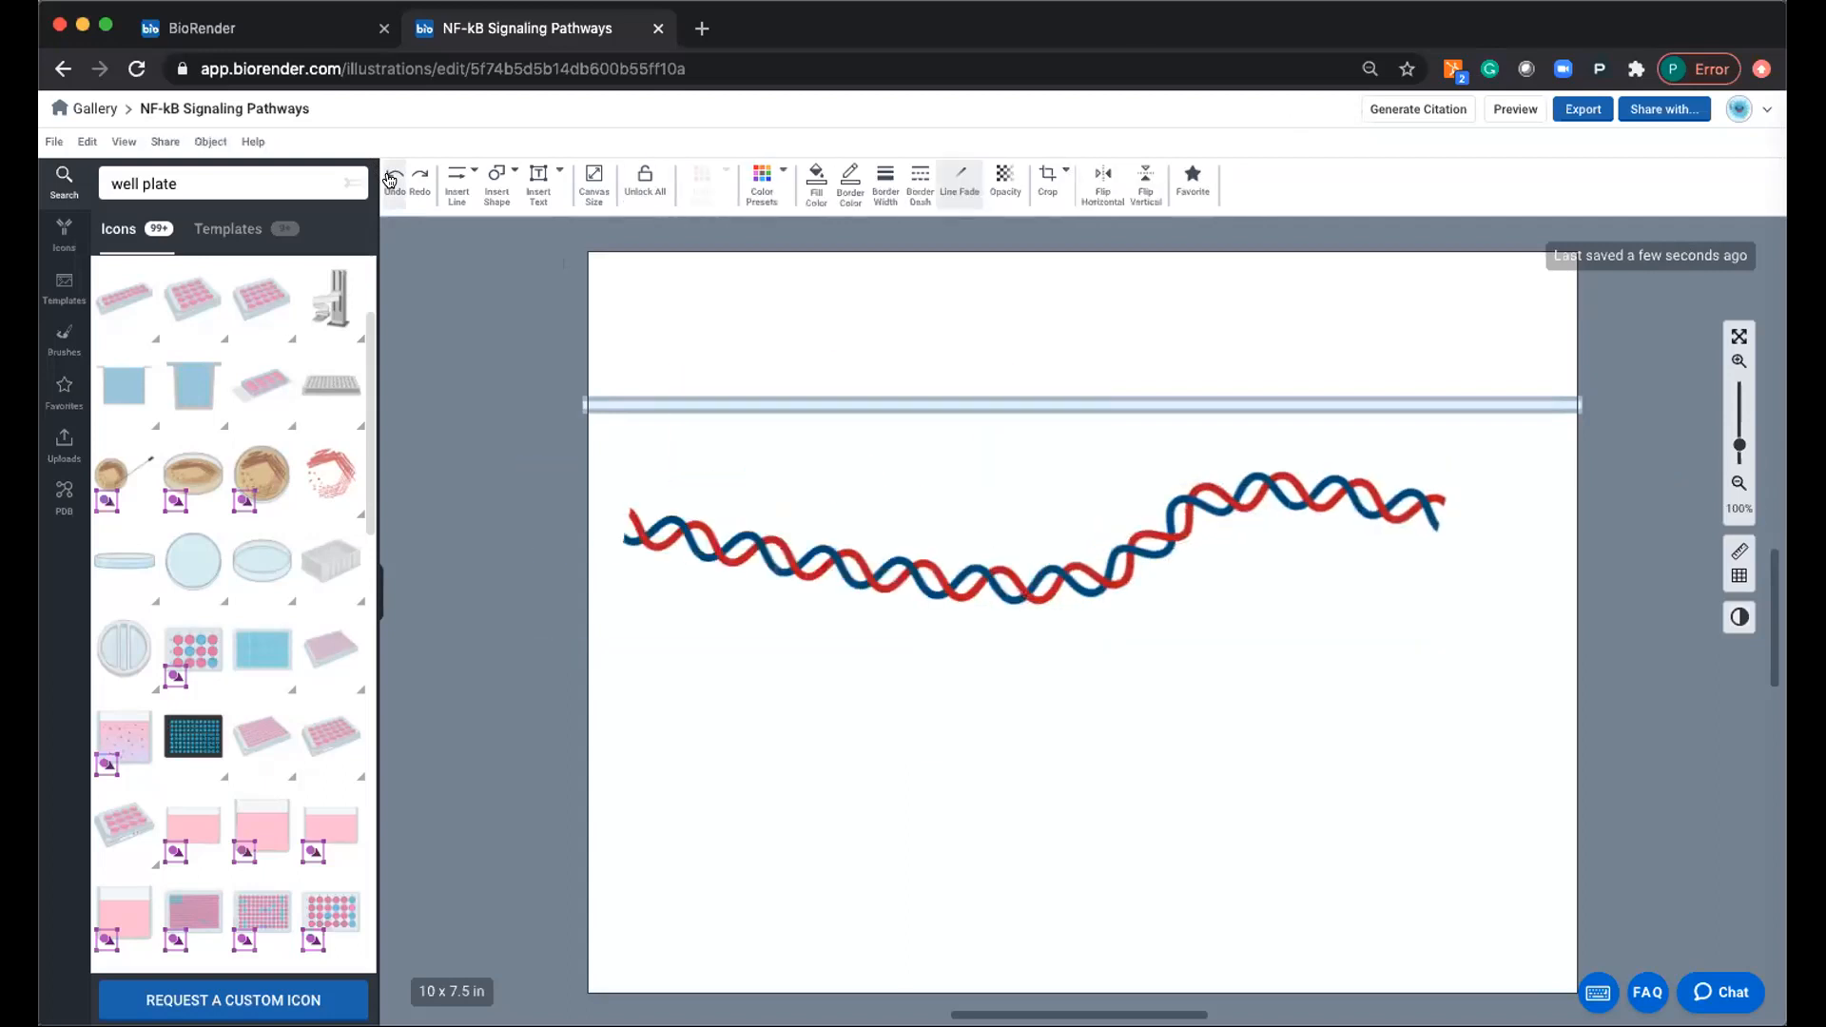
left_click(388, 179)
left_click(388, 180)
left_click(388, 180)
left_click(388, 180)
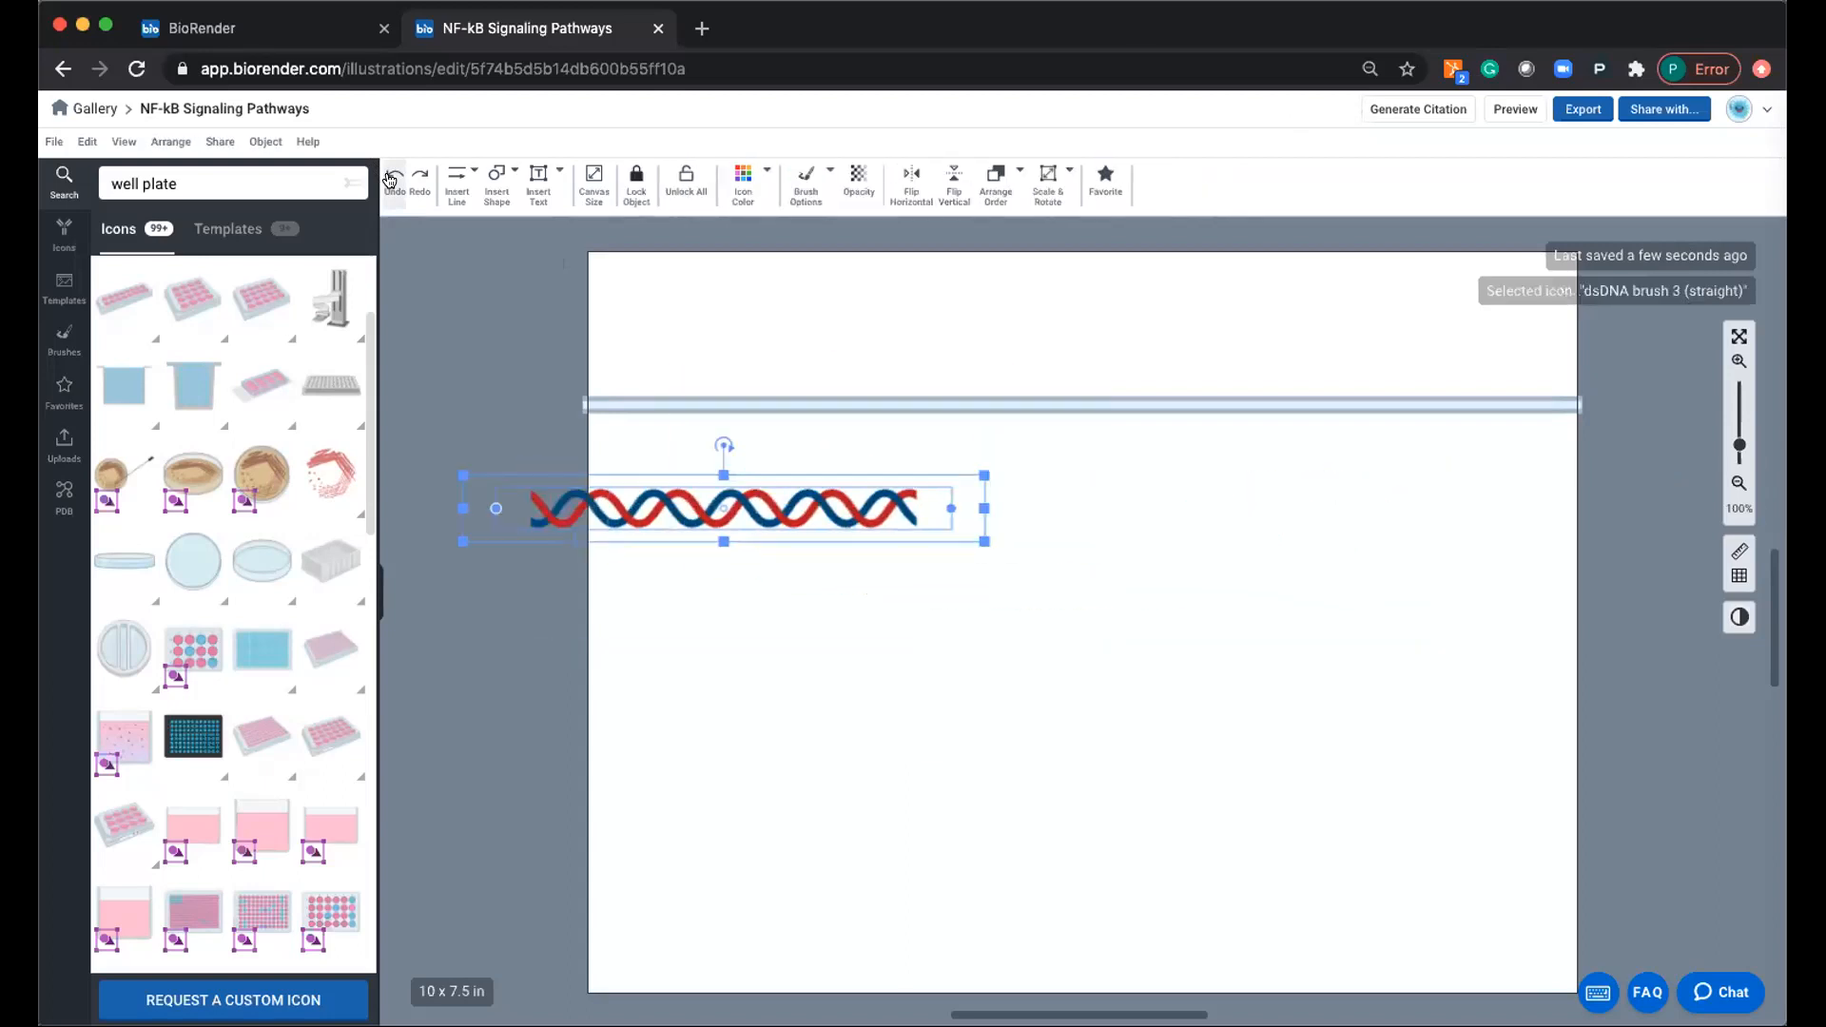
left_click(388, 179)
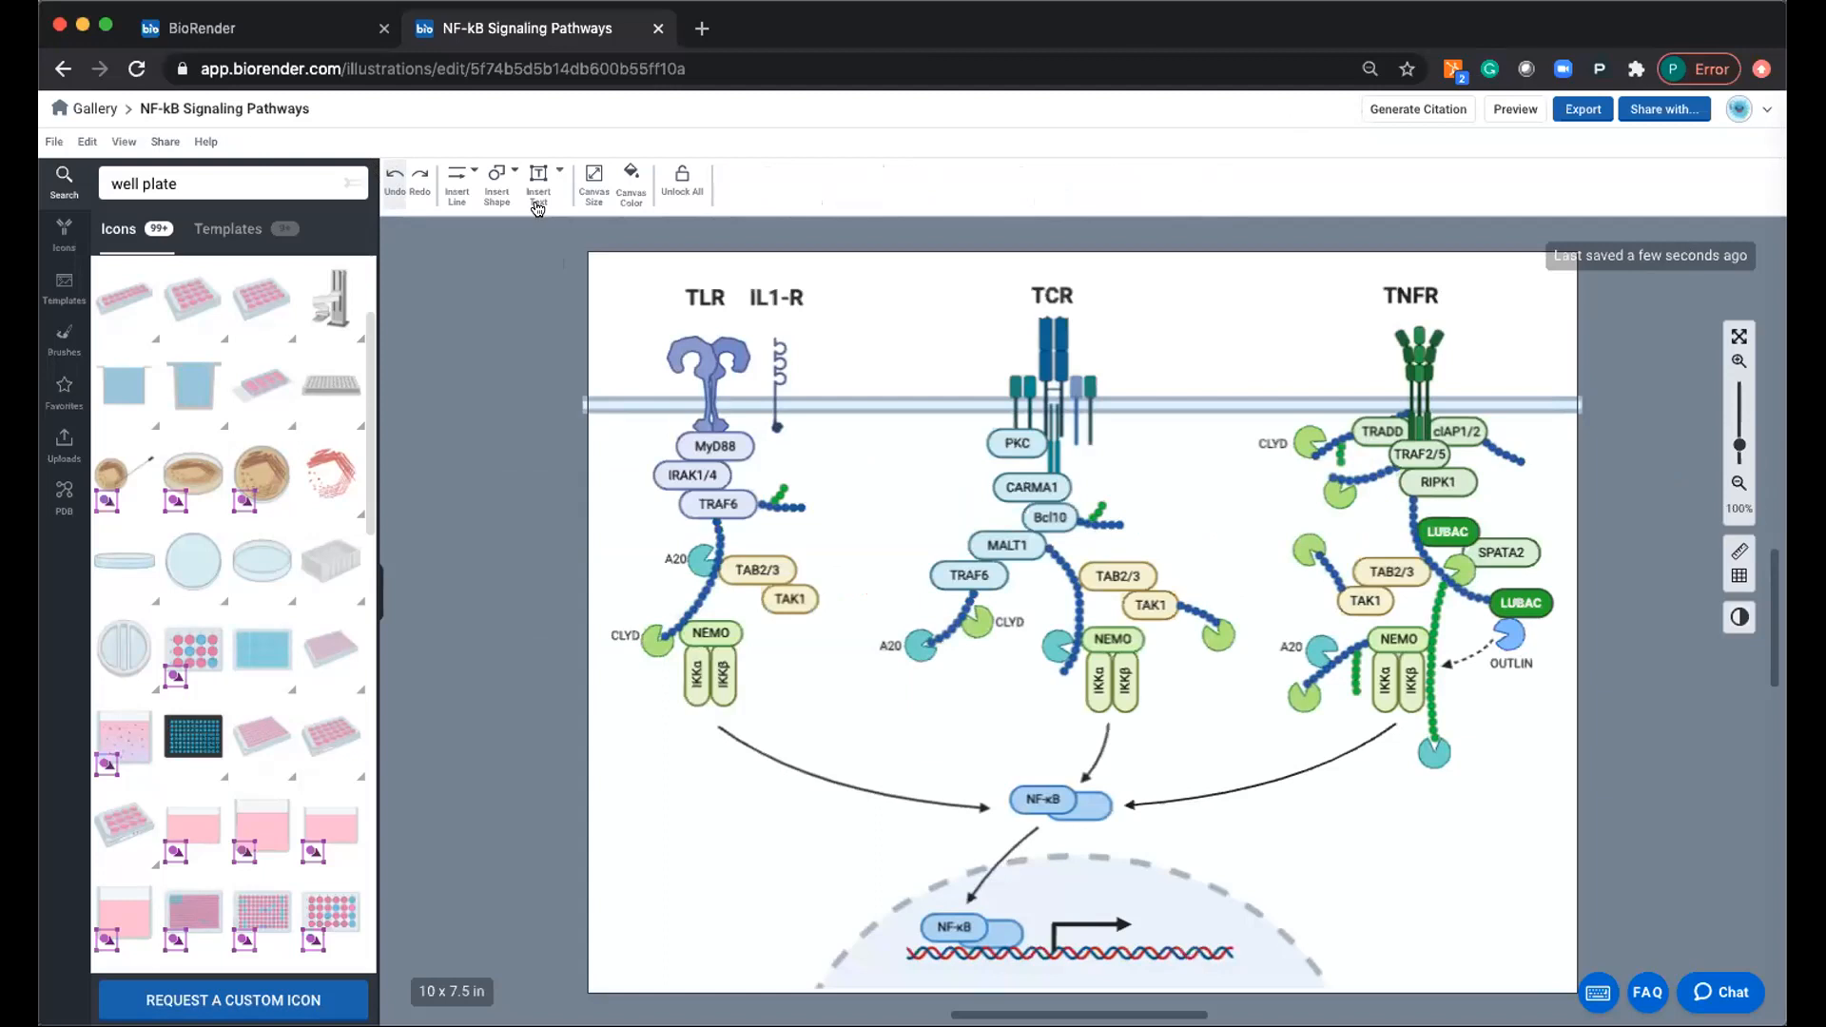
left_click(428, 195)
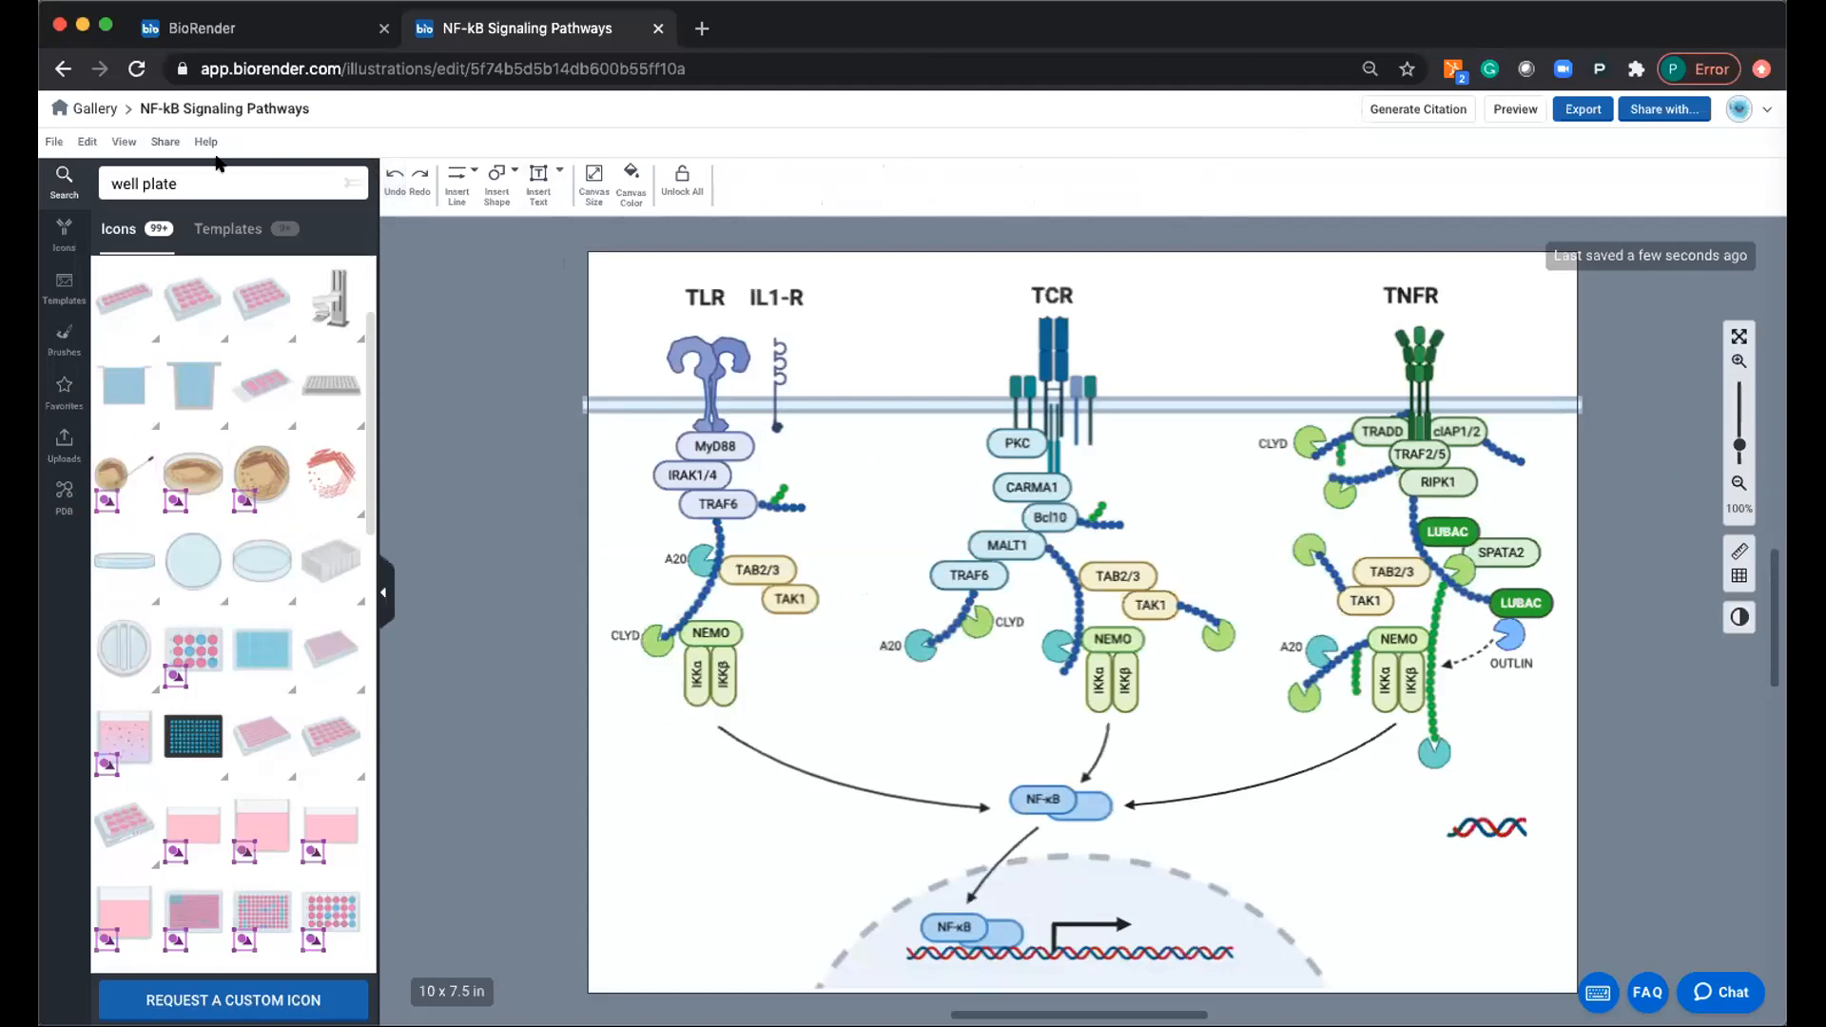
Open the 6SOF protein preset in the PDB Builder, look through its structure styles and close the builder without saving.
left_click(80, 501)
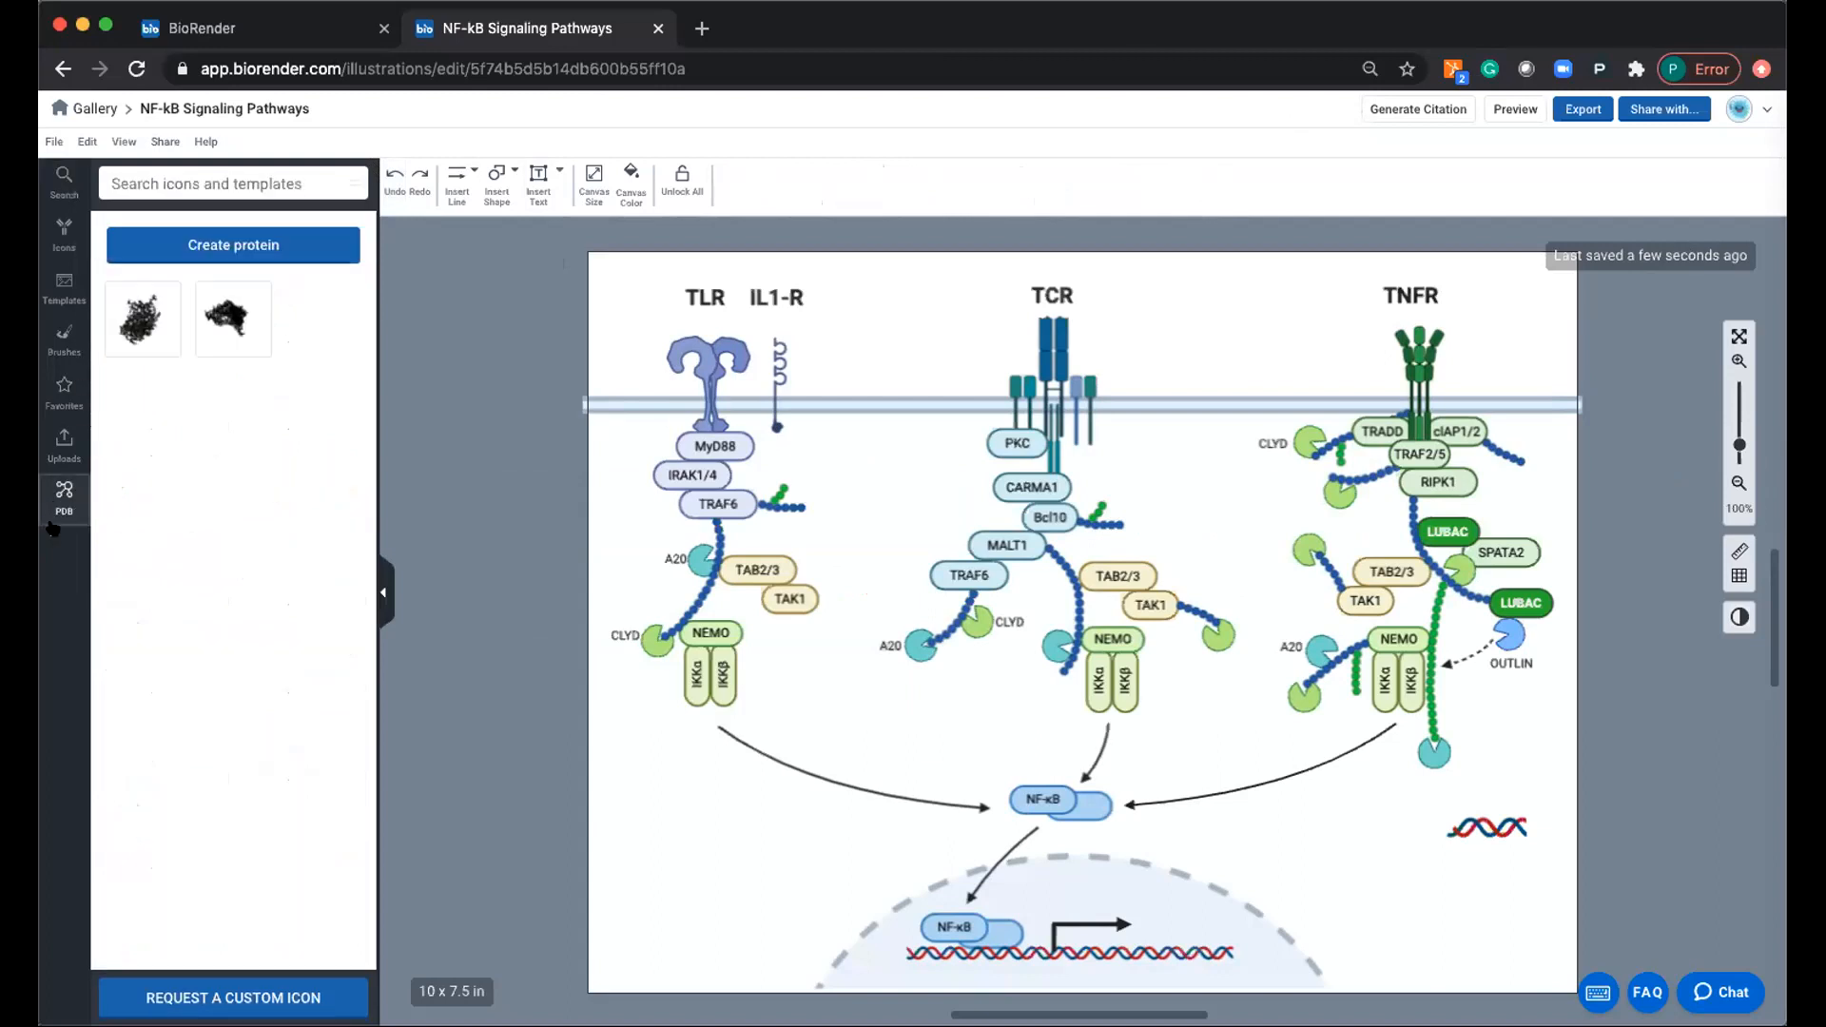
left_click(209, 251)
left_click(904, 499)
left_click(894, 440)
left_click(956, 718)
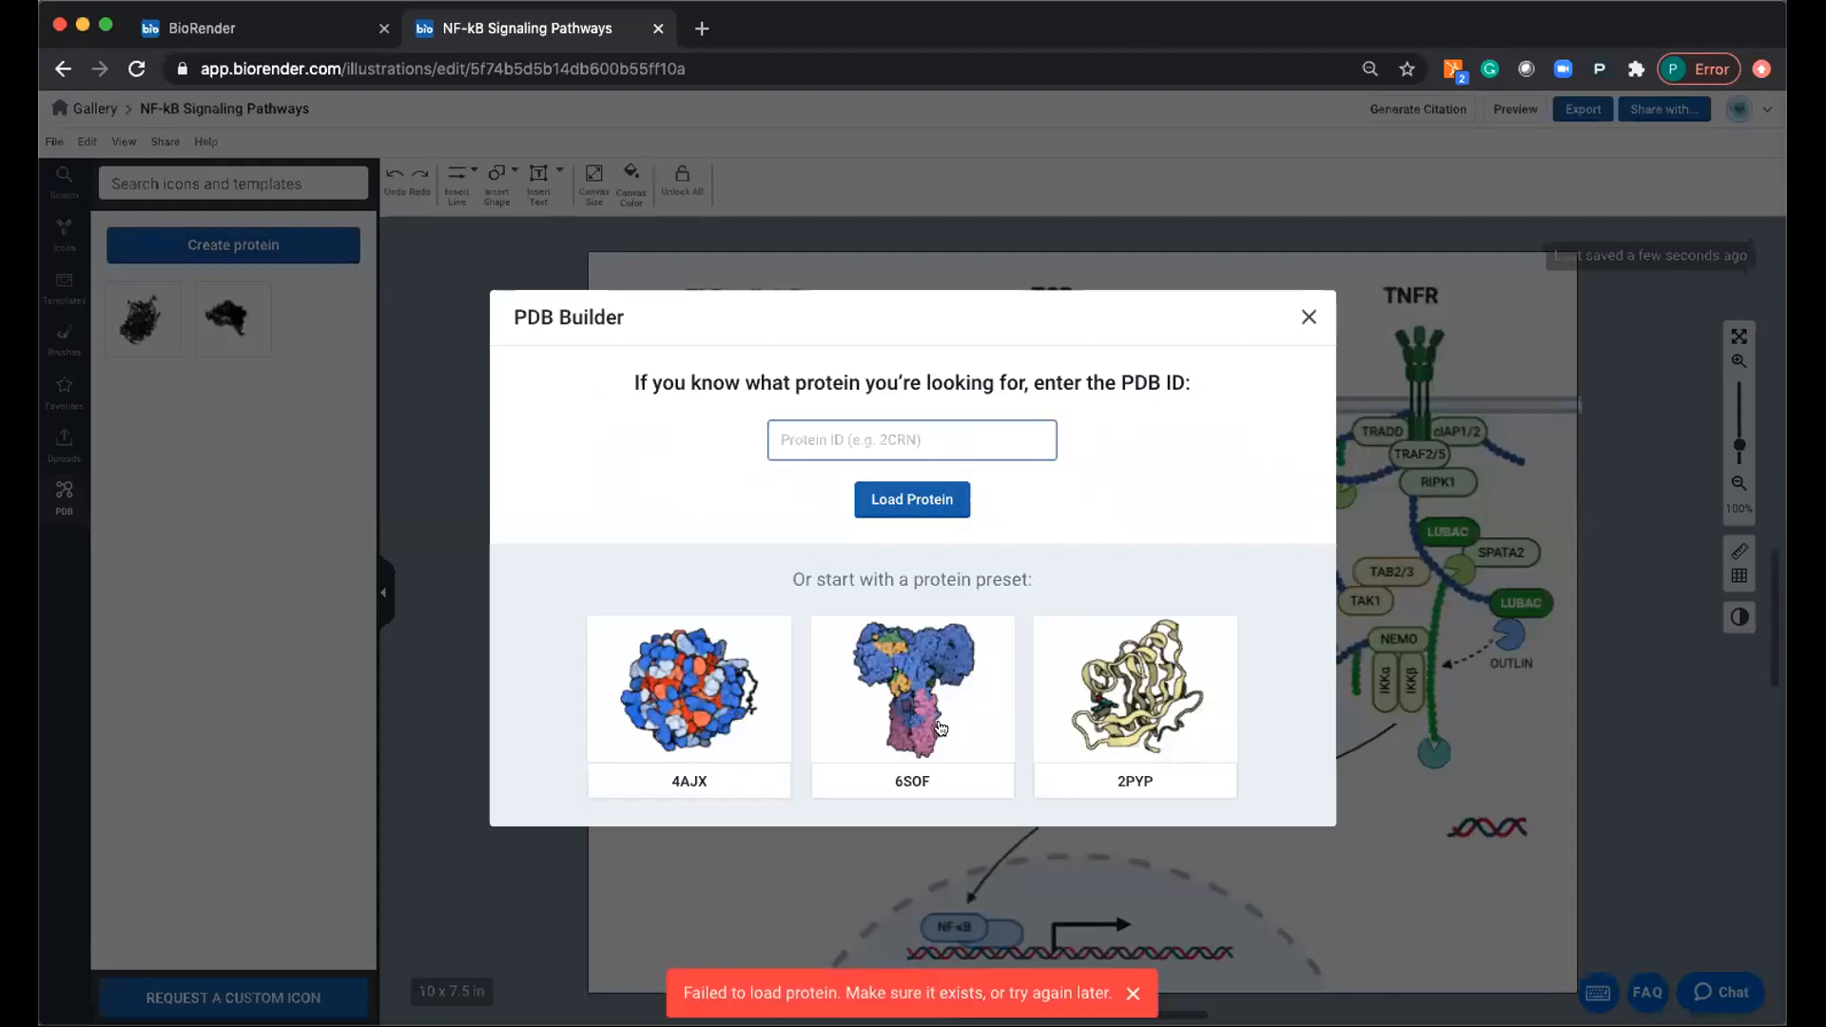
scroll(666, 476, "down", 1)
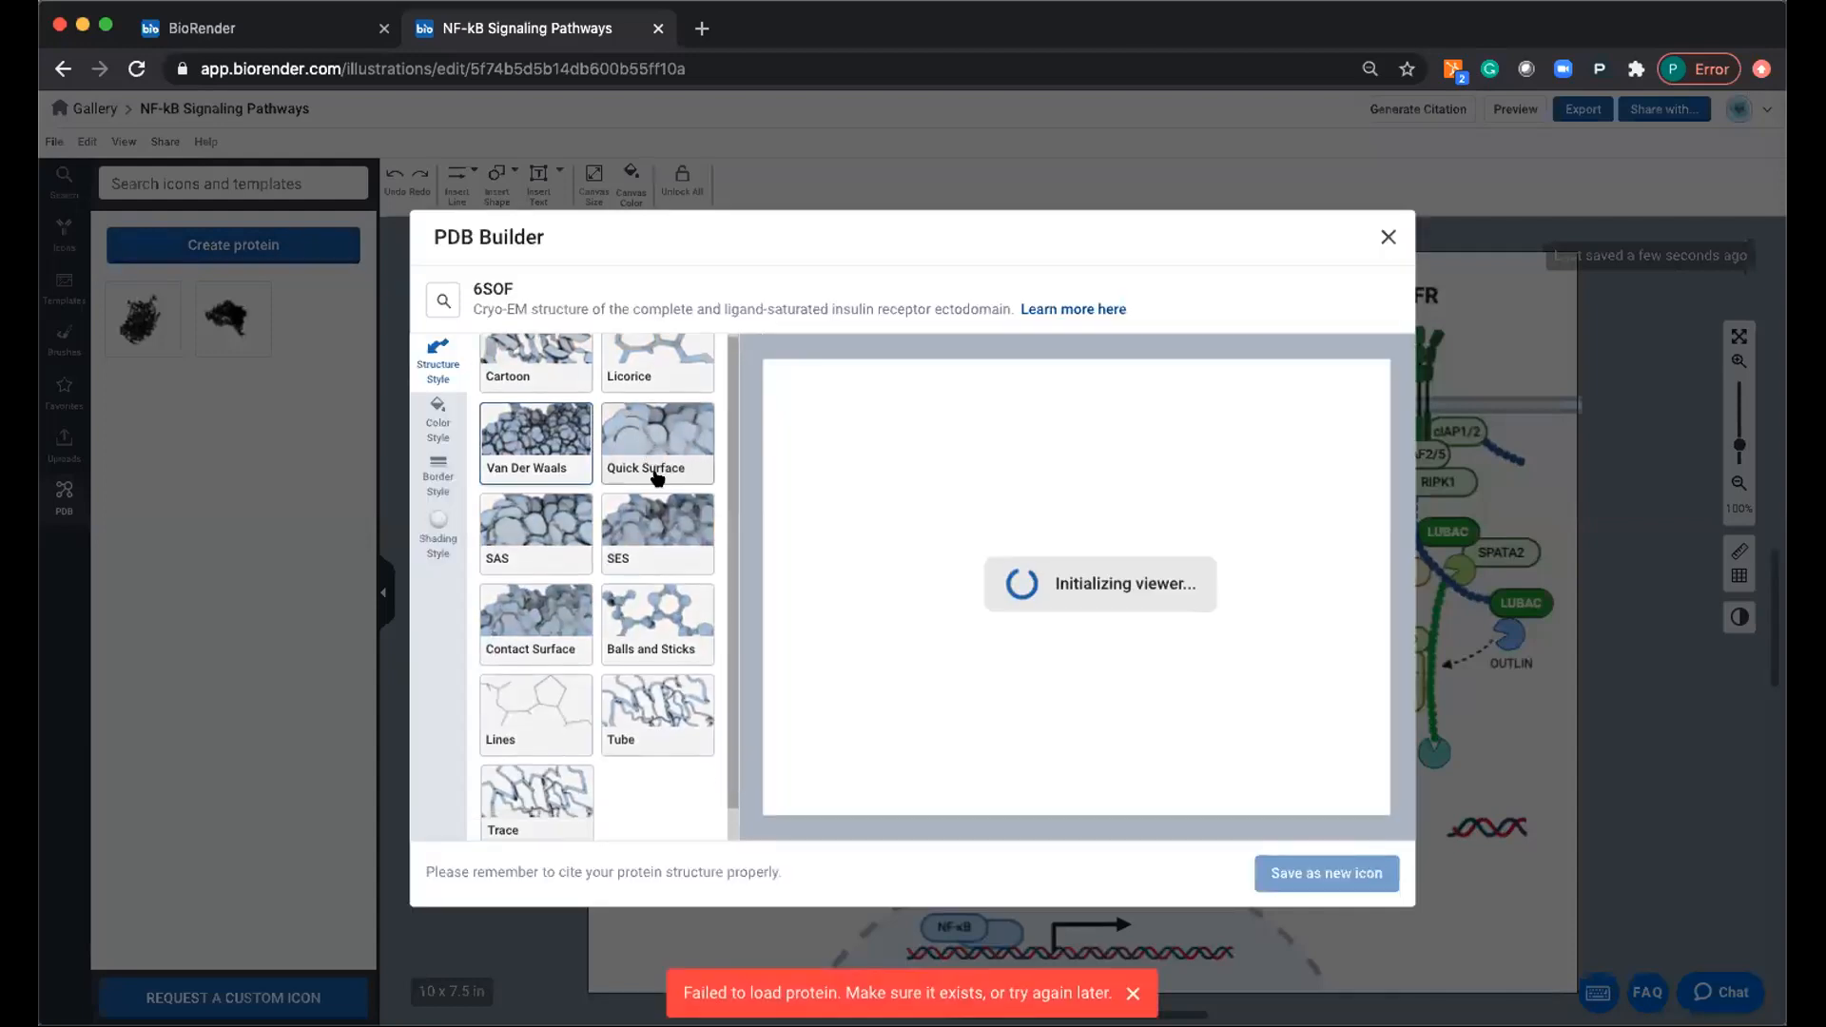
scroll(572, 624, "up", 1)
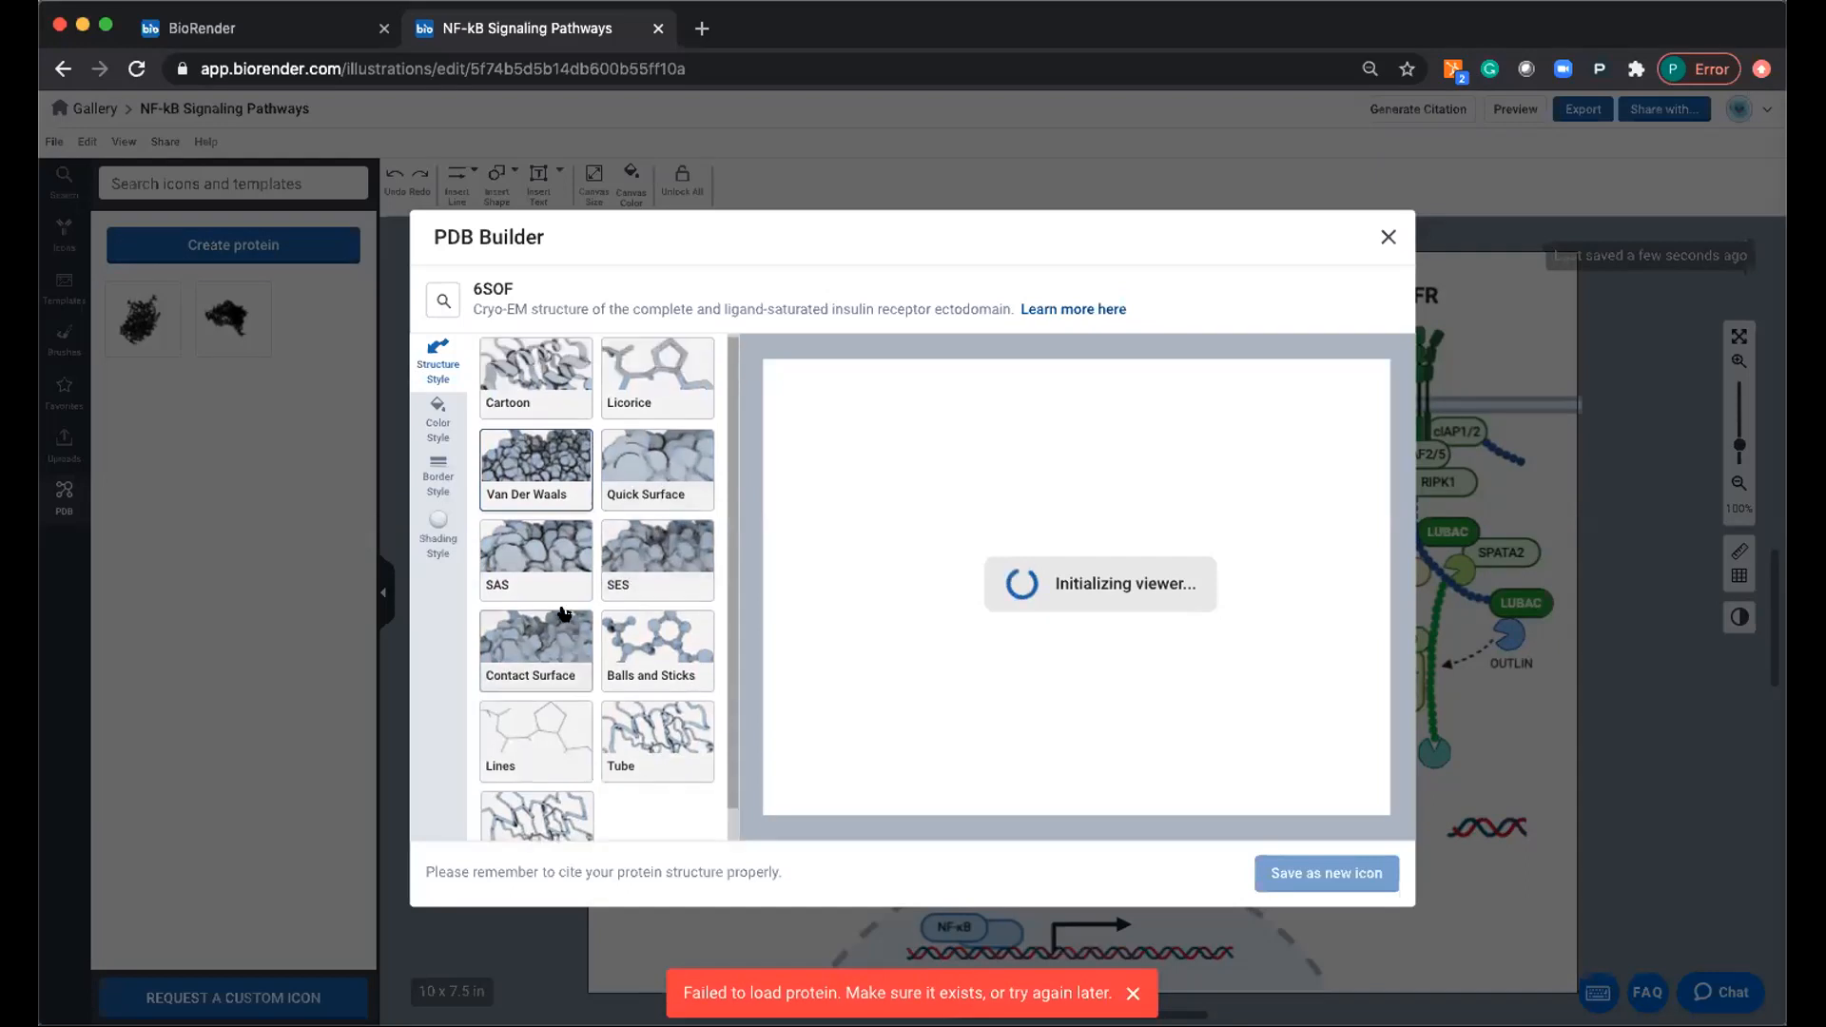
left_click(1387, 235)
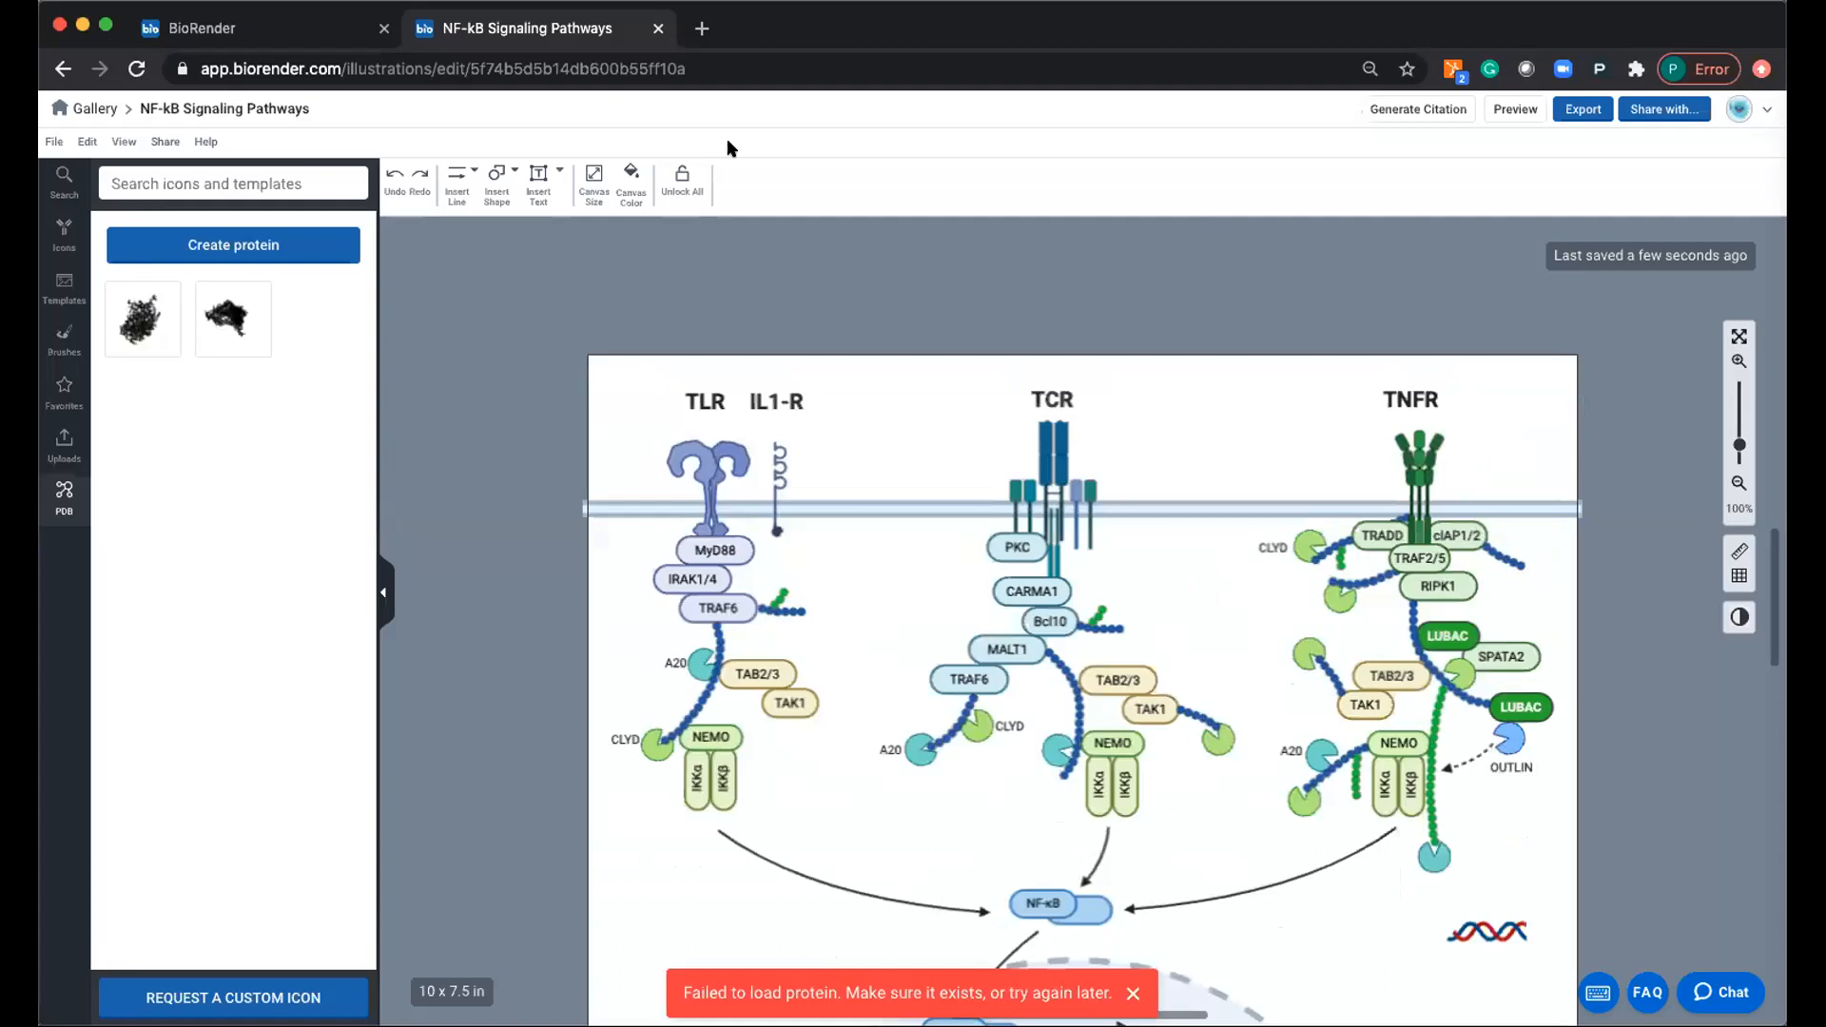
Return to the icon library and search it for "ligo".
left_click(64, 445)
left_click(65, 233)
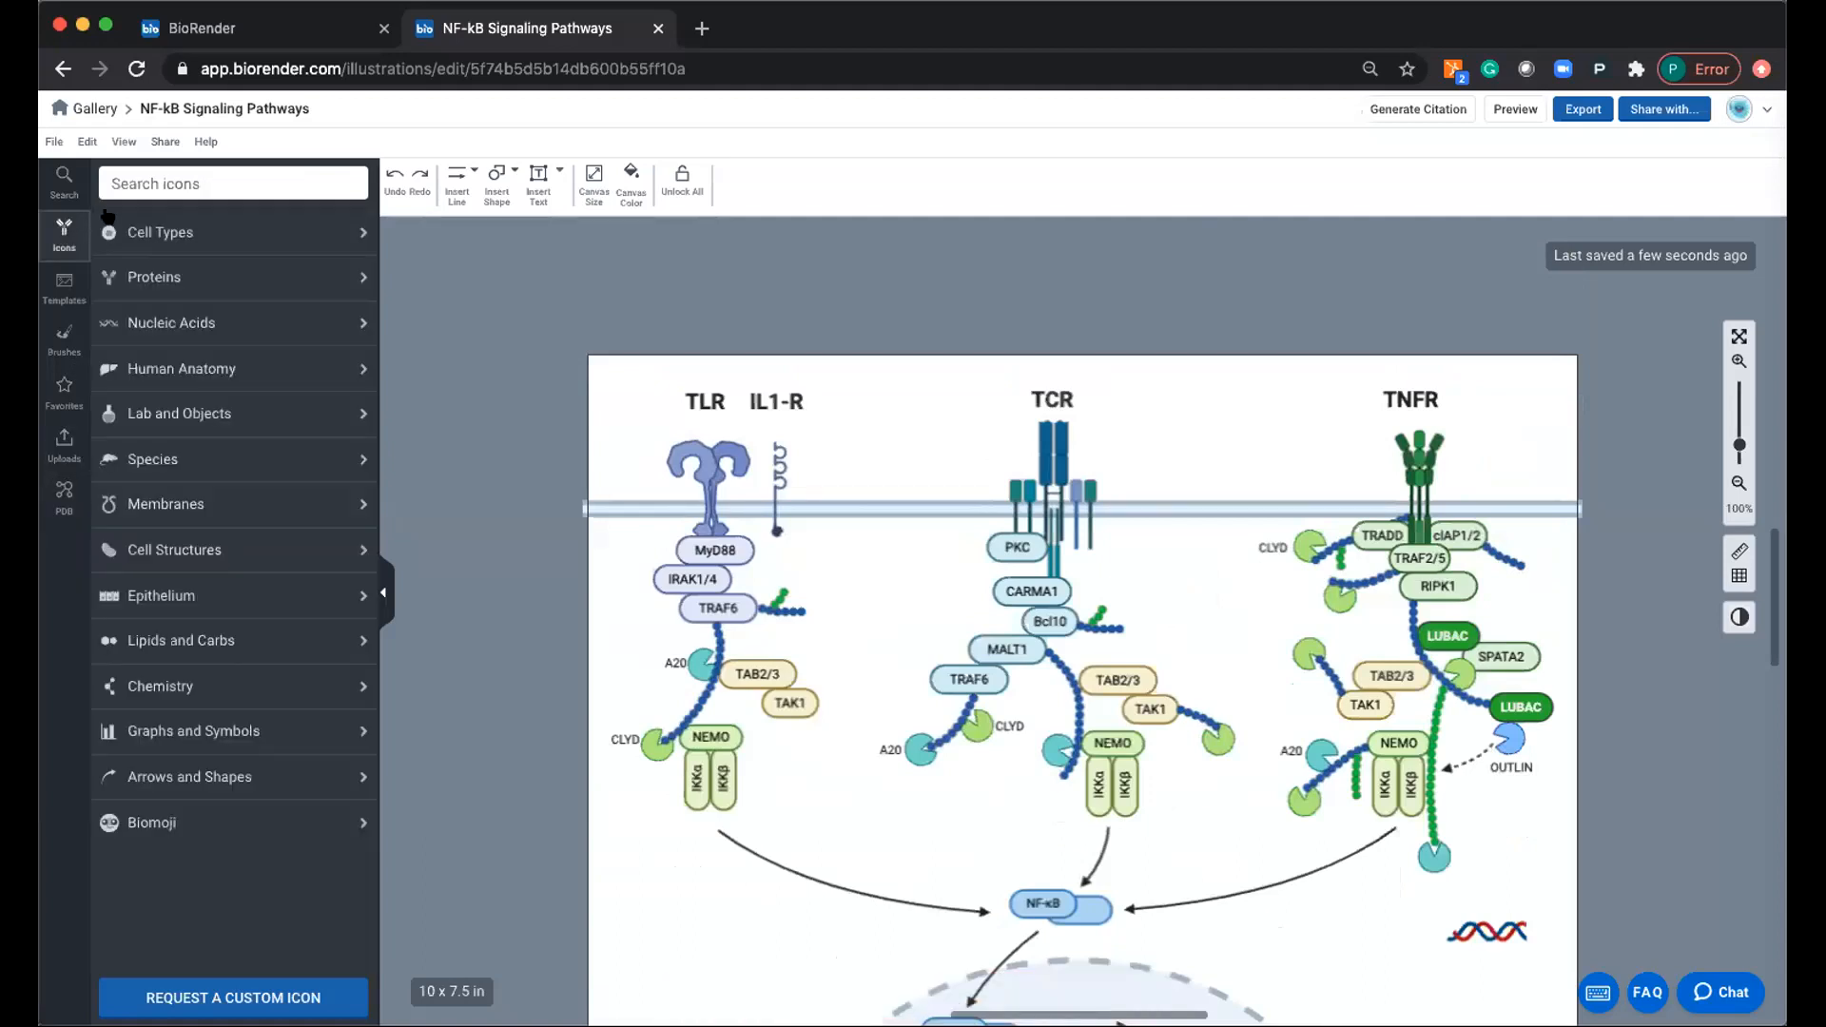
left_click(208, 178)
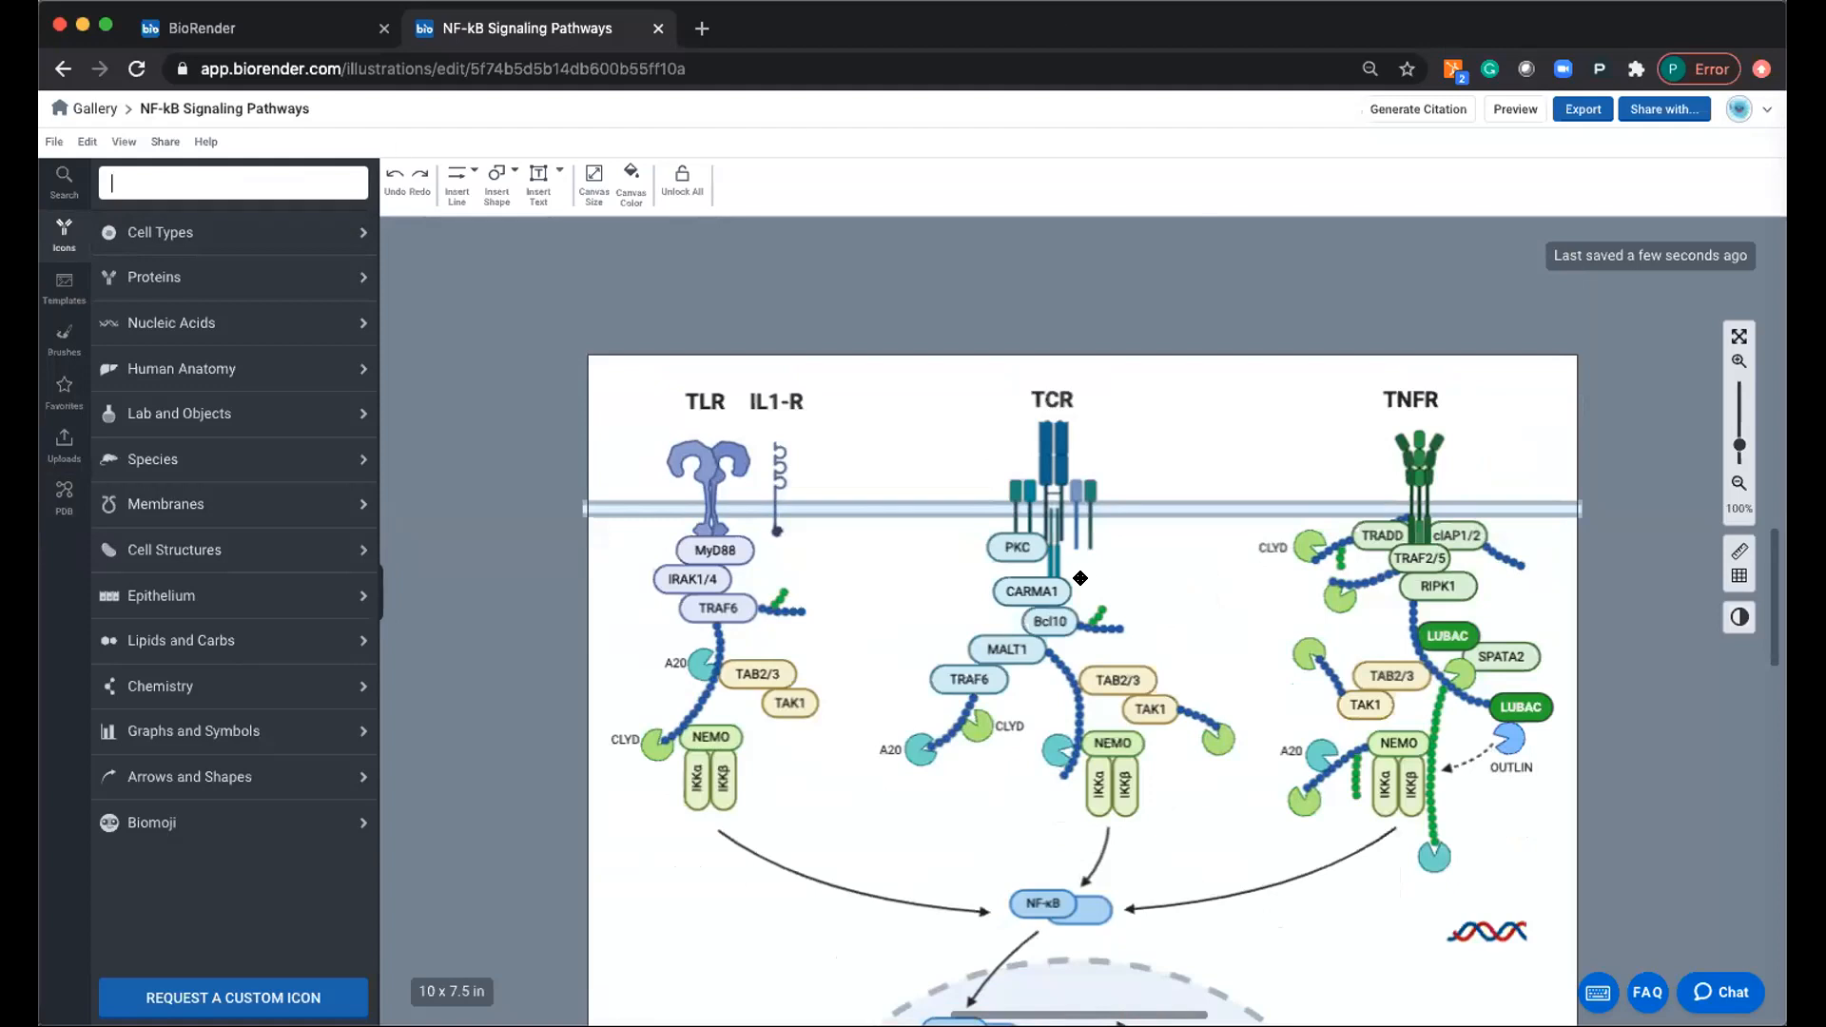
scroll(1080, 578, "down", 3)
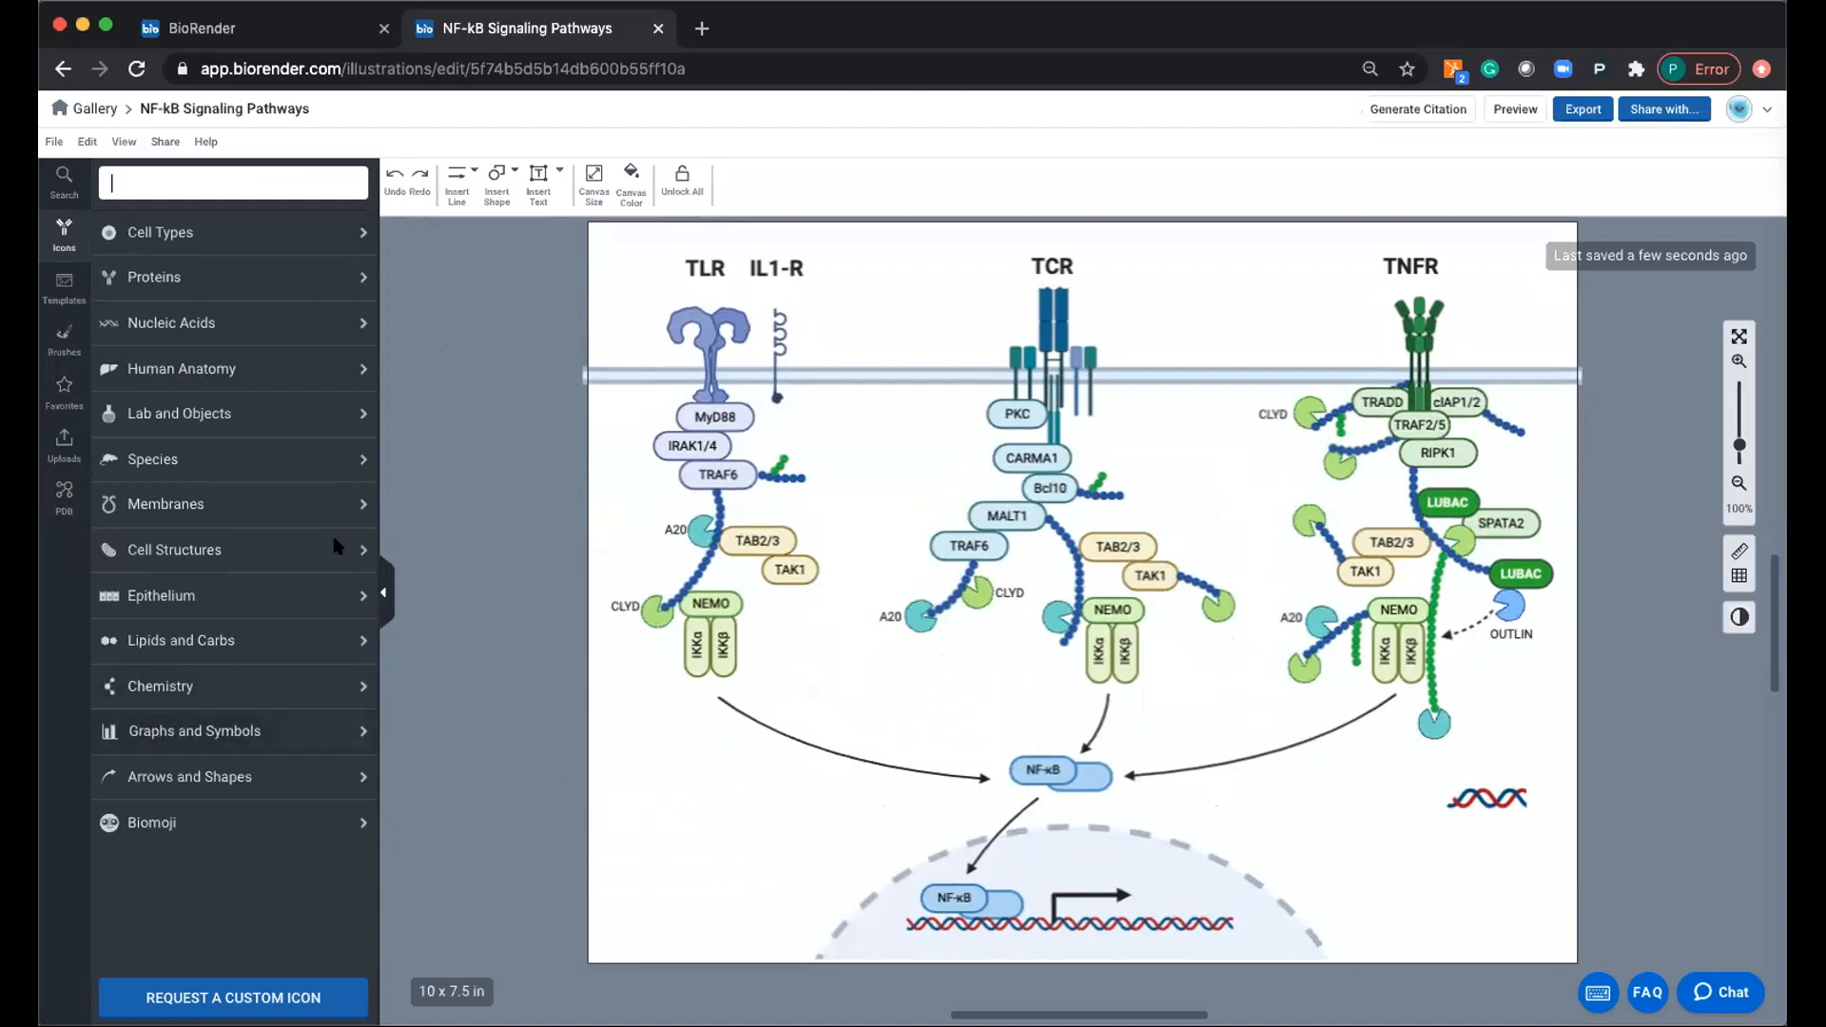
left_click(206, 180)
type("ligo")
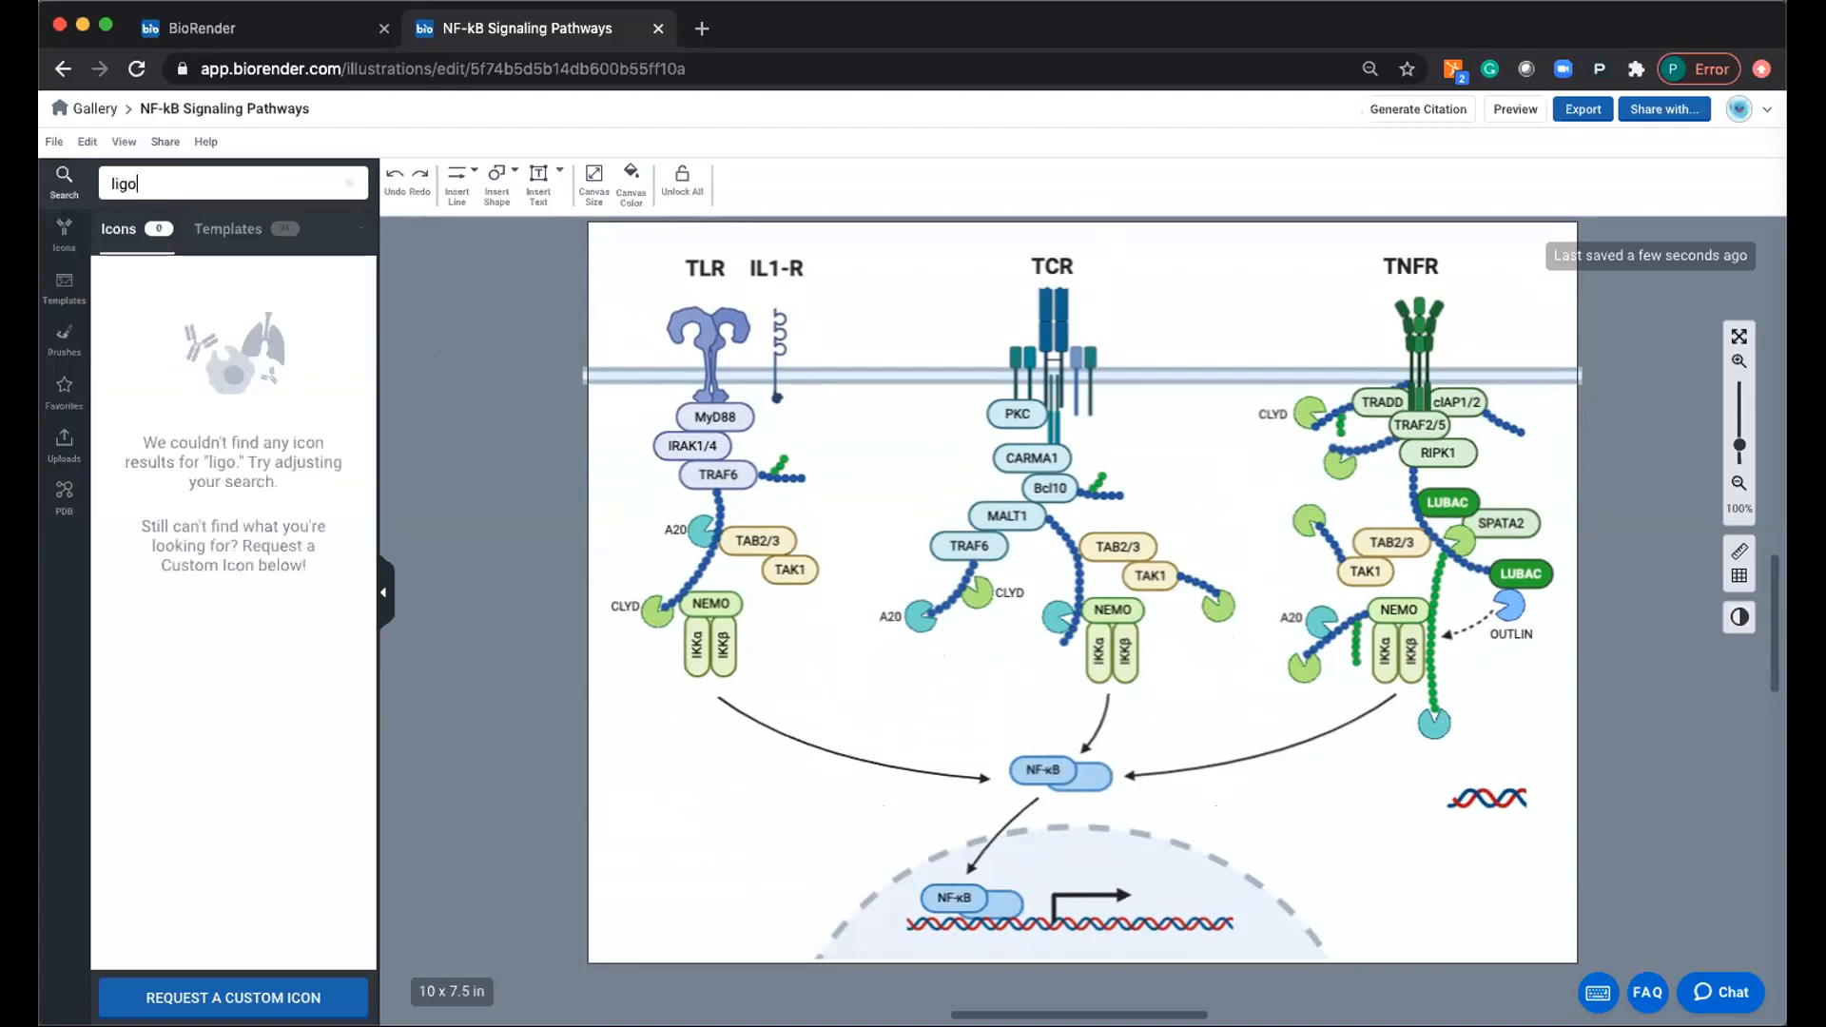
Replace the icon library search term with "oligolith".
key("BackSpace")
key("BackSpace")
key("BackSpace")
key("BackSpace")
type("ol")
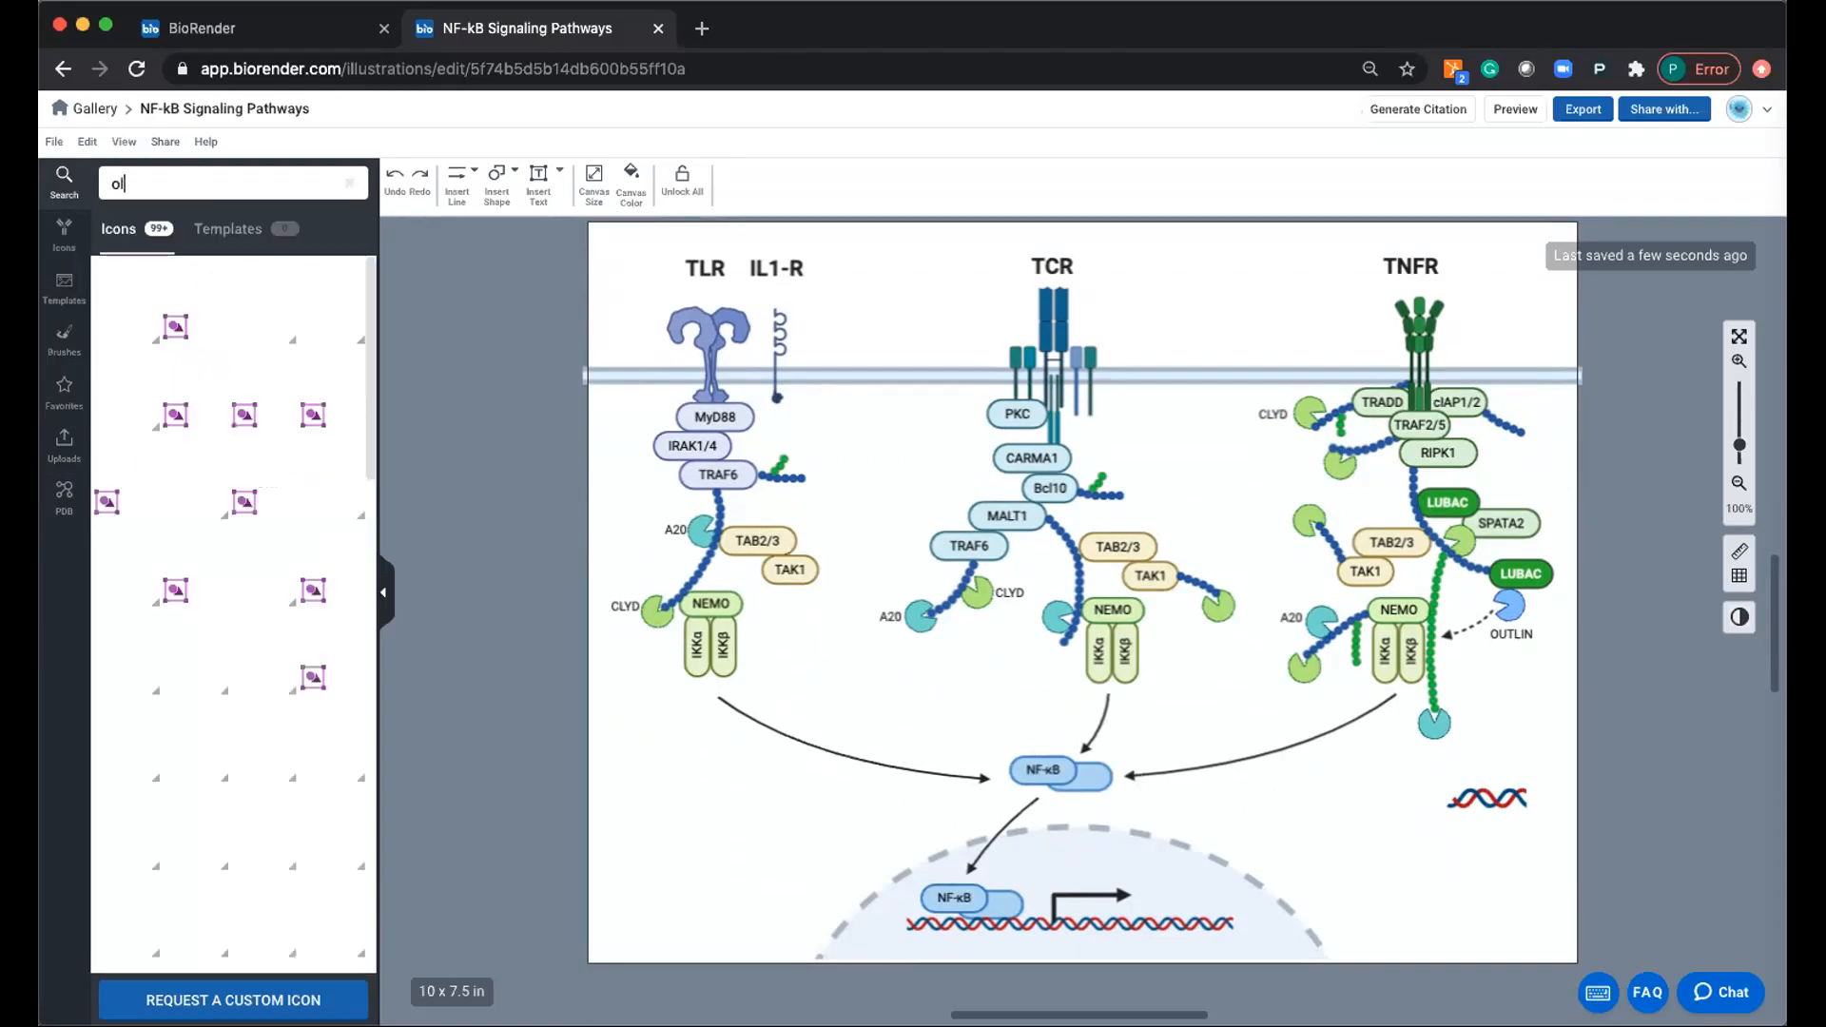
type("igolith")
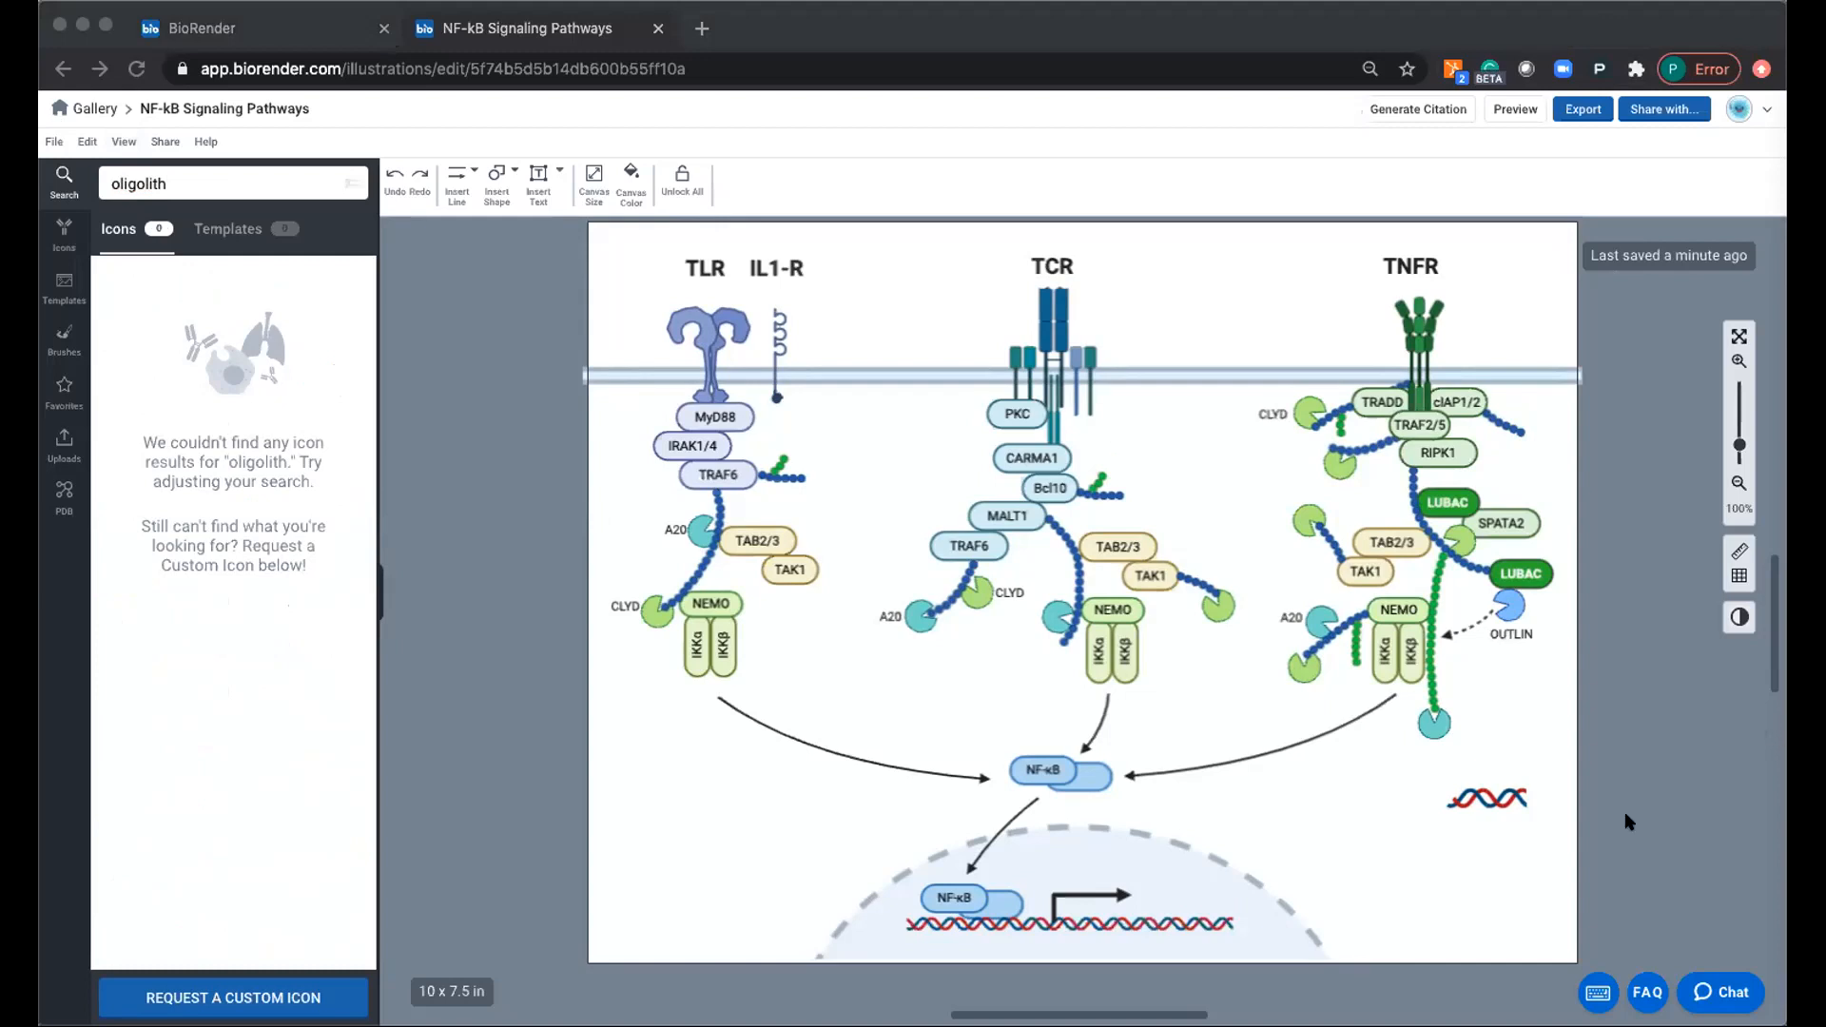
Search the icon library for "crystal" and preview the NPV occlusion body icon among the matches.
left_click(359, 184)
type("crystal")
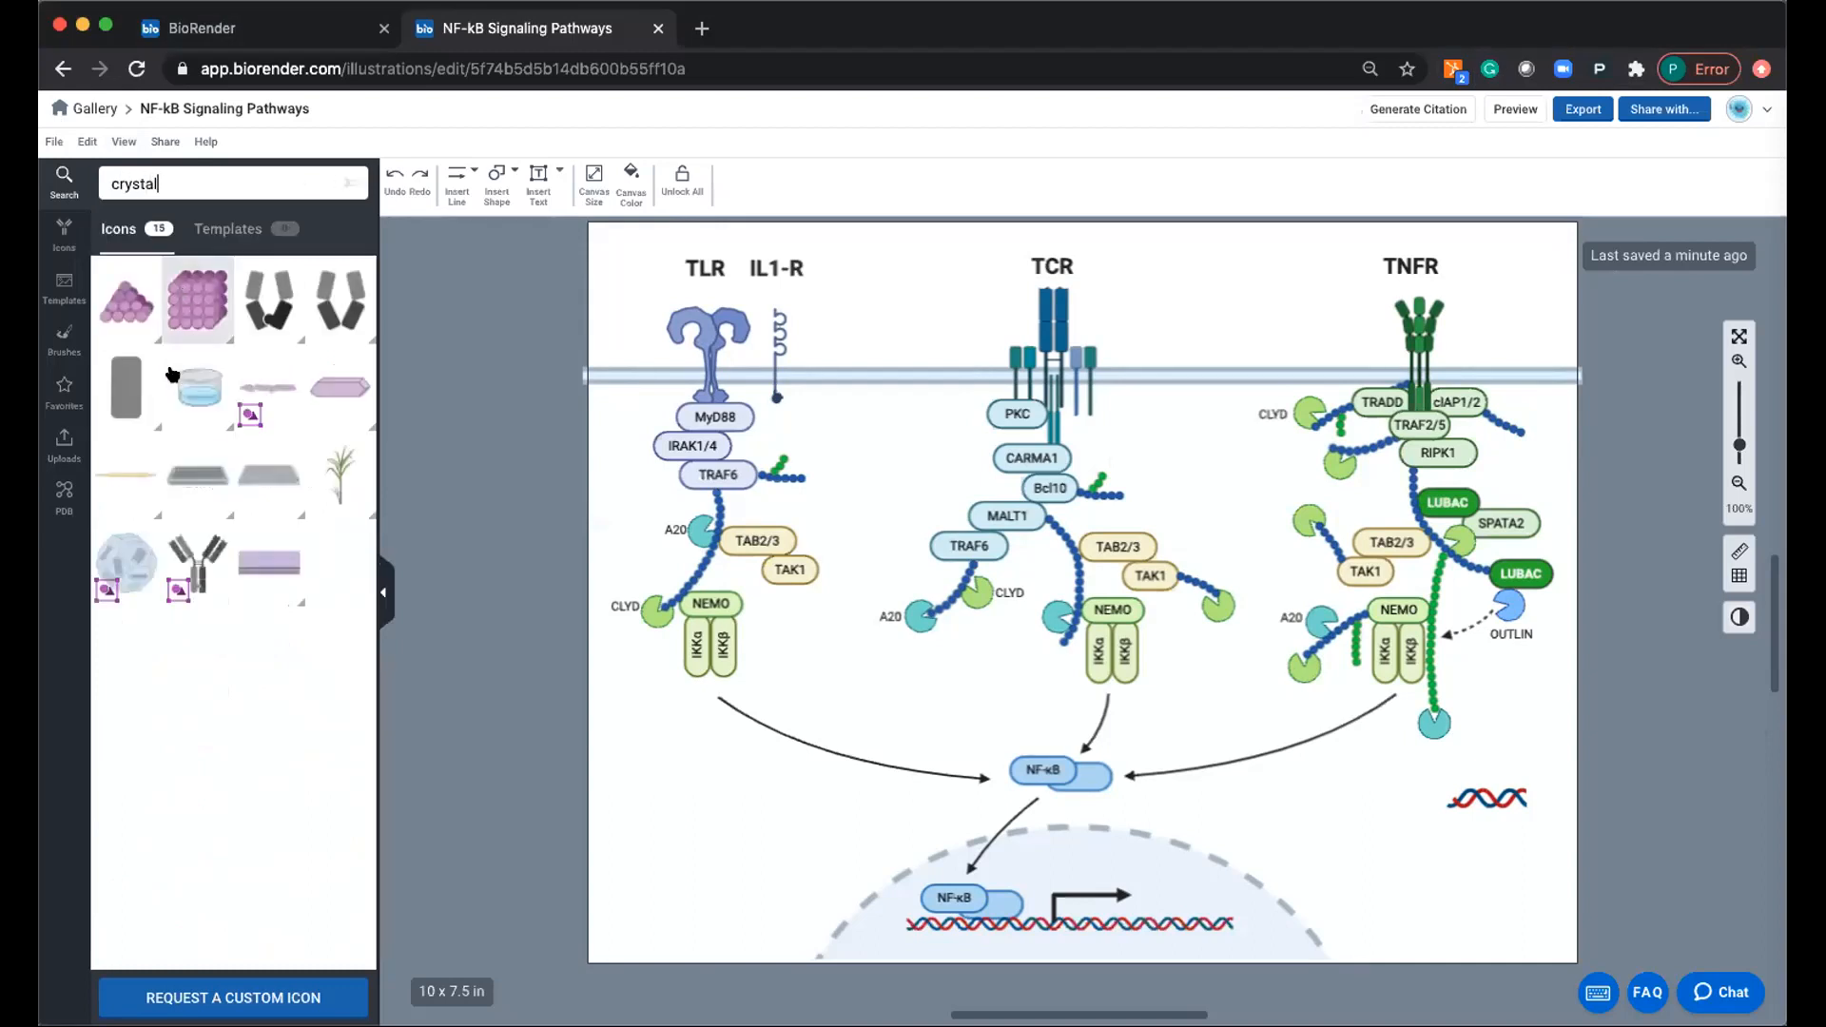
mouse_move(138, 537)
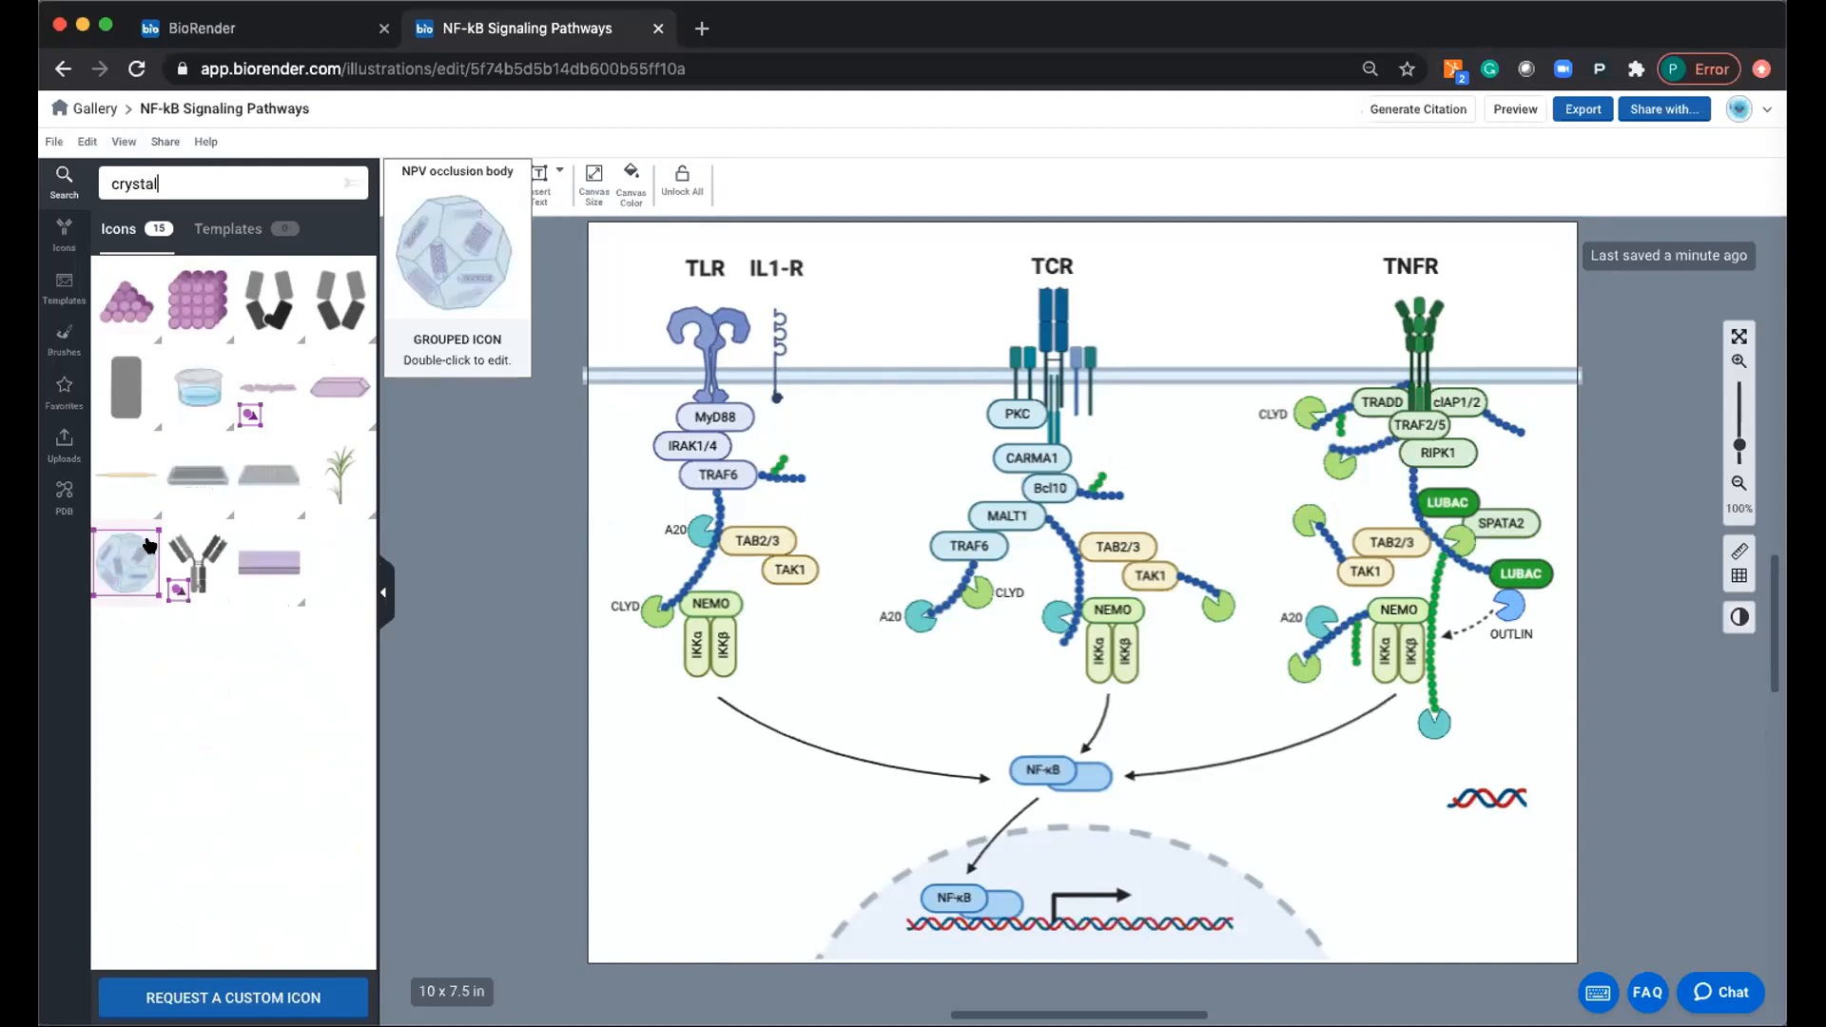
mouse_move(316, 551)
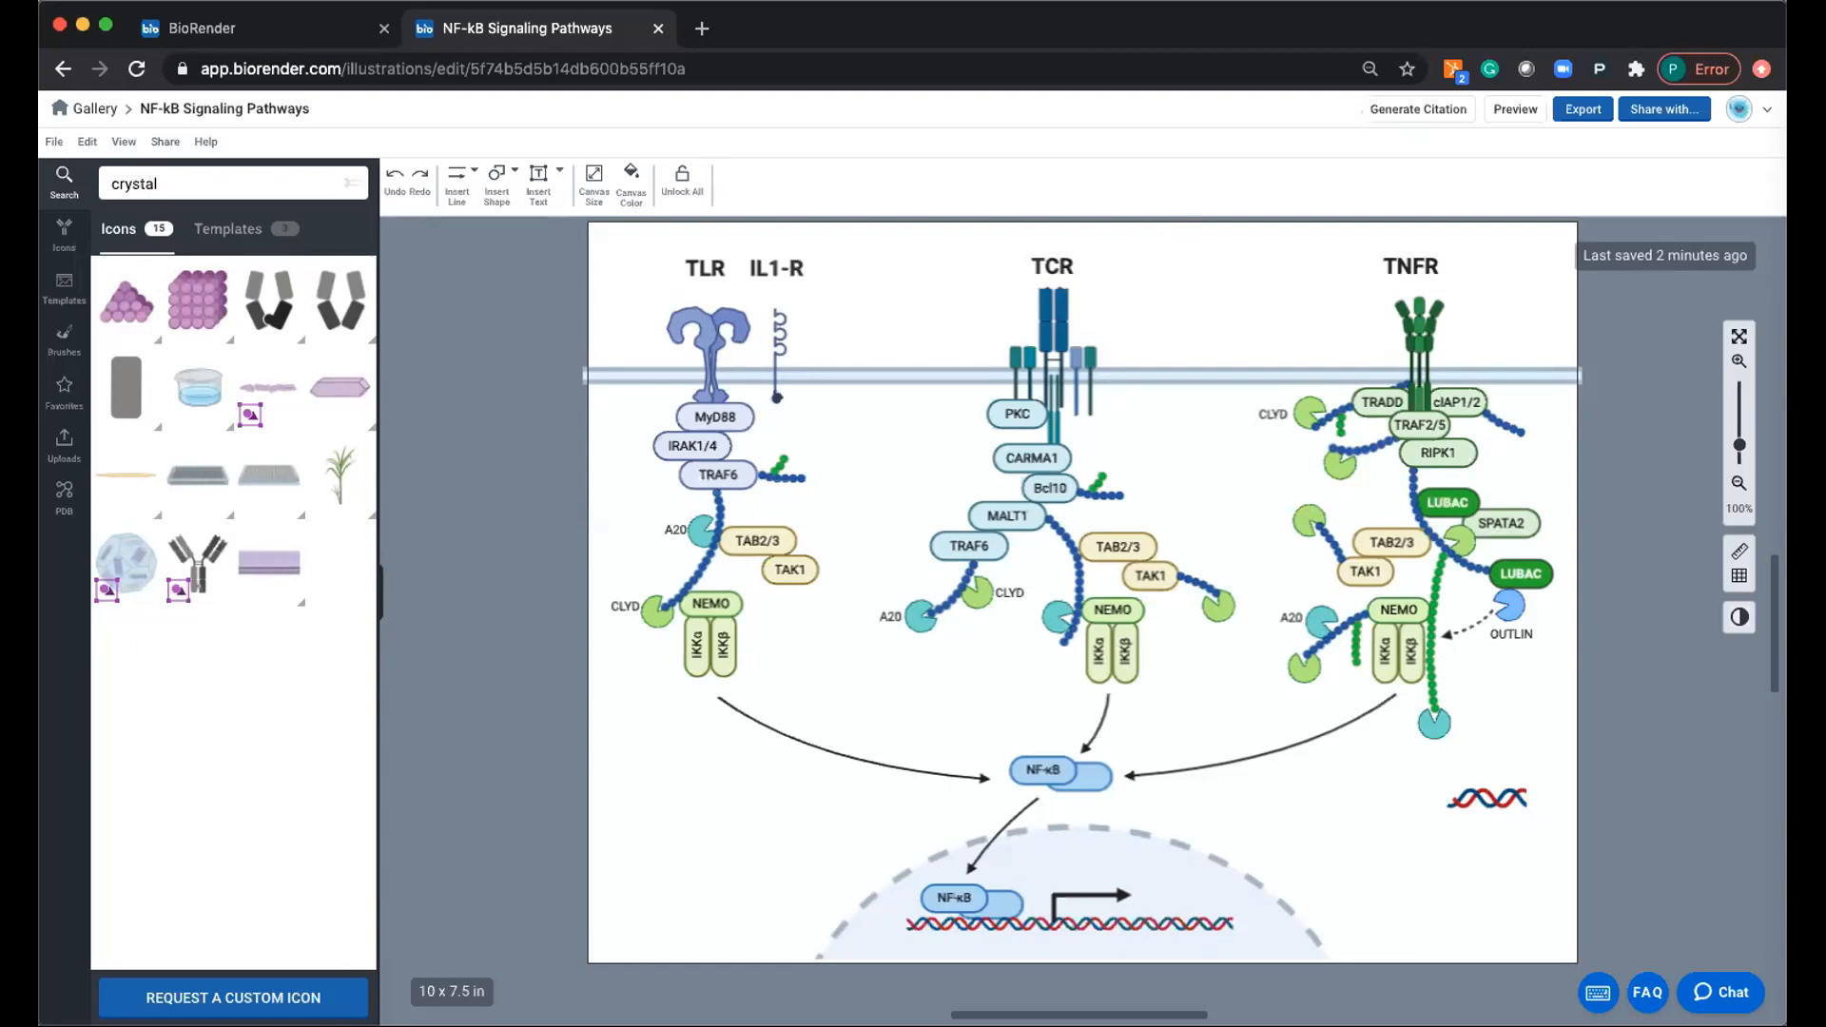
Delete the small DNA piece beside the nucleus, and look at the export options without exporting.
left_click(1584, 111)
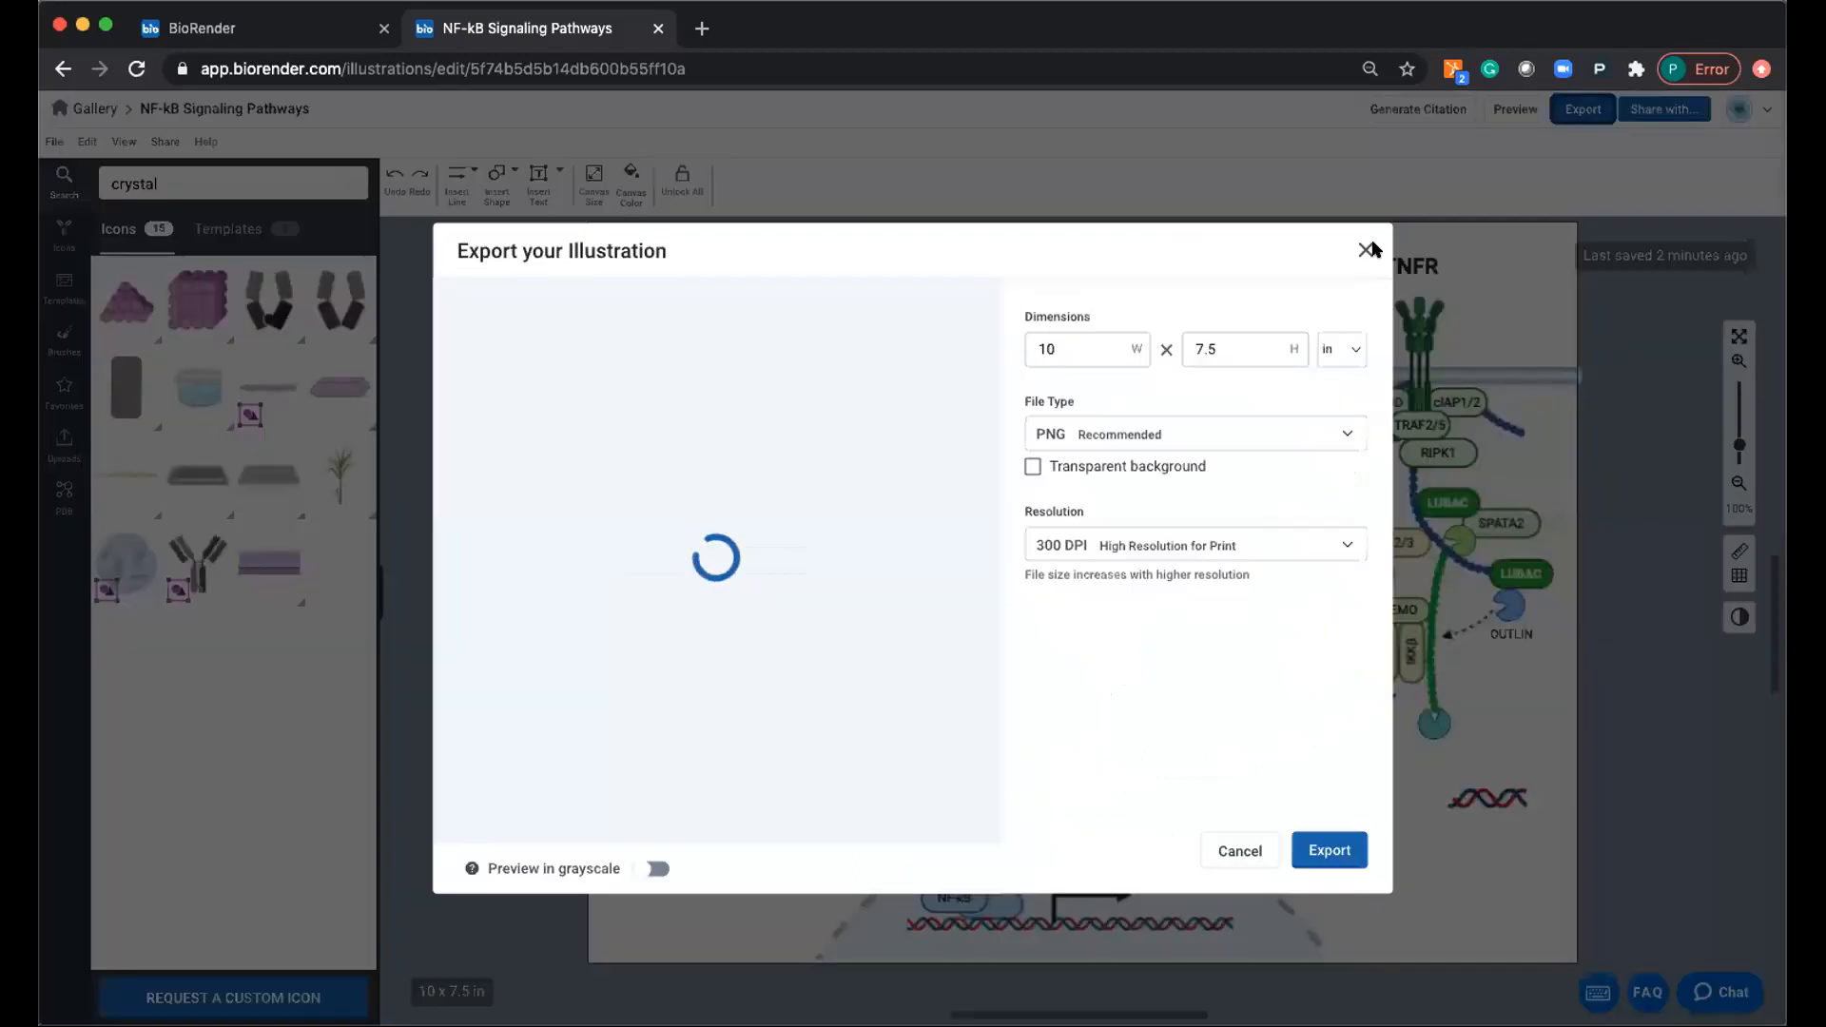
left_click(1365, 250)
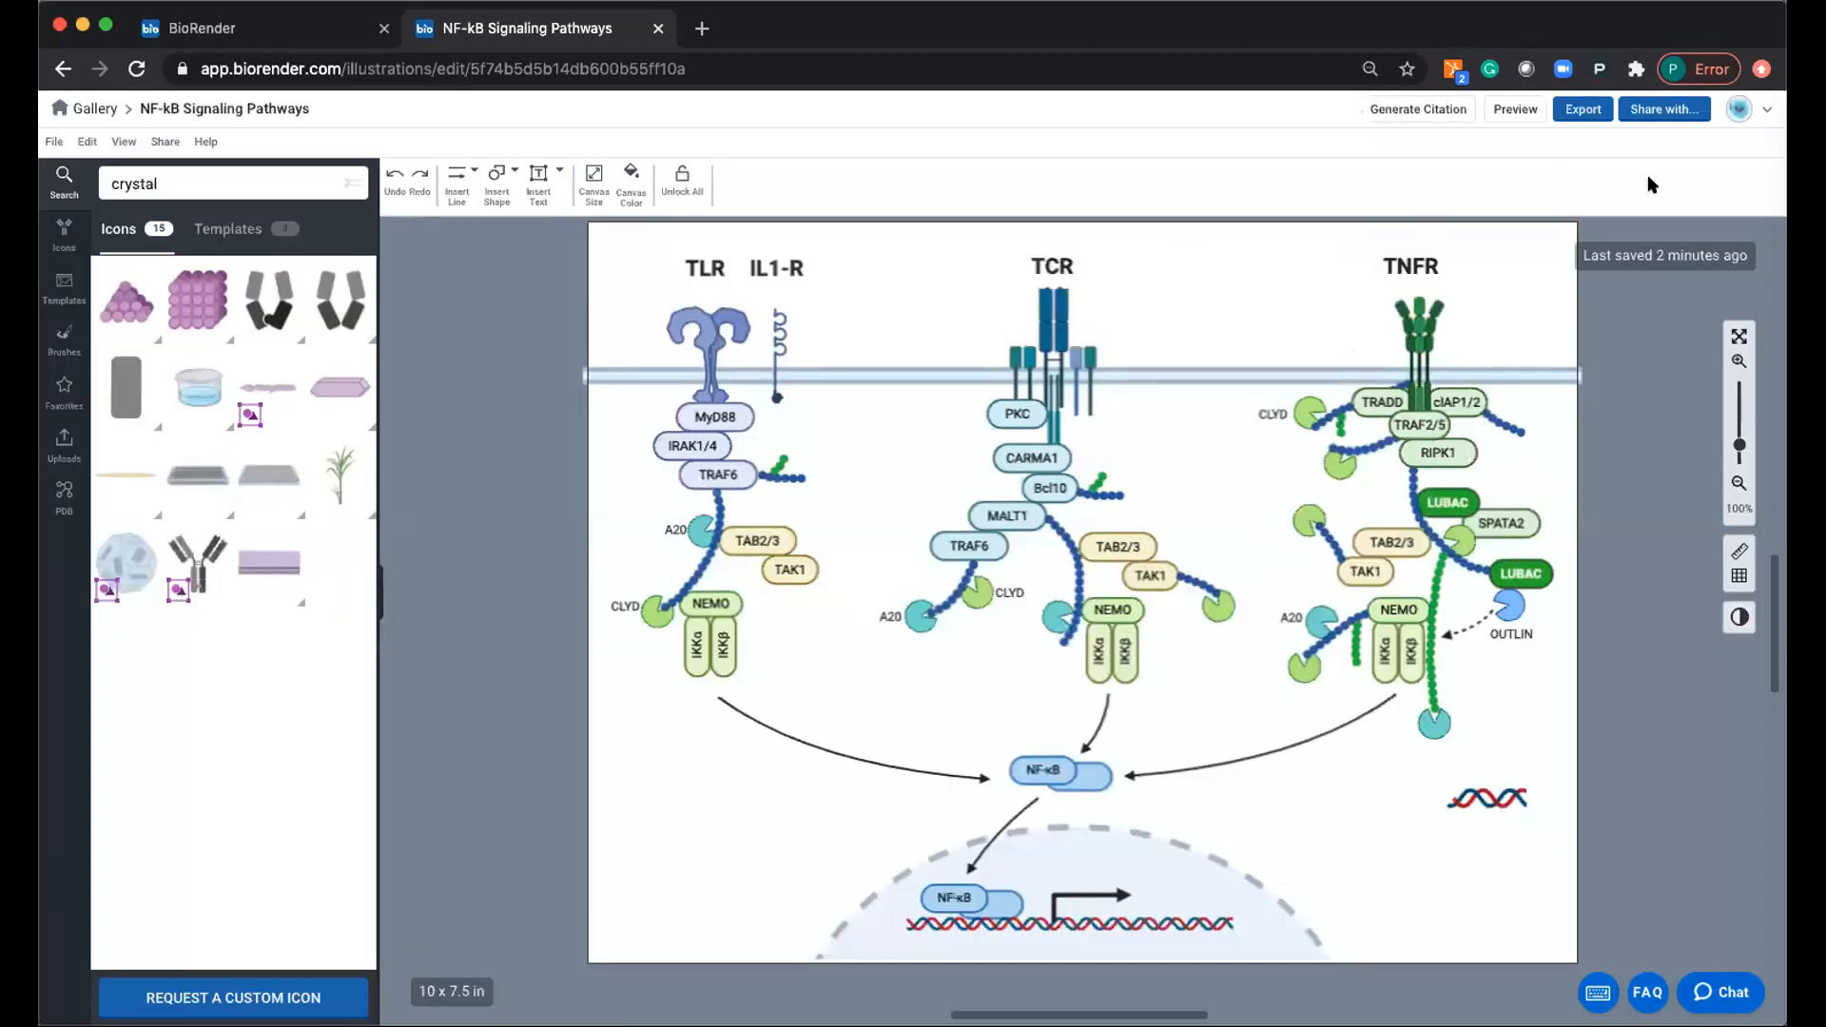
left_click(1495, 799)
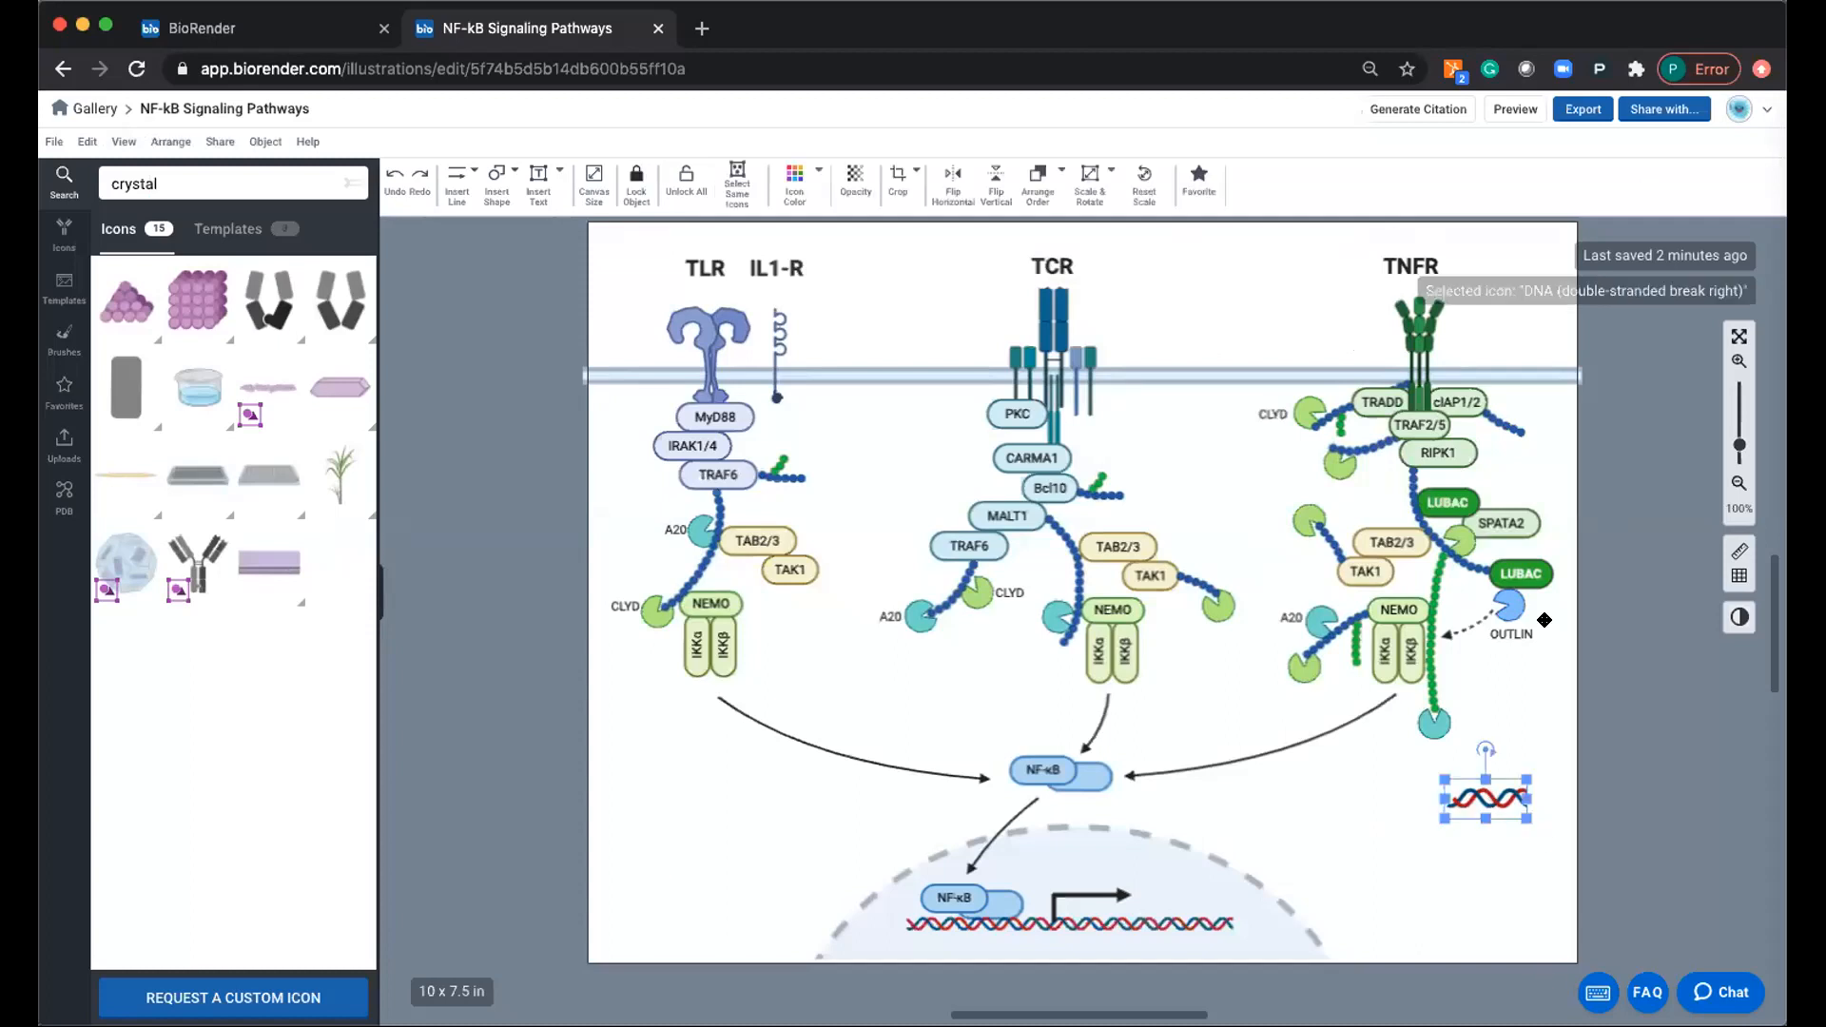
left_click(1549, 286)
left_click(1574, 116)
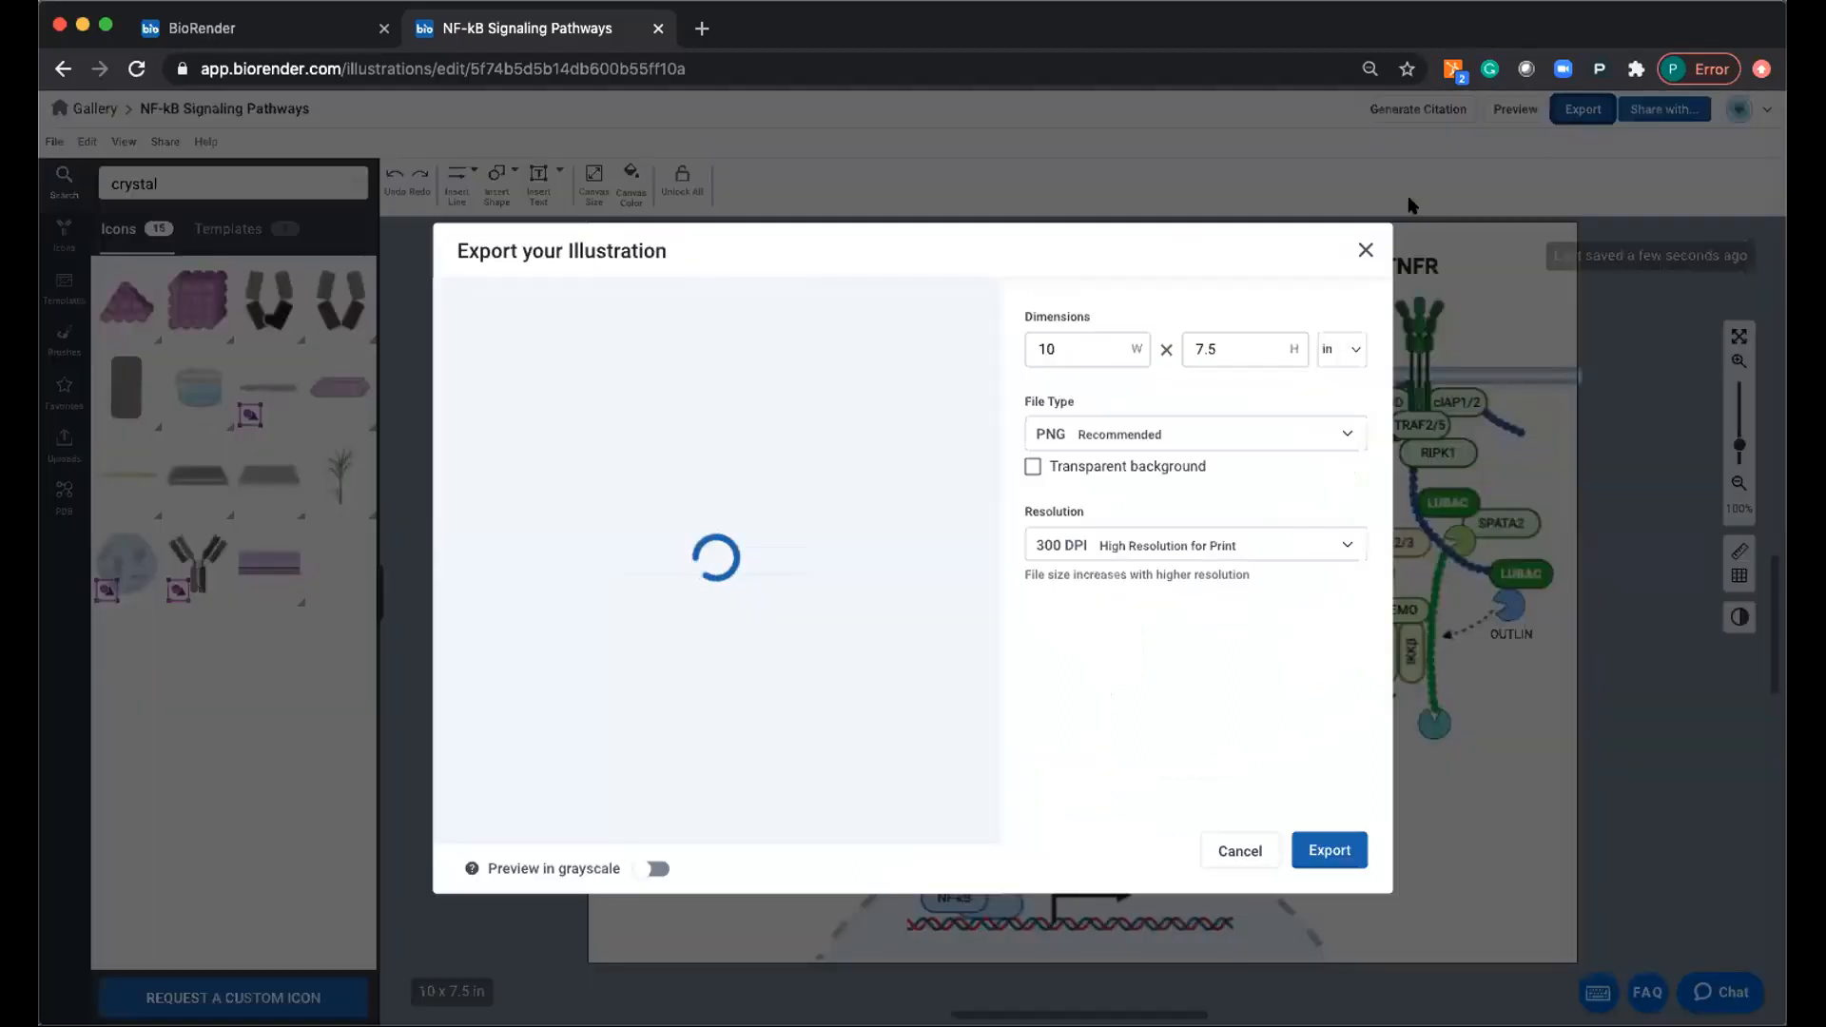
left_click(1364, 250)
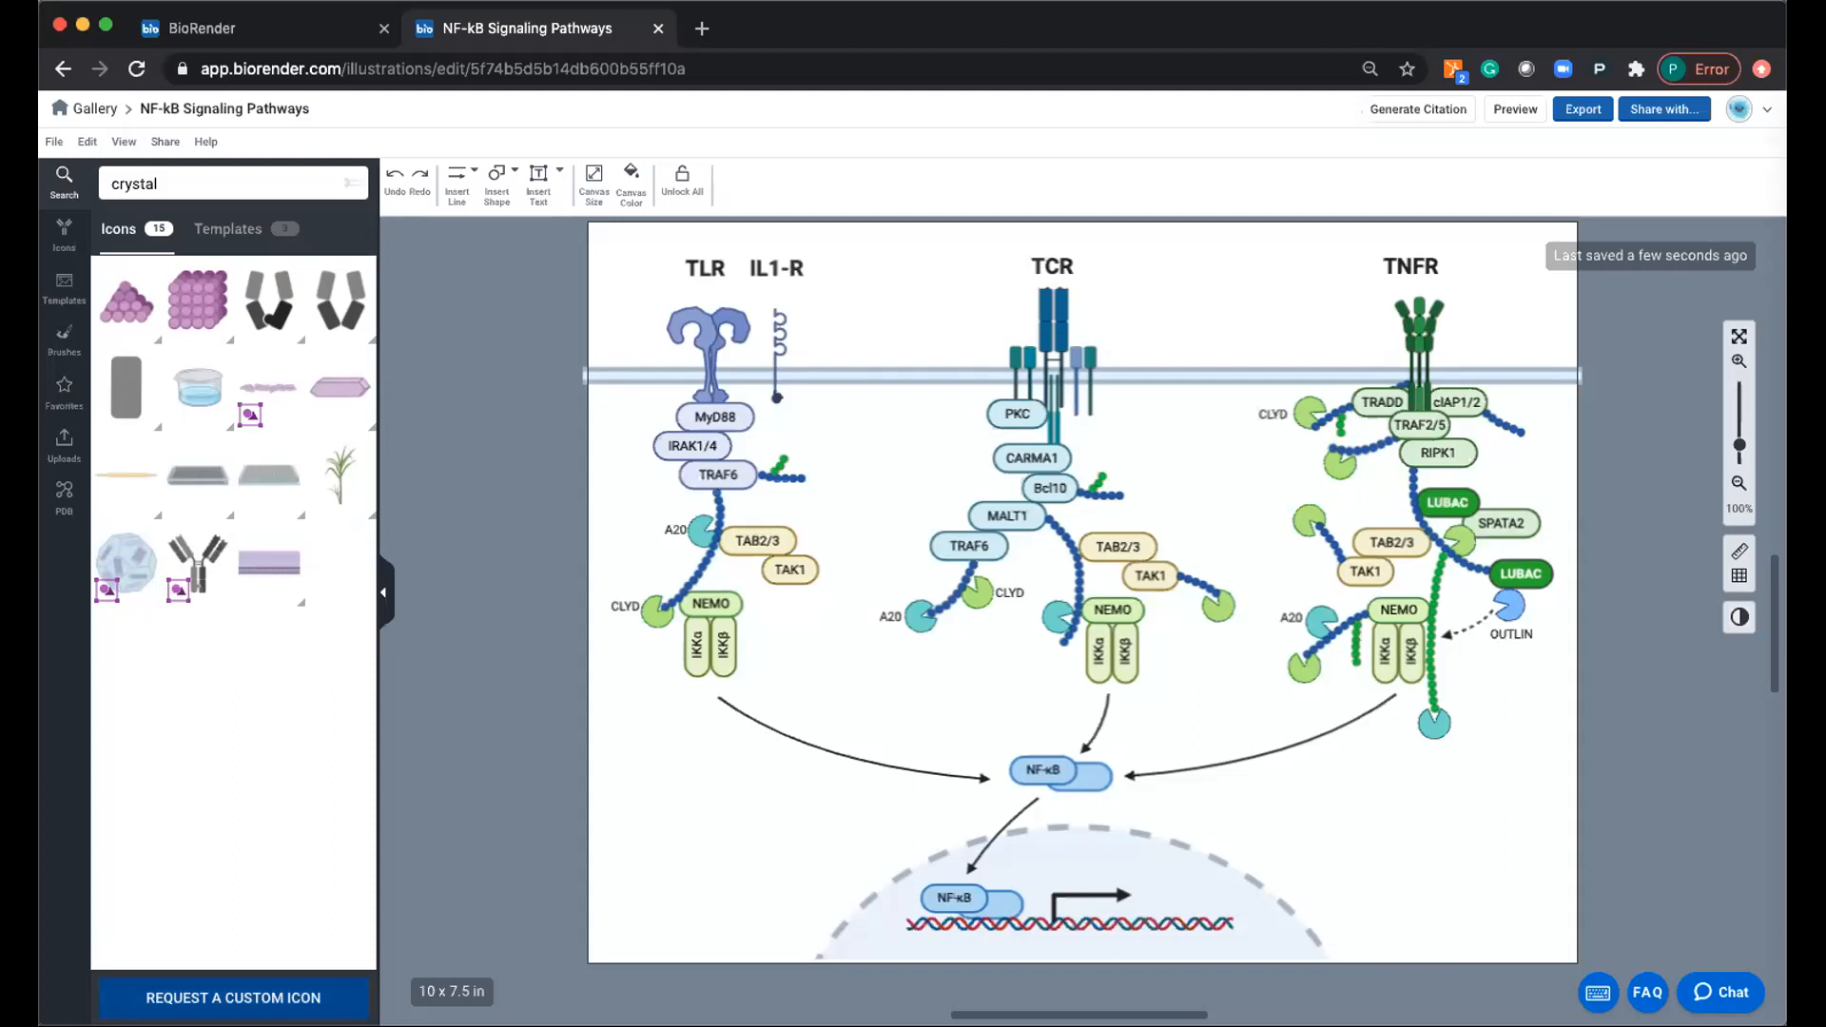
Look at the first page of the custom icon request form and close it without submitting.
left_click(250, 987)
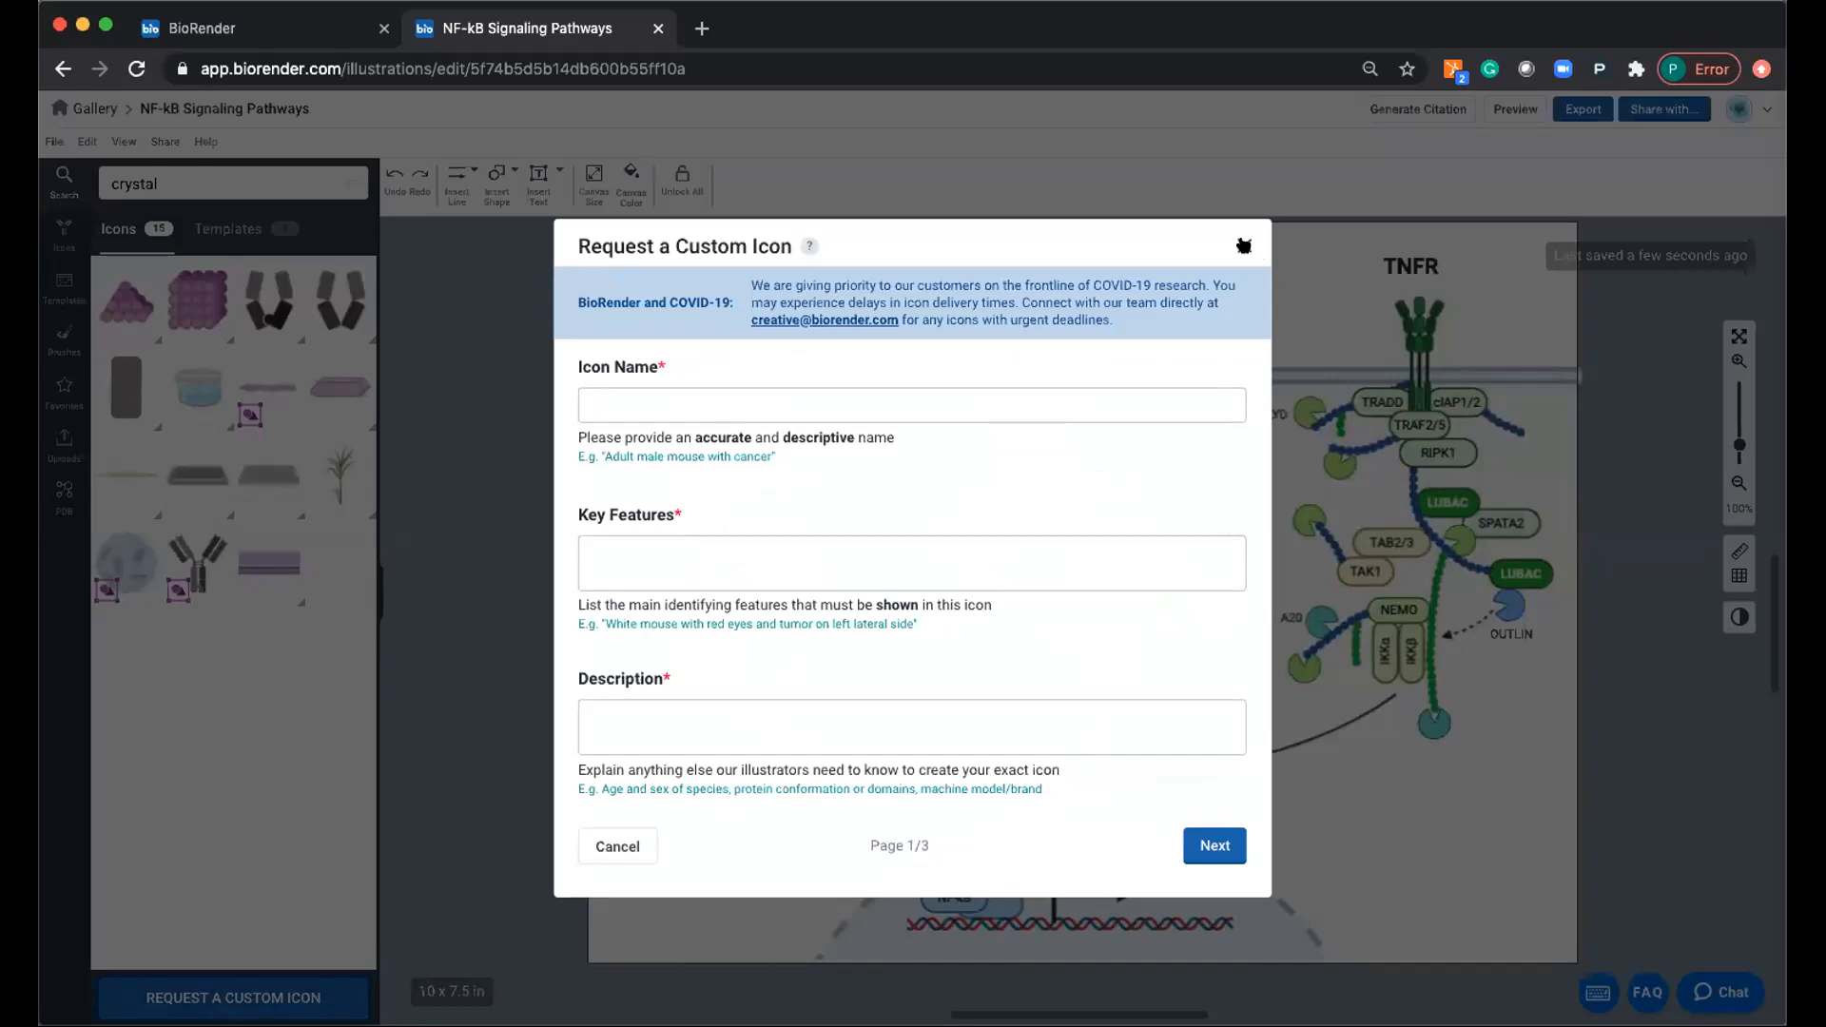
left_click(1241, 245)
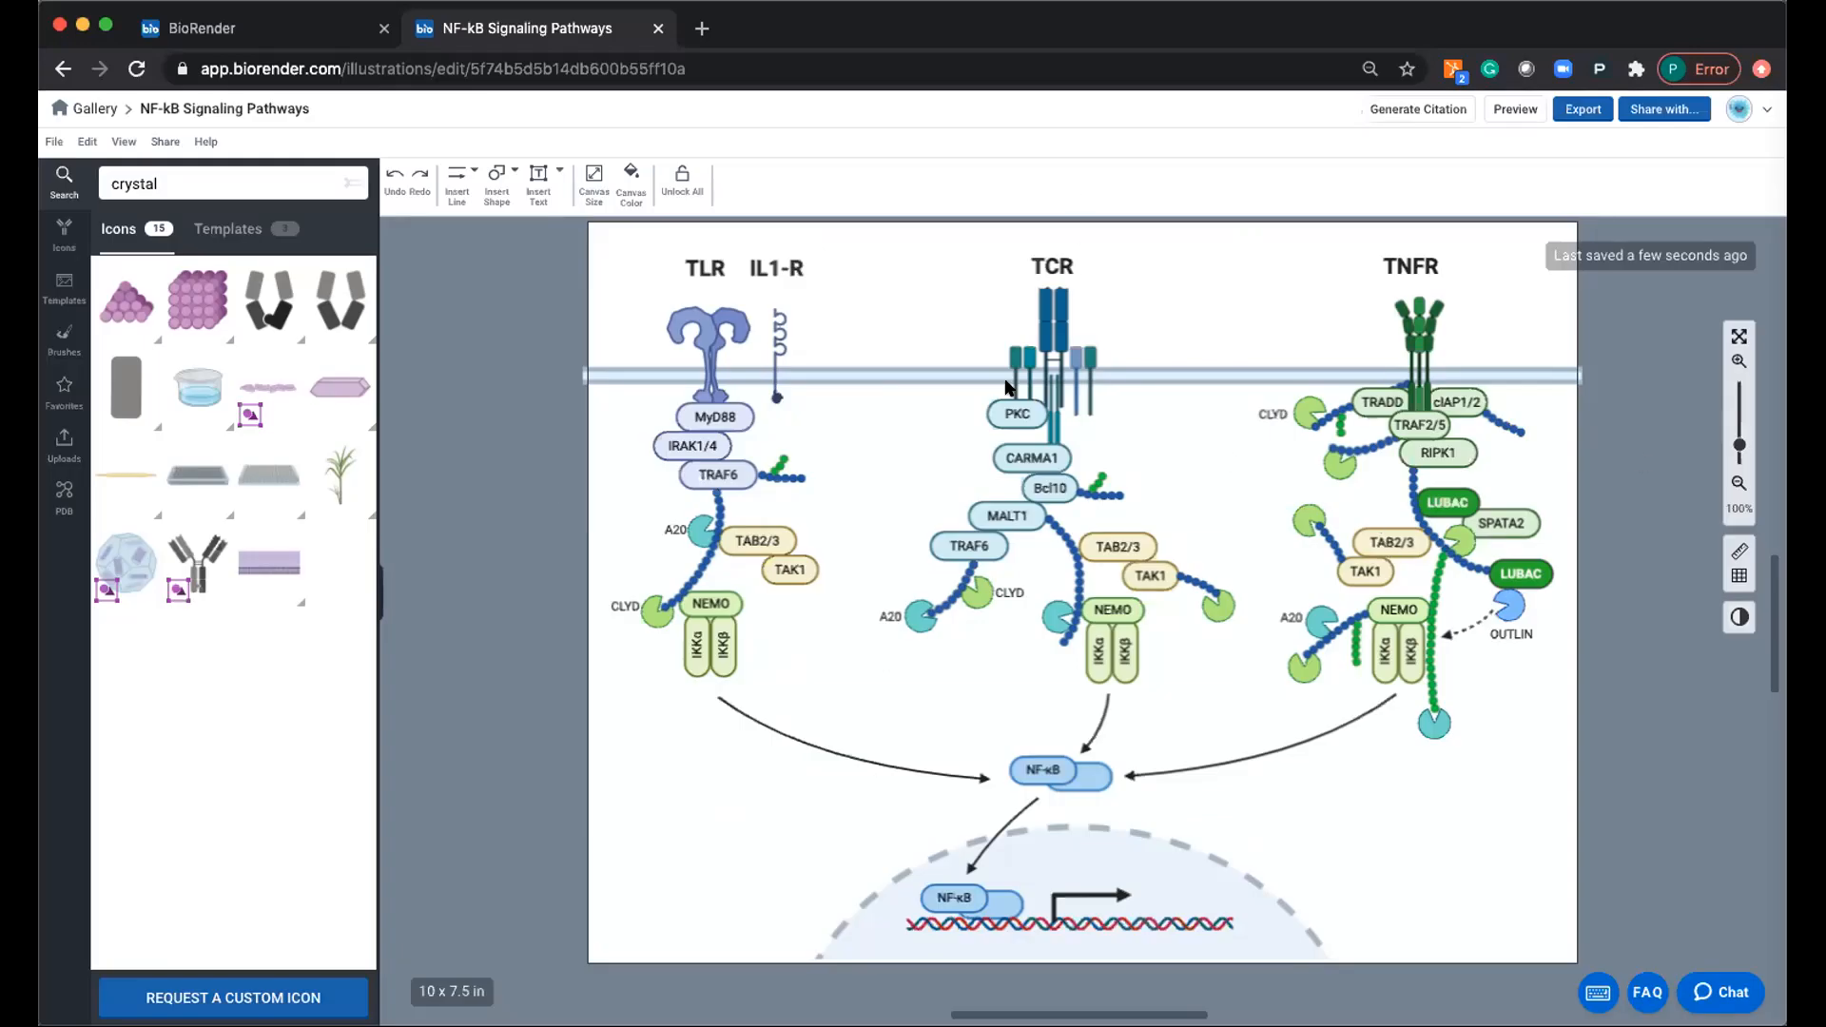
Export the NF-kB illustration as a 10 x 7.5 in PNG at 300 DPI and dismiss the citation reminder.
left_click(1574, 105)
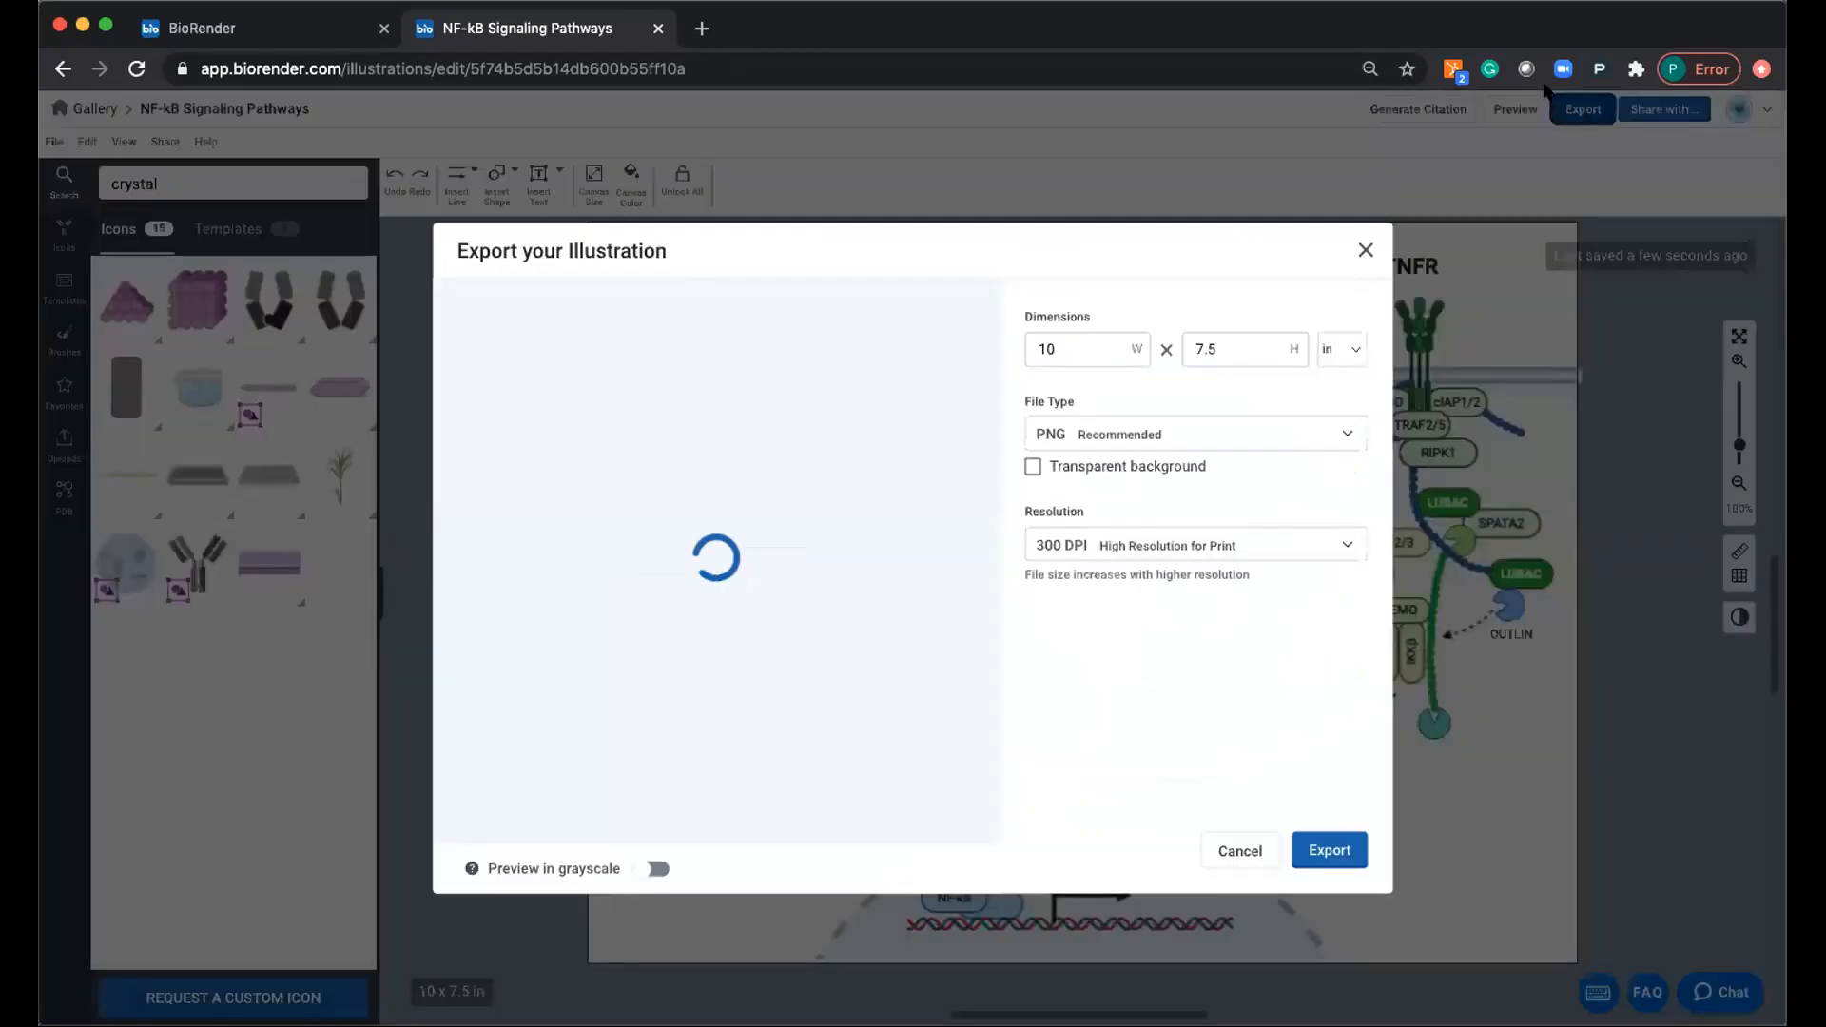
left_click(1341, 849)
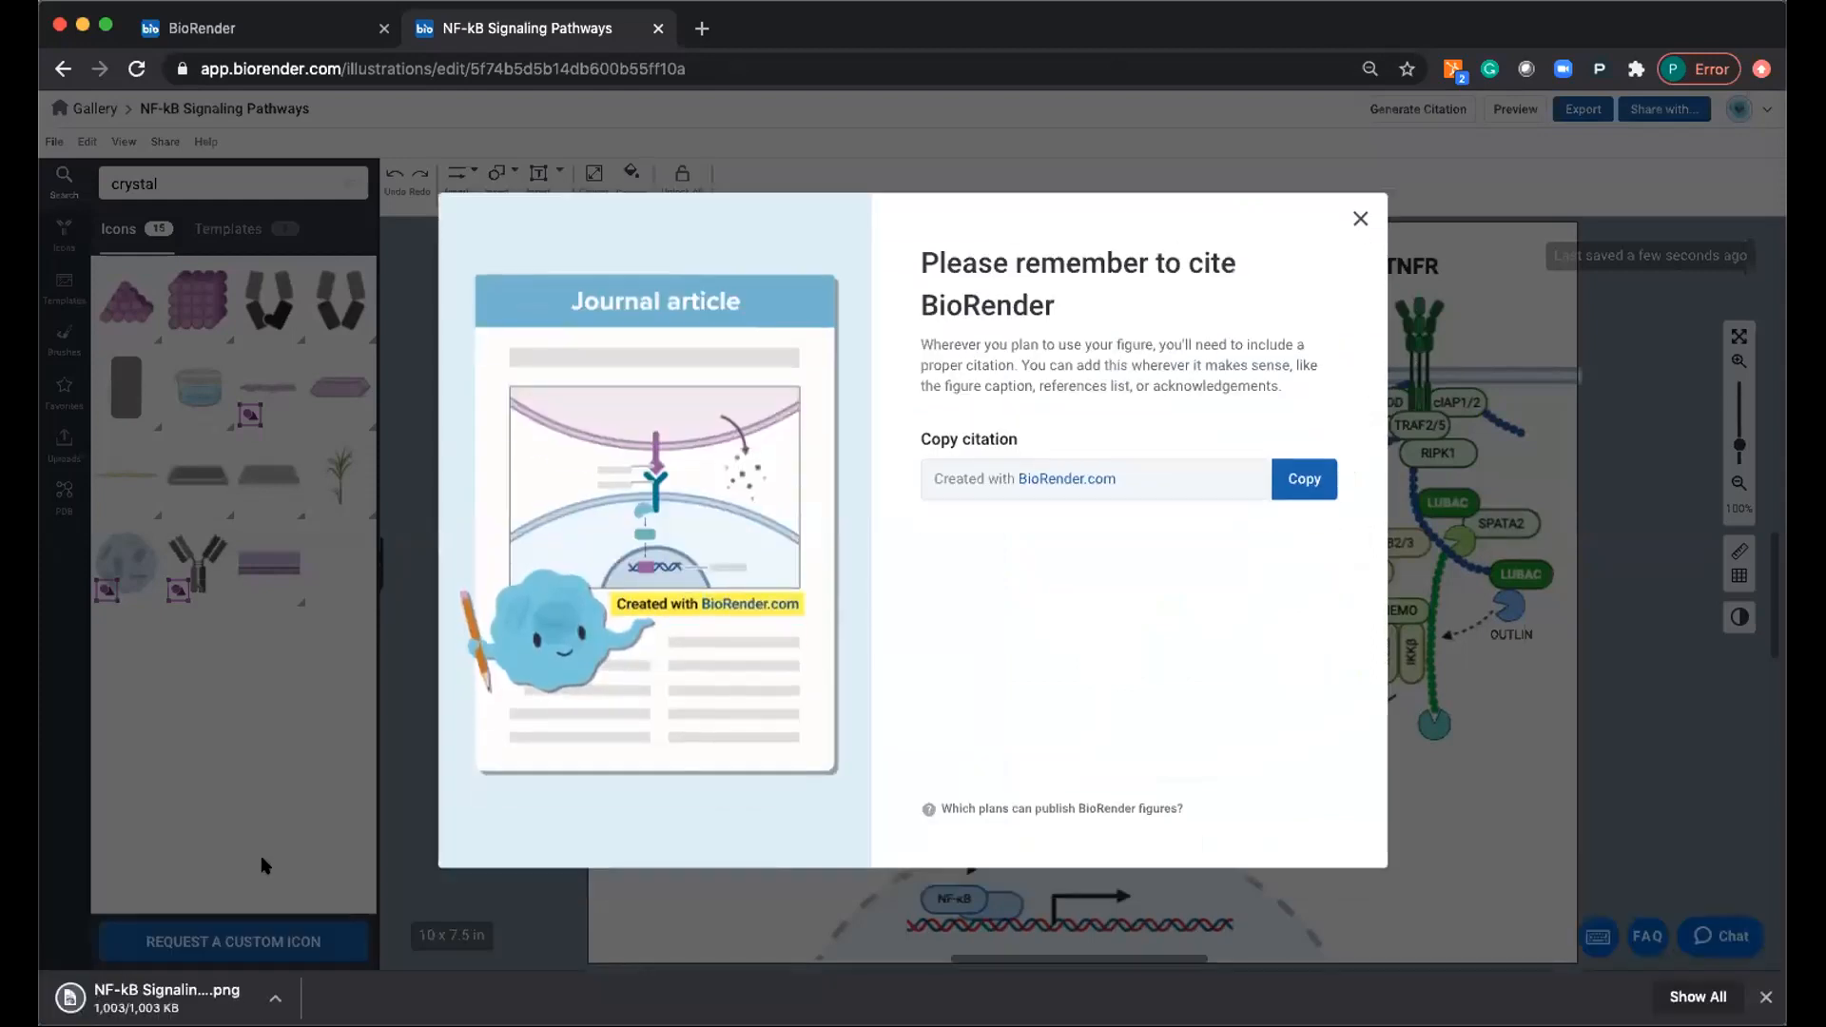
left_click(1360, 219)
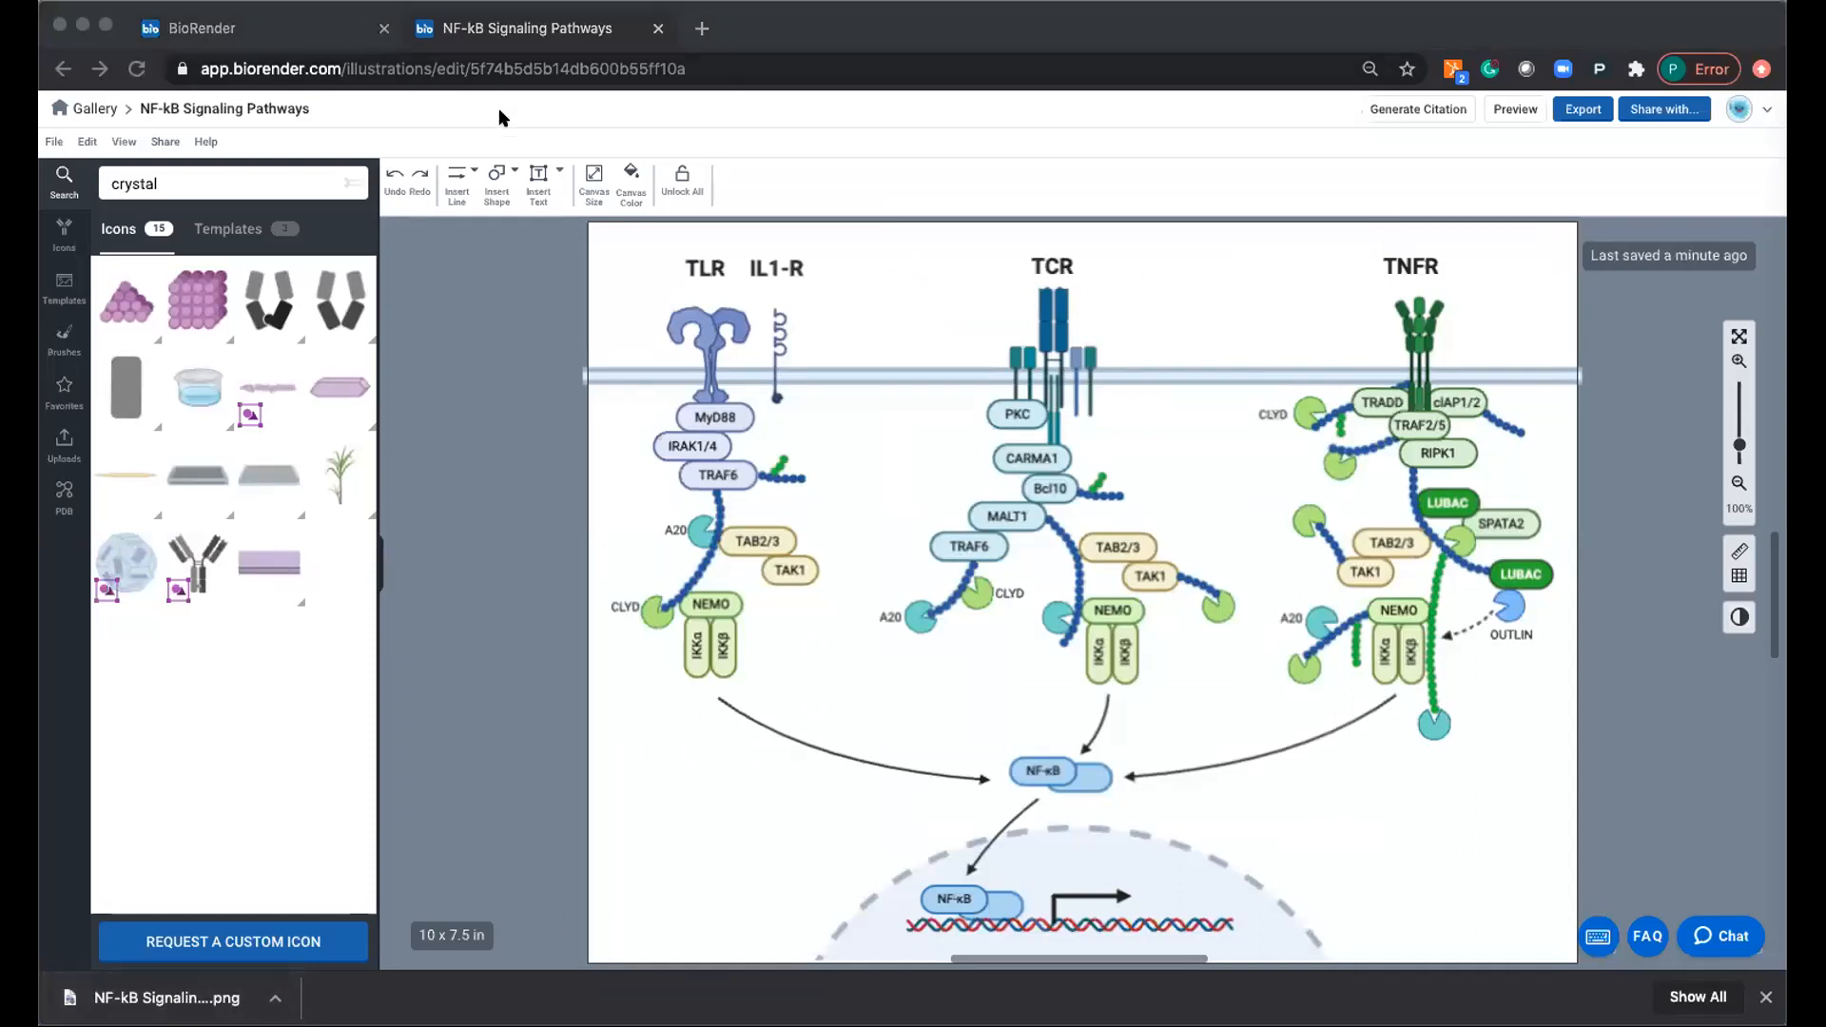
Switch to the BioRender 101 presentation in Google Slides and insert the downloaded NF-kB PNG on blank slide 20.
left_click_drag(501, 107, 659, 47)
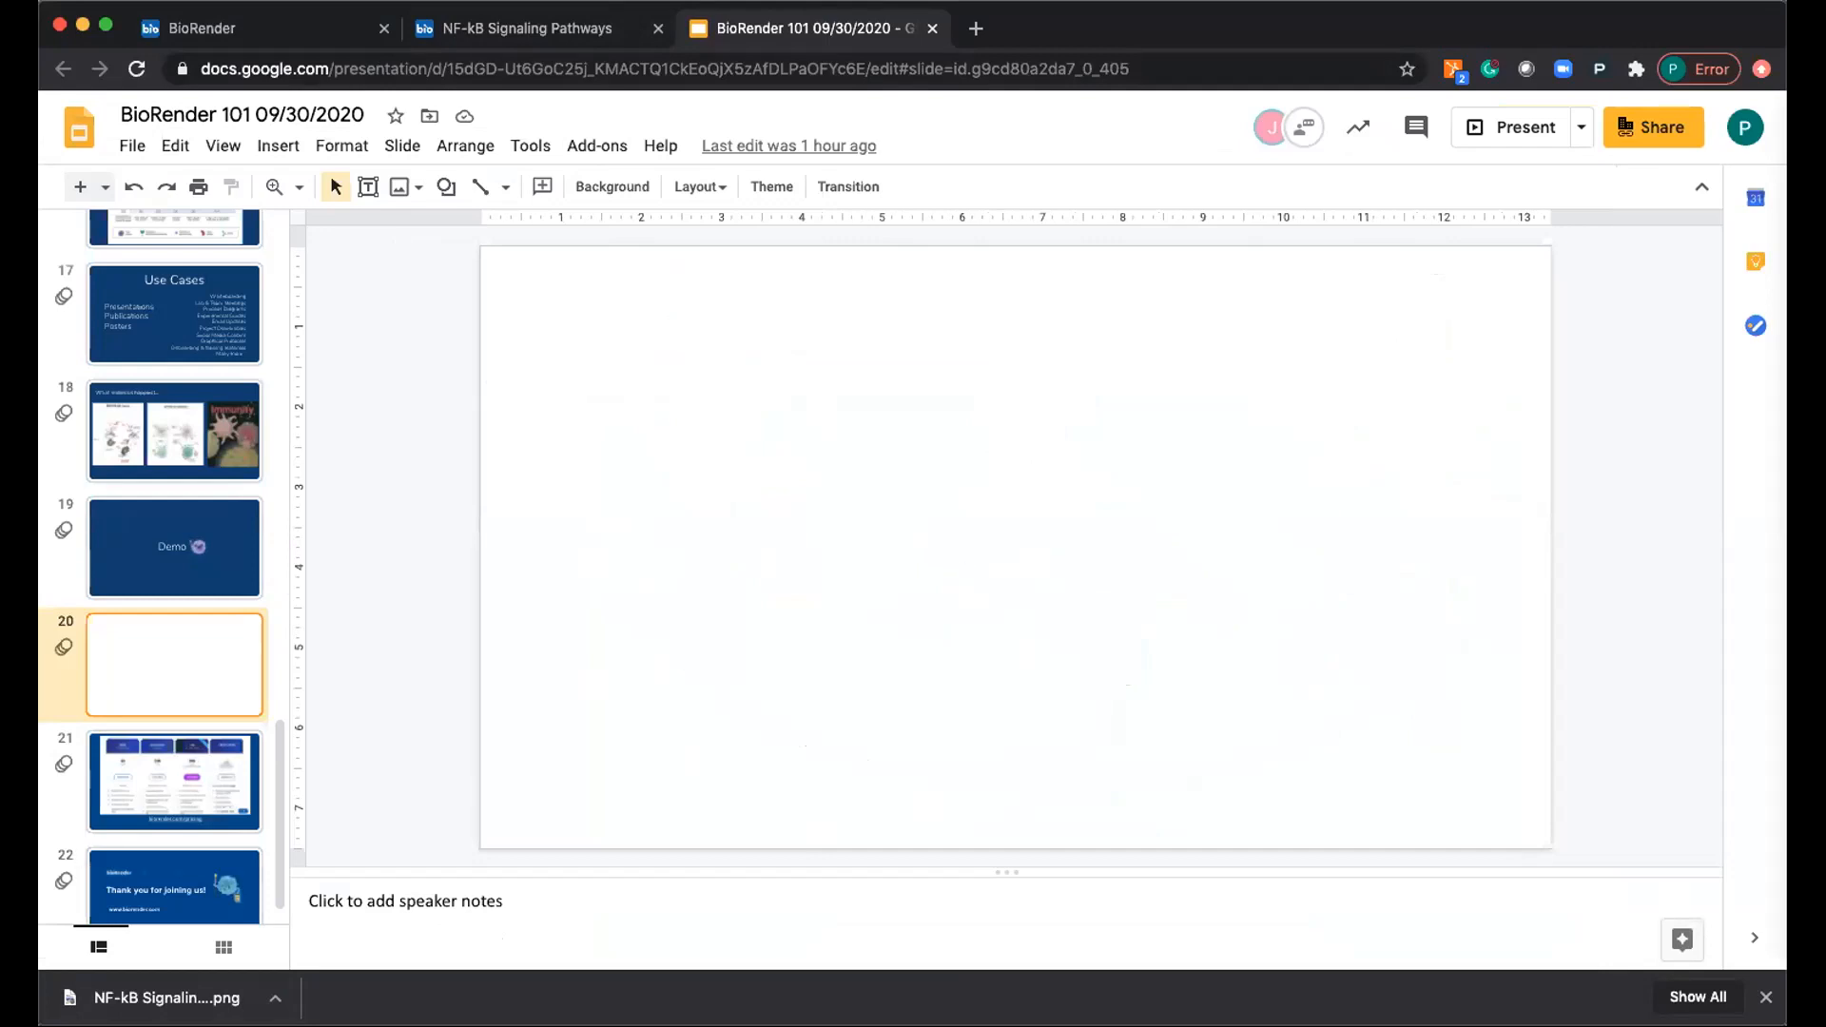
left_click_drag(152, 998, 861, 535)
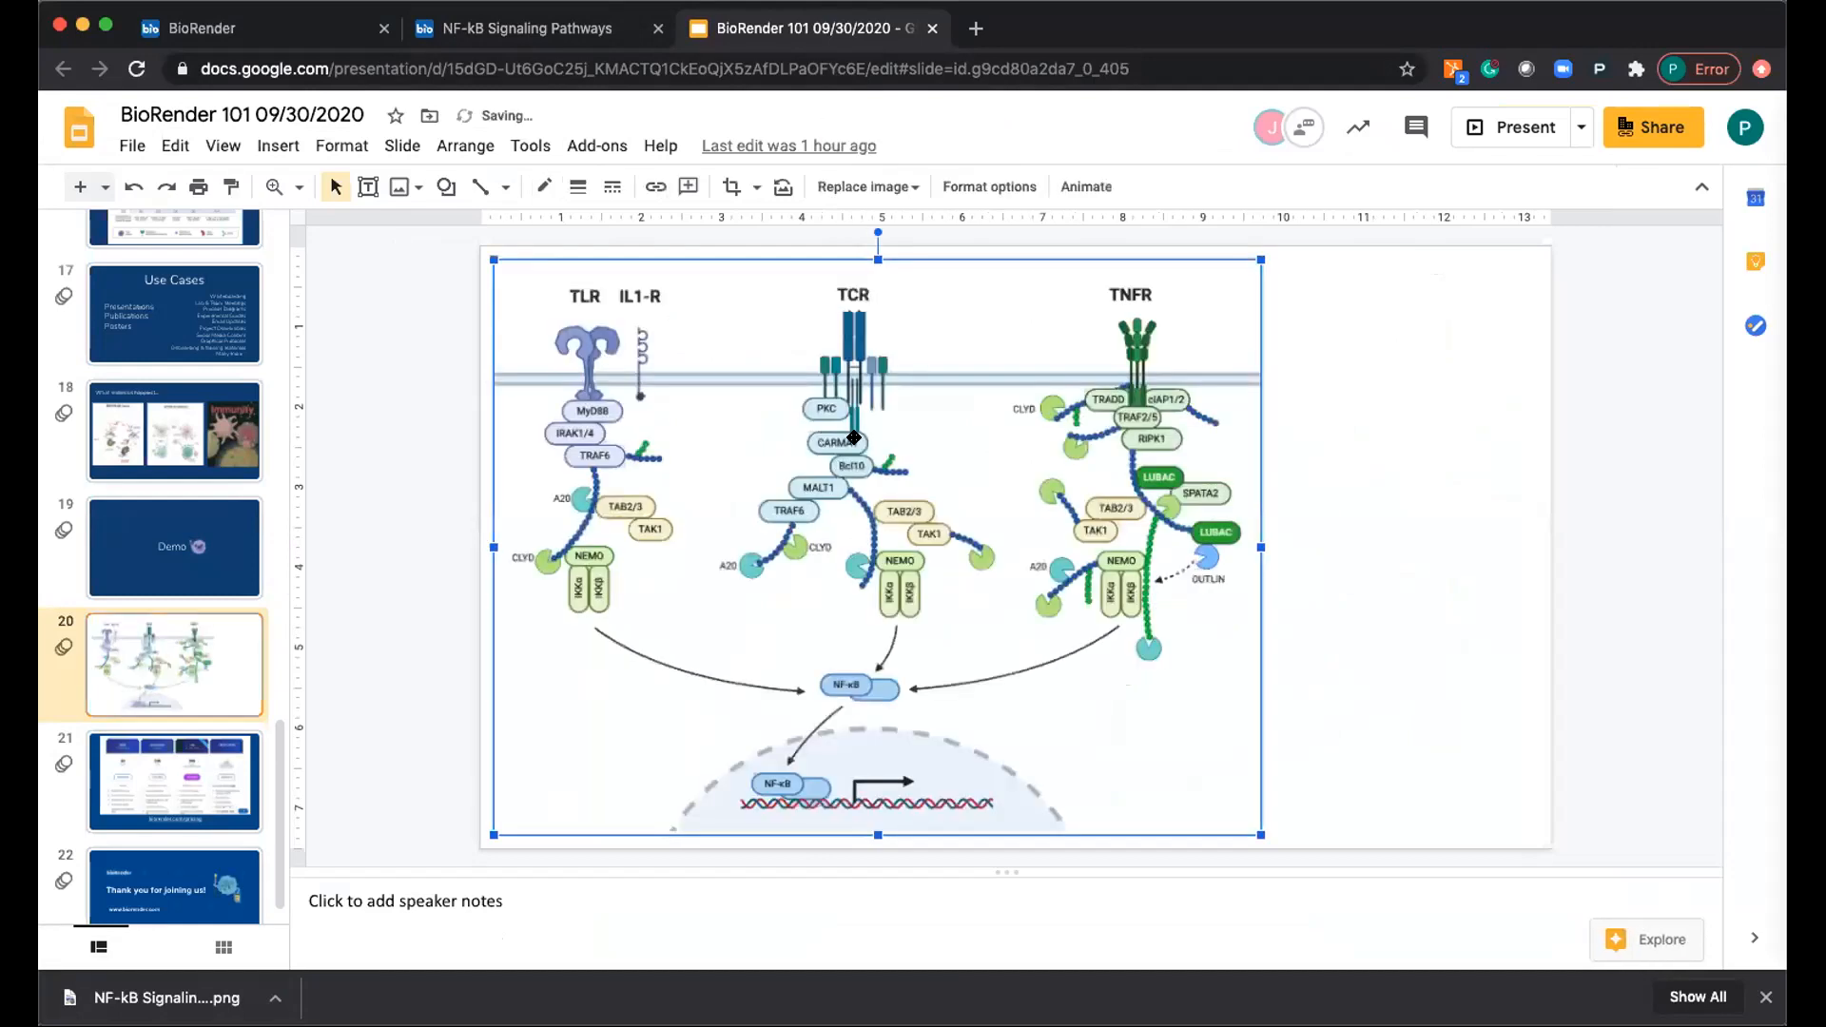